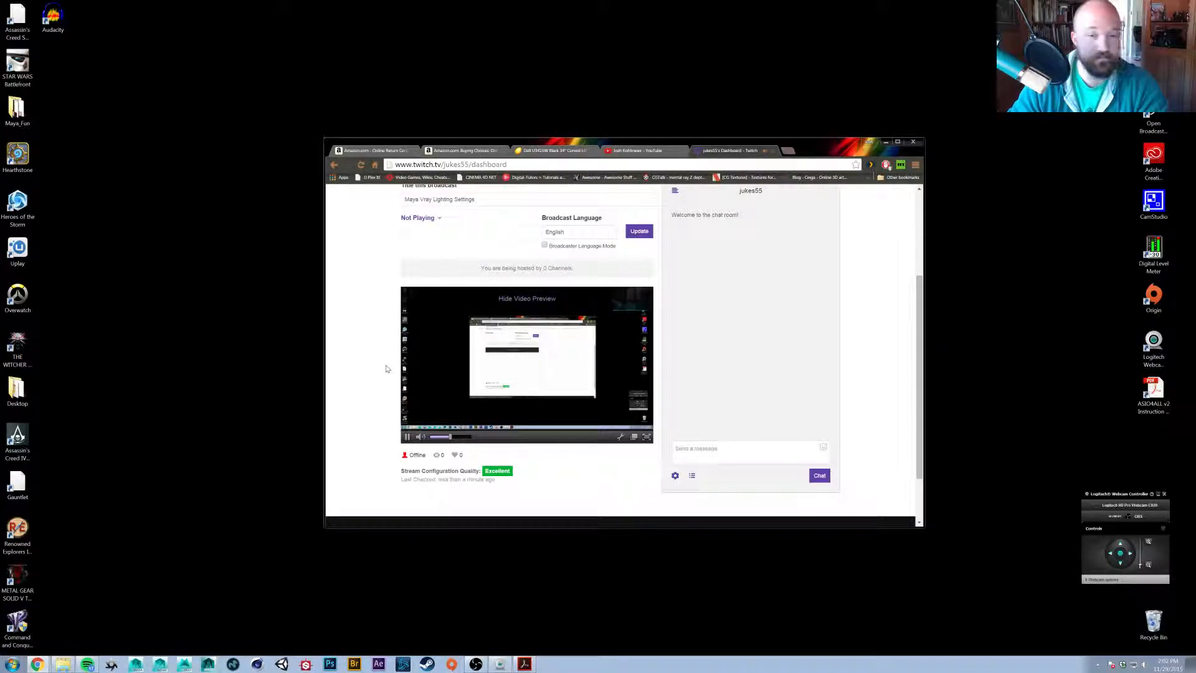
# Clear the desktop by moving the Twitch dashboard browser window off this screen and minimizing the Streams folder window
pyautogui.scroll(3, 382, 371)
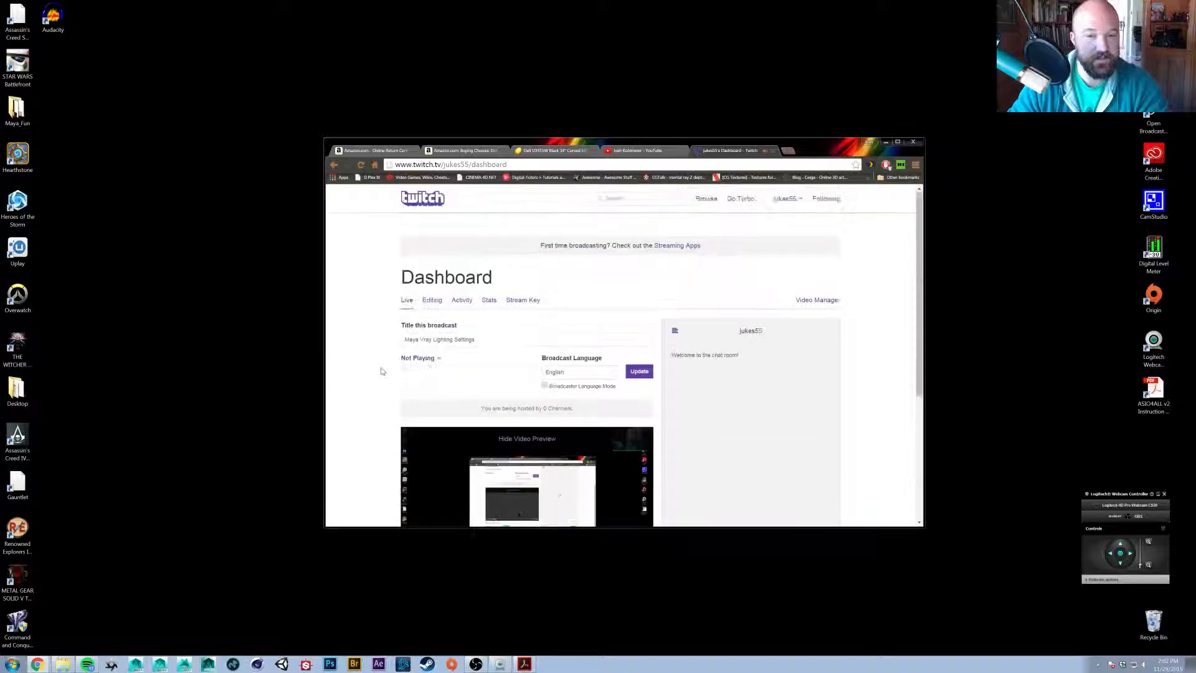
pyautogui.scroll(-1, 382, 371)
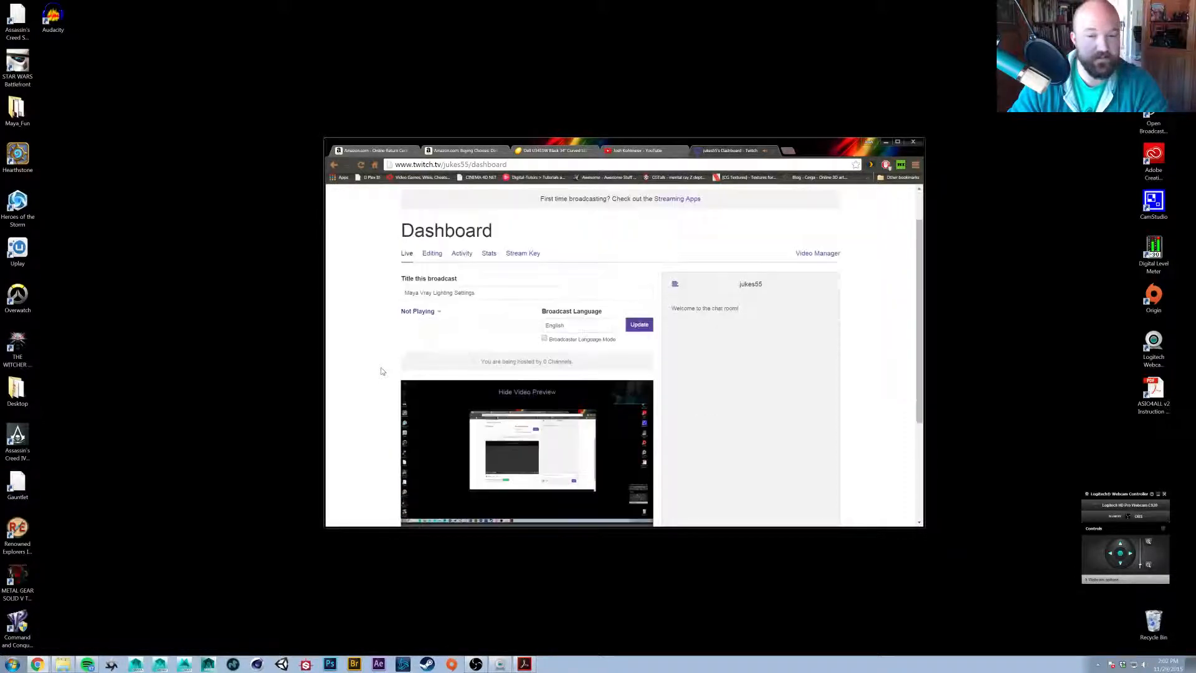
pyautogui.scroll(-3, 382, 371)
pyautogui.scroll(4, 382, 371)
pyautogui.scroll(-4, 382, 372)
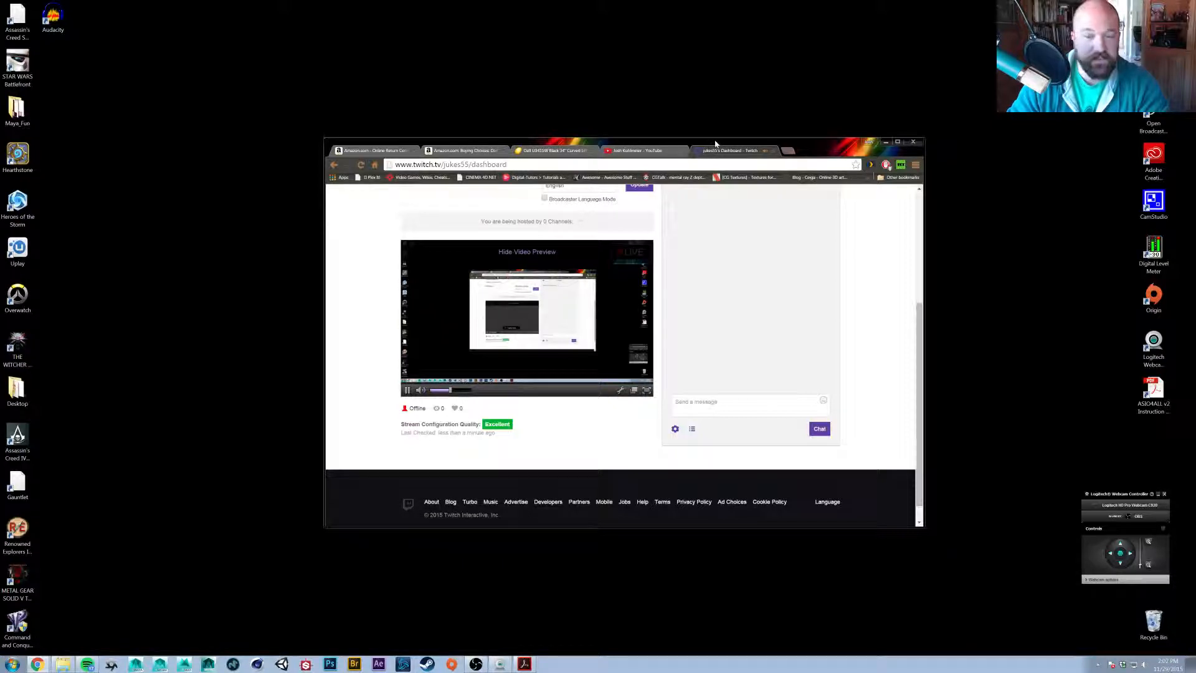
pyautogui.moveTo(715, 143); pyautogui.dragTo(0, 142)
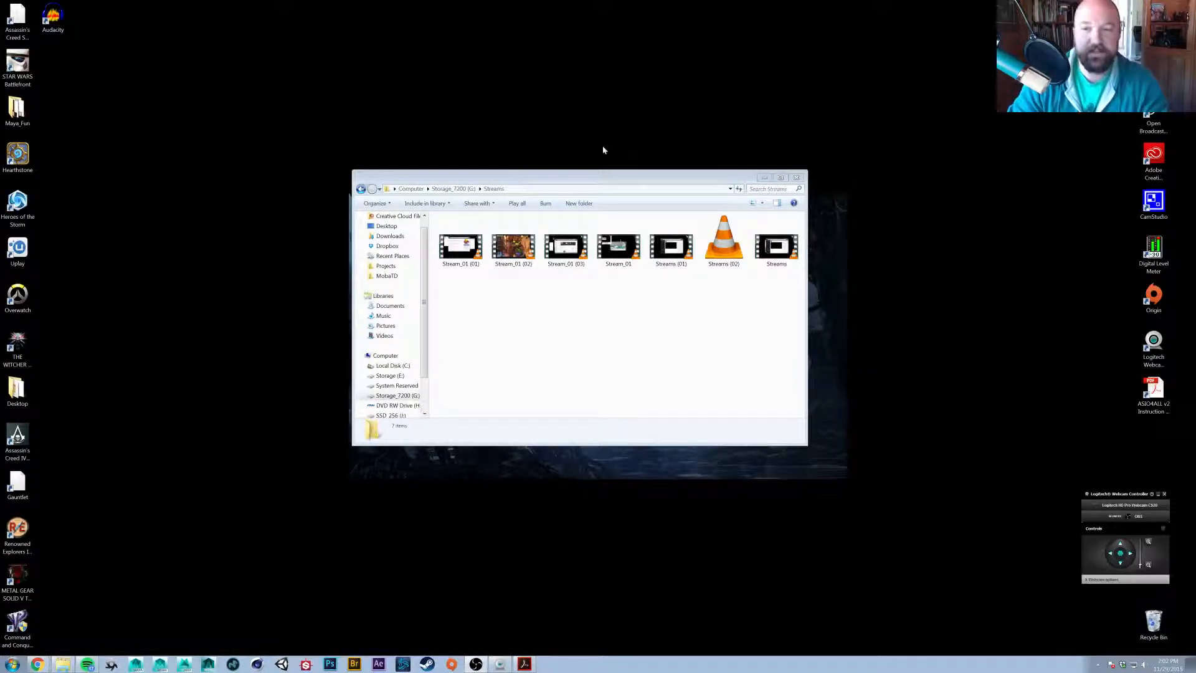
pyautogui.click(763, 178)
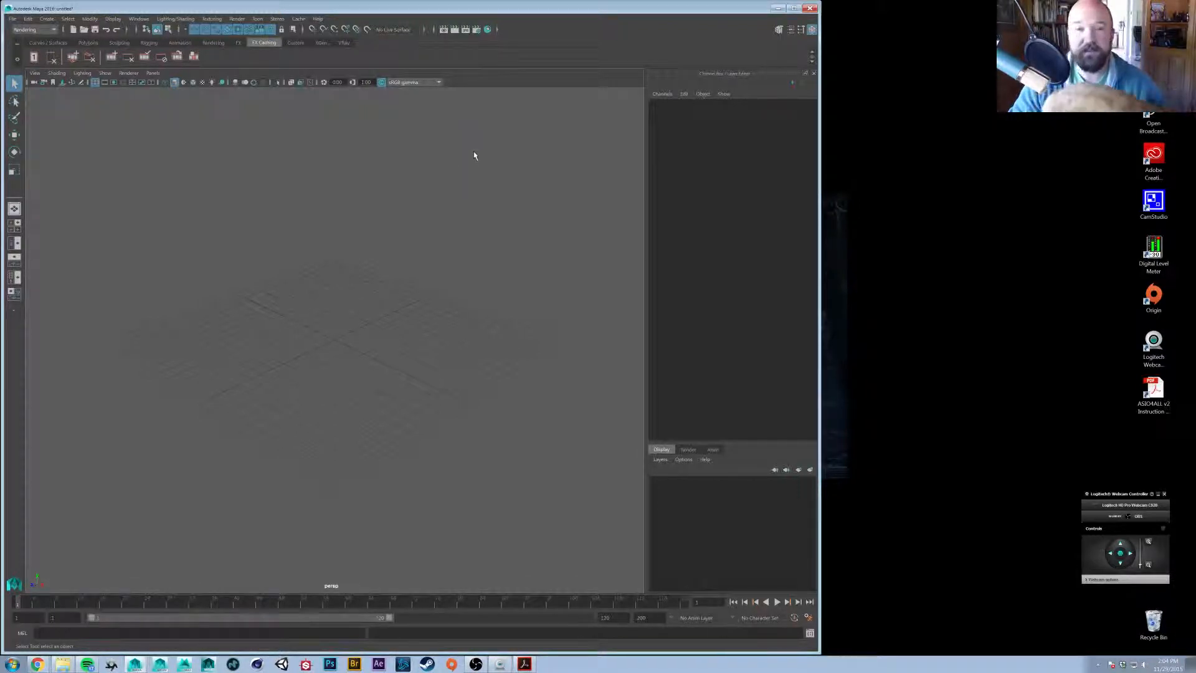
# Look over the common render settings for the empty Maya scene and close them
pyautogui.click(477, 31)
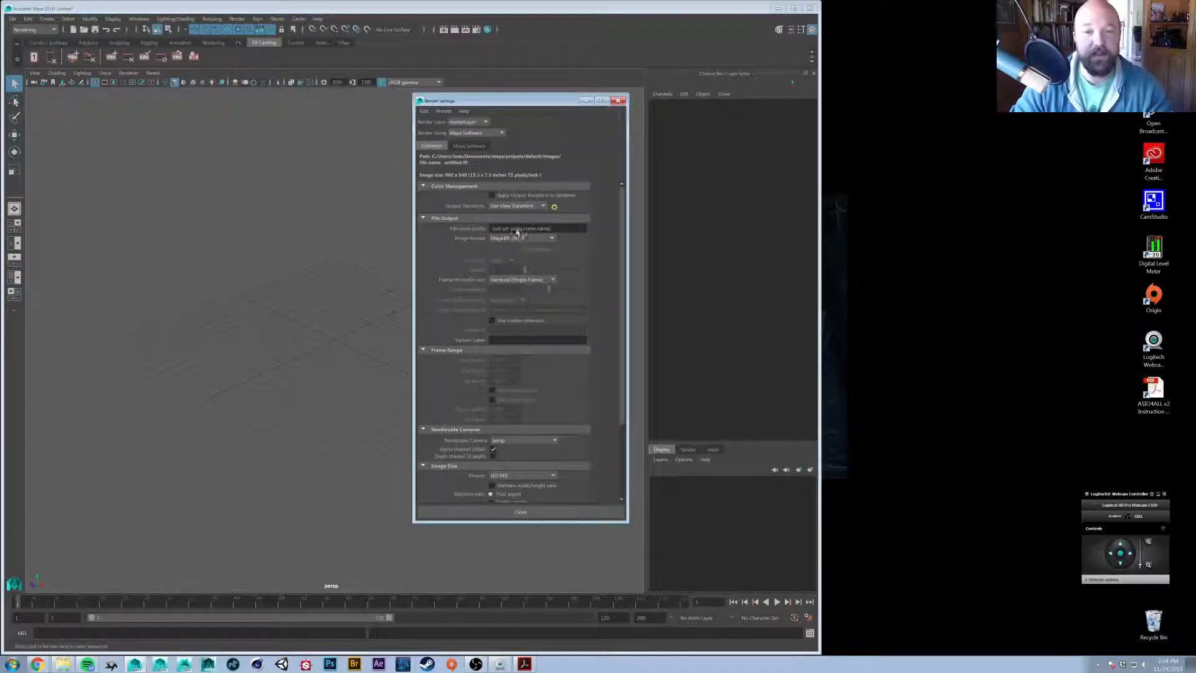
pyautogui.moveTo(622, 310); pyautogui.dragTo(612, 249)
pyautogui.moveTo(559, 106); pyautogui.dragTo(559, 124)
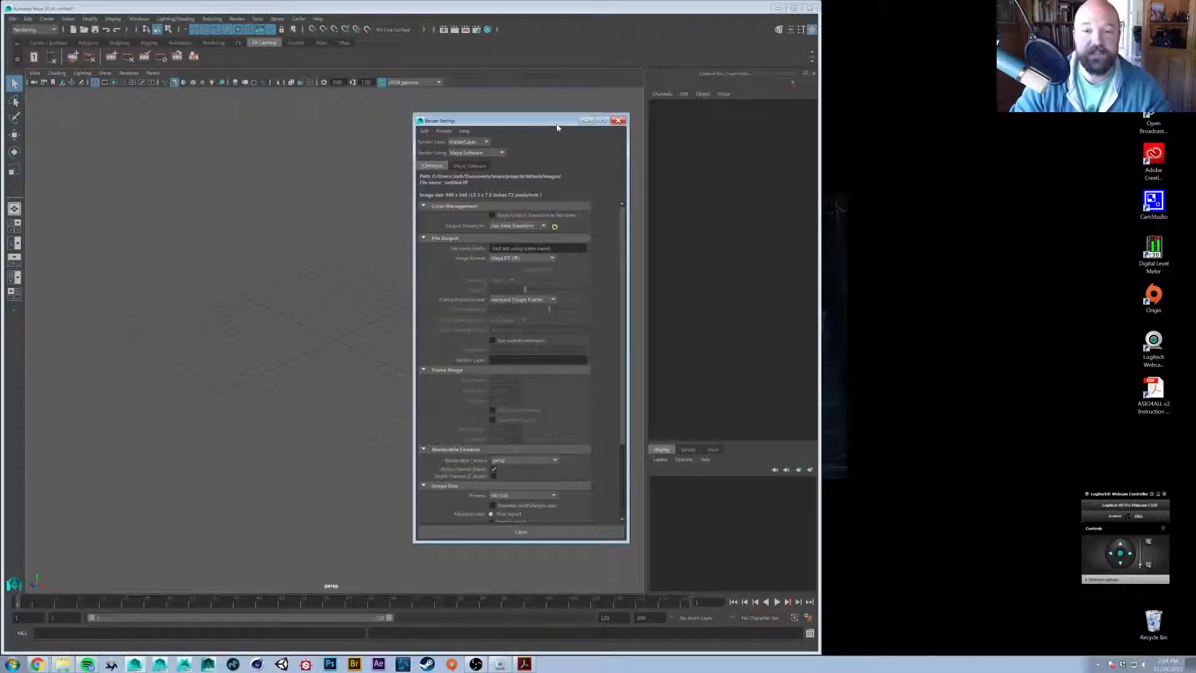
pyautogui.click(617, 119)
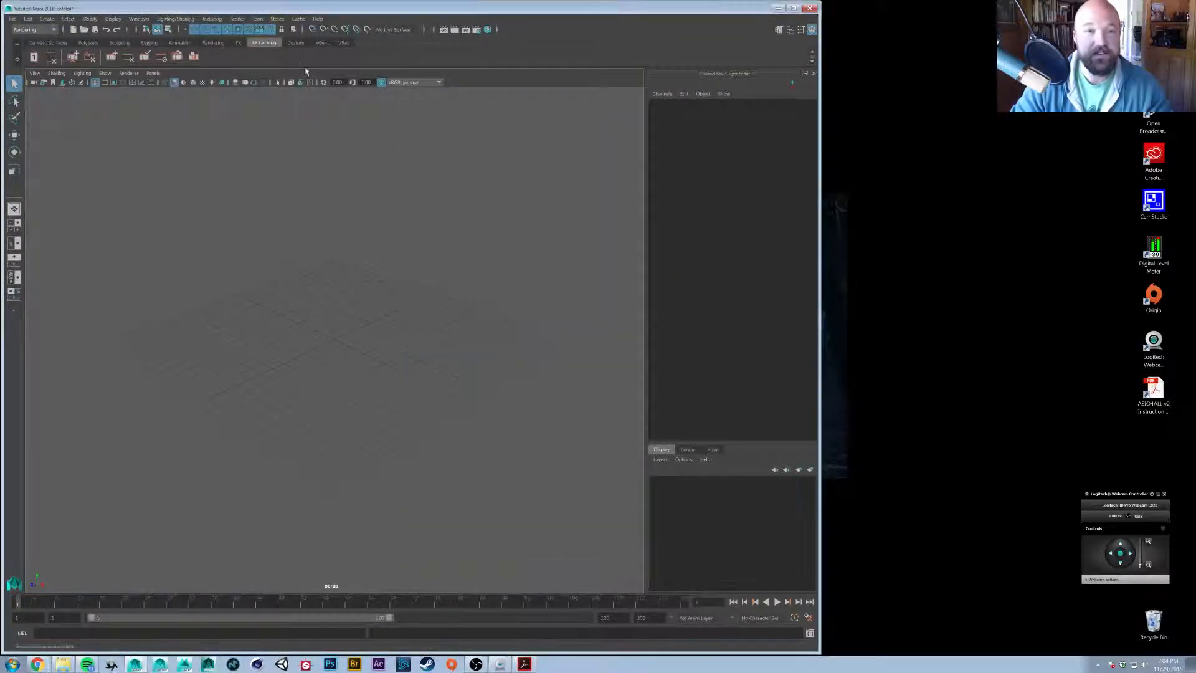
# Check whether the V-Ray plug-in is set to Loaded and Auto load in the Plug-in Manager
pyautogui.click(138, 19)
pyautogui.moveTo(187, 80)
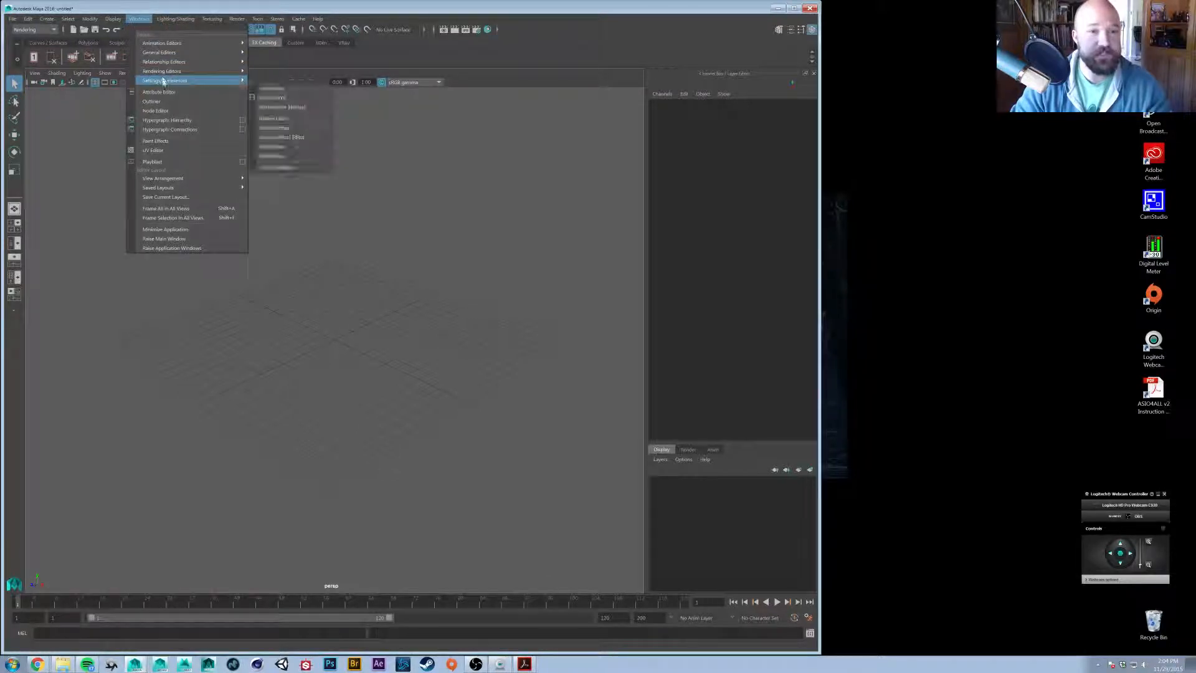
pyautogui.click(299, 165)
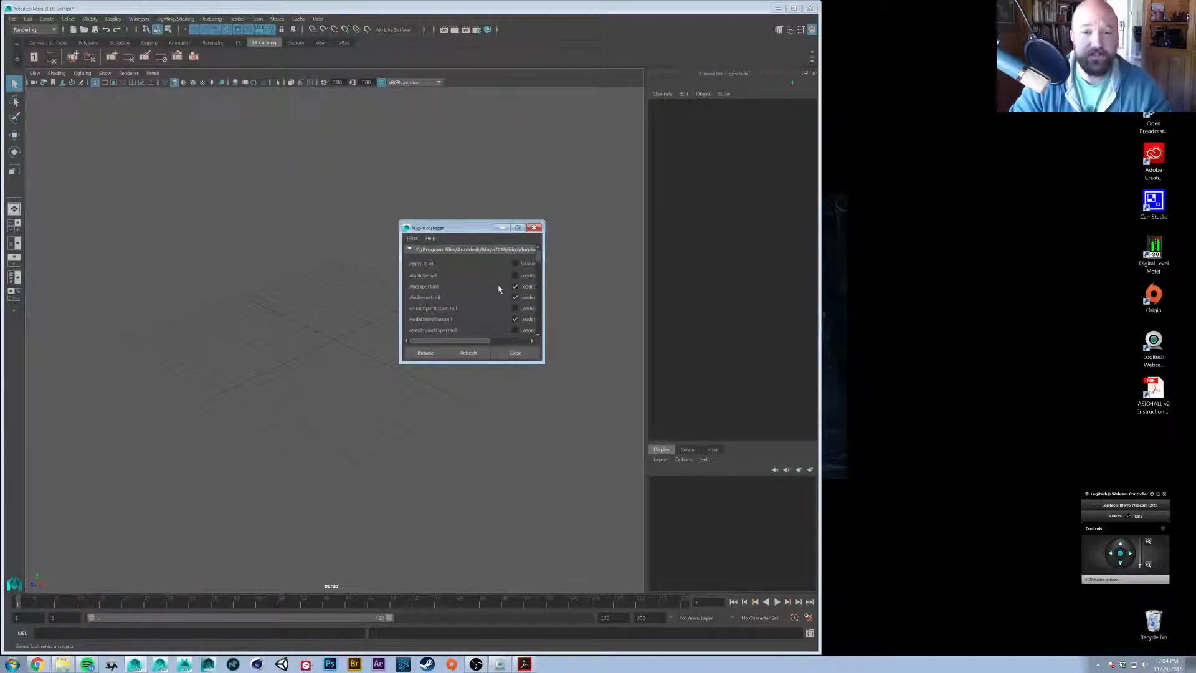
pyautogui.moveTo(543, 363); pyautogui.dragTo(627, 428)
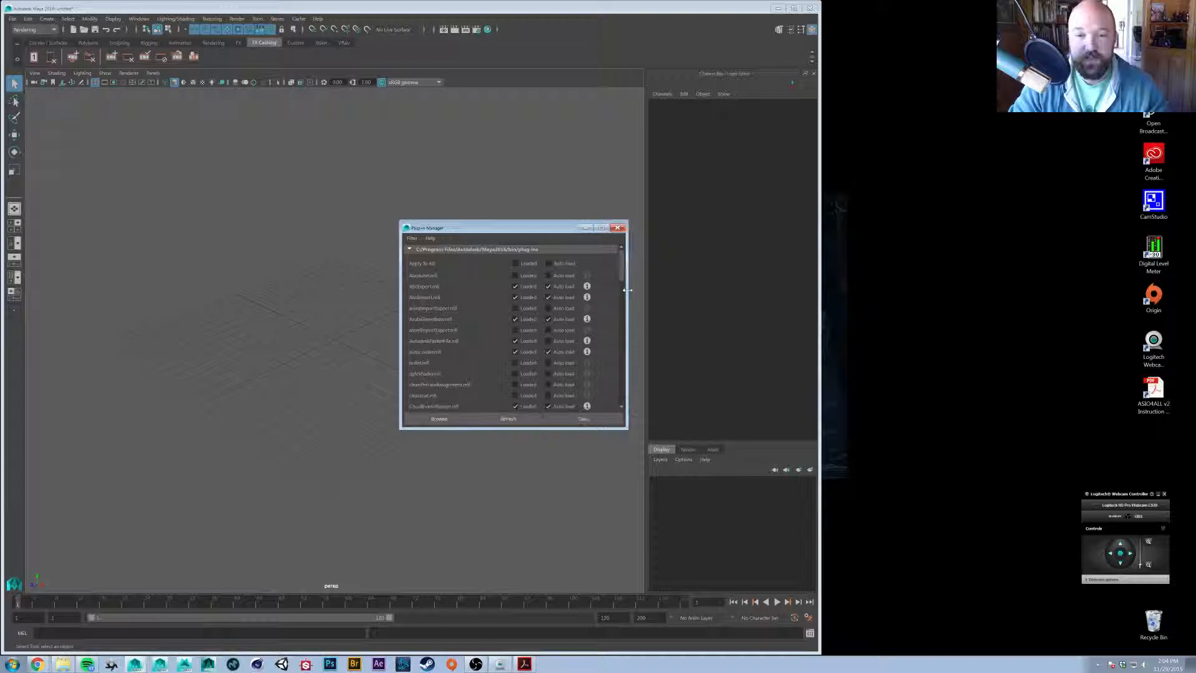
pyautogui.moveTo(623, 276); pyautogui.dragTo(623, 384)
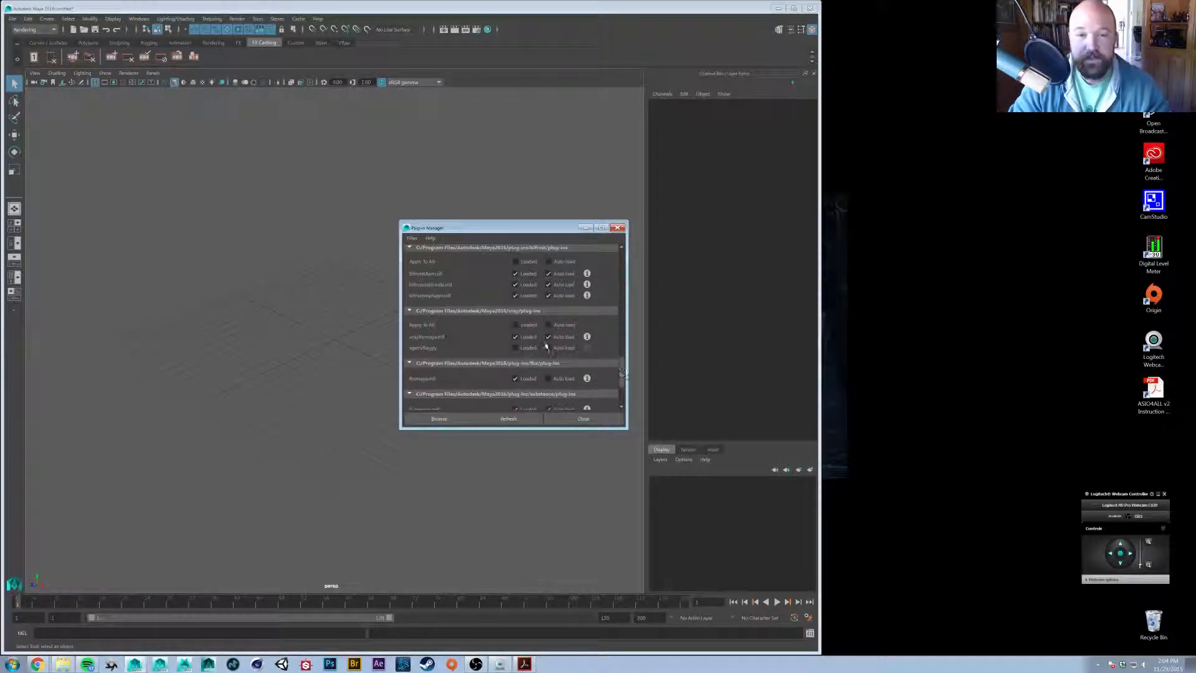
pyautogui.click(617, 228)
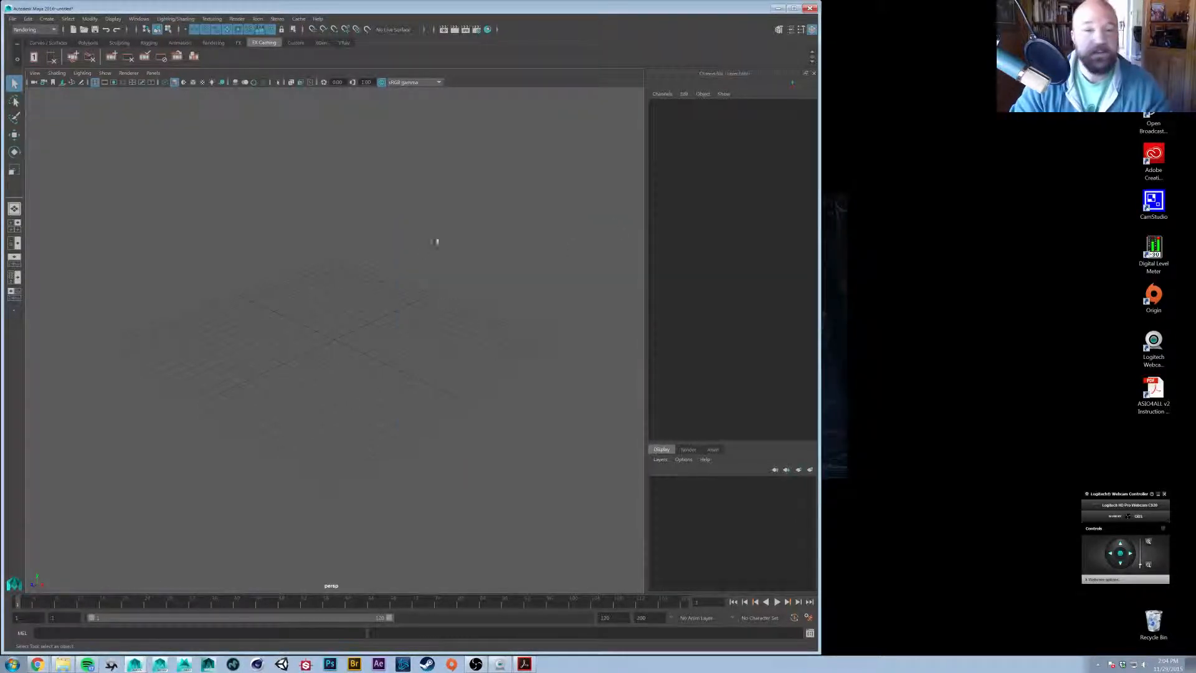
pyautogui.click(135, 19)
pyautogui.click(135, 19)
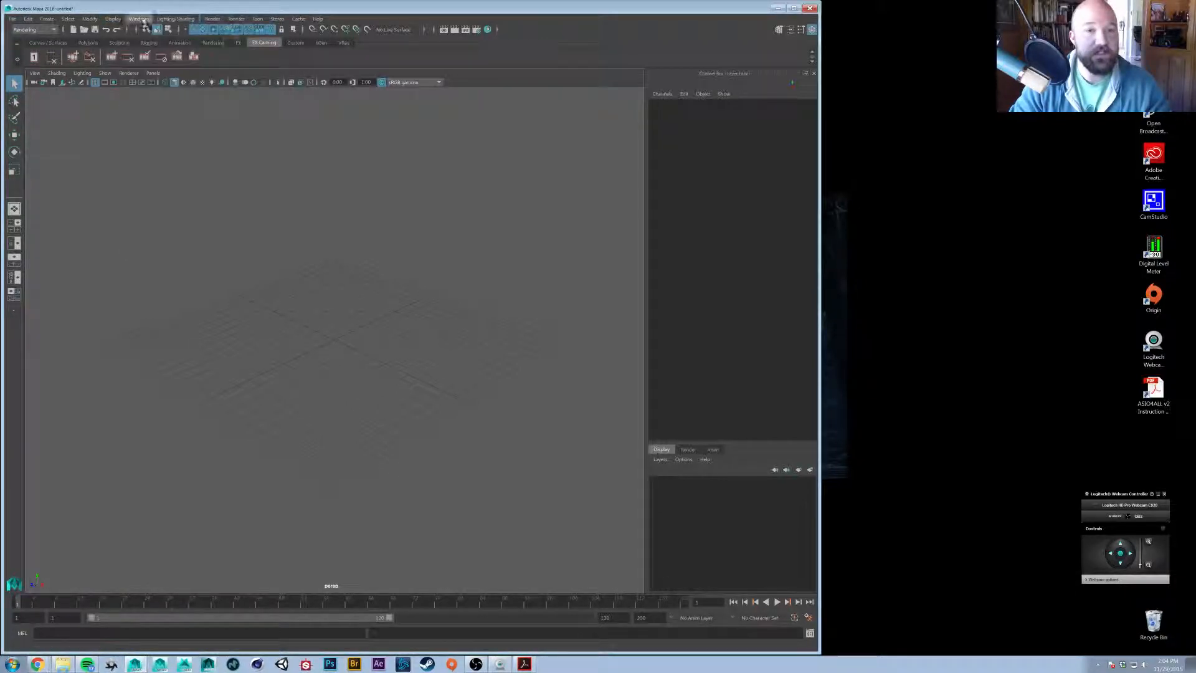
# Create a polygon plane at the origin and scale it up uniformly to about 62 as a floor
pyautogui.press('space')
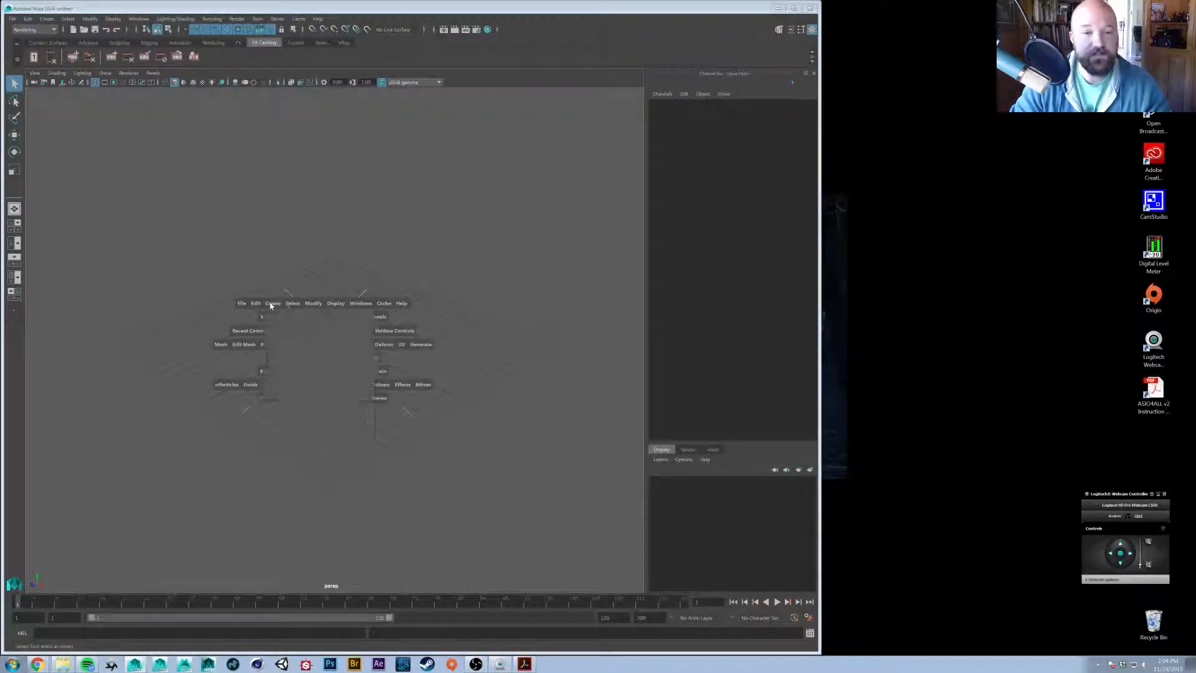
pyautogui.moveTo(272, 304); pyautogui.dragTo(402, 382)
pyautogui.click(402, 383)
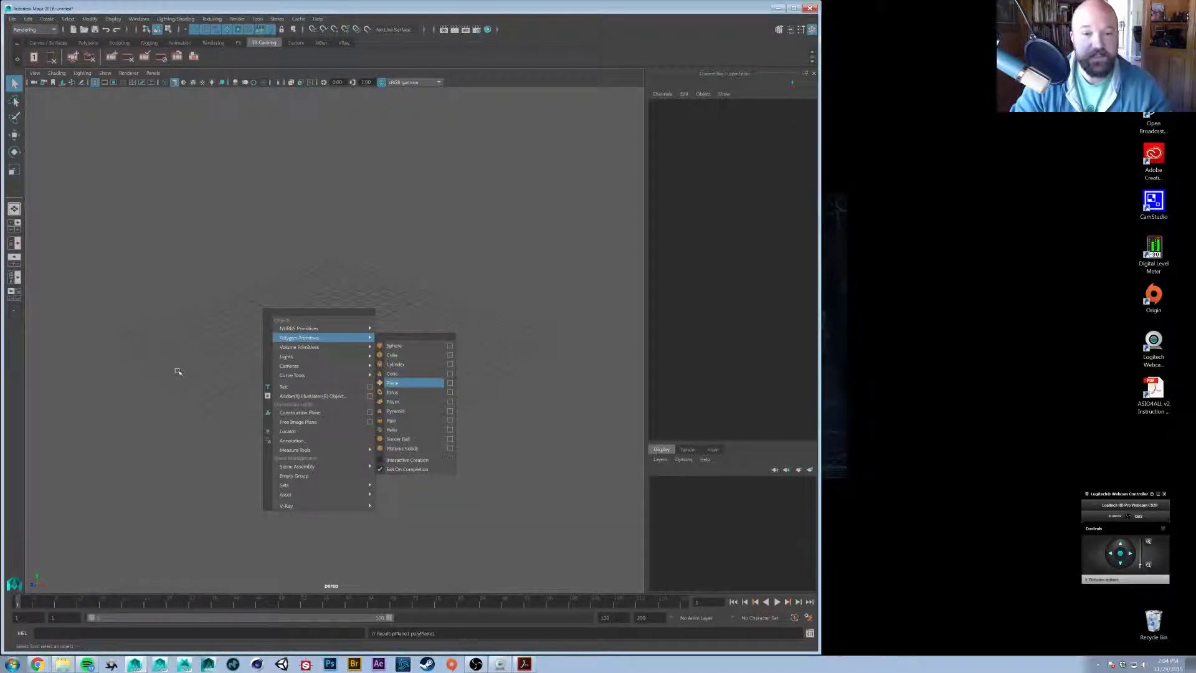
pyautogui.press('r')
pyautogui.moveTo(178, 371); pyautogui.dragTo(408, 360, button='middle')
pyautogui.keyDown('alt'); pyautogui.moveTo(408, 360); pyautogui.dragTo(355, 358, button='right'); pyautogui.keyUp('alt')
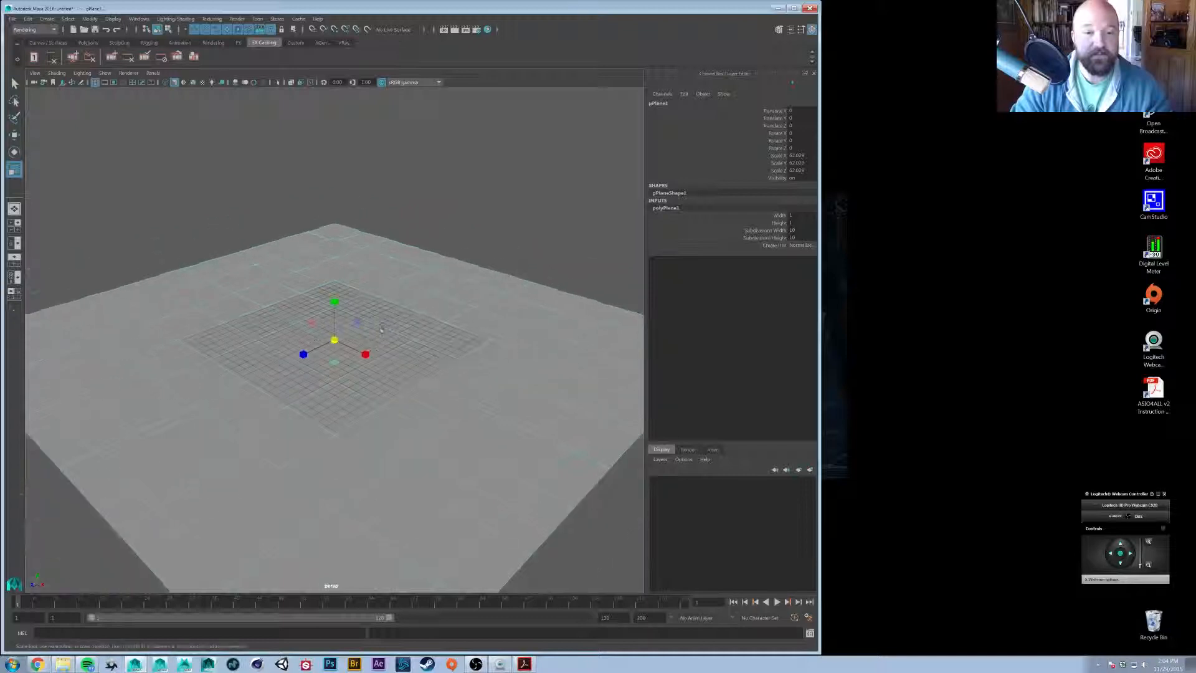
# Refine the floor plane's uniform scale so it extends well past the grid on all sides
pyautogui.keyDown('alt'); pyautogui.moveTo(355, 358); pyautogui.dragTo(315, 368); pyautogui.keyUp('alt')
pyautogui.keyDown('alt'); pyautogui.moveTo(315, 367); pyautogui.dragTo(395, 299, button='middle'); pyautogui.keyUp('alt')
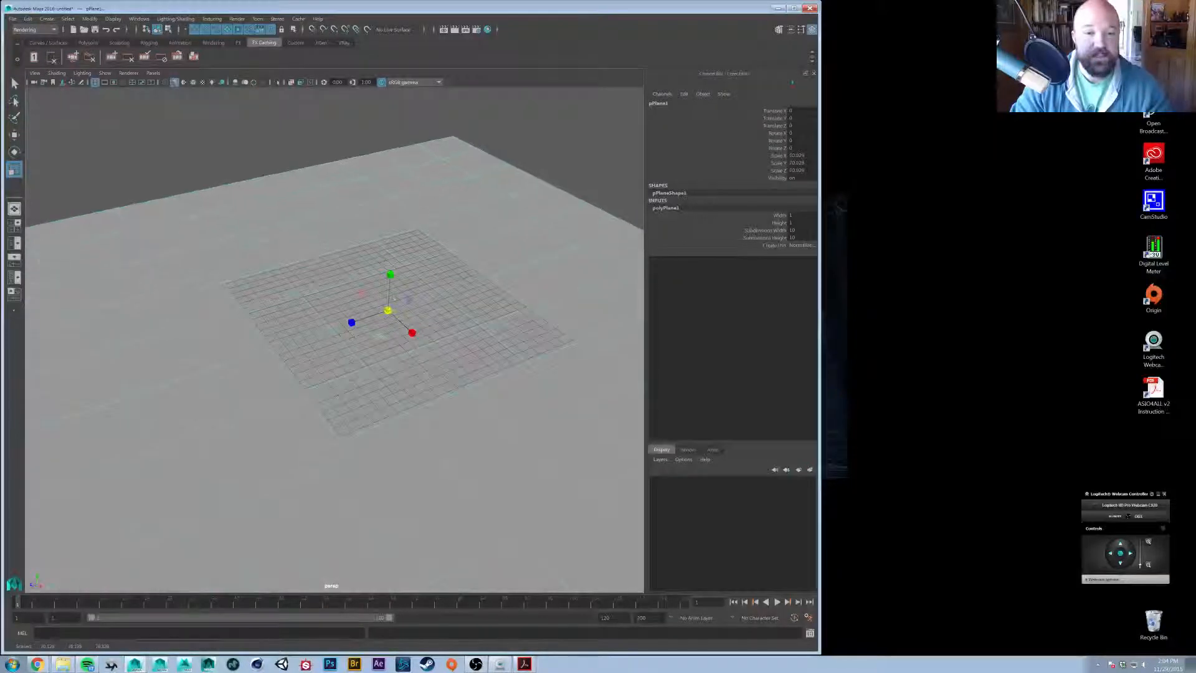
pyautogui.keyDown('alt'); pyautogui.moveTo(394, 299); pyautogui.dragTo(426, 274); pyautogui.keyUp('alt')
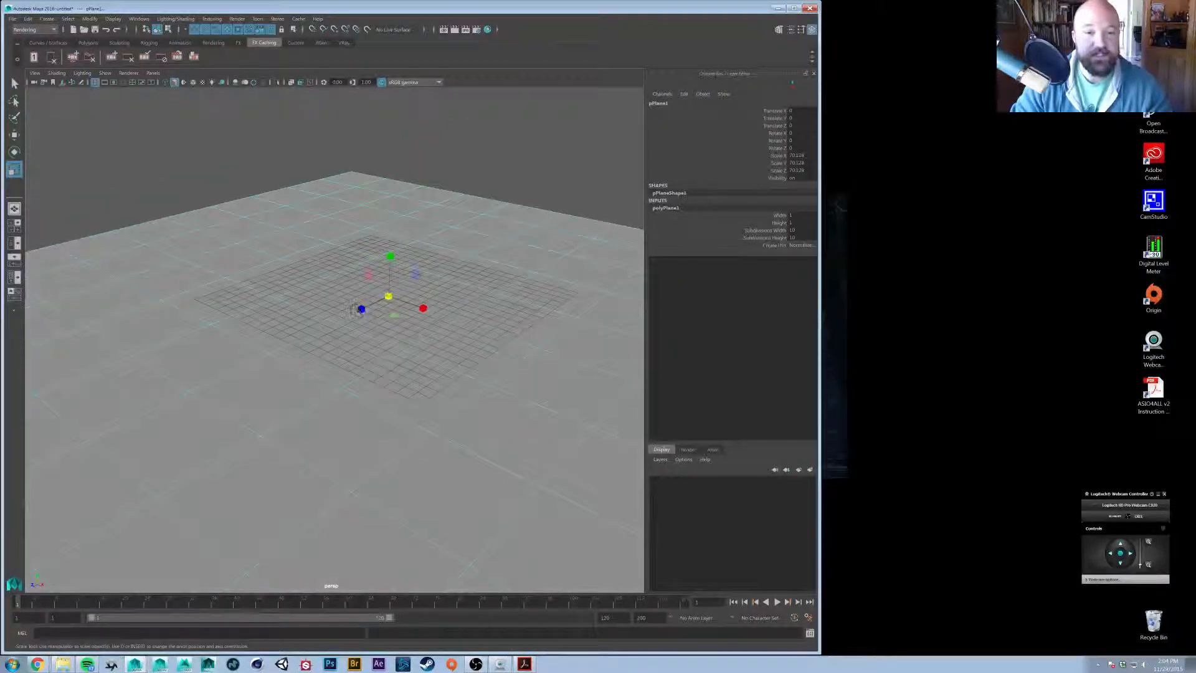
pyautogui.keyDown('alt'); pyautogui.moveTo(298, 330); pyautogui.dragTo(287, 347, button='middle'); pyautogui.keyUp('alt')
pyautogui.keyDown('alt'); pyautogui.moveTo(287, 346); pyautogui.dragTo(278, 372); pyautogui.keyUp('alt')
pyautogui.moveTo(278, 372); pyautogui.dragTo(285, 370, button='middle')
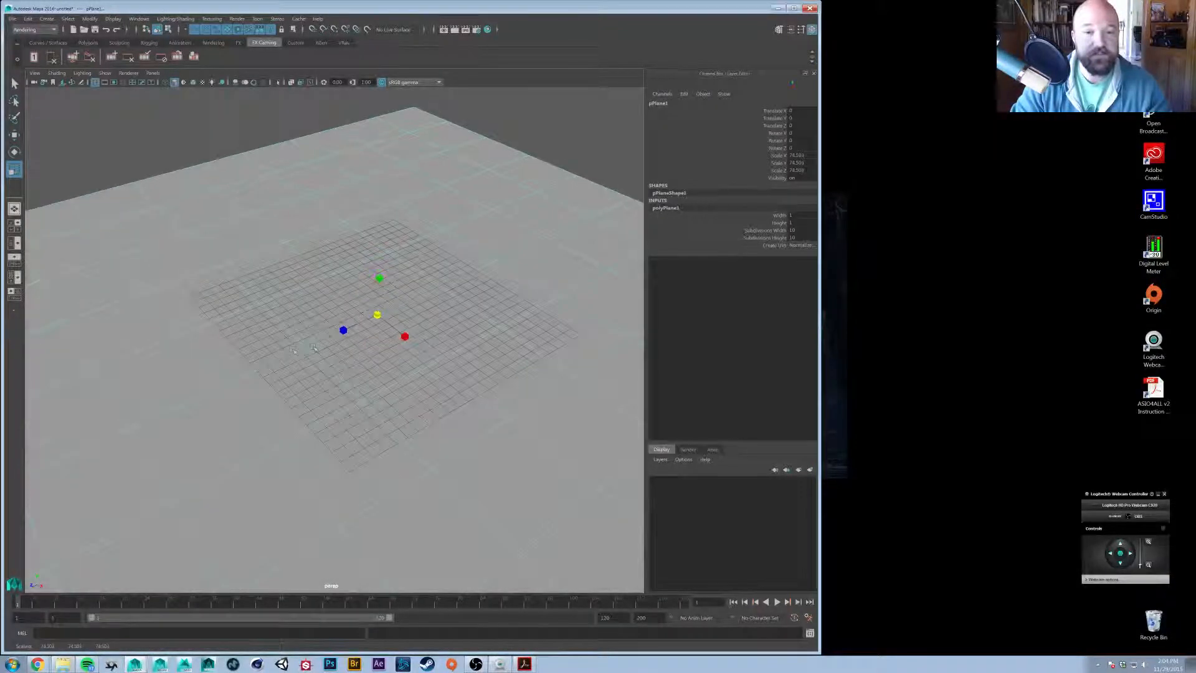
pyautogui.keyDown('alt'); pyautogui.moveTo(285, 370); pyautogui.dragTo(363, 339, button='right'); pyautogui.keyUp('alt')
pyautogui.moveTo(368, 337); pyautogui.dragTo(342, 341, button='middle')
pyautogui.keyDown('alt'); pyautogui.moveTo(523, 341); pyautogui.dragTo(363, 344, button='middle'); pyautogui.keyUp('alt')
pyautogui.keyDown('alt'); pyautogui.moveTo(362, 344); pyautogui.dragTo(292, 352, button='right'); pyautogui.keyUp('alt')
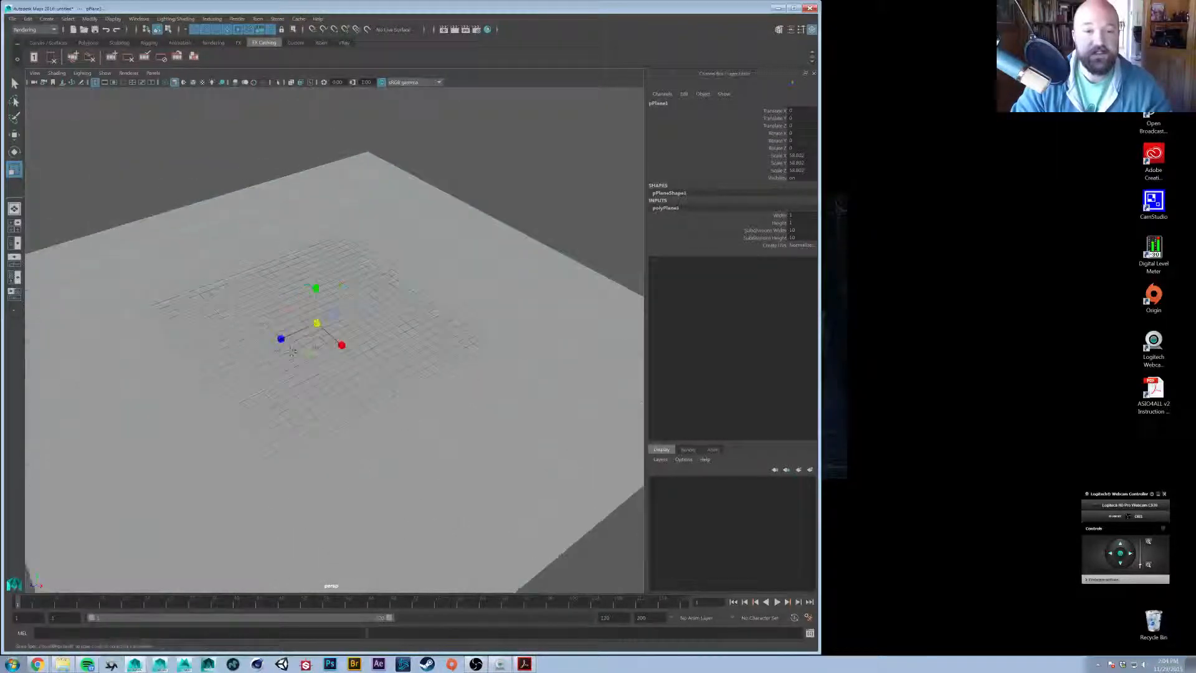
pyautogui.keyDown('alt'); pyautogui.moveTo(292, 351); pyautogui.dragTo(345, 352, button='middle'); pyautogui.keyUp('alt')
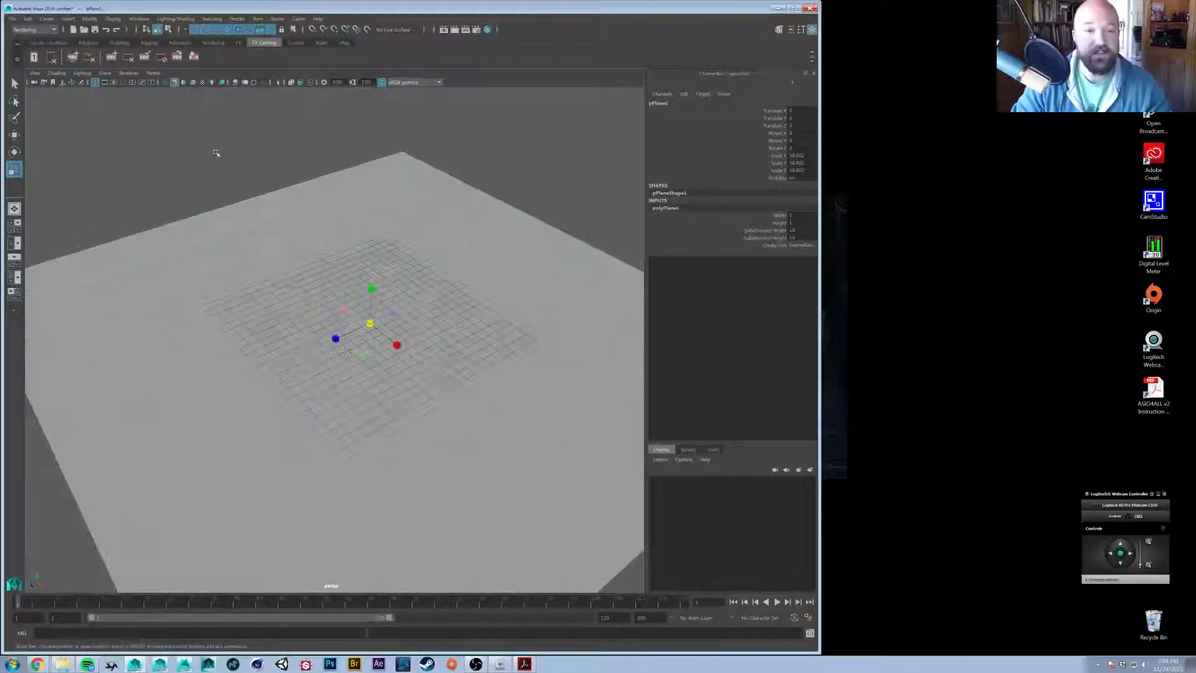
# Hide the viewport grid and deselect the floor plane
pyautogui.click(96, 83)
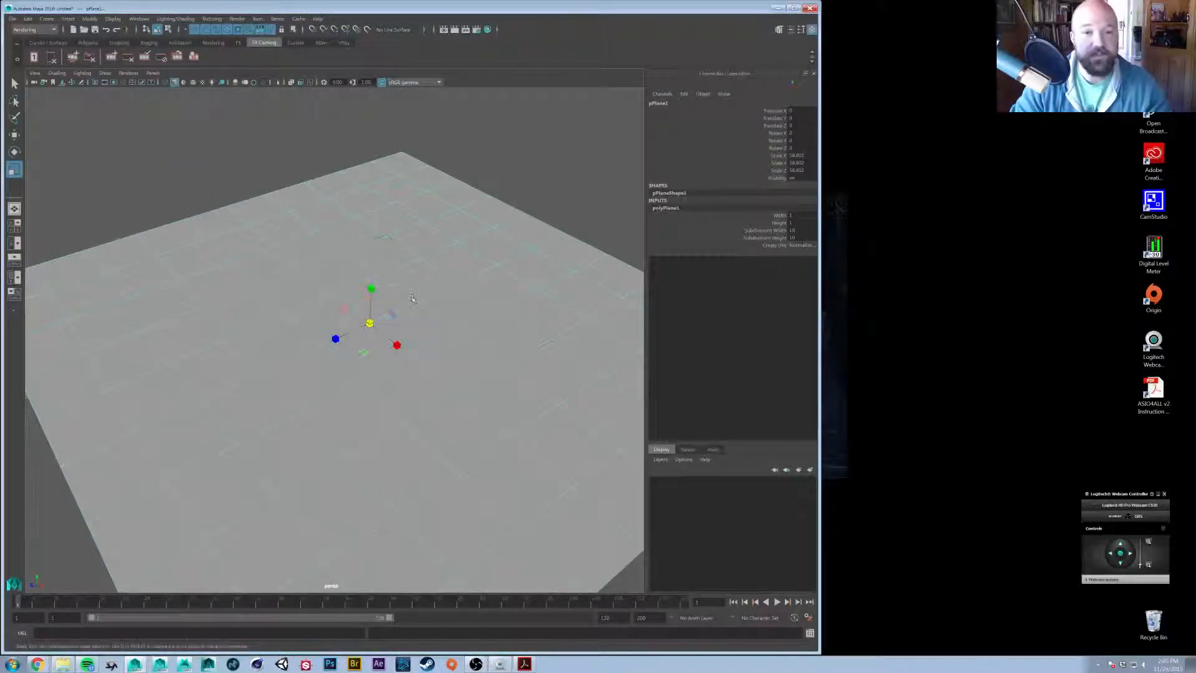
pyautogui.keyDown('alt'); pyautogui.moveTo(412, 299); pyautogui.dragTo(368, 310, button='middle'); pyautogui.keyUp('alt')
pyautogui.moveTo(369, 310)
pyautogui.keyDown('alt'); pyautogui.mouseDown()
pyautogui.moveTo(378, 284)
pyautogui.moveTo(365, 308)
pyautogui.mouseUp(); pyautogui.keyUp('alt')
pyautogui.press('w')
pyautogui.click(435, 226)
# Create a polygon torus at the center of the floor plane and scale it up uniformly to about 4
pyautogui.press('space')
pyautogui.click(256, 304)
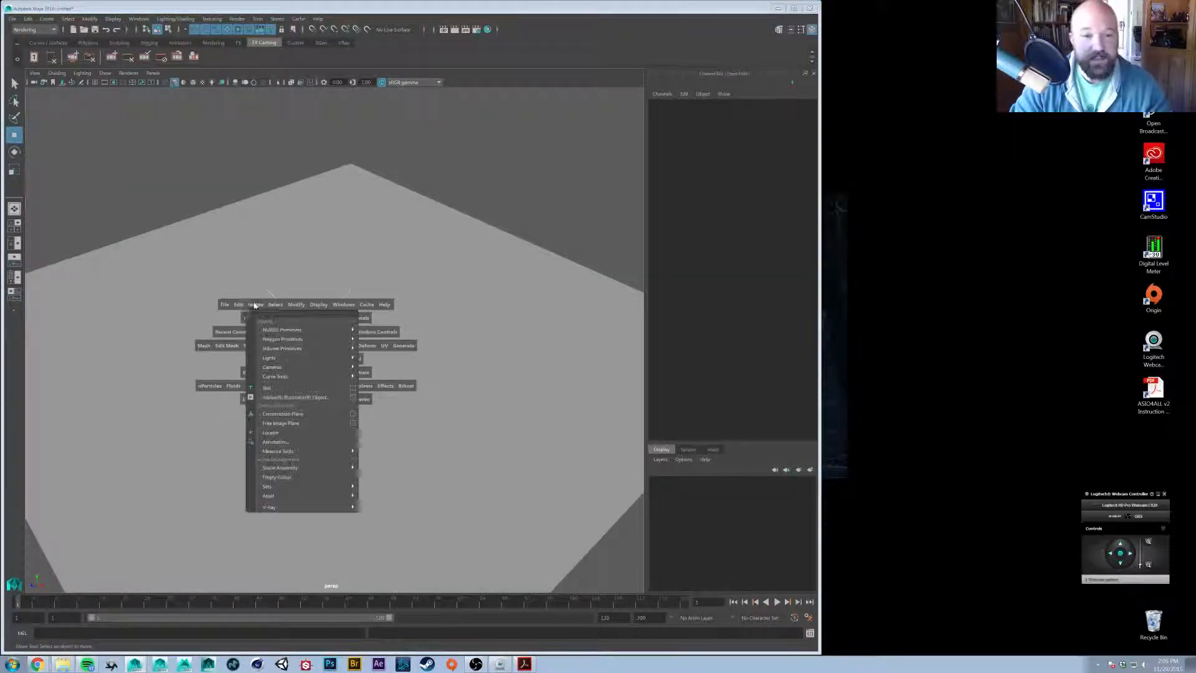
pyautogui.moveTo(312, 339)
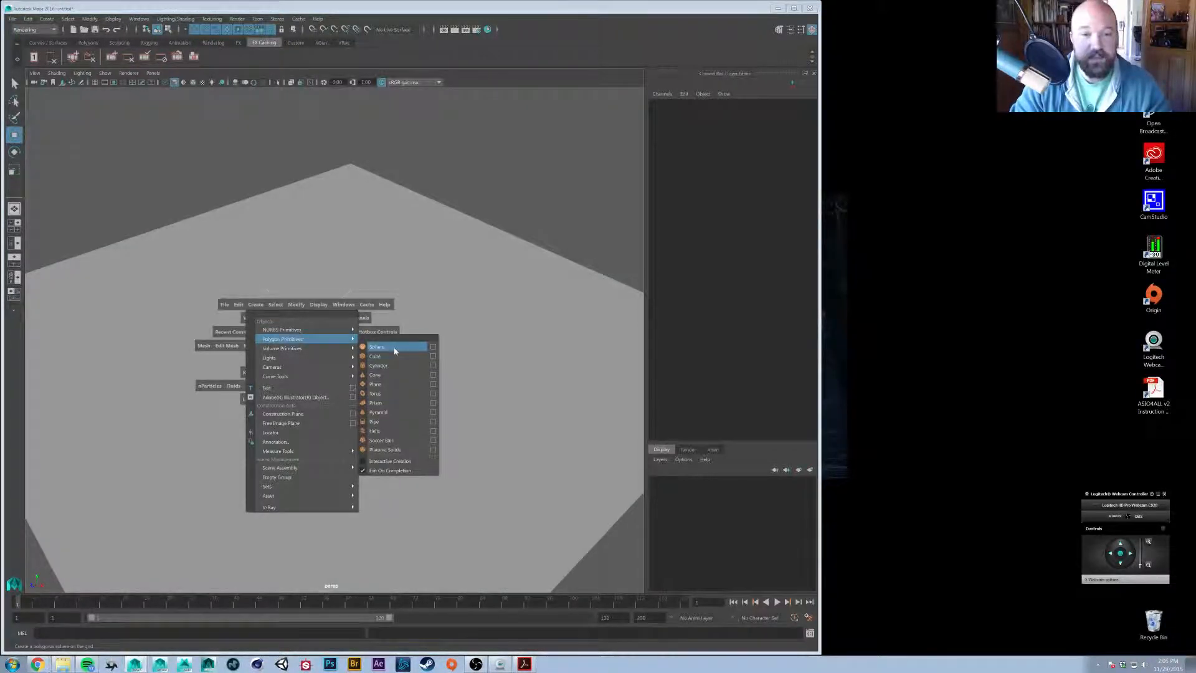
pyautogui.click(382, 395)
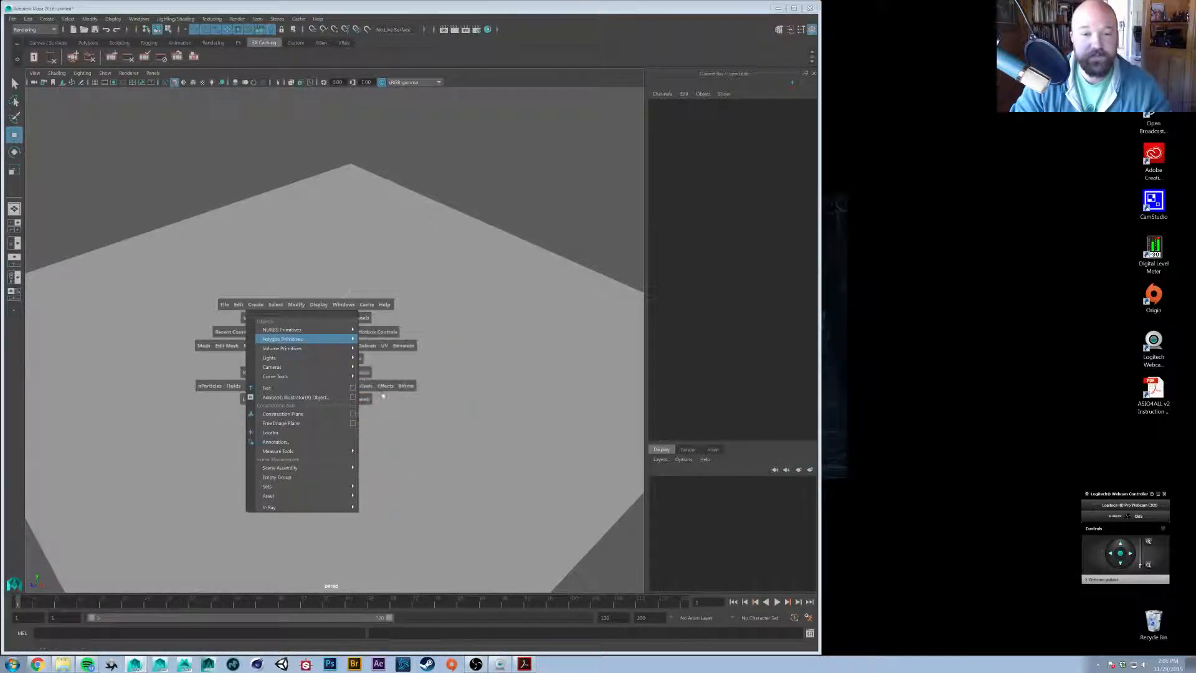
pyautogui.press('r')
pyautogui.moveTo(327, 330); pyautogui.dragTo(411, 329)
pyautogui.press('w')
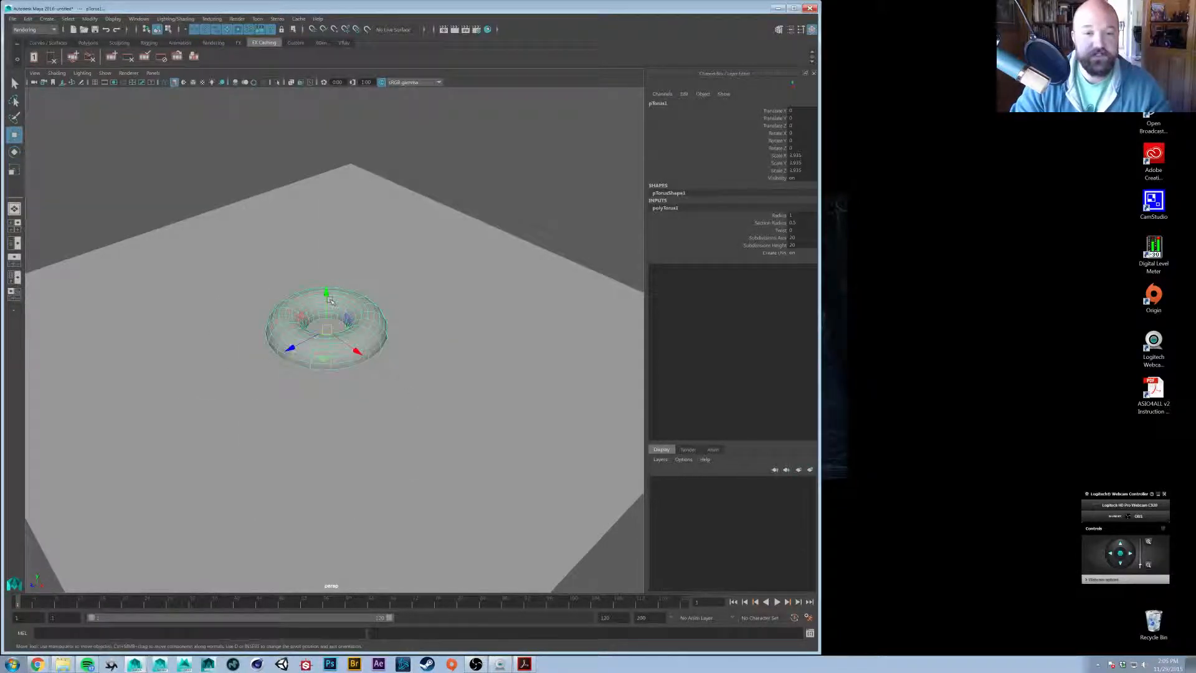
# Raise the torus about 1.9 units in Y so it rests on the floor plane, and deselect it
pyautogui.keyDown('alt'); pyautogui.moveTo(330, 300); pyautogui.dragTo(289, 400); pyautogui.keyUp('alt')
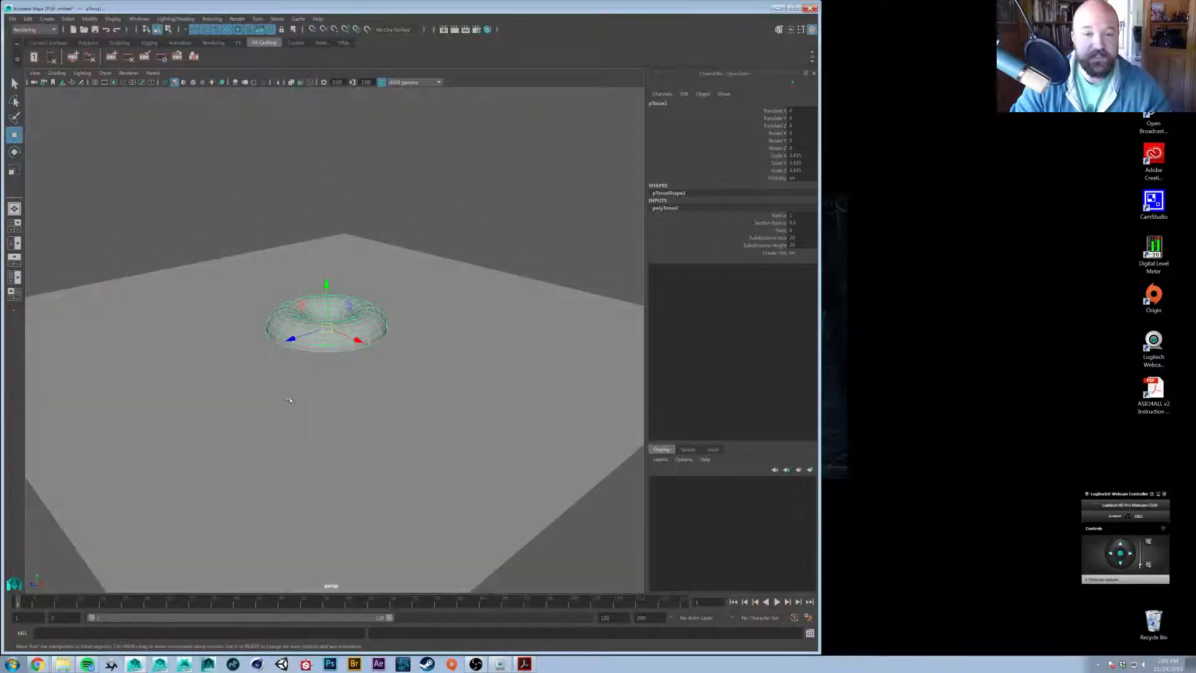
pyautogui.keyDown('alt'); pyautogui.moveTo(289, 400); pyautogui.dragTo(368, 380, button='right'); pyautogui.keyUp('alt')
pyautogui.moveTo(320, 273); pyautogui.dragTo(320, 241)
pyautogui.moveTo(326, 388)
pyautogui.keyDown('alt'); pyautogui.mouseDown()
pyautogui.moveTo(328, 344)
pyautogui.moveTo(334, 395)
pyautogui.mouseUp(); pyautogui.keyUp('alt')
pyautogui.moveTo(319, 281); pyautogui.dragTo(266, 402)
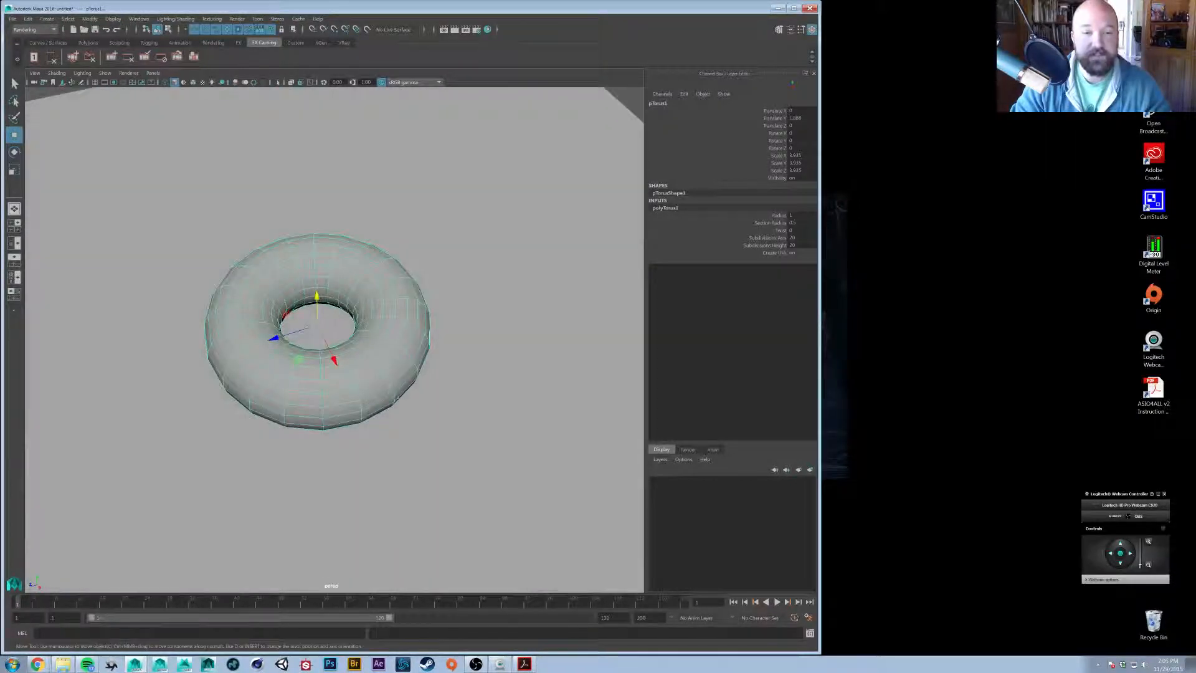
pyautogui.keyDown('alt'); pyautogui.moveTo(386, 330); pyautogui.dragTo(358, 326, button='right'); pyautogui.keyUp('alt')
pyautogui.keyDown('alt'); pyautogui.moveTo(358, 326); pyautogui.dragTo(392, 374); pyautogui.keyUp('alt')
pyautogui.keyDown('alt'); pyautogui.moveTo(393, 374); pyautogui.dragTo(454, 379, button='right'); pyautogui.keyUp('alt')
pyautogui.keyDown('alt'); pyautogui.moveTo(453, 379); pyautogui.dragTo(522, 212); pyautogui.keyUp('alt')
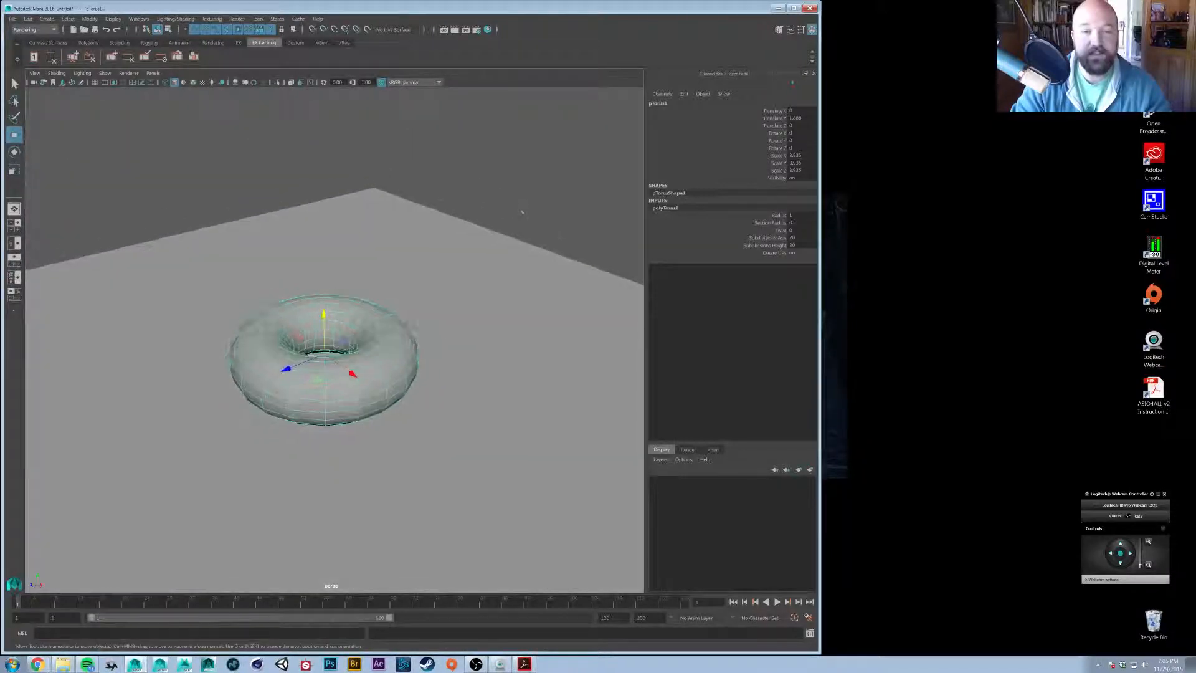
pyautogui.click(522, 211)
# Frame the torus and the whole floor plane from a raised angle in the perspective view
pyautogui.keyDown('alt'); pyautogui.moveTo(443, 305); pyautogui.dragTo(432, 325); pyautogui.keyUp('alt')
pyautogui.keyDown('alt'); pyautogui.moveTo(432, 325); pyautogui.dragTo(399, 318, button='right'); pyautogui.keyUp('alt')
pyautogui.keyDown('alt'); pyautogui.moveTo(436, 311); pyautogui.dragTo(397, 347); pyautogui.keyUp('alt')
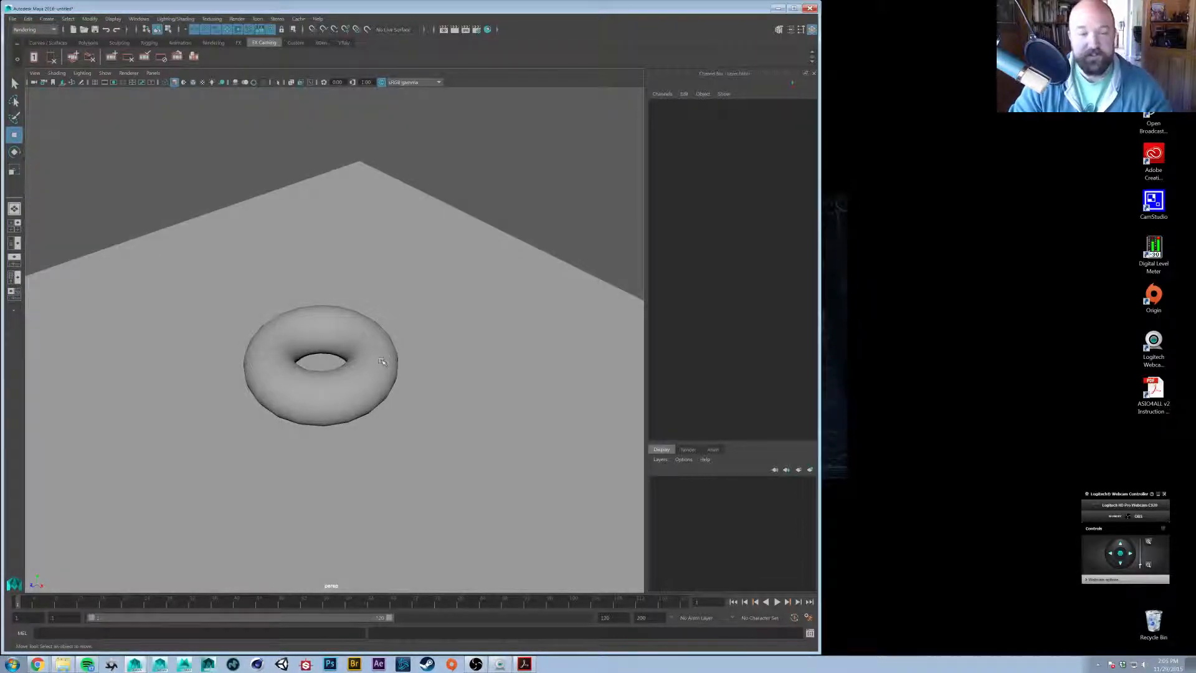
pyautogui.keyDown('alt'); pyautogui.moveTo(381, 358); pyautogui.dragTo(366, 304, button='middle'); pyautogui.keyUp('alt')
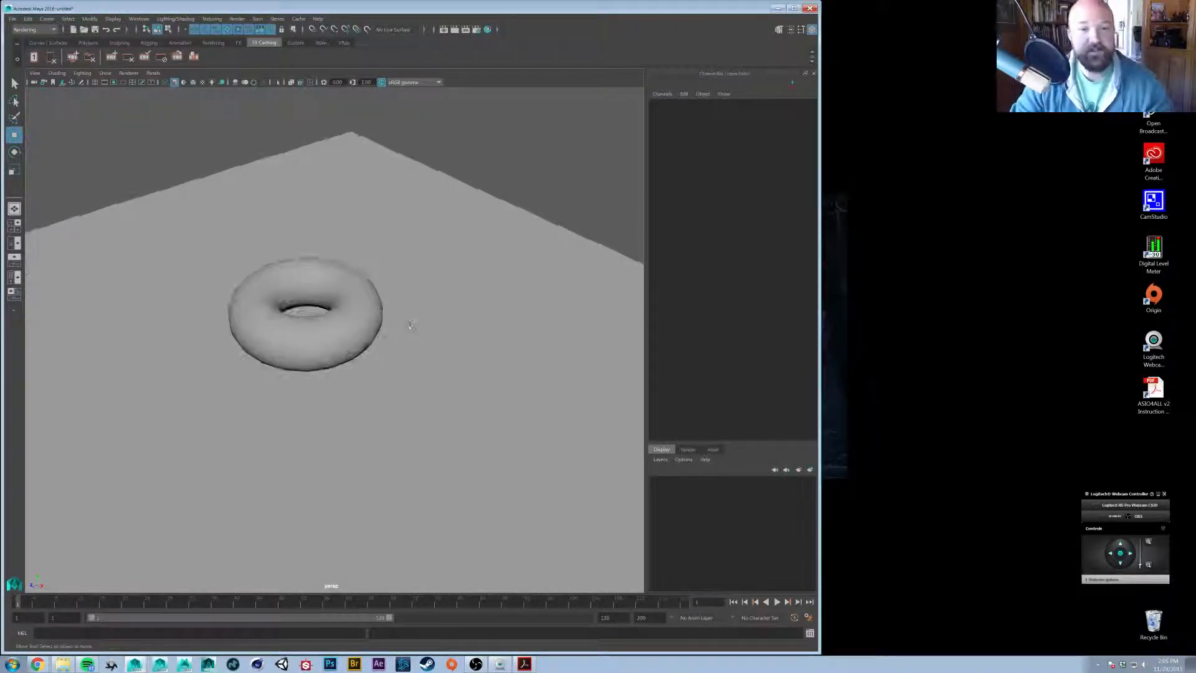
pyautogui.scroll(-5, 366, 304)
pyautogui.keyDown('alt'); pyautogui.moveTo(366, 304); pyautogui.dragTo(380, 344); pyautogui.keyUp('alt')
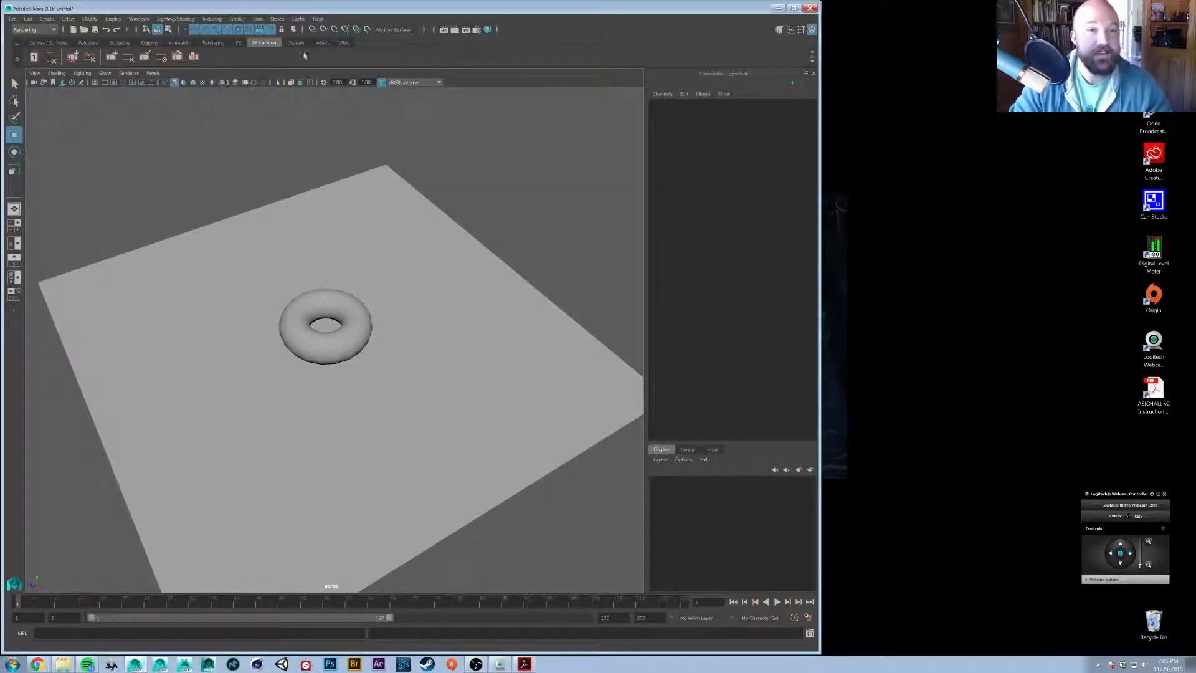
pyautogui.keyDown('alt'); pyautogui.moveTo(406, 262); pyautogui.dragTo(404, 244, button='middle'); pyautogui.keyUp('alt')
pyautogui.keyDown('alt'); pyautogui.moveTo(405, 244); pyautogui.dragTo(454, 215); pyautogui.keyUp('alt')
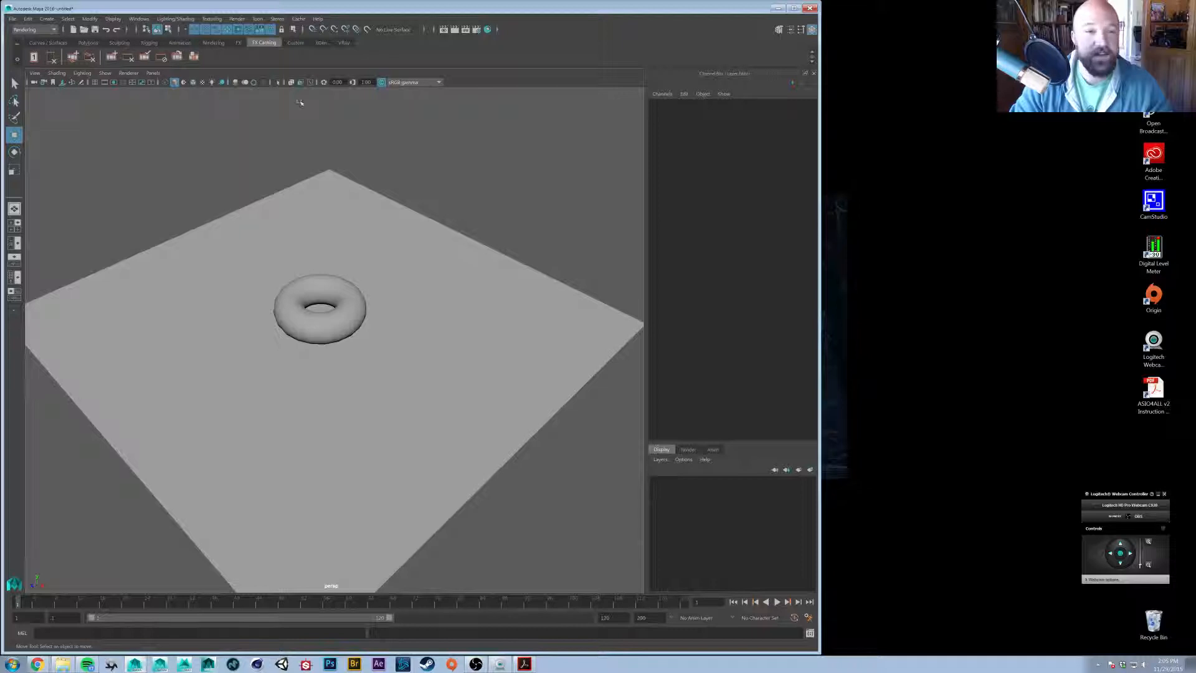
# Open the render settings and set the renderer to V-Ray, moving the settings window higher on the screen
pyautogui.click(476, 29)
pyautogui.click(476, 151)
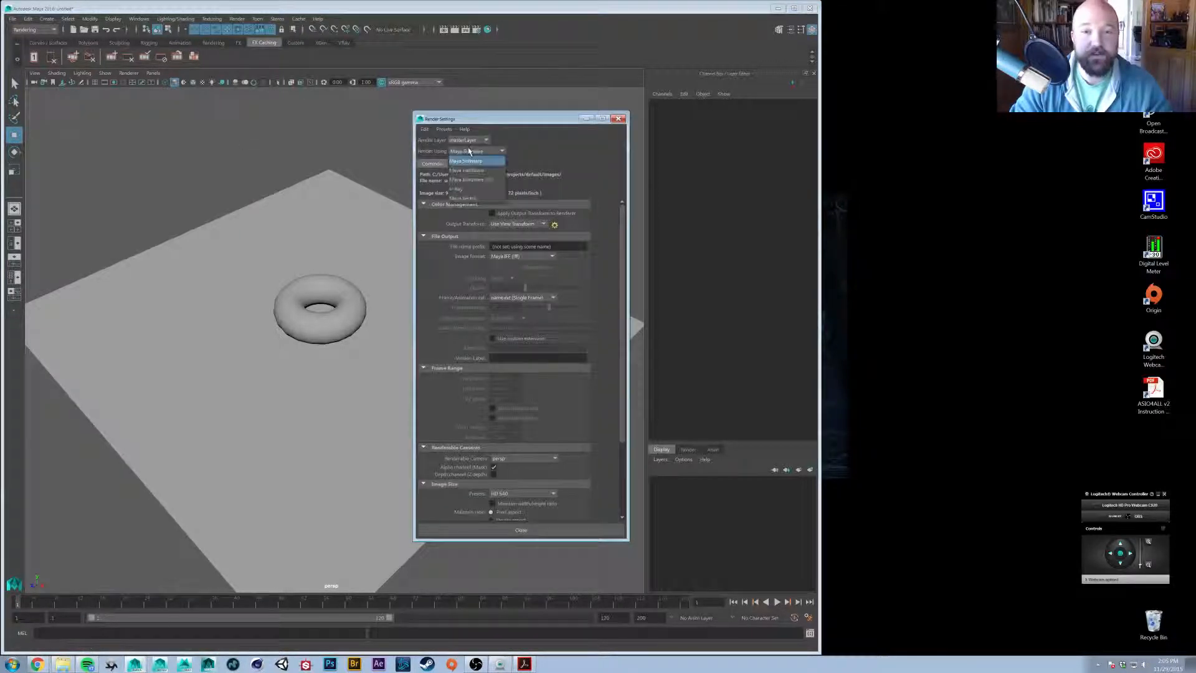
pyautogui.click(477, 189)
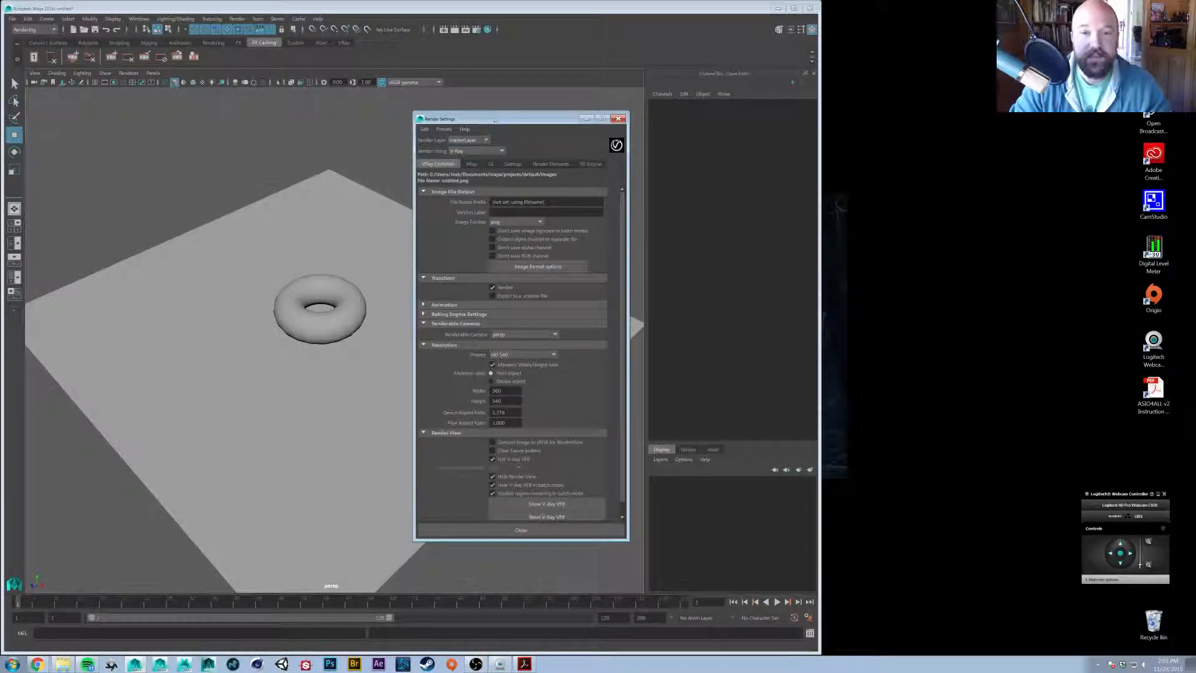
pyautogui.moveTo(495, 107); pyautogui.dragTo(479, 70)
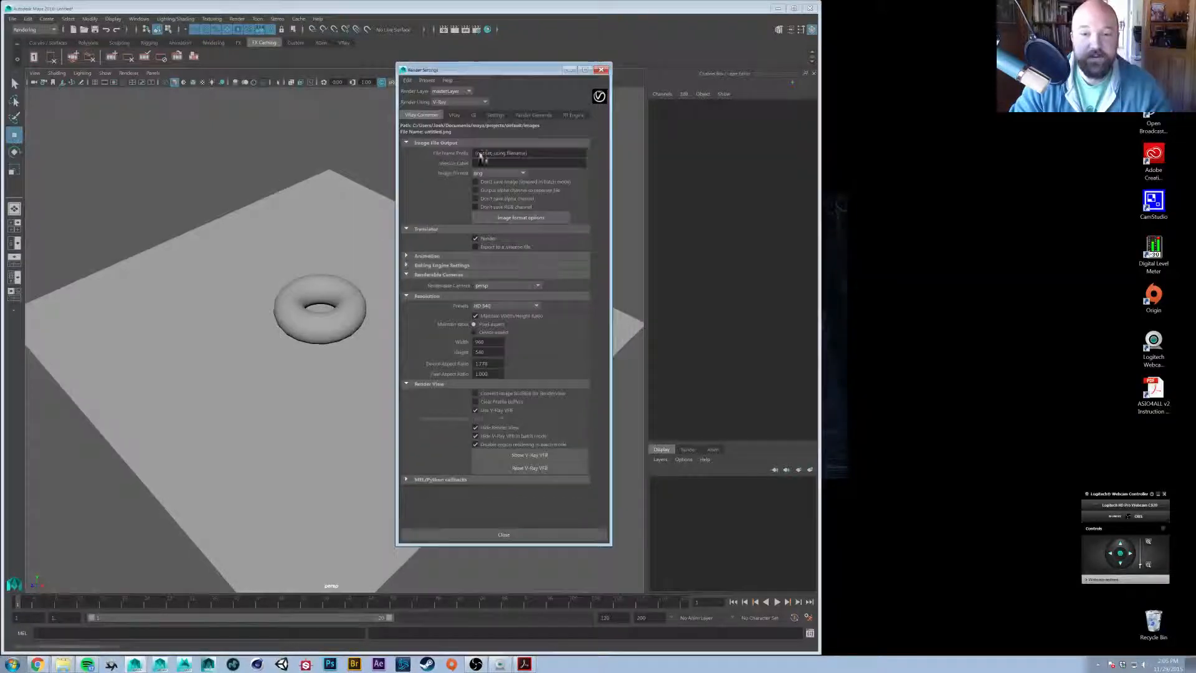
# Enable not saving the image and sRGB conversion for the Render View, and disable hiding the Render View
pyautogui.click(490, 183)
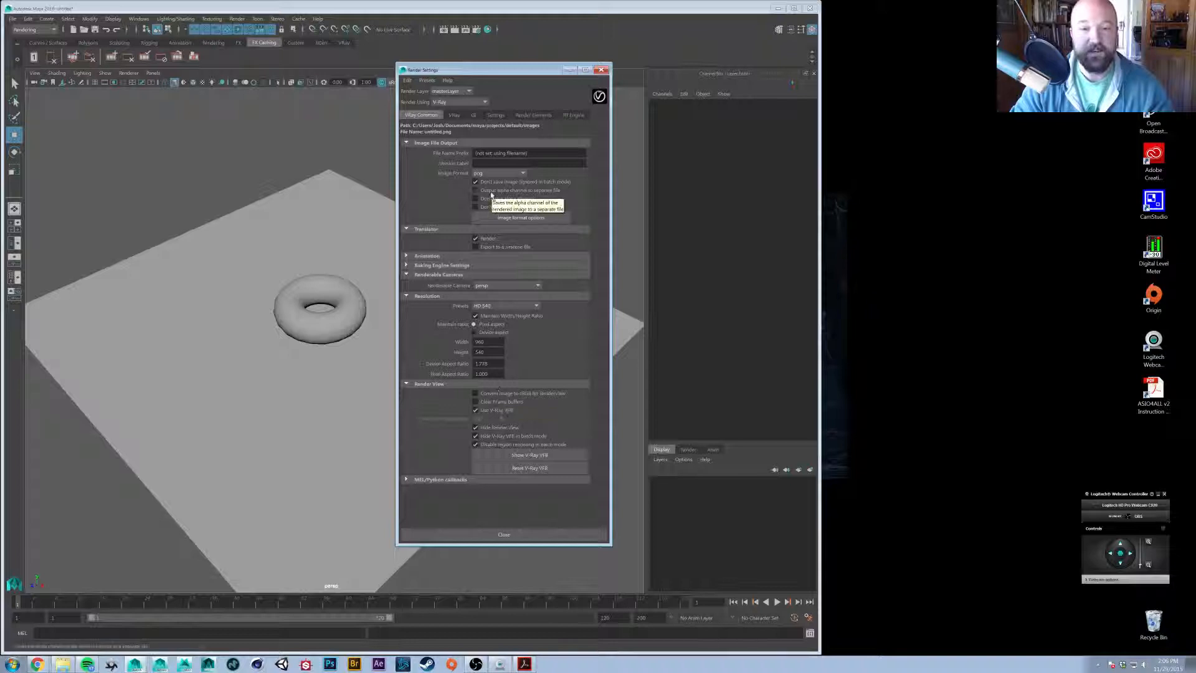
pyautogui.click(493, 394)
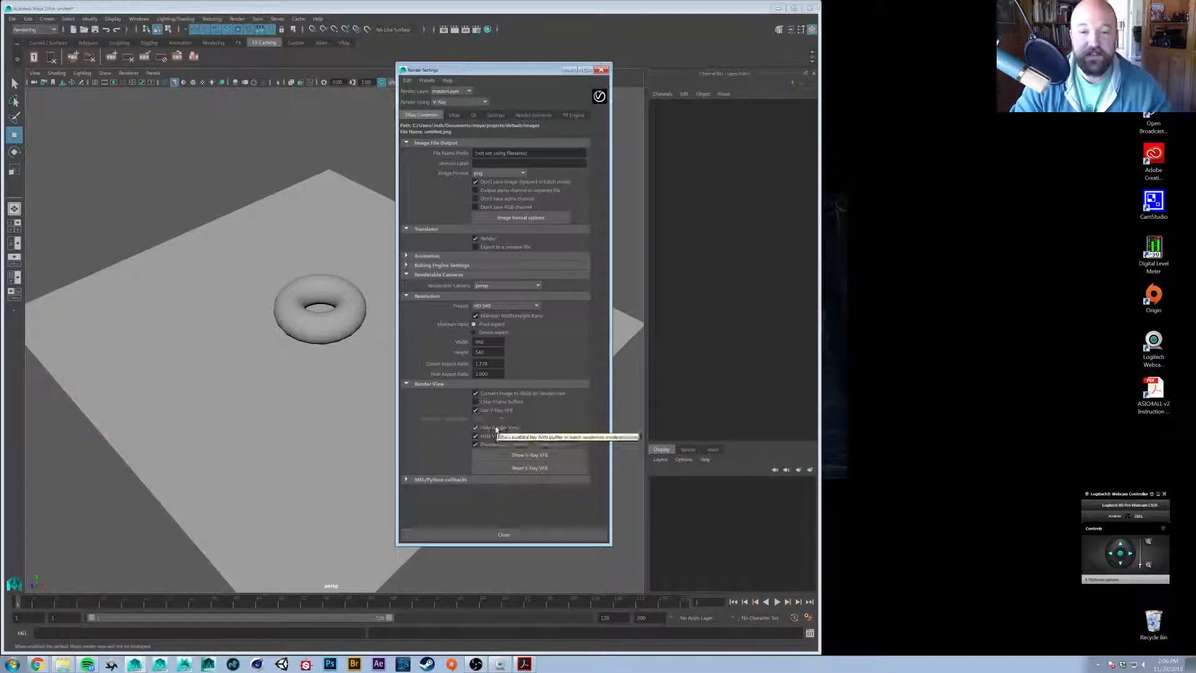
pyautogui.click(490, 428)
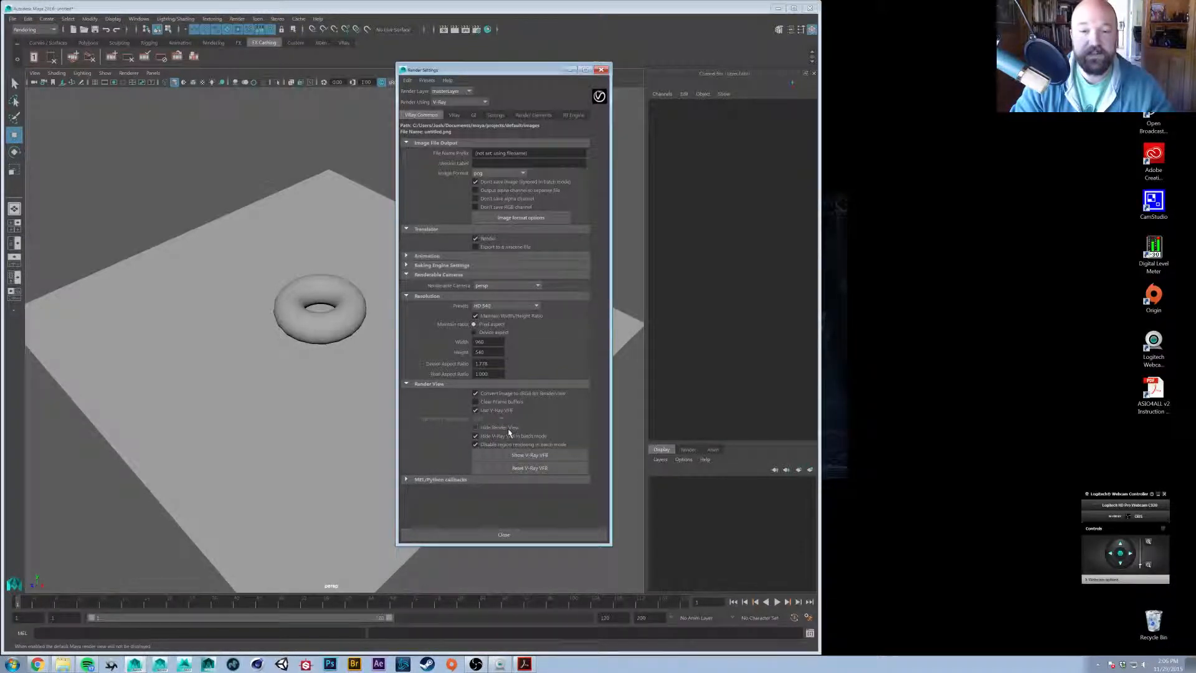
# Open the Render View and check its test resolution options
pyautogui.click(443, 30)
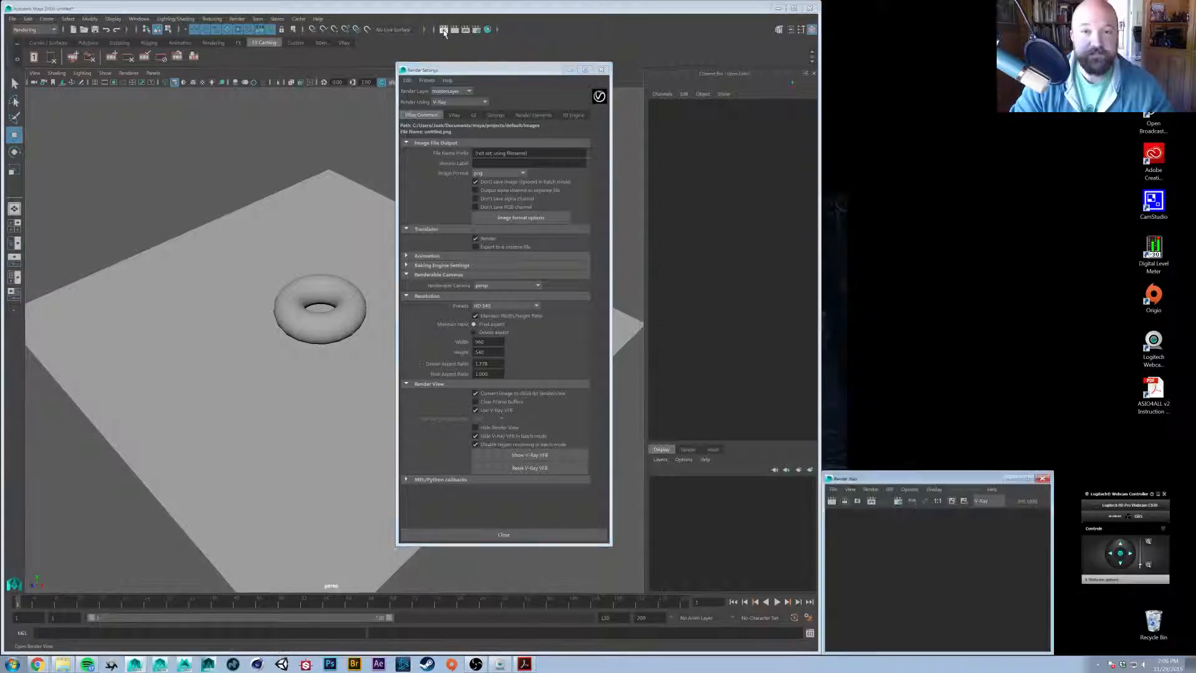
pyautogui.click(909, 489)
pyautogui.moveTo(928, 527)
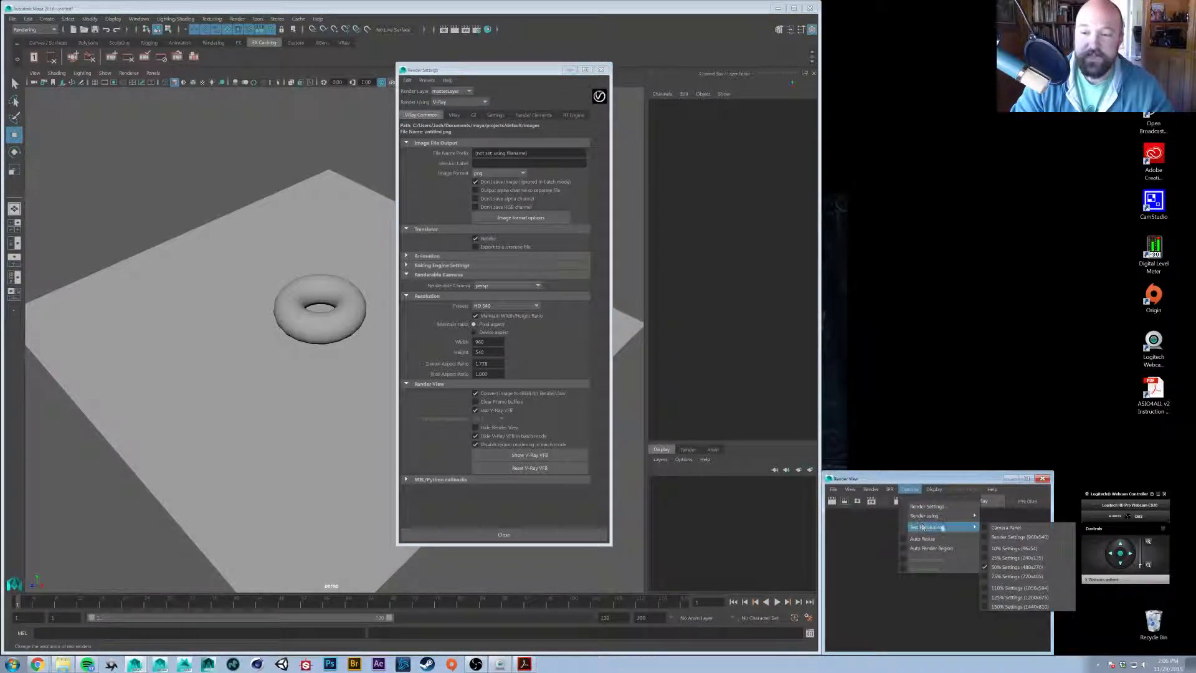
pyautogui.click(927, 506)
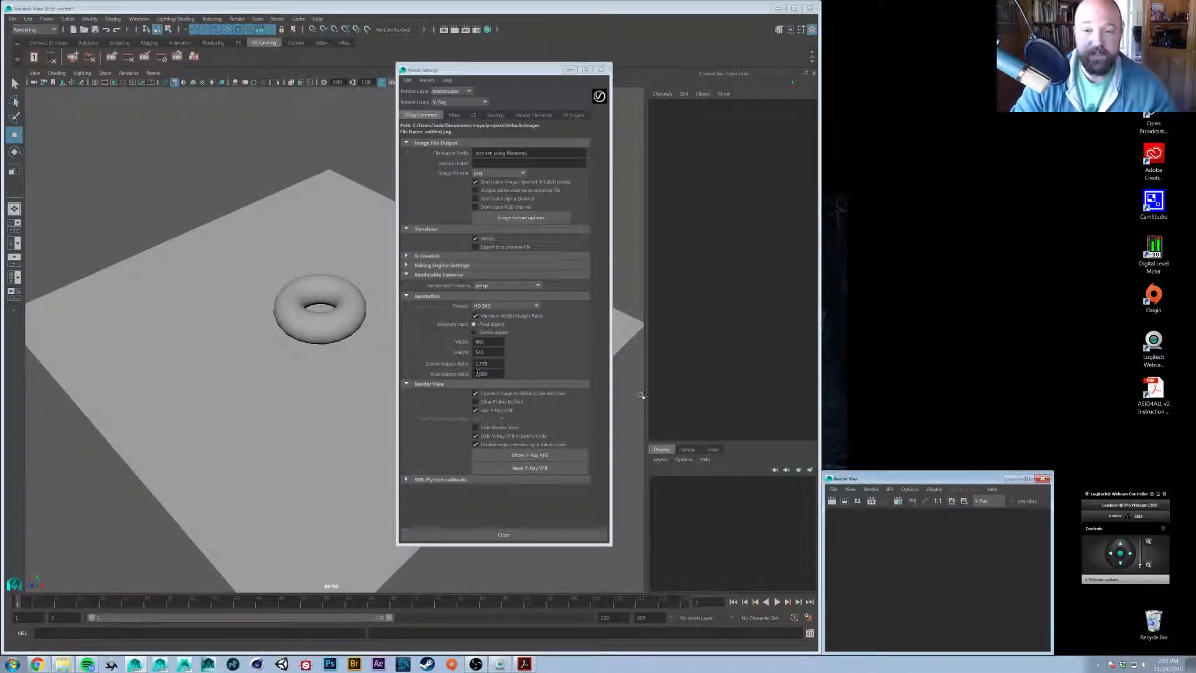
pyautogui.click(605, 399)
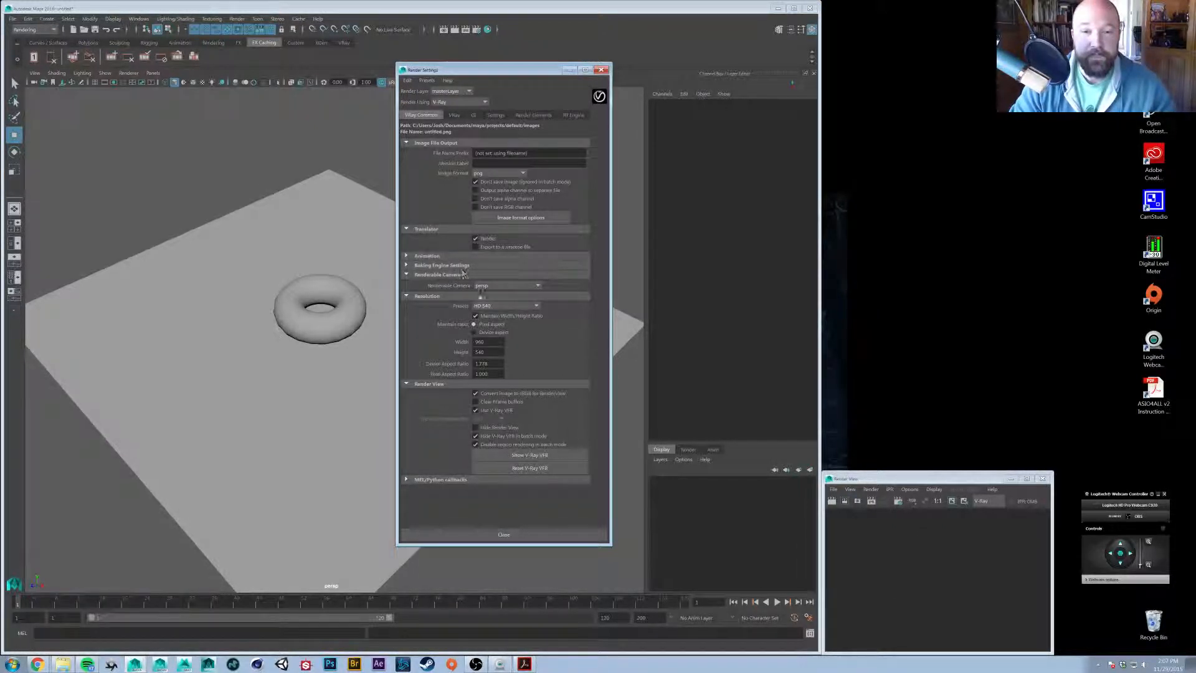
# Set the render resolution to HD 1080 with a width of 1920
pyautogui.doubleClick(490, 341)
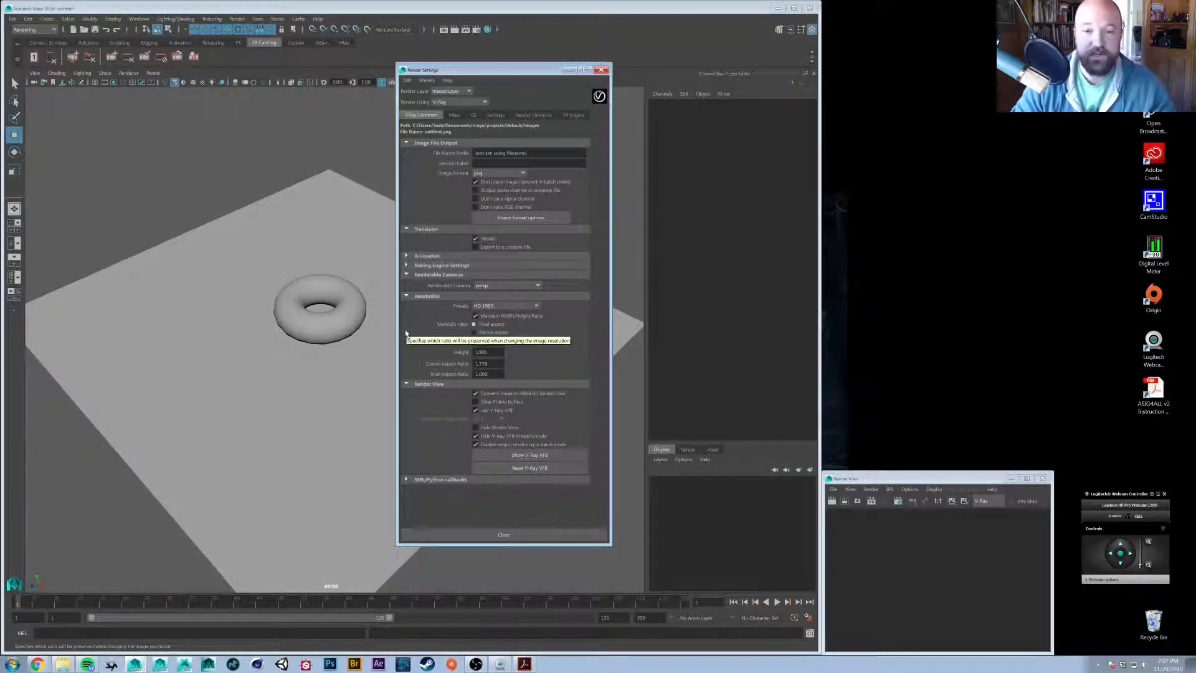
pyautogui.write('1920')
pyautogui.press('Return')
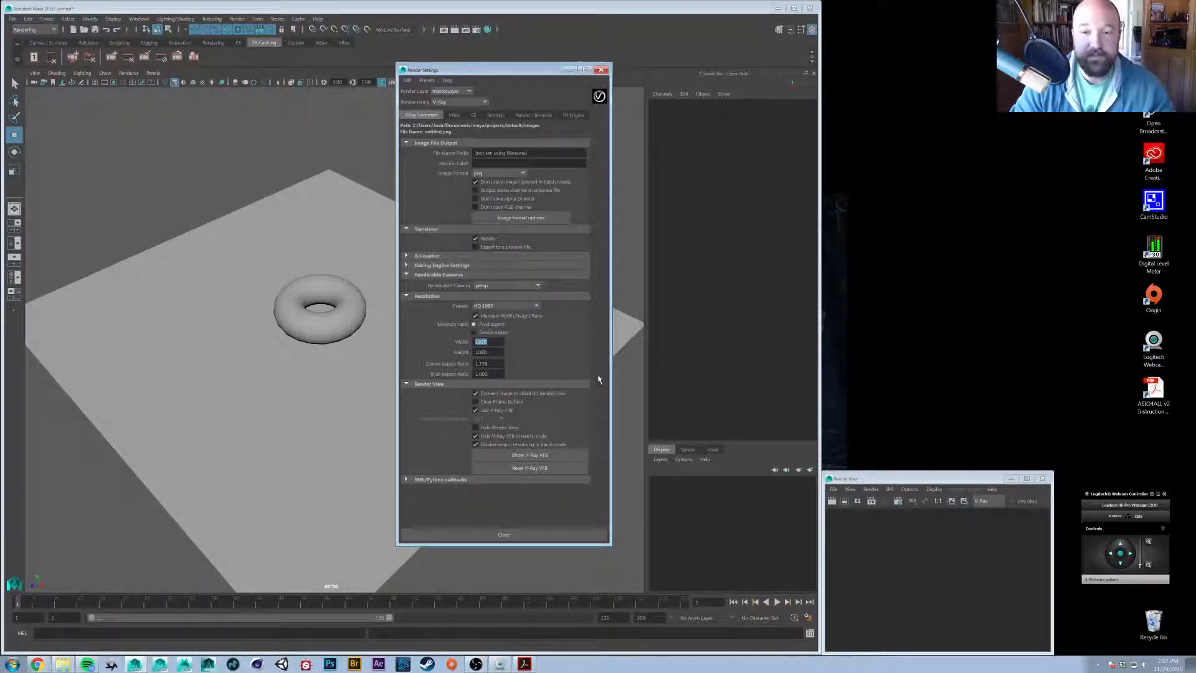
# Set the V-Ray image sampler type to Adaptive and glance at the GI settings
pyautogui.click(454, 116)
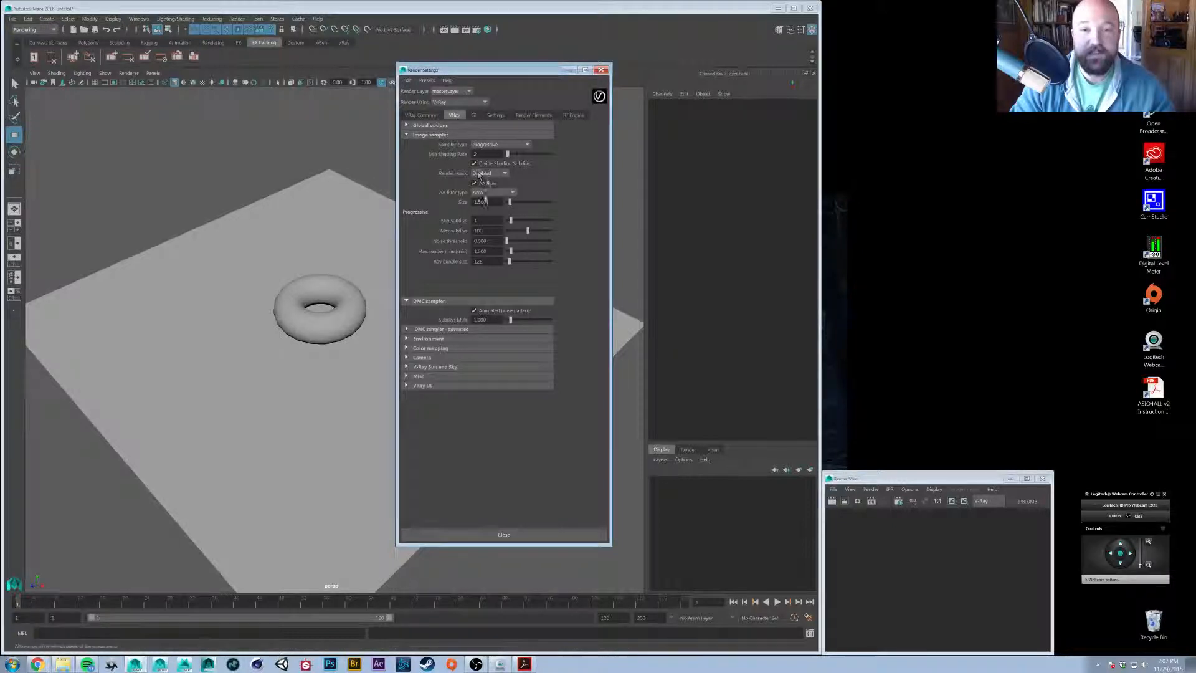
pyautogui.click(496, 144)
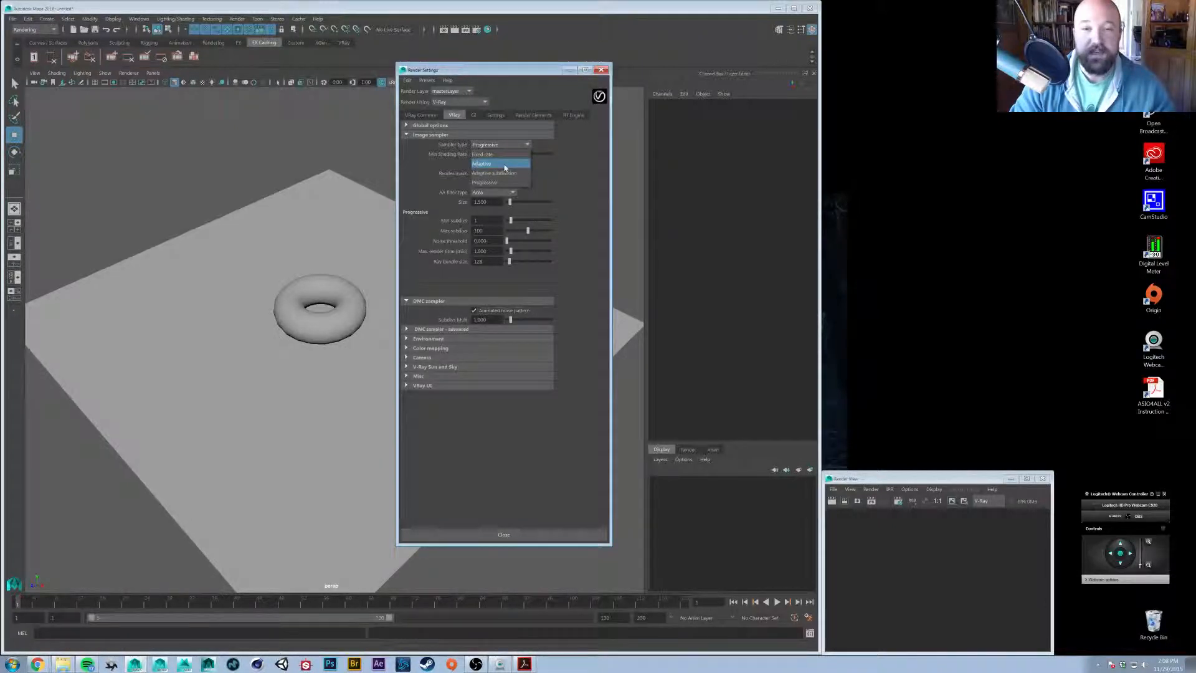
pyautogui.click(505, 165)
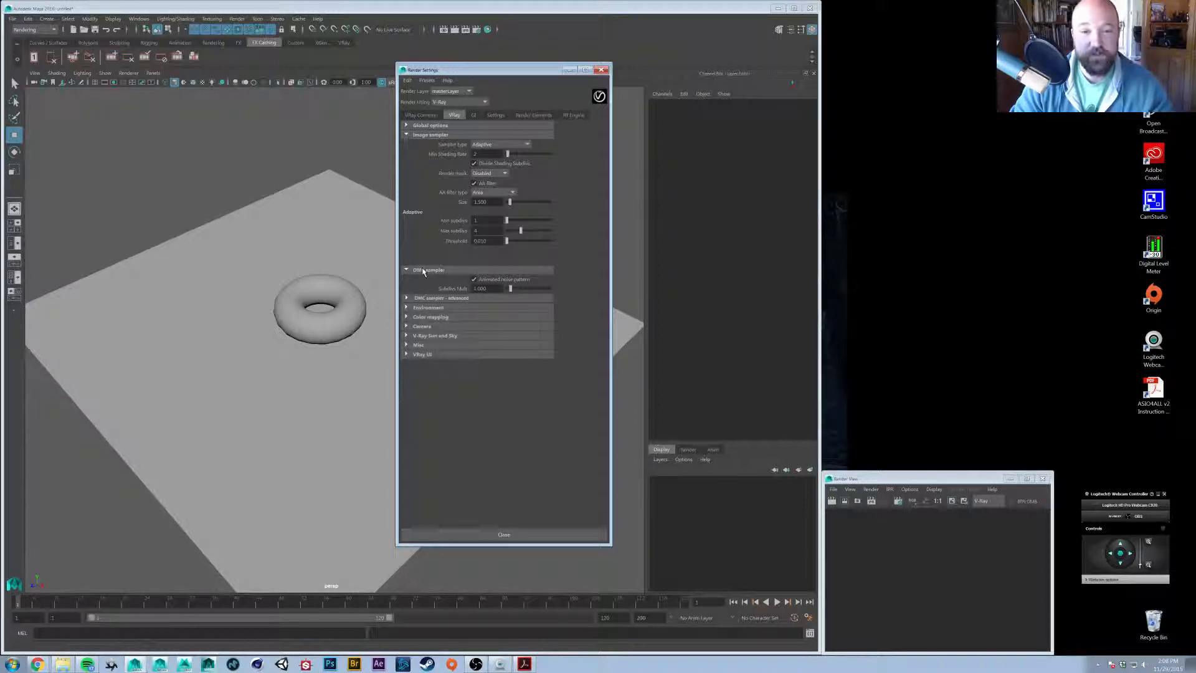
pyautogui.click(473, 115)
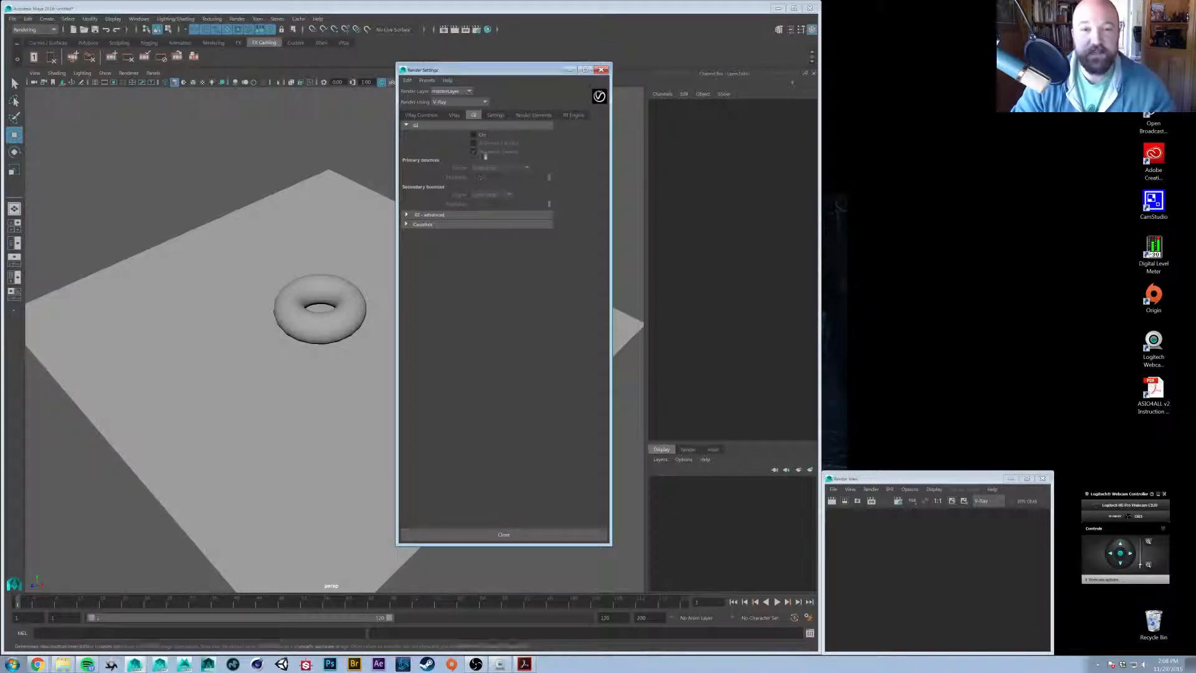
# Set the adaptive sampler's max subdivs to 8 and check its threshold
pyautogui.click(452, 115)
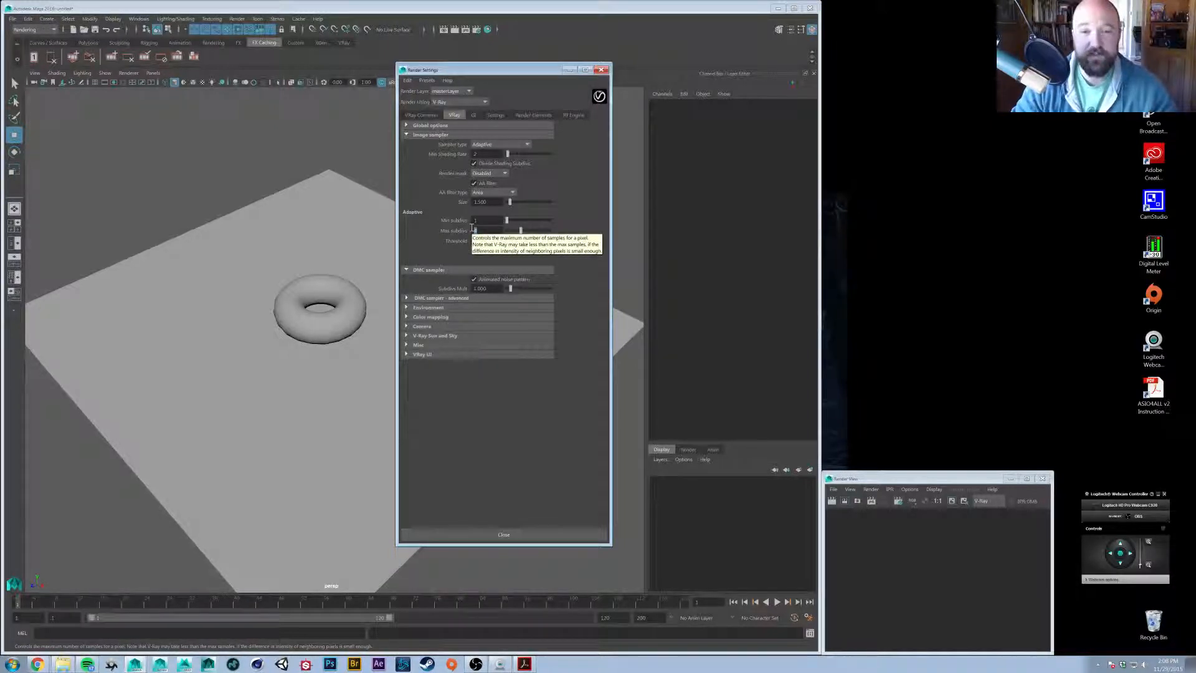
pyautogui.write('8')
pyautogui.press('Return')
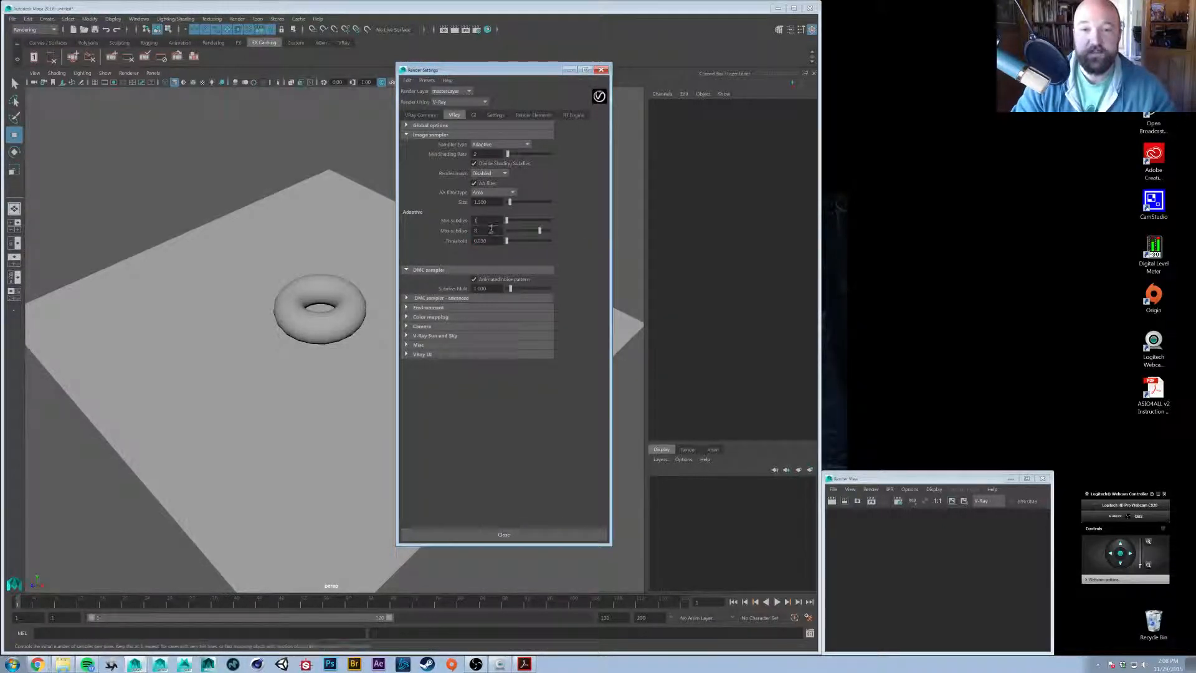
pyautogui.doubleClick(492, 241)
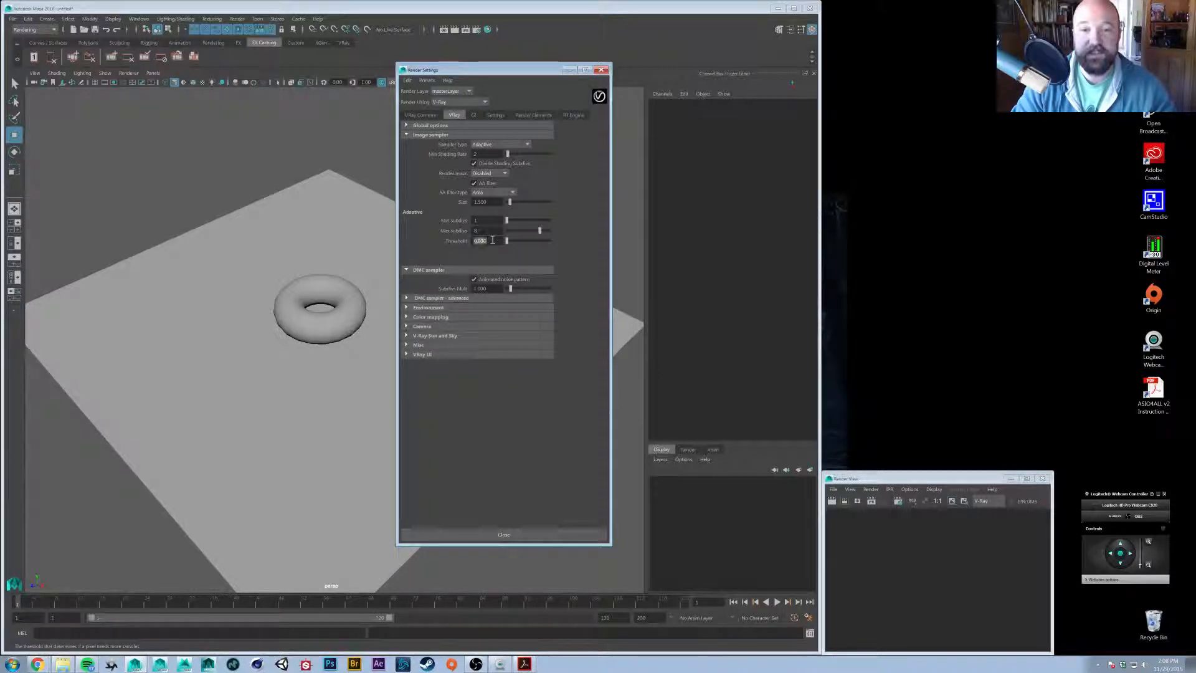
pyautogui.click(478, 240)
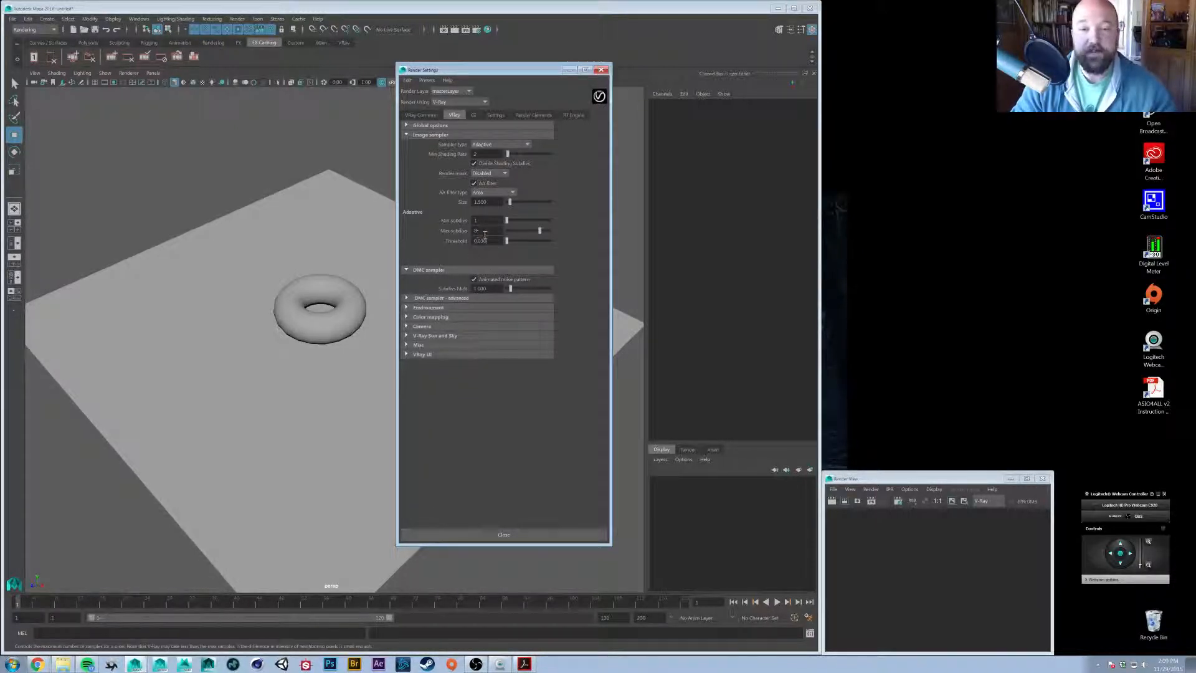
# Set the advanced DMC sampler's adaptive amount to 0.95 and review its adaptive threshold and minimum samples
pyautogui.click(438, 297)
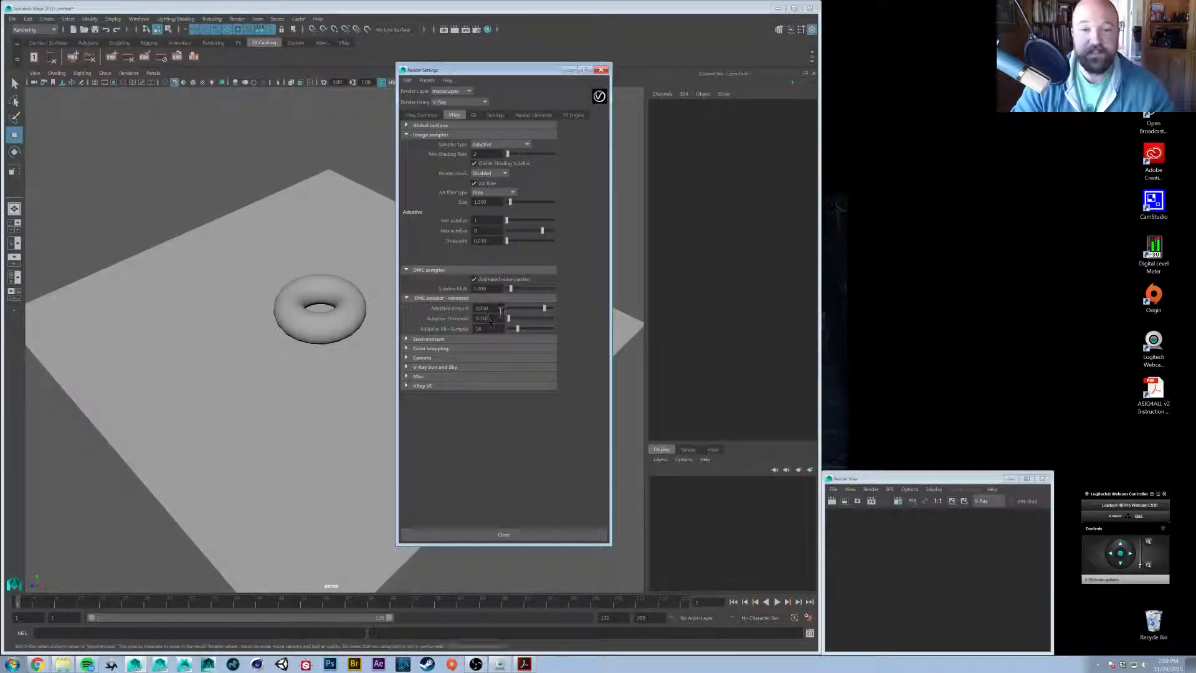
pyautogui.click(498, 306)
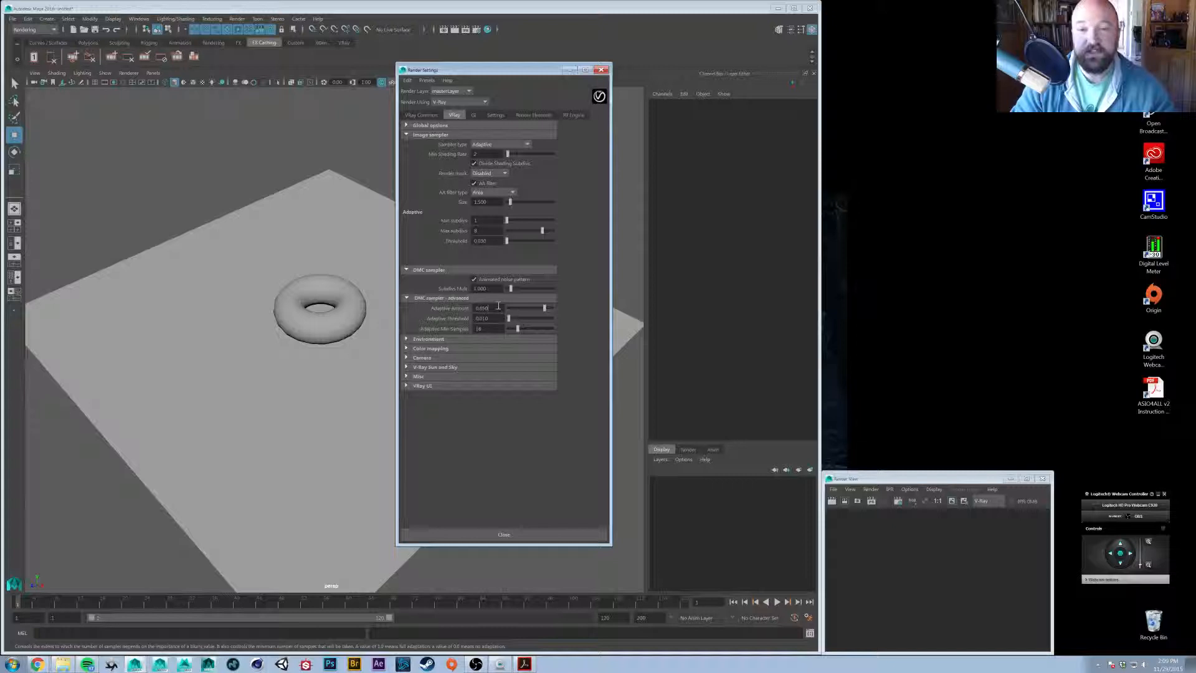
pyautogui.doubleClick(498, 306)
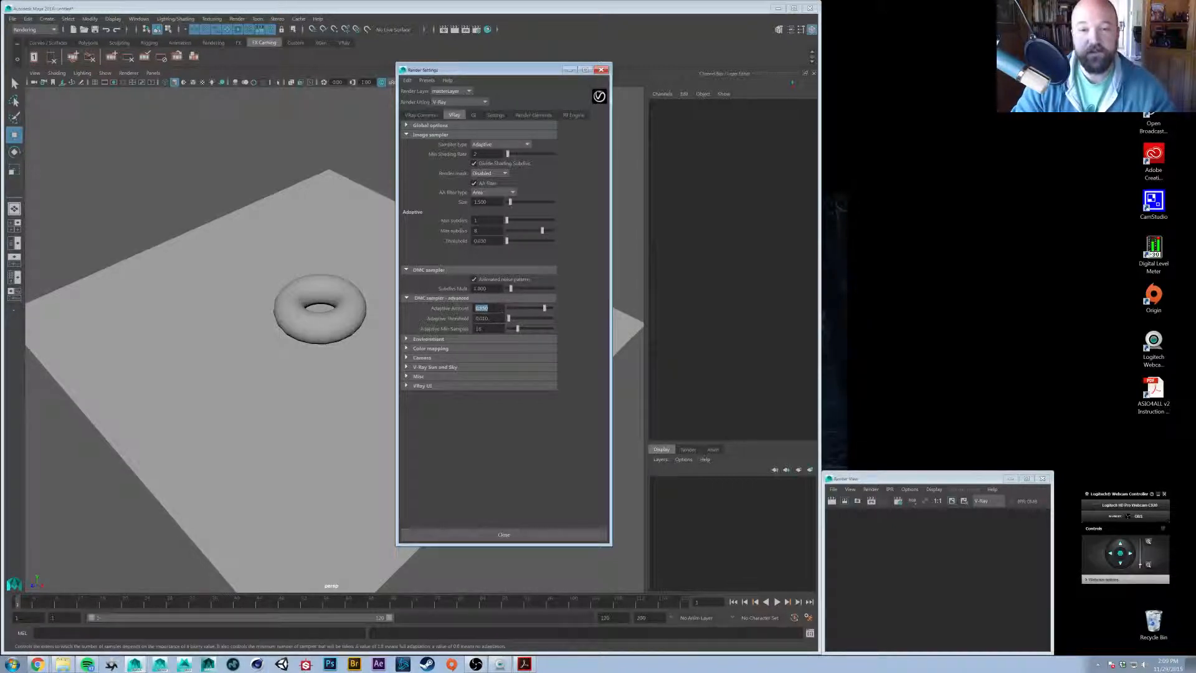
pyautogui.write('.95')
pyautogui.press('Return')
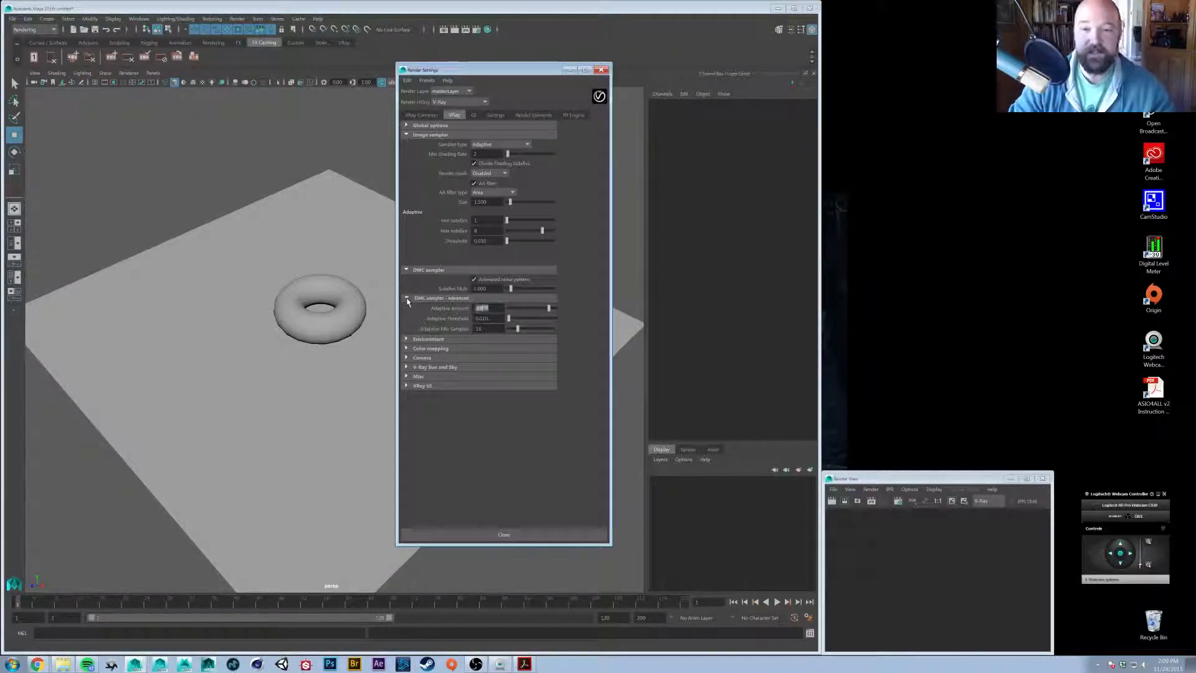
pyautogui.click(485, 308)
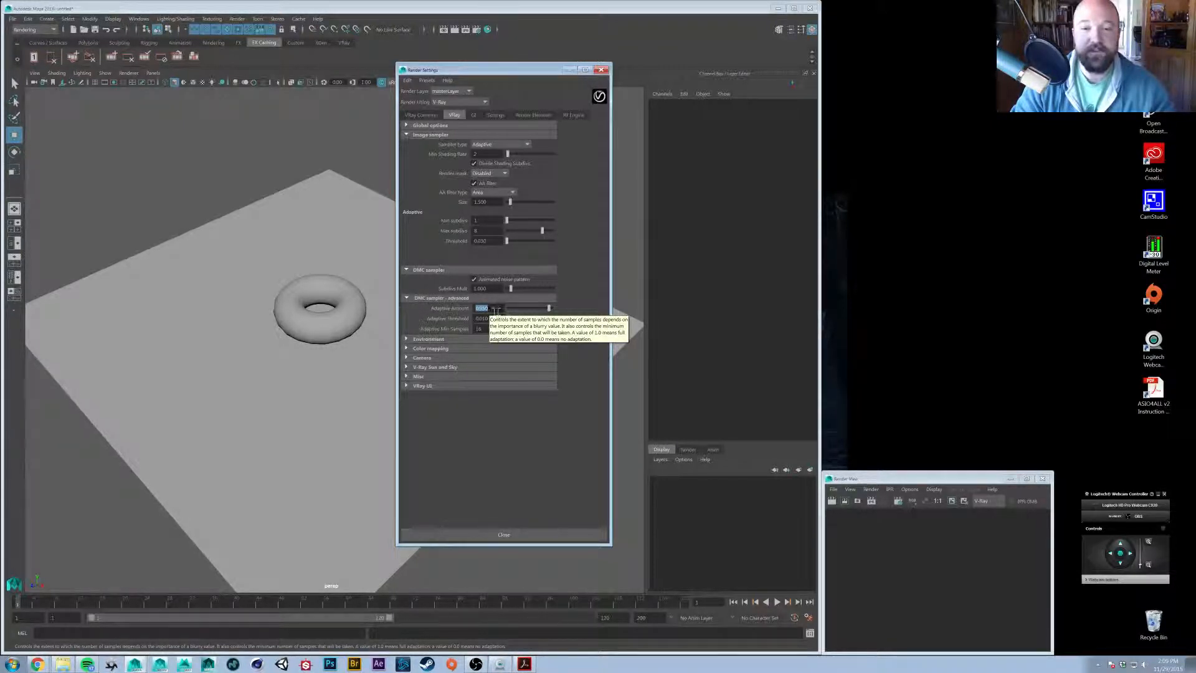
pyautogui.click(487, 319)
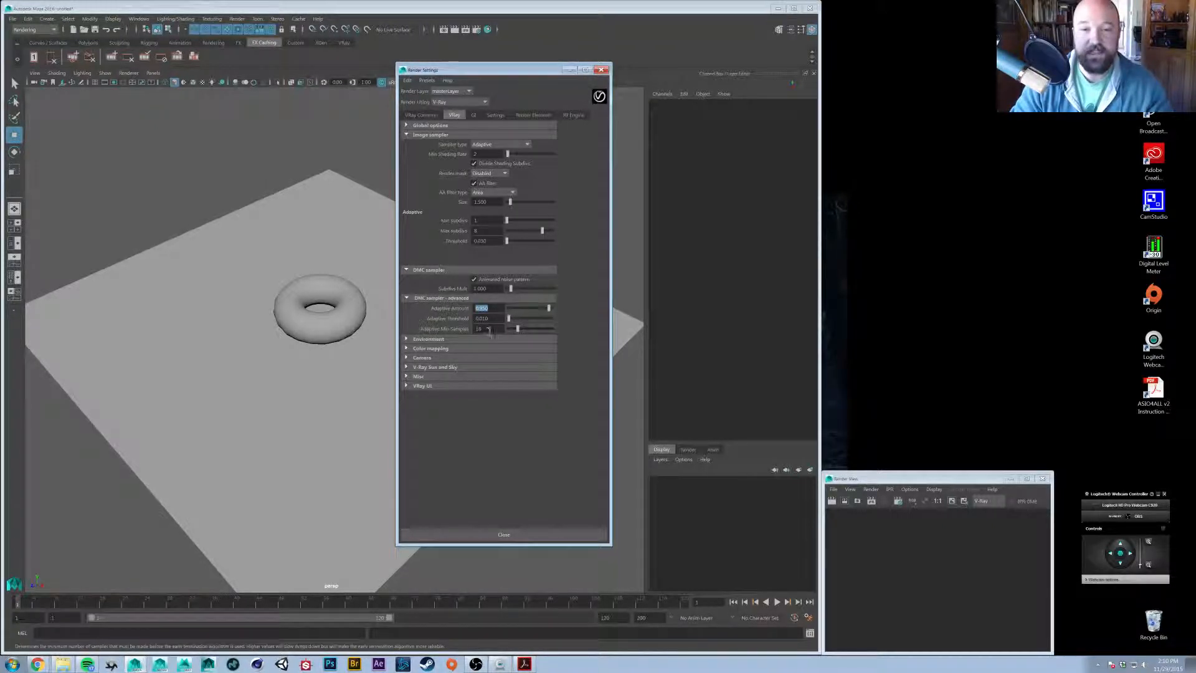
pyautogui.moveTo(489, 329); pyautogui.dragTo(477, 329)
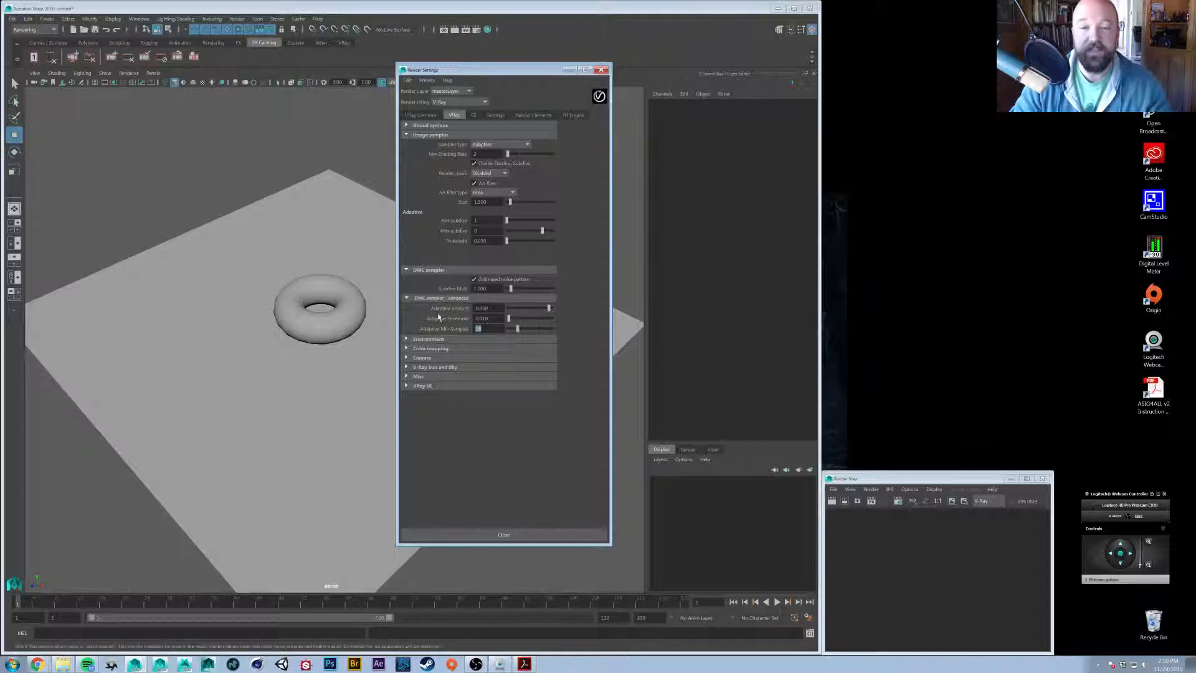
pyautogui.click(501, 308)
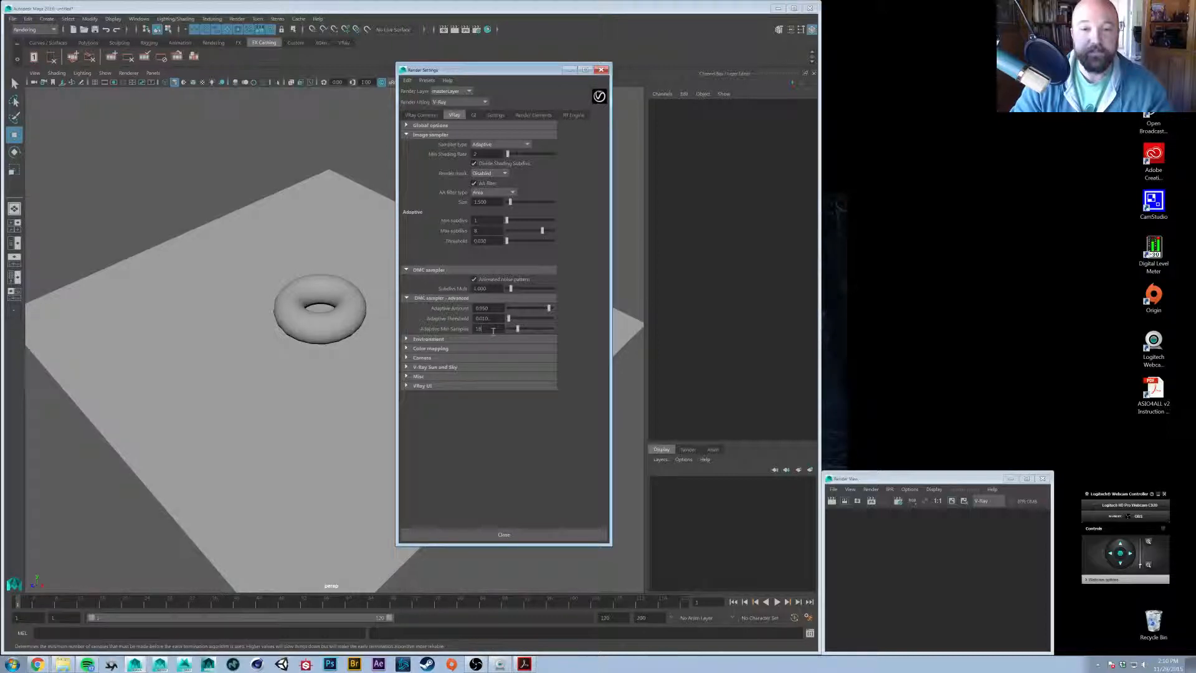
pyautogui.click(435, 298)
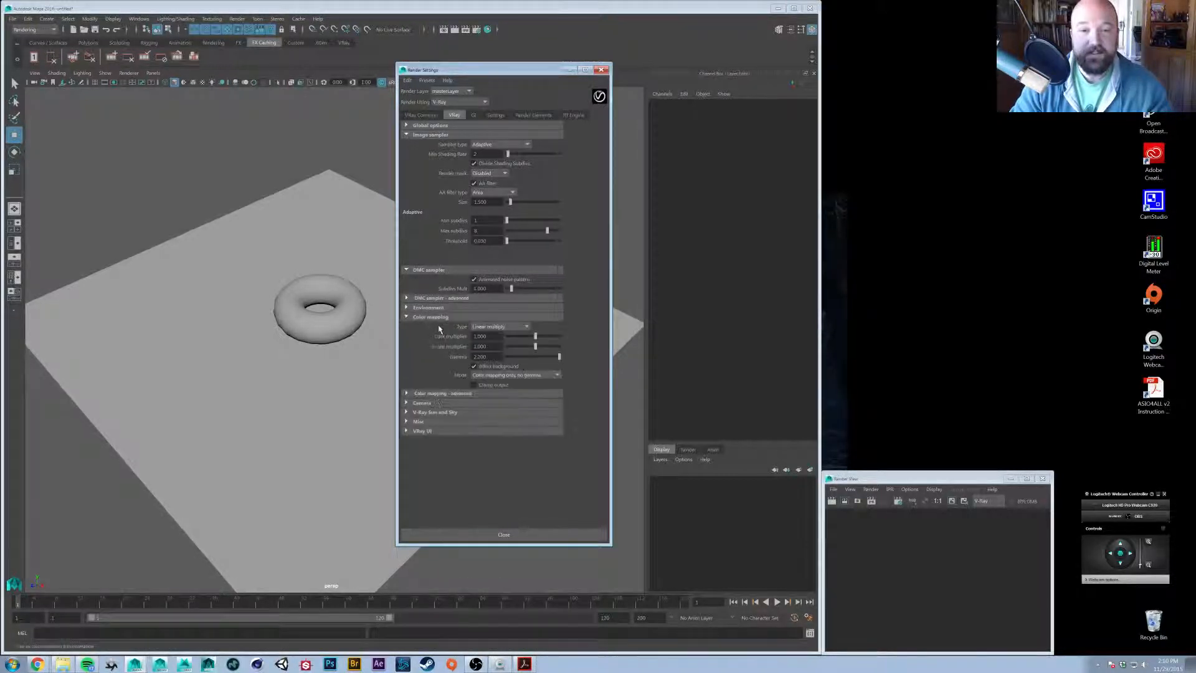
# Examine the color mapping settings, including the advanced color mapping options
pyautogui.click(434, 317)
pyautogui.click(451, 393)
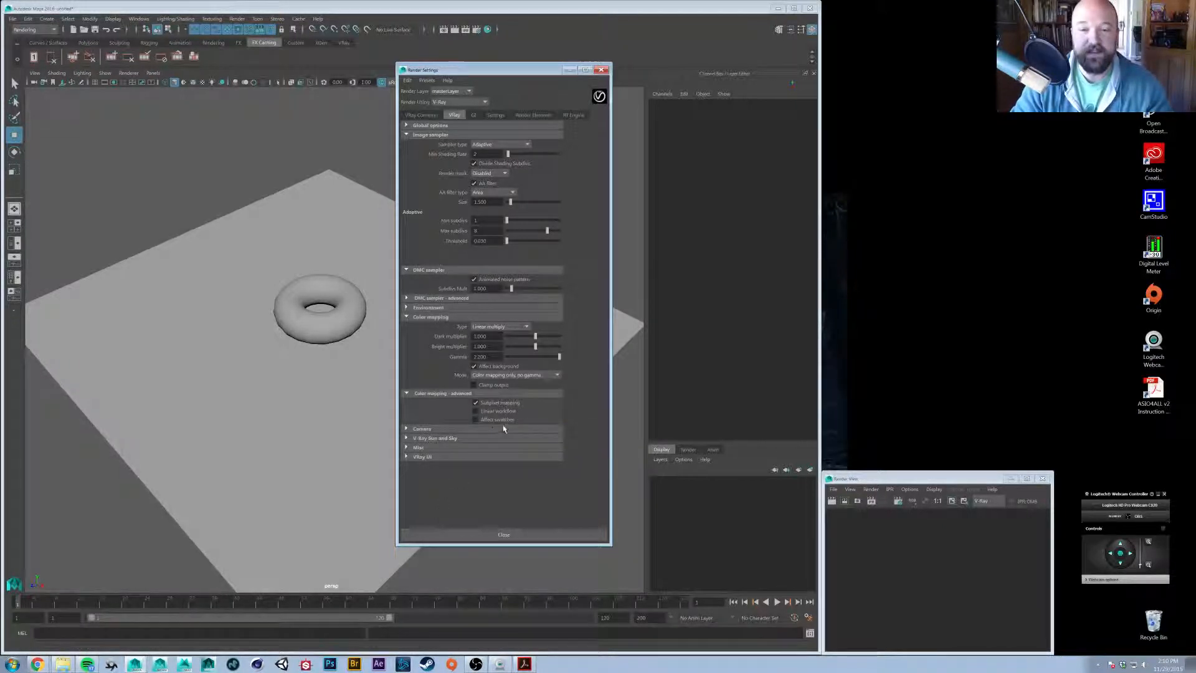
pyautogui.click(427, 393)
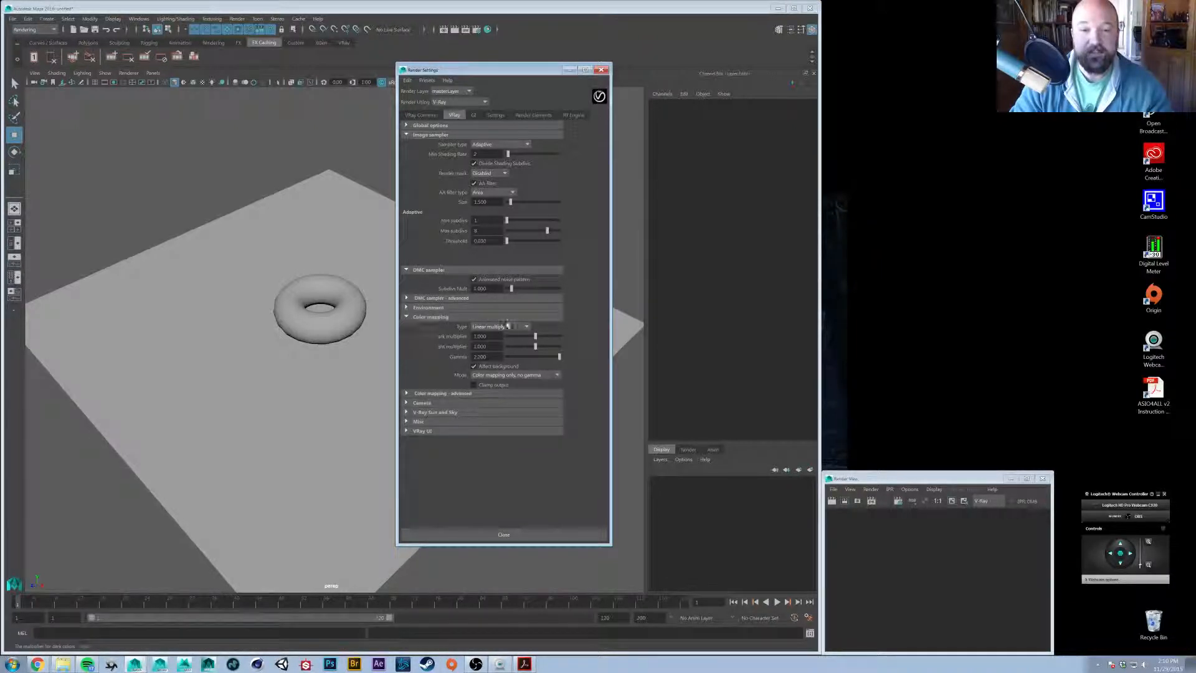
pyautogui.click(431, 317)
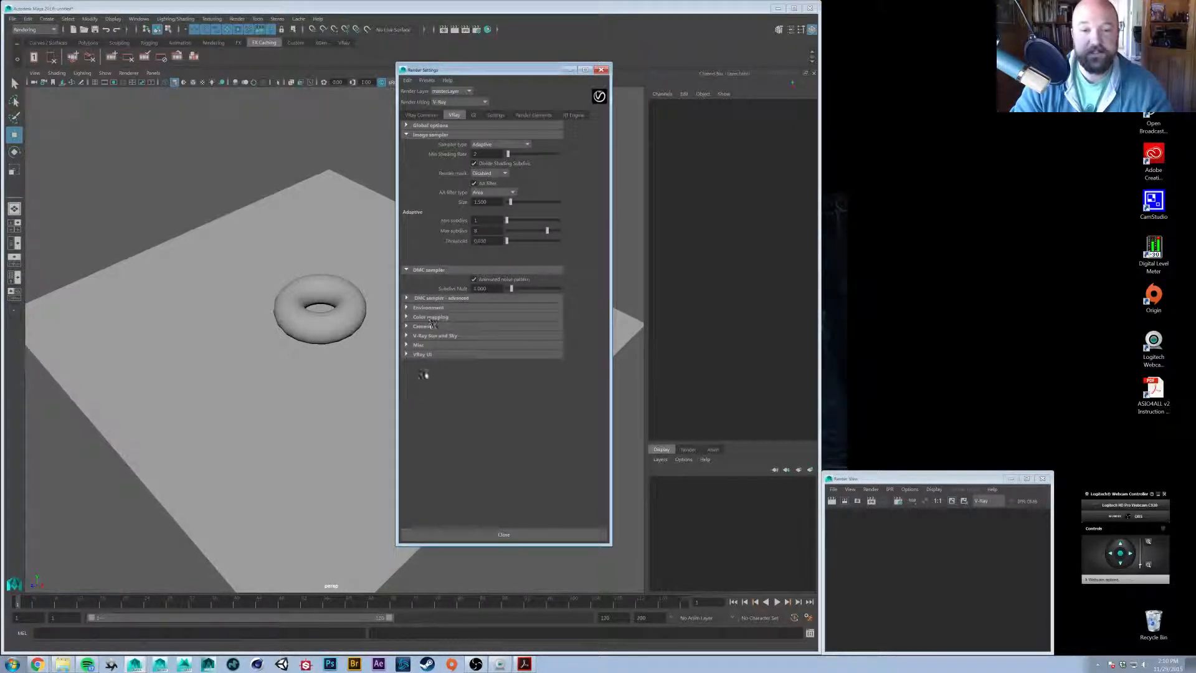
# Turn on GI and set the primary bounces engine to Irradiance map
pyautogui.click(474, 115)
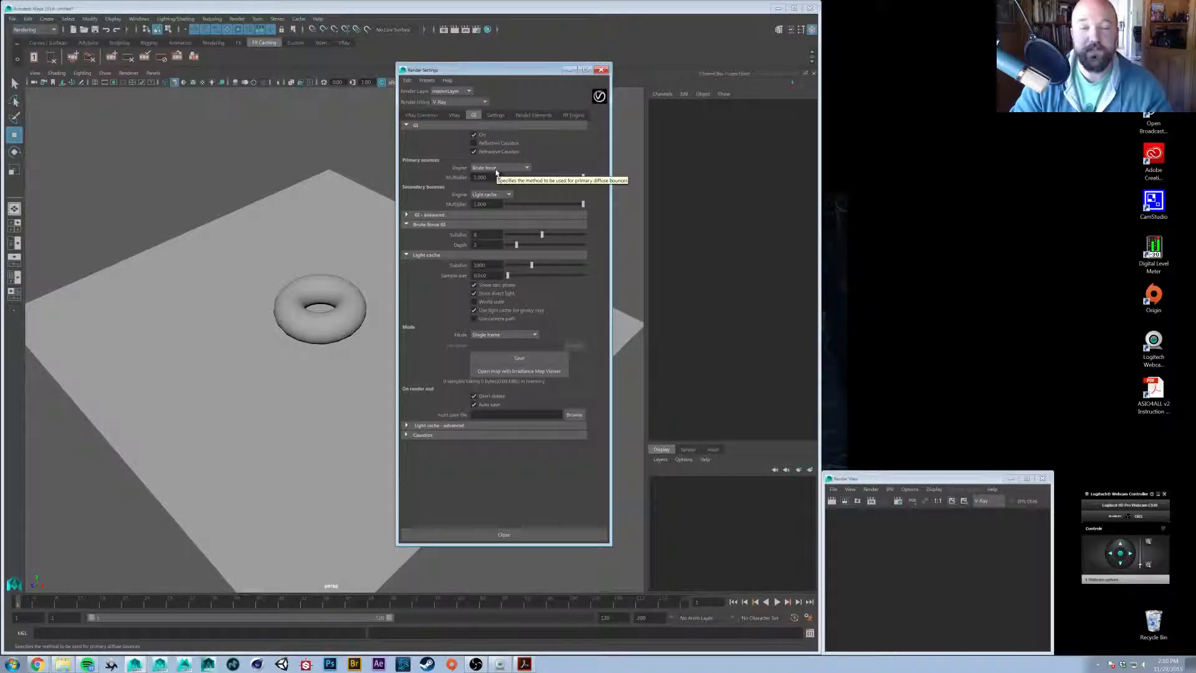
pyautogui.click(496, 170)
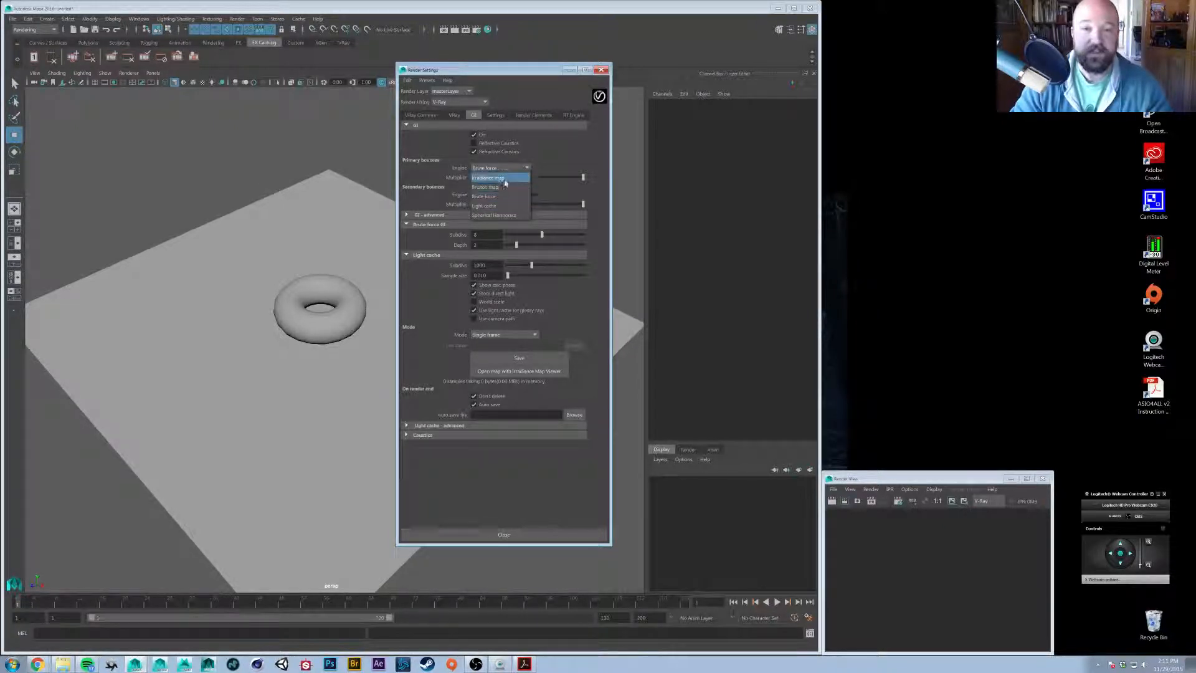
pyautogui.click(505, 179)
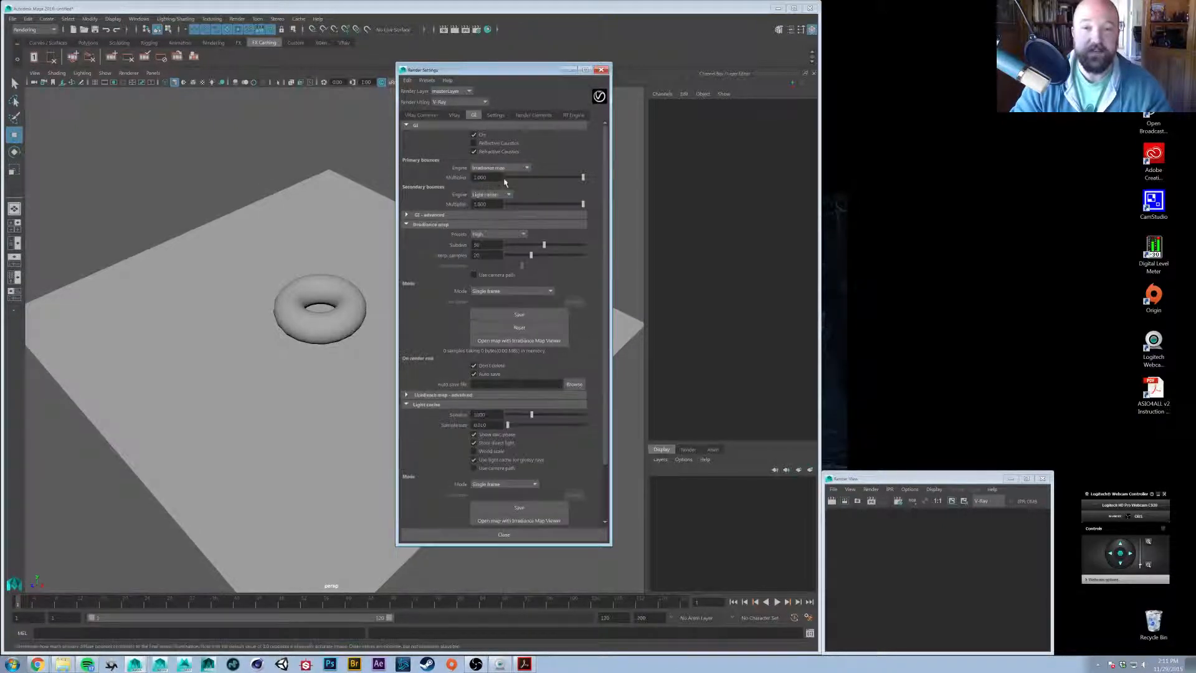
# Switch the irradiance map preset to Custom with a max rate of -2 and 30 subdivs
pyautogui.click(497, 234)
pyautogui.click(491, 244)
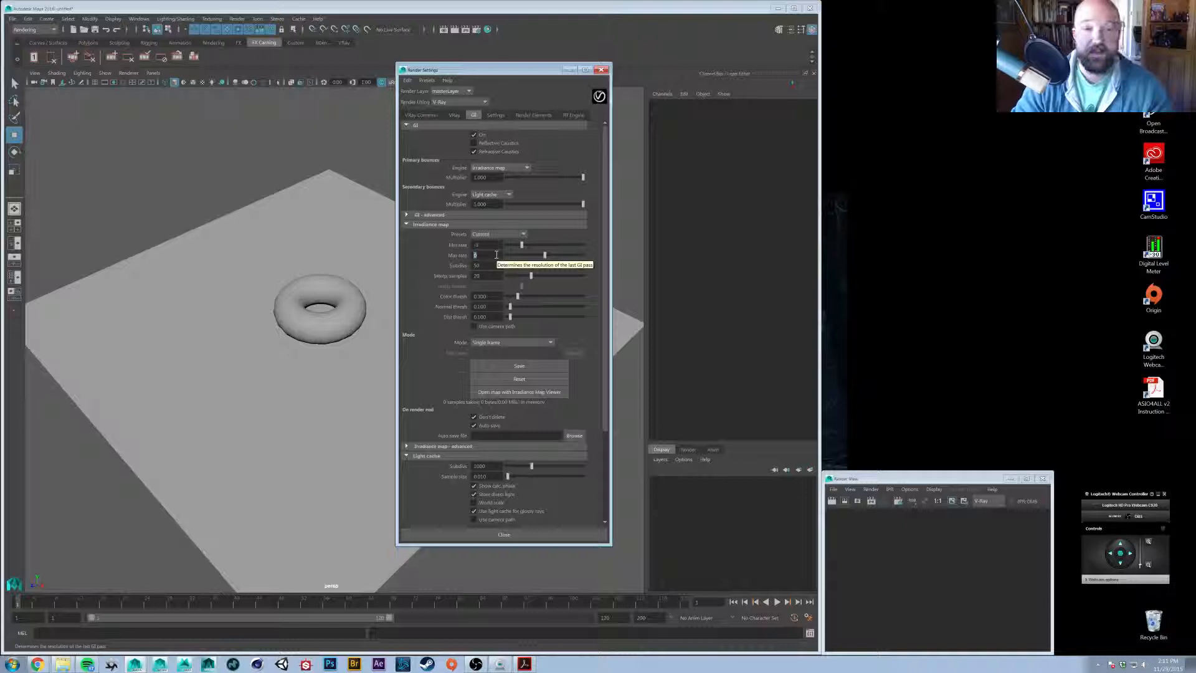
pyautogui.write('-2')
pyautogui.press('Tab')
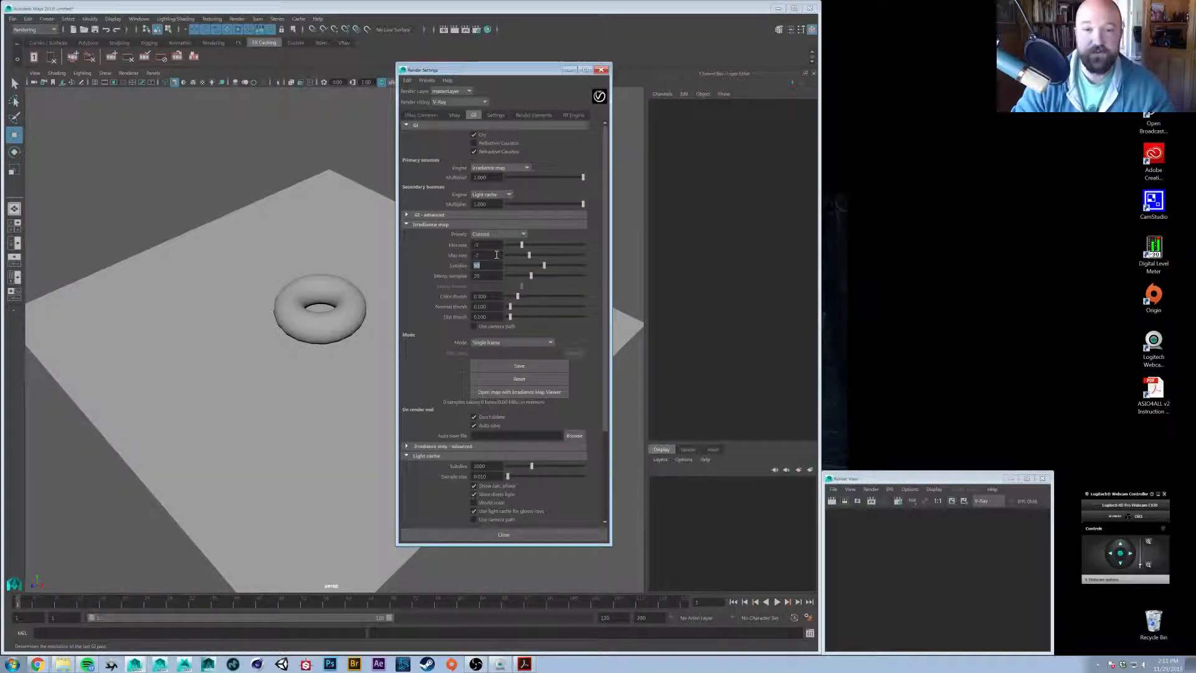
# Set the light cache subdivs to 500
pyautogui.doubleClick(492, 466)
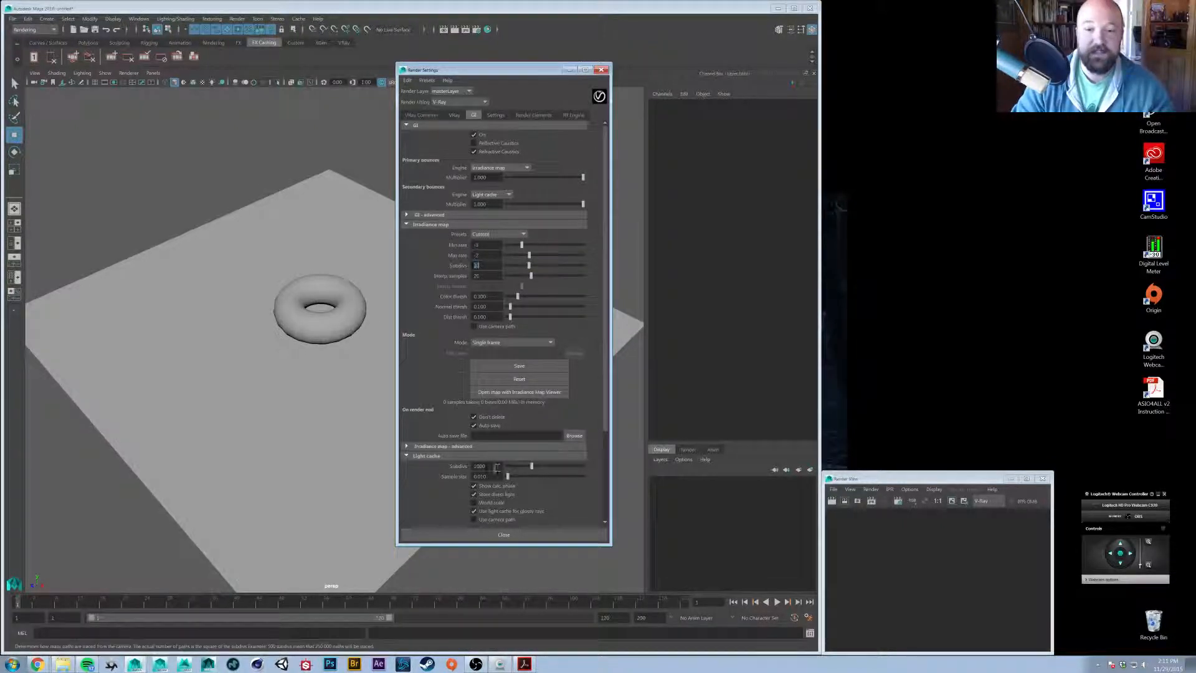
pyautogui.write('1')
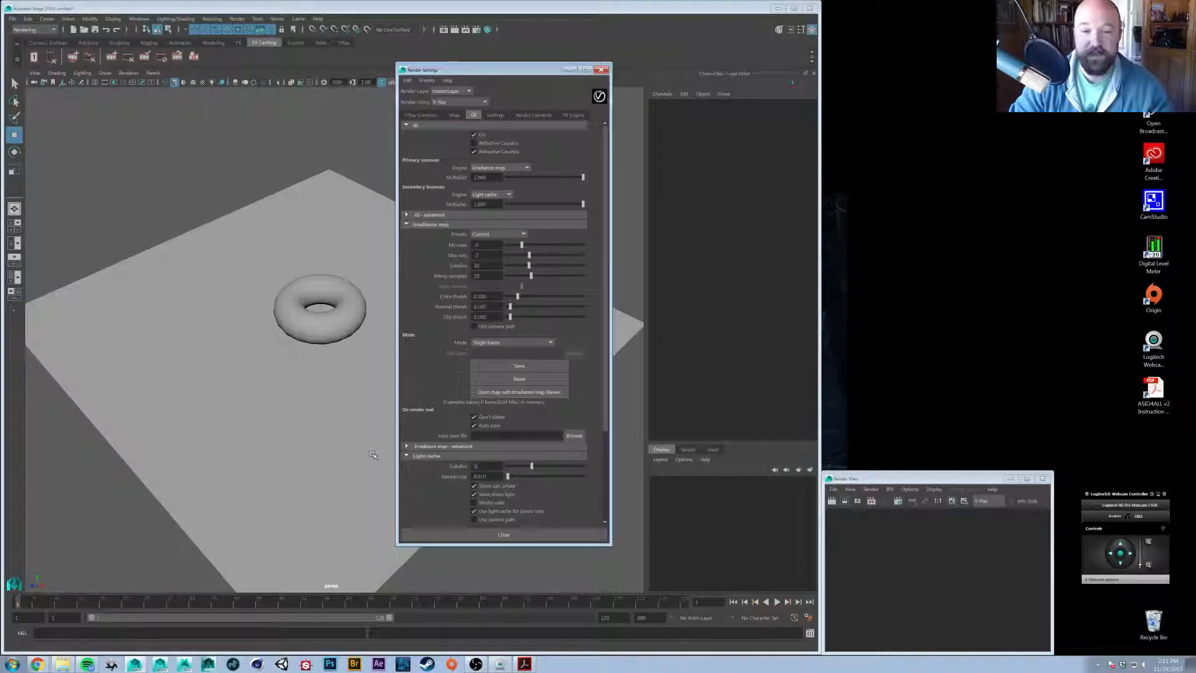
pyautogui.write('00')
pyautogui.press('Return')
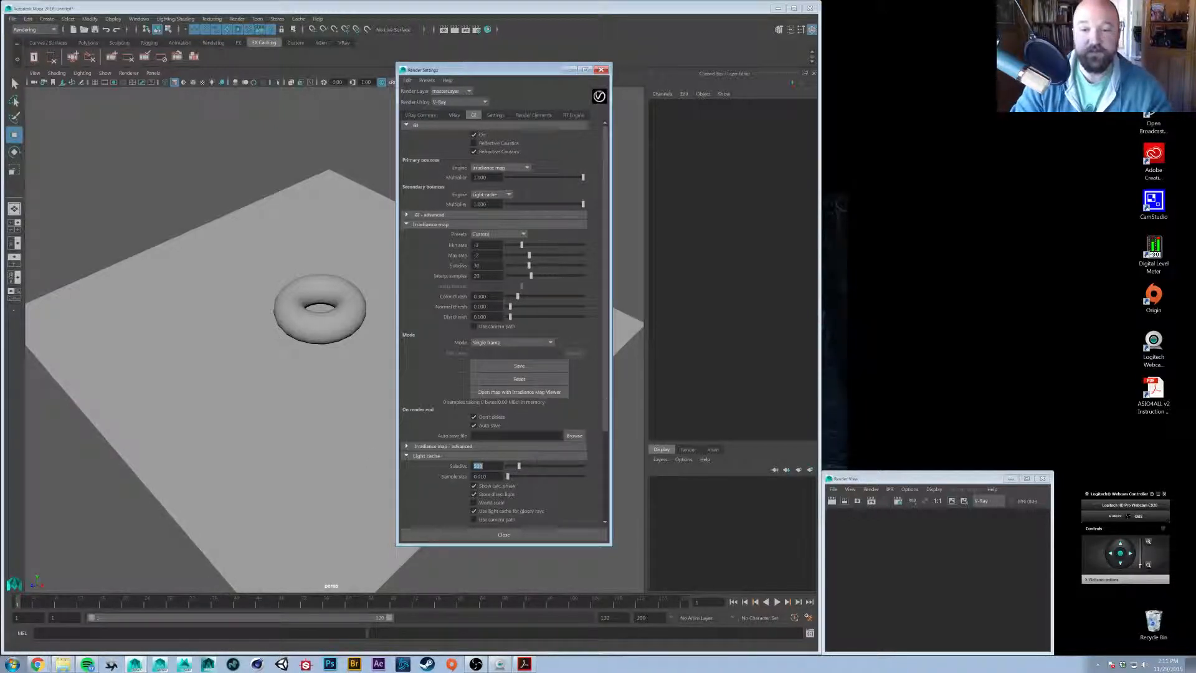
pyautogui.moveTo(605, 403)
pyautogui.mouseDown()
pyautogui.moveTo(605, 438)
pyautogui.moveTo(605, 394)
pyautogui.mouseUp()
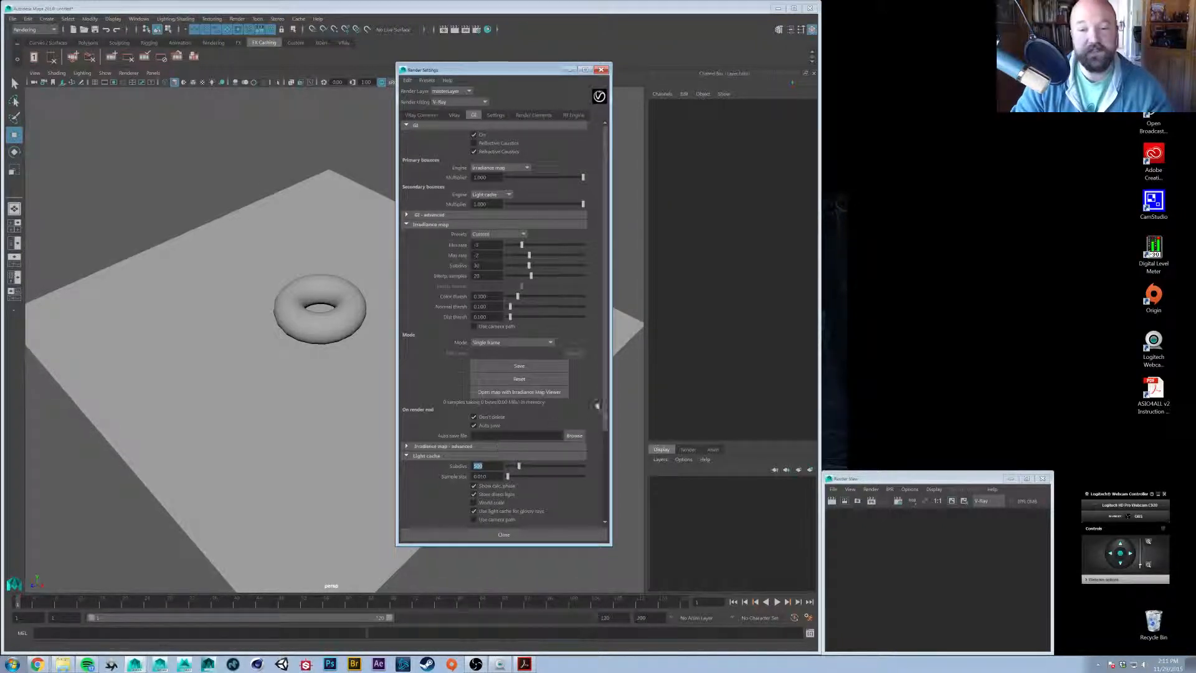
pyautogui.moveTo(606, 409); pyautogui.dragTo(608, 369)
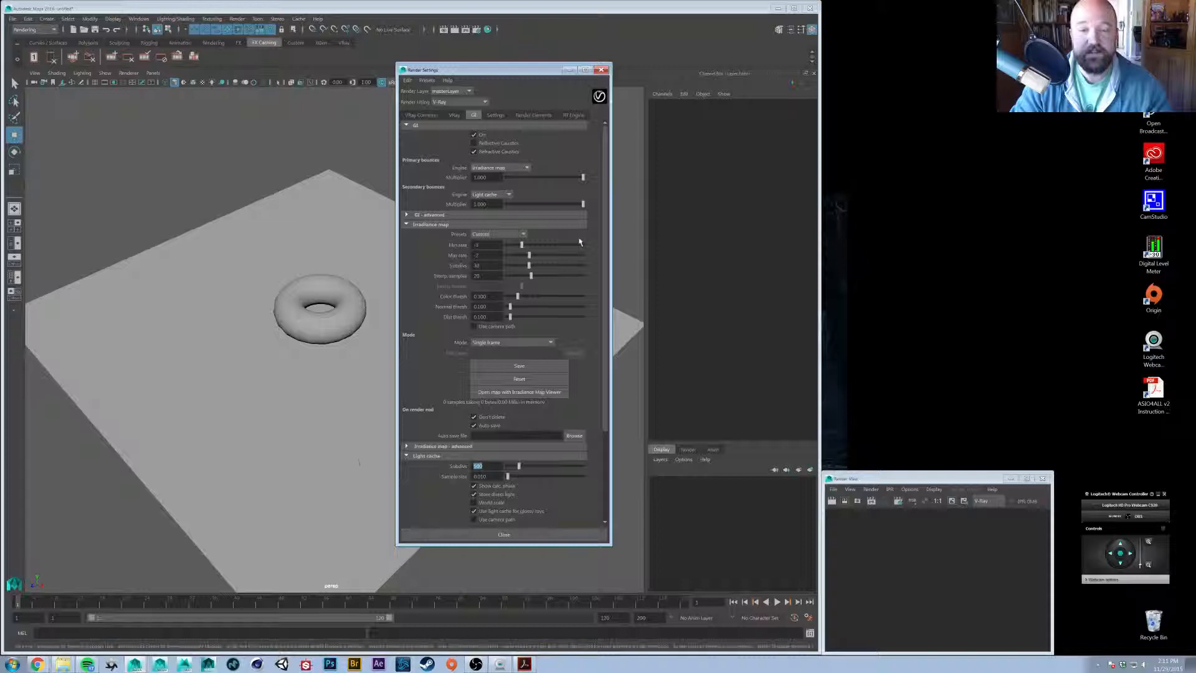
# Reduce the max subdivs in the default displacement and subdivision settings
pyautogui.click(491, 116)
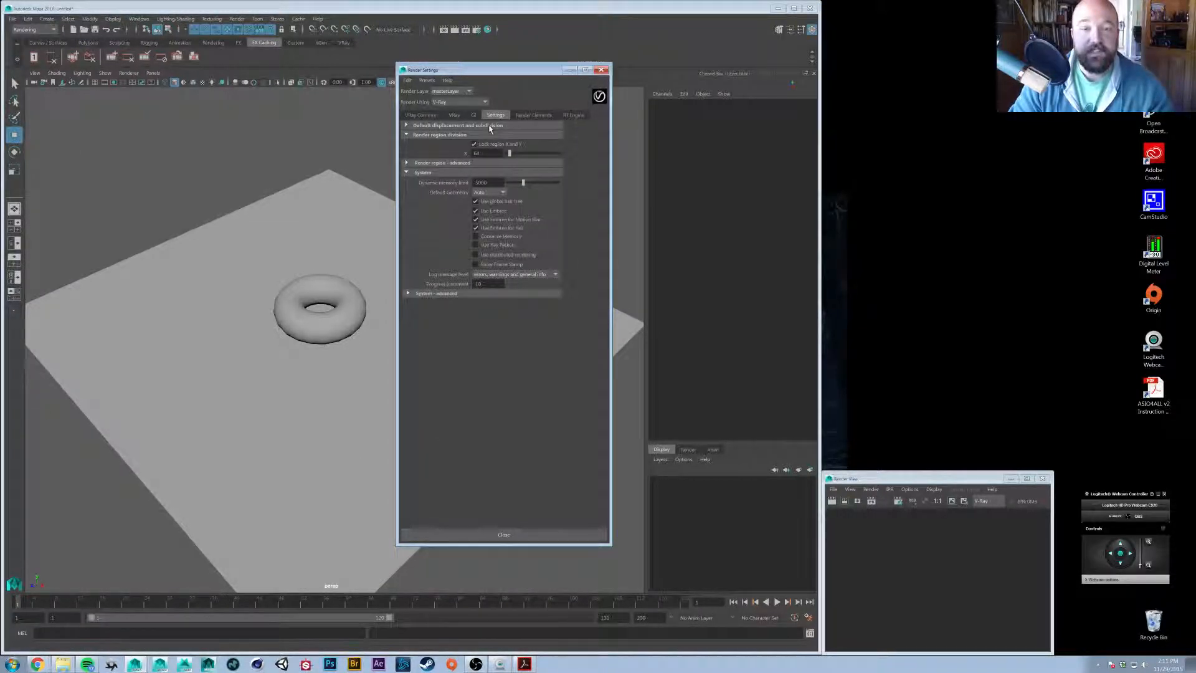
pyautogui.click(490, 127)
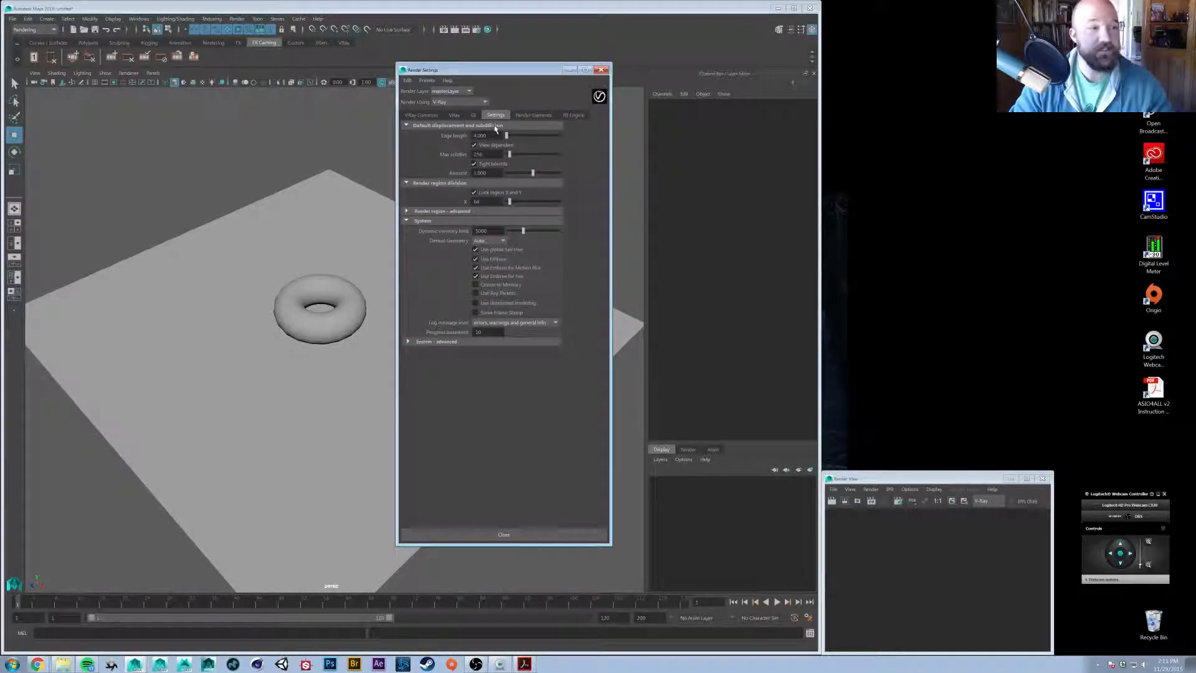
pyautogui.moveTo(494, 70); pyautogui.dragTo(474, 71)
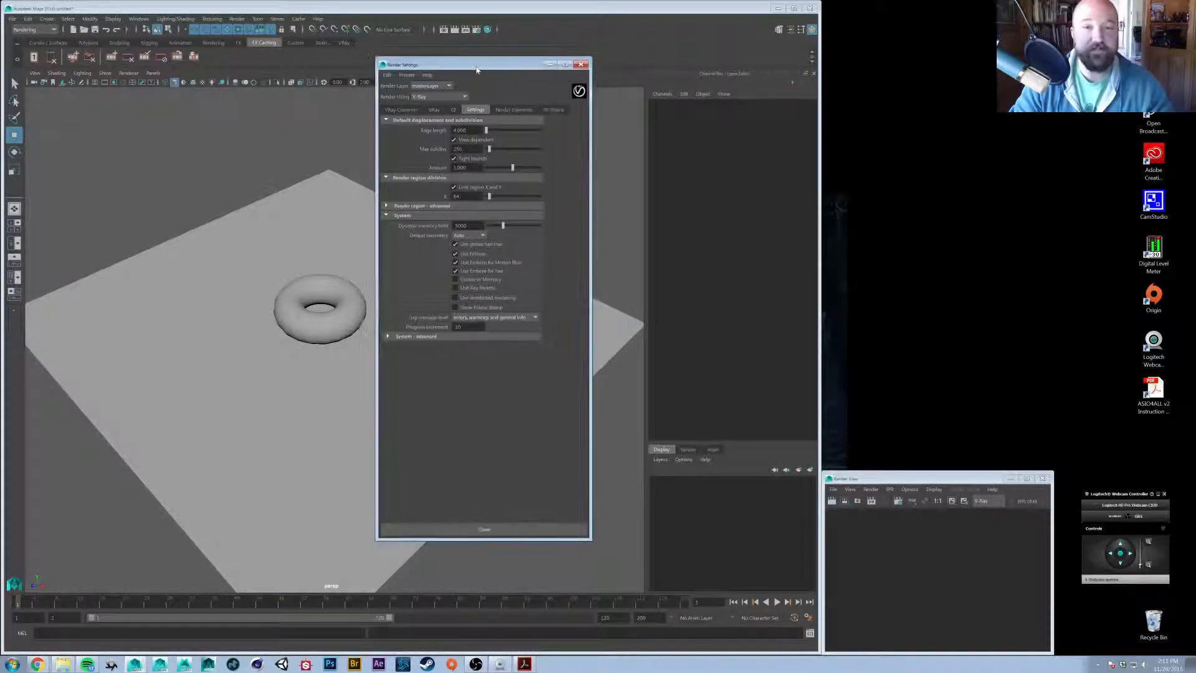
pyautogui.doubleClick(471, 155)
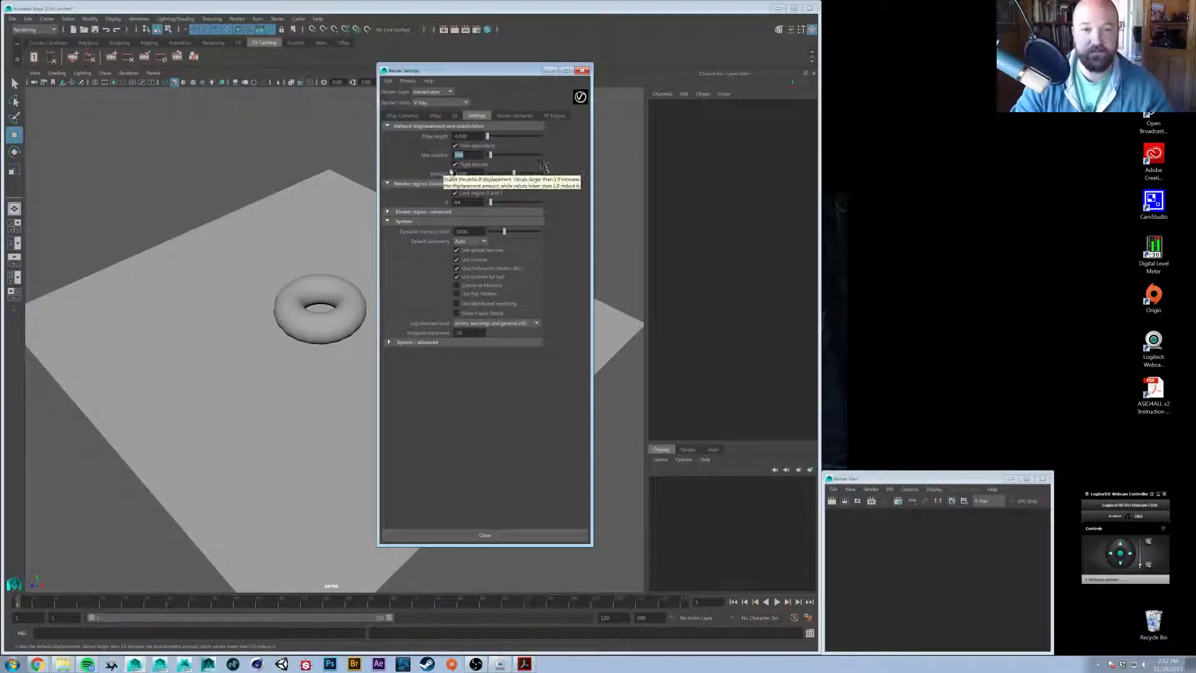
pyautogui.click(468, 155)
pyautogui.moveTo(468, 155); pyautogui.dragTo(402, 177)
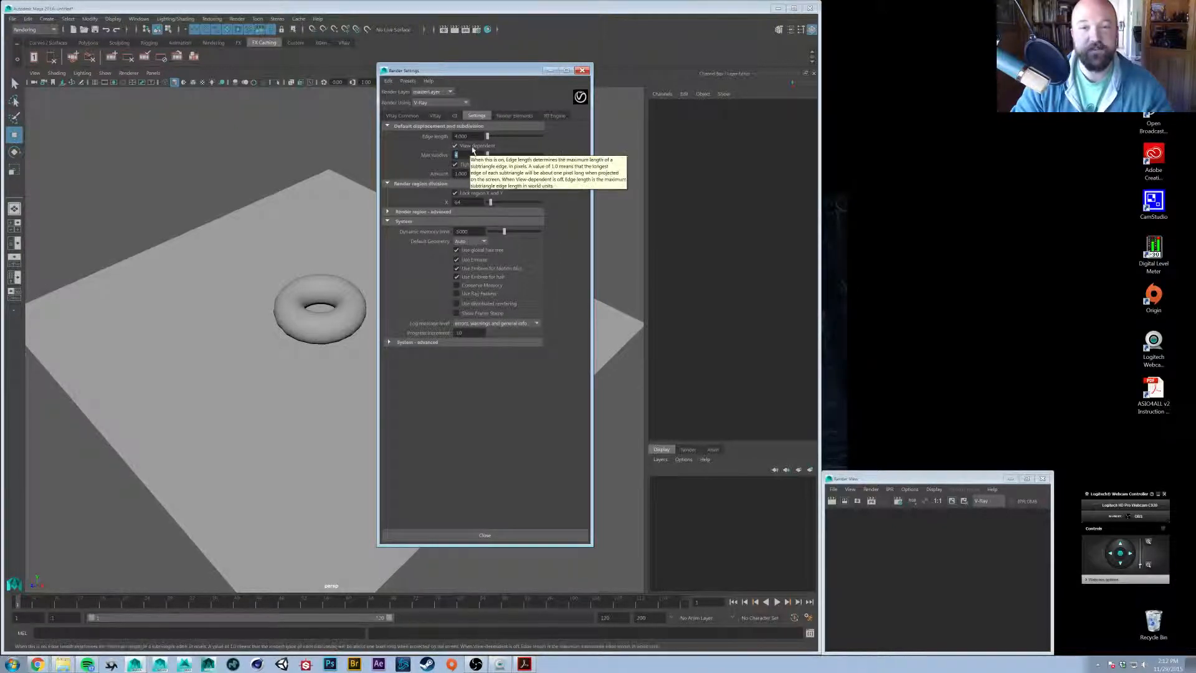
# Turn off the view-dependent option for default displacement and collapse that group of settings
pyautogui.click(476, 147)
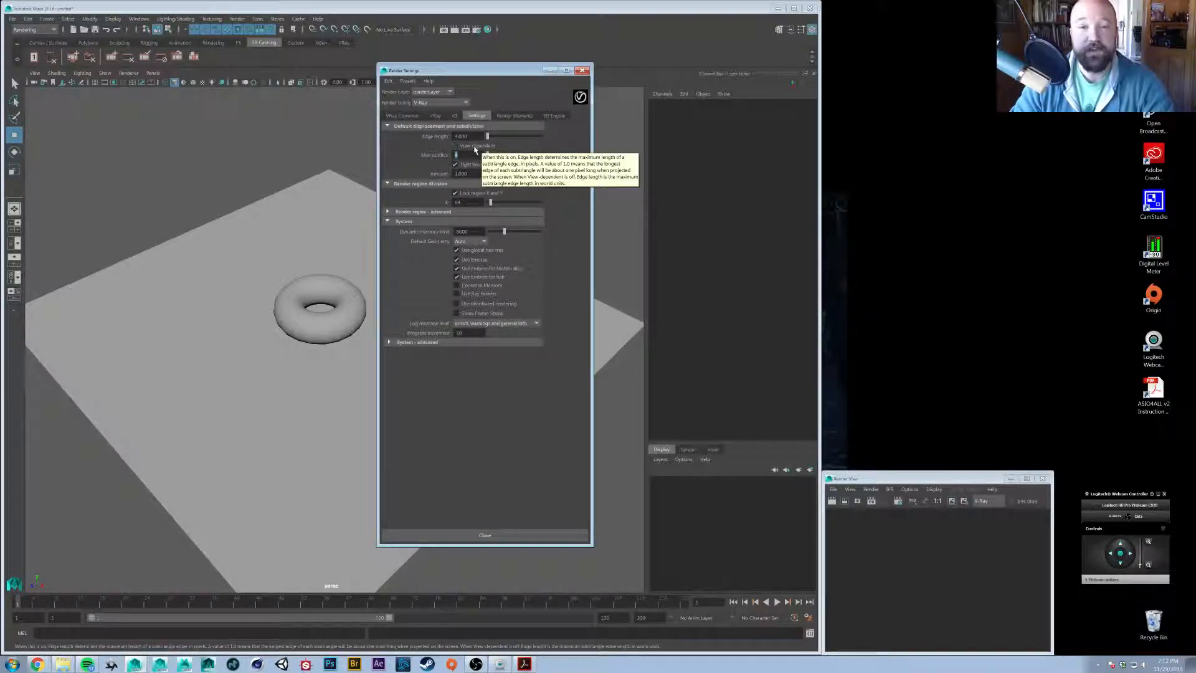
pyautogui.click(475, 147)
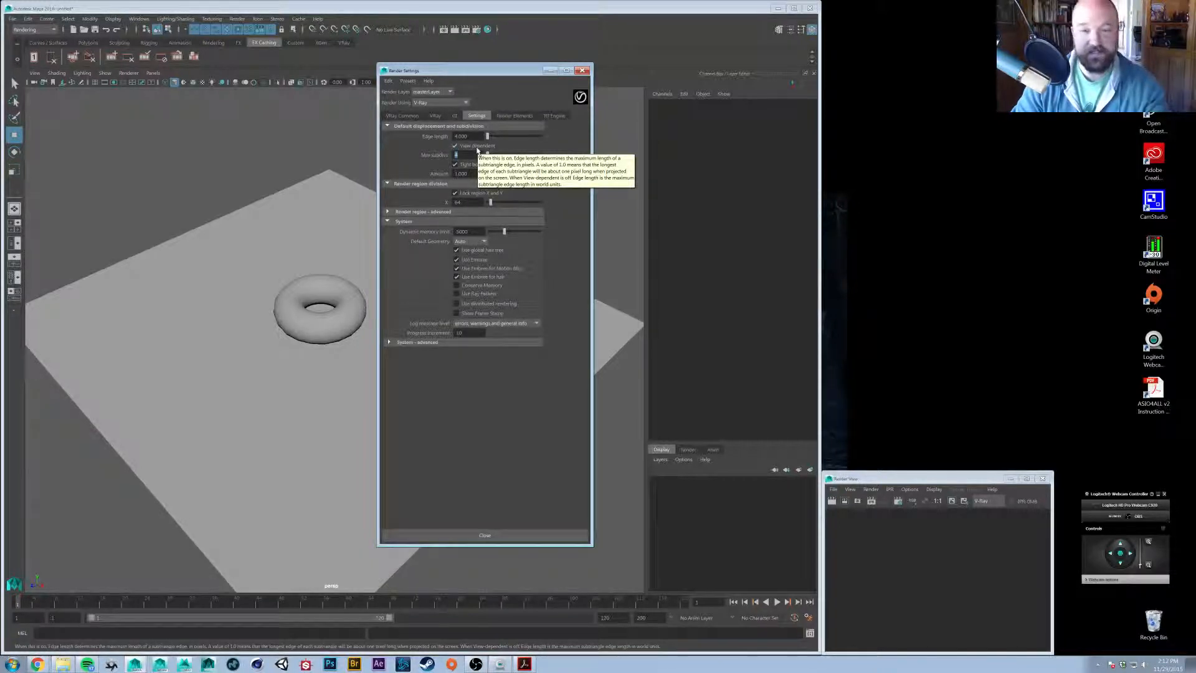
pyautogui.click(485, 147)
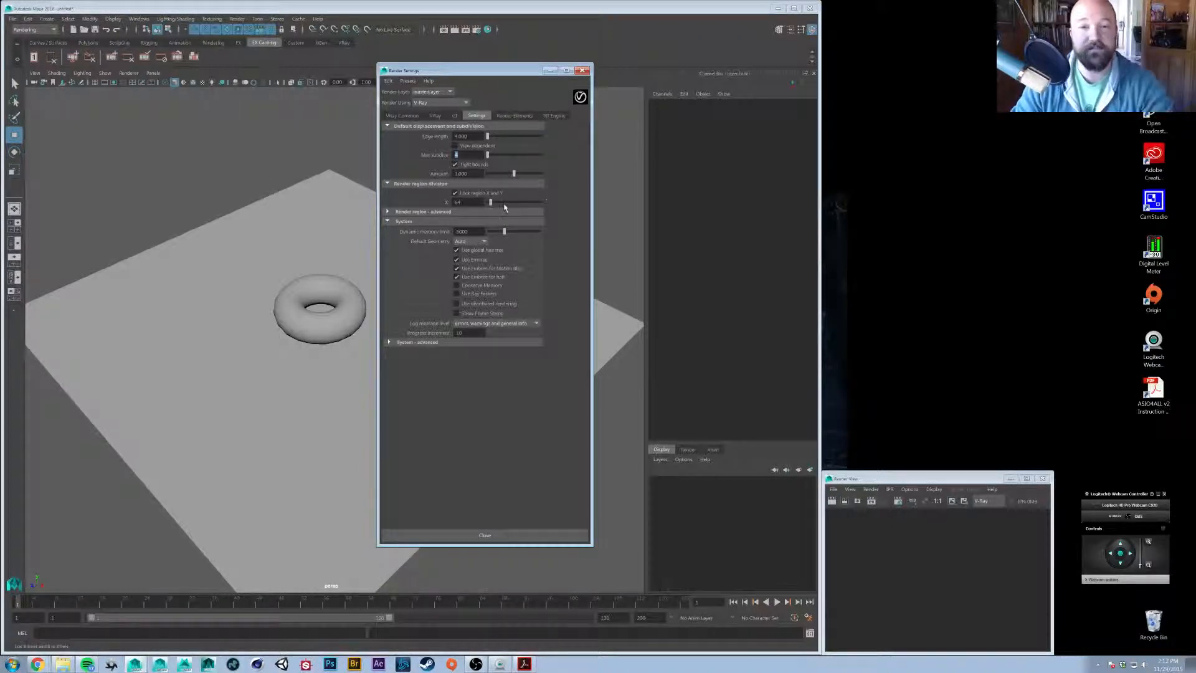
pyautogui.click(455, 126)
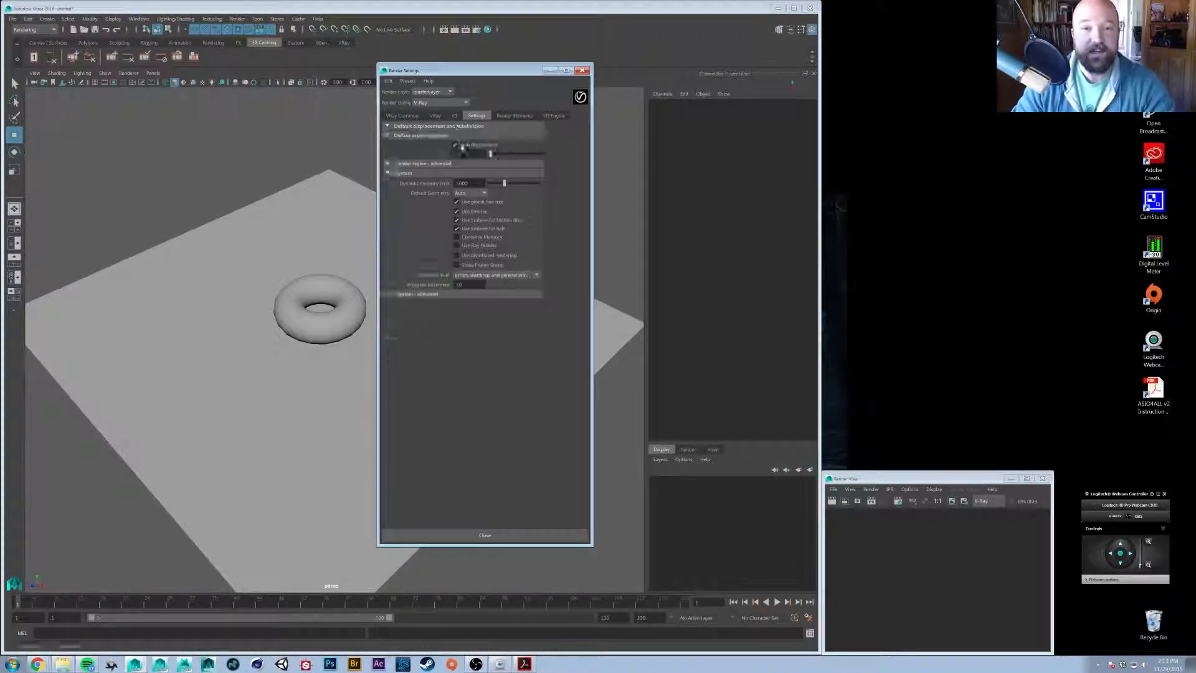
# Set the render region X size to 24 and the Render View test resolution to 25% of the render settings
pyautogui.click(464, 155)
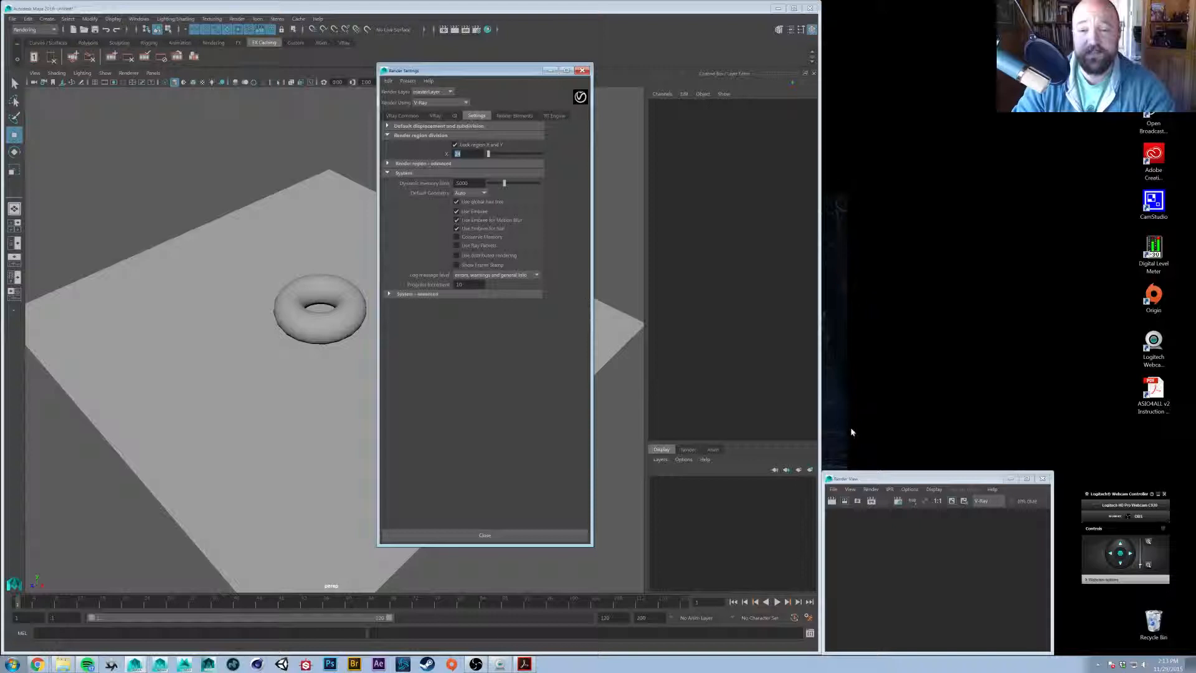
pyautogui.click(908, 489)
pyautogui.moveTo(940, 527)
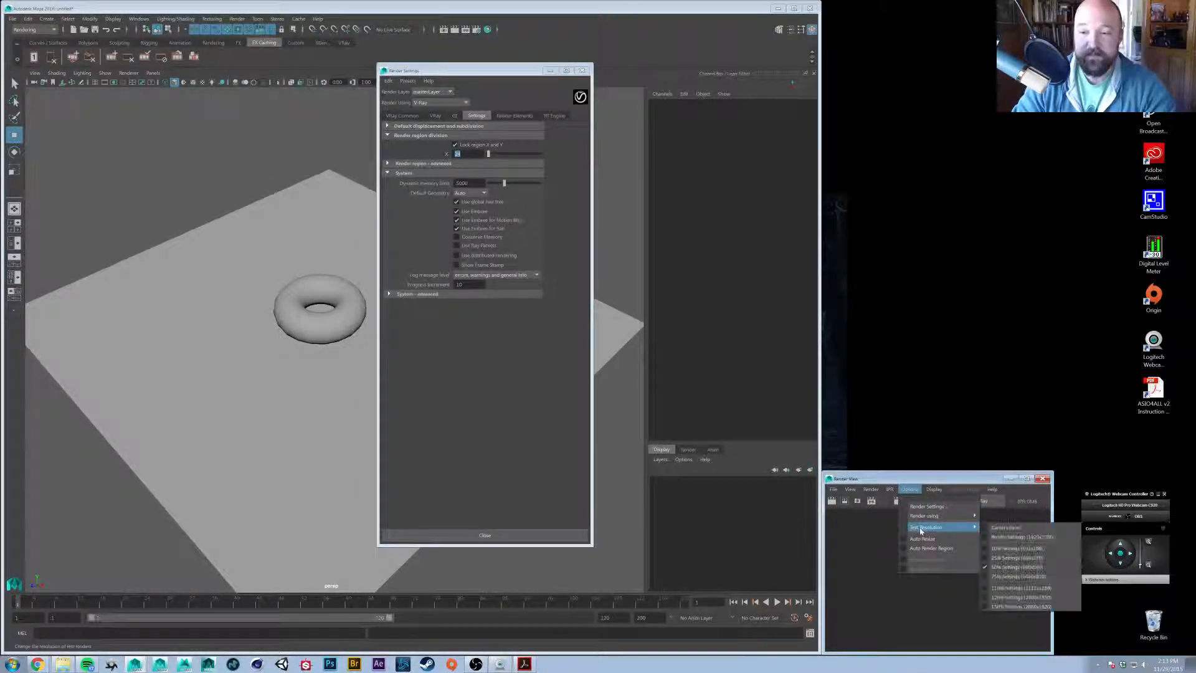
pyautogui.click(1011, 559)
pyautogui.click(912, 491)
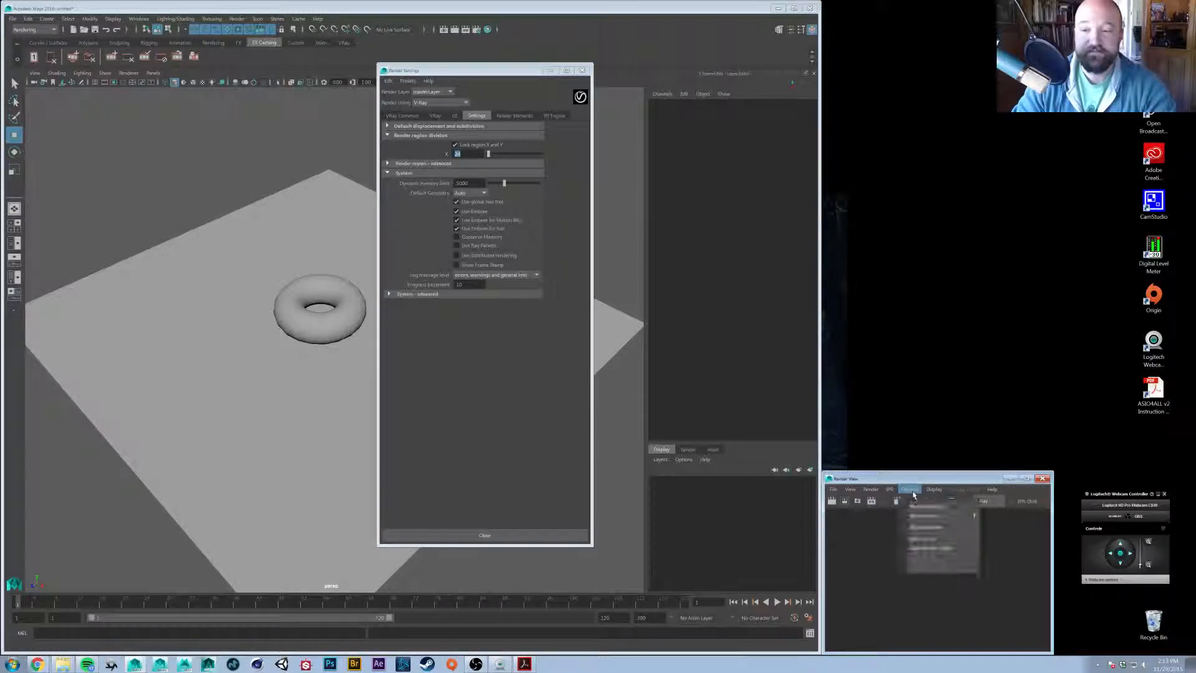
pyautogui.moveTo(927, 527)
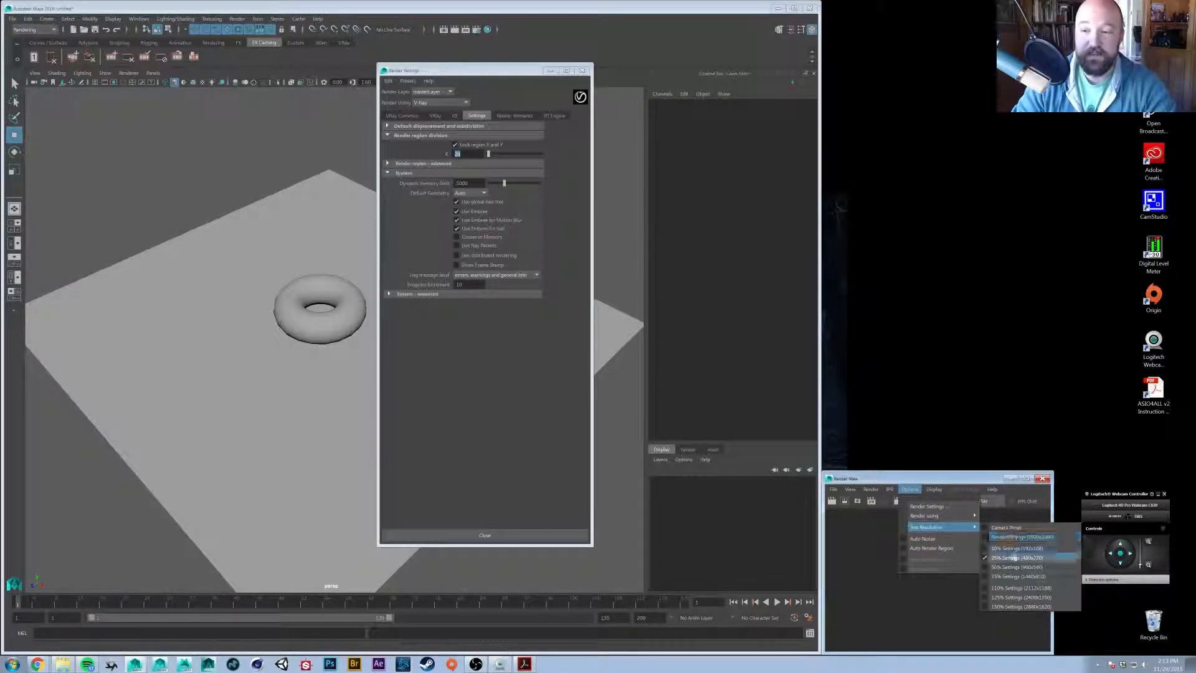
pyautogui.click(385, 154)
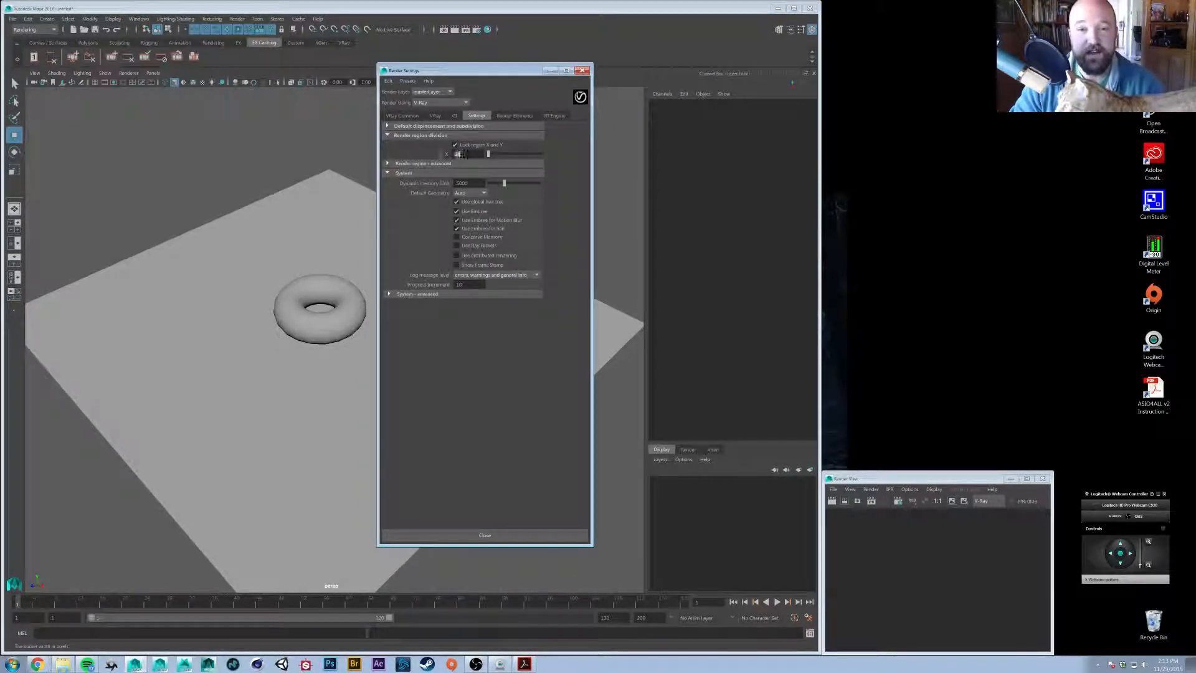
# Set the system's dynamic memory limit to 3000 and review the remaining system options
pyautogui.moveTo(482, 183); pyautogui.dragTo(363, 174)
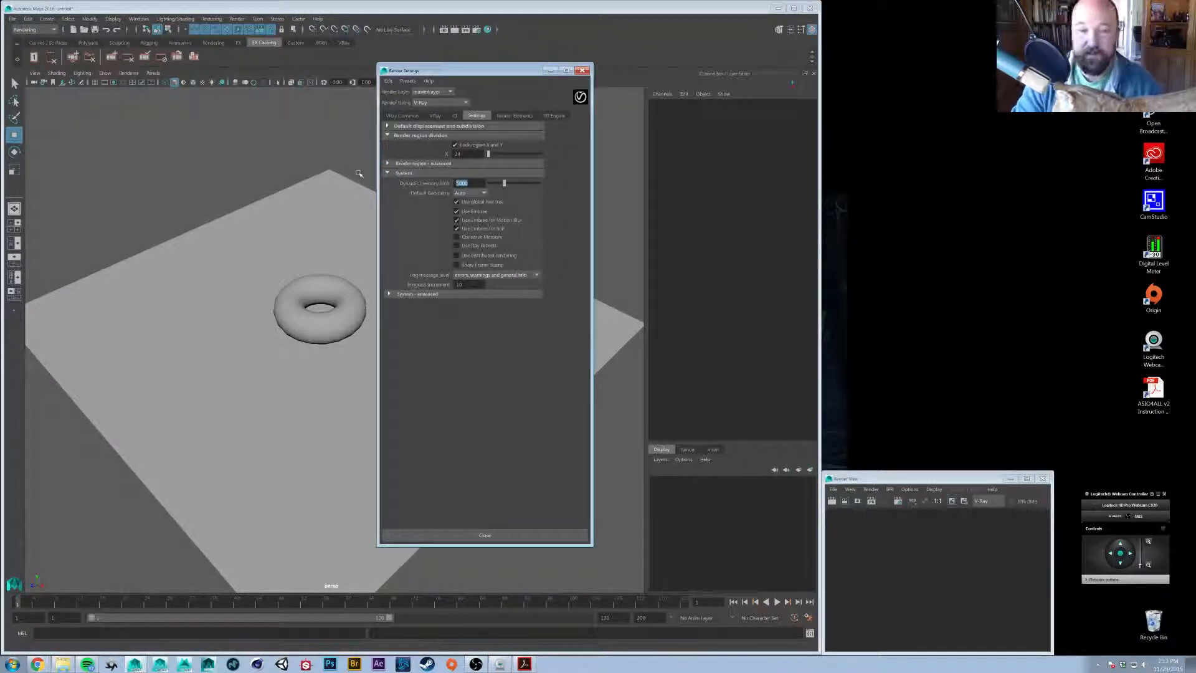
pyautogui.press('BackSpace')
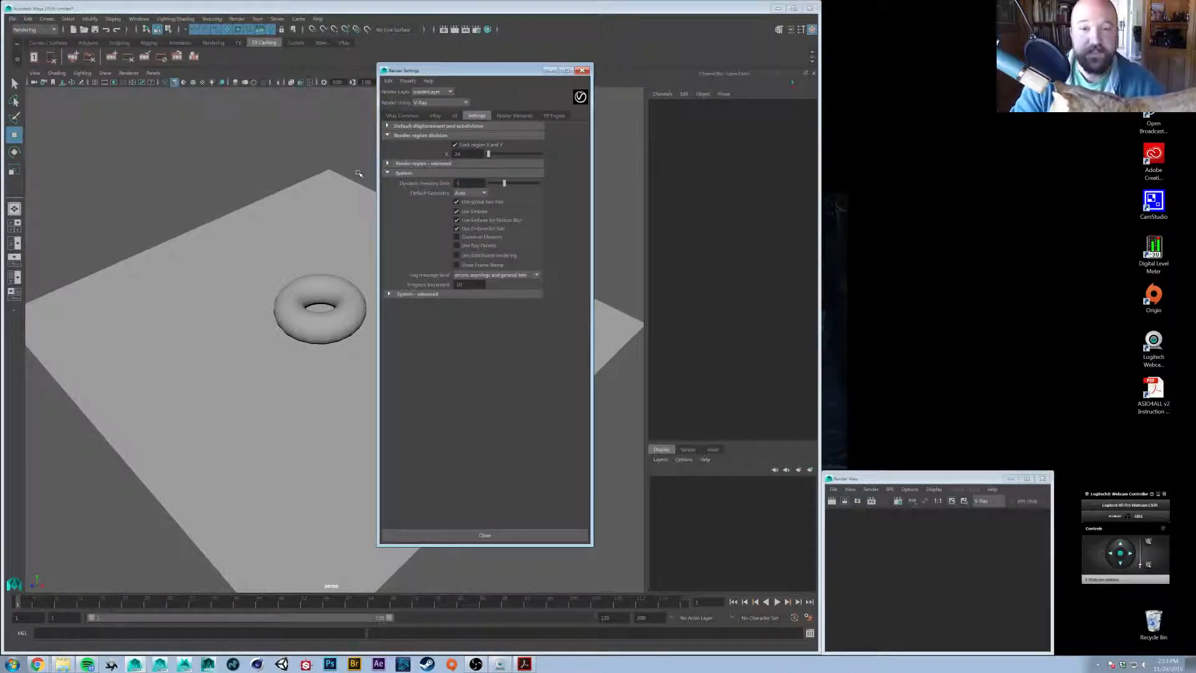
pyautogui.write('300')
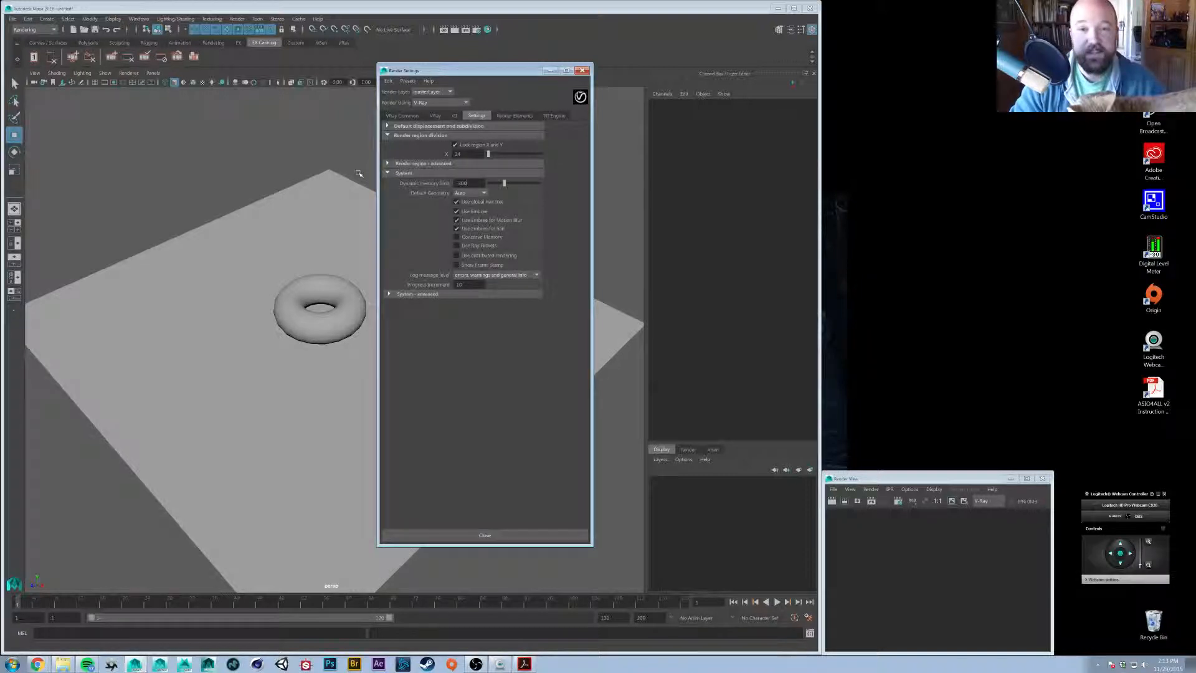
pyautogui.write('0')
pyautogui.press('Return')
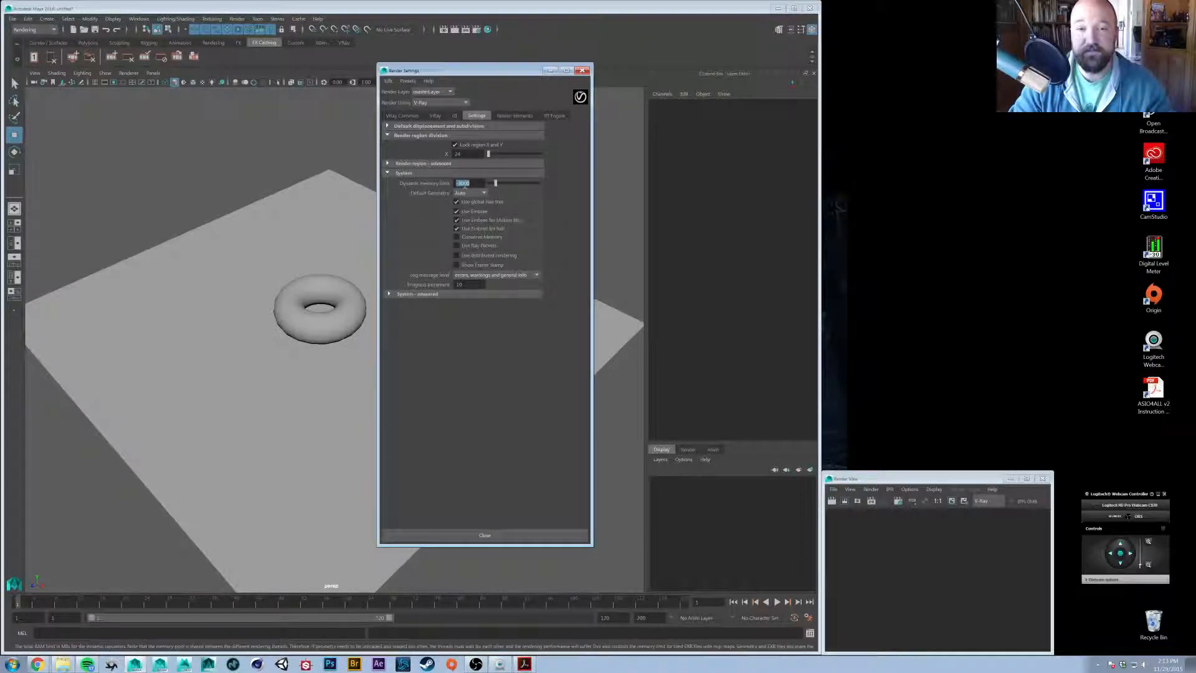
pyautogui.moveTo(477, 183)
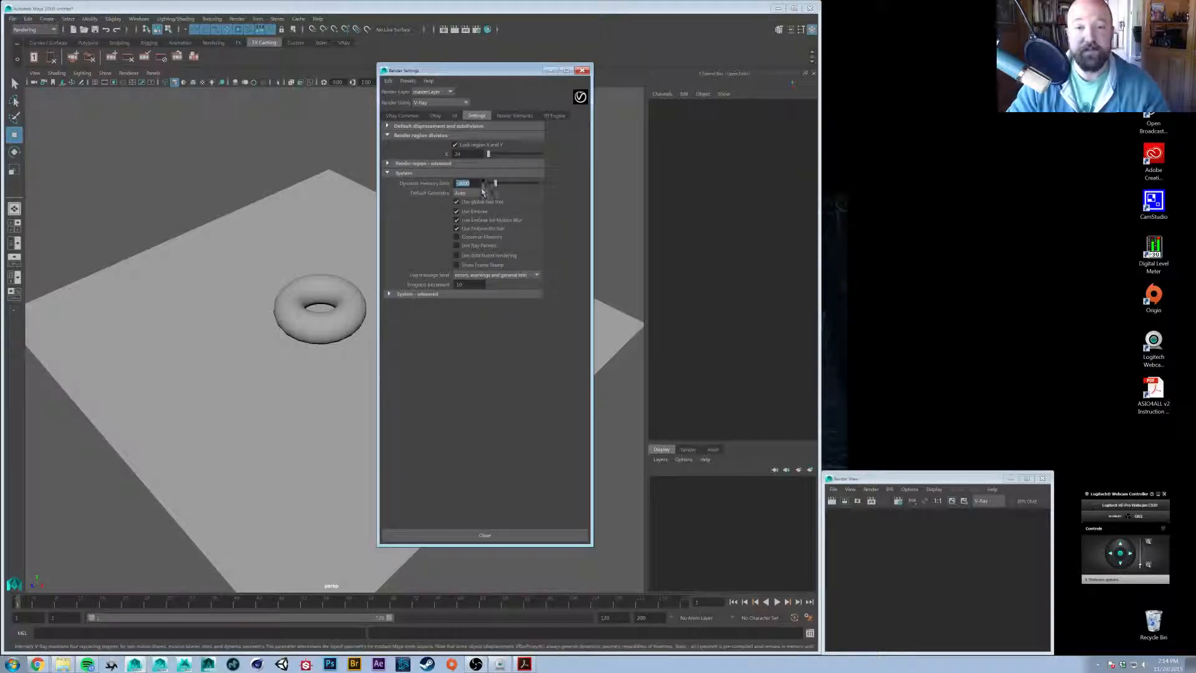
pyautogui.click(482, 184)
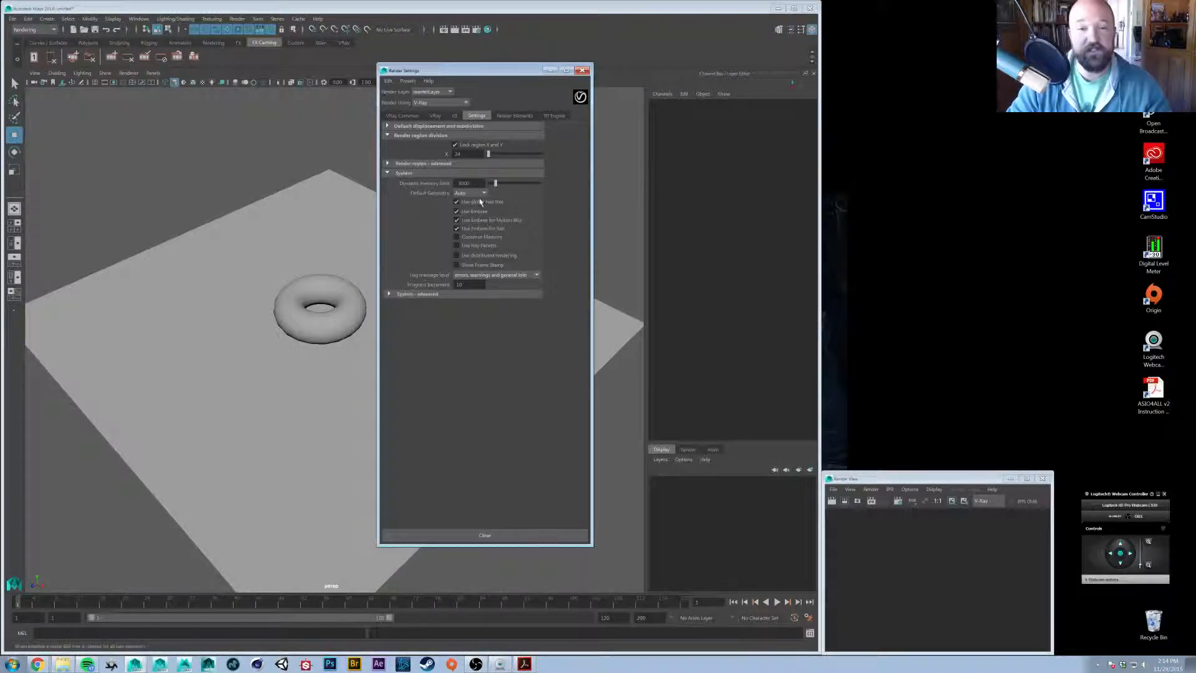
pyautogui.moveTo(481, 182)
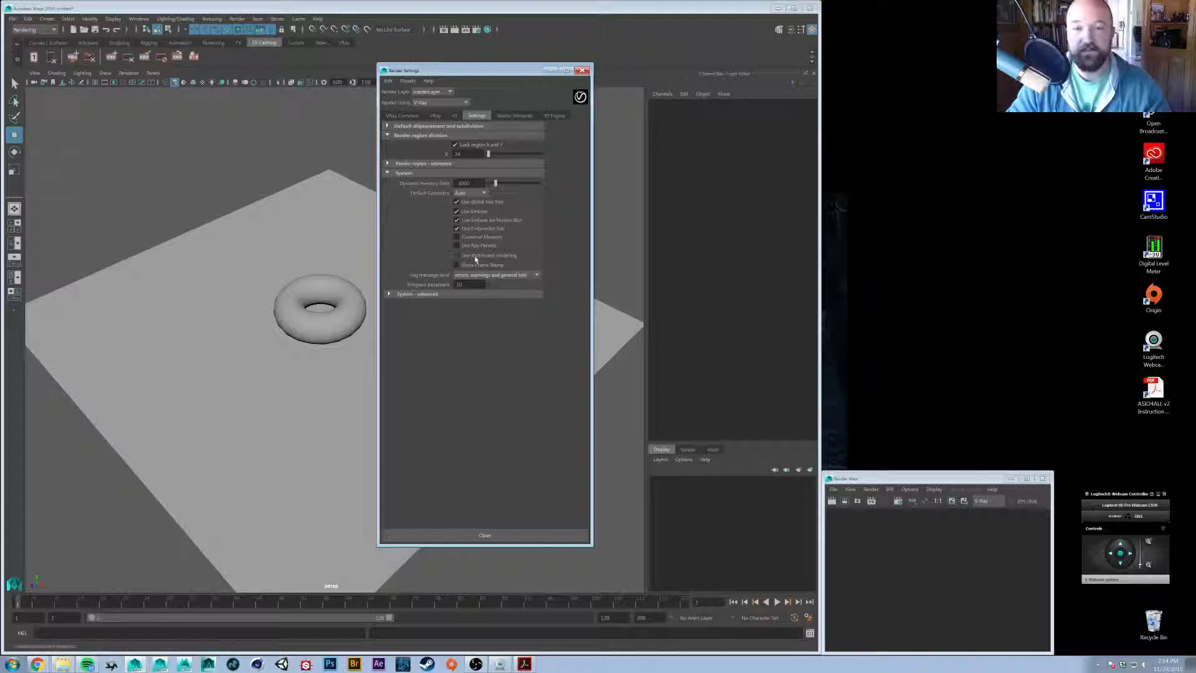
pyautogui.click(470, 183)
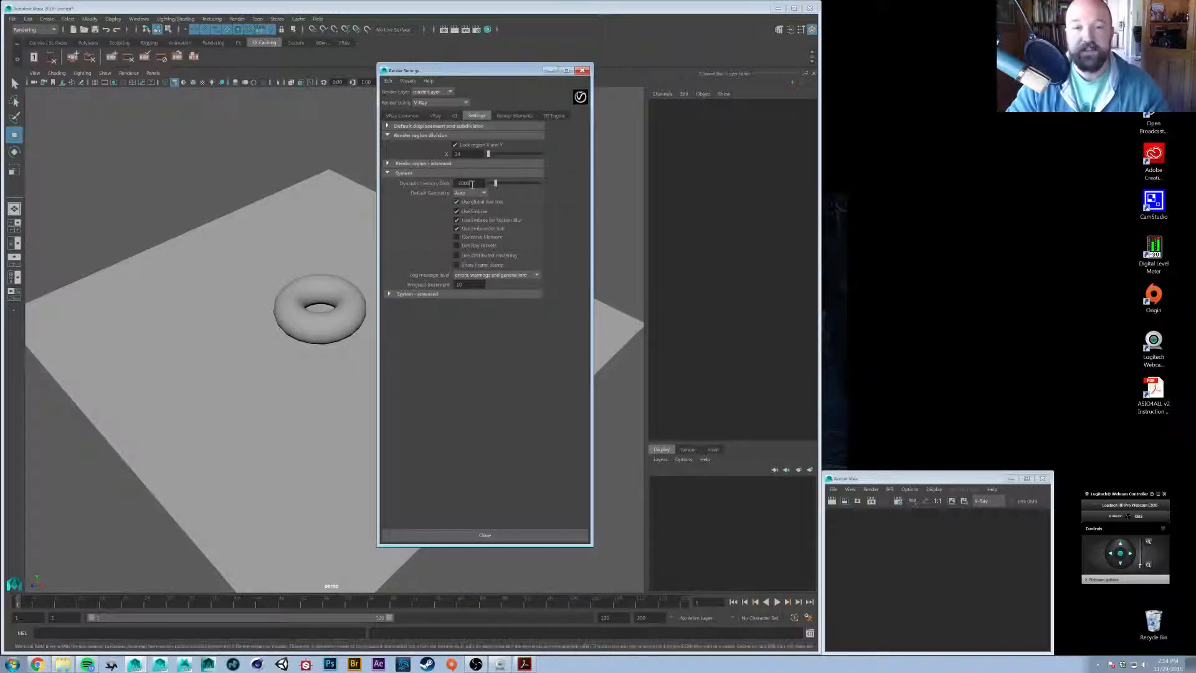
# Add the Diffuse, Extra Tex, Lighting, Normals, Reflection, Refraction, Sample Rate, Specular and Z-depth render elements
pyautogui.click(513, 115)
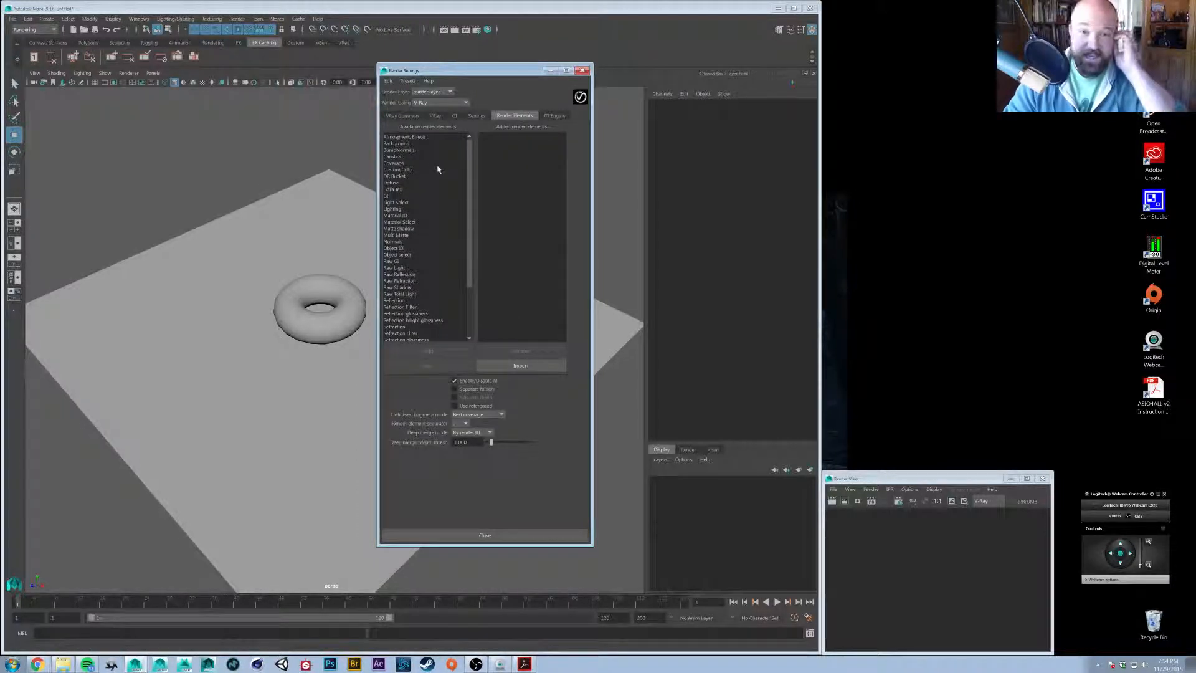
pyautogui.click(408, 182)
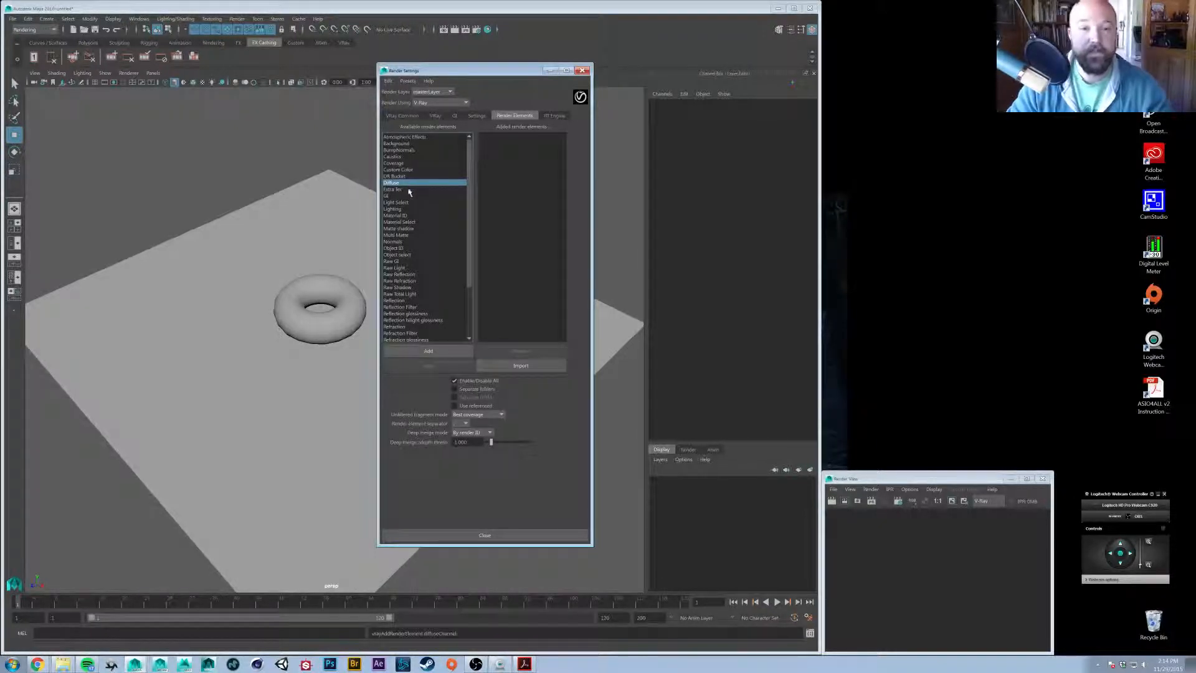
pyautogui.keyDown('ctrl'); pyautogui.click(408, 189); pyautogui.keyUp('ctrl')
pyautogui.keyDown('ctrl'); pyautogui.click(399, 209); pyautogui.keyUp('ctrl')
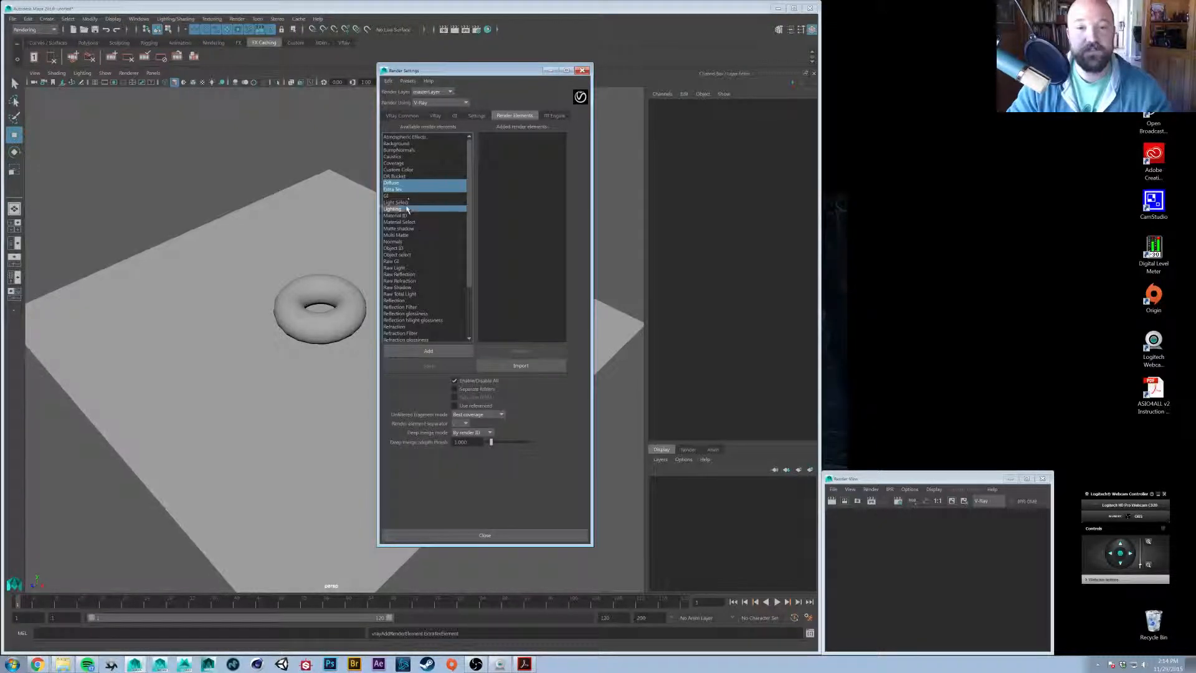
pyautogui.keyDown('ctrl'); pyautogui.click(405, 243); pyautogui.keyUp('ctrl')
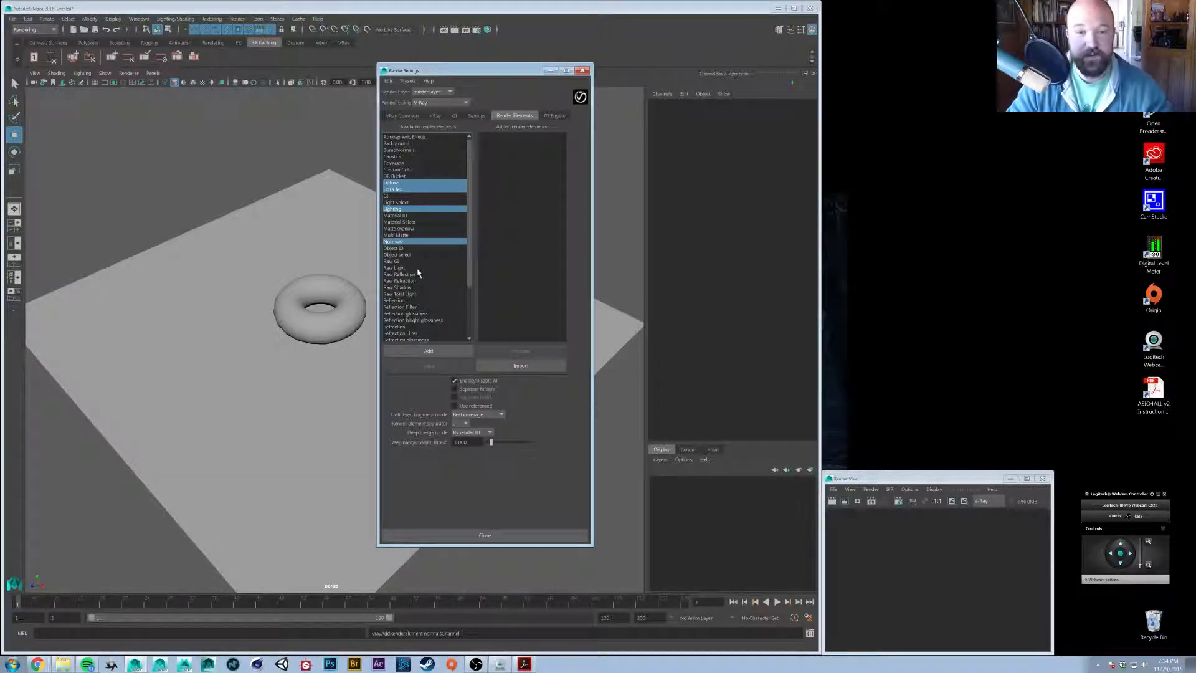
pyautogui.keyDown('ctrl'); pyautogui.click(411, 300); pyautogui.keyUp('ctrl')
pyautogui.scroll(-3, 430, 293)
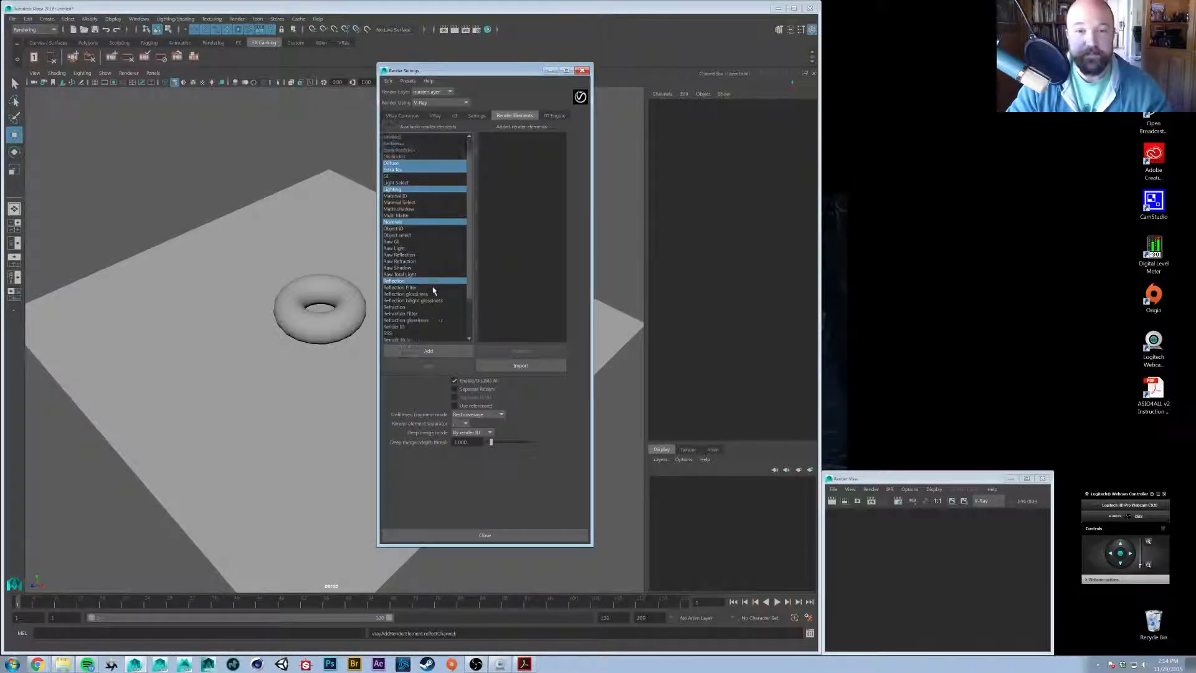
pyautogui.keyDown('ctrl'); pyautogui.click(408, 268); pyautogui.keyUp('ctrl')
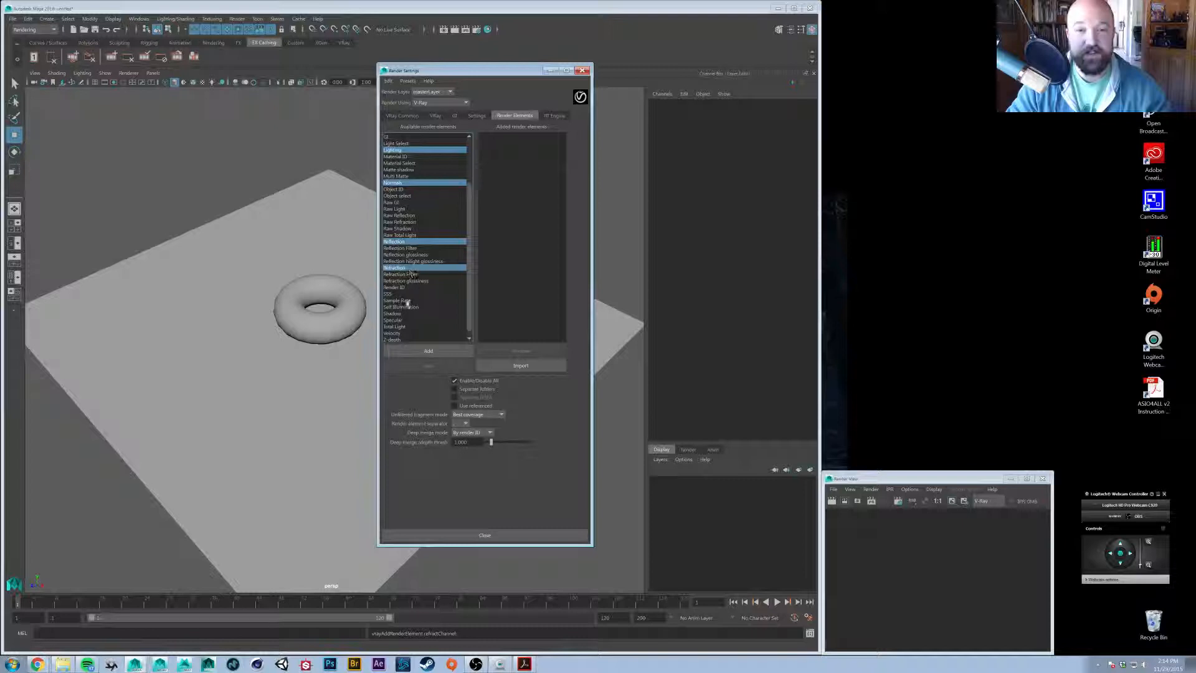
pyautogui.keyDown('ctrl'); pyautogui.click(408, 319); pyautogui.keyUp('ctrl')
pyautogui.scroll(-1, 405, 327)
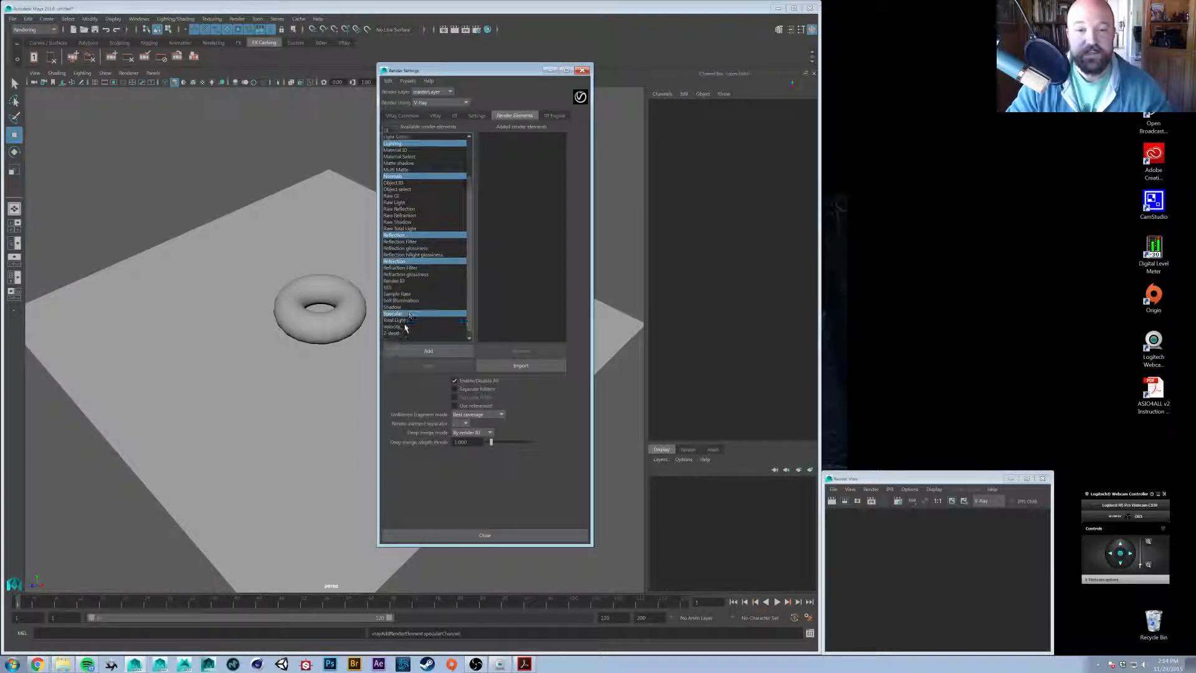
pyautogui.keyDown('ctrl'); pyautogui.click(396, 334); pyautogui.keyUp('ctrl')
pyautogui.scroll(3, 399, 311)
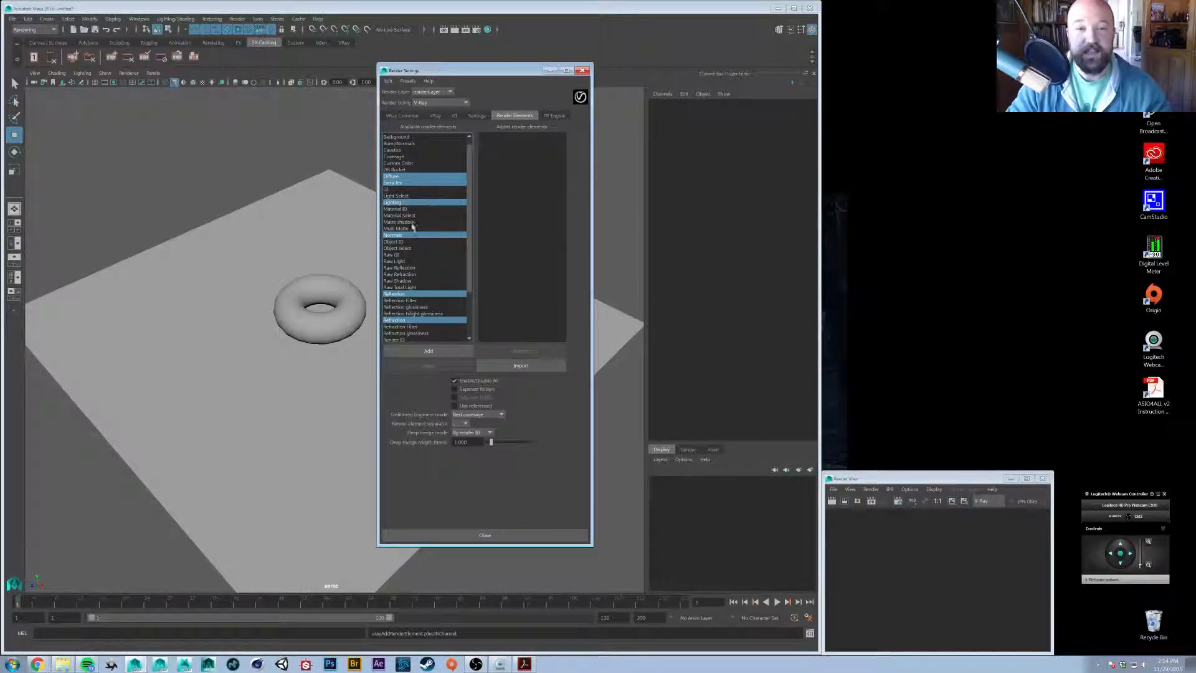
pyautogui.scroll(-2, 418, 286)
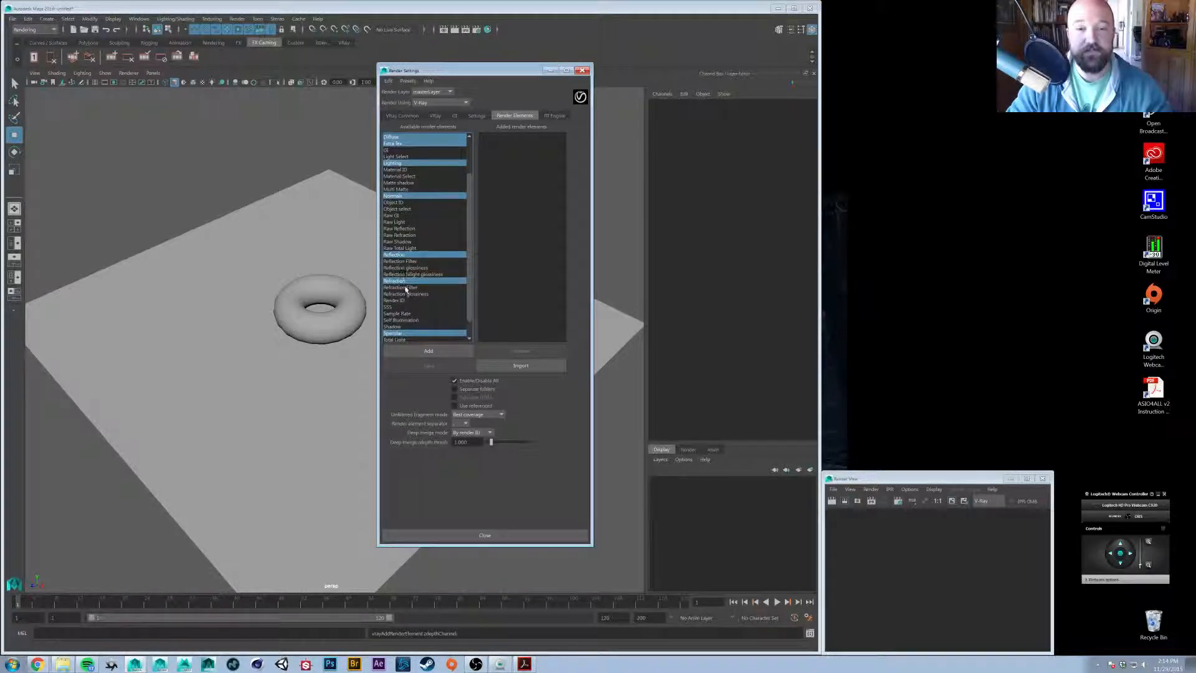
pyautogui.scroll(-1, 405, 288)
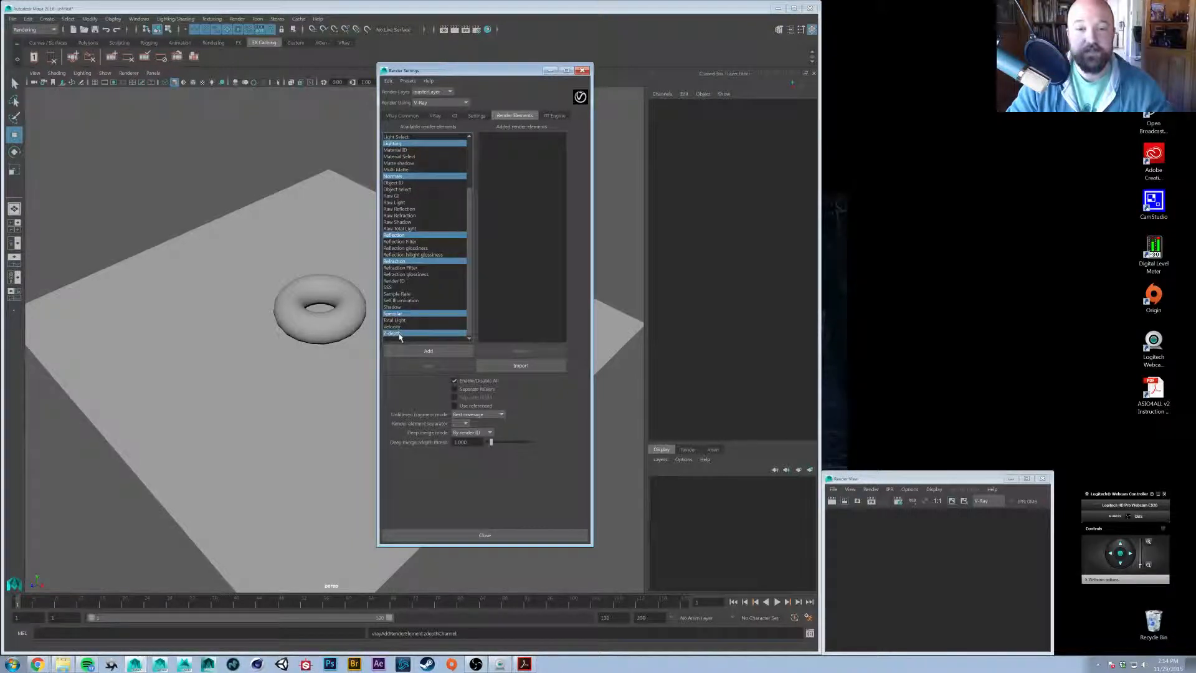
pyautogui.keyDown('ctrl'); pyautogui.click(399, 295); pyautogui.keyUp('ctrl')
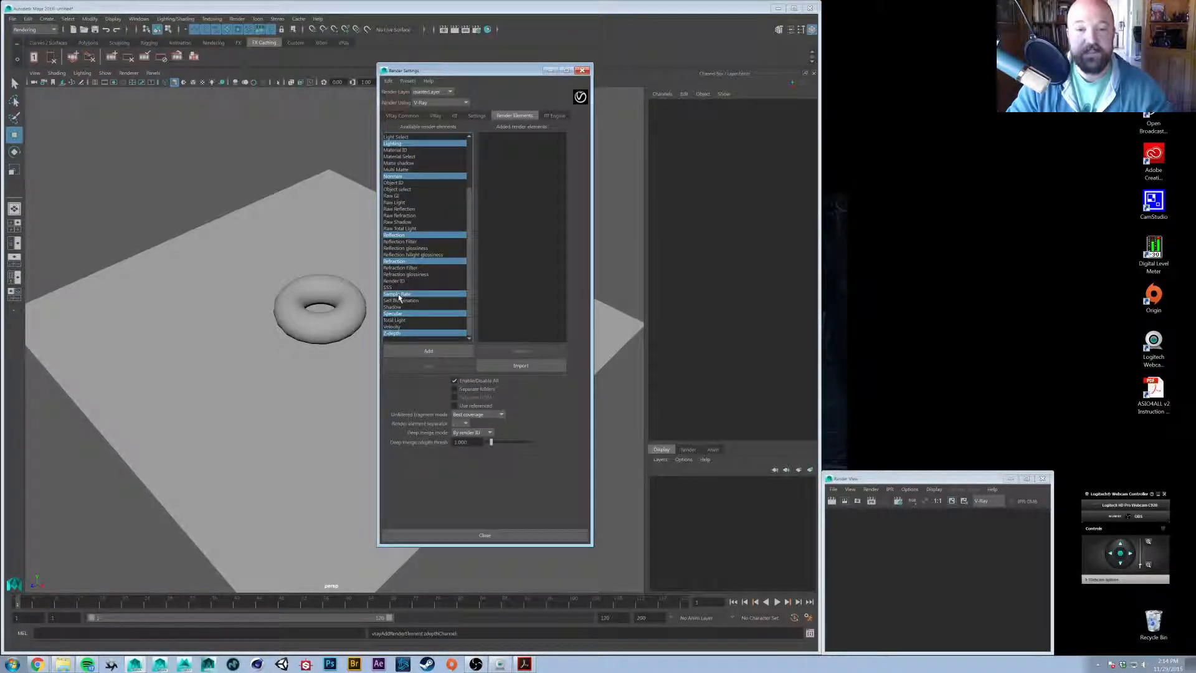
pyautogui.scroll(1, 427, 295)
pyautogui.scroll(-1, 431, 336)
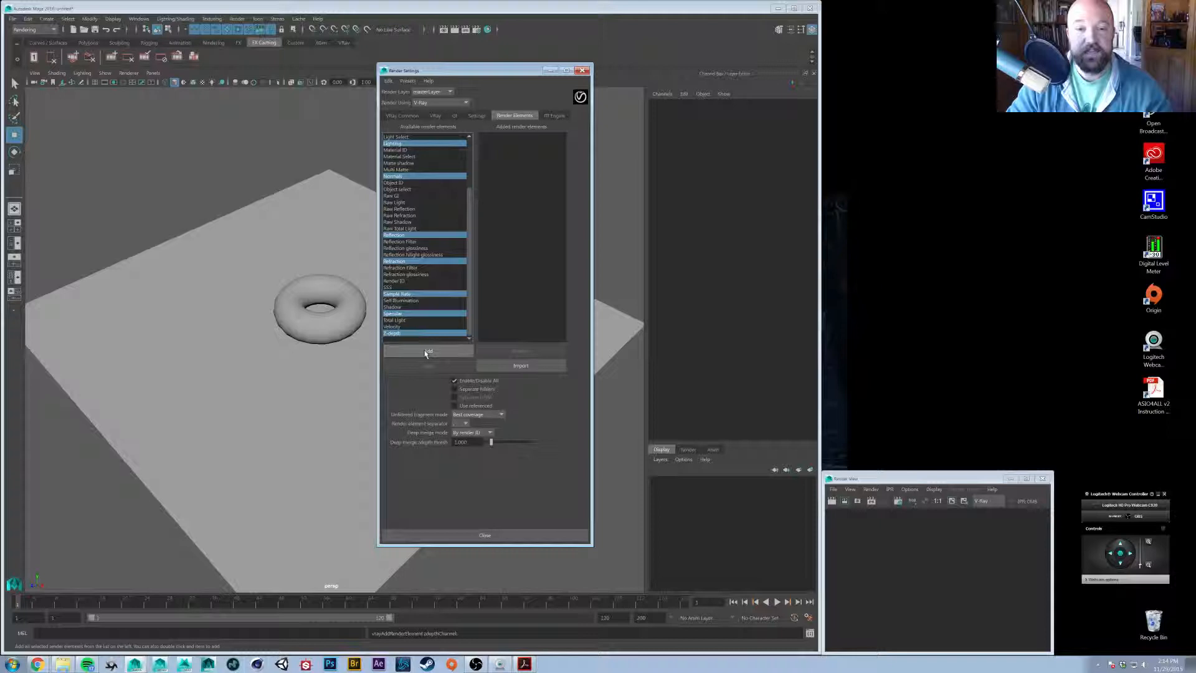
pyautogui.click(426, 352)
# Add a second Extra Tex render element to the added elements
pyautogui.scroll(3, 420, 243)
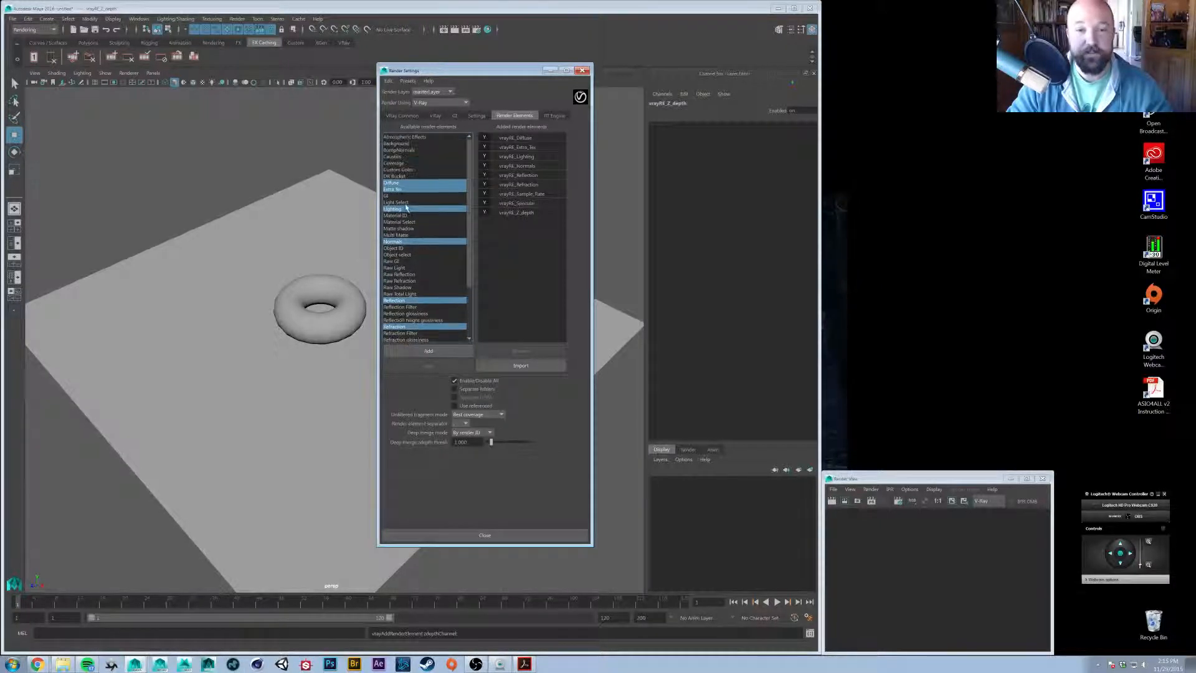
pyautogui.click(399, 190)
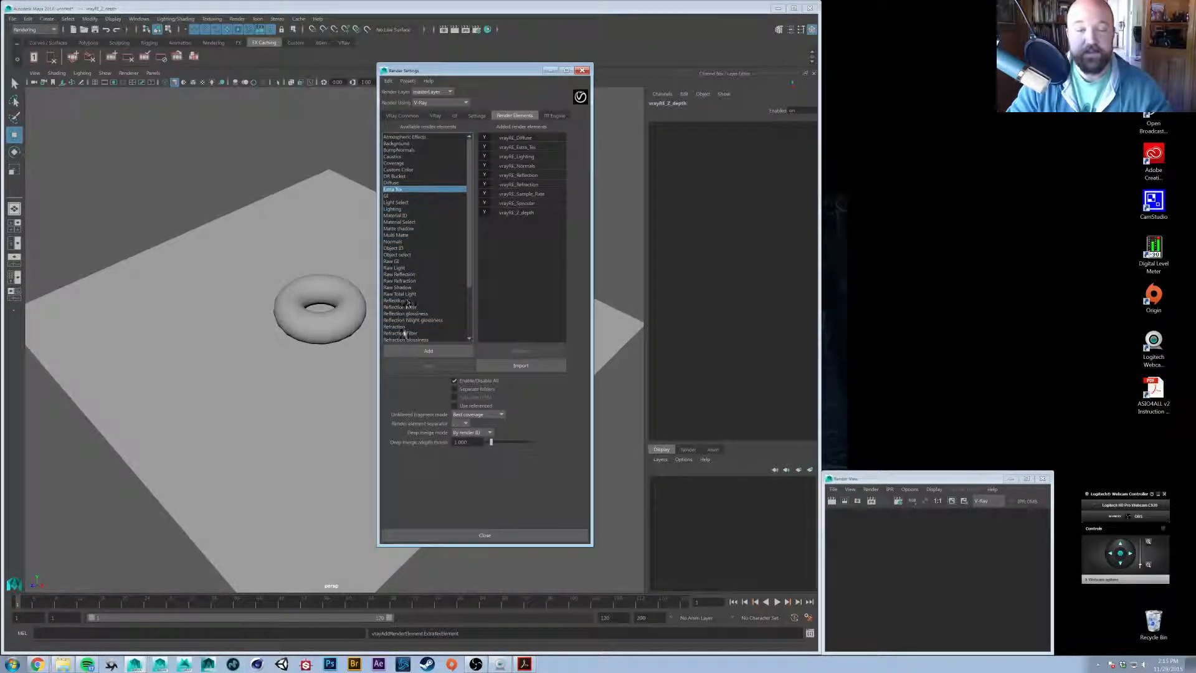
pyautogui.click(429, 351)
# Assign a VRay Dirt texture to the first Extra Tex render element
pyautogui.click(539, 147)
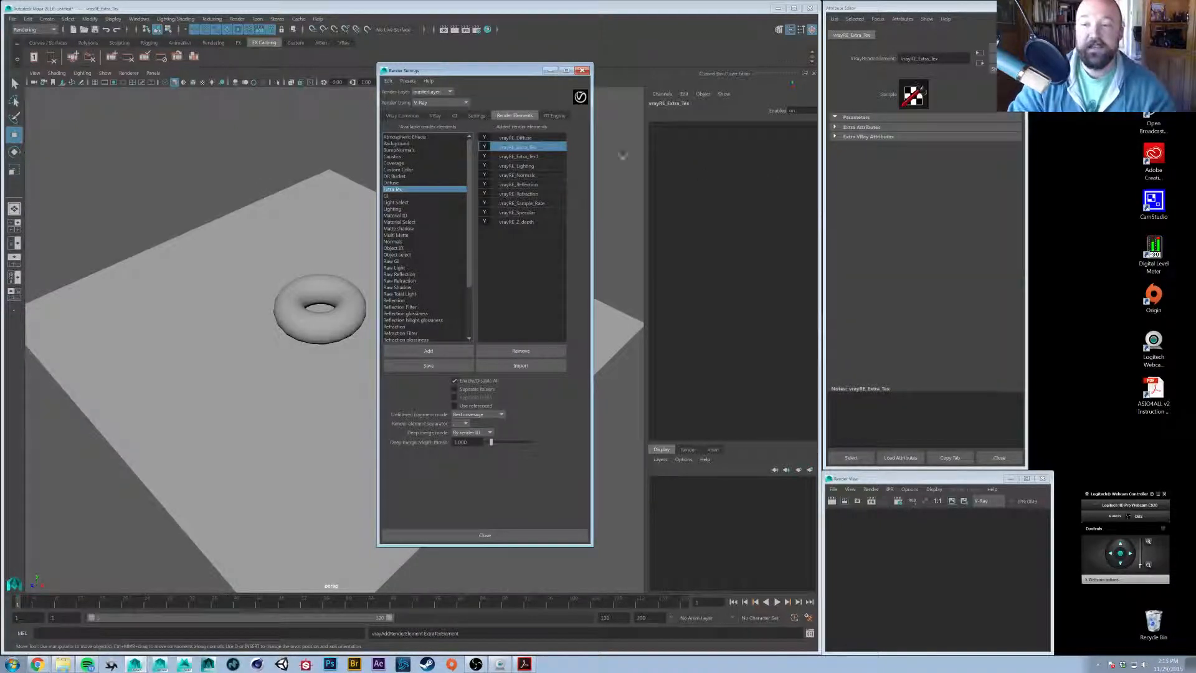
pyautogui.click(878, 138)
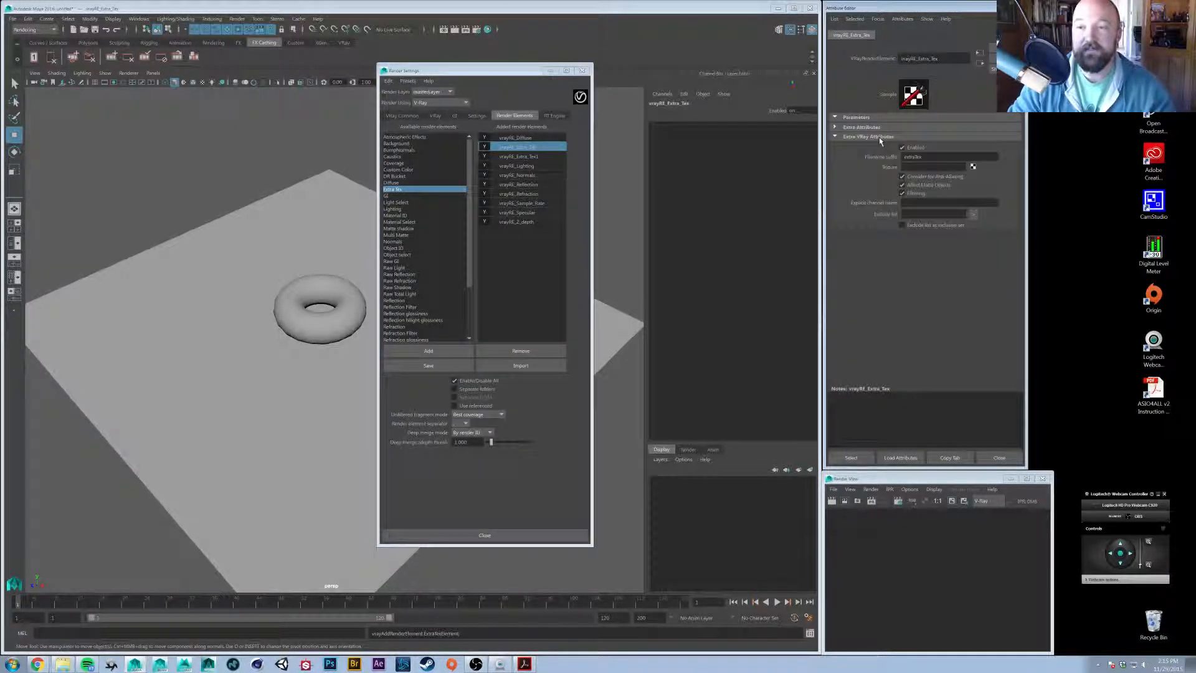
pyautogui.click(973, 167)
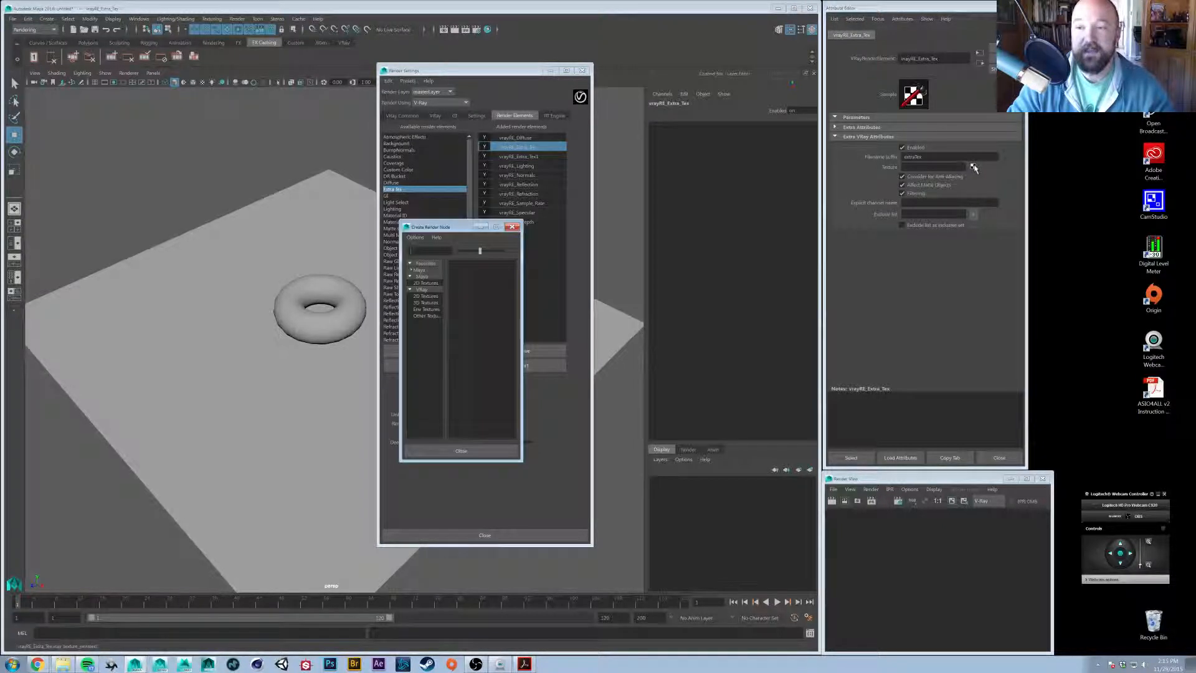
pyautogui.moveTo(449, 227); pyautogui.dragTo(338, 133)
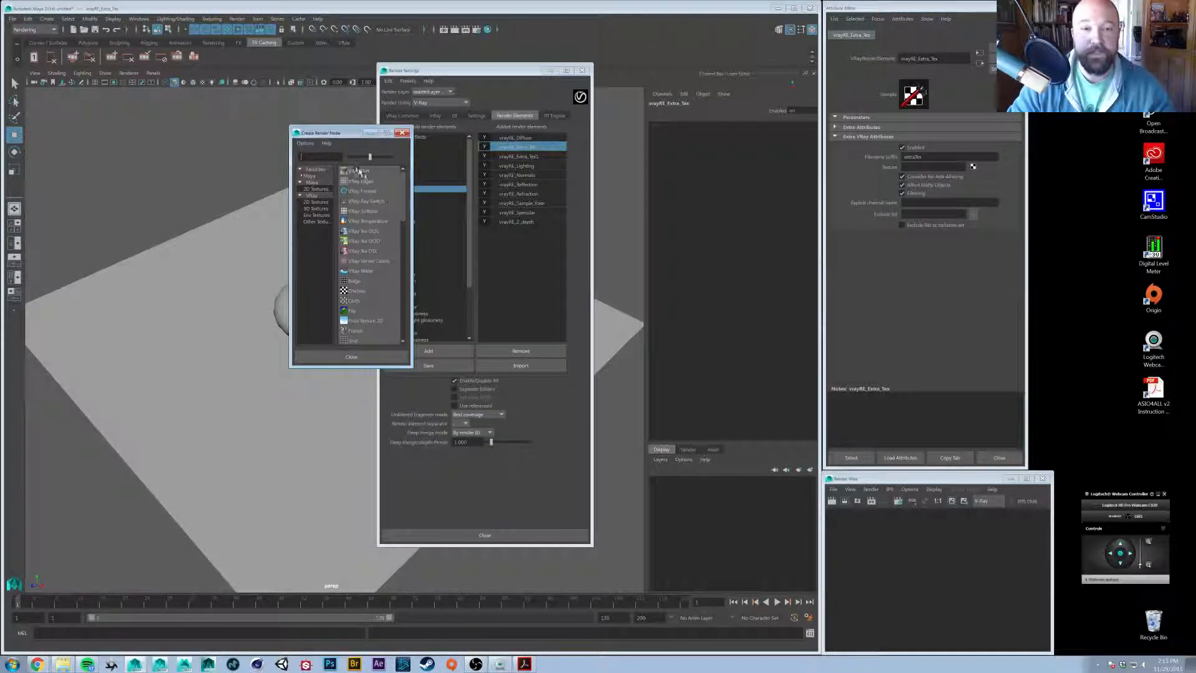
pyautogui.click(359, 171)
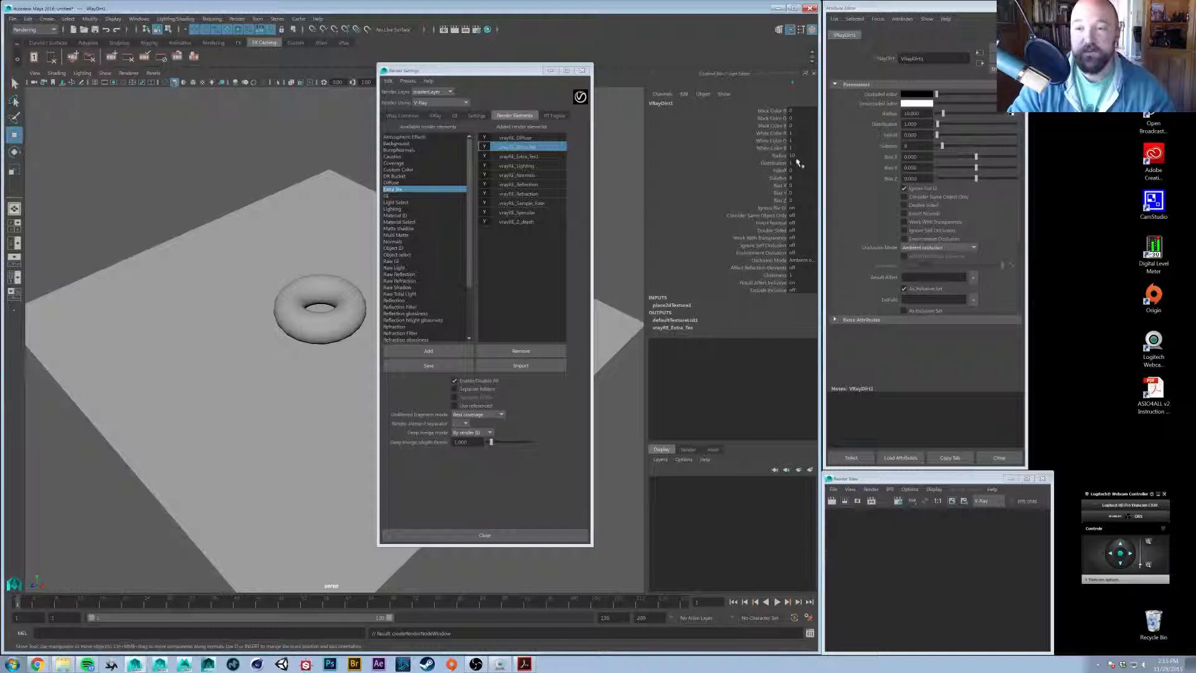
# Set the VRay Dirt subdivs to 32 and enable its Double Sided and Work With Transparency options
pyautogui.moveTo(919, 146); pyautogui.dragTo(786, 142)
pyautogui.write('3')
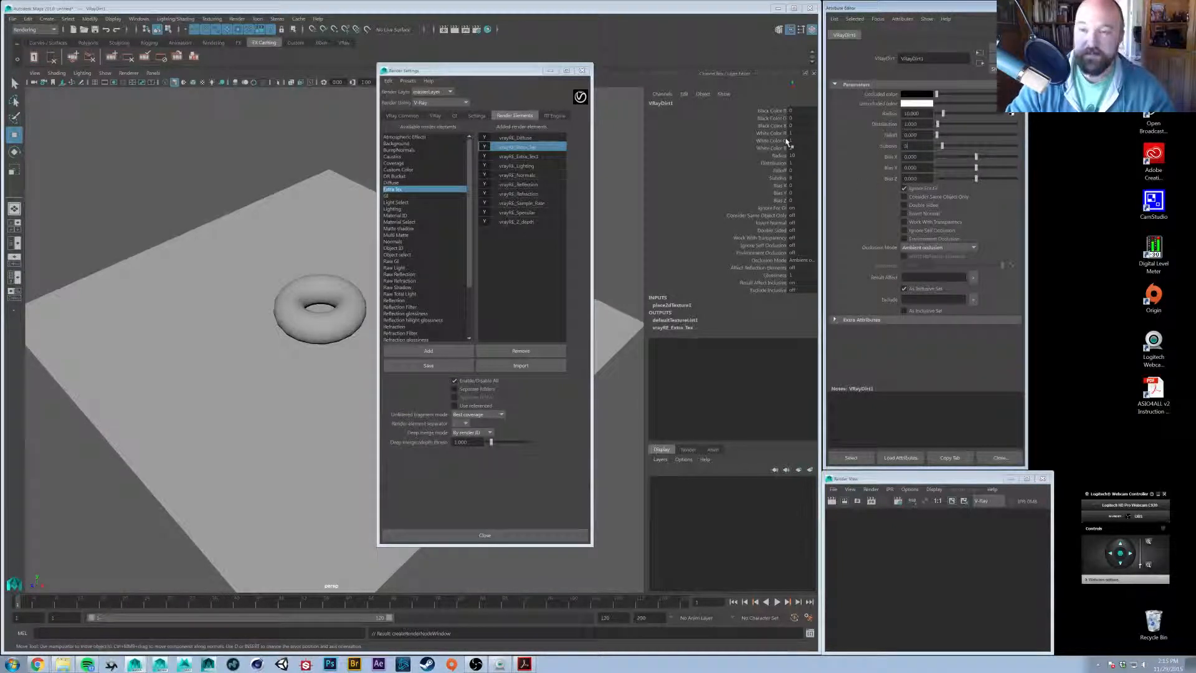
pyautogui.write('2')
pyautogui.press('Return')
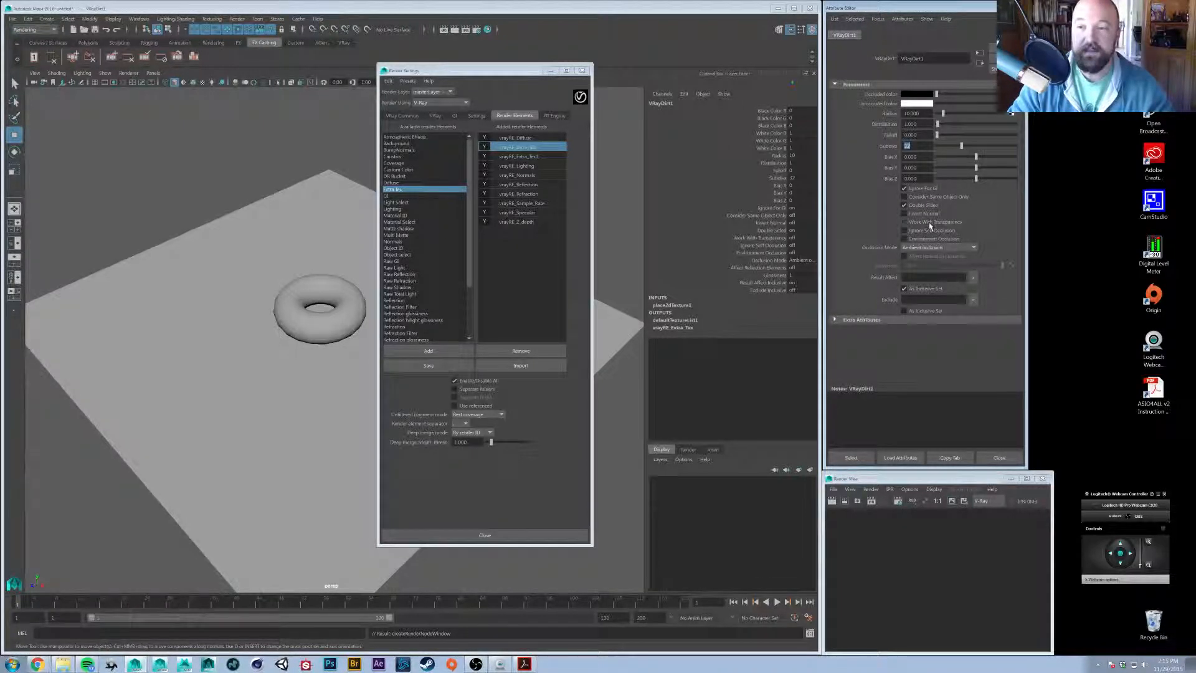
pyautogui.click(927, 223)
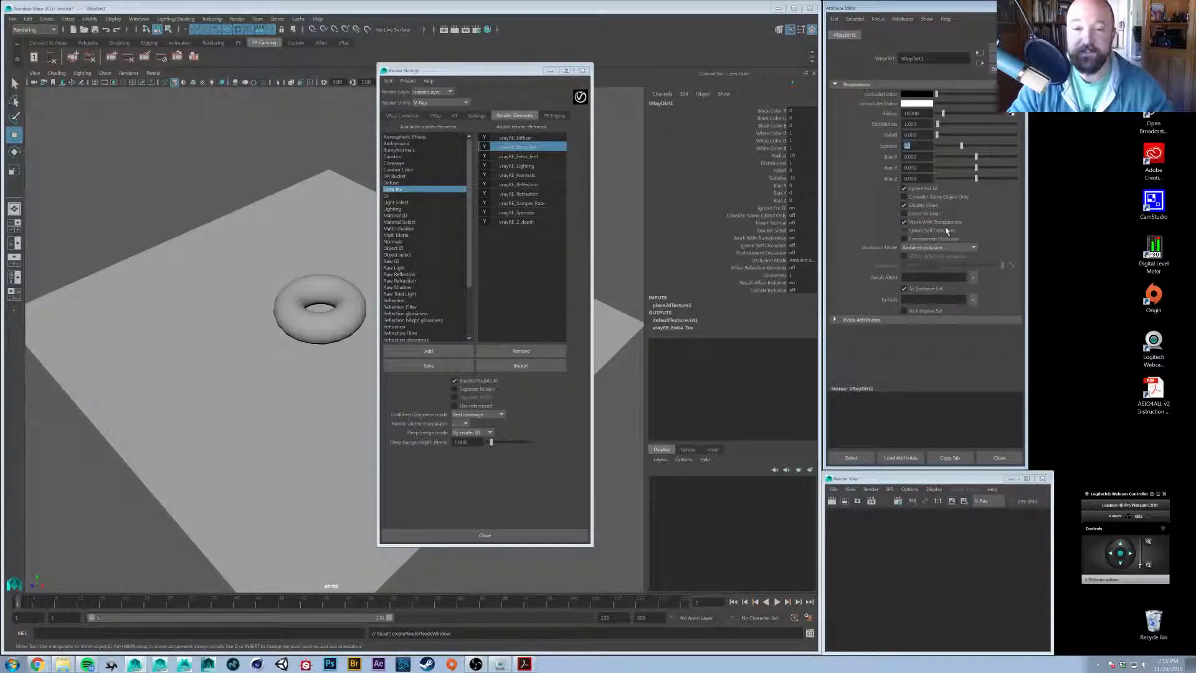
# Create a V-Ray rect light and place it beside the torus, raised above the ground plane
pyautogui.click(622, 269)
pyautogui.press('space')
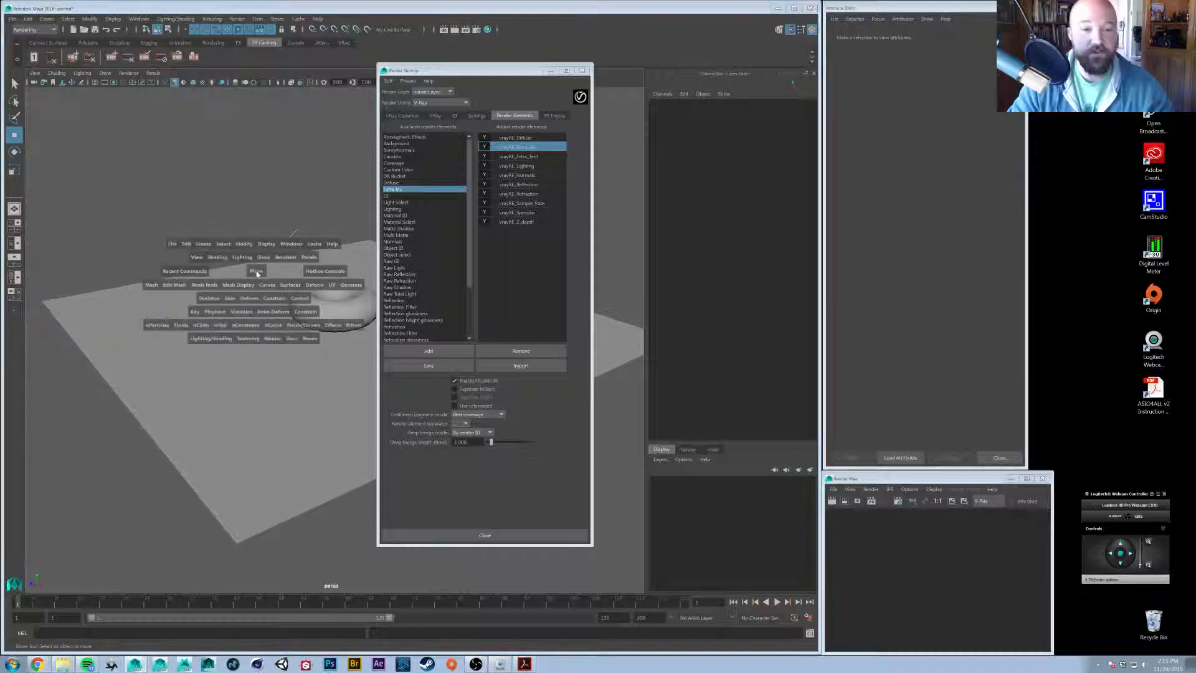
pyautogui.moveTo(203, 243); pyautogui.dragTo(206, 397)
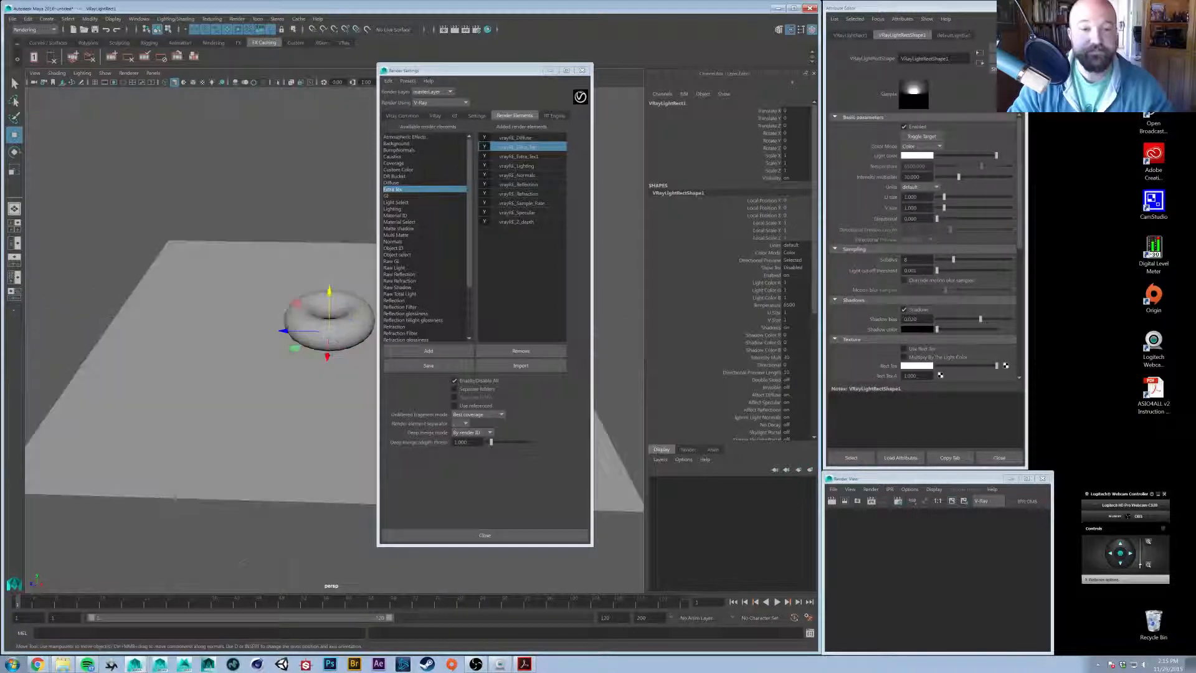
pyautogui.moveTo(287, 328); pyautogui.dragTo(207, 328)
pyautogui.moveTo(246, 293); pyautogui.dragTo(244, 250)
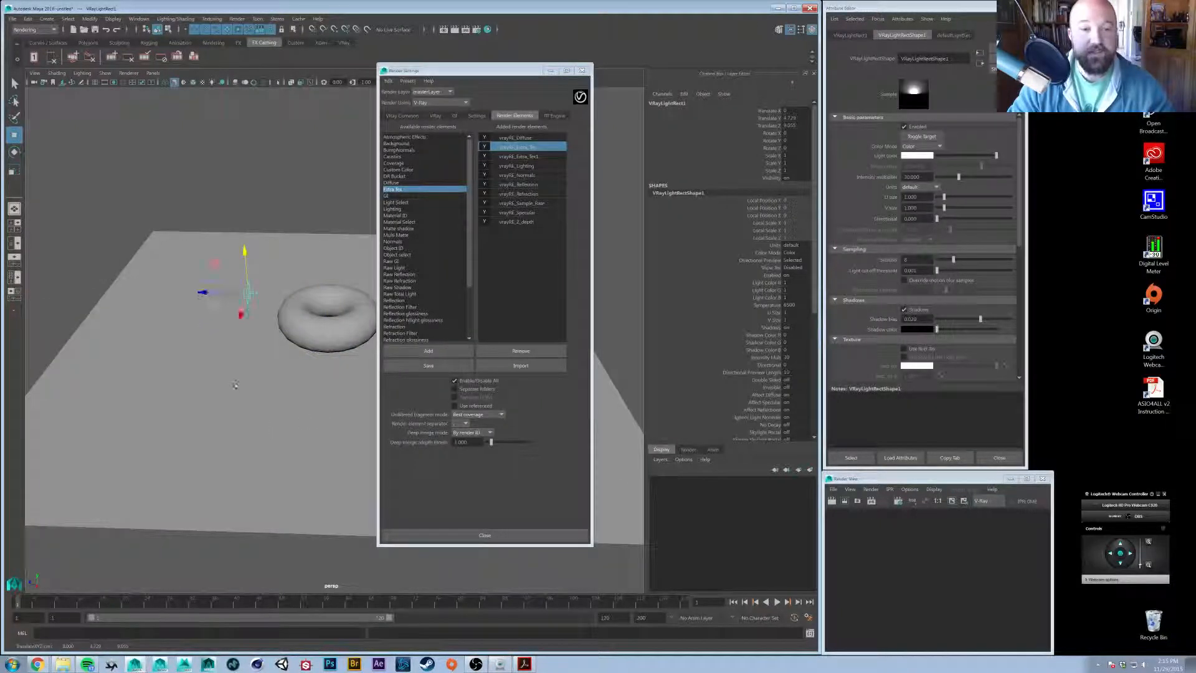
# Set the rect light's U size and V size to 5 and turn on its Invisible option
pyautogui.moveTo(274, 366); pyautogui.dragTo(275, 378, button='middle')
pyautogui.scroll(8, 163, 403)
pyautogui.keyDown('alt'); pyautogui.moveTo(181, 379); pyautogui.dragTo(381, 405, button='middle'); pyautogui.keyUp('alt')
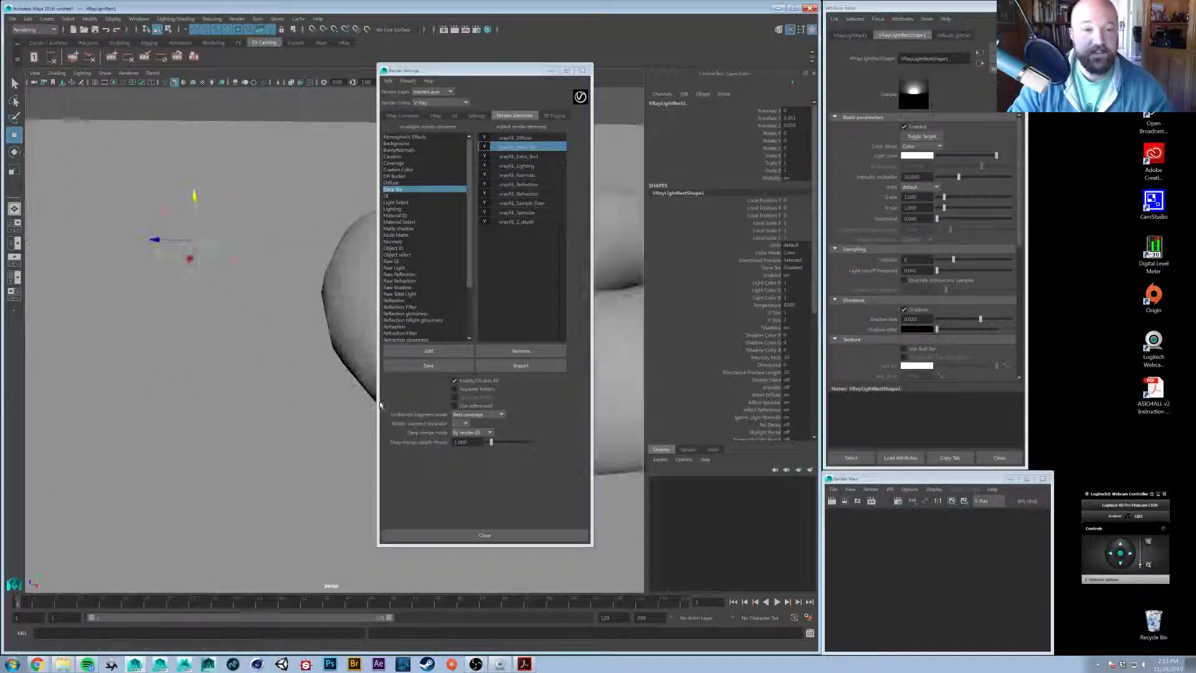
pyautogui.moveTo(922, 198); pyautogui.dragTo(781, 202)
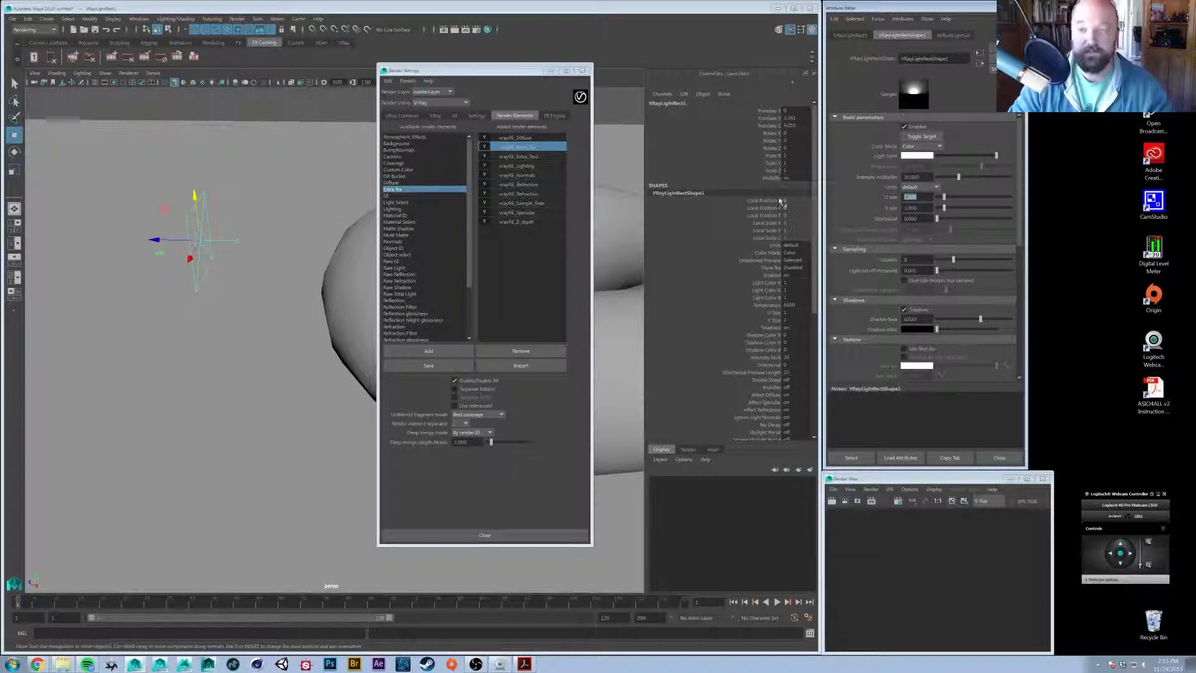
pyautogui.write('5')
pyautogui.press('Tab')
pyautogui.write('5')
pyautogui.press('Tab')
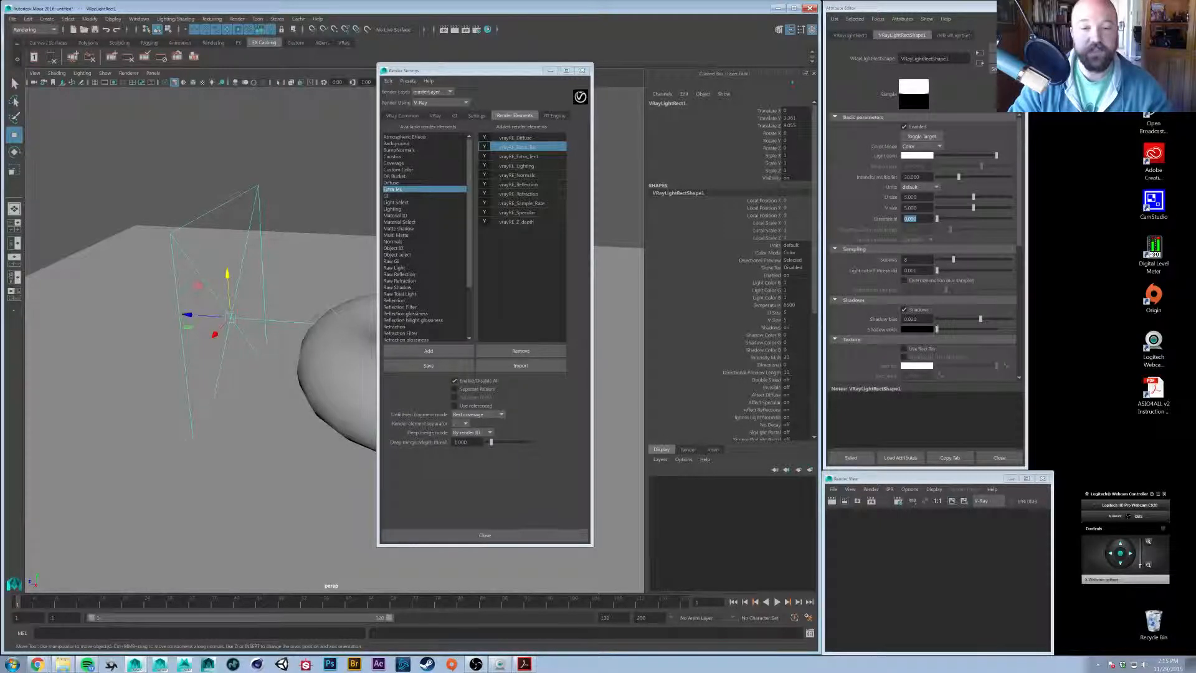
pyautogui.keyDown('alt'); pyautogui.moveTo(281, 399); pyautogui.dragTo(280, 371); pyautogui.keyUp('alt')
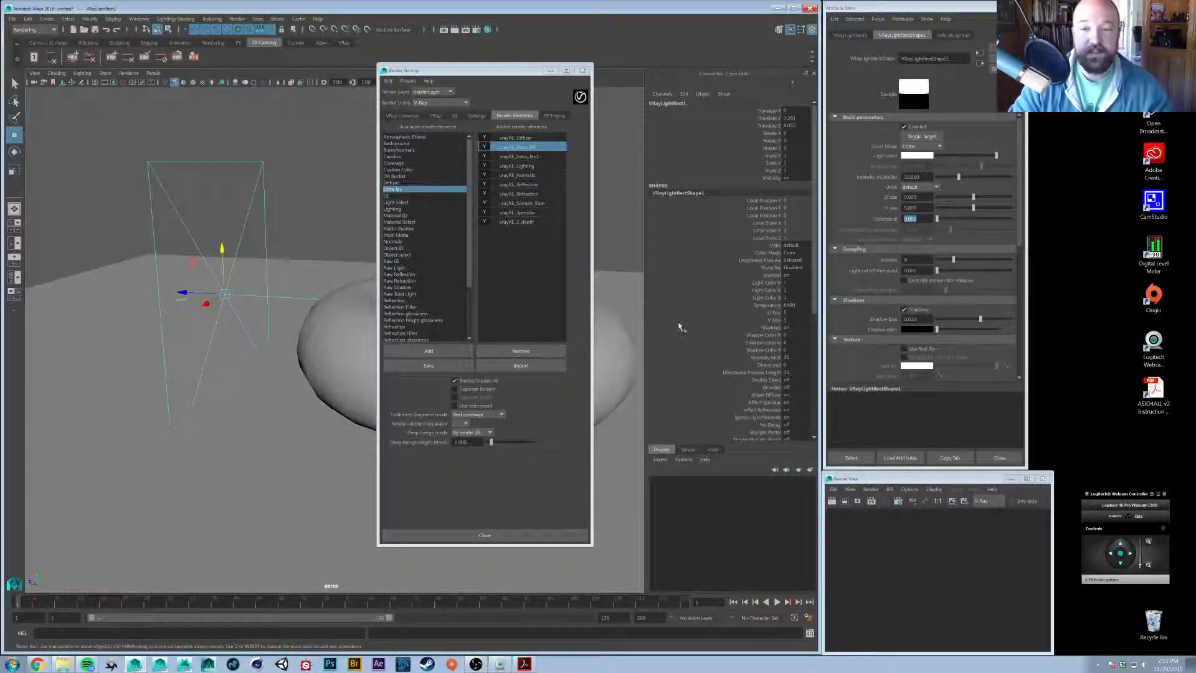
pyautogui.scroll(-5, 891, 315)
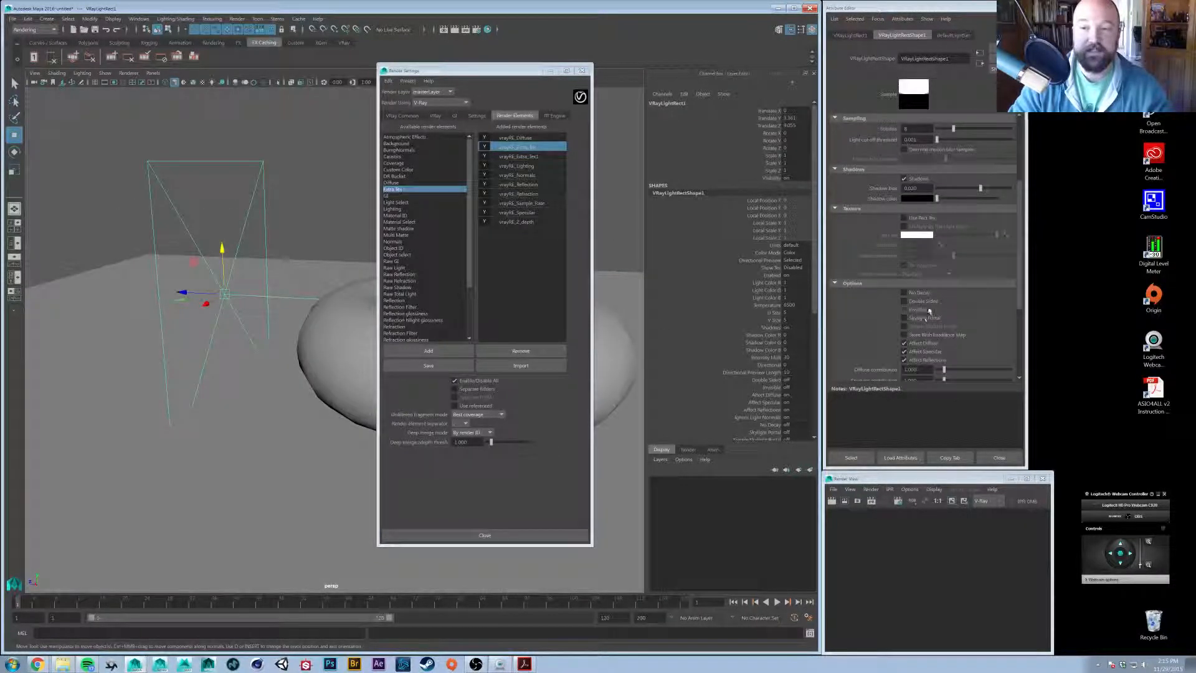
pyautogui.click(914, 310)
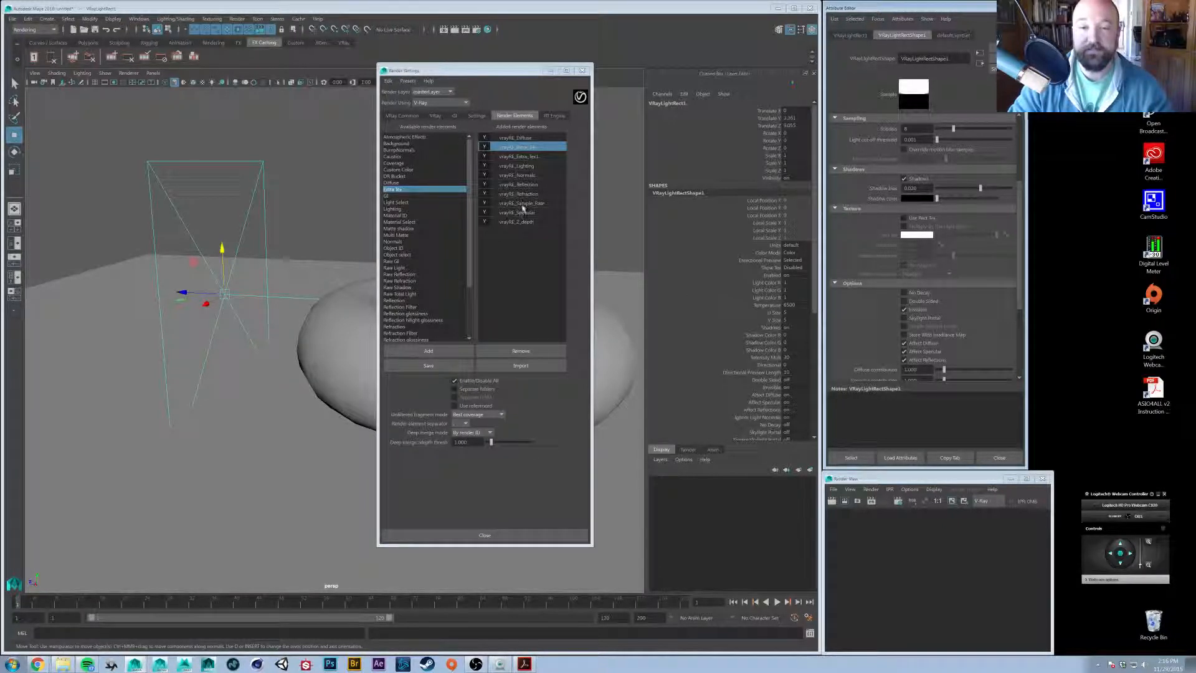
# Review the VRay Dirt settings of the first Extra Tex element and open the second Extra Tex element's attributes
pyautogui.click(527, 147)
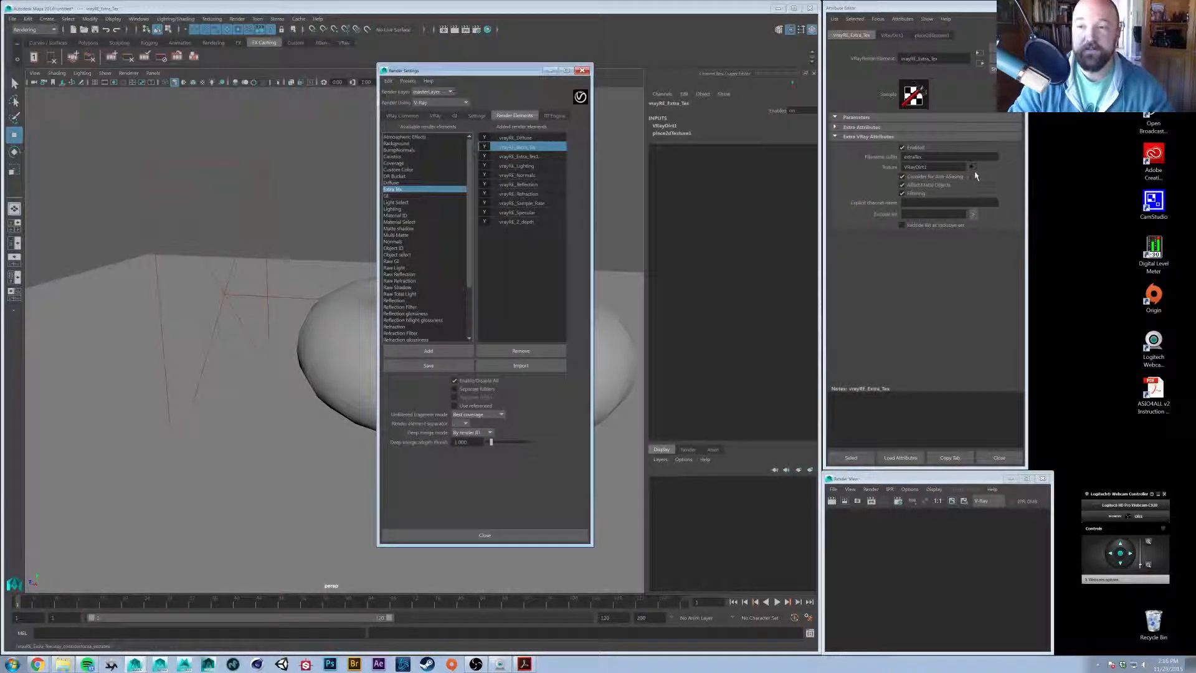
pyautogui.click(972, 167)
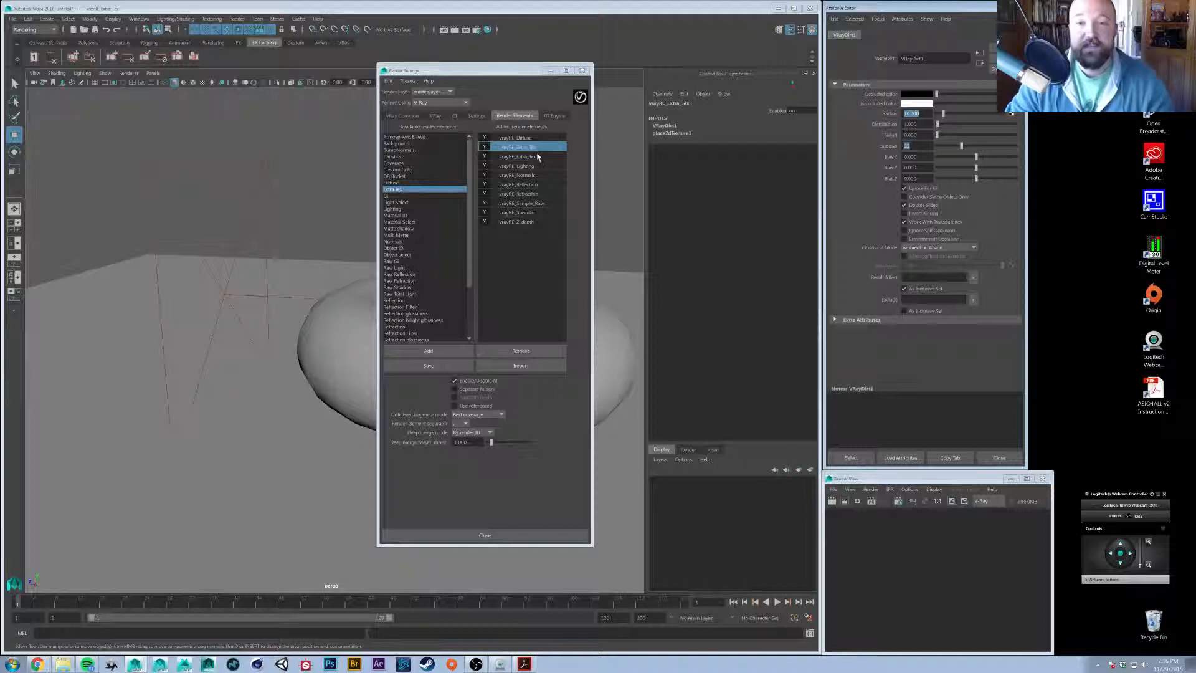
pyautogui.click(260, 212)
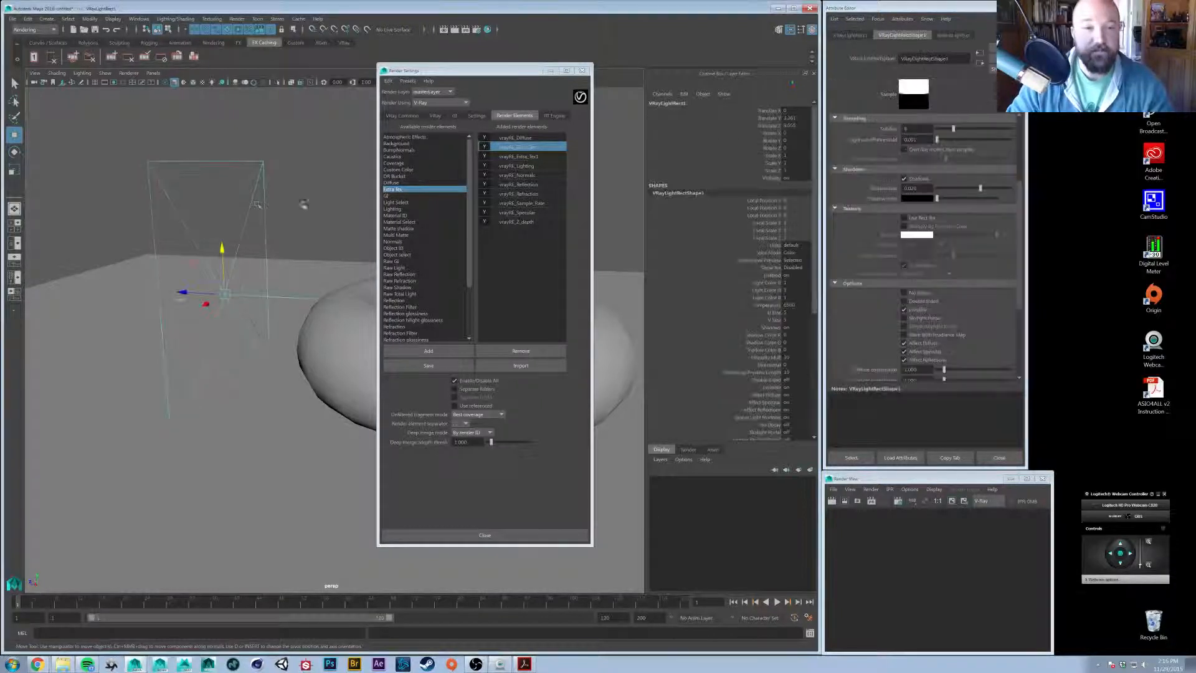
pyautogui.click(538, 156)
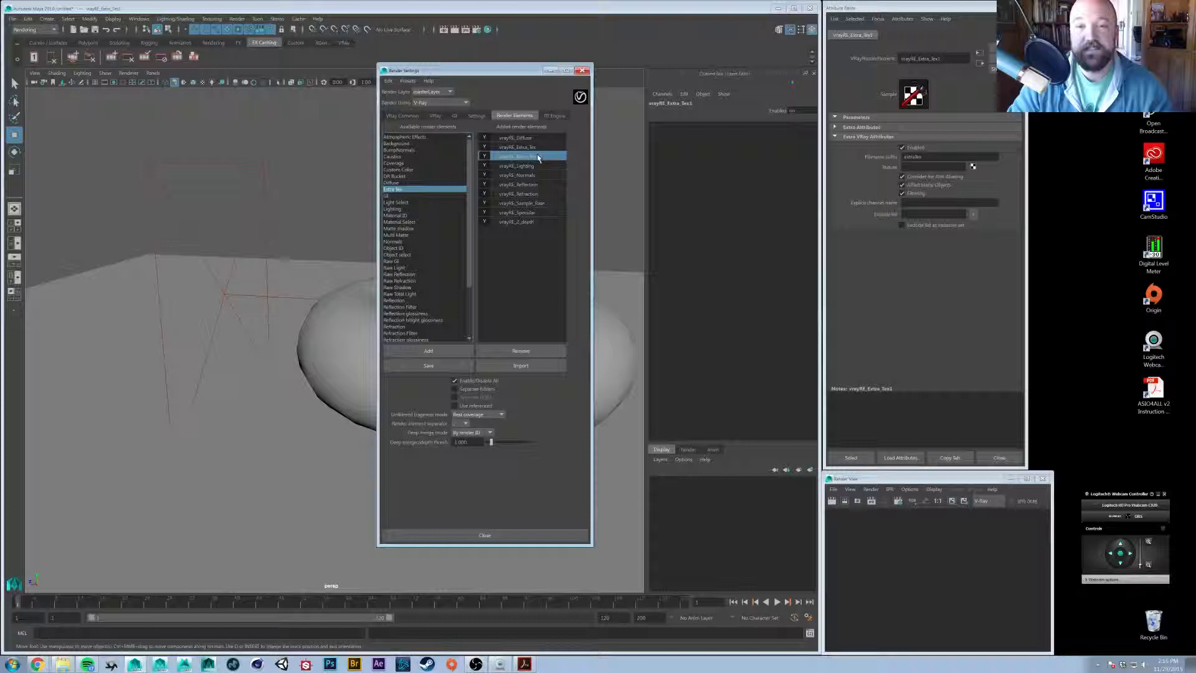
# Assign a VRay Fresnel texture to the second Extra Tex render element and check its IOR attribute
pyautogui.click(973, 167)
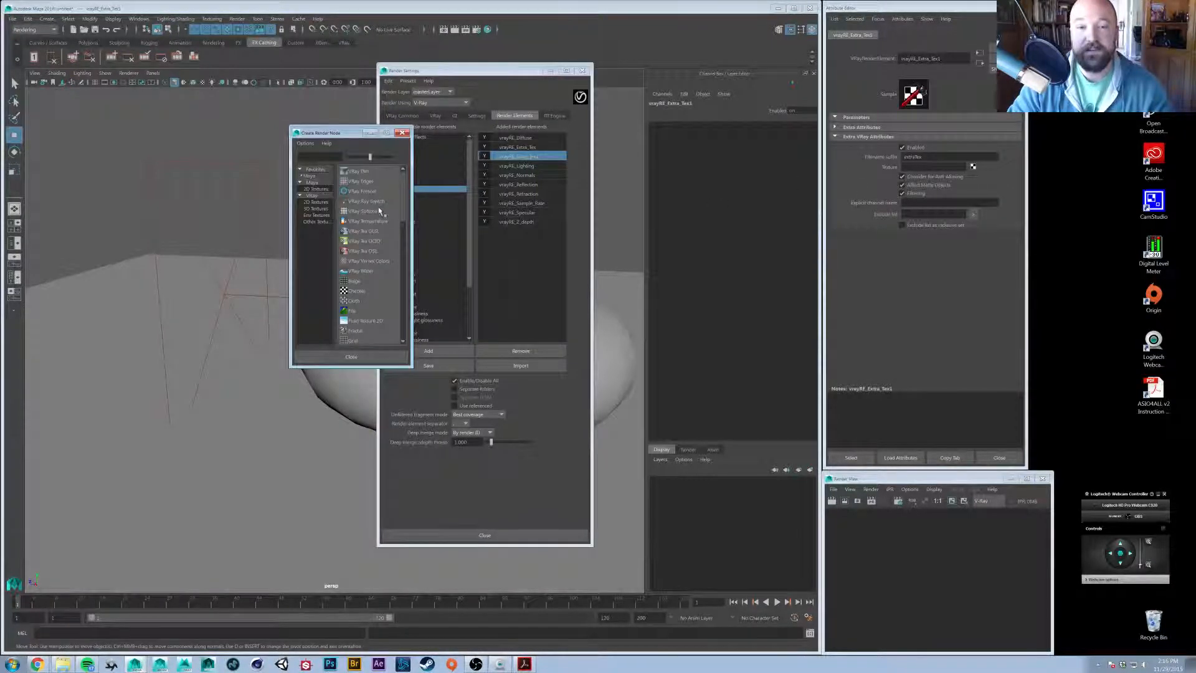
pyautogui.click(364, 192)
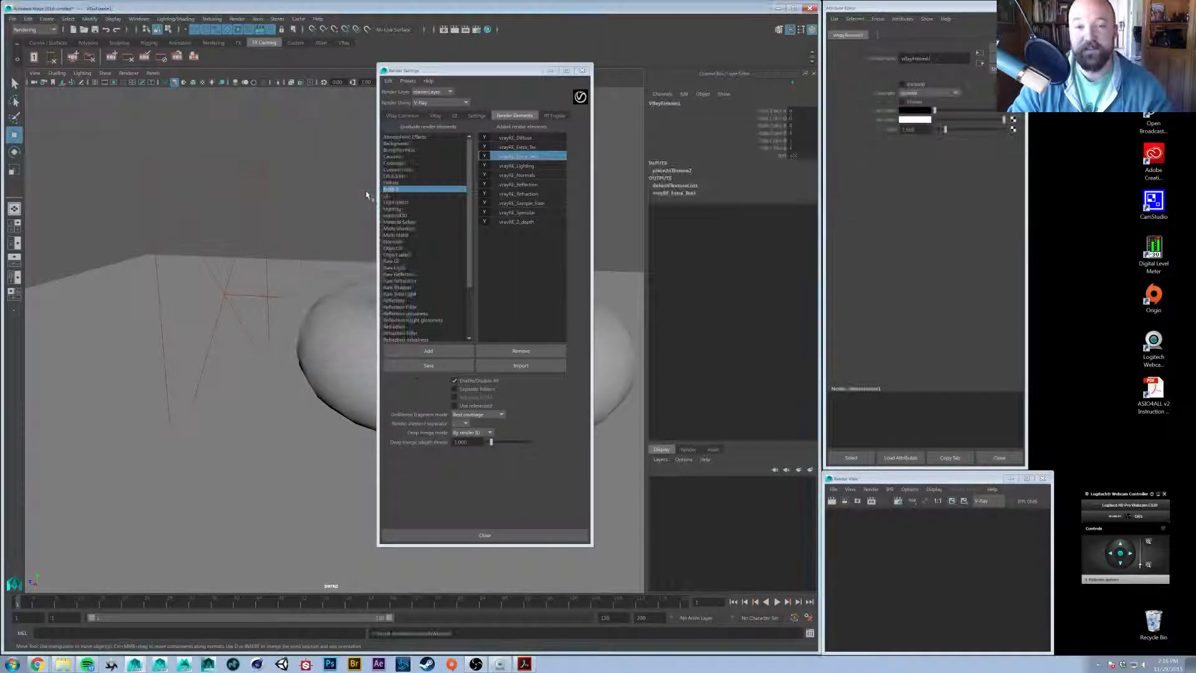
pyautogui.doubleClick(907, 129)
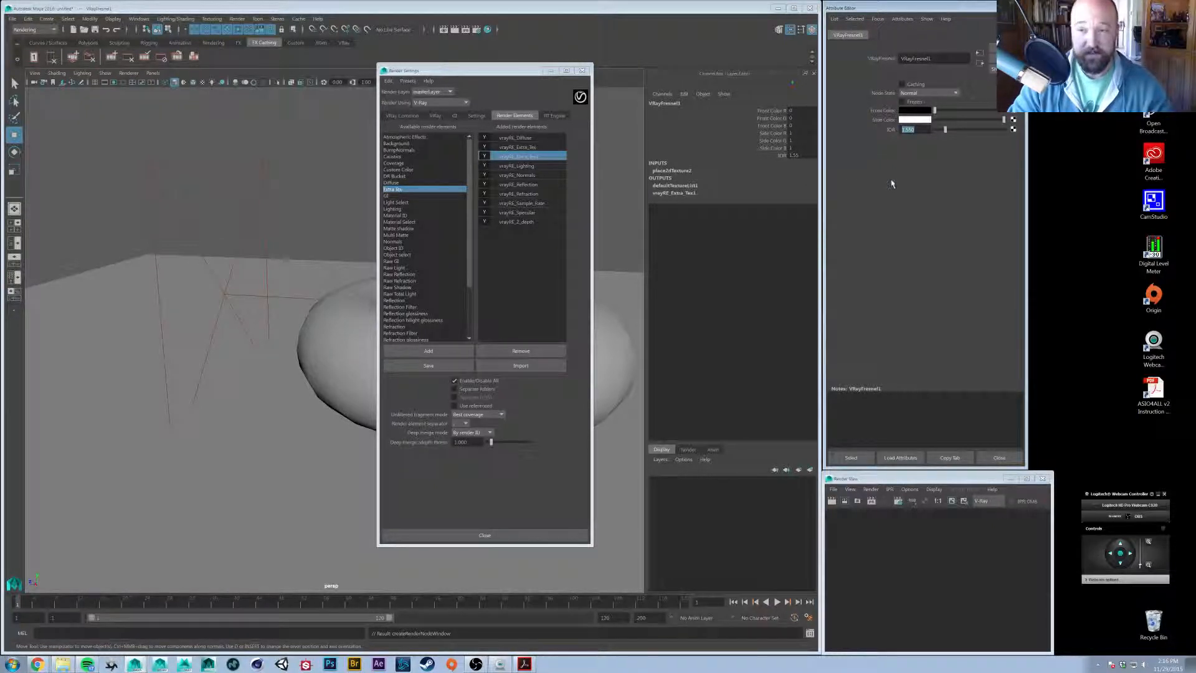
pyautogui.moveTo(480, 76); pyautogui.dragTo(520, 88)
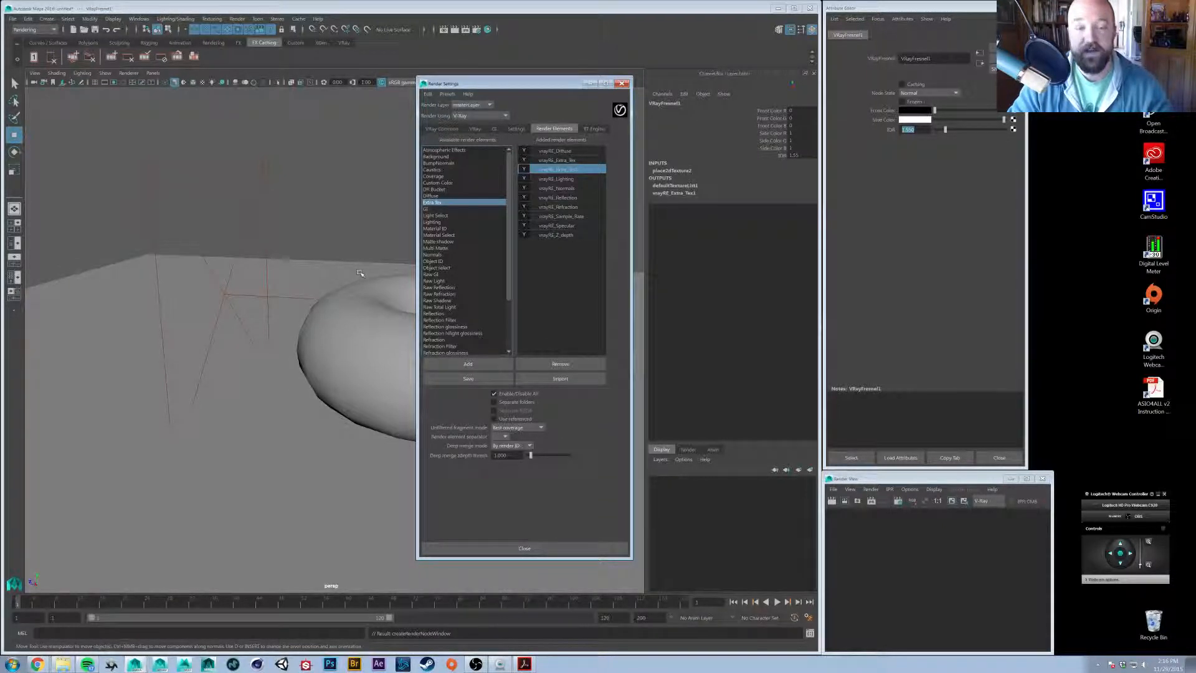
pyautogui.keyDown('alt'); pyautogui.moveTo(361, 283); pyautogui.dragTo(342, 342); pyautogui.keyUp('alt')
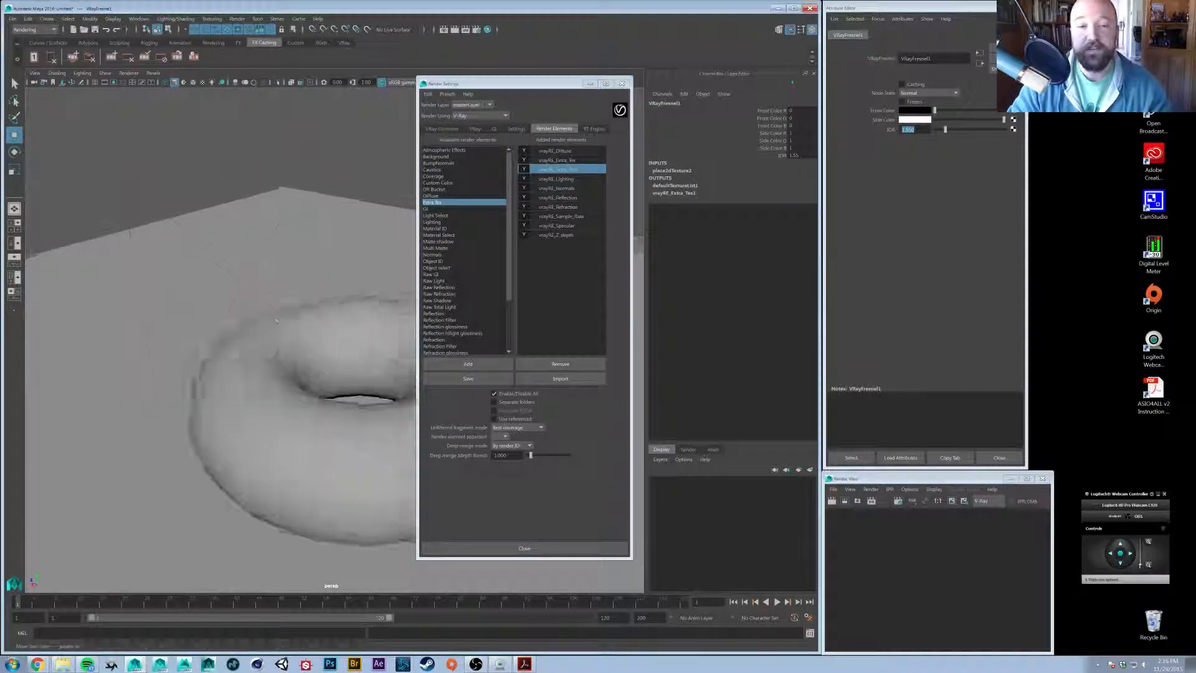
pyautogui.keyDown('alt'); pyautogui.moveTo(342, 342); pyautogui.dragTo(324, 322, button='right'); pyautogui.keyUp('alt')
pyautogui.moveTo(325, 322)
pyautogui.keyDown('alt'); pyautogui.mouseDown()
pyautogui.moveTo(254, 327)
pyautogui.moveTo(319, 322)
pyautogui.mouseUp(); pyautogui.keyUp('alt')
pyautogui.keyDown('alt'); pyautogui.moveTo(319, 321); pyautogui.dragTo(348, 325, button='right'); pyautogui.keyUp('alt')
pyautogui.click(563, 299)
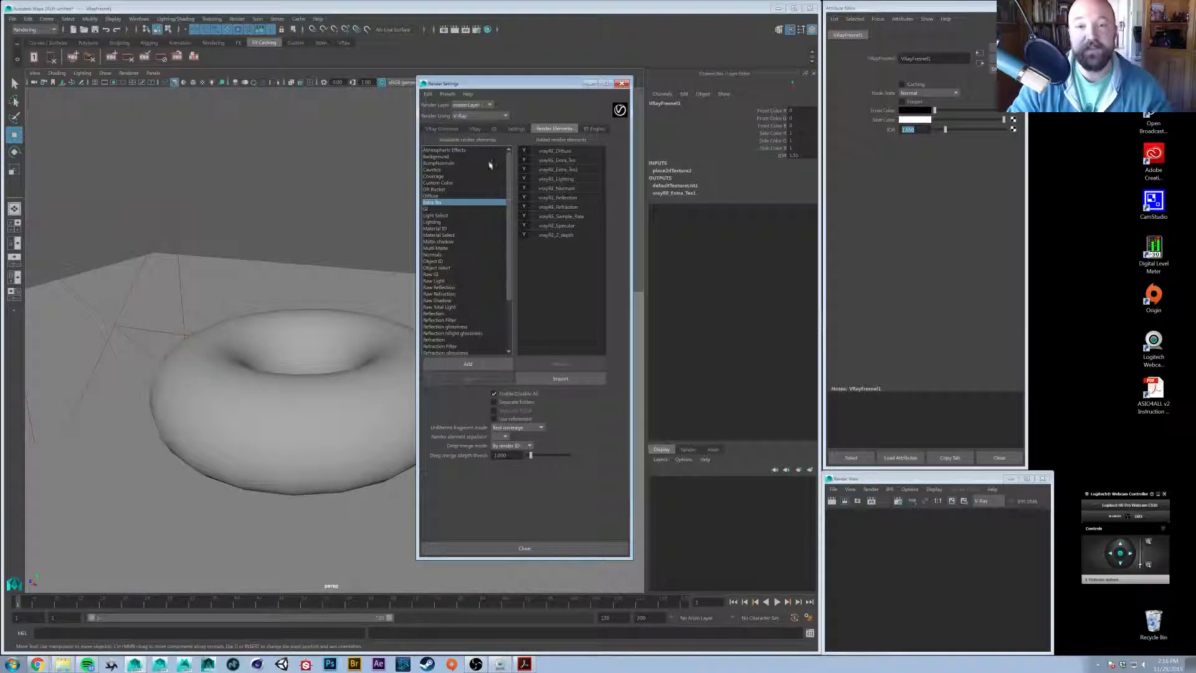
# Set the image output's file name prefix to %s/%l/%s_%l in the common V-Ray render settings
pyautogui.click(476, 129)
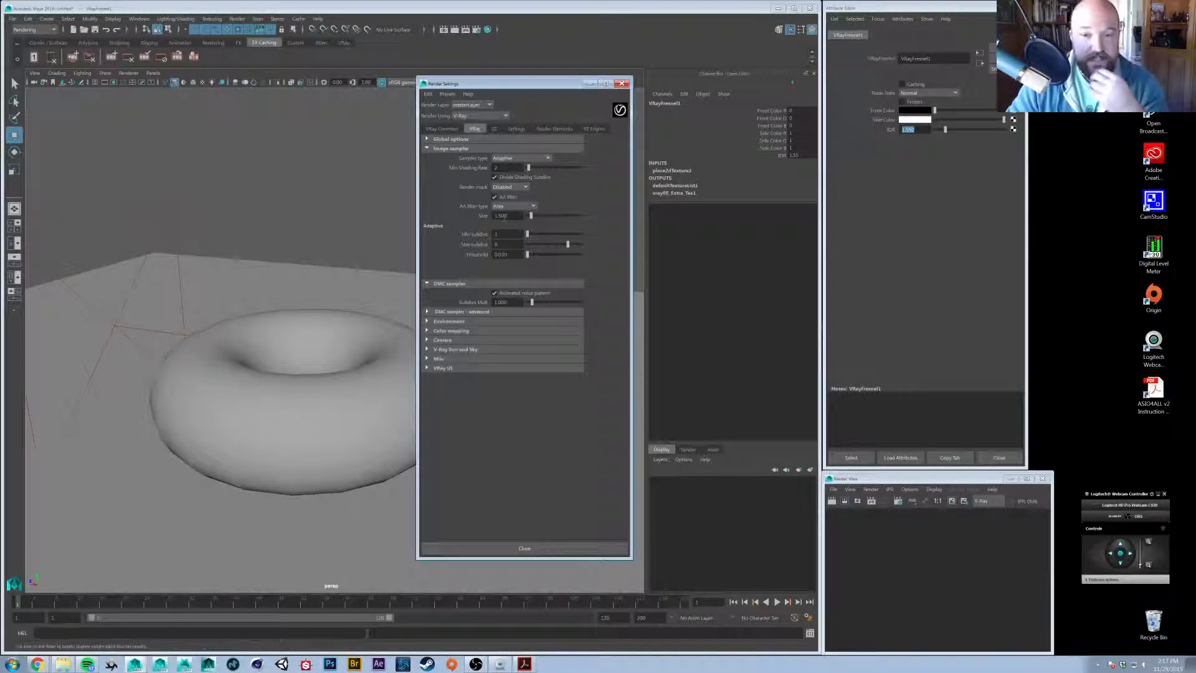
pyautogui.click(450, 128)
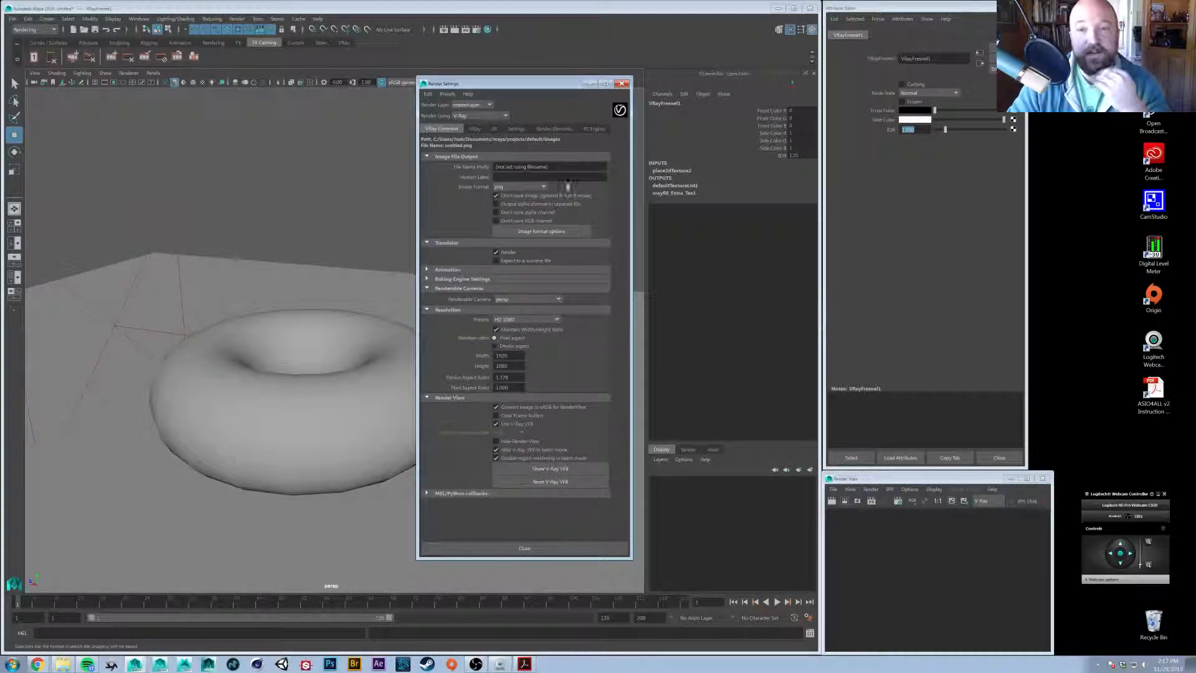
pyautogui.click(547, 167)
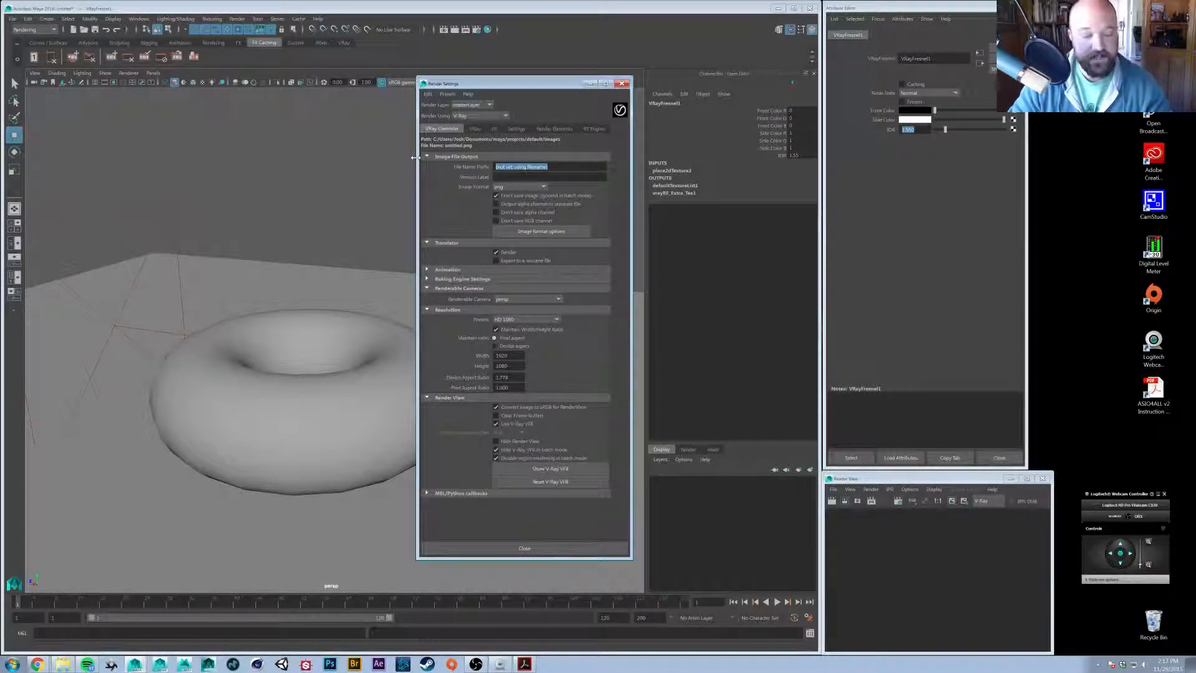
pyautogui.write('%')
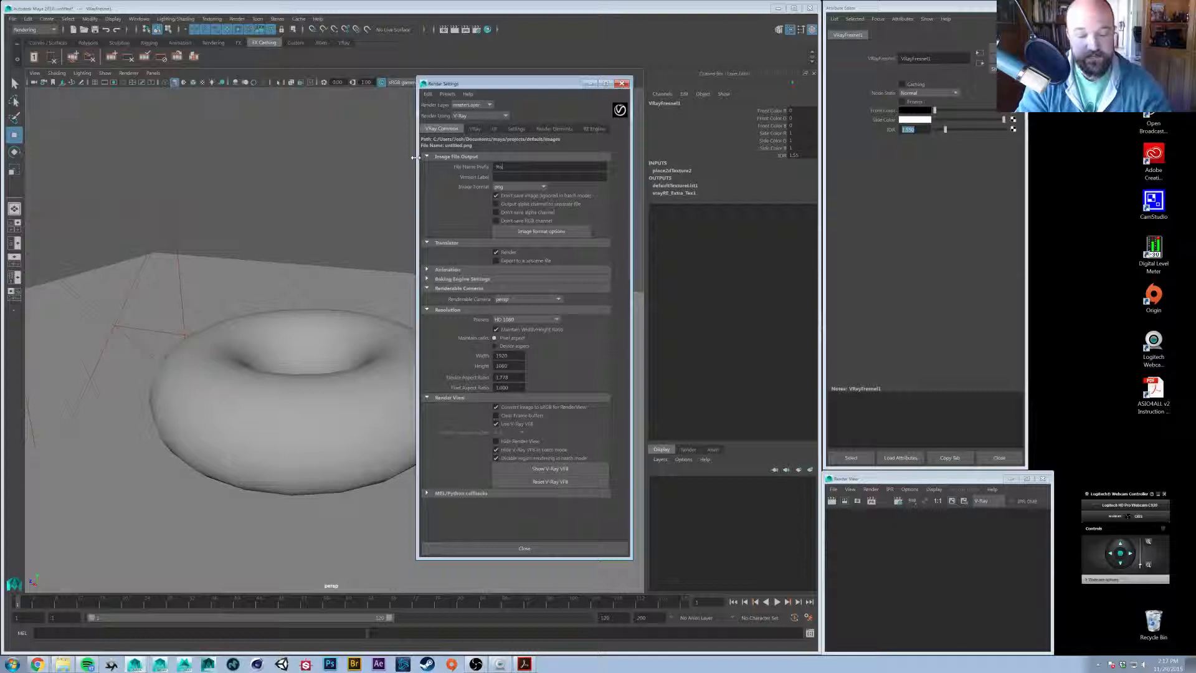
pyautogui.write('s/%l')
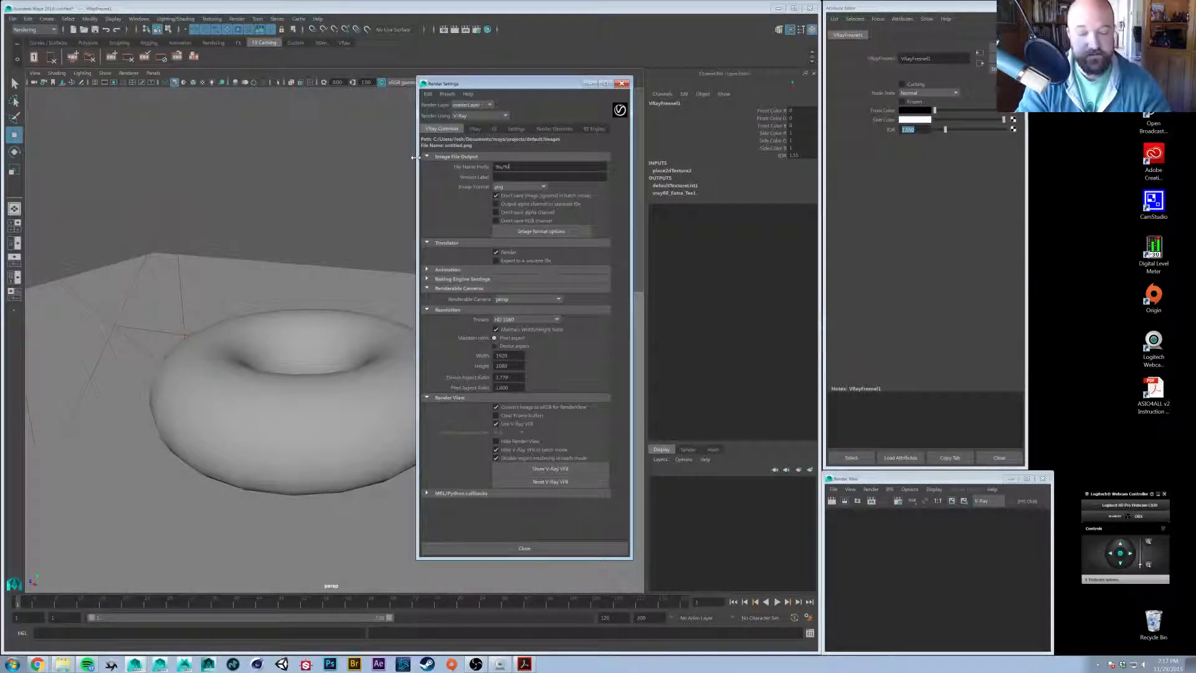
pyautogui.write('/%s')
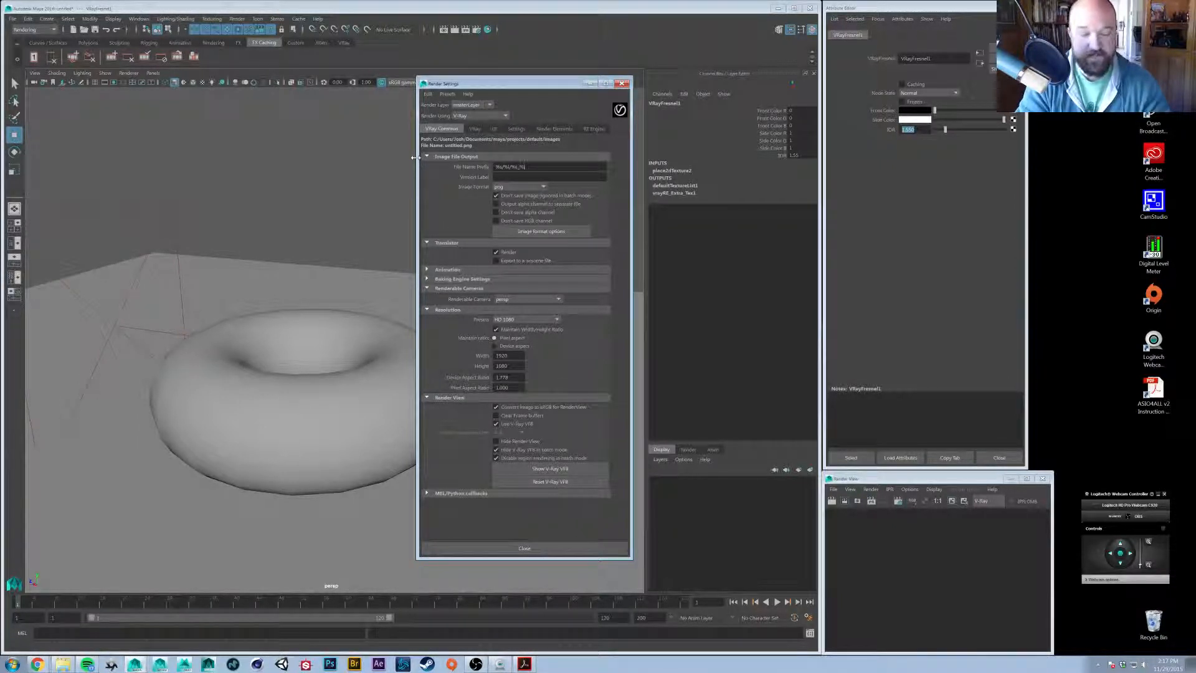
pyautogui.write('_%l')
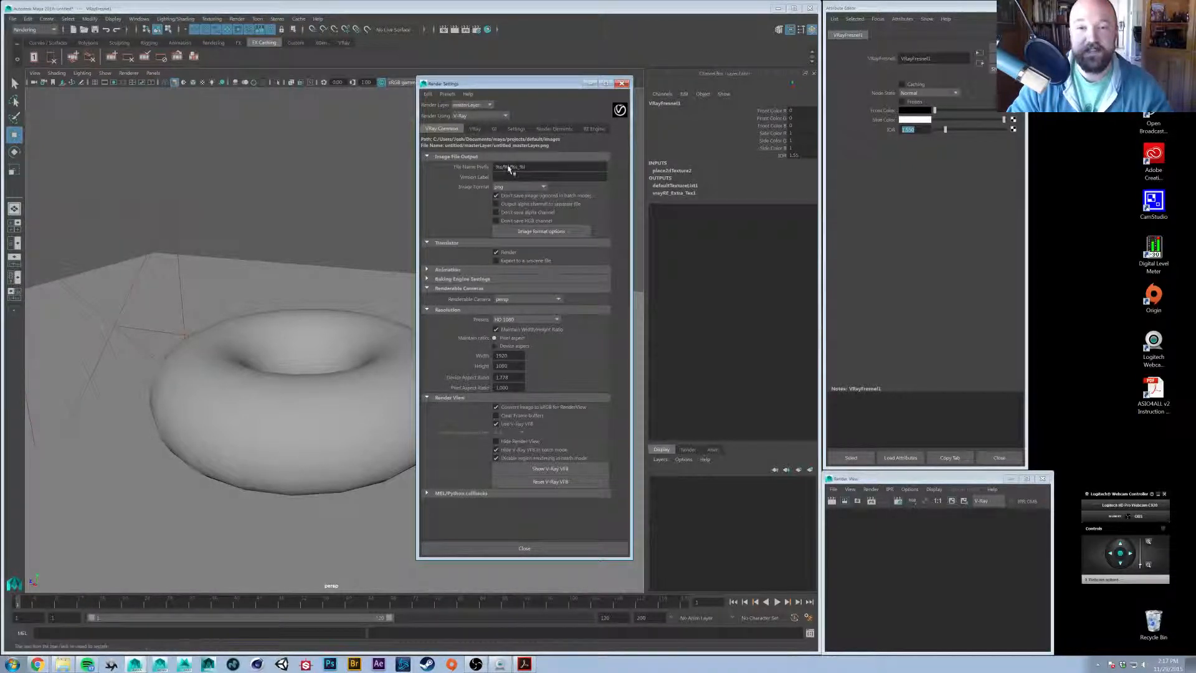
# Show the scene's render layers, compare them with the file name prefix, and review the other V-Ray render settings
pyautogui.click(698, 450)
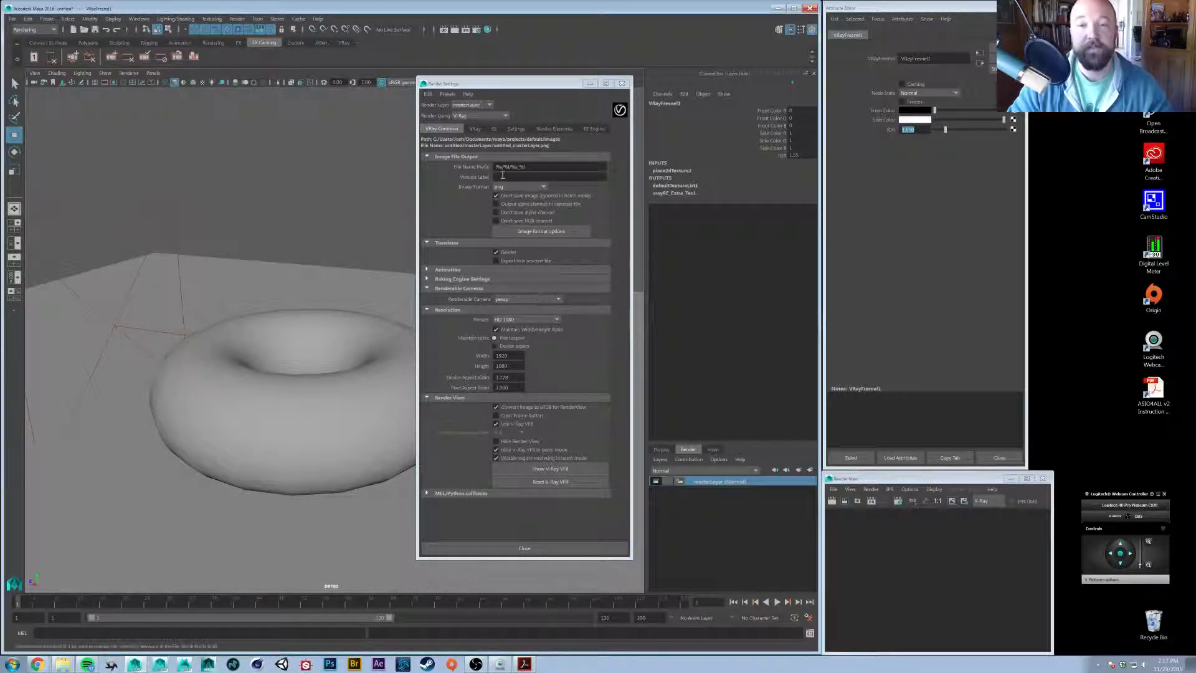
pyautogui.moveTo(548, 168); pyautogui.dragTo(463, 171)
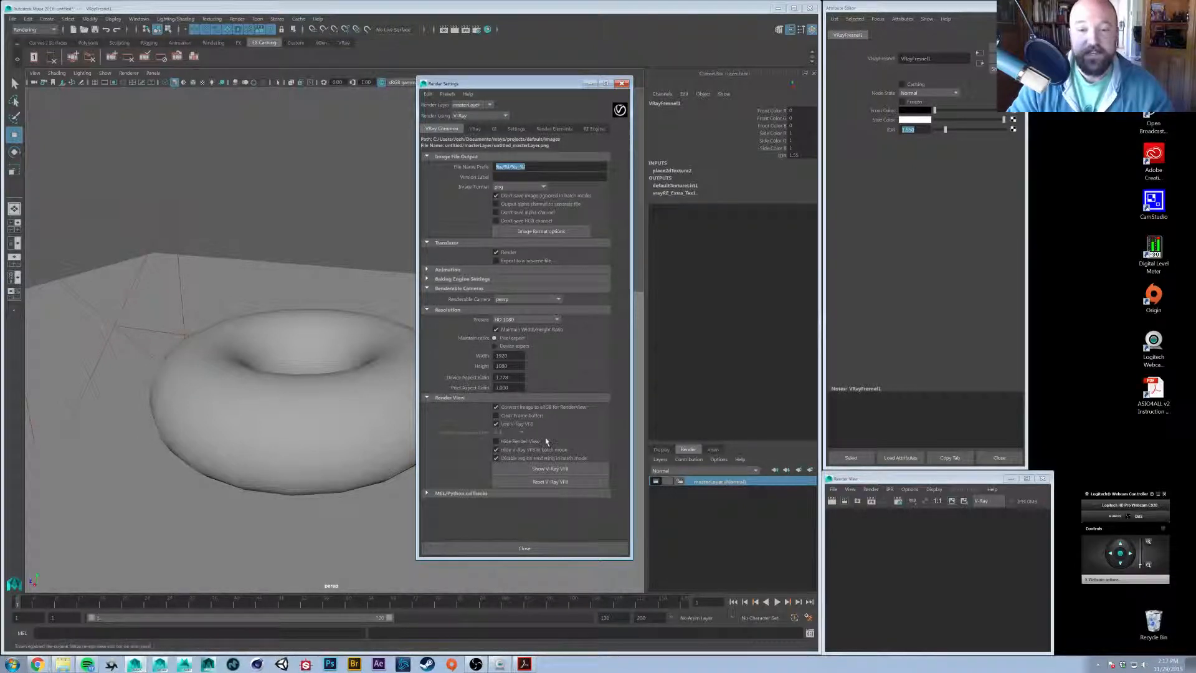
pyautogui.click(475, 128)
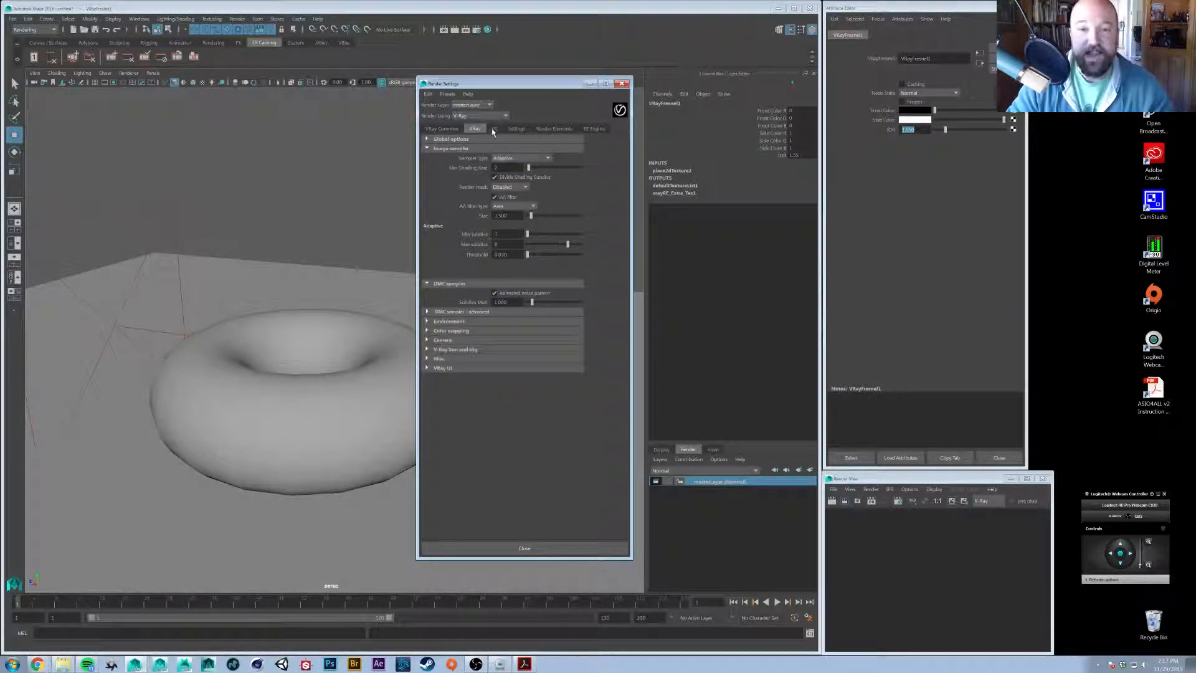
pyautogui.click(493, 129)
pyautogui.click(440, 129)
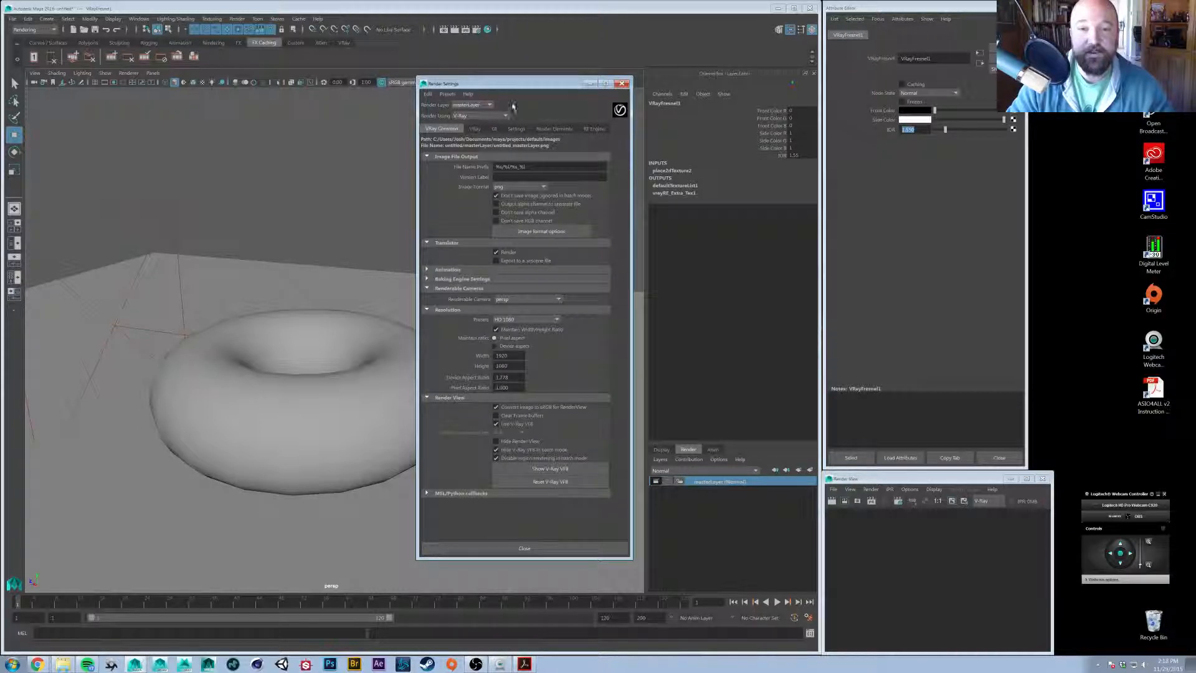
# Save the current render settings as a preset named Basic_Vray_Render_Settings
pyautogui.click(452, 96)
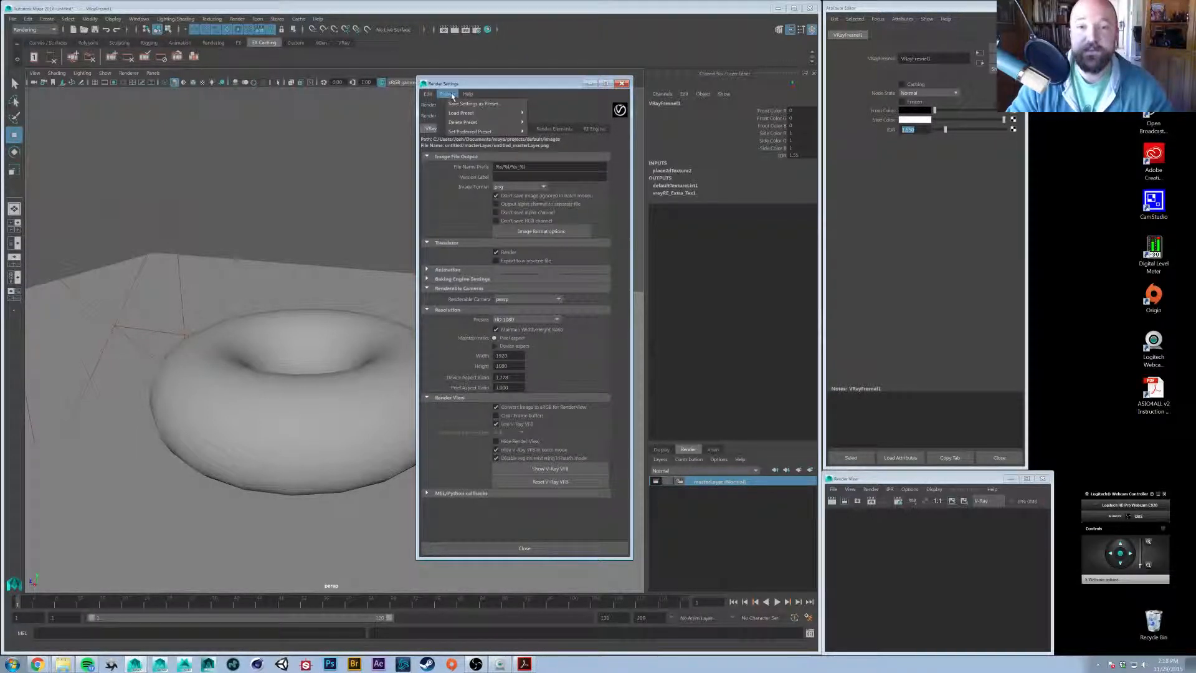
pyautogui.click(447, 97)
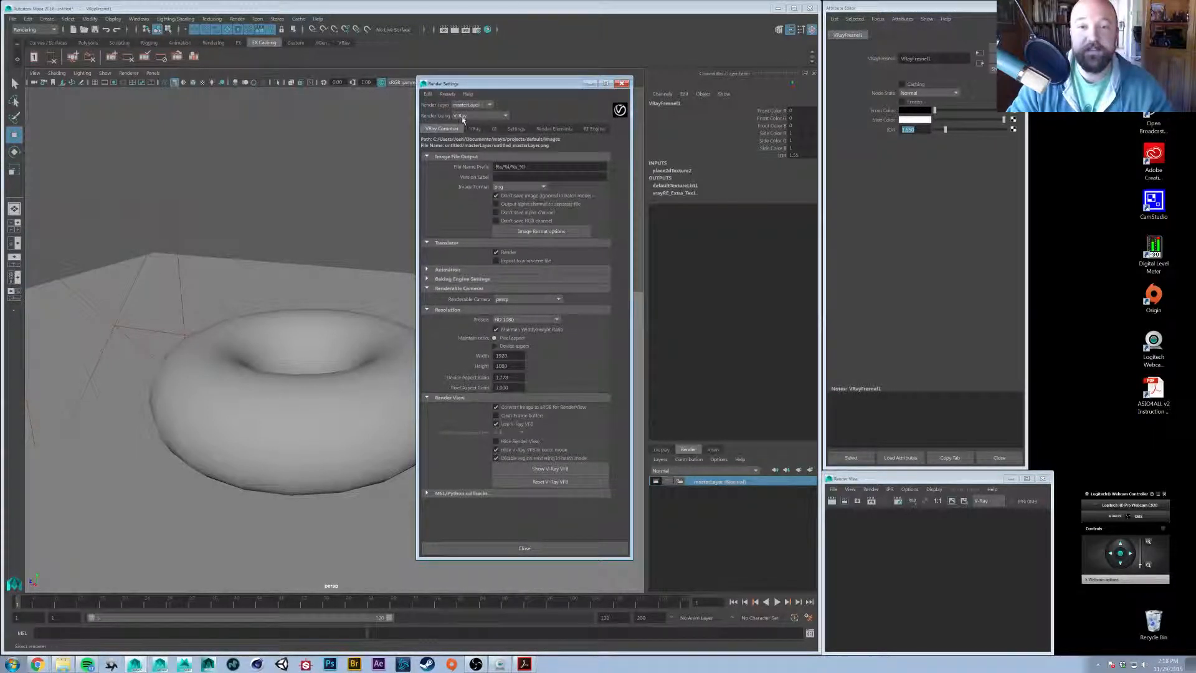
pyautogui.click(447, 99)
pyautogui.click(464, 114)
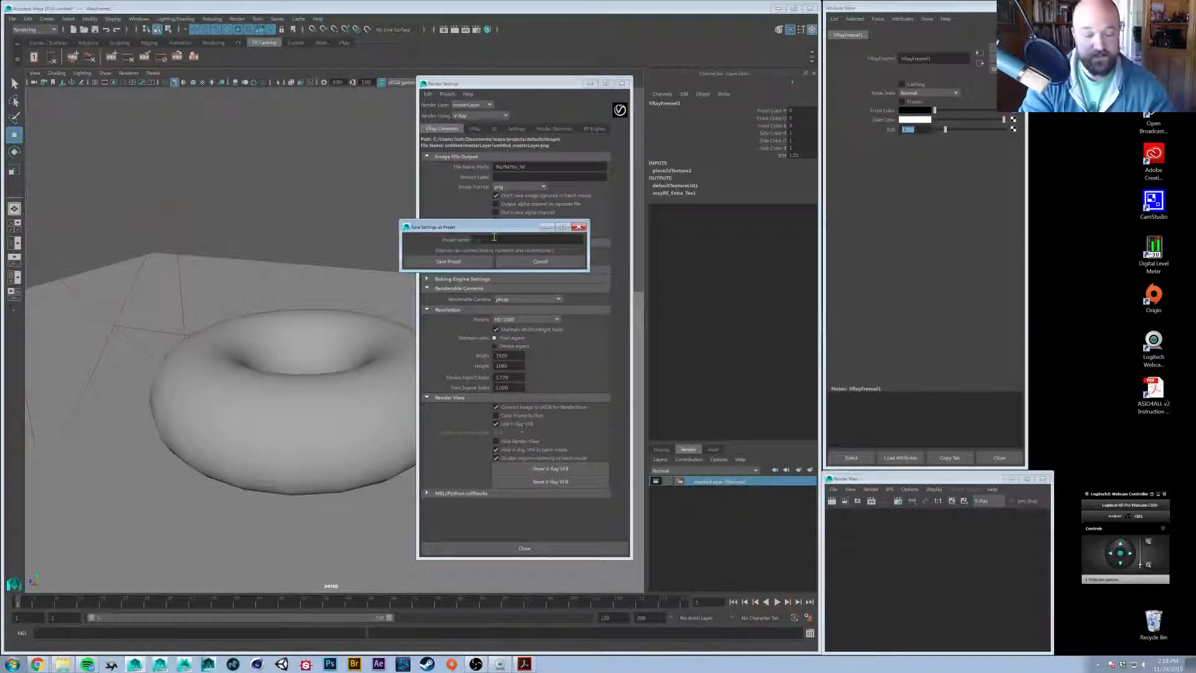
pyautogui.write('Basic_VRay')
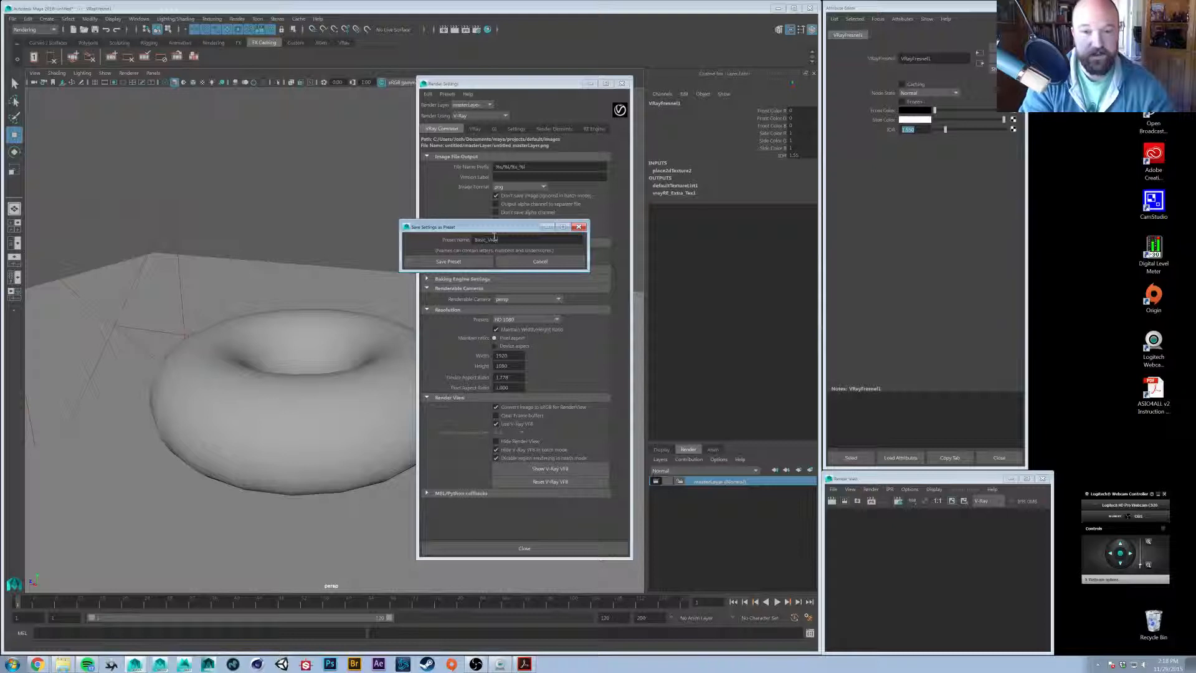
pyautogui.write('_Render')
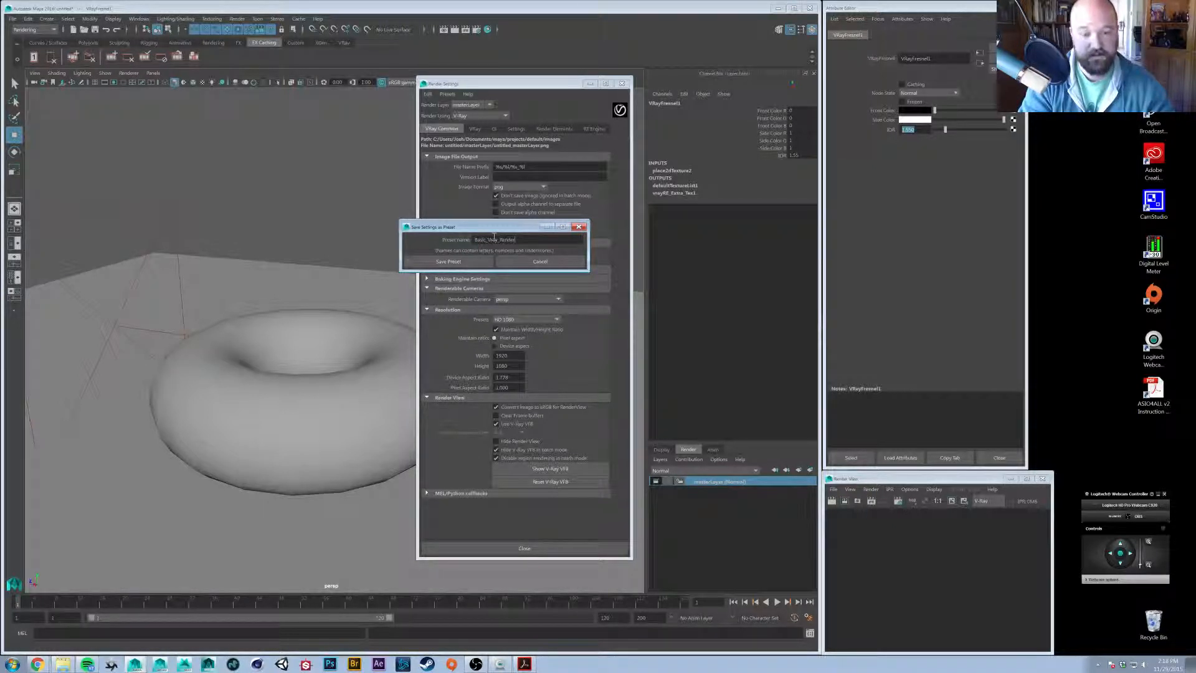
pyautogui.write('_Settings')
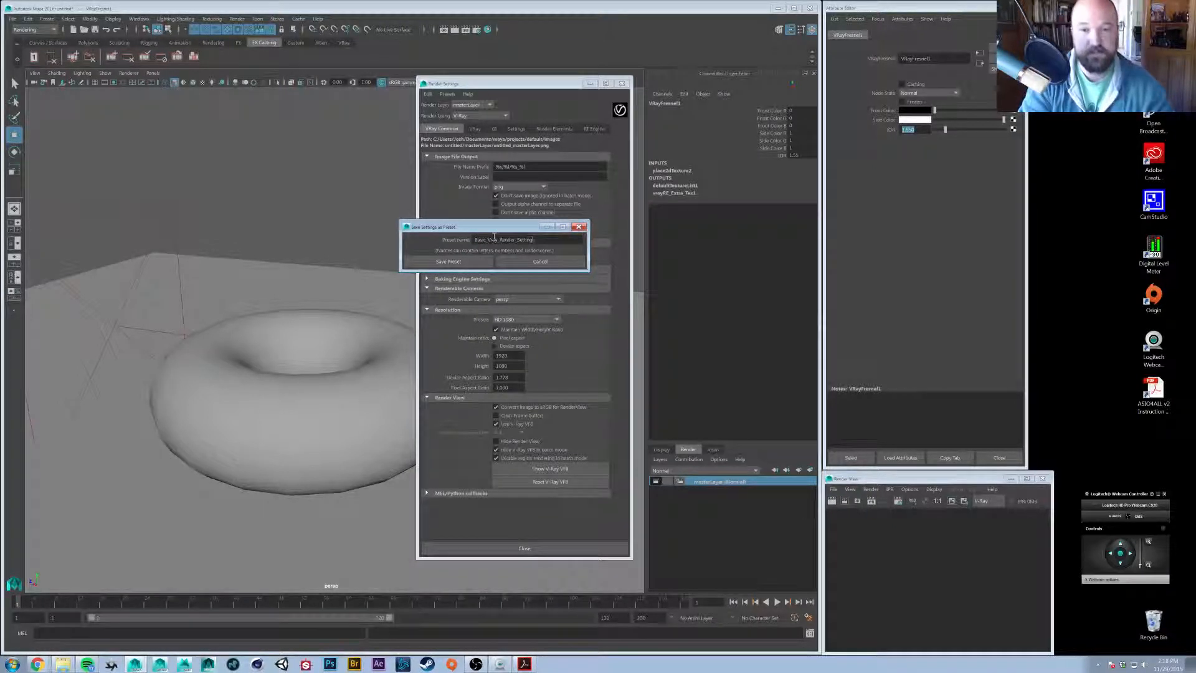
pyautogui.click(471, 262)
# Compare the presets available to load for V-Ray and for Maya Software, returning the renderer to V-Ray
pyautogui.click(447, 94)
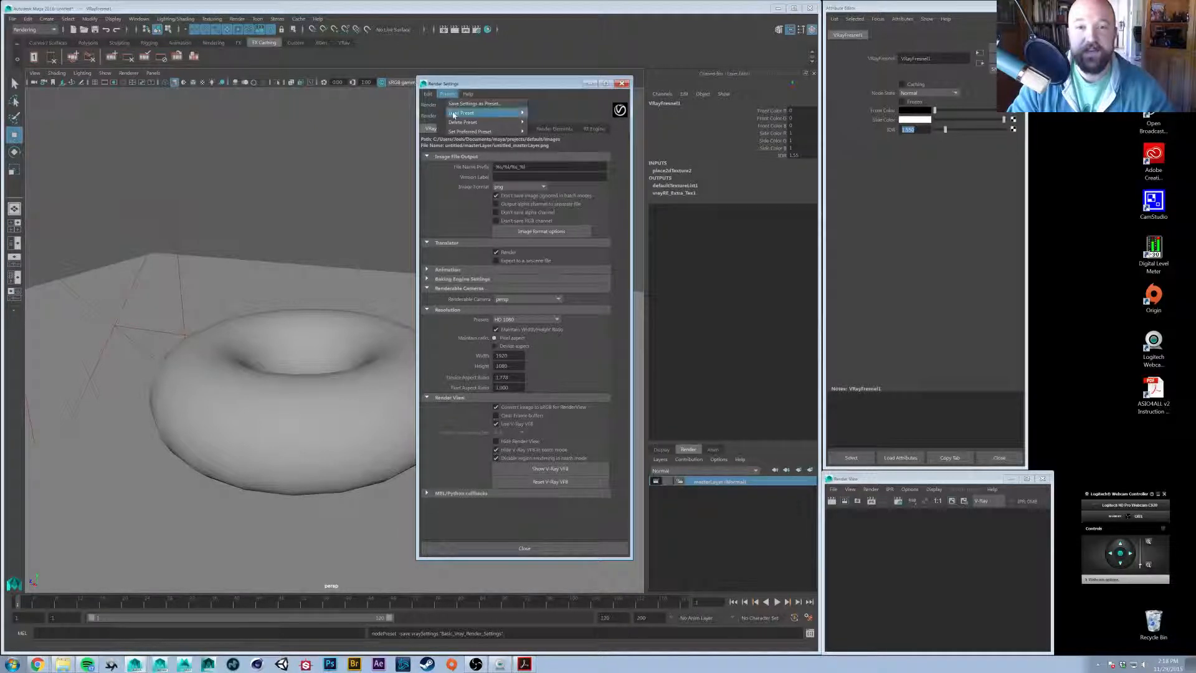
pyautogui.moveTo(466, 113)
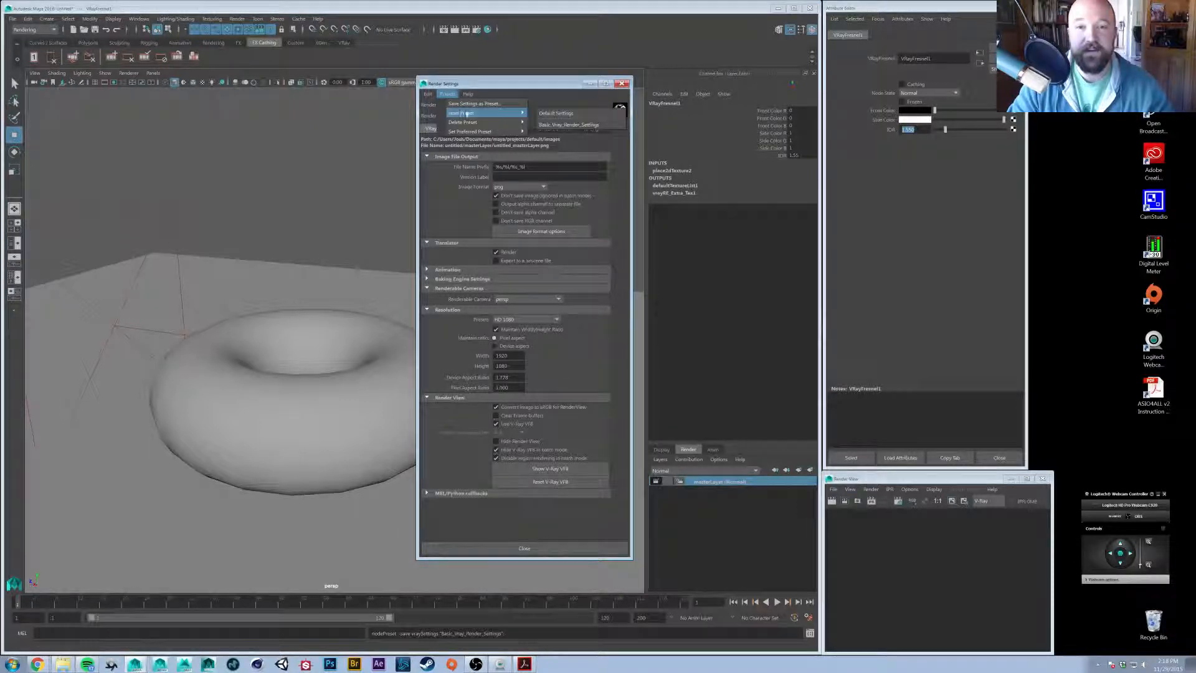
pyautogui.click(575, 125)
pyautogui.click(478, 115)
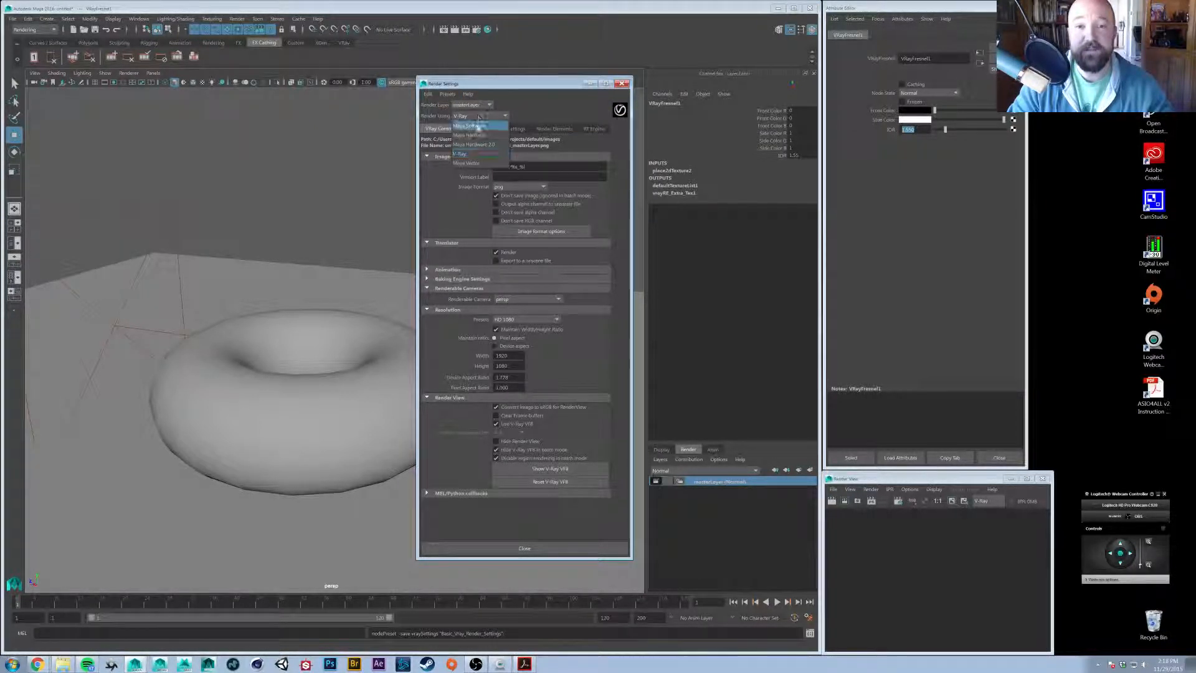
pyautogui.click(478, 125)
pyautogui.click(447, 94)
pyautogui.moveTo(473, 113)
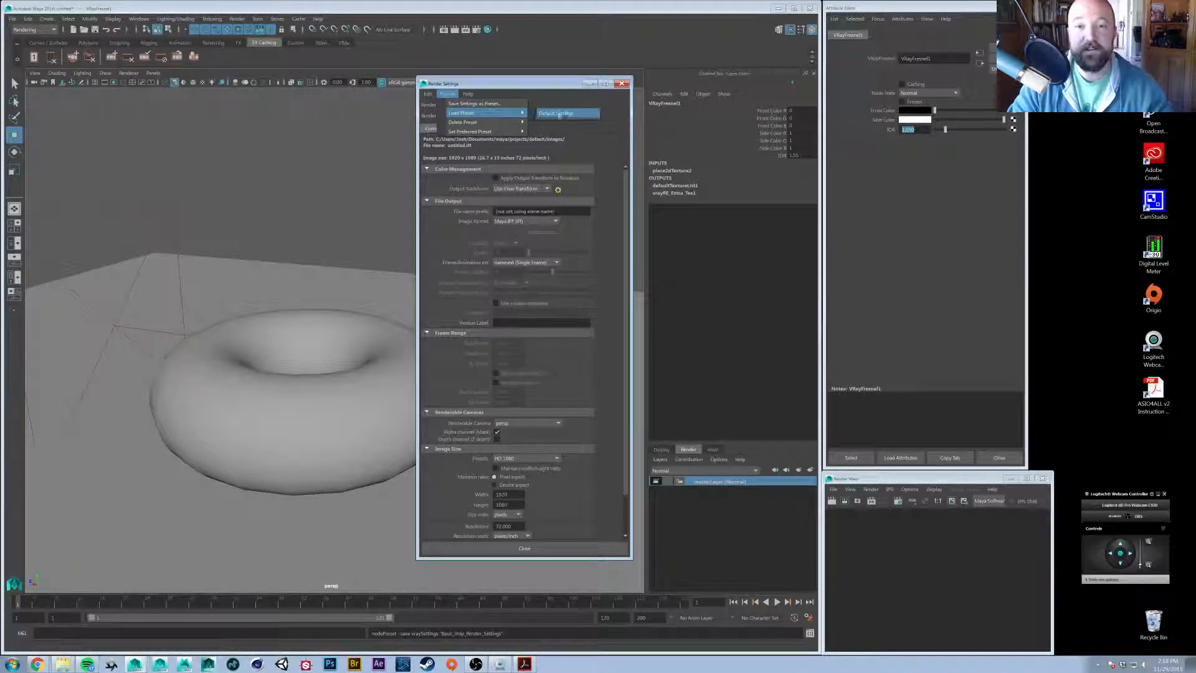
pyautogui.click(545, 98)
pyautogui.click(480, 116)
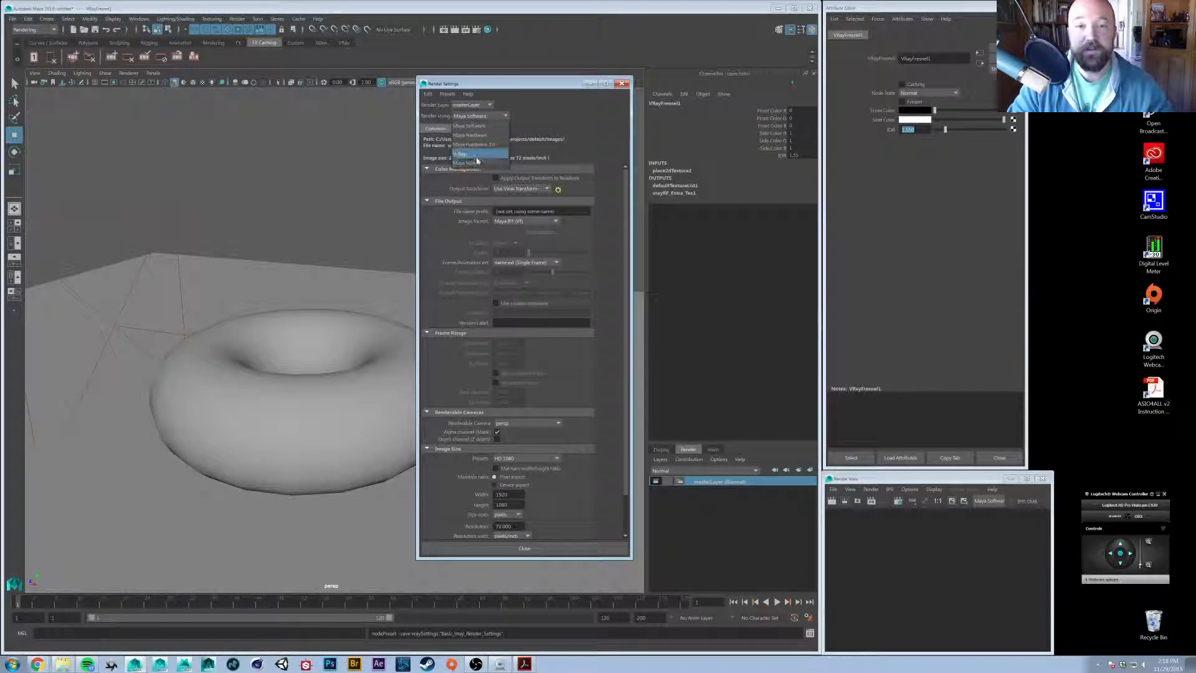
pyautogui.click(476, 156)
pyautogui.click(447, 94)
pyautogui.moveTo(486, 113)
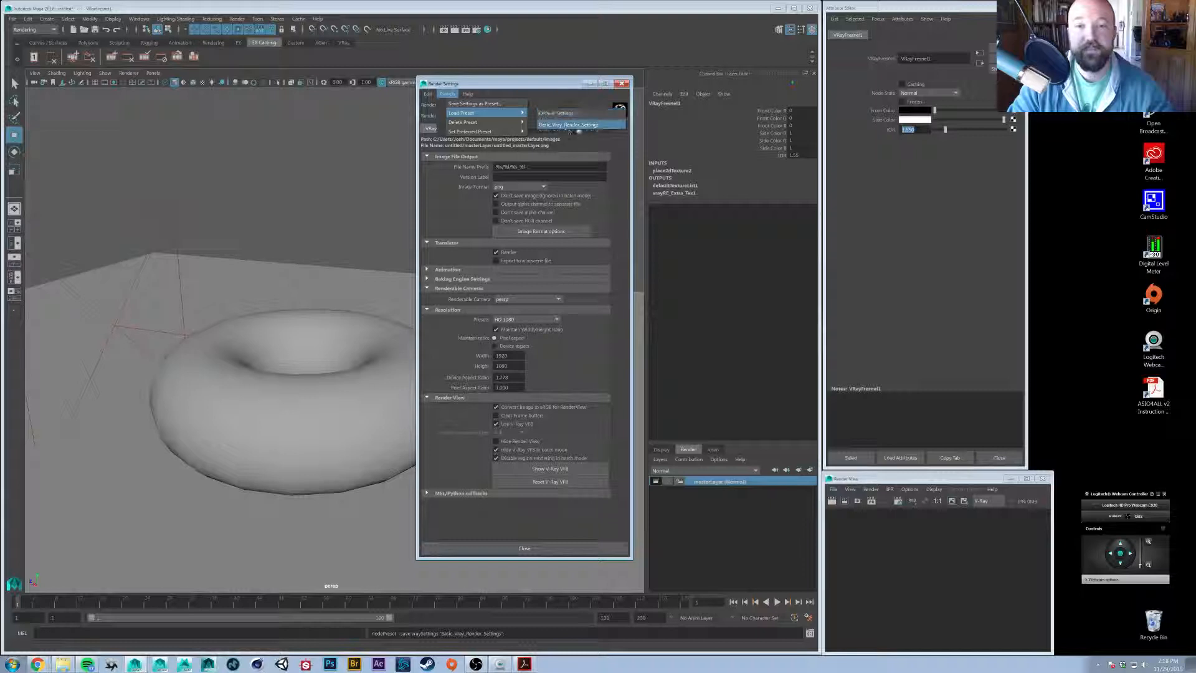
pyautogui.click(568, 124)
# Close the render settings and move the rect light higher and farther away from the torus
pyautogui.moveTo(540, 88); pyautogui.dragTo(531, 92)
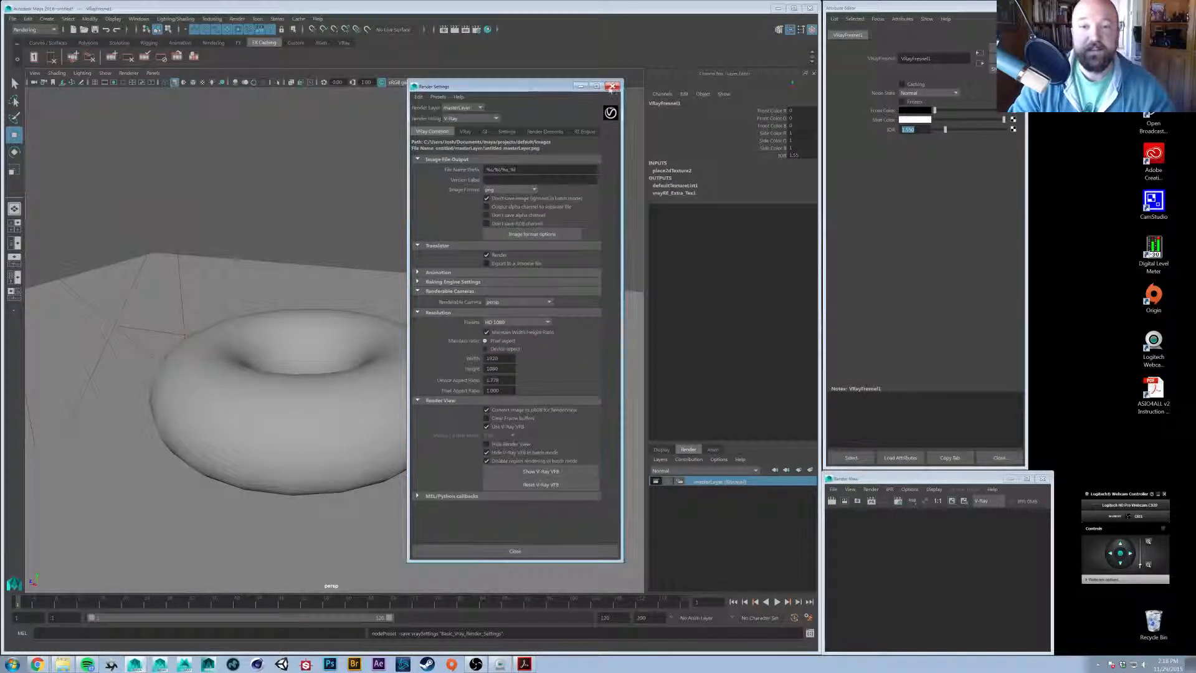
pyautogui.click(612, 88)
pyautogui.click(531, 230)
pyautogui.keyDown('alt'); pyautogui.moveTo(531, 232); pyautogui.dragTo(523, 234); pyautogui.keyUp('alt')
pyautogui.keyDown('alt'); pyautogui.moveTo(523, 249); pyautogui.dragTo(441, 270, button='right'); pyautogui.keyUp('alt')
pyautogui.keyDown('alt'); pyautogui.moveTo(440, 271); pyautogui.dragTo(469, 240); pyautogui.keyUp('alt')
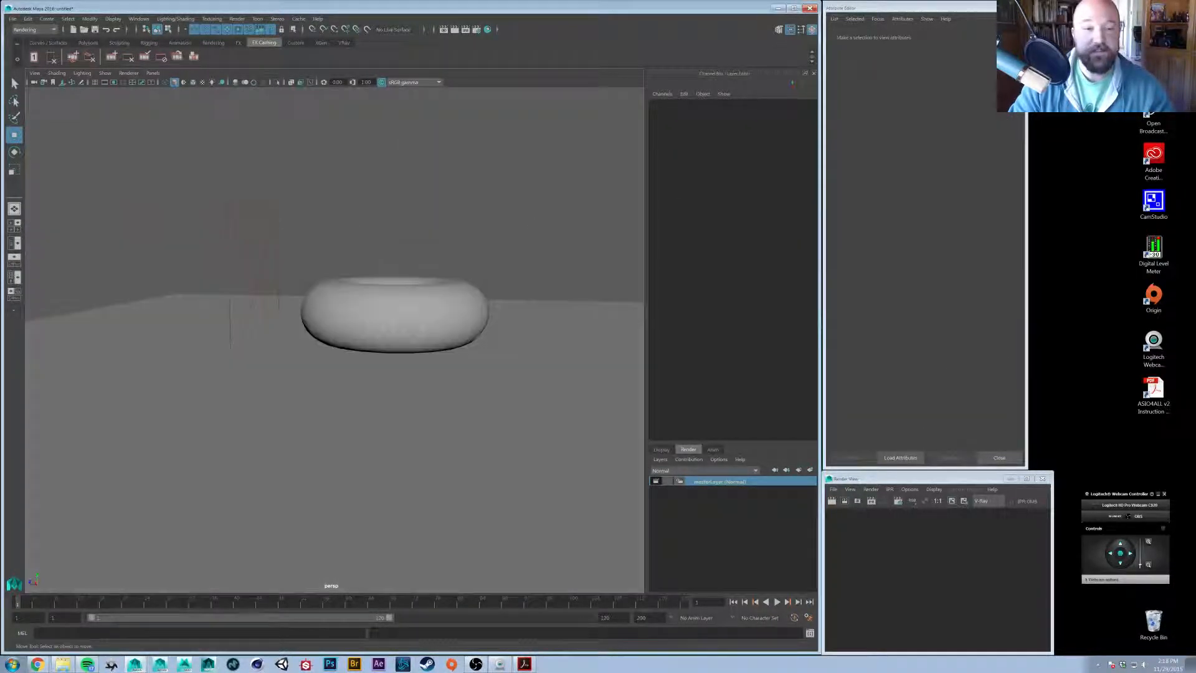
pyautogui.click(275, 249)
pyautogui.moveTo(254, 242); pyautogui.dragTo(254, 167)
pyautogui.moveTo(212, 213); pyautogui.dragTo(159, 214)
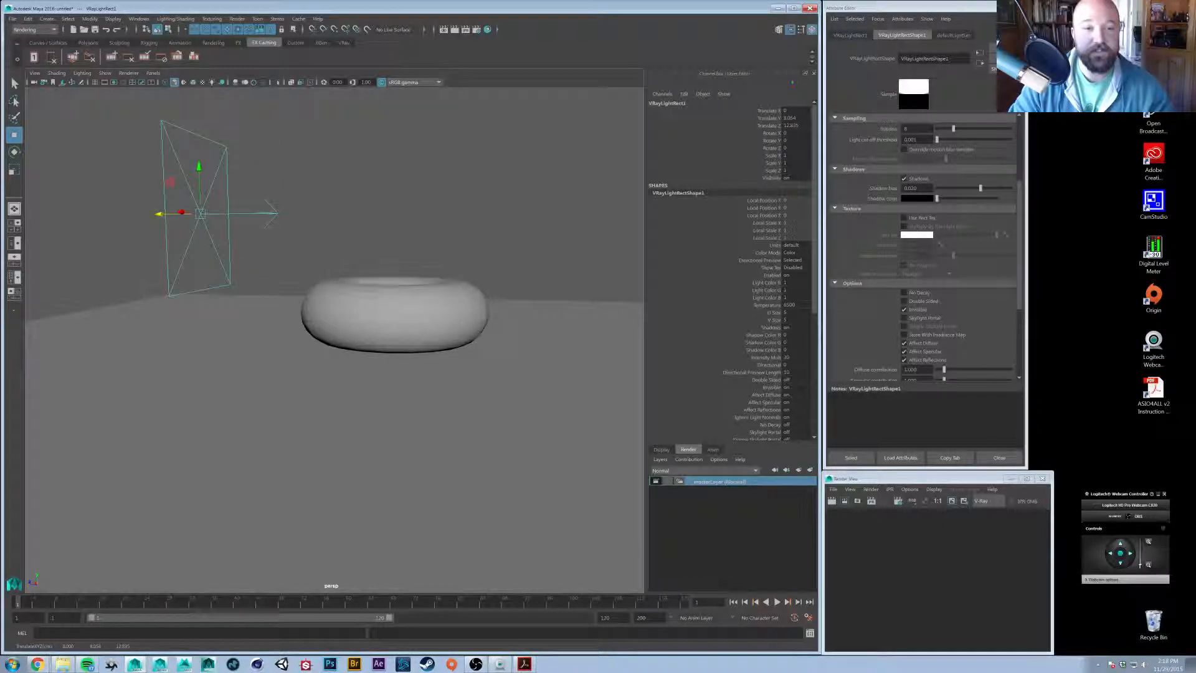
pyautogui.moveTo(197, 167); pyautogui.dragTo(197, 140)
# Rotate the rect light about its X axis to tilt it down toward the torus
pyautogui.keyDown('alt'); pyautogui.moveTo(423, 268); pyautogui.dragTo(411, 322); pyautogui.keyUp('alt')
pyautogui.keyDown('alt'); pyautogui.moveTo(410, 322); pyautogui.dragTo(358, 328, button='right'); pyautogui.keyUp('alt')
pyautogui.moveTo(358, 329)
pyautogui.keyDown('alt'); pyautogui.mouseDown()
pyautogui.moveTo(356, 350)
pyautogui.moveTo(350, 316)
pyautogui.mouseUp(); pyautogui.keyUp('alt')
pyautogui.press('e')
pyautogui.moveTo(280, 239); pyautogui.dragTo(289, 268)
# Set the rect light's intensity multiplier to 1
pyautogui.keyDown('alt'); pyautogui.moveTo(486, 281); pyautogui.dragTo(475, 262); pyautogui.keyUp('alt')
pyautogui.keyDown('alt'); pyautogui.moveTo(475, 262); pyautogui.dragTo(512, 274, button='right'); pyautogui.keyUp('alt')
pyautogui.keyDown('alt'); pyautogui.moveTo(512, 274); pyautogui.dragTo(515, 252); pyautogui.keyUp('alt')
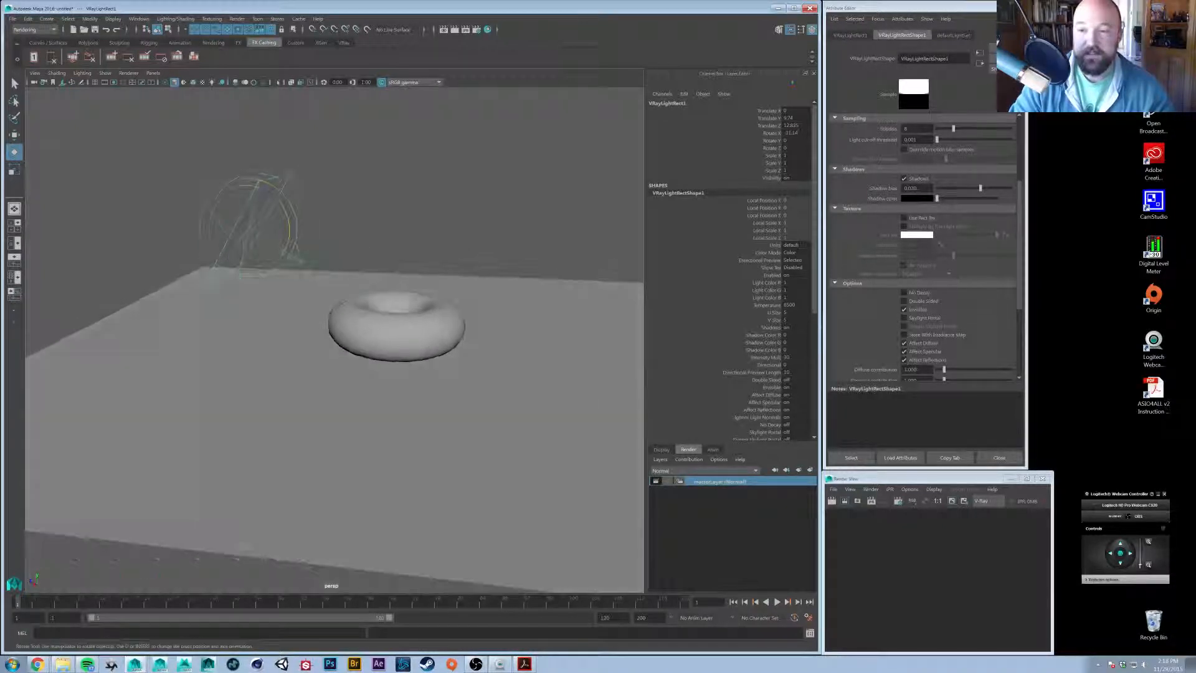
pyautogui.scroll(5, 929, 266)
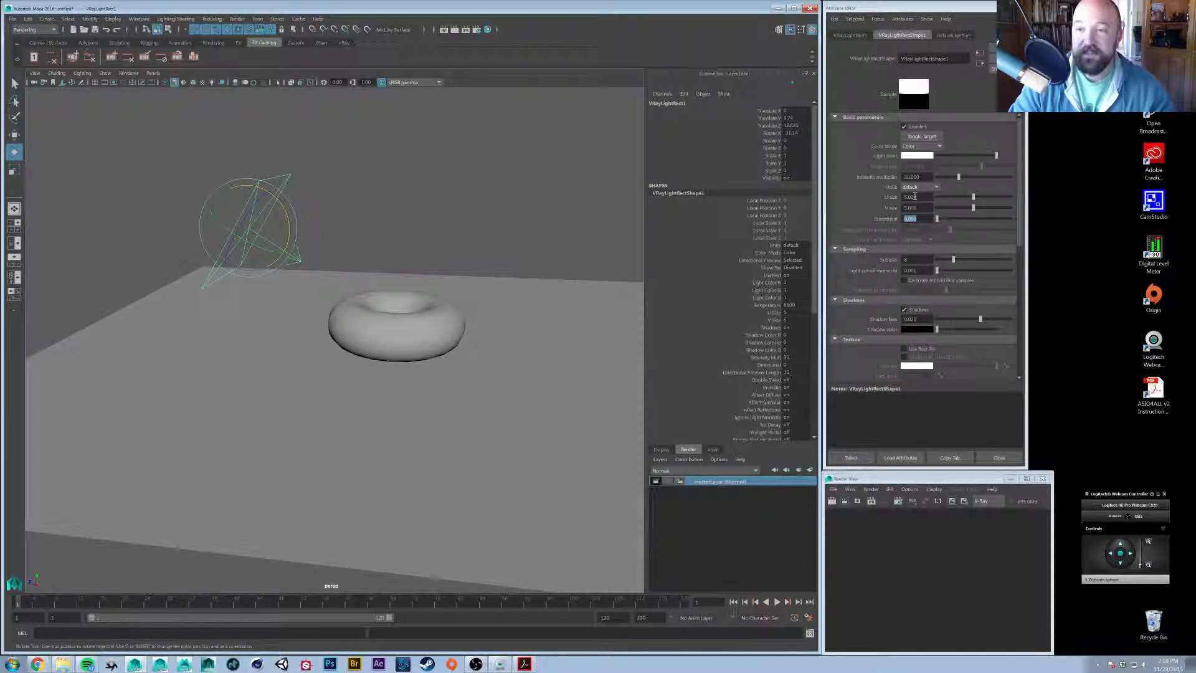
pyautogui.doubleClick(932, 177)
pyautogui.write('1')
pyautogui.press('Return')
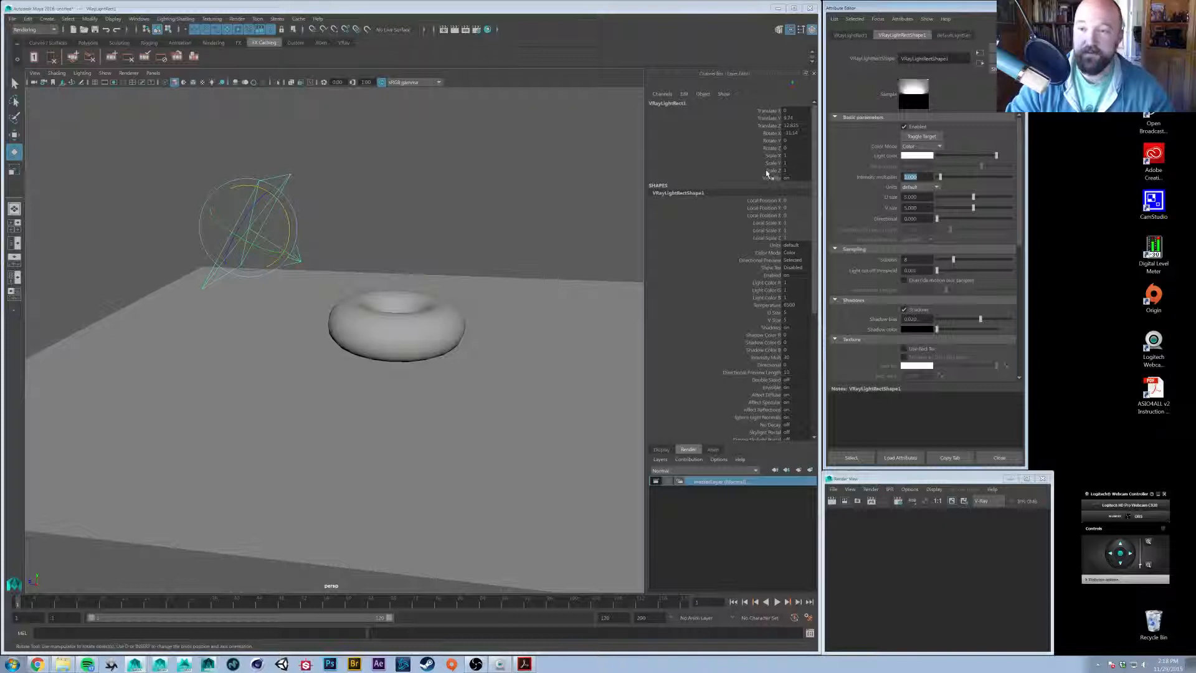
# Change the rect light's color from white to a warm orange by adjusting its hue and saturation
pyautogui.click(914, 155)
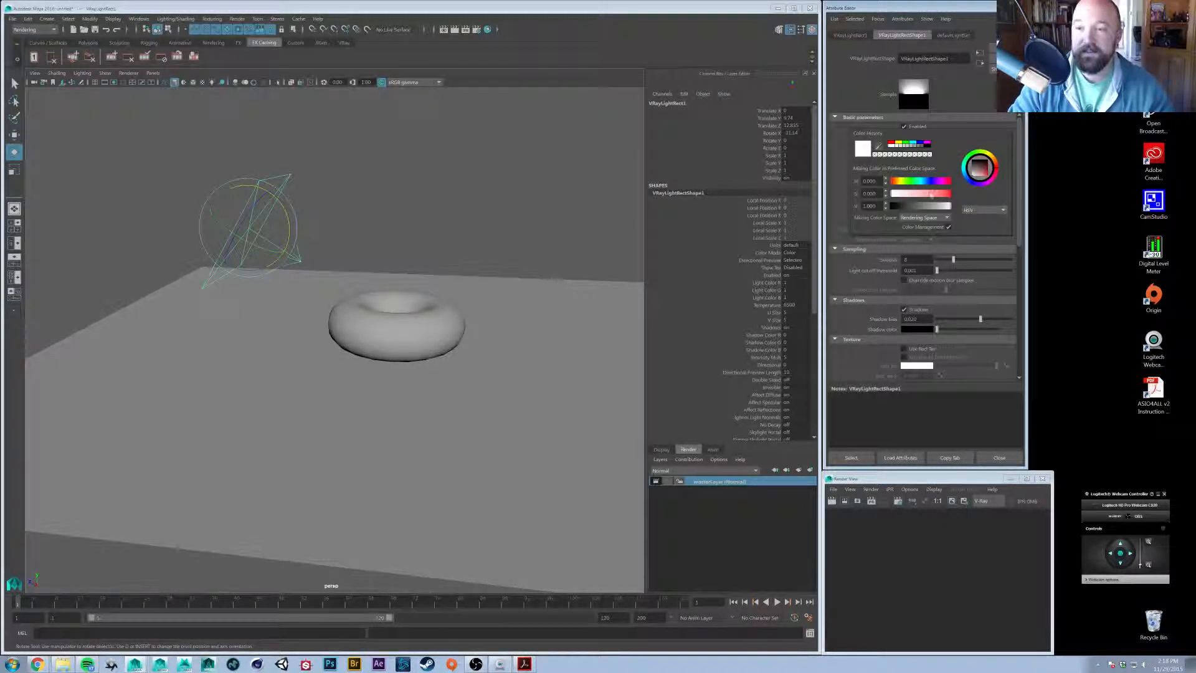
pyautogui.click(933, 194)
pyautogui.moveTo(900, 181); pyautogui.dragTo(937, 195)
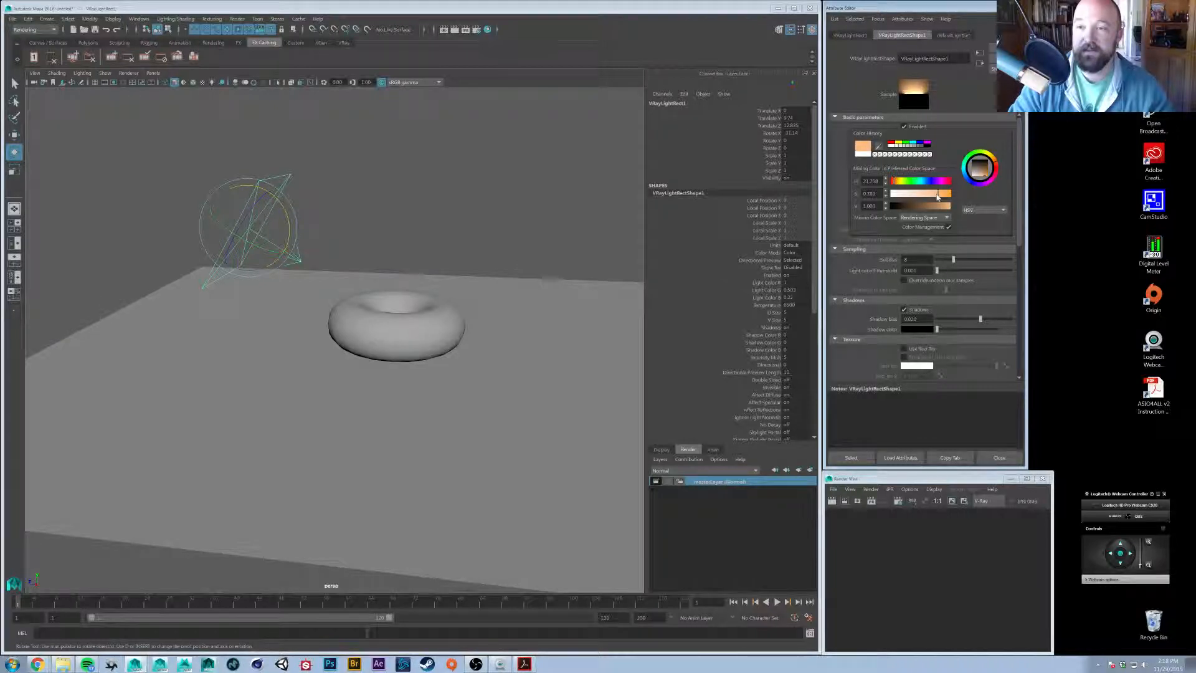
# Frame the torus and rect light closer in the viewport and render the persp camera with V-Ray
pyautogui.keyDown('alt'); pyautogui.moveTo(484, 200); pyautogui.dragTo(503, 220, button='right'); pyautogui.keyUp('alt')
pyautogui.keyDown('alt'); pyautogui.moveTo(503, 220); pyautogui.dragTo(427, 256); pyautogui.keyUp('alt')
pyautogui.keyDown('alt'); pyautogui.moveTo(427, 256); pyautogui.dragTo(466, 266, button='right'); pyautogui.keyUp('alt')
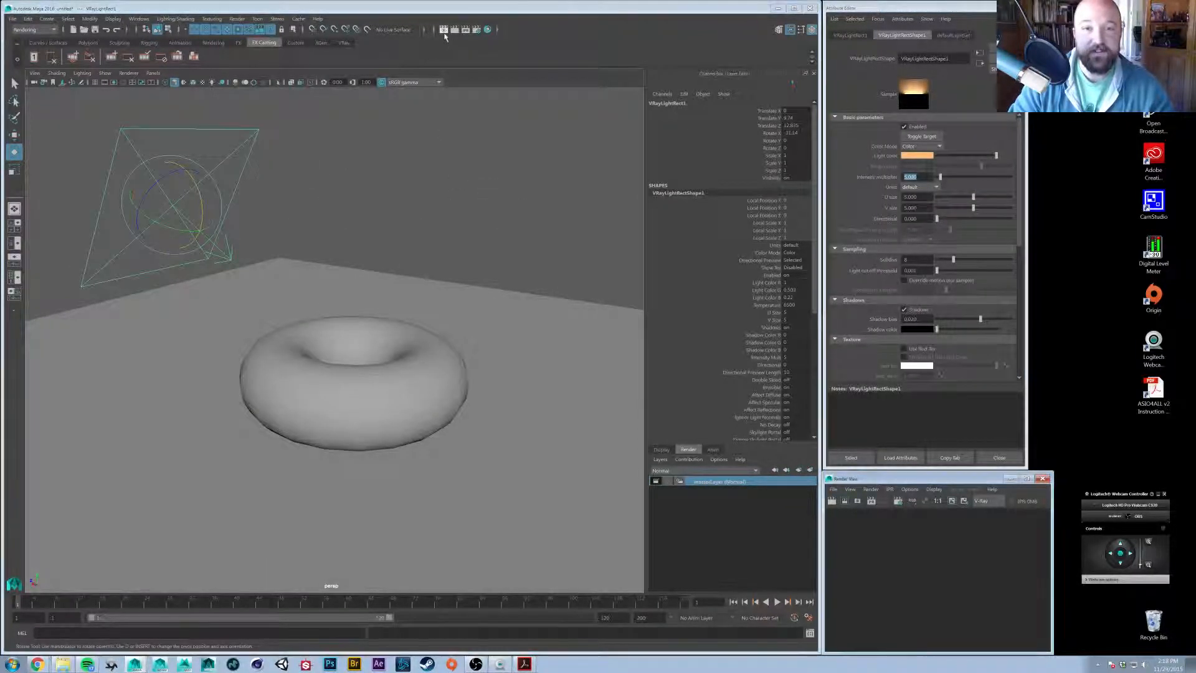
pyautogui.click(444, 29)
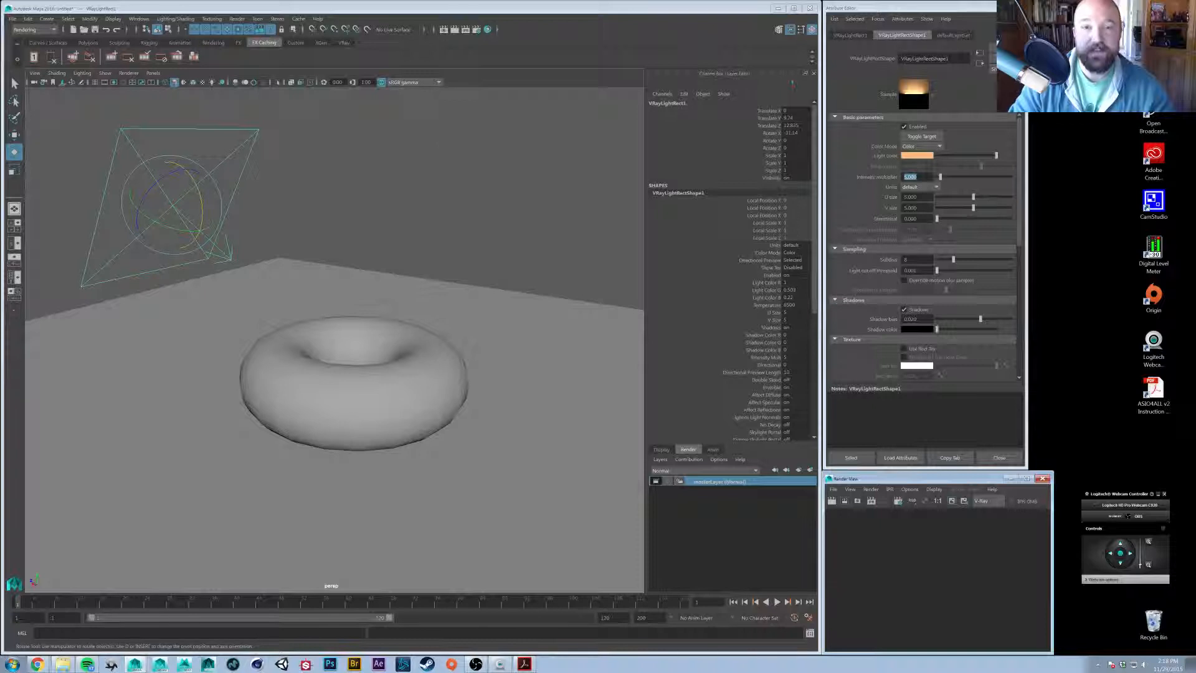
pyautogui.click(909, 488)
pyautogui.moveTo(942, 526)
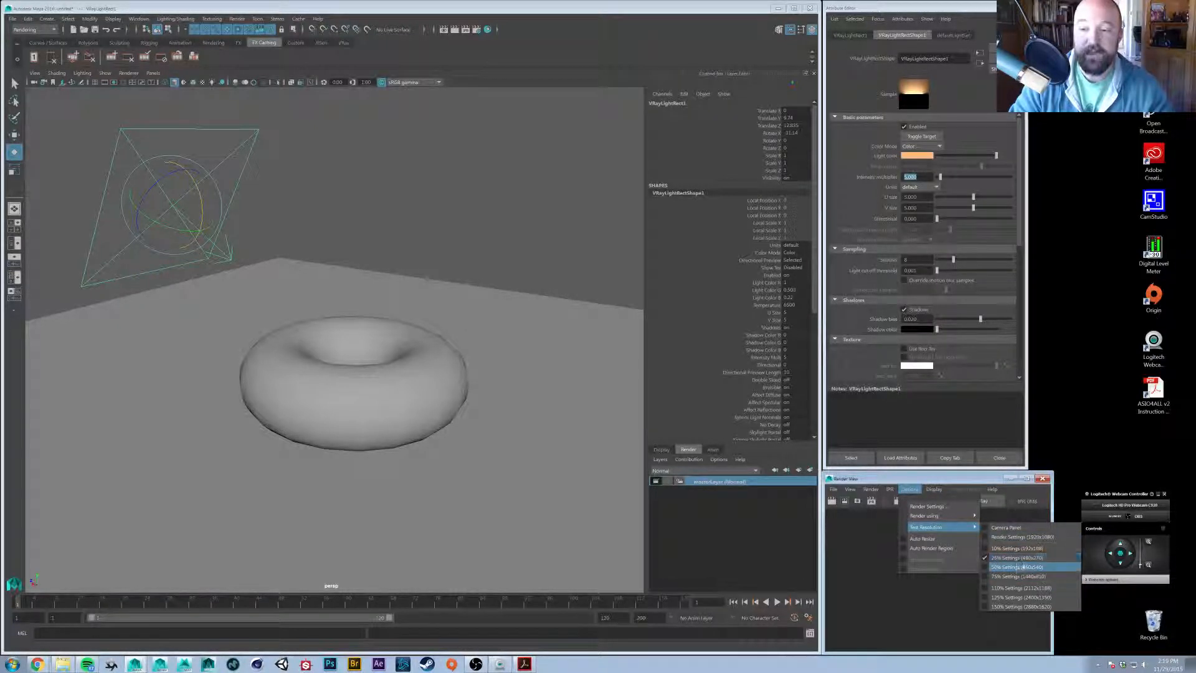
pyautogui.moveTo(866, 491)
pyautogui.moveTo(882, 548)
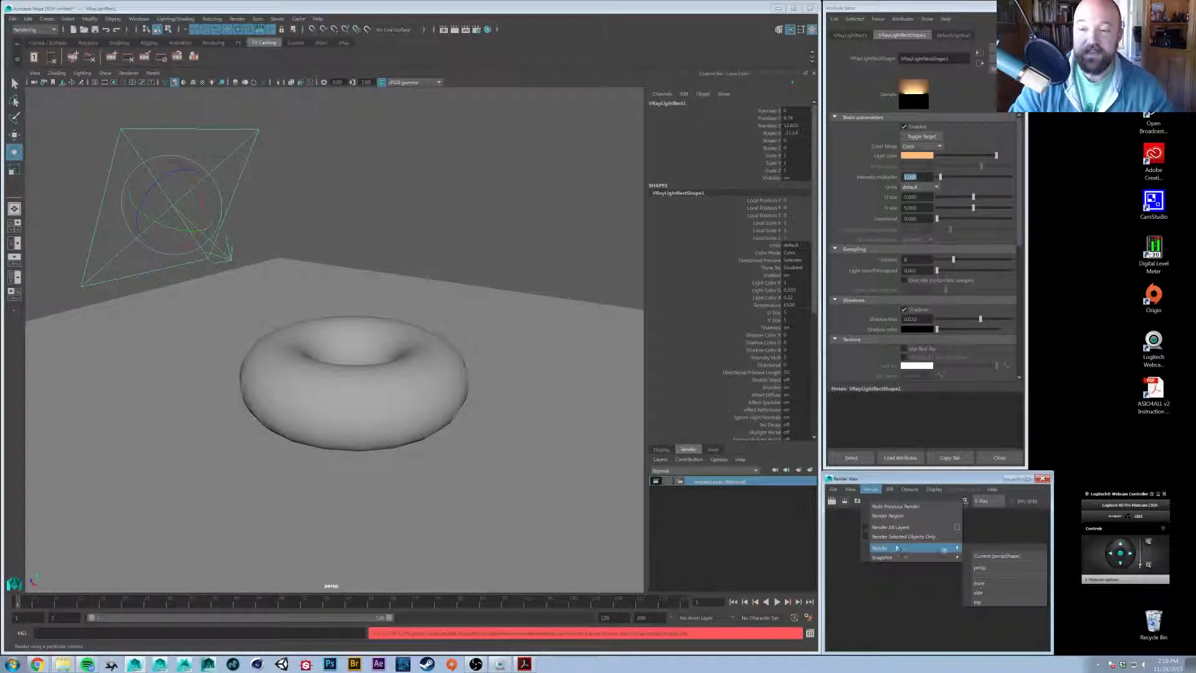
pyautogui.click(988, 567)
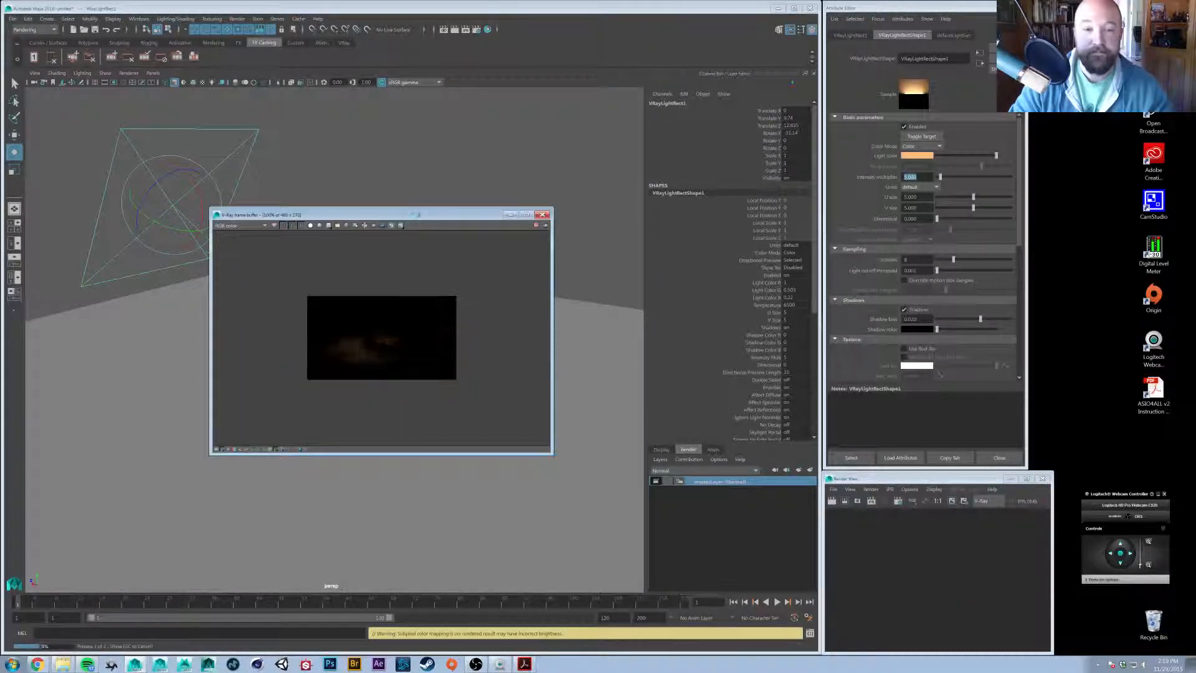
# Zoom the rendered image to 200% in the V-Ray frame buffer and show the frame stamp with the render time
pyautogui.moveTo(424, 193); pyautogui.dragTo(430, 151)
pyautogui.scroll(1, 414, 264)
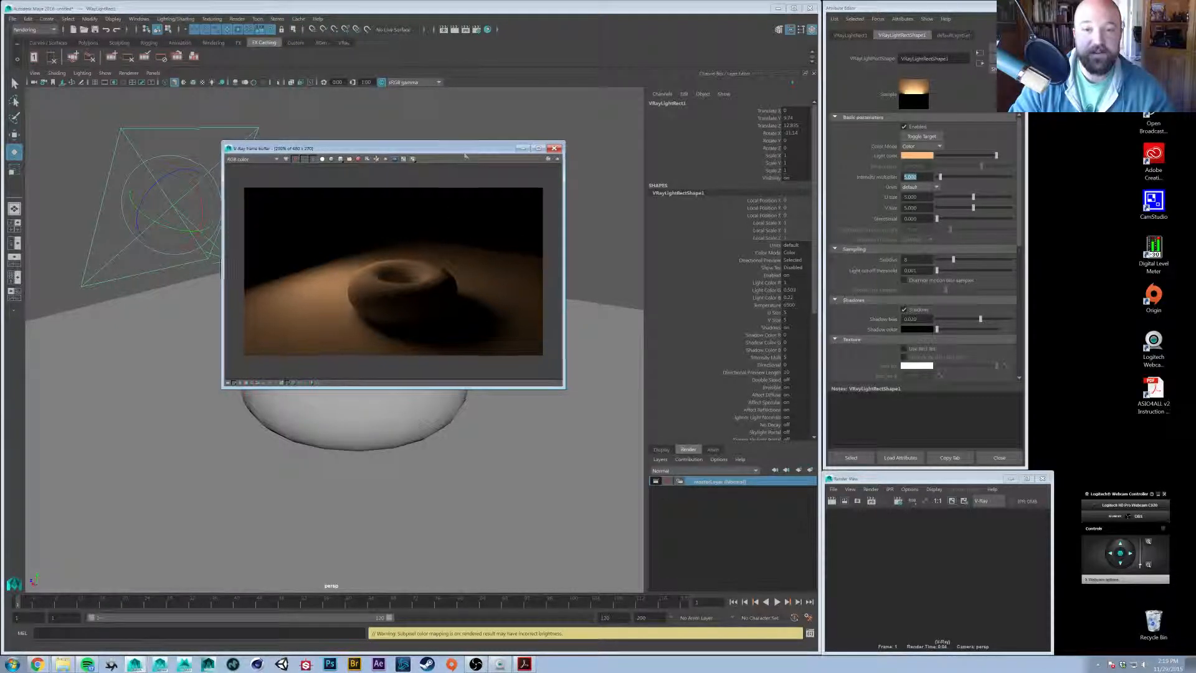
pyautogui.moveTo(464, 151); pyautogui.dragTo(529, 87)
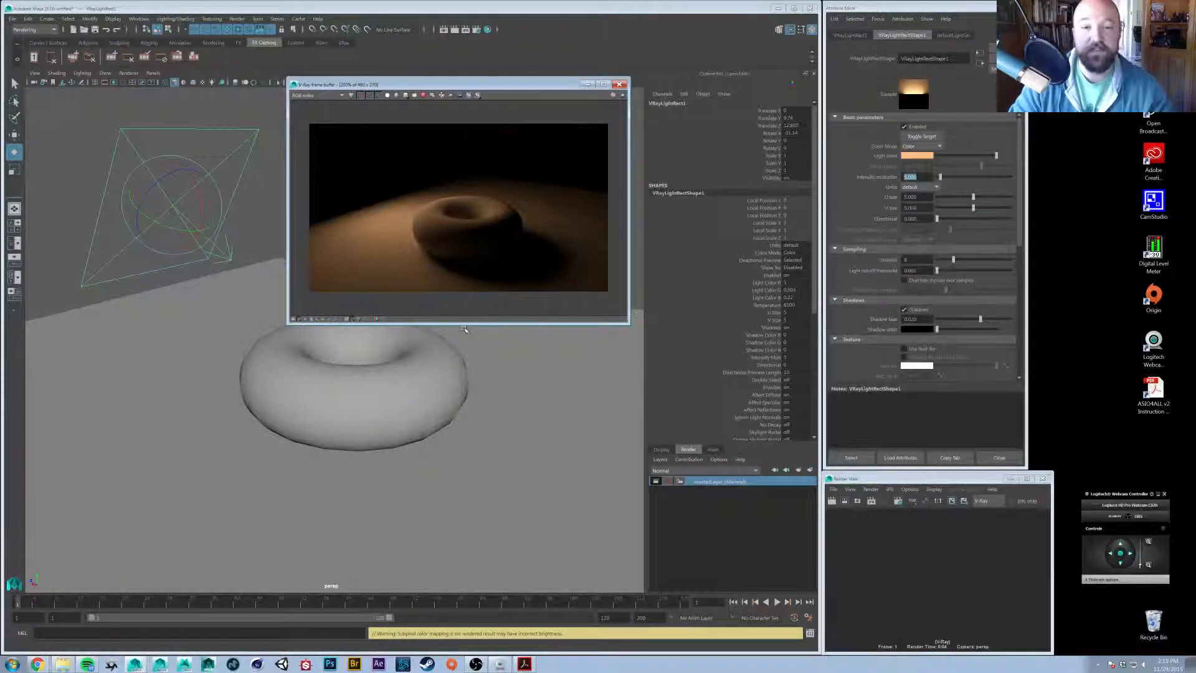
pyautogui.moveTo(625, 322); pyautogui.dragTo(623, 329)
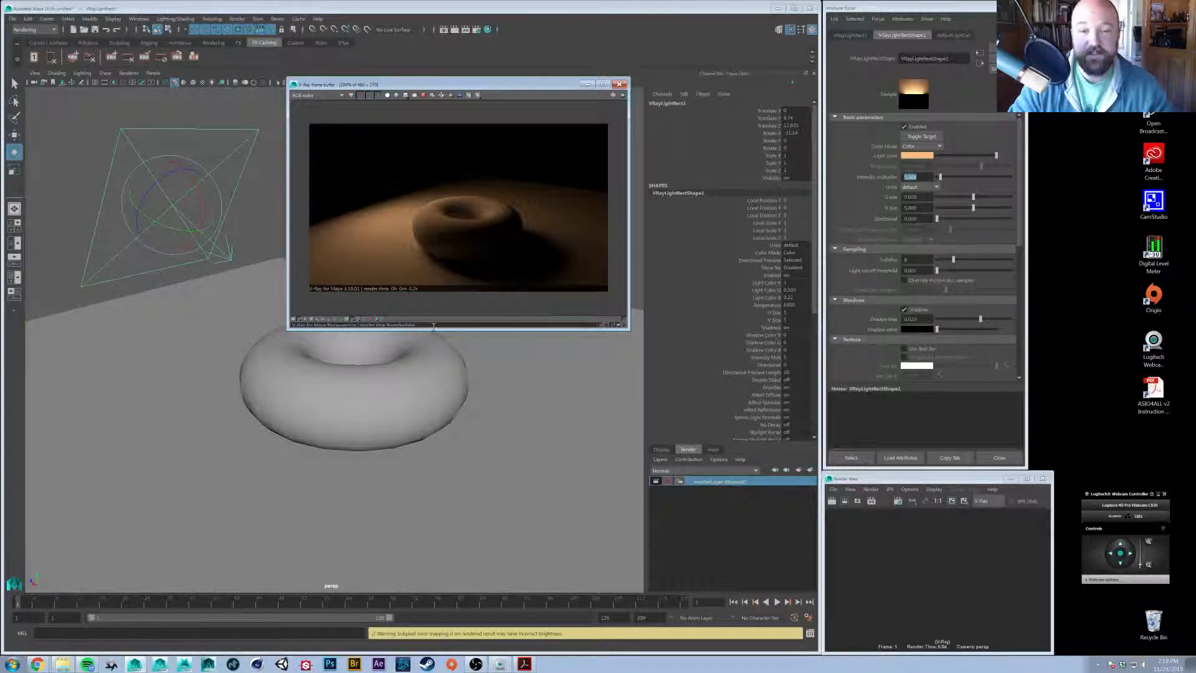
pyautogui.moveTo(435, 86); pyautogui.dragTo(409, 95)
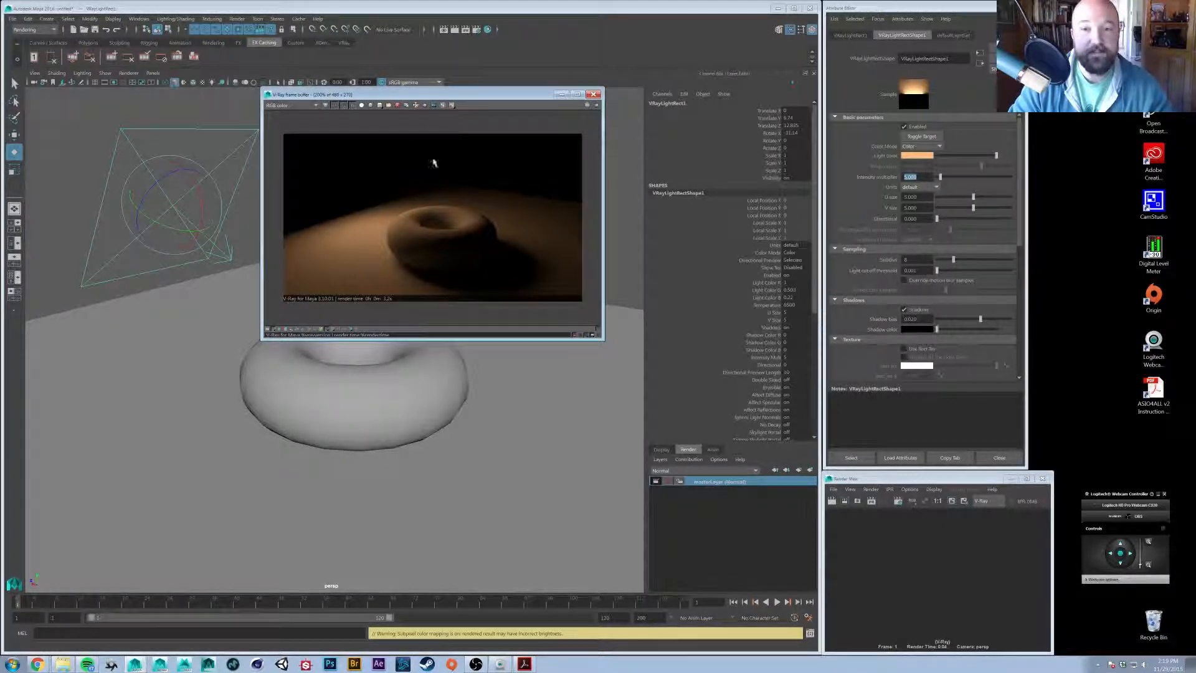
# Show the frame buffer's render history and open the render history settings
pyautogui.click(340, 334)
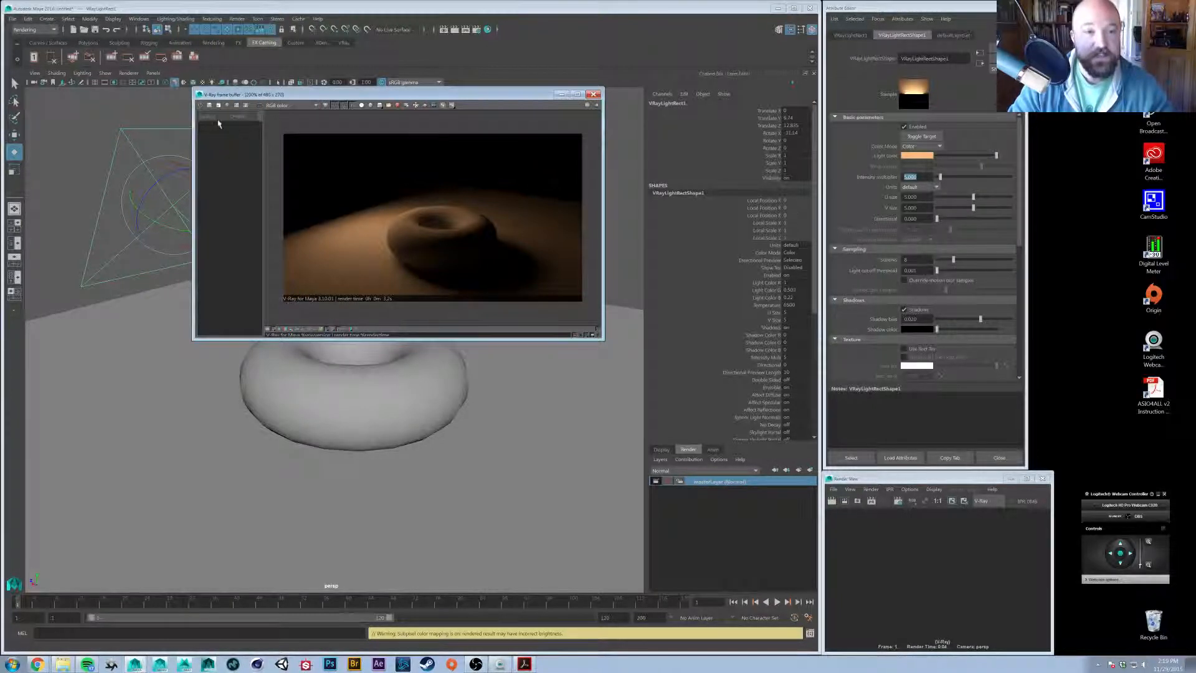
pyautogui.click(200, 108)
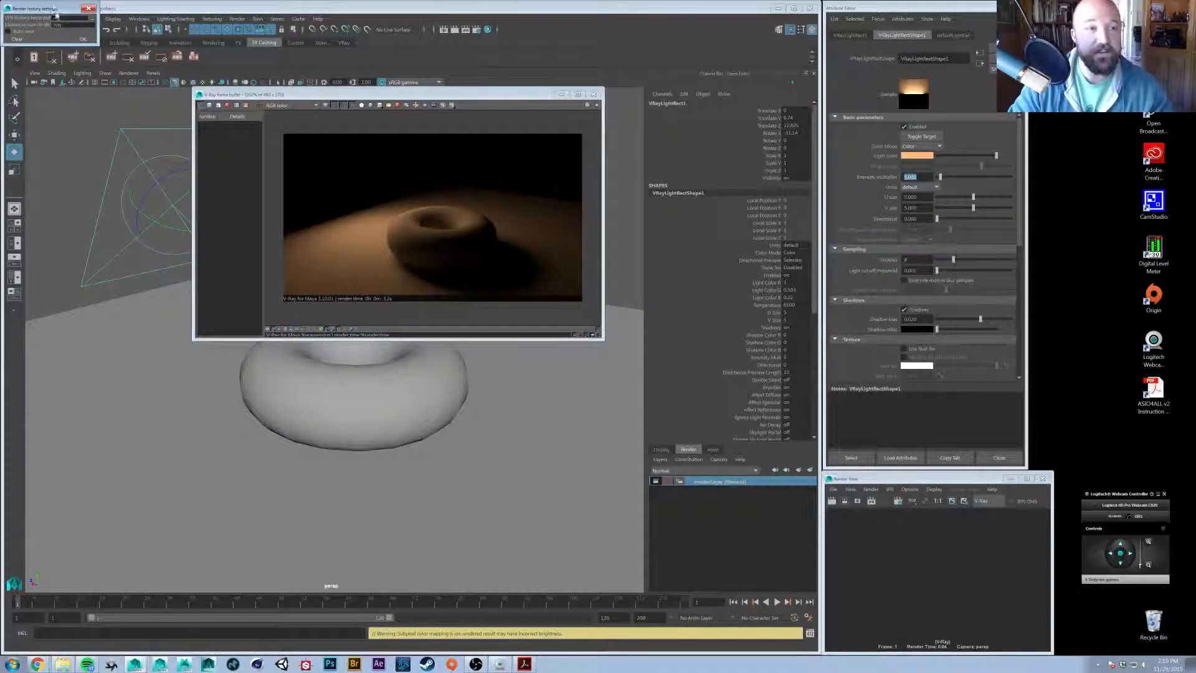
pyautogui.moveTo(65, 22); pyautogui.dragTo(442, 259)
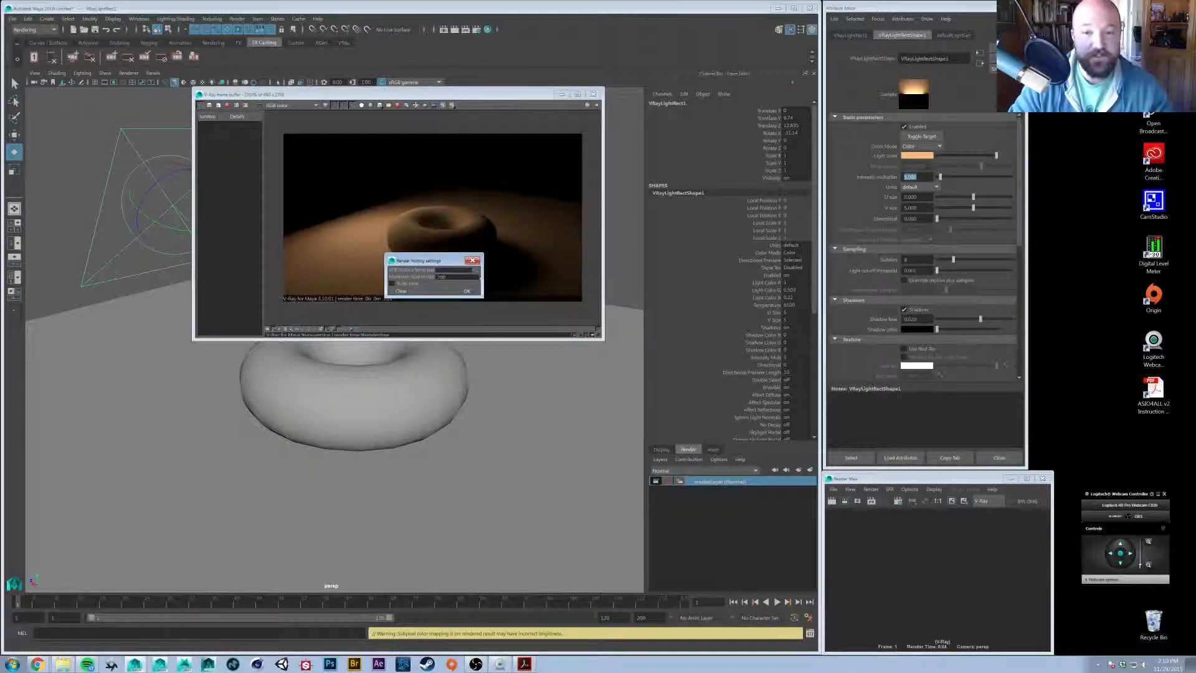
# Create a Temp_Stuff folder on the Storage_7200 drive as the render history folder and save the current render to the history
pyautogui.click(478, 274)
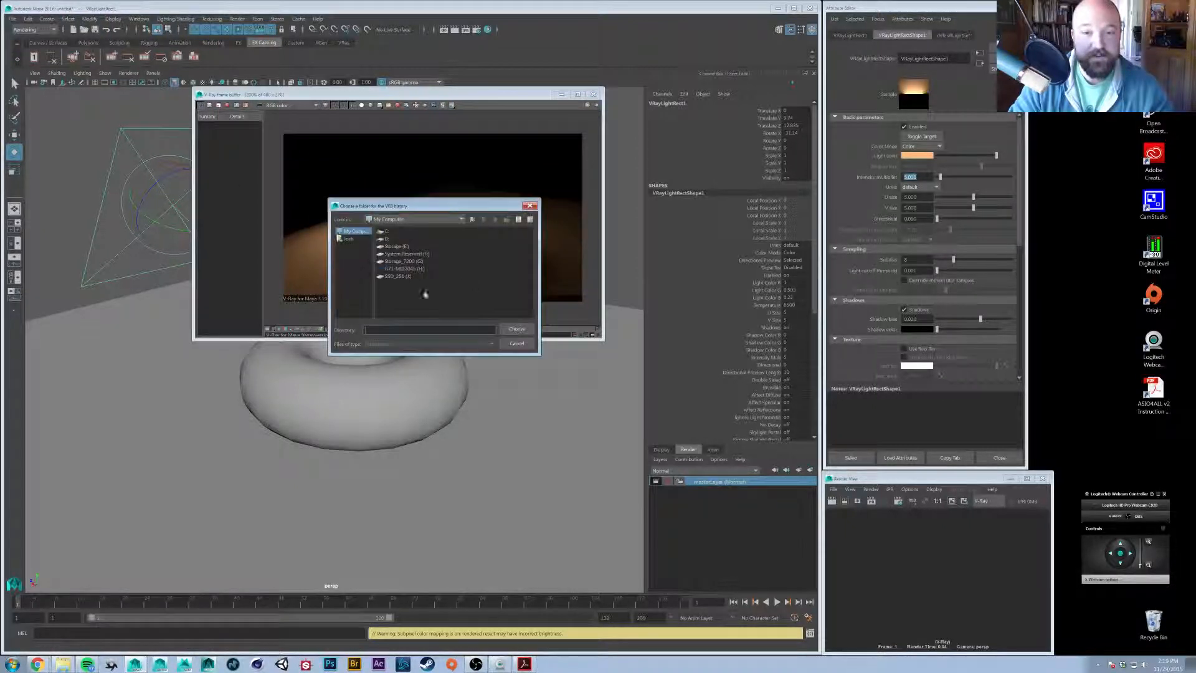
pyautogui.doubleClick(399, 263)
pyautogui.click(507, 221)
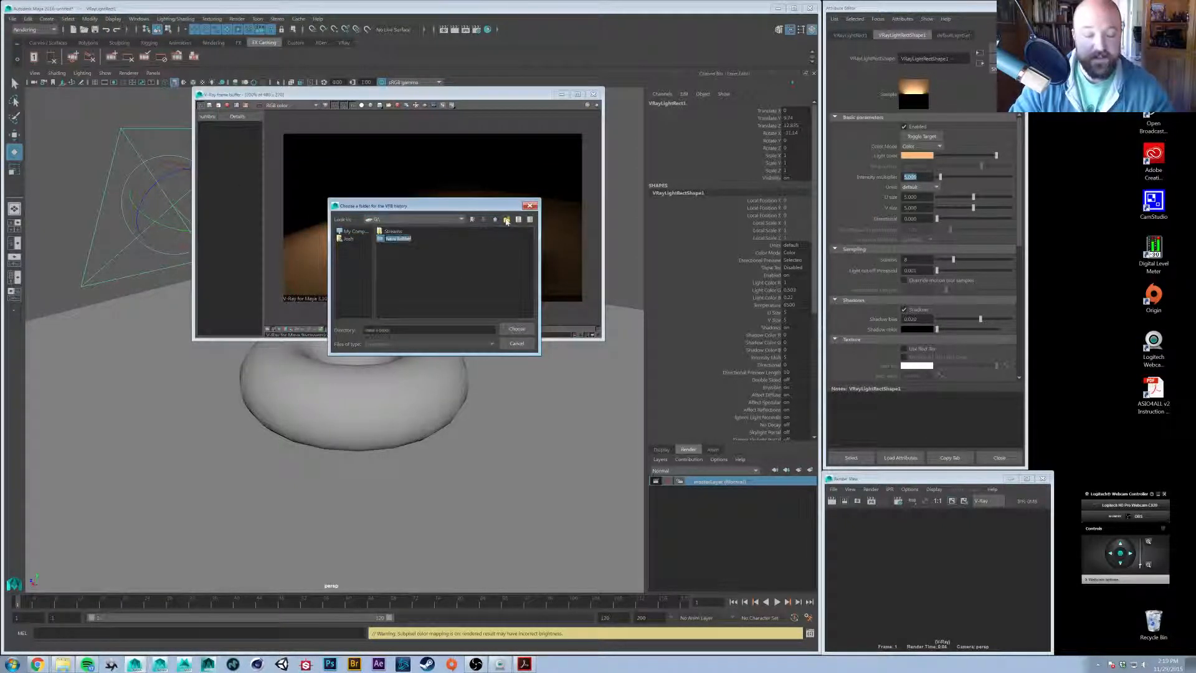
pyautogui.write('Te')
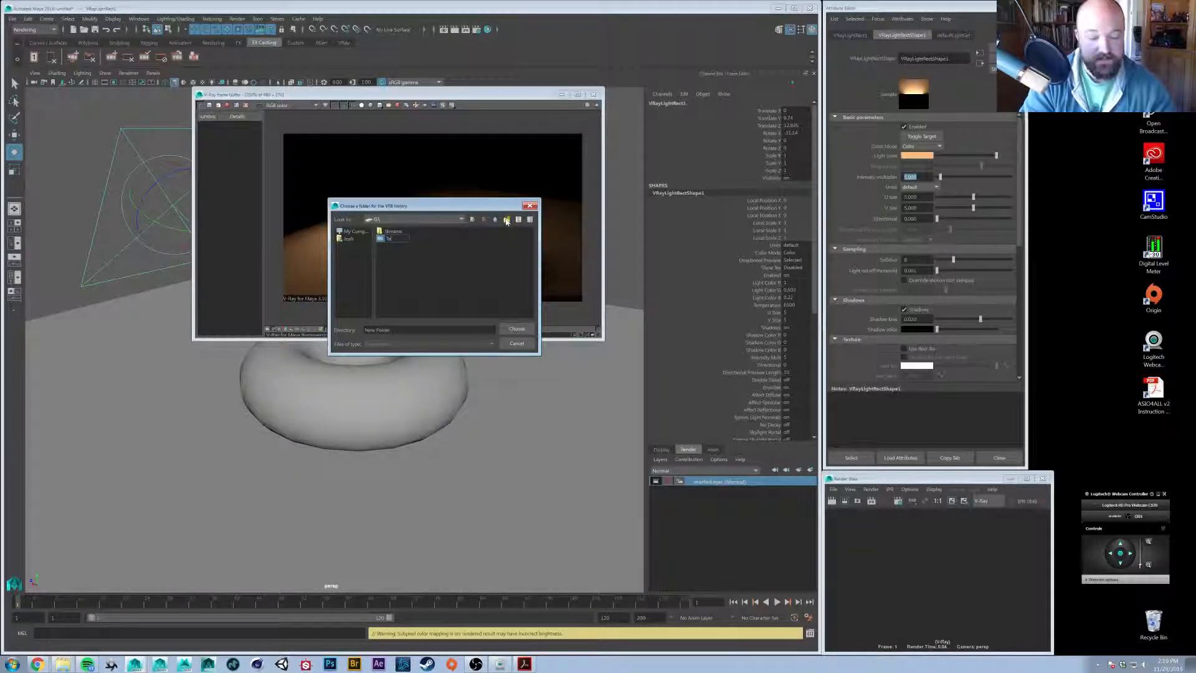
pyautogui.write('mp')
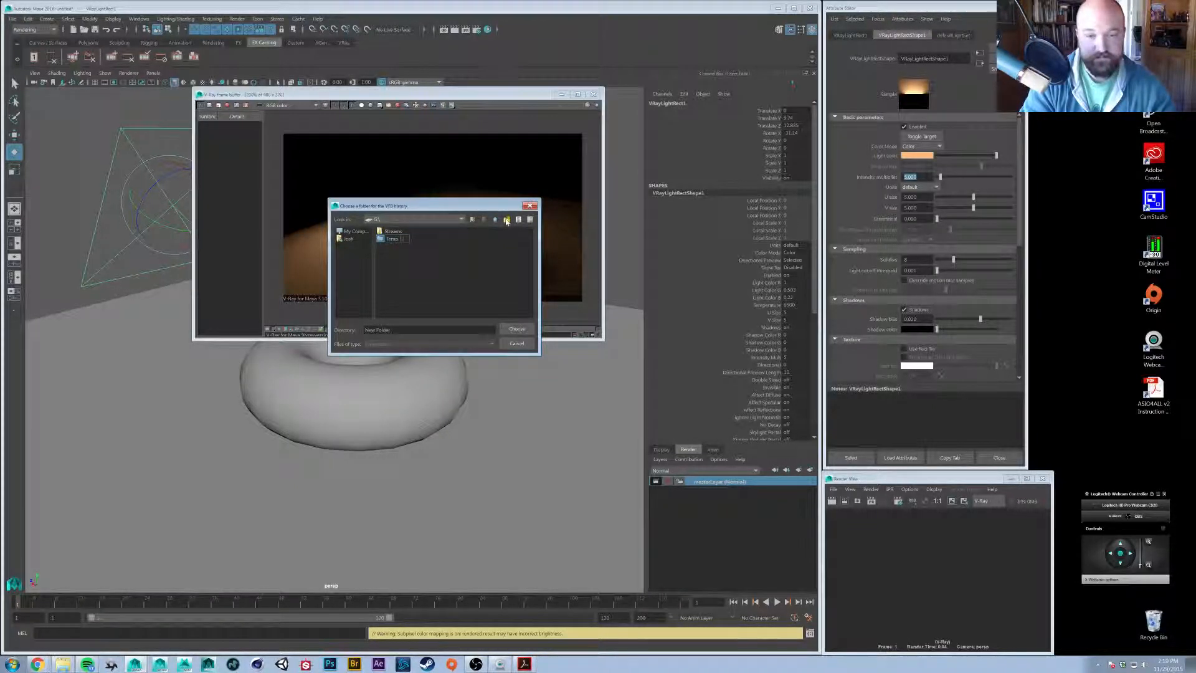
pyautogui.write(' S')
pyautogui.press('Return')
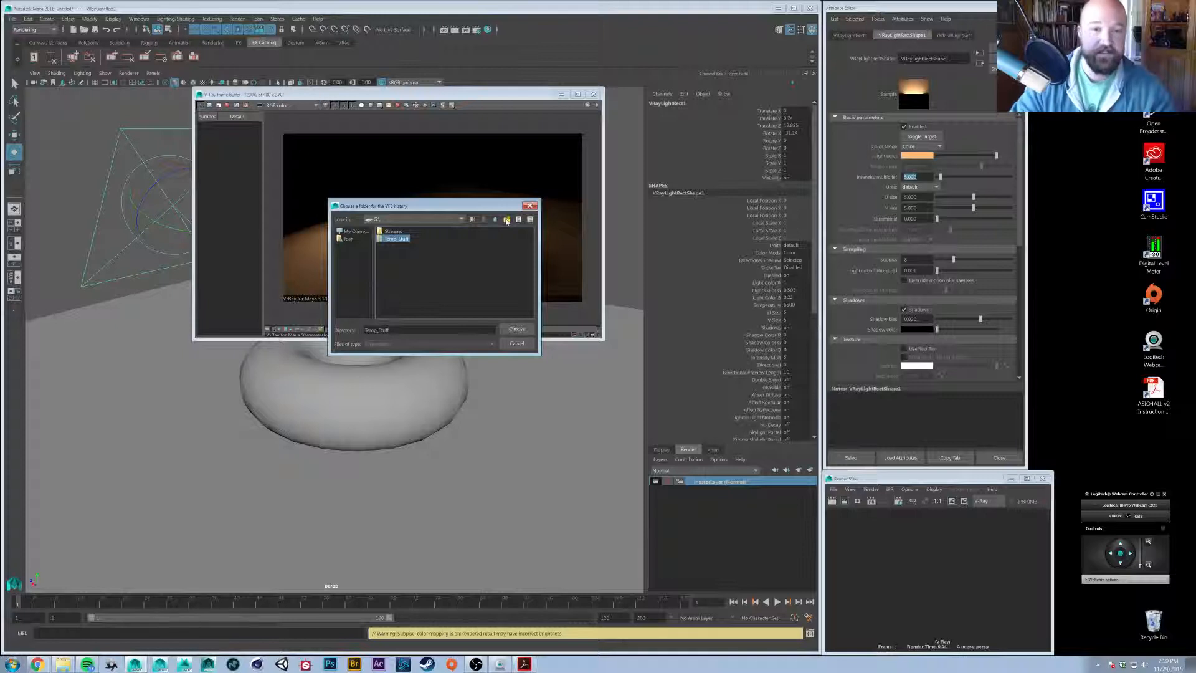
pyautogui.click(517, 329)
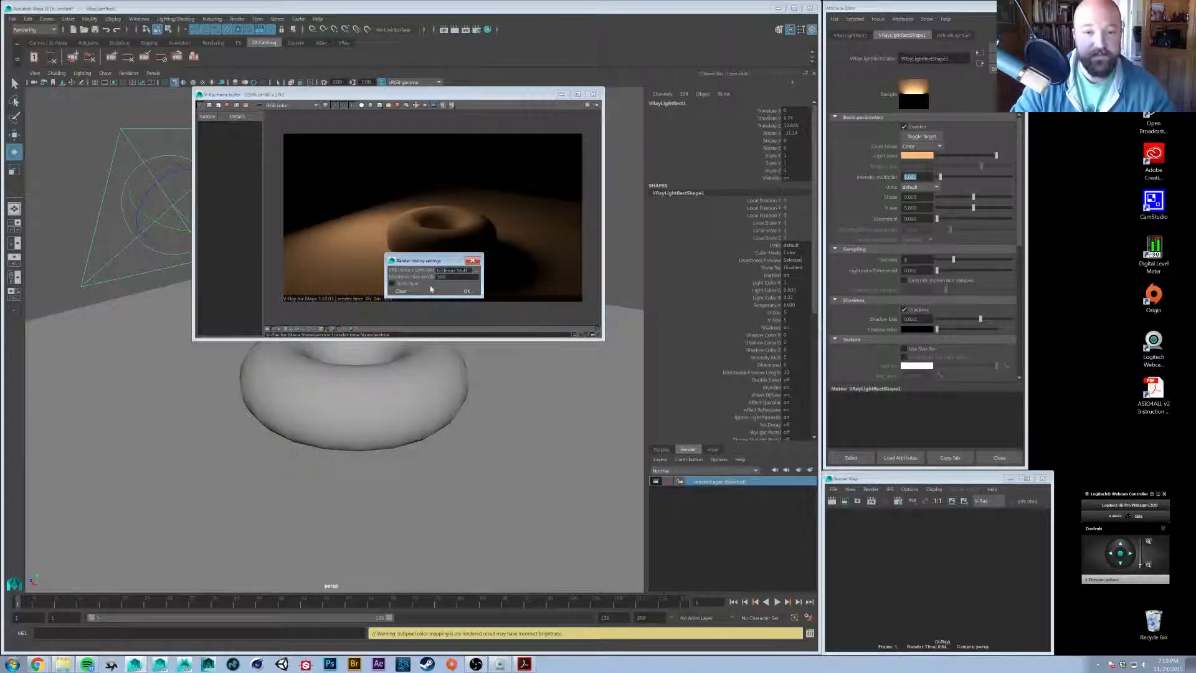
pyautogui.click(465, 291)
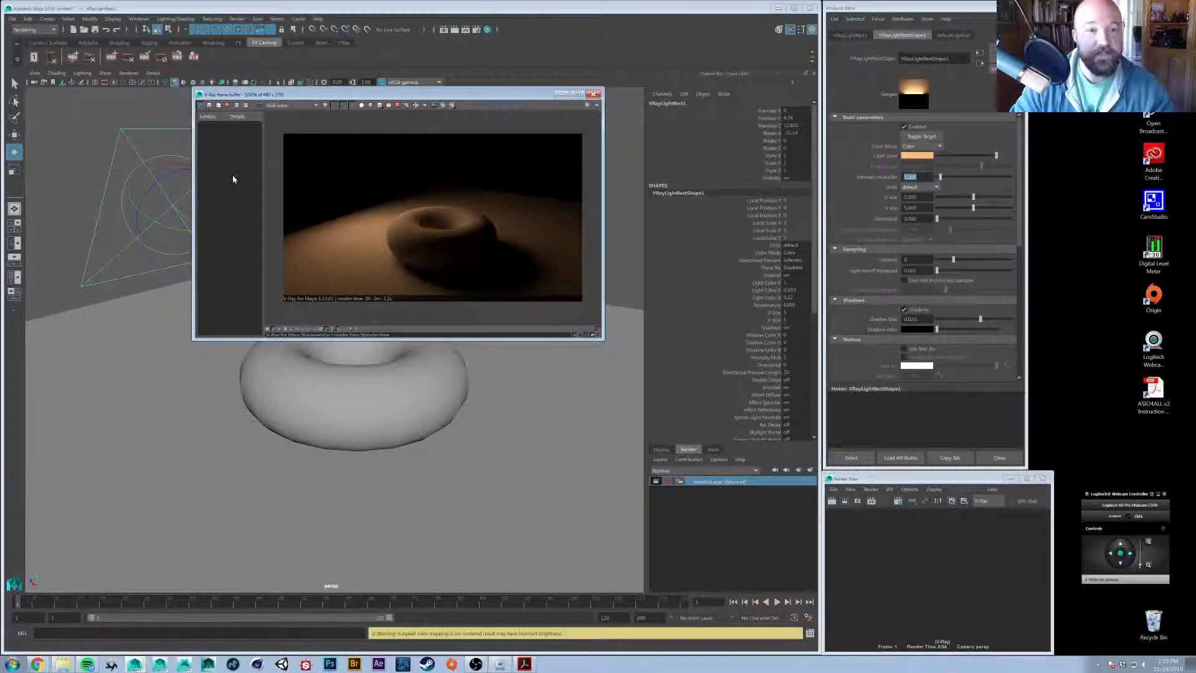
pyautogui.click(223, 129)
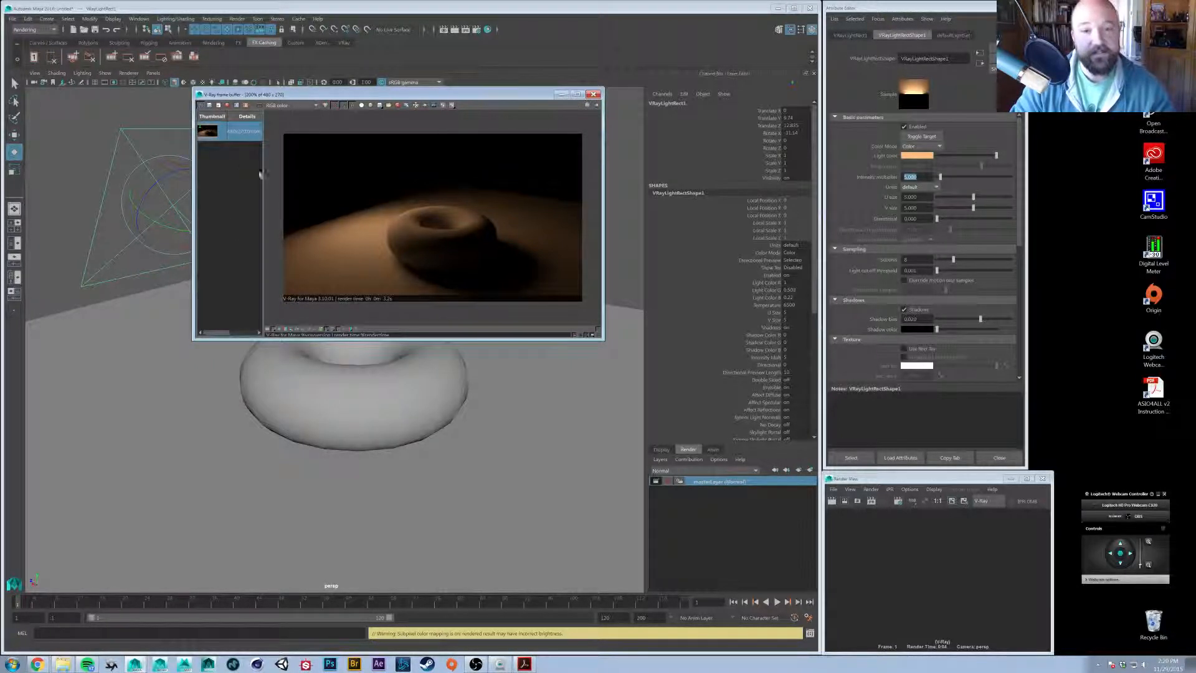
# Cycle through the rendered elements in the frame buffer, including VRayDirt, lighting, refraction, sampleRate, zDepth and Fresnel, ending on RGB color
pyautogui.click(288, 106)
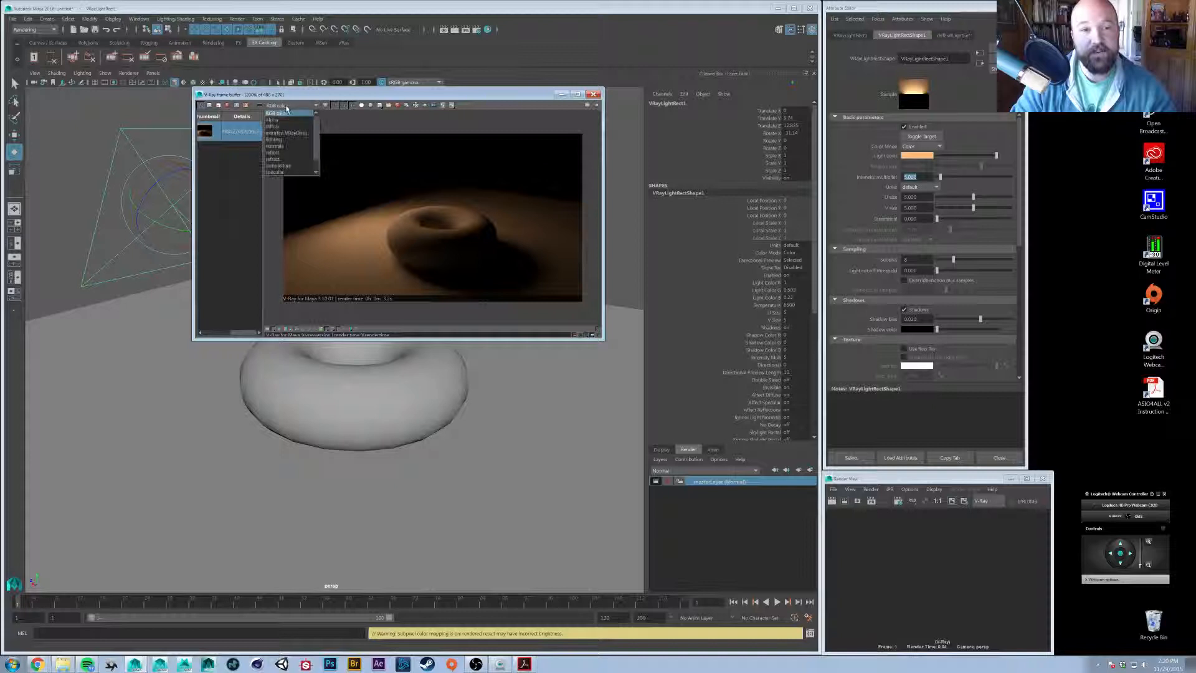
pyautogui.click(288, 116)
pyautogui.scroll(-4, 288, 105)
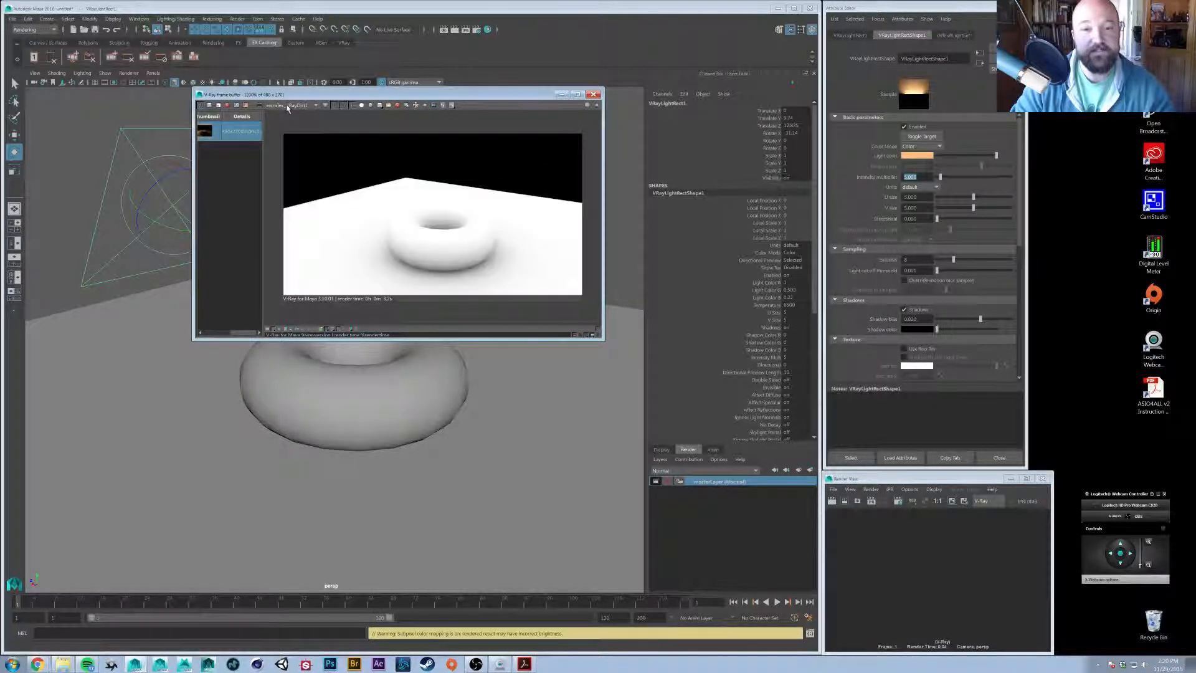
pyautogui.scroll(-1, 288, 105)
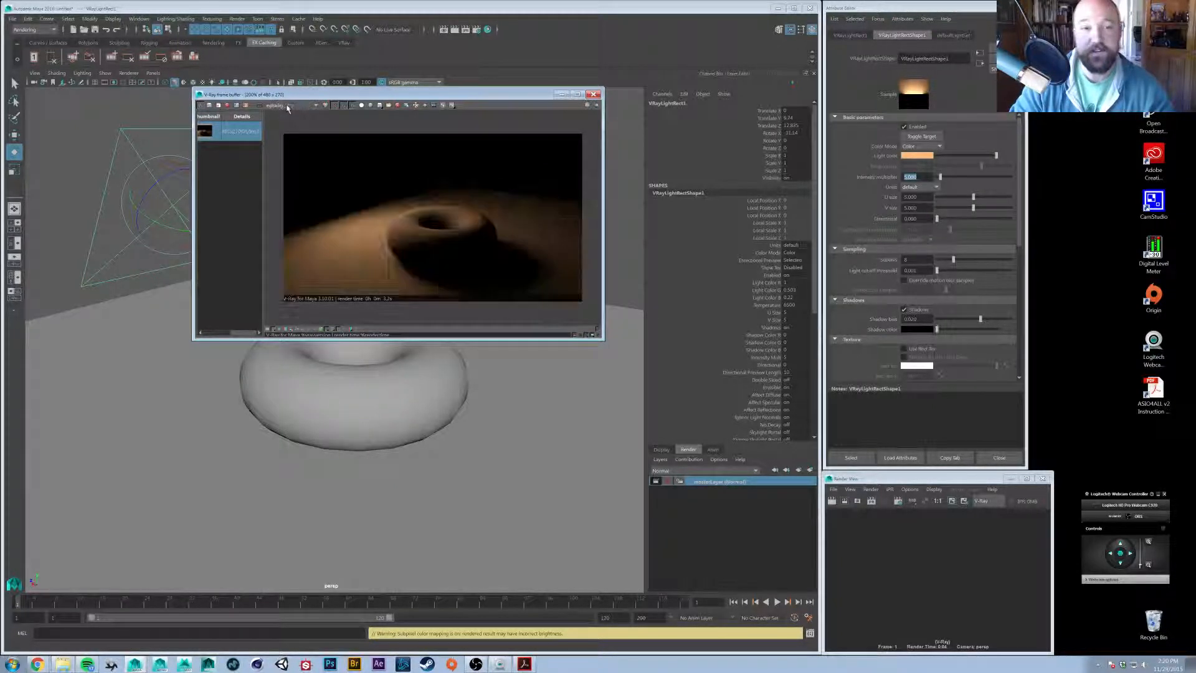
pyautogui.scroll(-2, 288, 105)
pyautogui.scroll(2, 287, 105)
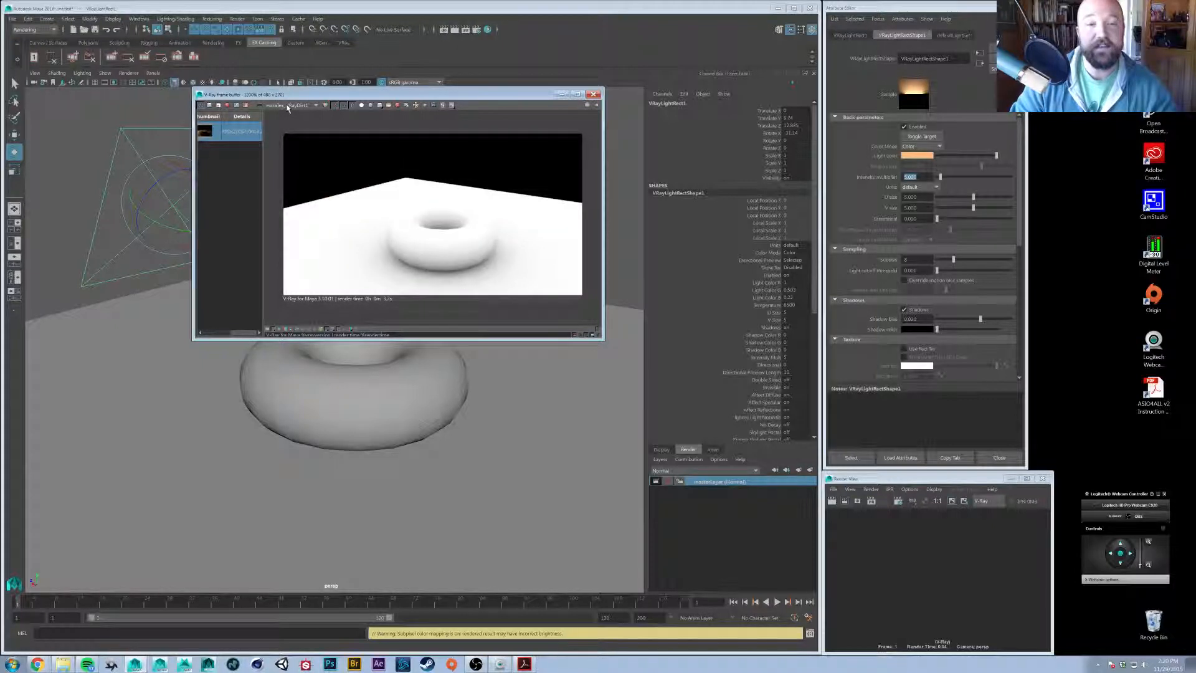
pyautogui.scroll(-3, 287, 105)
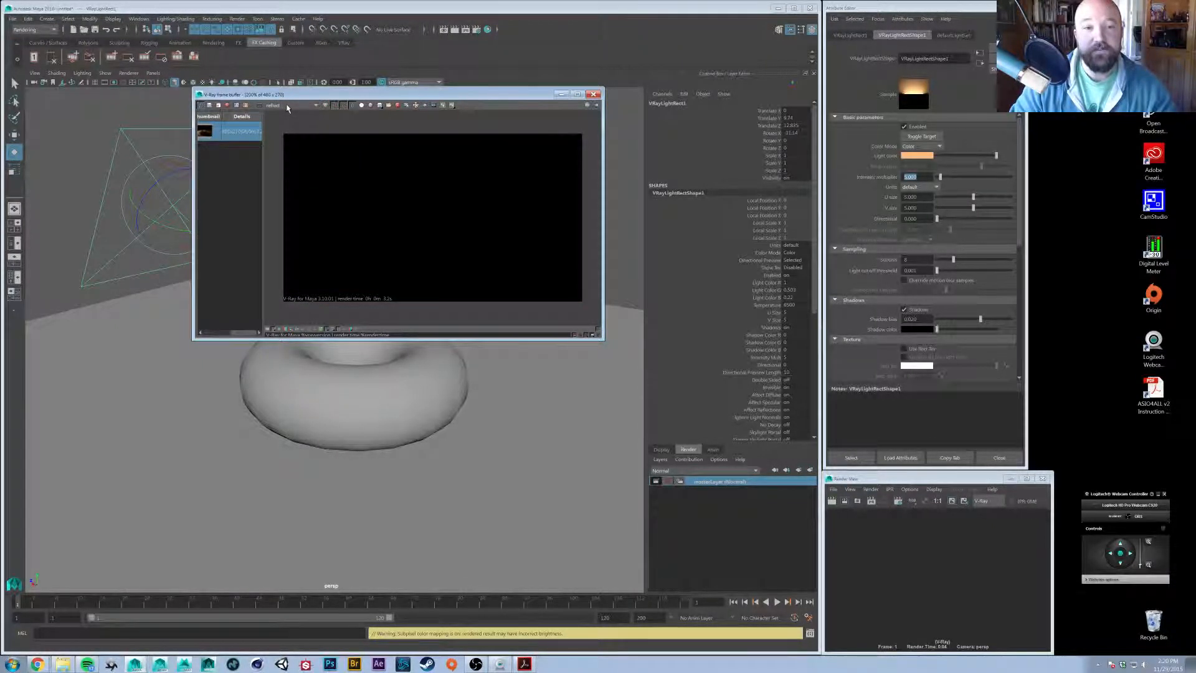
pyautogui.scroll(-1, 287, 105)
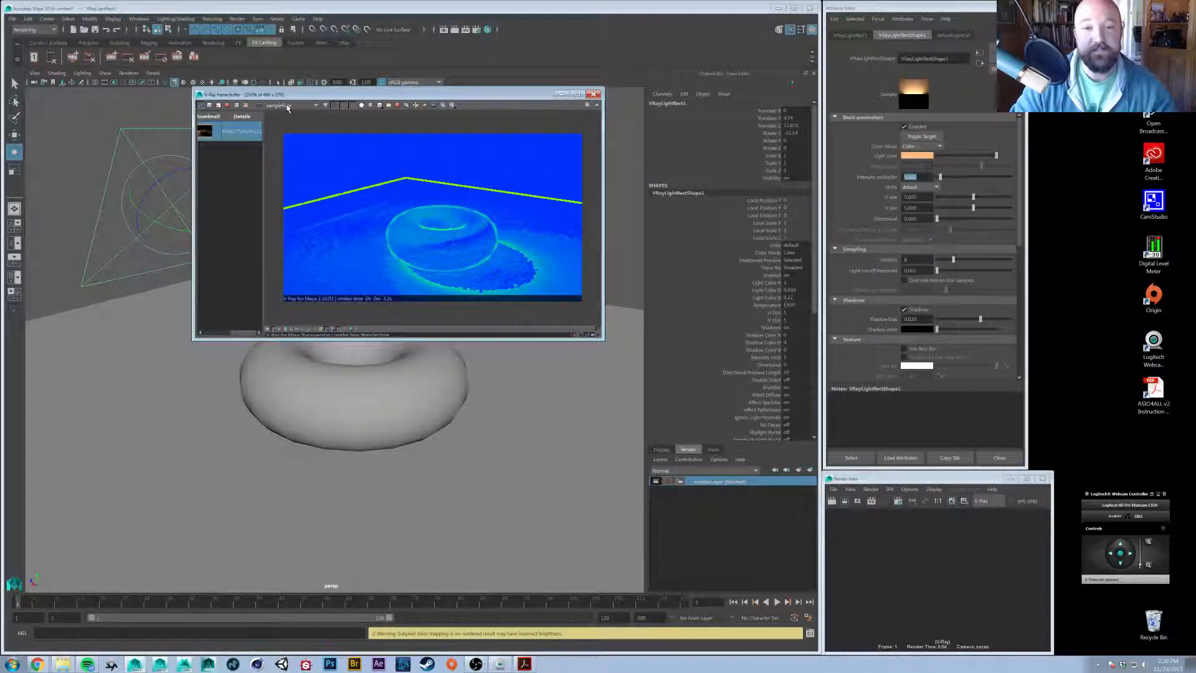
pyautogui.scroll(-2, 288, 105)
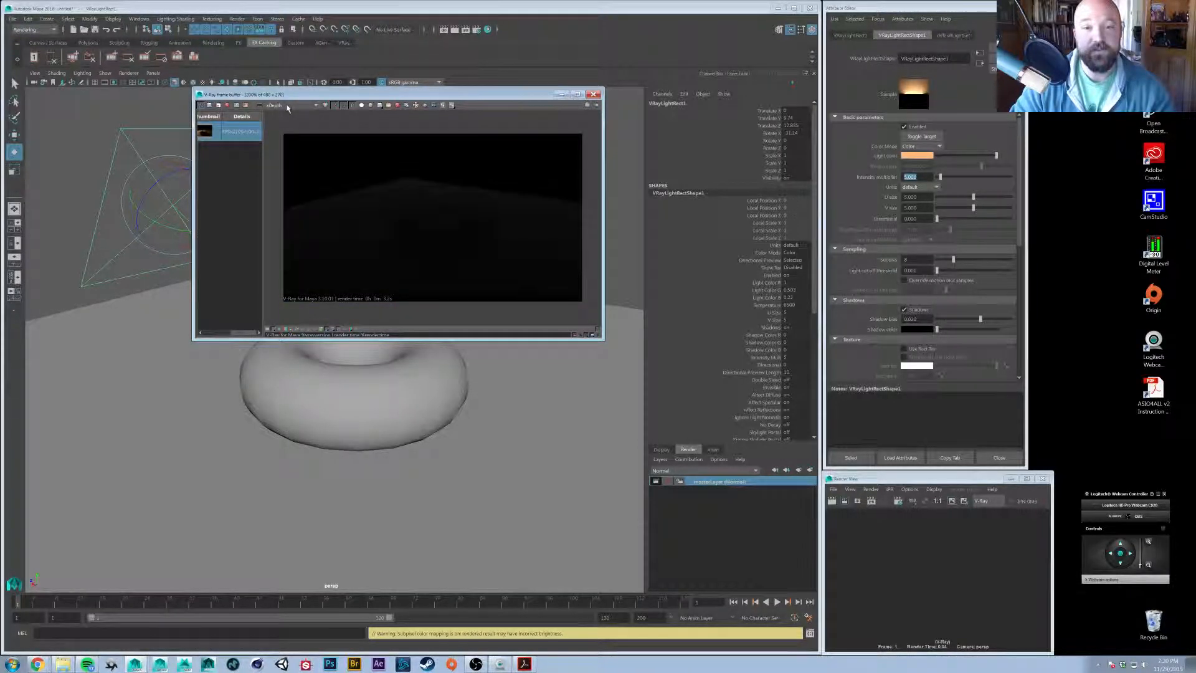
pyautogui.scroll(-1, 288, 105)
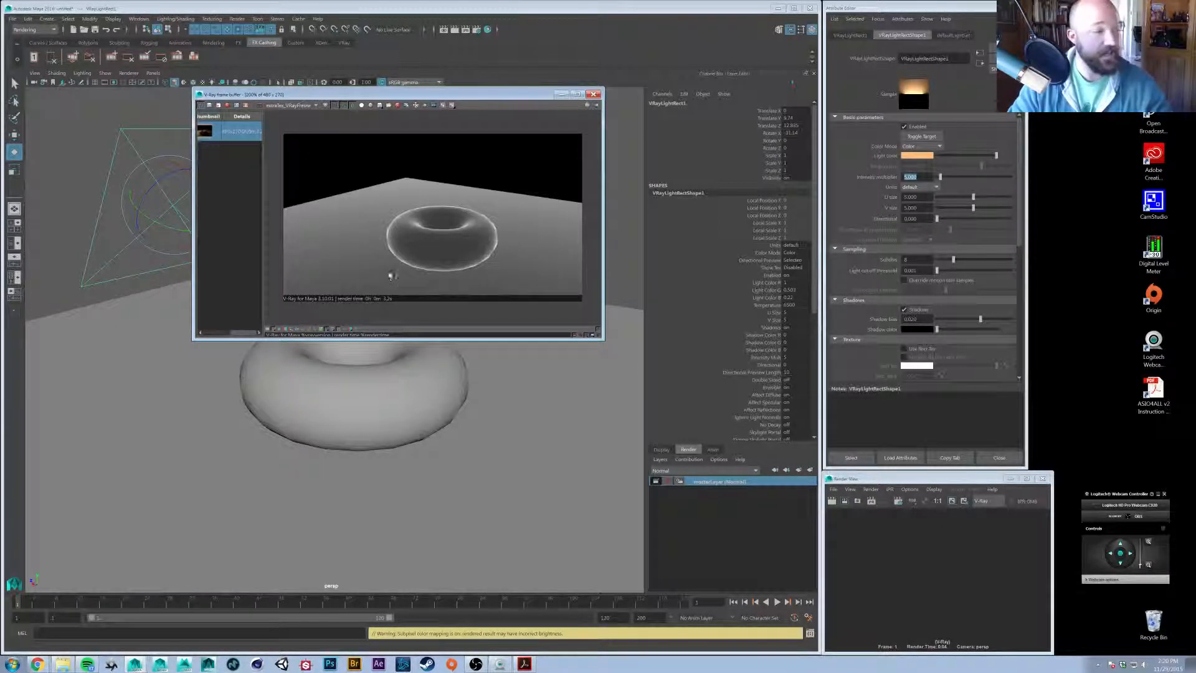
pyautogui.click(331, 107)
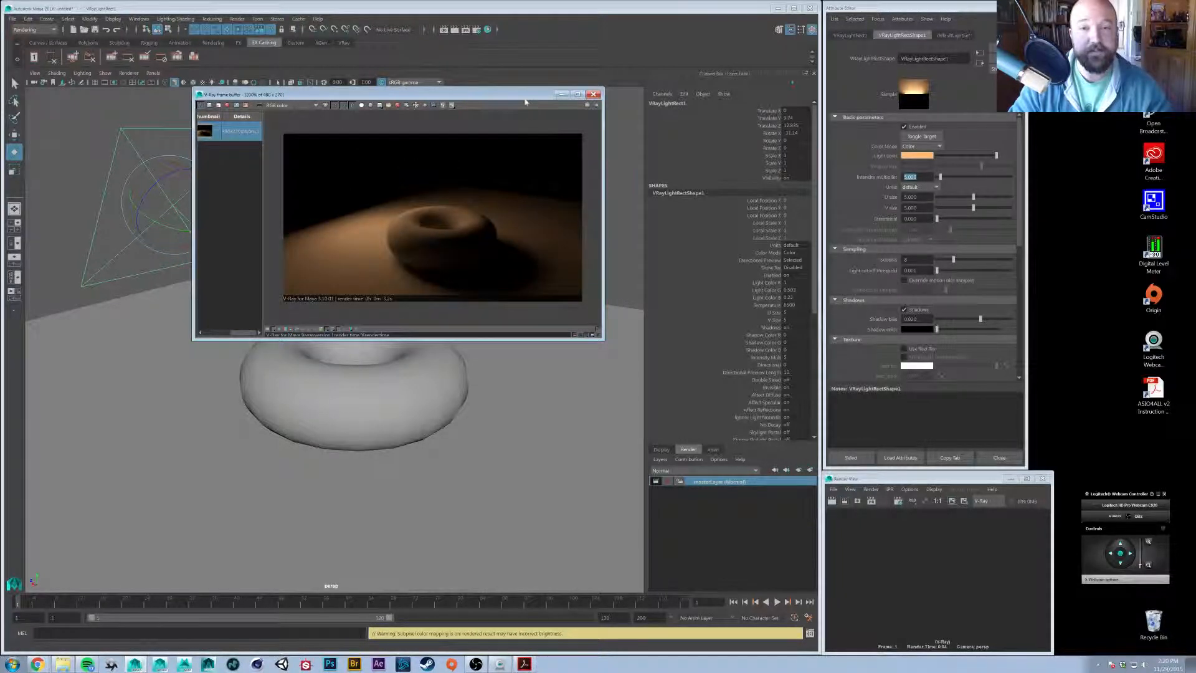
# Review the VRayDirt, normals and sampleRate passes again, and return the frame buffer to RGB color
pyautogui.scroll(-4, 287, 109)
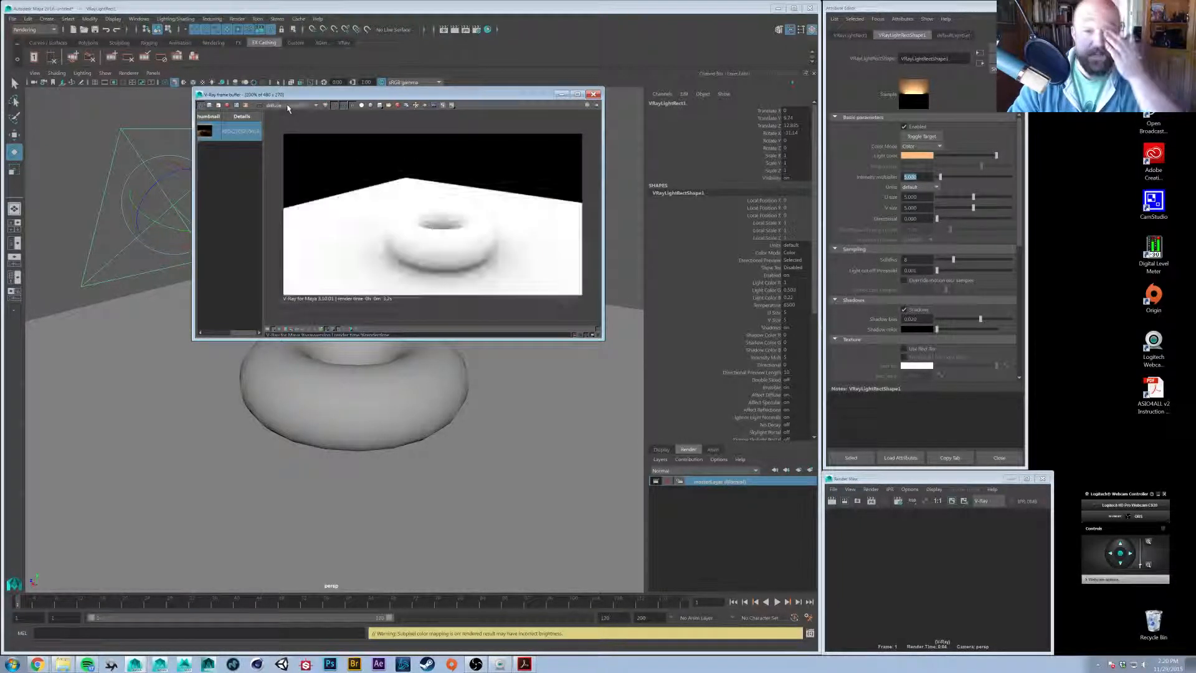
pyautogui.scroll(-2, 288, 109)
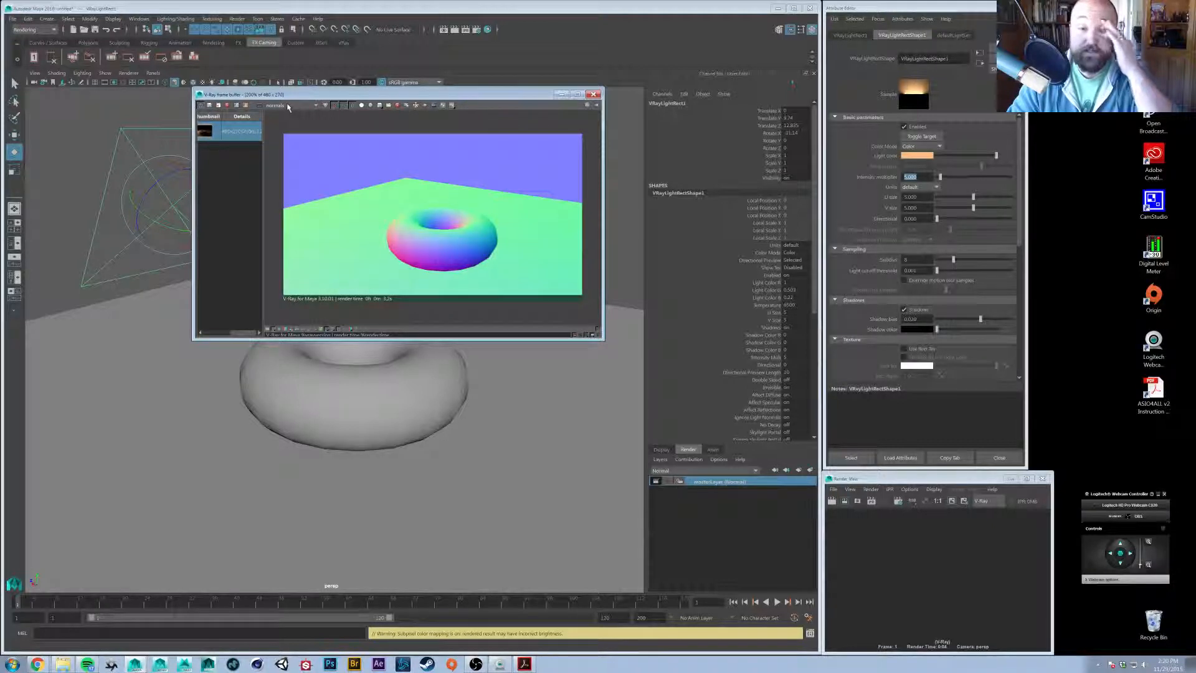
pyautogui.scroll(-1, 288, 108)
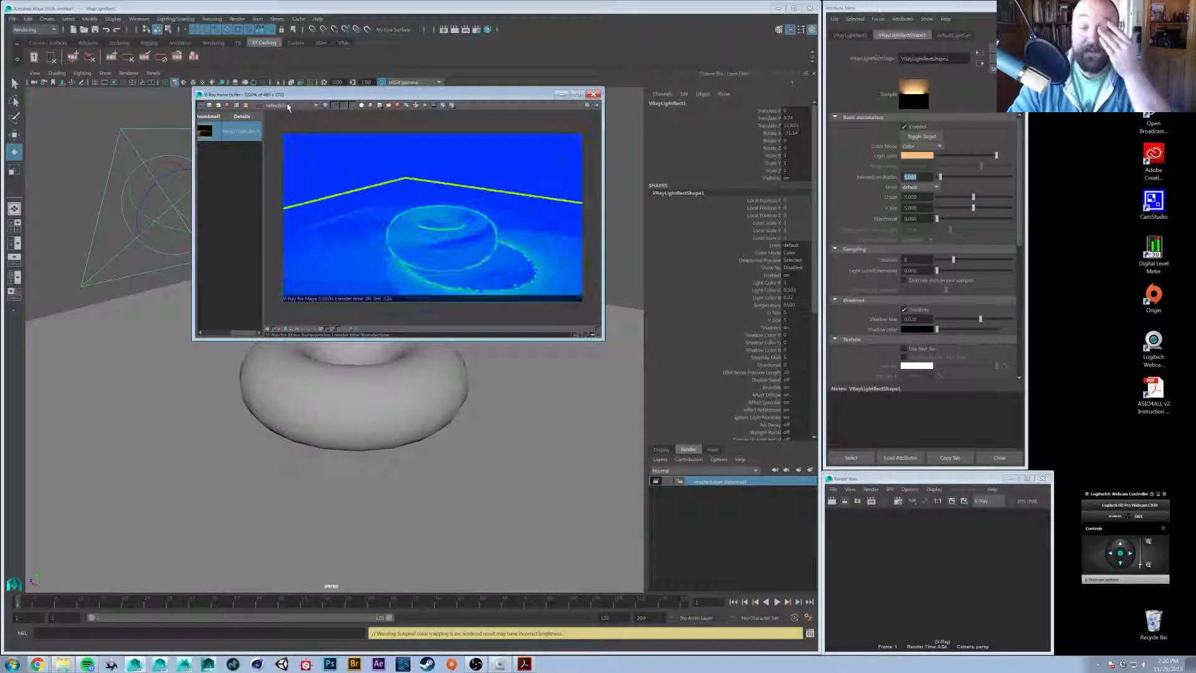
pyautogui.click(325, 106)
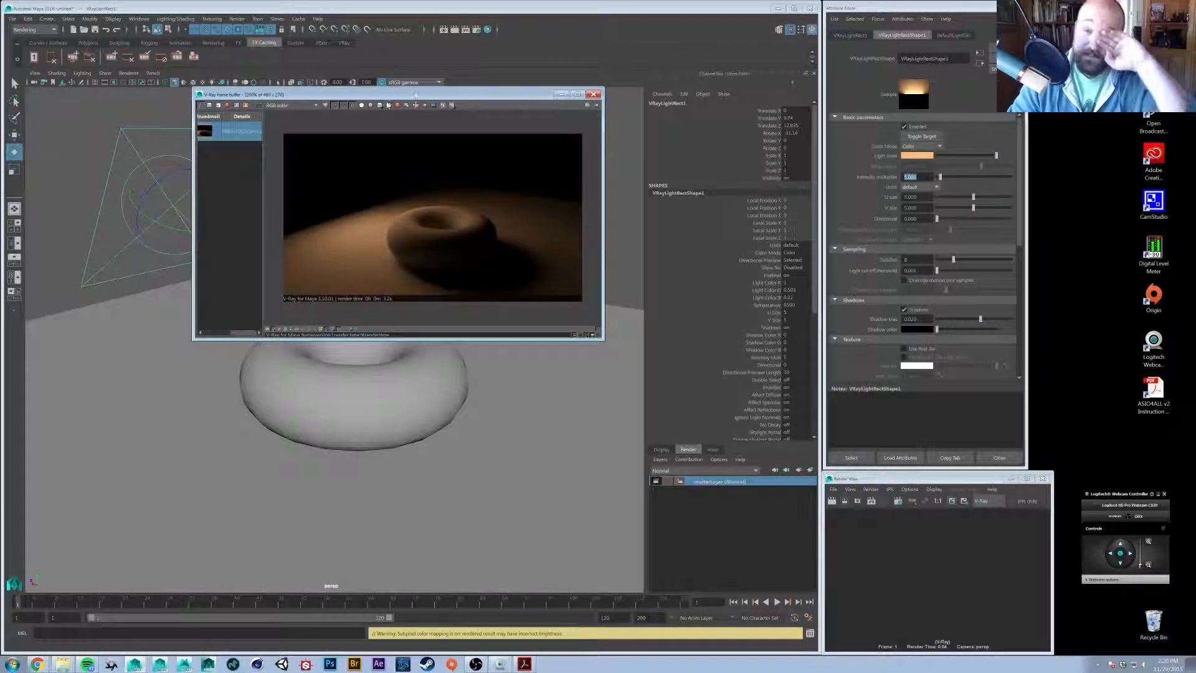
# Disable the frame buffer's render history and hide the history panel
pyautogui.click(200, 108)
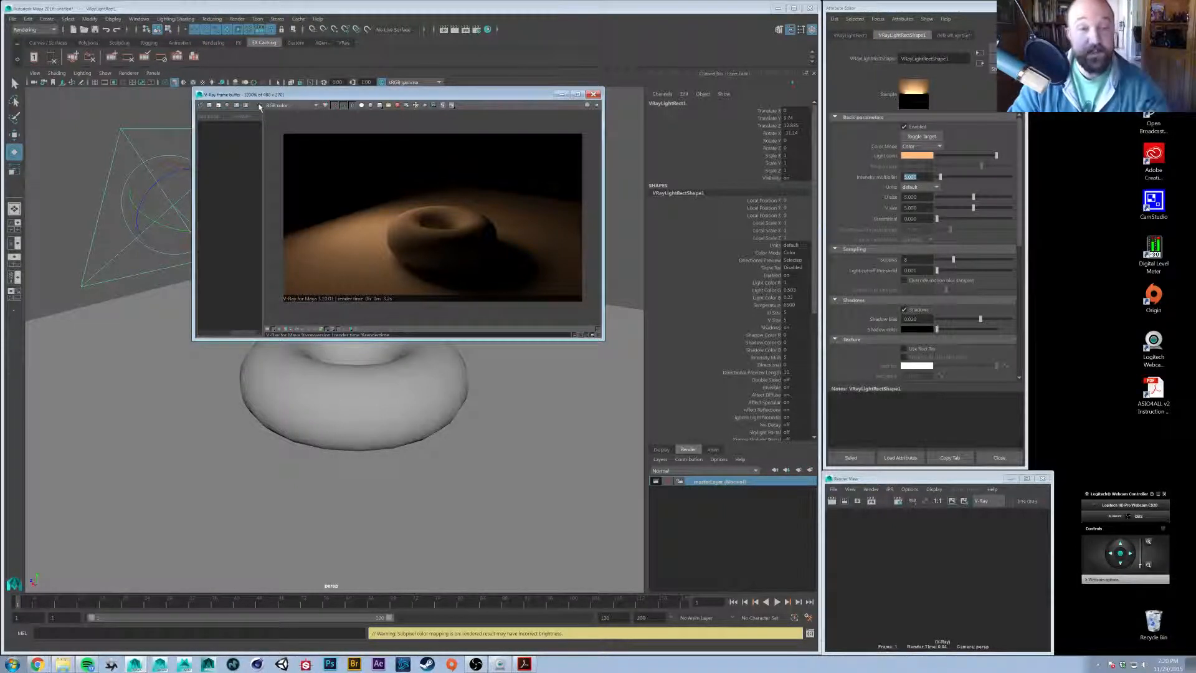
pyautogui.click(336, 331)
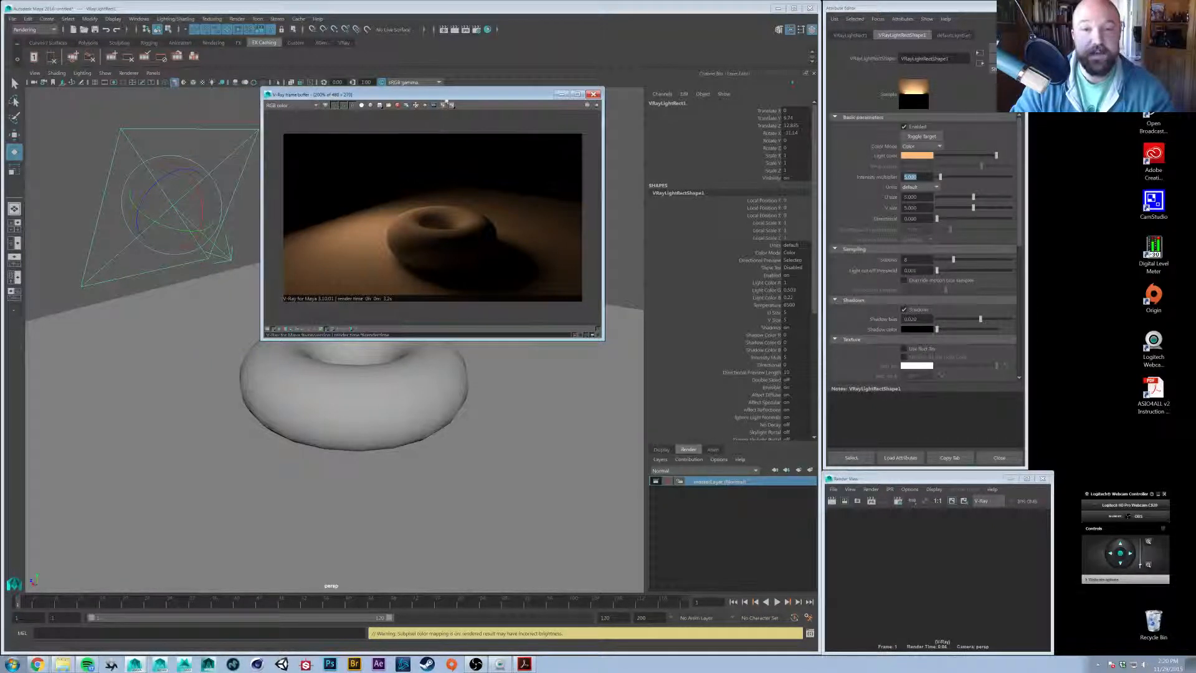
# Move the frame buffer clear of the viewport's torus, duplicate the render to Maya's Render View and keep that image there
pyautogui.moveTo(406, 94); pyautogui.dragTo(402, 52)
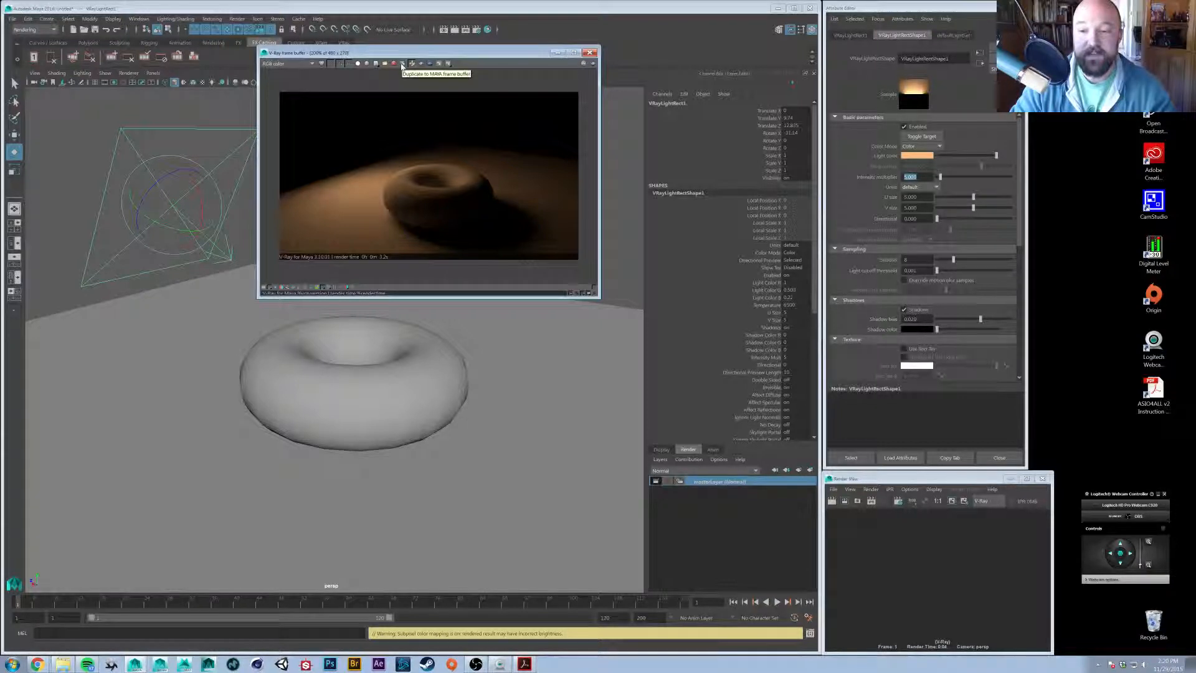
pyautogui.click(402, 65)
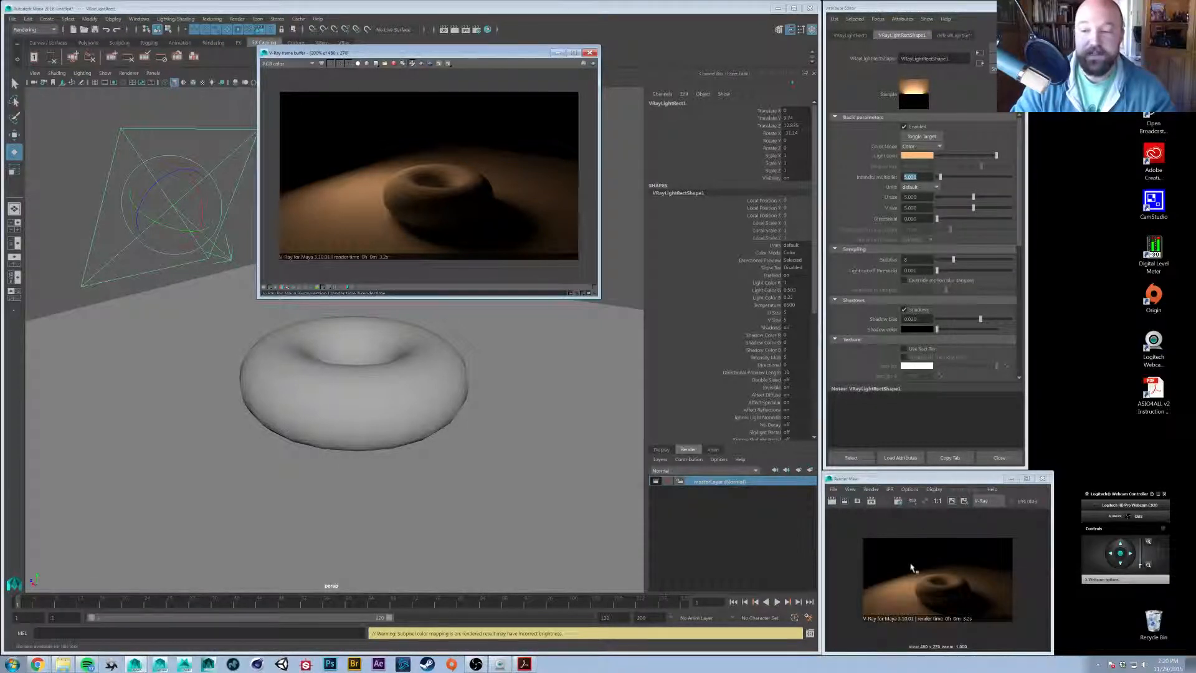
pyautogui.click(875, 589)
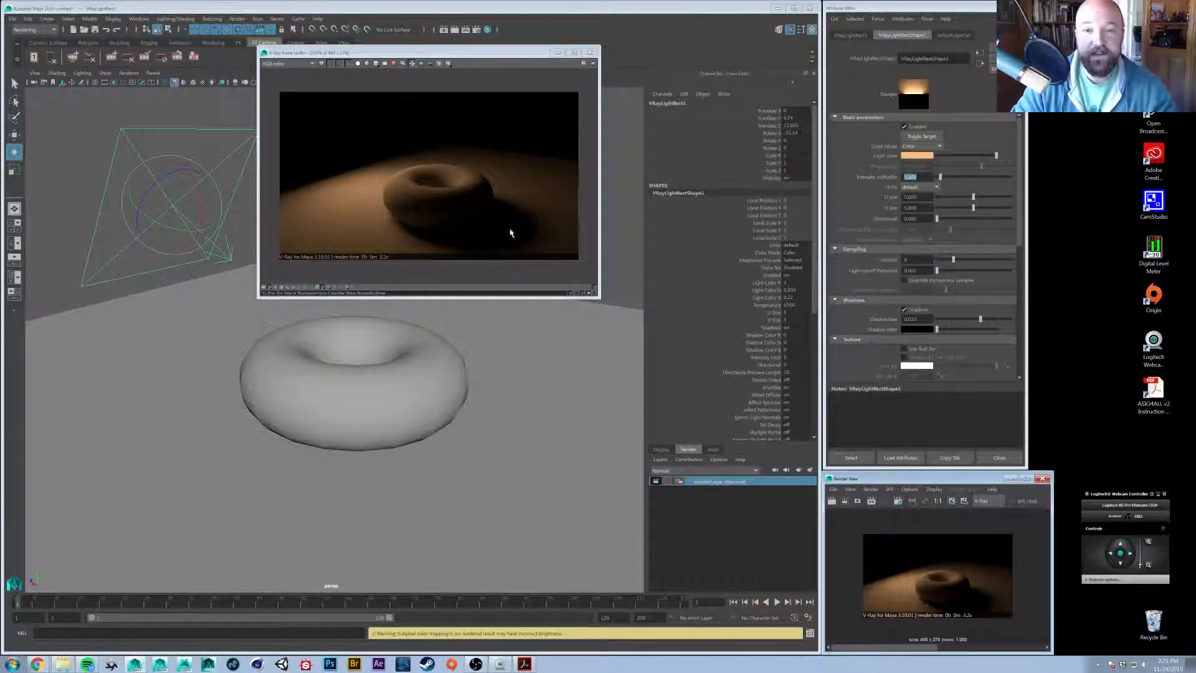
# Check the grain in the torus's shadow up close, set the rectangular V-Ray light's subdivs to 32 and re-render
pyautogui.scroll(1, 451, 228)
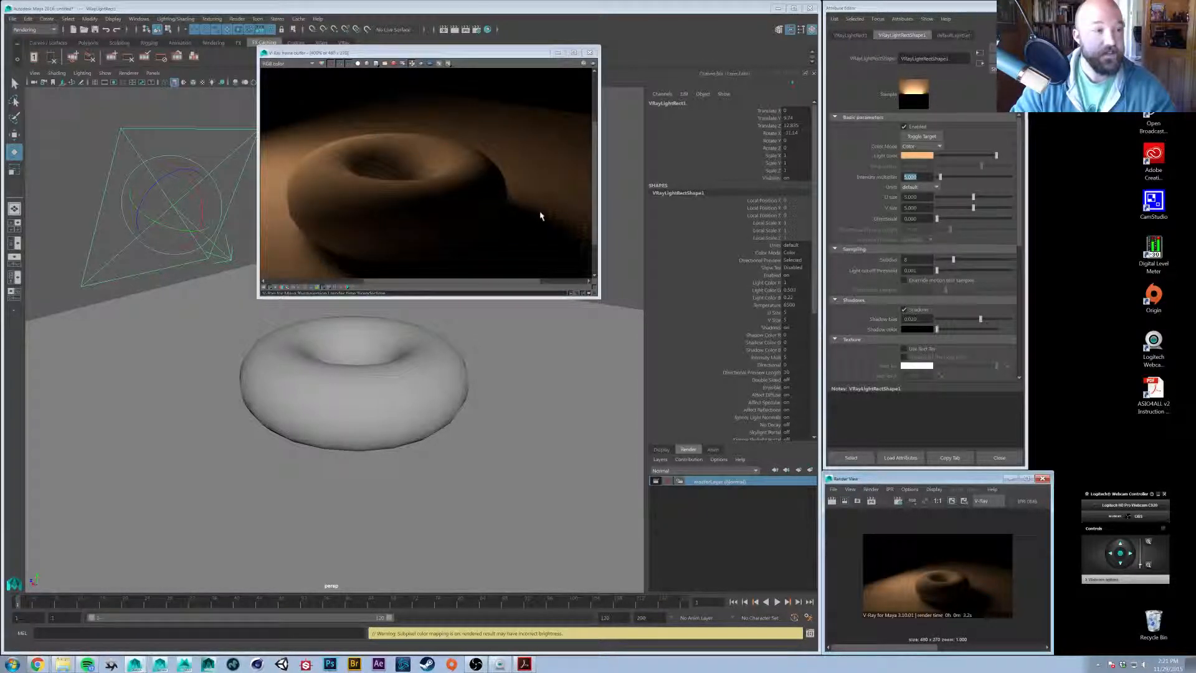
pyautogui.scroll(1, 550, 203)
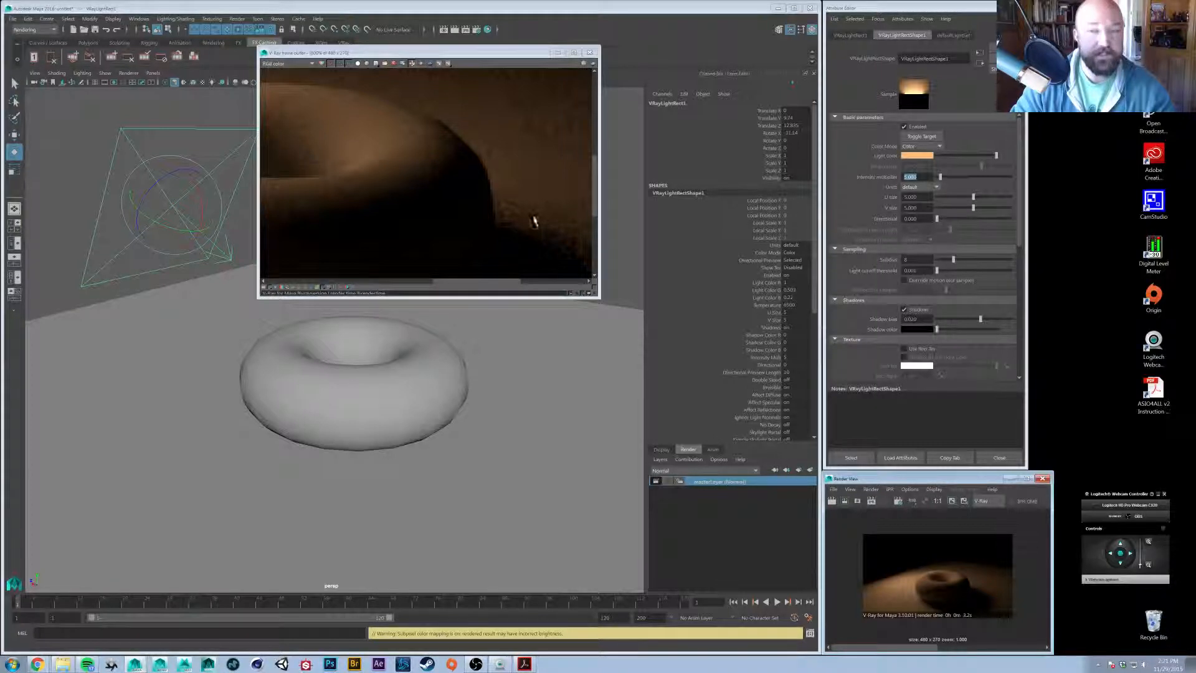
pyautogui.scroll(-2, 516, 194)
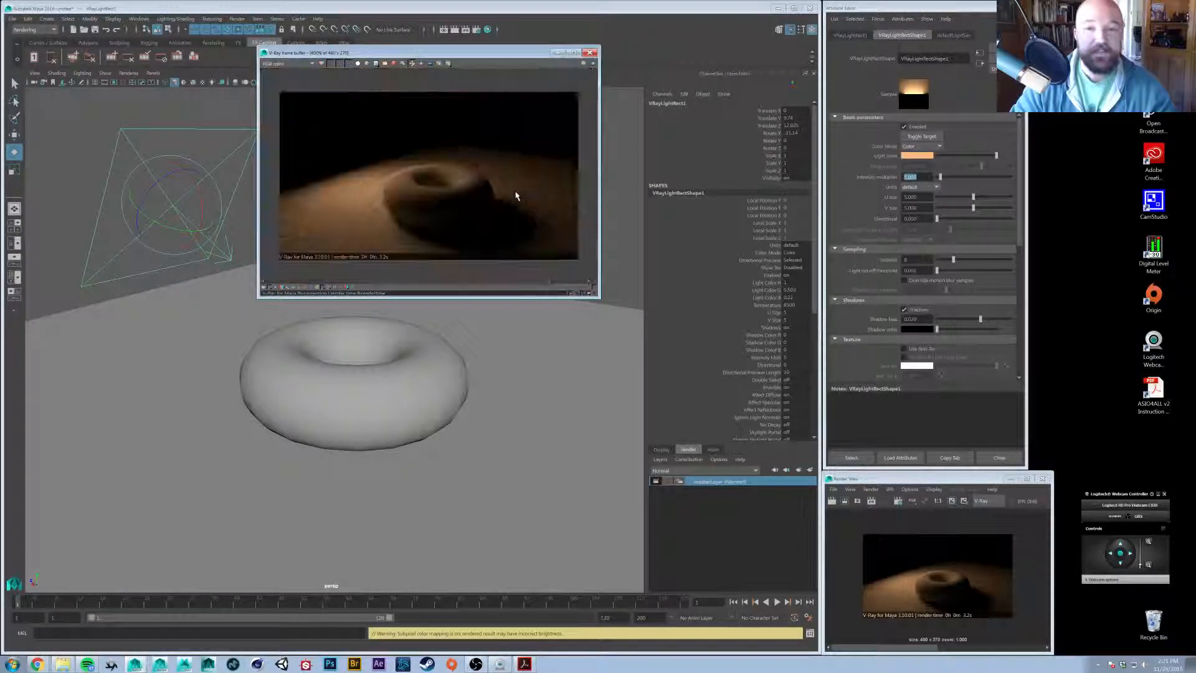
pyautogui.scroll(-1, 516, 195)
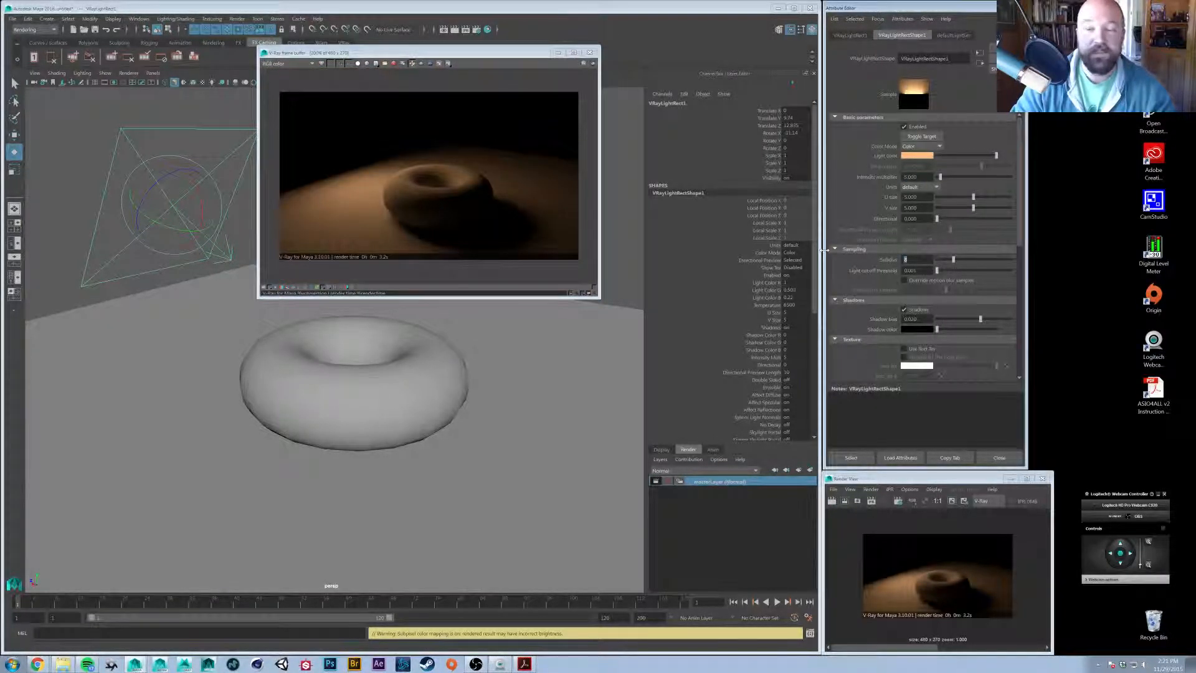
pyautogui.click(107, 121)
pyautogui.click(115, 150)
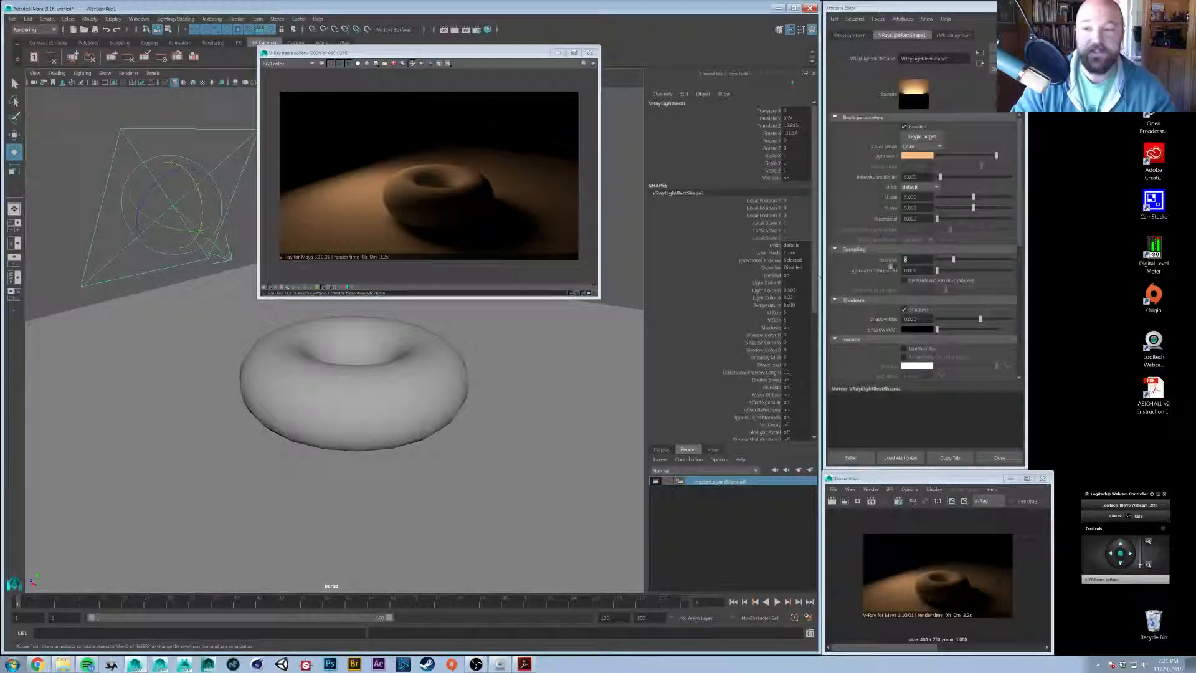
pyautogui.moveTo(919, 260); pyautogui.dragTo(799, 254)
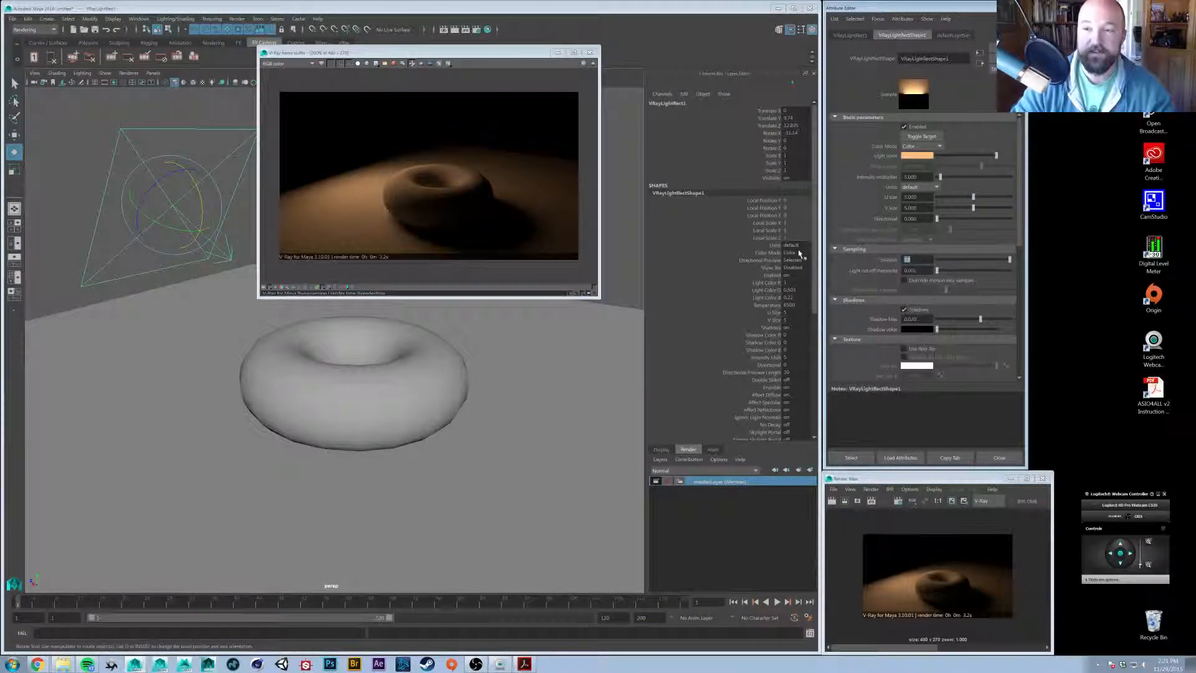
pyautogui.click(592, 63)
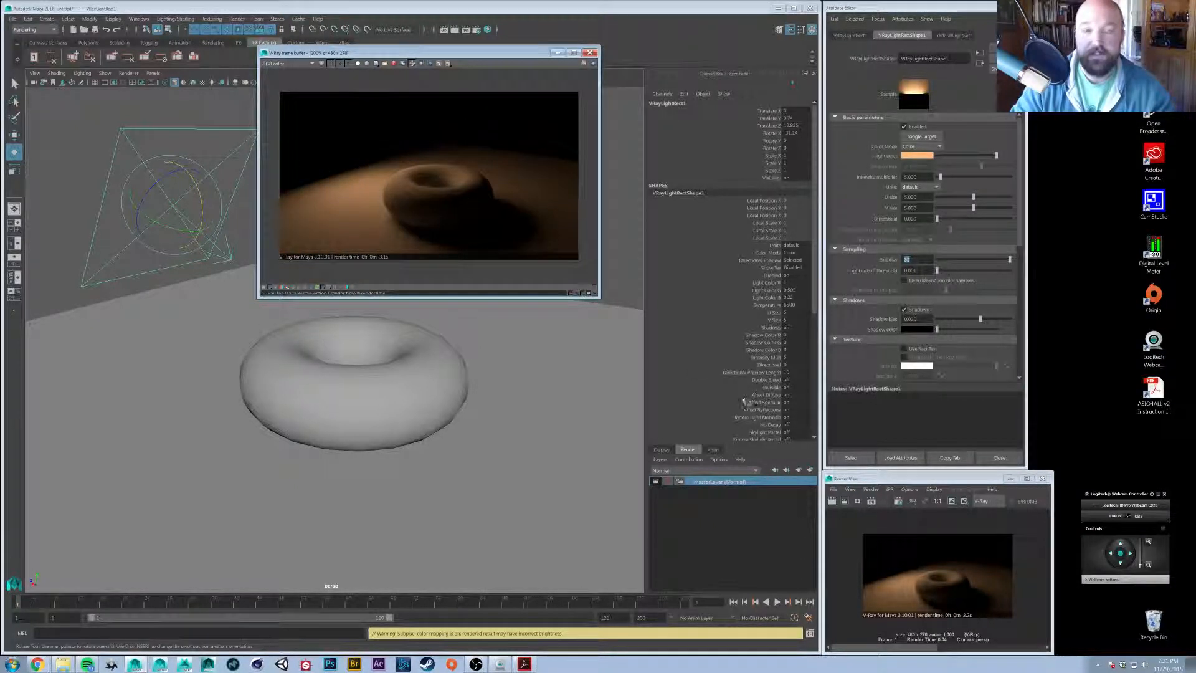
# Duplicate the new render to Maya's Render View and switch the V-Ray frame buffer to the lighting element
pyautogui.click(405, 73)
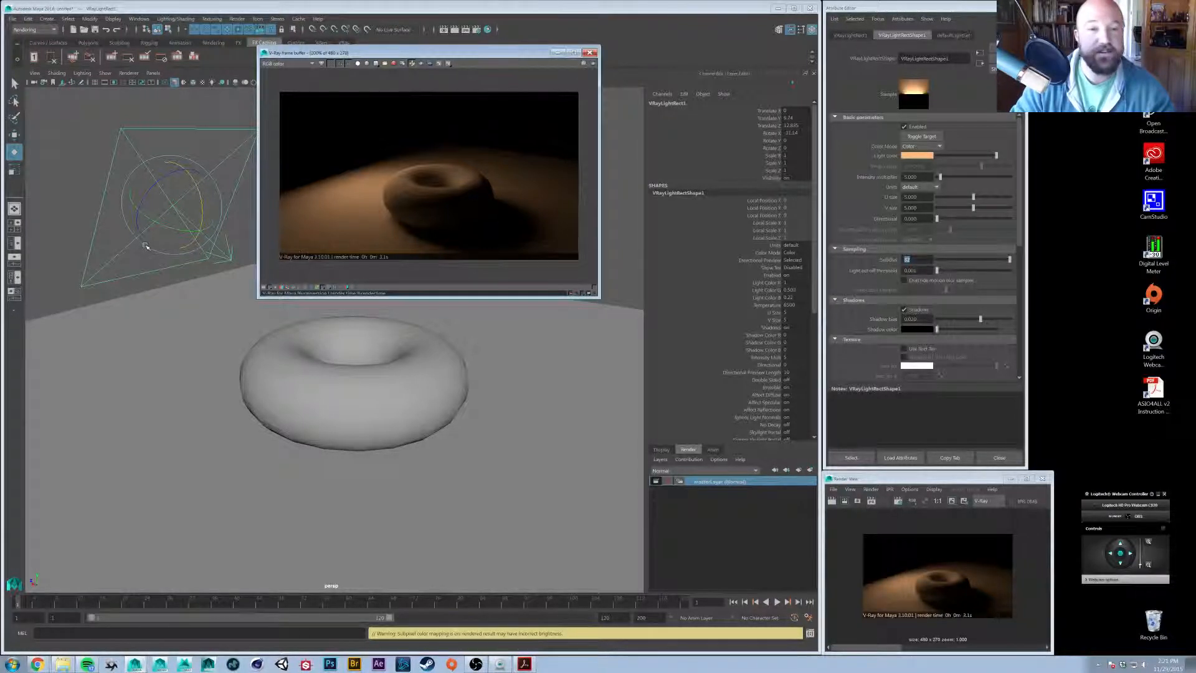
pyautogui.moveTo(924, 261); pyautogui.dragTo(904, 259)
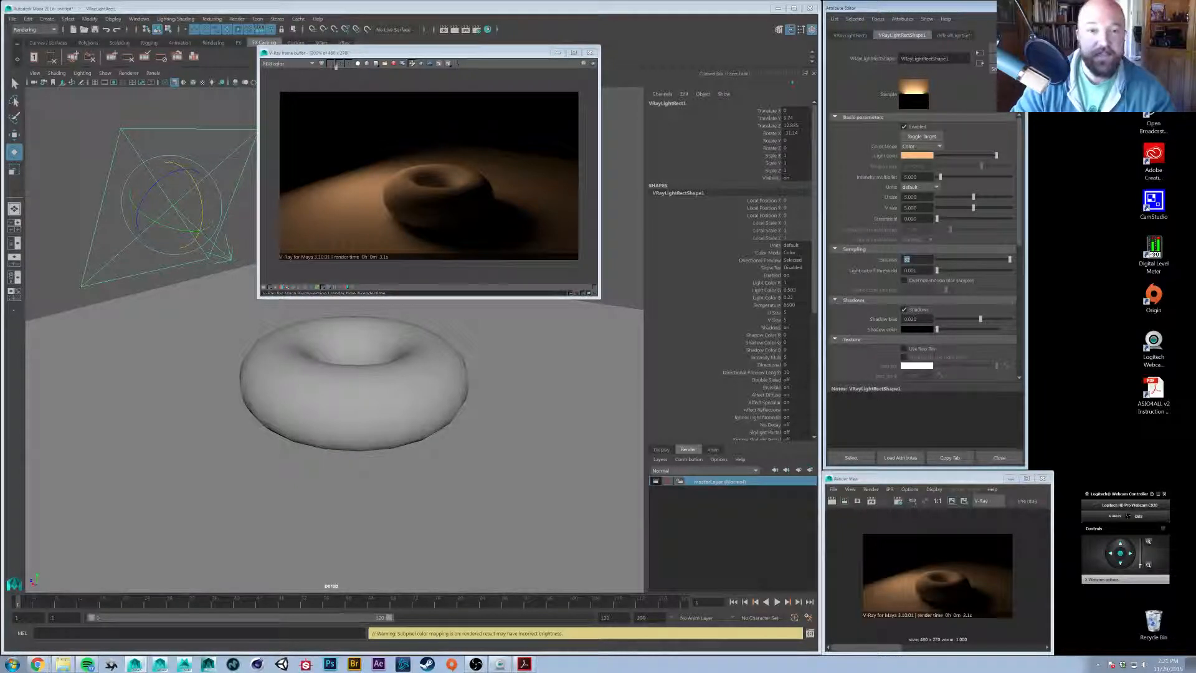
pyautogui.click(312, 63)
pyautogui.click(281, 70)
pyautogui.scroll(-1, 280, 67)
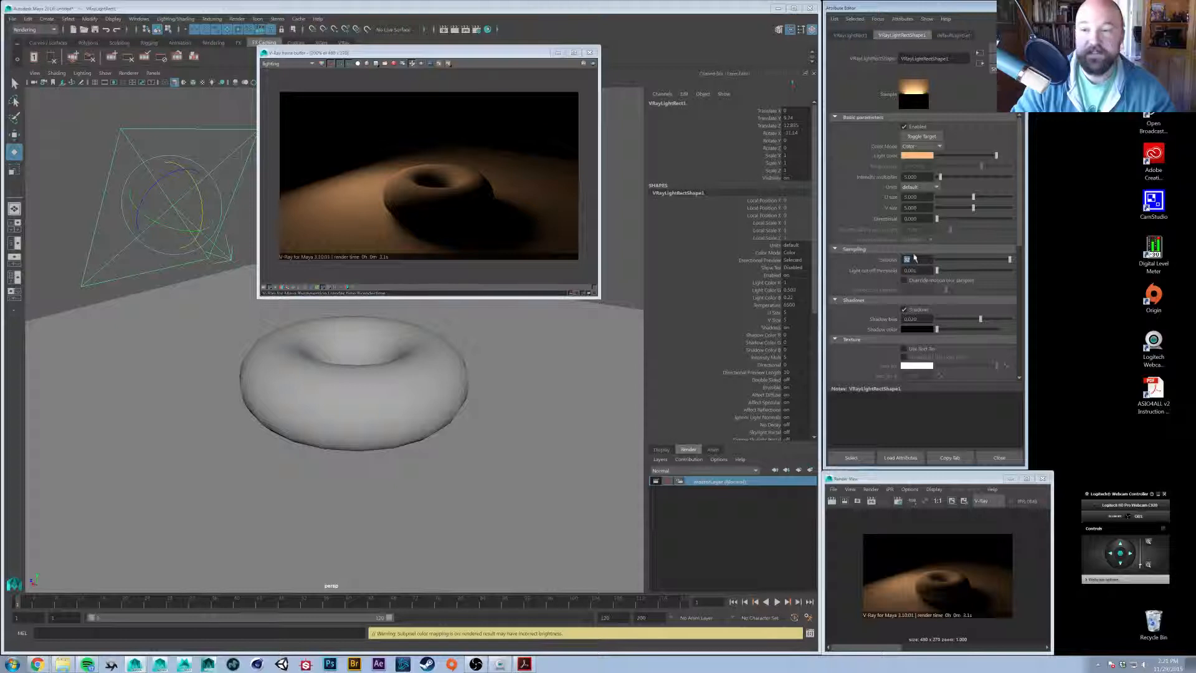
# Set the rectangular light's subdivs to 128, re-render, and duplicate the lighting element to Maya's Render View beside the kept image
pyautogui.moveTo(915, 258); pyautogui.dragTo(822, 255)
pyautogui.write('12')
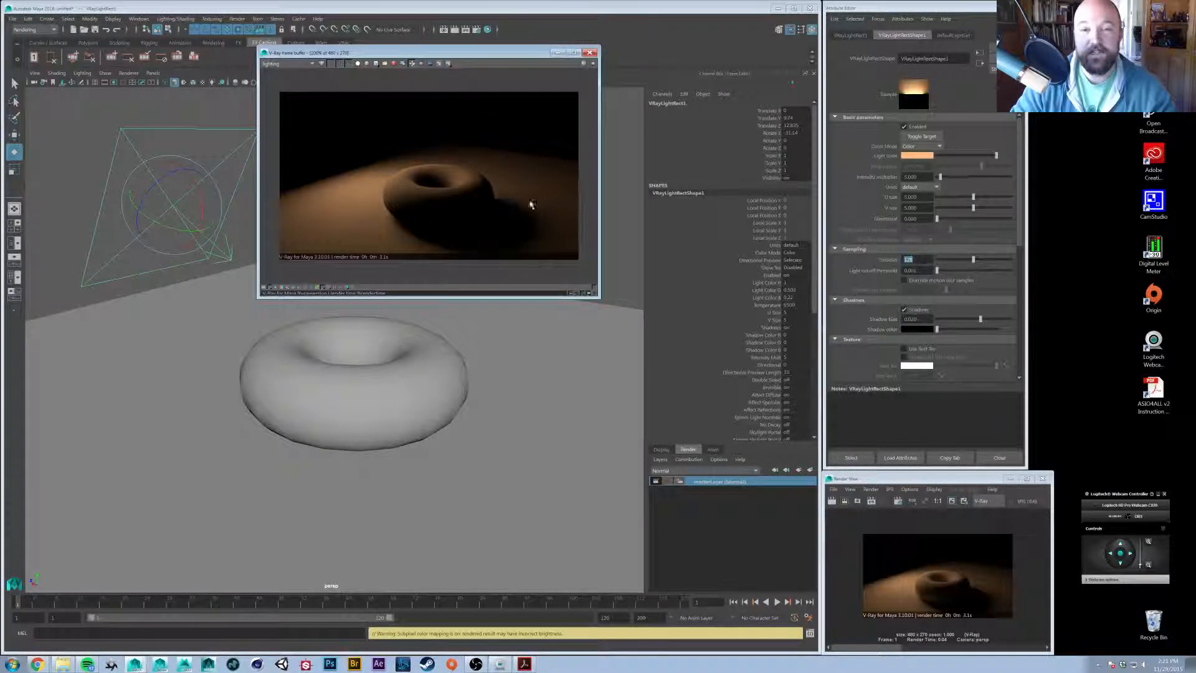
pyautogui.scroll(2, 534, 218)
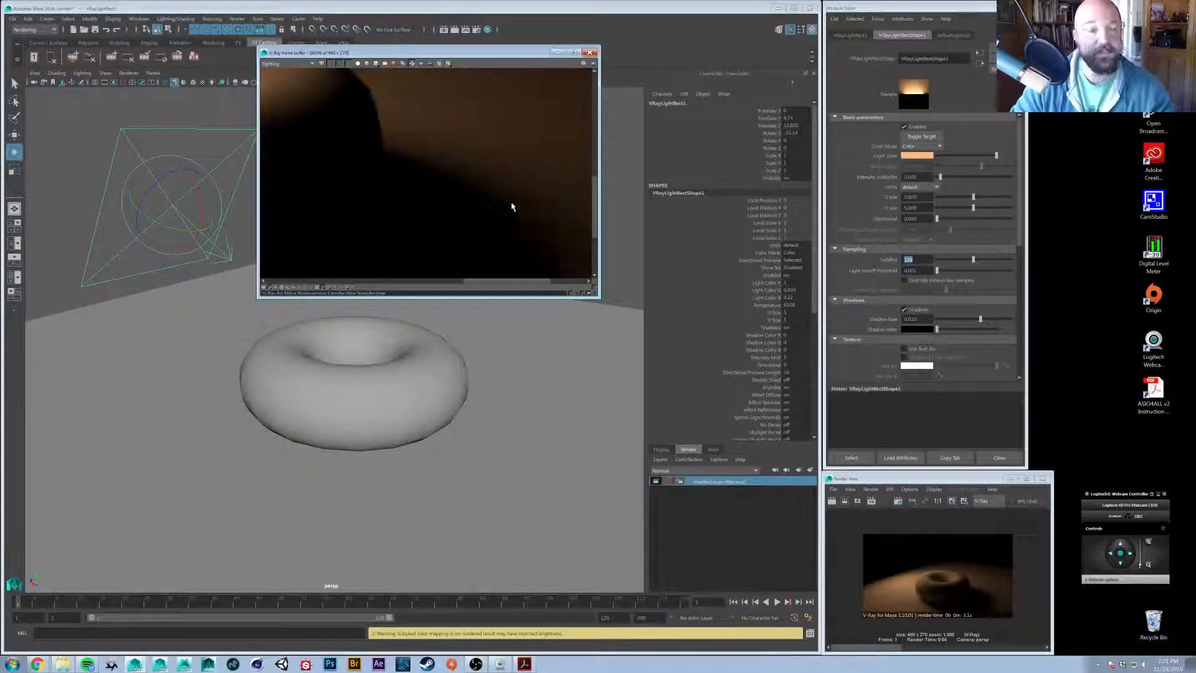
pyautogui.click(954, 505)
pyautogui.click(403, 64)
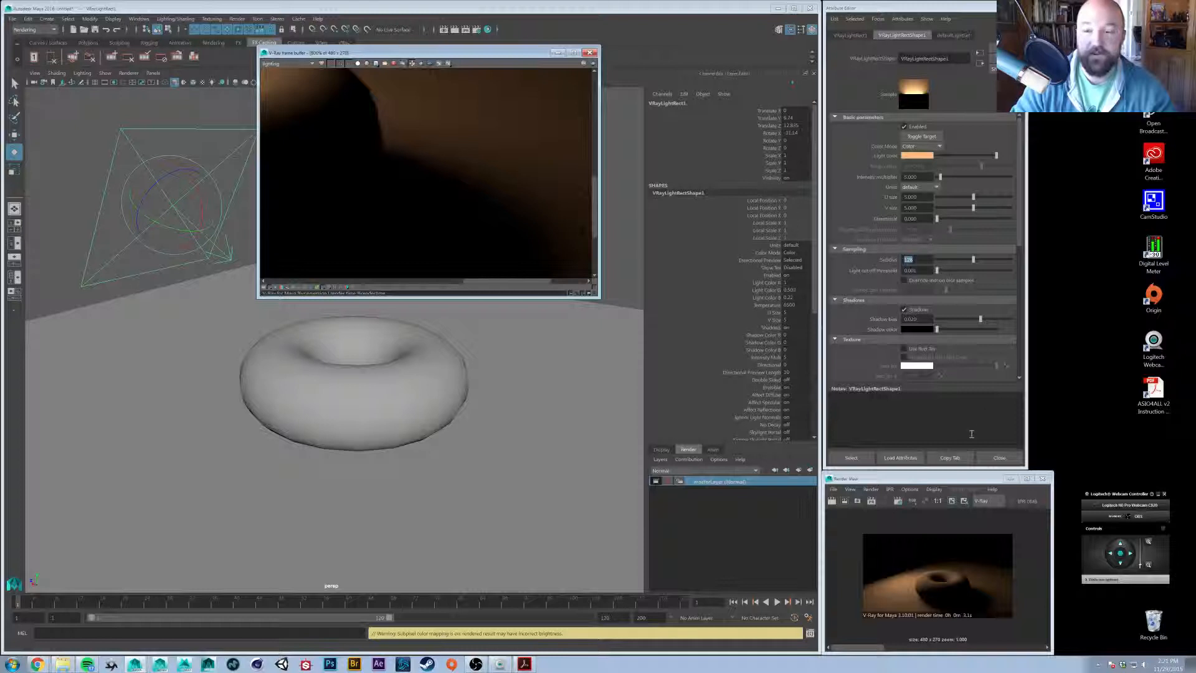
# Compare the stored renders in the enlarged Render View and return the window to its normal size
pyautogui.doubleClick(934, 478)
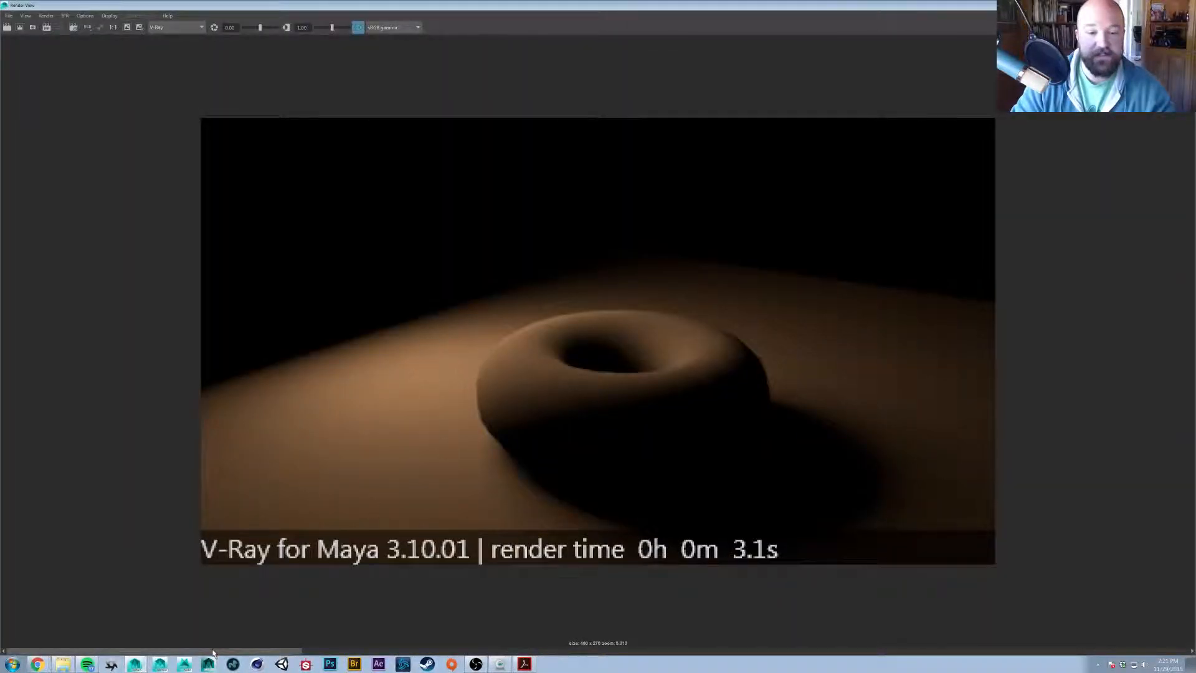
pyautogui.click(323, 650)
pyautogui.moveTo(479, 648); pyautogui.dragTo(161, 632)
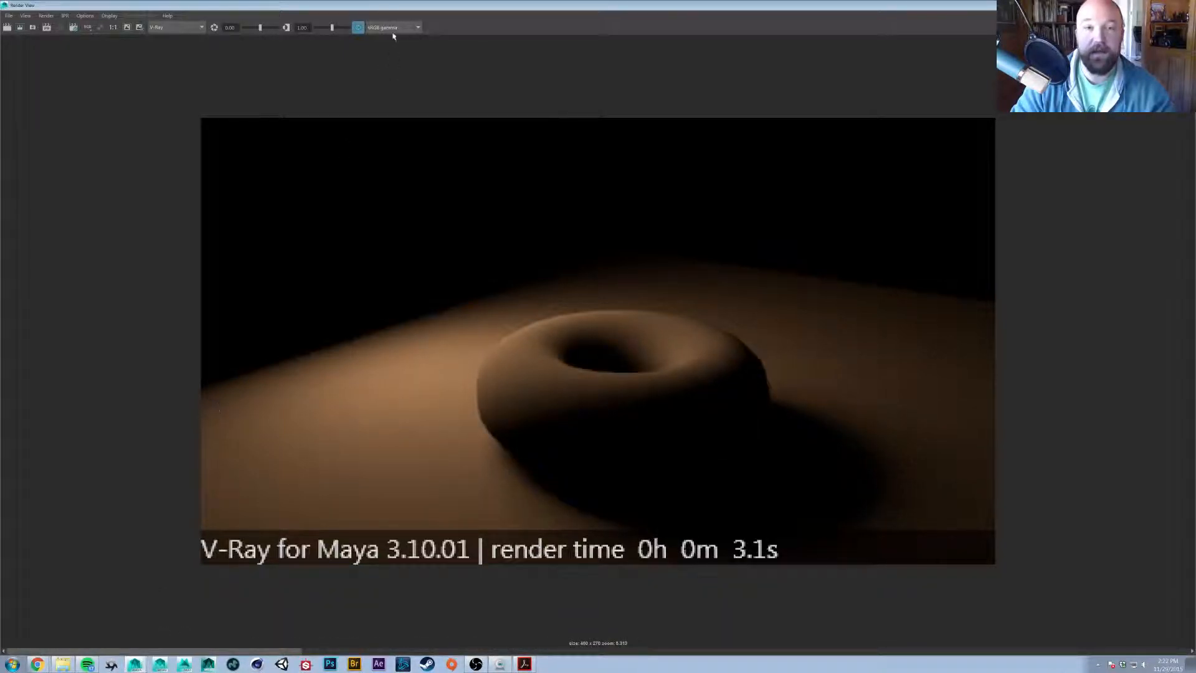
pyautogui.doubleClick(401, 5)
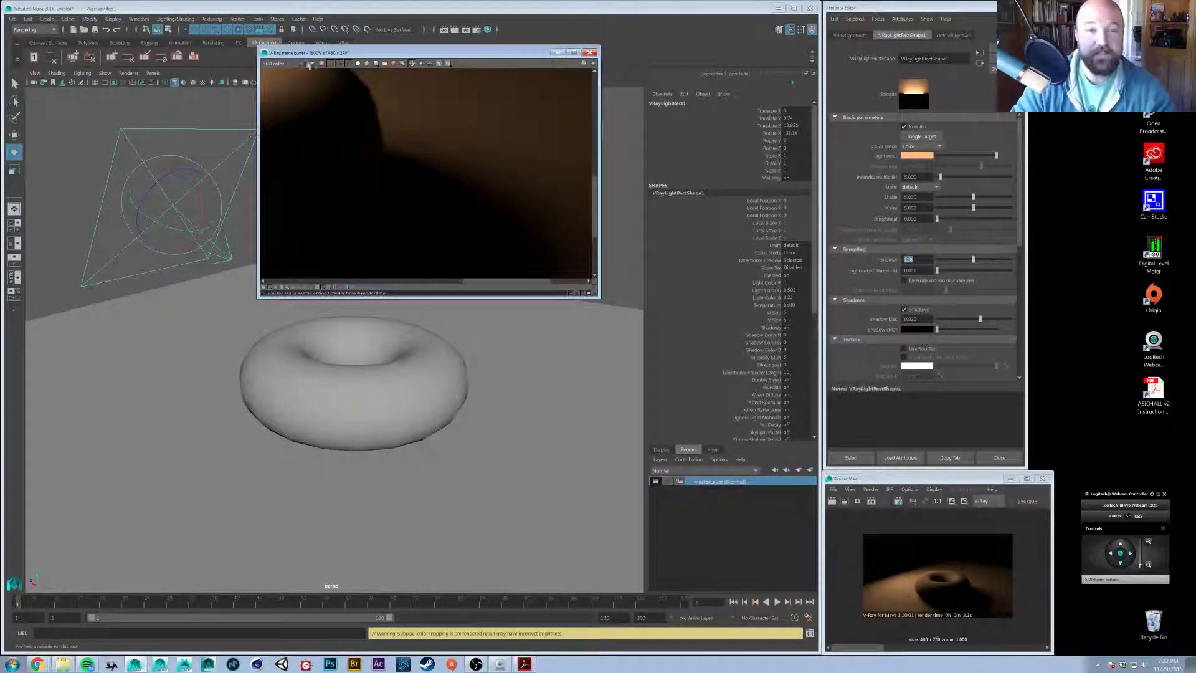
# Duplicate the RGB color render to the Render View and compare it with the kept image at full-window size
pyautogui.click(322, 64)
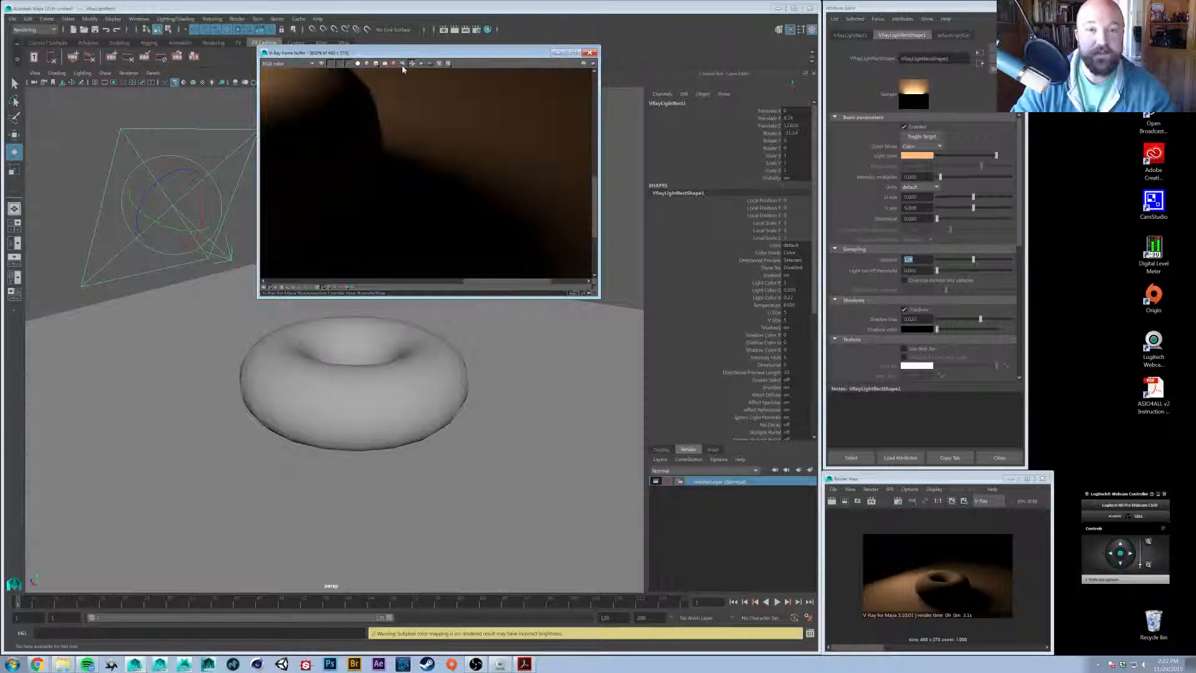
pyautogui.doubleClick(959, 478)
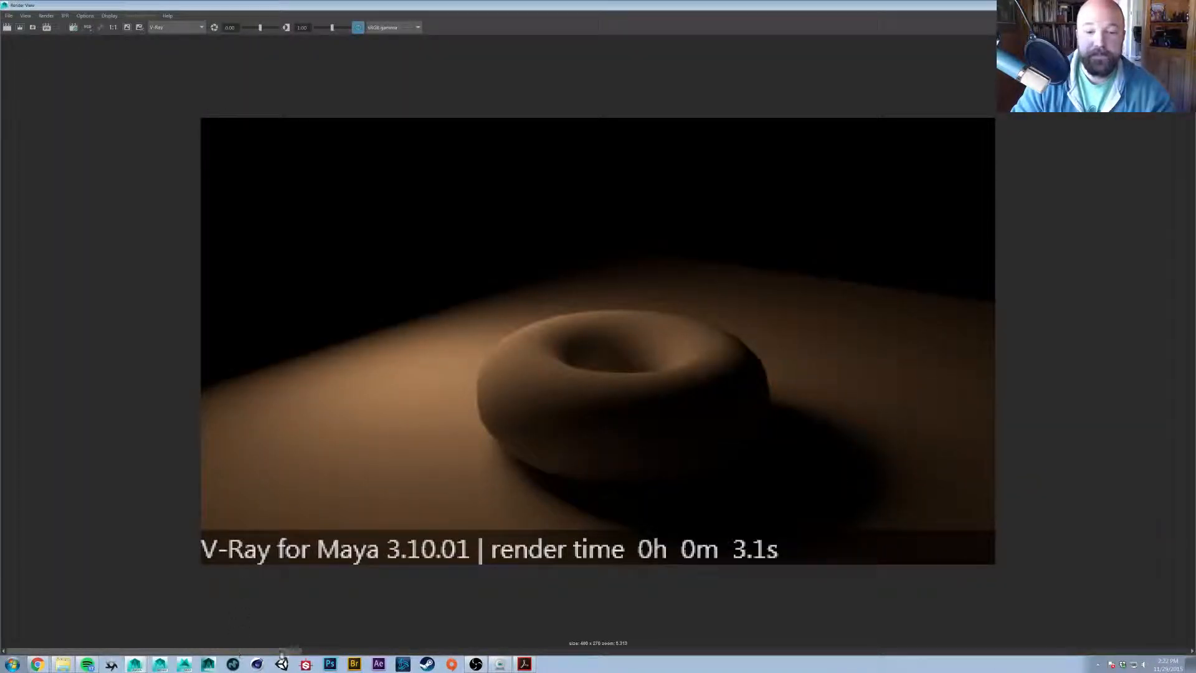
pyautogui.moveTo(282, 652); pyautogui.dragTo(573, 653)
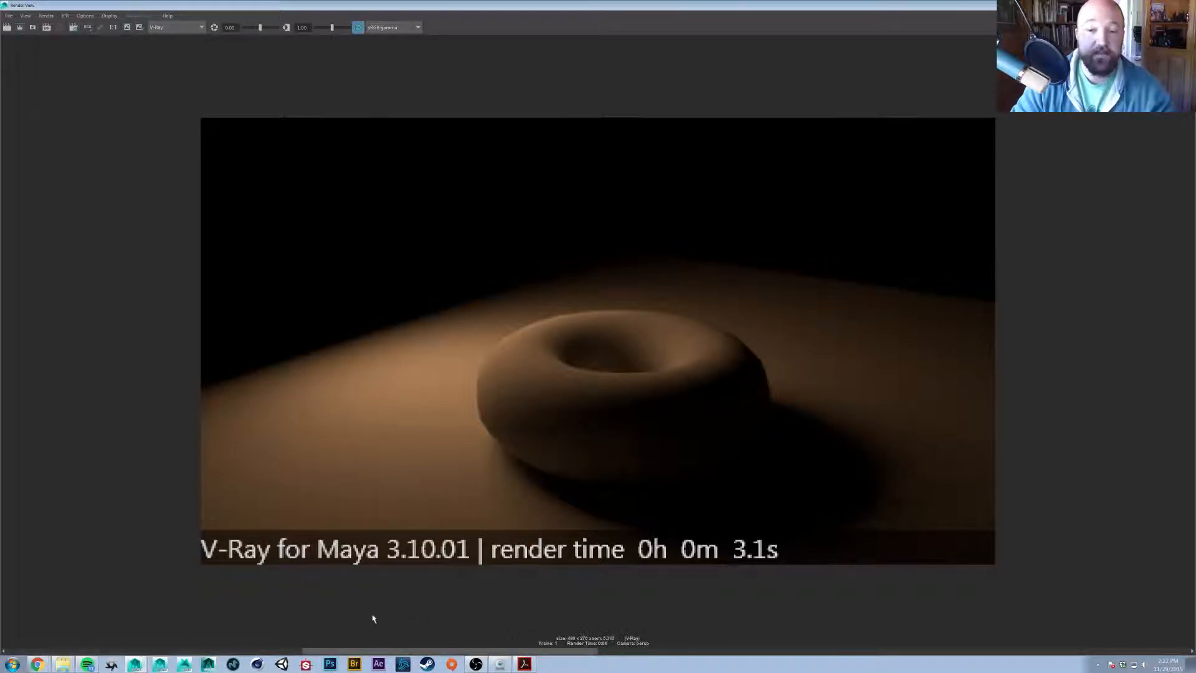
pyautogui.doubleClick(612, 11)
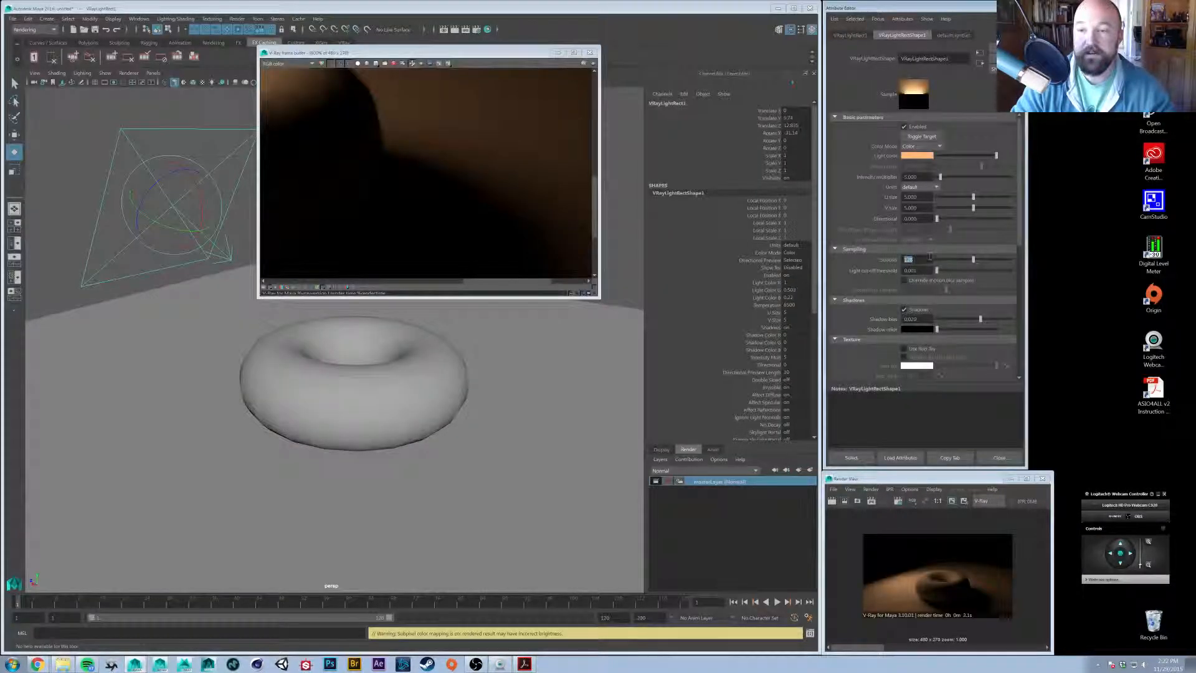
# Set the rectangular light's subdivs to 256, re-render, and inspect the torus's shadow in the frame buffer
pyautogui.write('256')
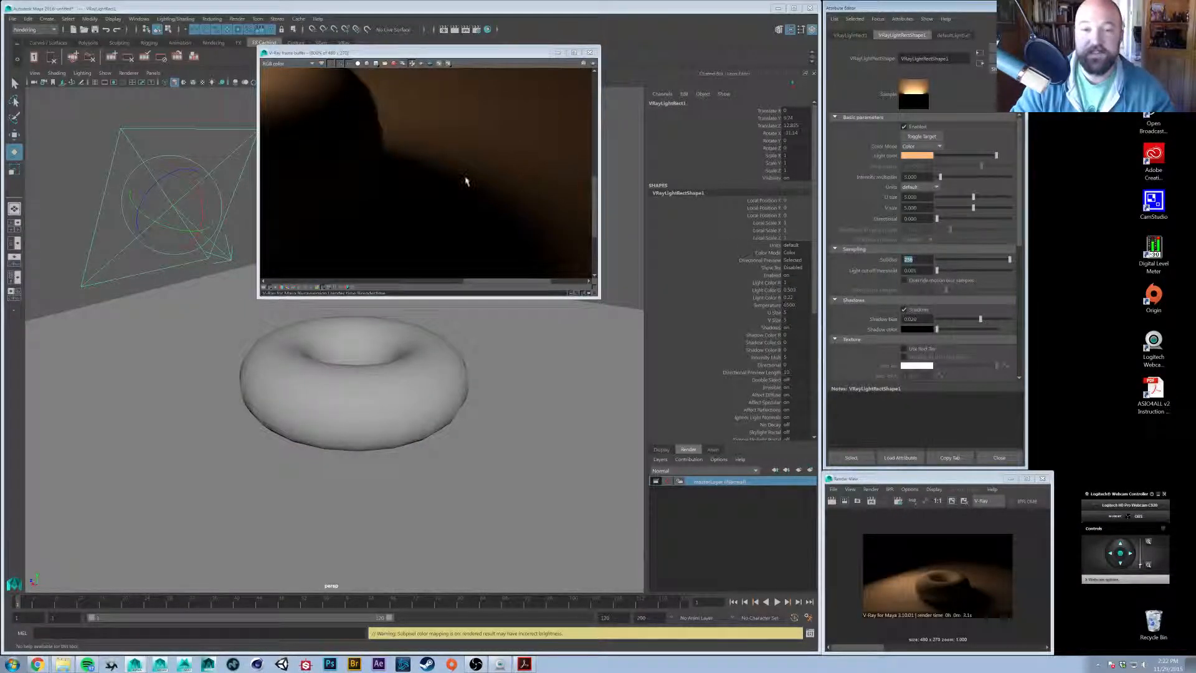
pyautogui.scroll(-4, 467, 181)
pyautogui.click(591, 64)
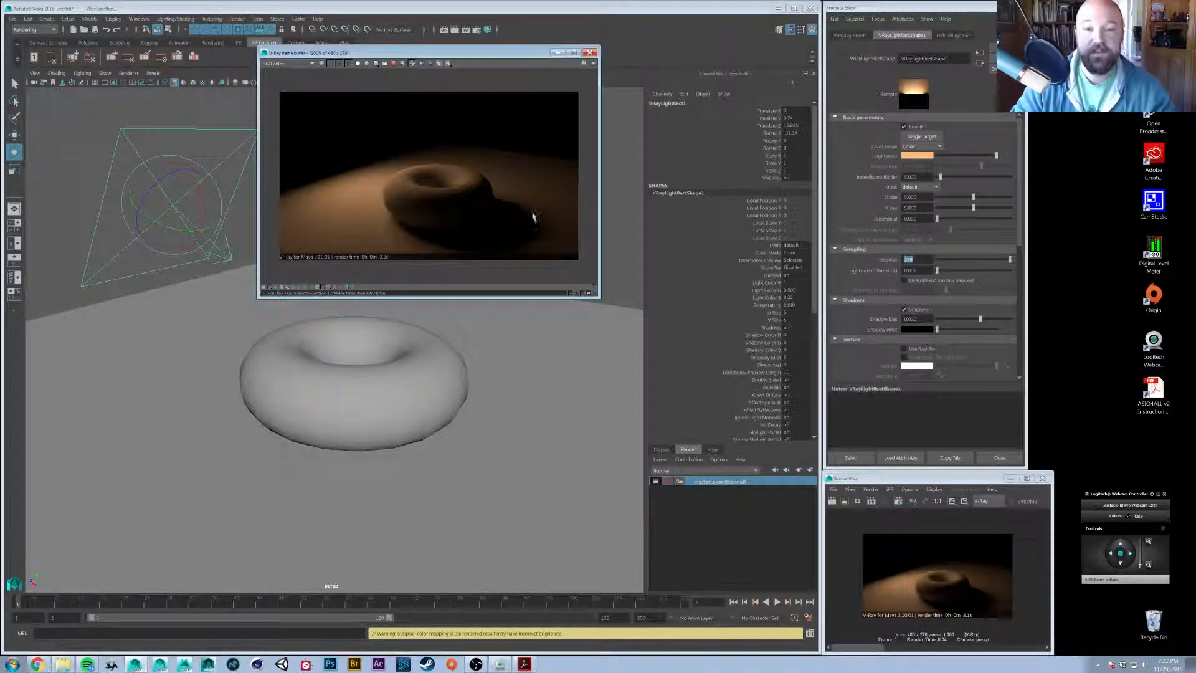
pyautogui.scroll(1, 533, 217)
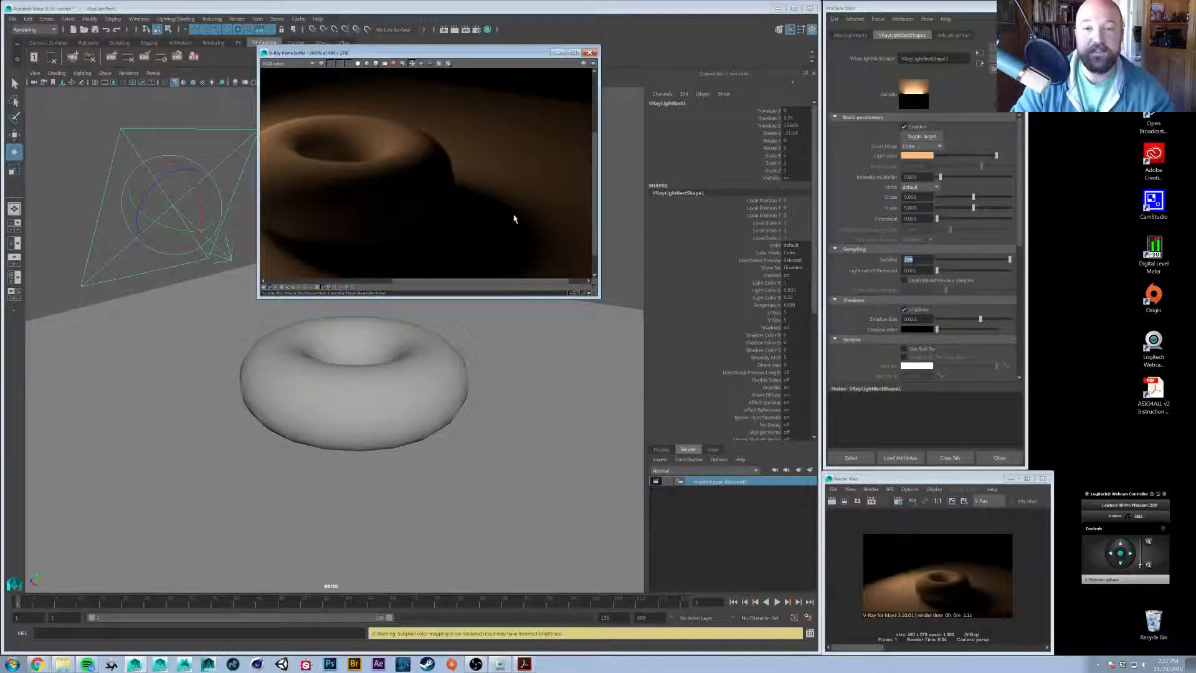
pyautogui.scroll(-1, 515, 219)
# Keep the current Render View image, duplicate the 256-subdivs render there, and compare the stored images at full-window size
pyautogui.click(959, 506)
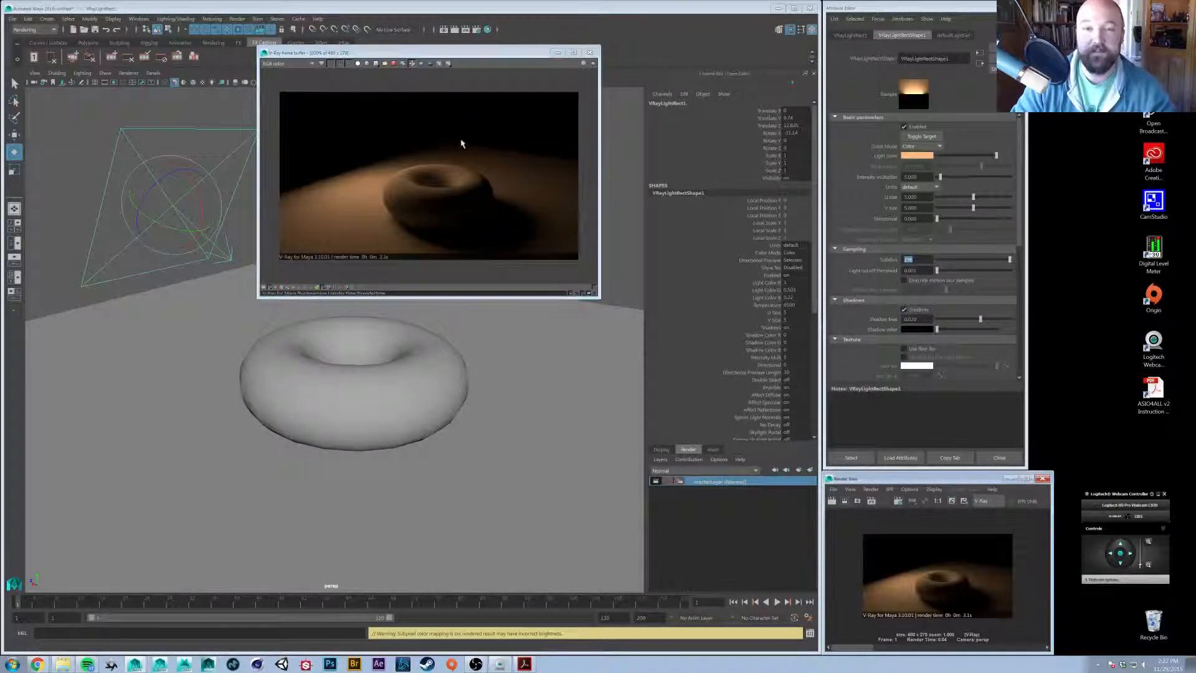
pyautogui.click(403, 75)
pyautogui.scroll(3, 995, 588)
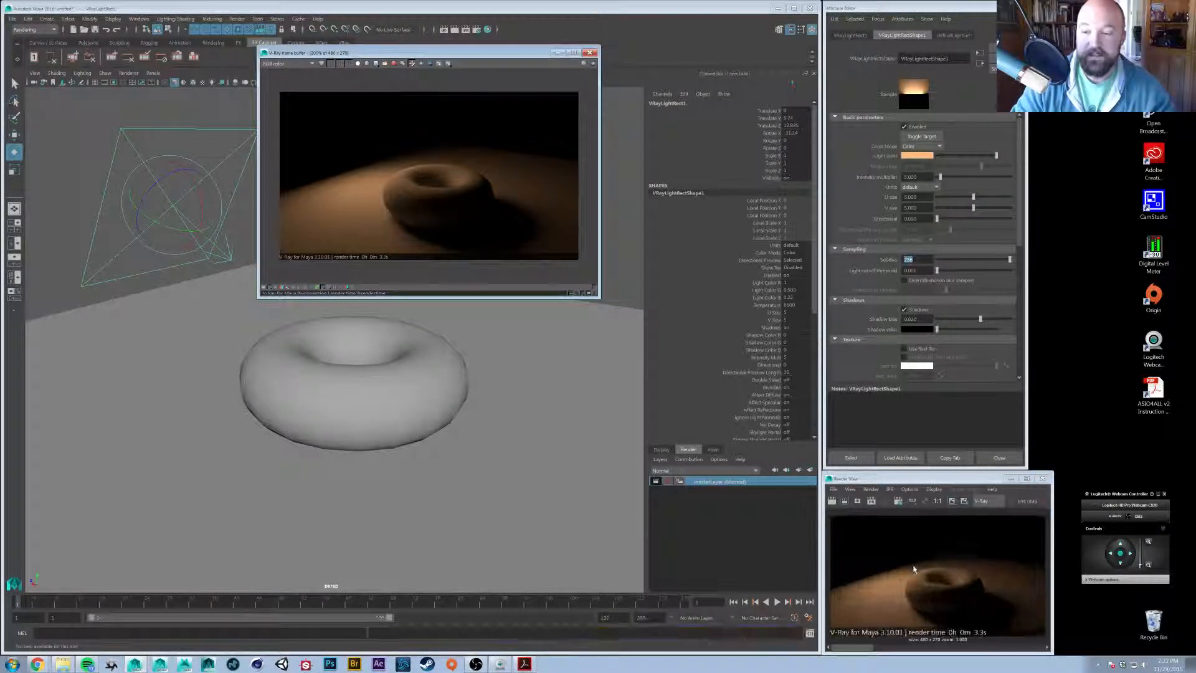
pyautogui.doubleClick(910, 478)
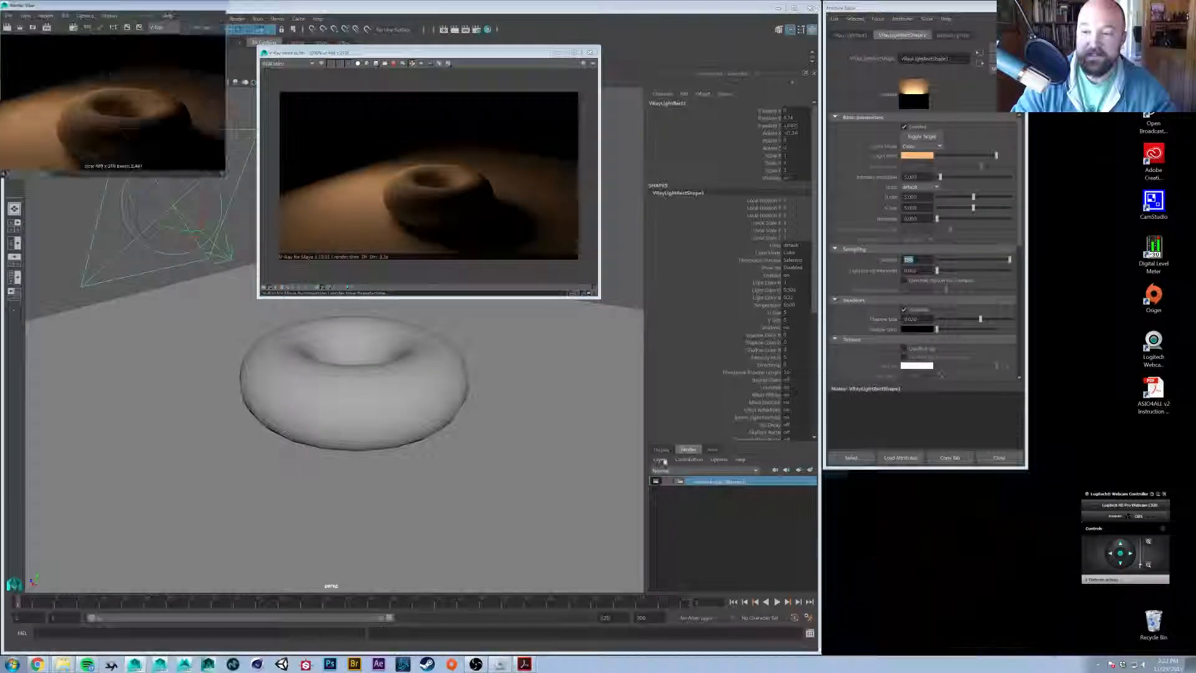
pyautogui.scroll(-5, 886, 472)
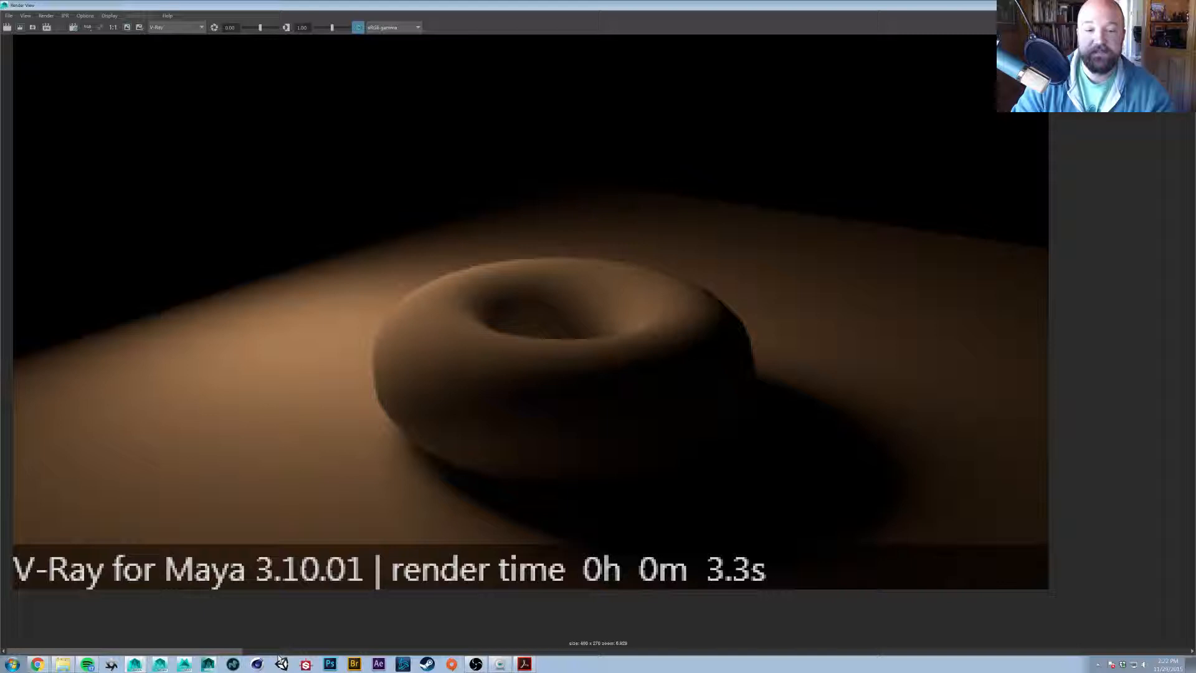
pyautogui.moveTo(280, 652); pyautogui.dragTo(200, 650)
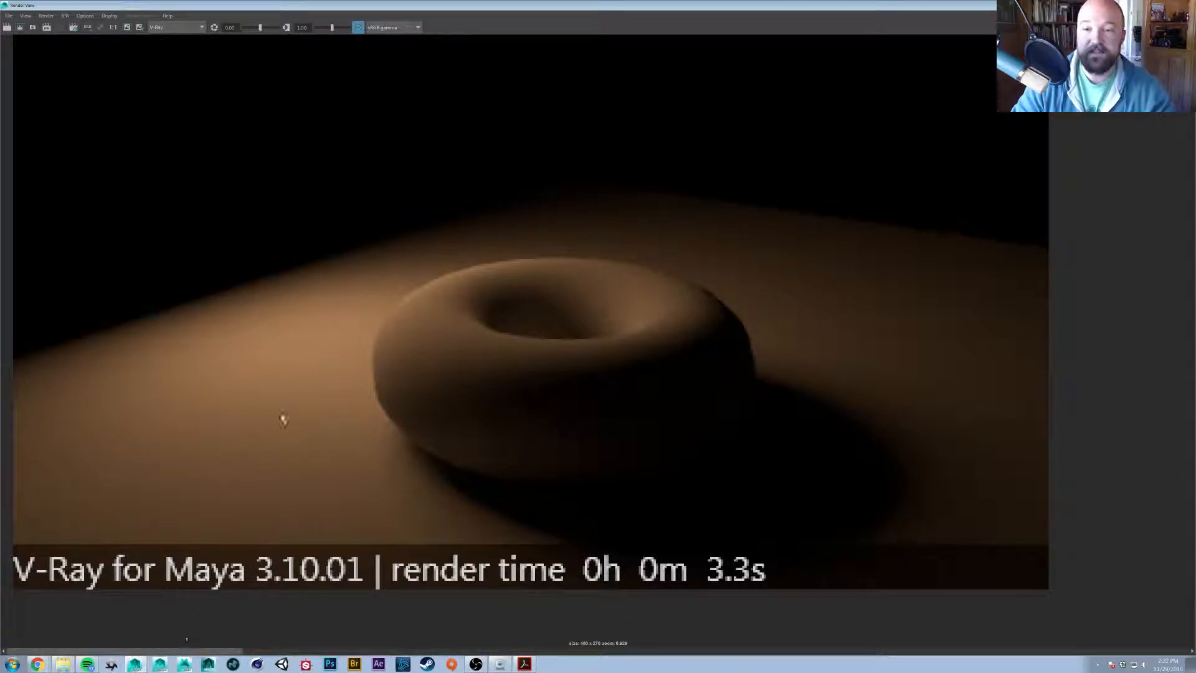
pyautogui.doubleClick(517, 10)
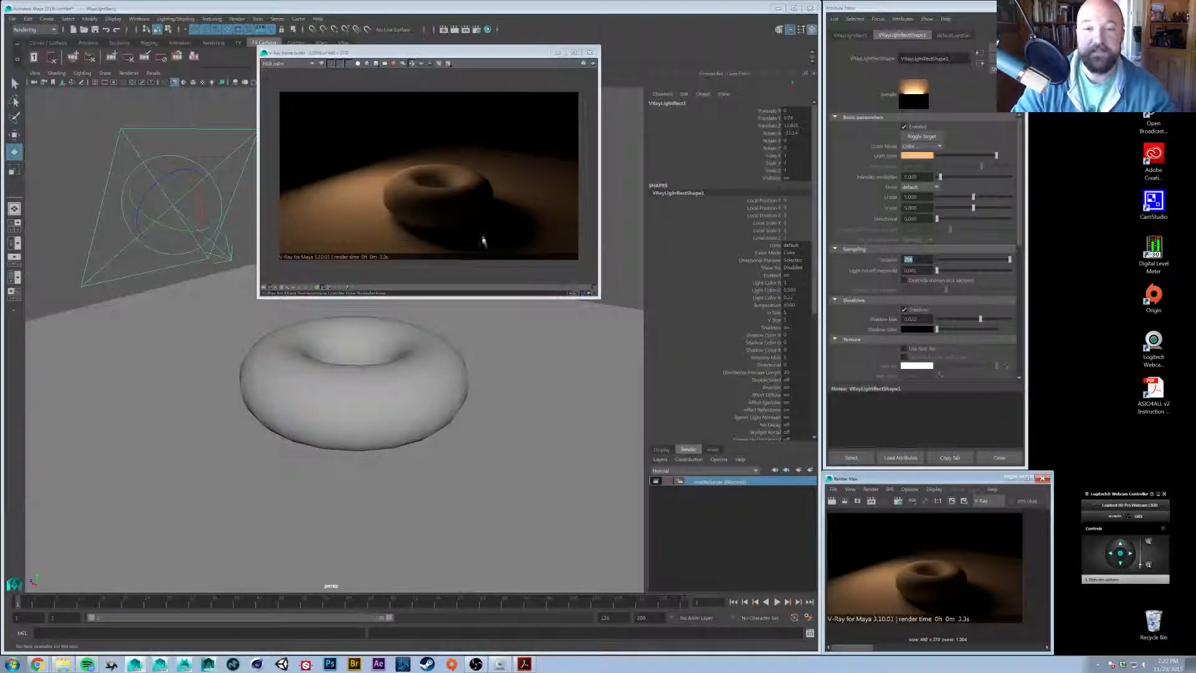
# Move the V-Ray frame buffer window clear of the torus and reframe the perspective view on the torus and floor
pyautogui.moveTo(564, 113)
pyautogui.mouseDown()
pyautogui.moveTo(608, 188)
pyautogui.moveTo(360, 260)
pyautogui.moveTo(747, 183)
pyautogui.moveTo(744, 144)
pyautogui.moveTo(564, 110)
pyautogui.mouseUp()
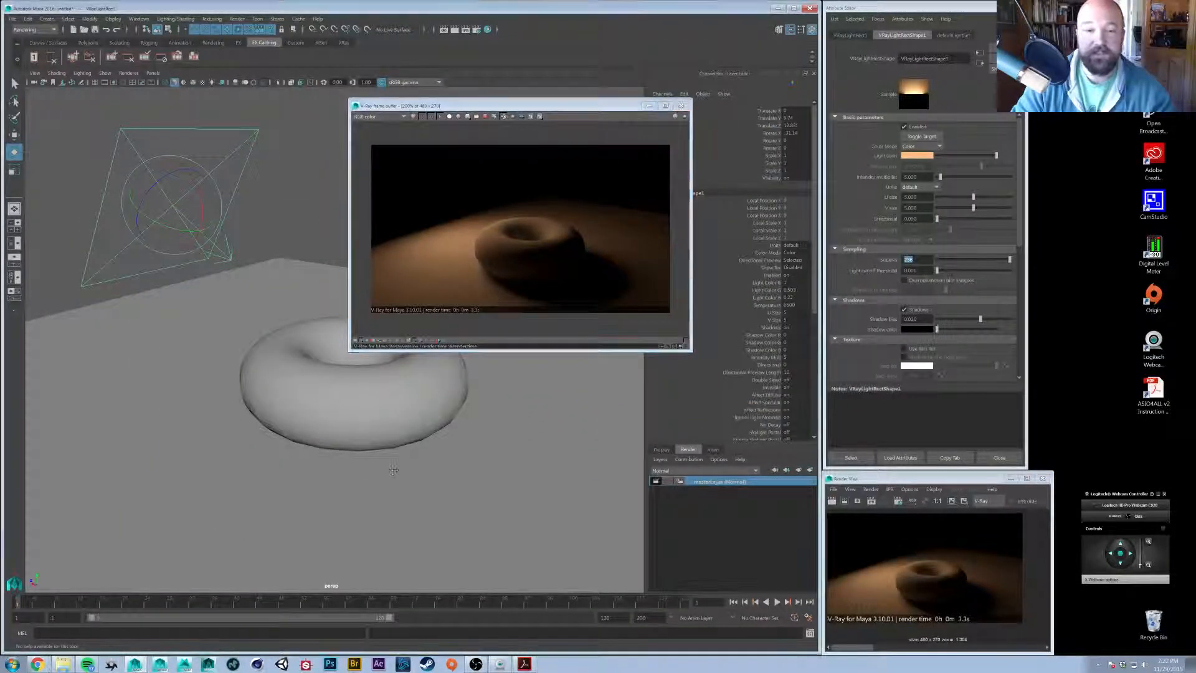
pyautogui.keyDown('alt'); pyautogui.moveTo(394, 424); pyautogui.dragTo(400, 464); pyautogui.keyUp('alt')
pyautogui.keyDown('alt'); pyautogui.moveTo(411, 339); pyautogui.dragTo(483, 315); pyautogui.keyUp('alt')
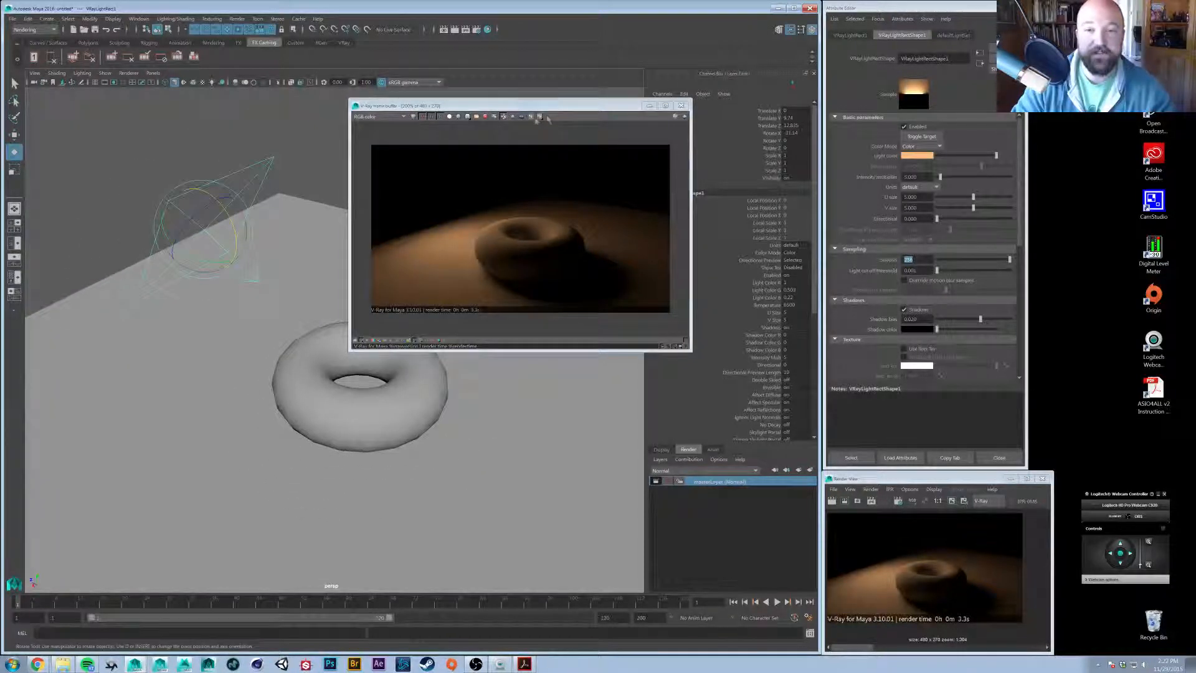
pyautogui.moveTo(551, 107); pyautogui.dragTo(228, 344)
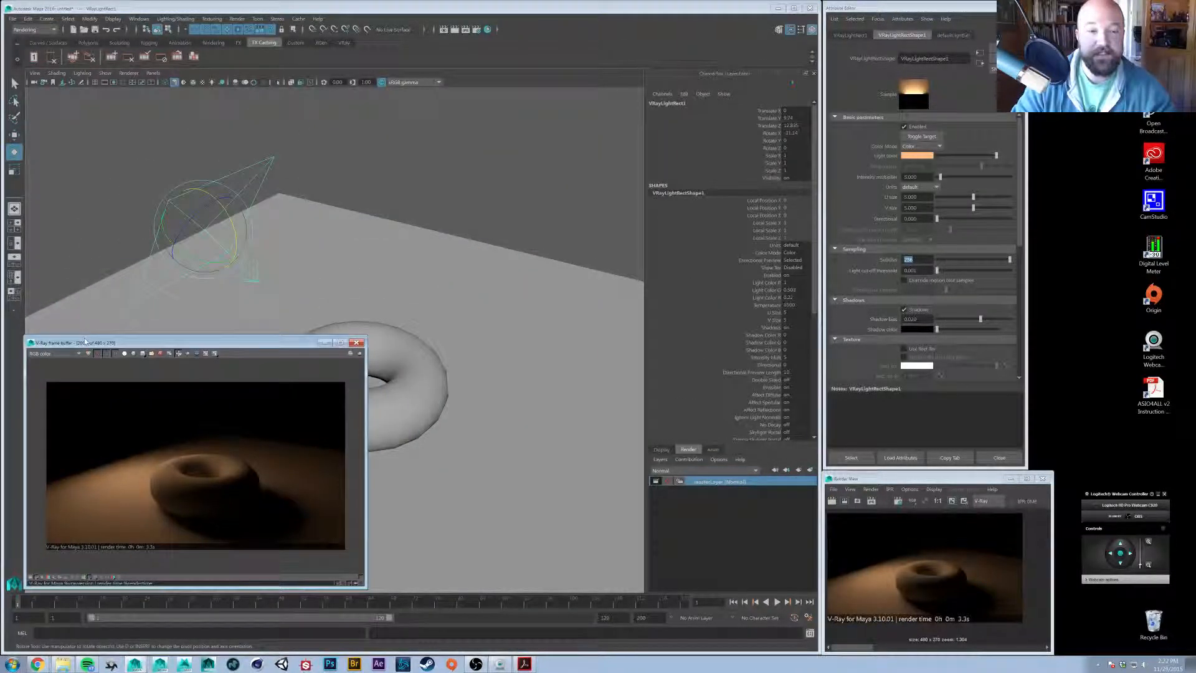
pyautogui.keyDown('alt'); pyautogui.moveTo(399, 293); pyautogui.dragTo(463, 274); pyautogui.keyUp('alt')
# Assign a new VRay Mtl to the floor plane
pyautogui.click(460, 280)
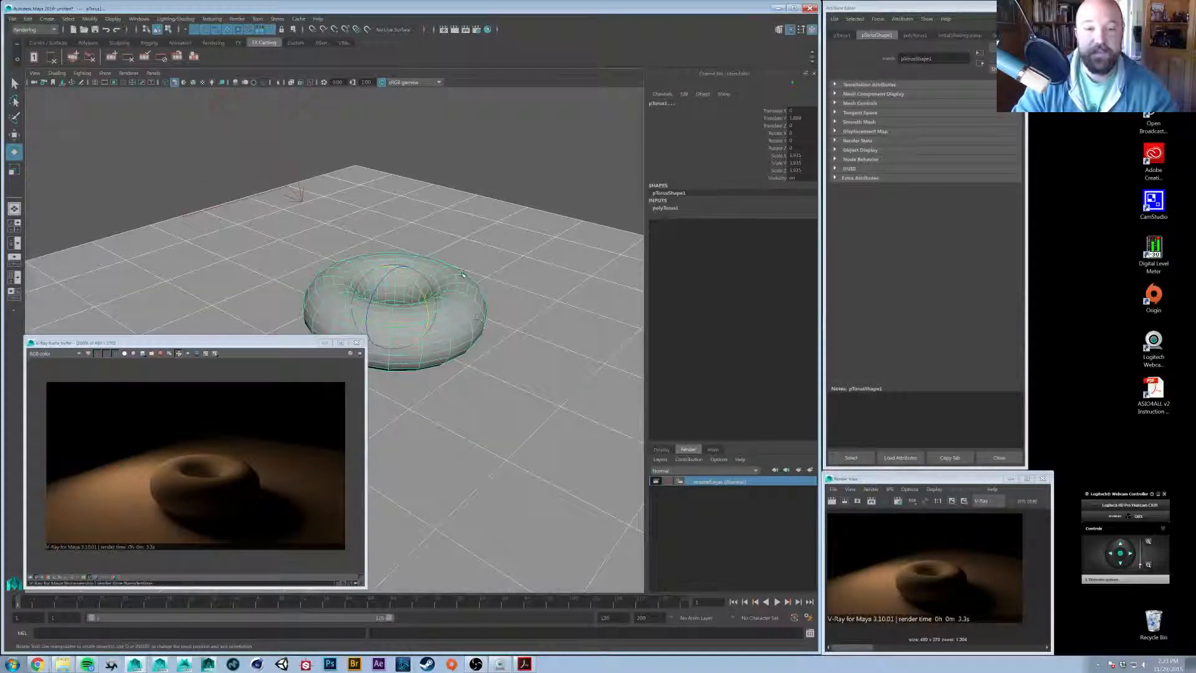
pyautogui.click(505, 217)
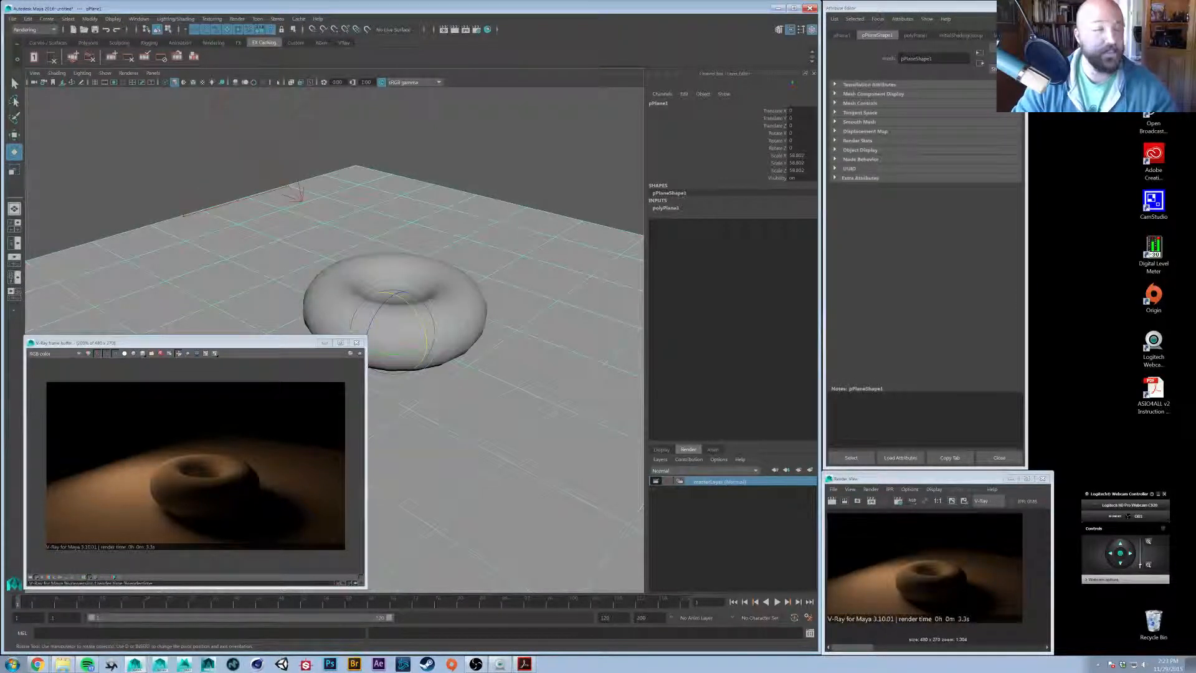
pyautogui.rightClick(500, 226)
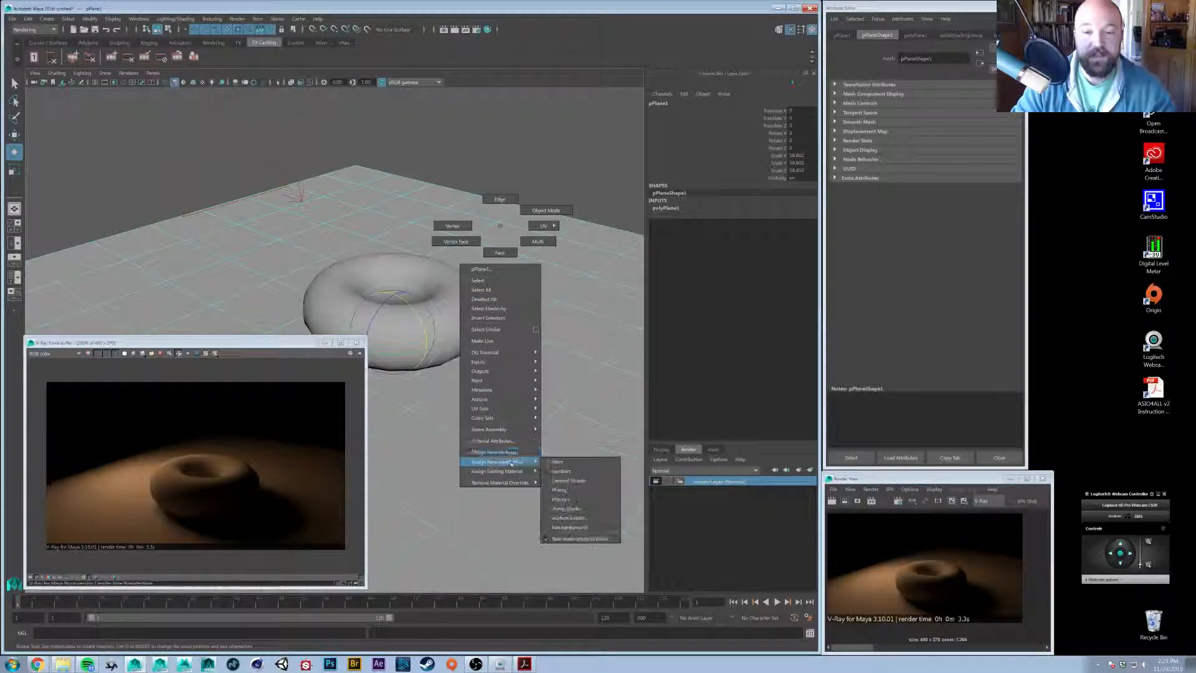
pyautogui.click(509, 454)
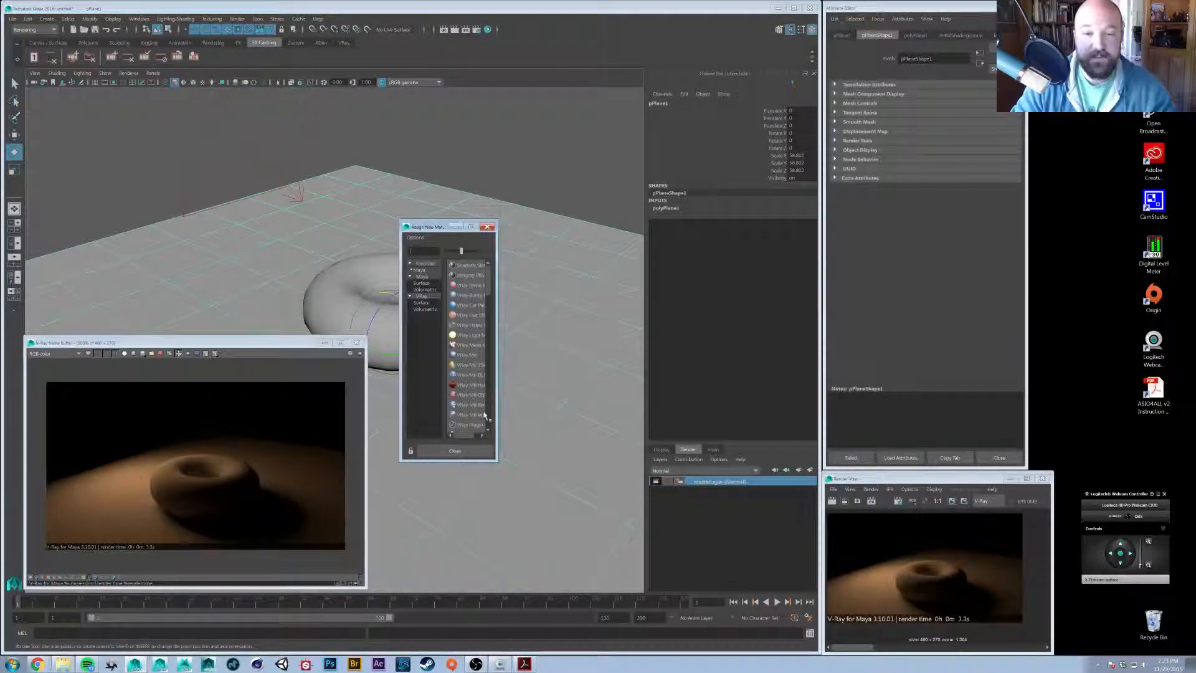
pyautogui.click(476, 356)
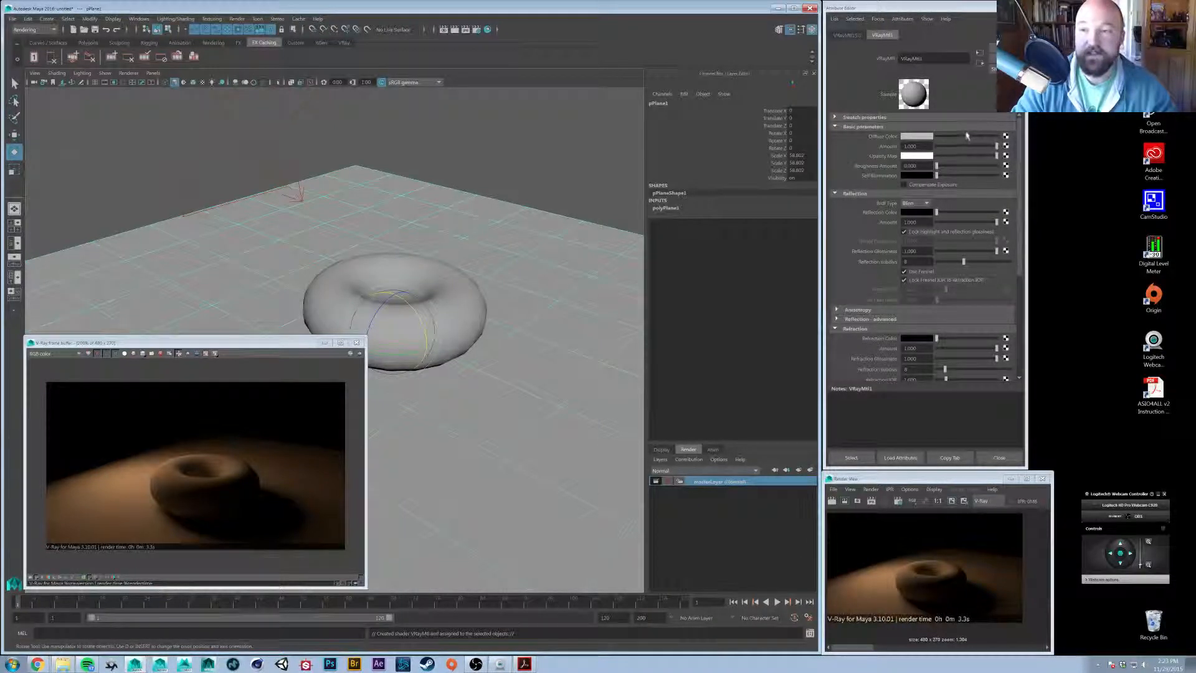
# Darken the floor material's diffuse color slightly, raise its reflection color to white, and lower its reflection glossiness
pyautogui.moveTo(967, 136); pyautogui.dragTo(964, 138)
pyautogui.moveTo(936, 213); pyautogui.dragTo(1042, 233)
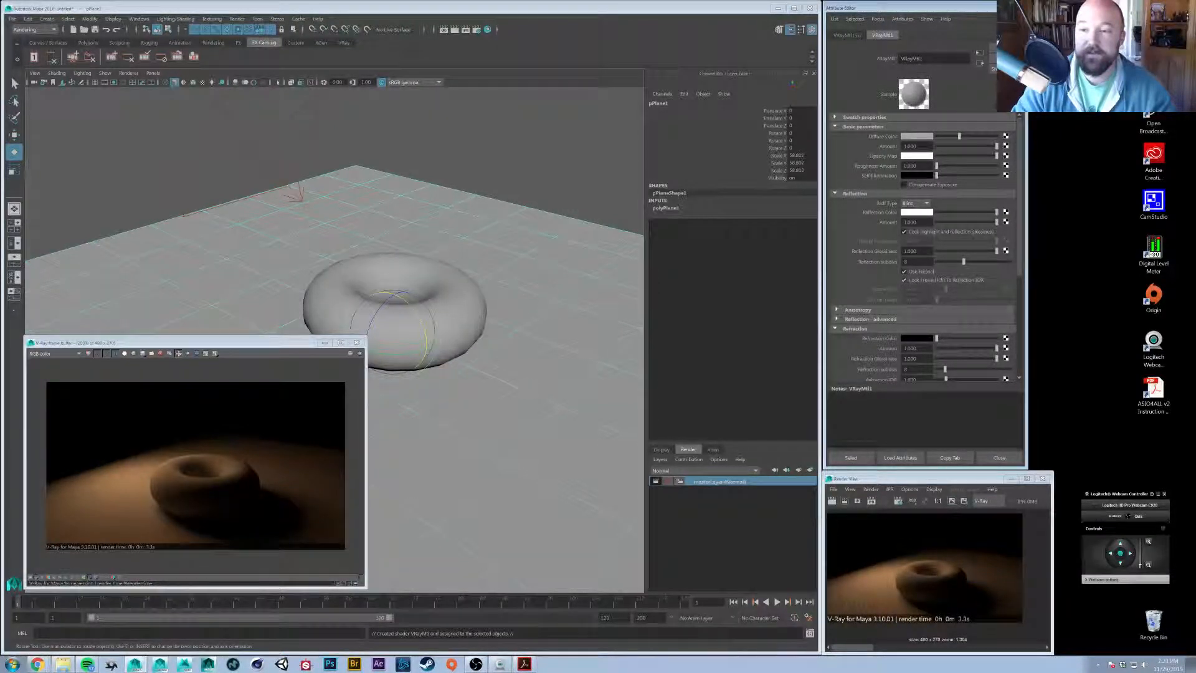
pyautogui.click(921, 251)
pyautogui.press('BackSpace')
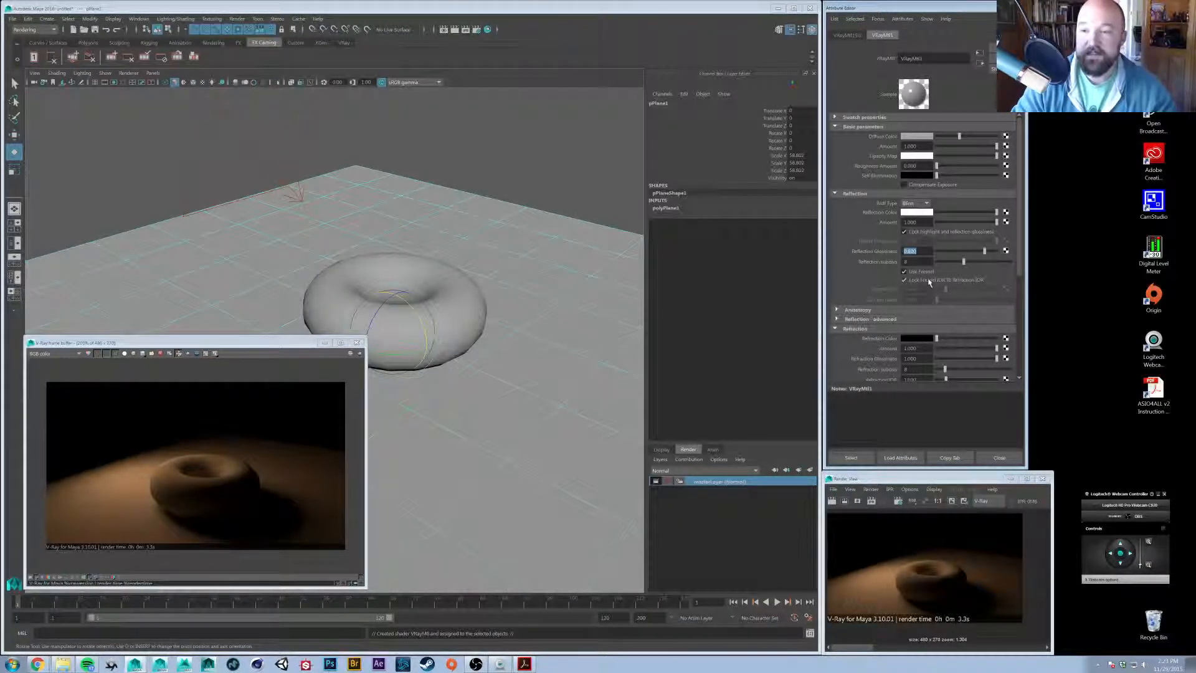
pyautogui.click(870, 320)
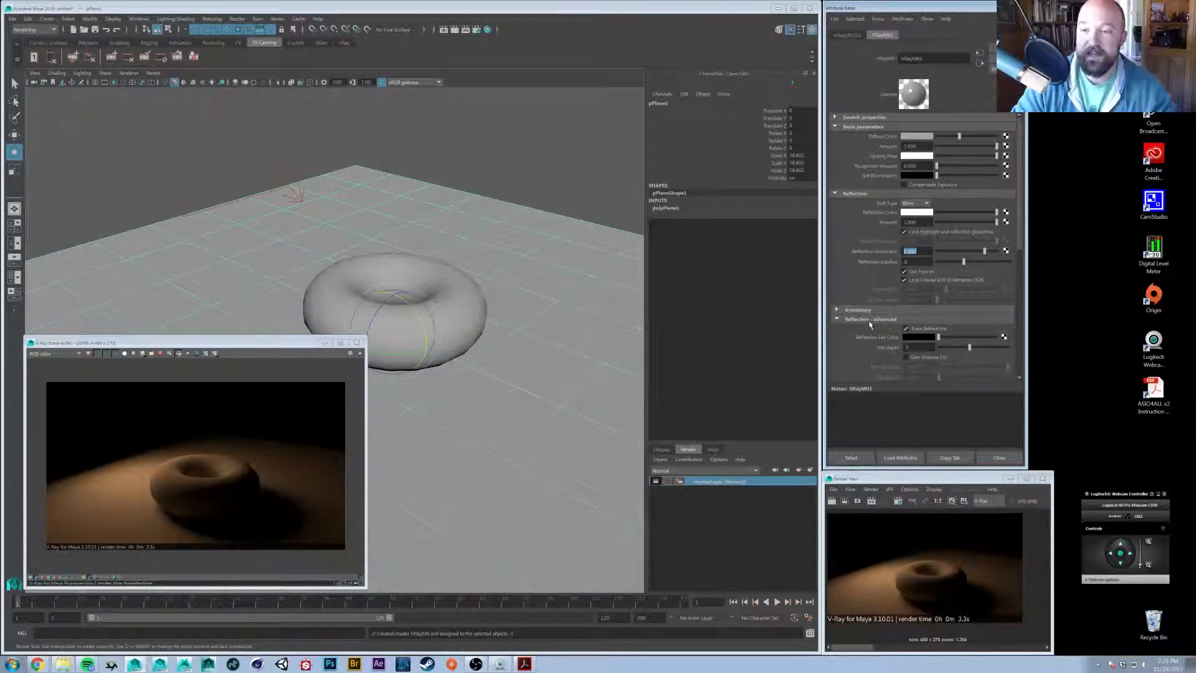
pyautogui.click(871, 320)
pyautogui.click(872, 328)
pyautogui.scroll(-3, 878, 302)
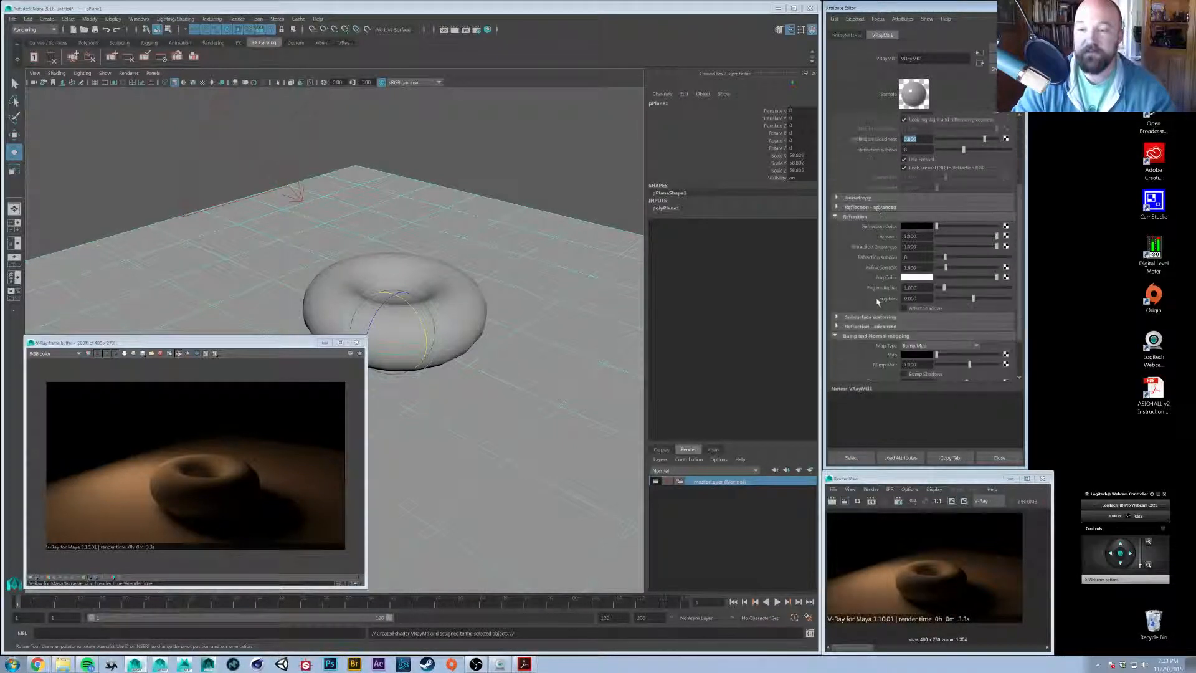
pyautogui.scroll(3, 877, 302)
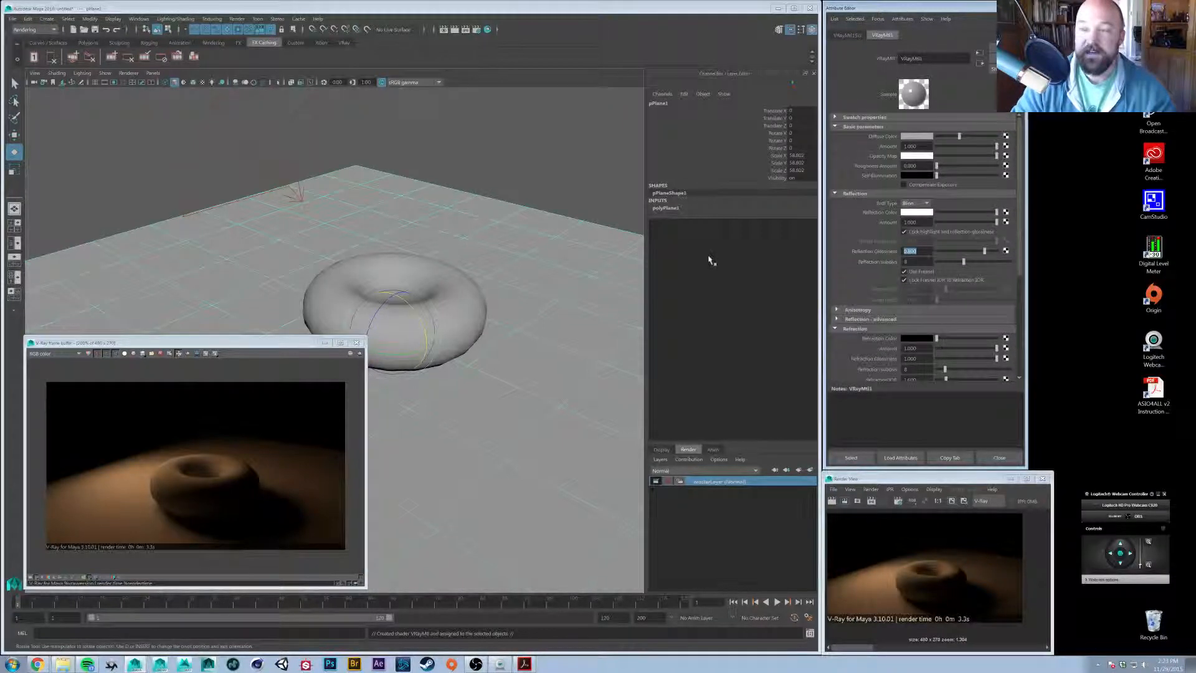
# Assign a separate new VRay Mtl to the torus
pyautogui.click(436, 293)
pyautogui.moveTo(455, 288); pyautogui.dragTo(450, 515, button='right')
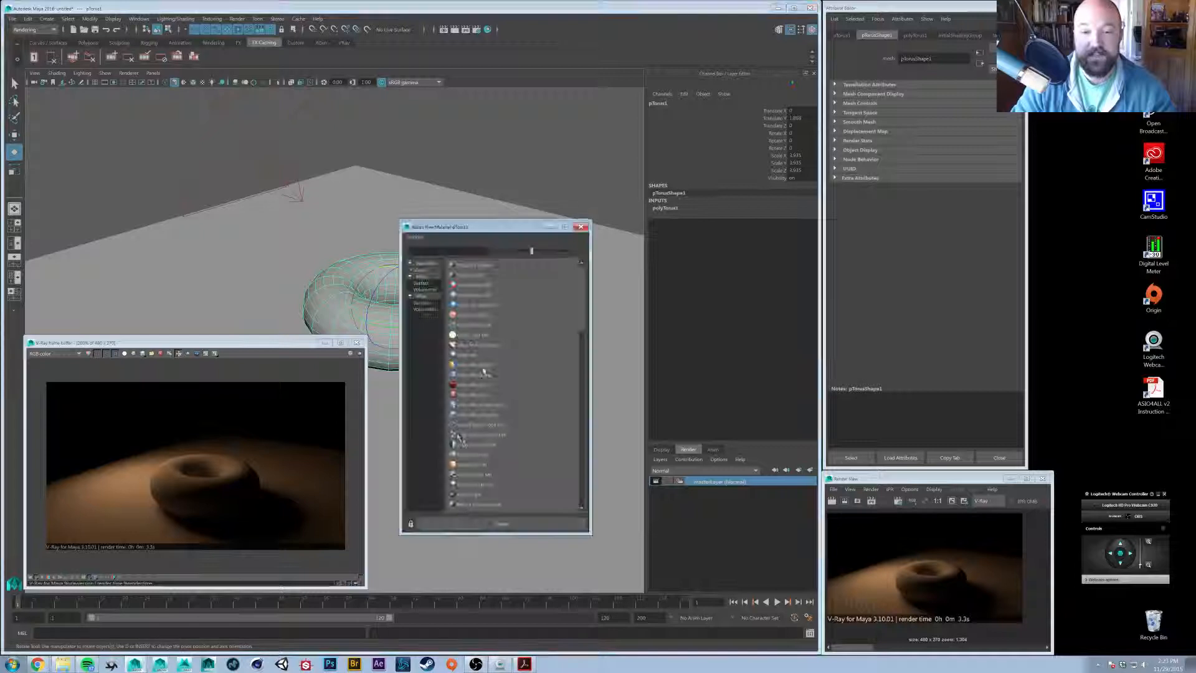
pyautogui.click(475, 360)
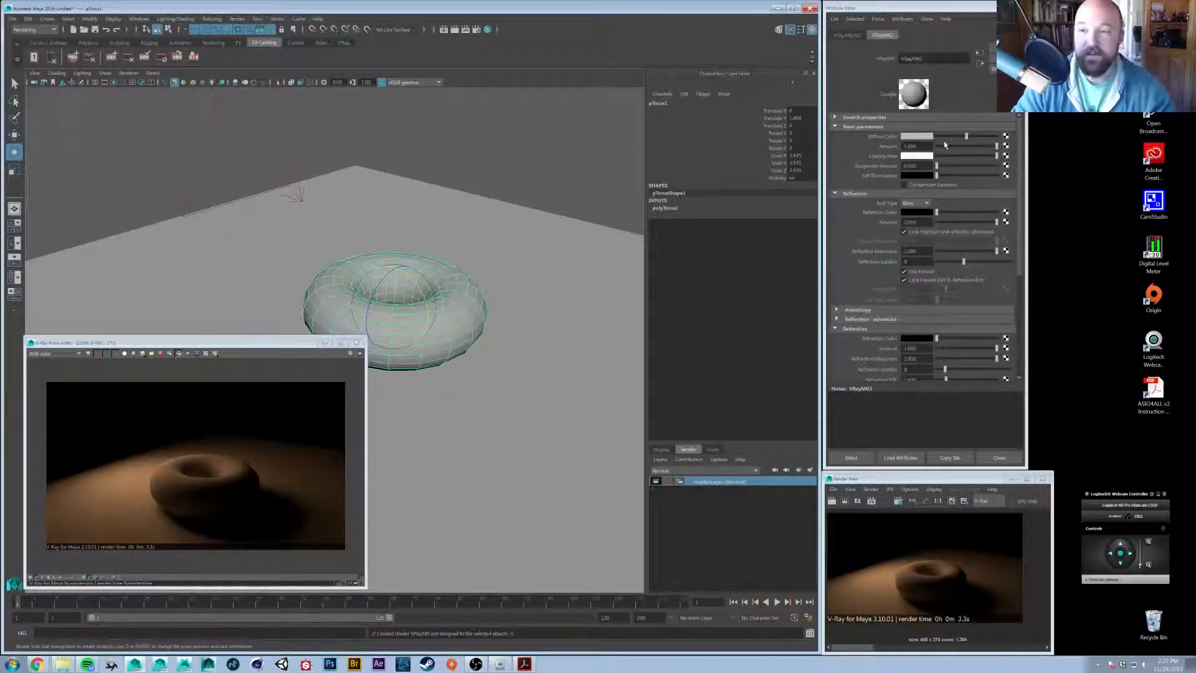
# Change the torus material's diffuse color to a pale pink
pyautogui.click(929, 134)
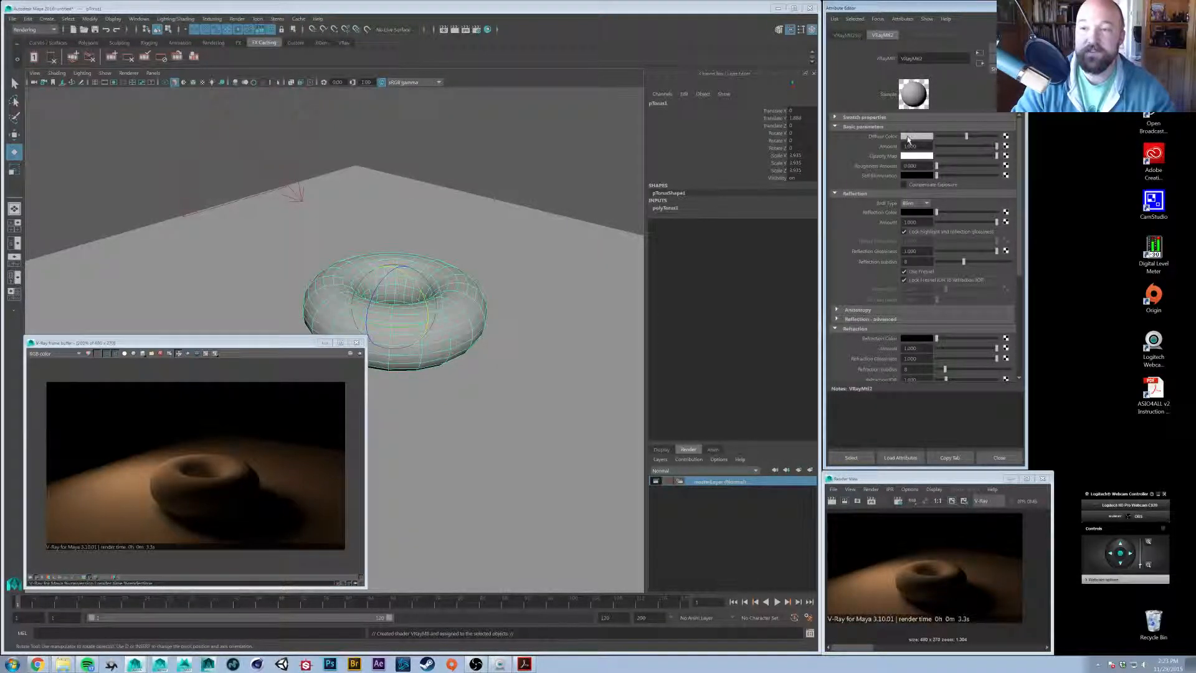
pyautogui.click(908, 137)
pyautogui.moveTo(899, 166); pyautogui.dragTo(920, 167)
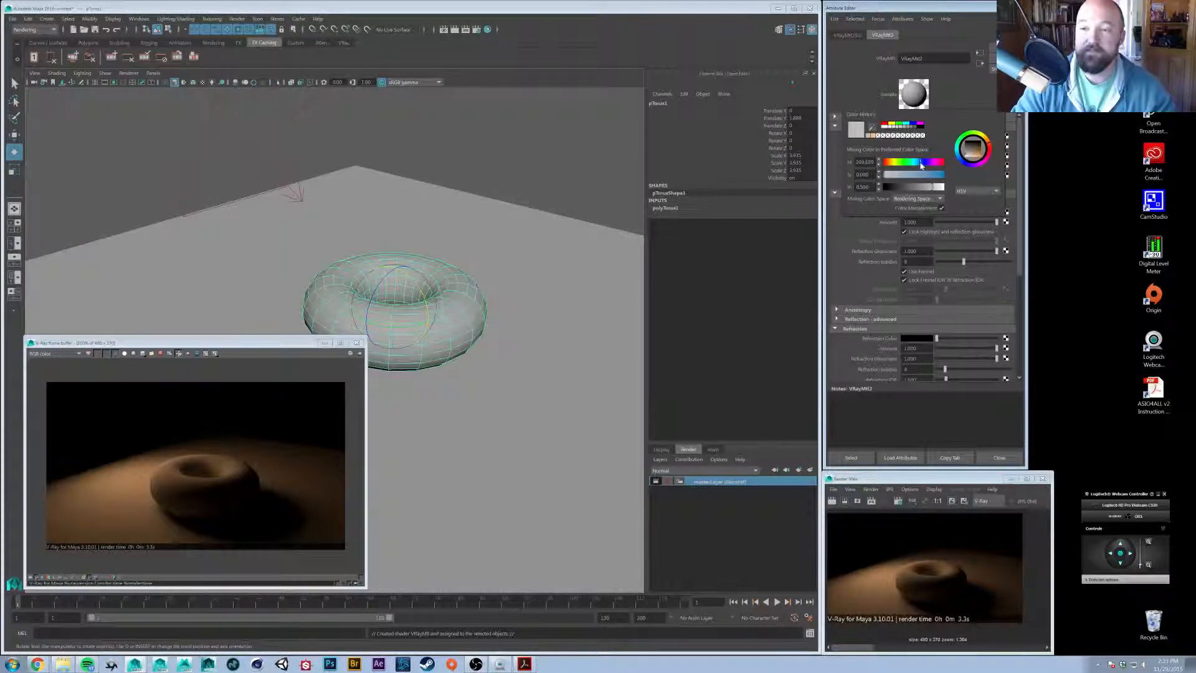
pyautogui.moveTo(921, 164)
pyautogui.mouseDown()
pyautogui.moveTo(934, 163)
pyautogui.moveTo(899, 174)
pyautogui.moveTo(937, 188)
pyautogui.moveTo(911, 178)
pyautogui.mouseUp()
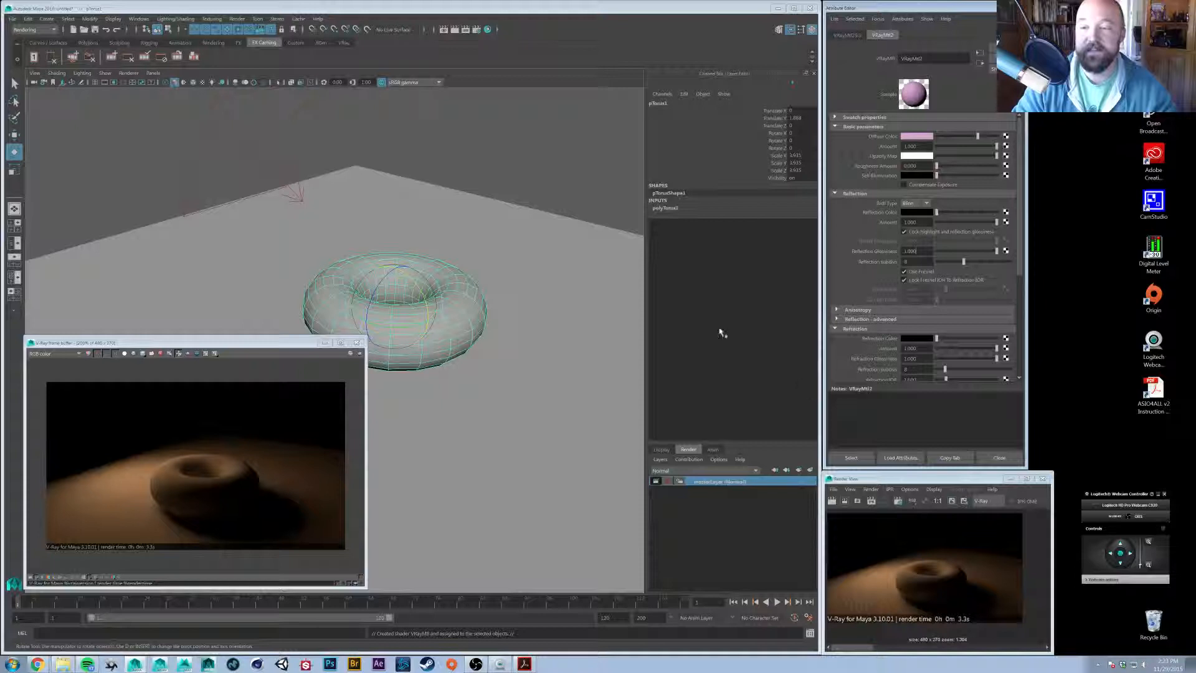
# Raise the torus material's reflection color to white, lower its reflection glossiness, and re-render the scene in the V-Ray frame buffer
pyautogui.moveTo(938, 213); pyautogui.dragTo(996, 213)
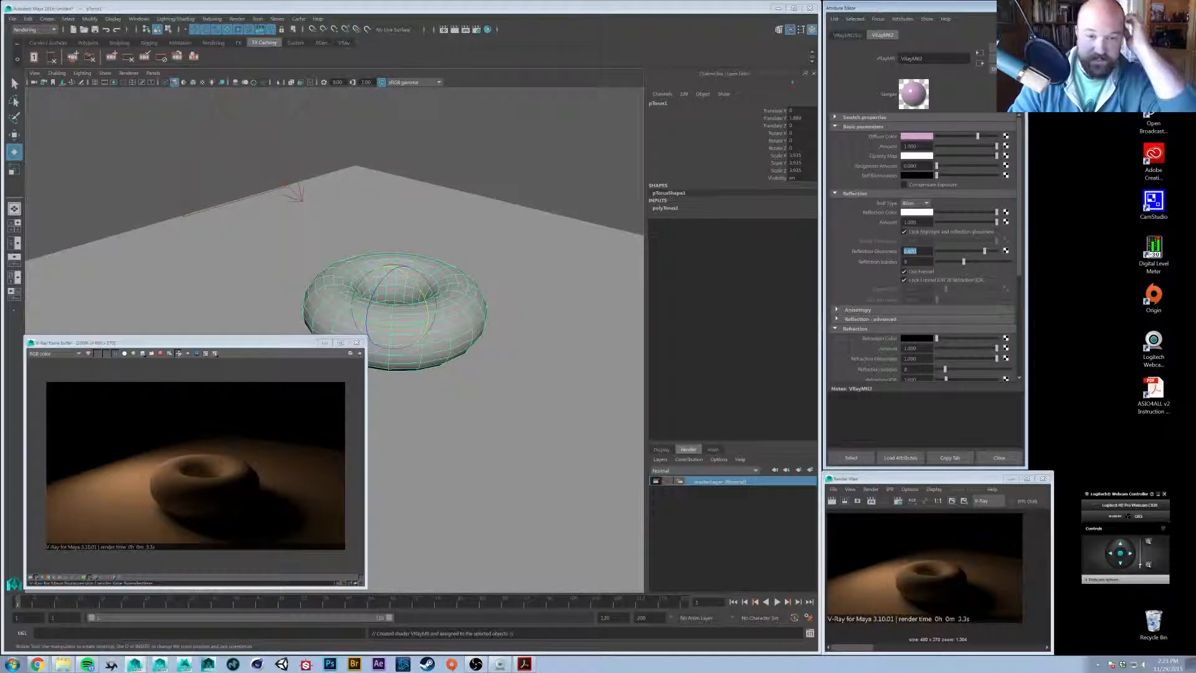
pyautogui.click(357, 358)
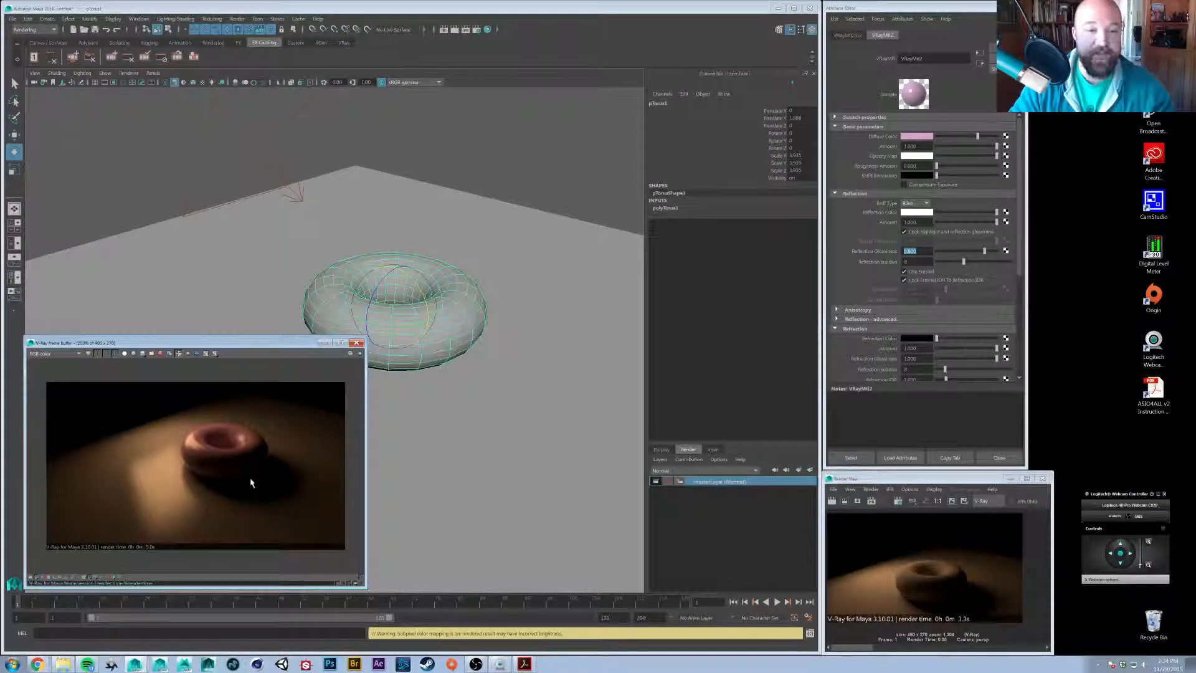
# Turn on smooth mesh preview for the torus and view its rounded surface close up
pyautogui.keyDown('alt'); pyautogui.moveTo(411, 252); pyautogui.dragTo(446, 264); pyautogui.keyUp('alt')
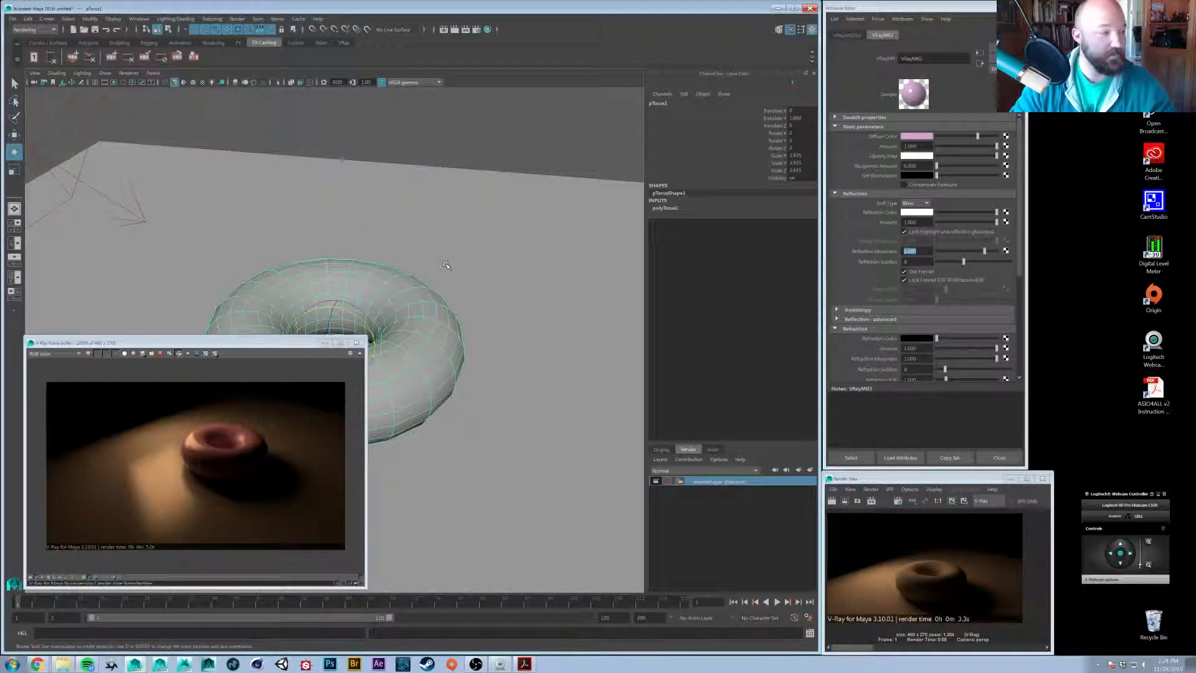
pyautogui.keyDown('alt'); pyautogui.moveTo(445, 264); pyautogui.dragTo(491, 352); pyautogui.keyUp('alt')
pyautogui.press('w')
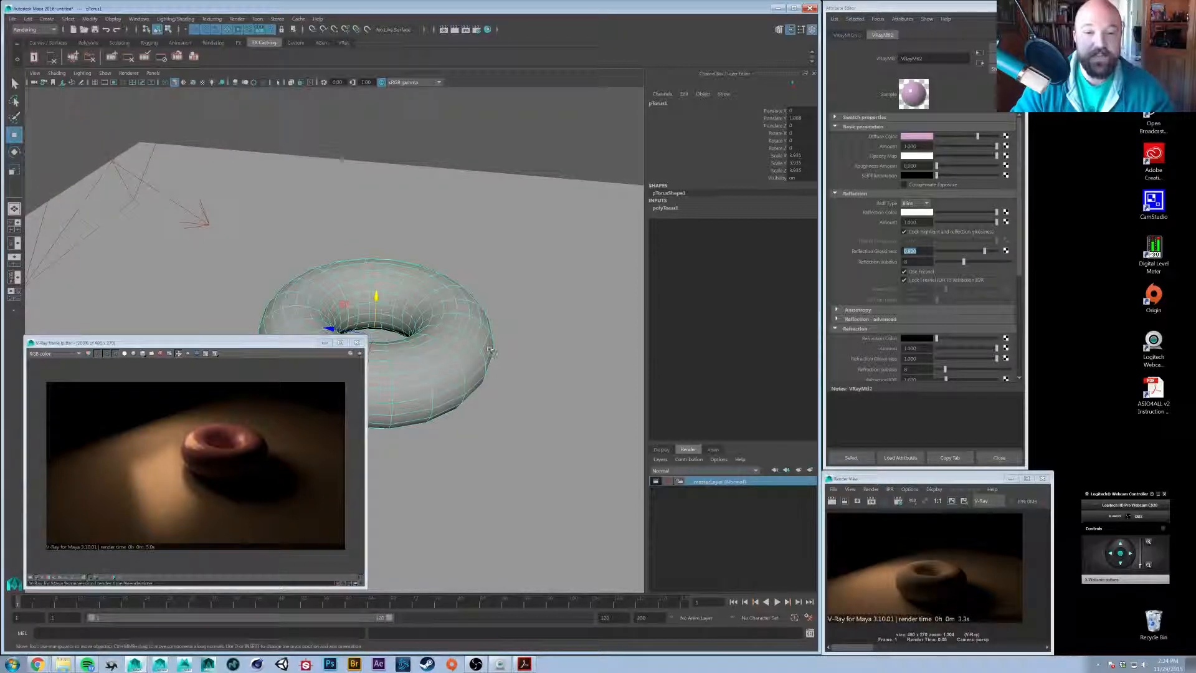
pyautogui.keyDown('alt'); pyautogui.moveTo(492, 351); pyautogui.dragTo(510, 338, button='middle'); pyautogui.keyUp('alt')
pyautogui.keyDown('alt'); pyautogui.moveTo(509, 337); pyautogui.dragTo(561, 330, button='right'); pyautogui.keyUp('alt')
pyautogui.keyDown('alt'); pyautogui.moveTo(321, 302); pyautogui.dragTo(454, 234); pyautogui.keyUp('alt')
pyautogui.press('3')
pyautogui.keyDown('alt'); pyautogui.moveTo(453, 234); pyautogui.dragTo(375, 245, button='middle'); pyautogui.keyUp('alt')
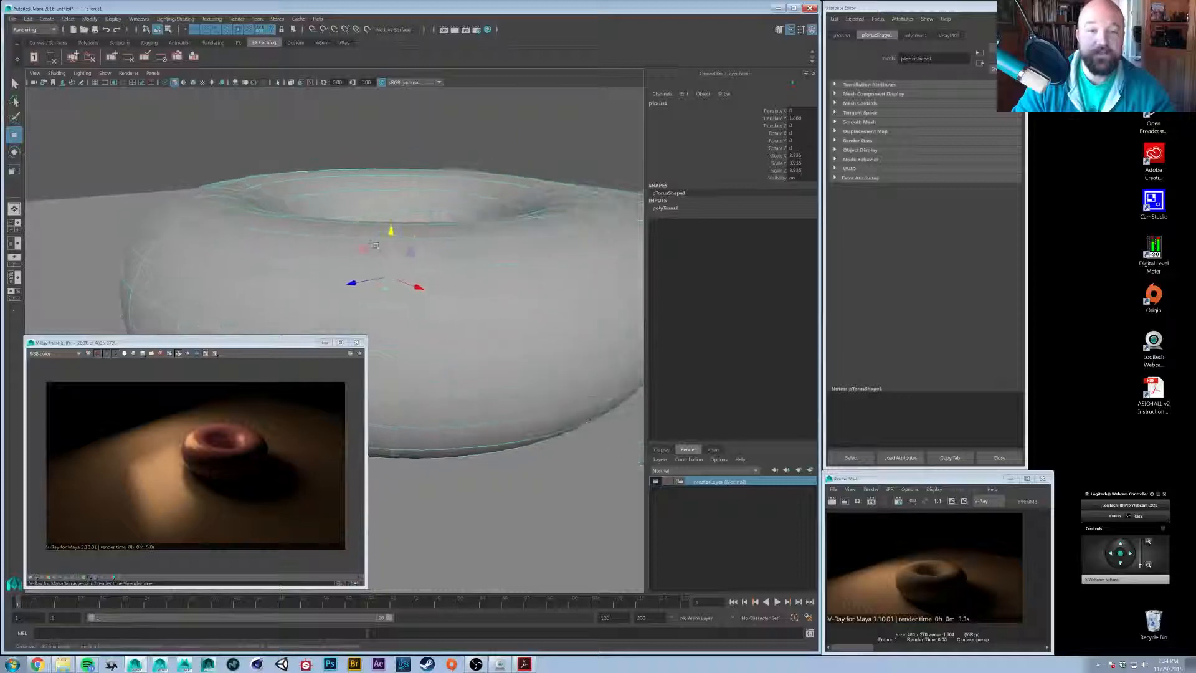
pyautogui.keyDown('alt'); pyautogui.moveTo(375, 244); pyautogui.dragTo(353, 267); pyautogui.keyUp('alt')
pyautogui.keyDown('alt'); pyautogui.moveTo(527, 268); pyautogui.dragTo(488, 268, button='middle'); pyautogui.keyUp('alt')
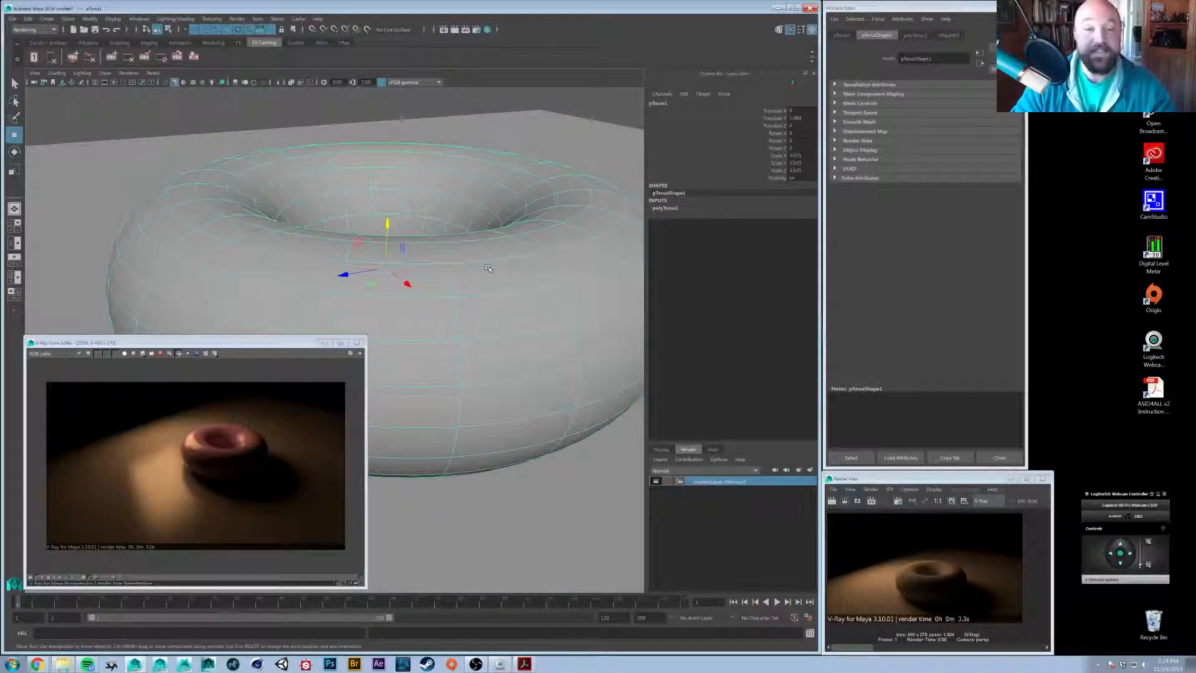
# Open the V-Ray render settings and expand the Global options section
pyautogui.click(477, 30)
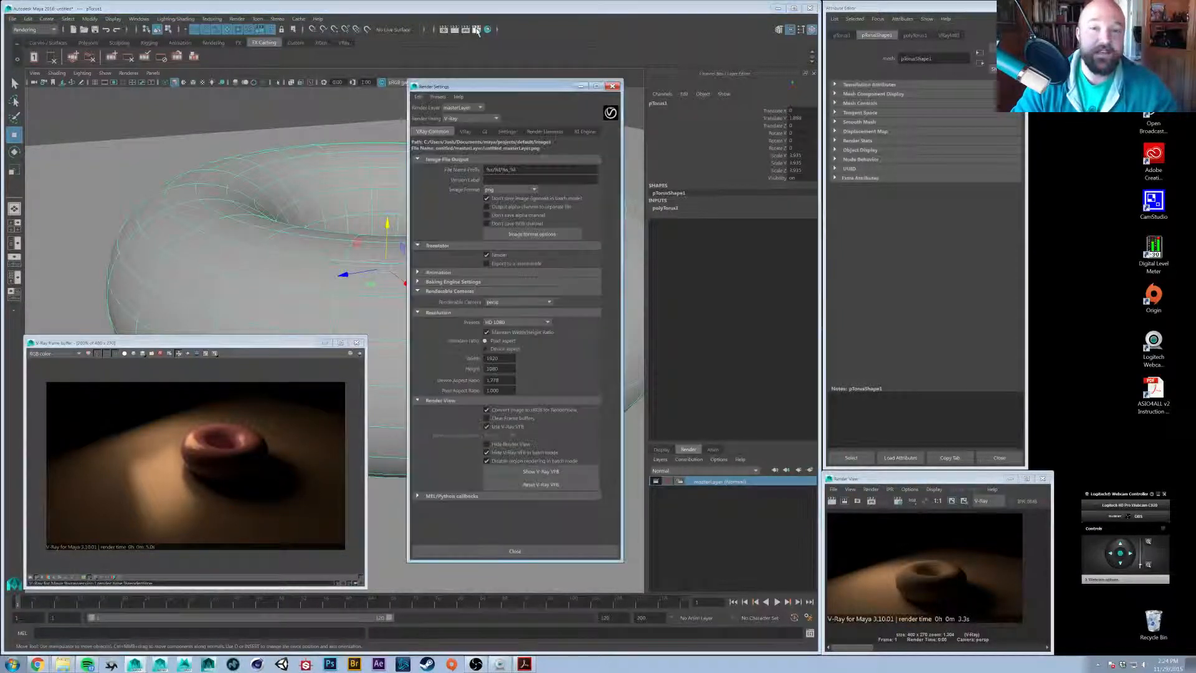
pyautogui.click(466, 132)
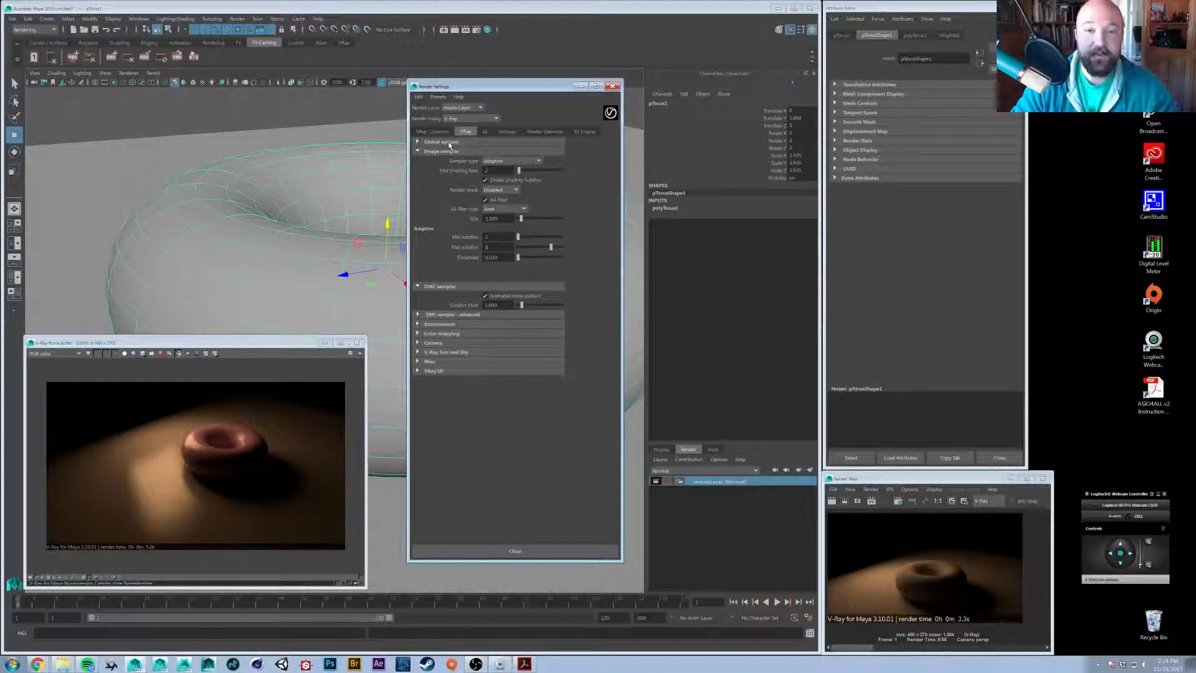
pyautogui.click(442, 142)
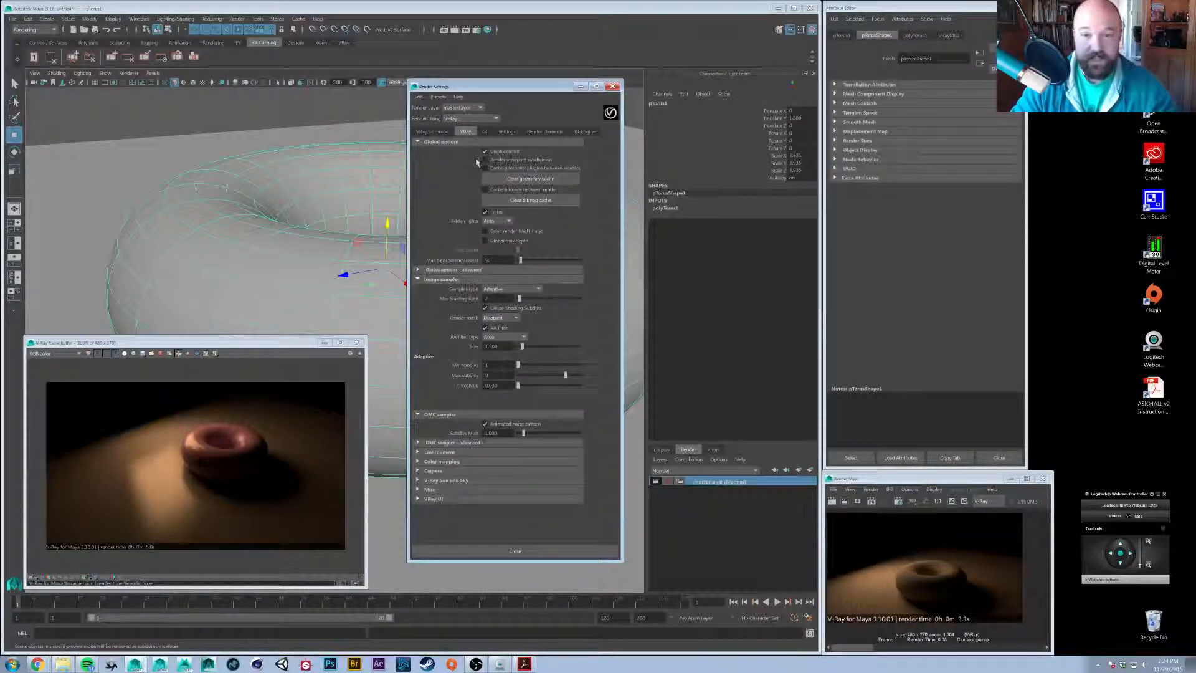
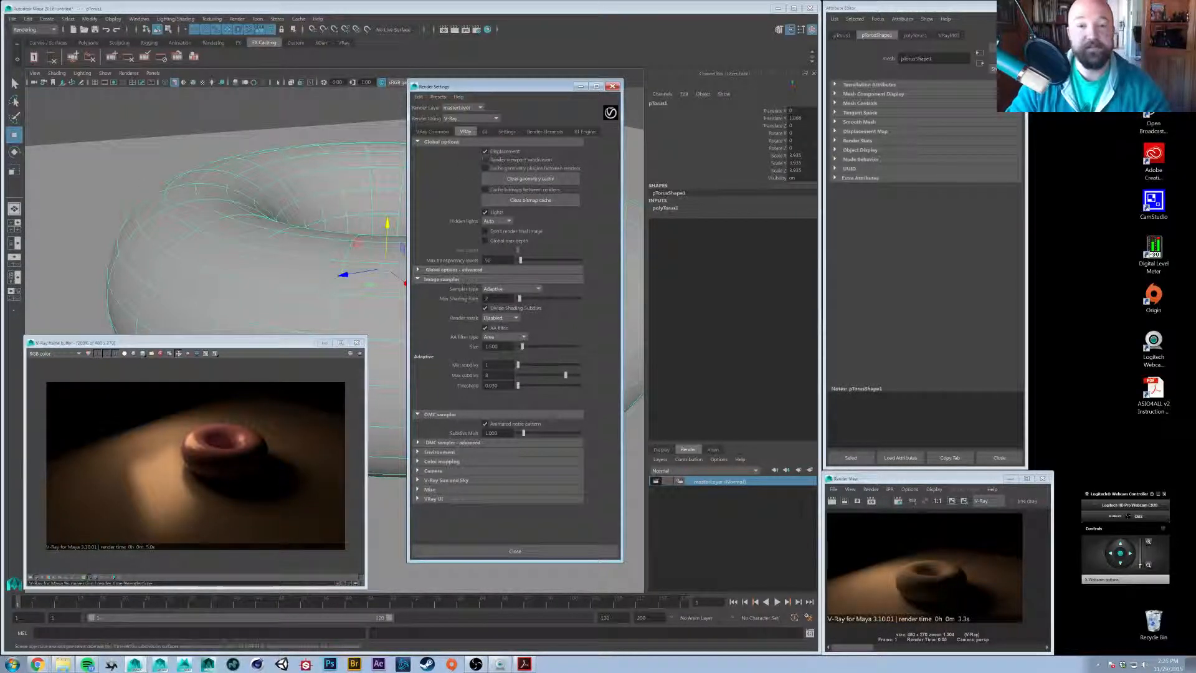
# Compare the torus with smooth mesh preview off and on, ending with the smoothed display
pyautogui.scroll(-5, 378, 173)
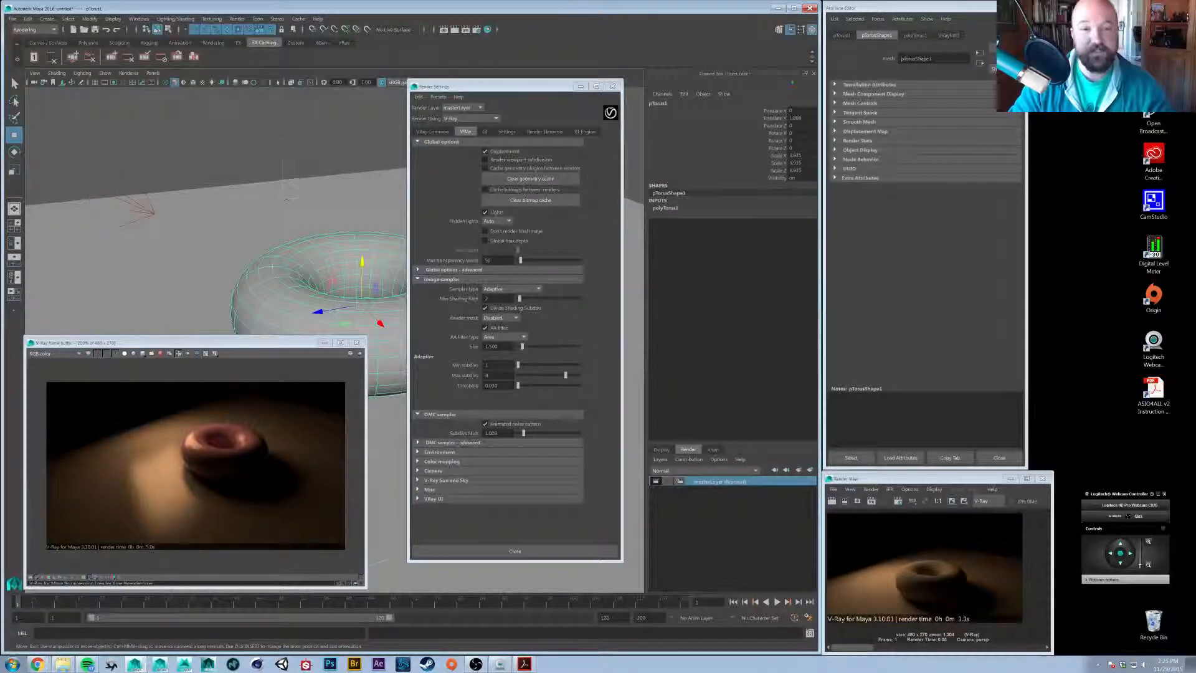
pyautogui.press('1')
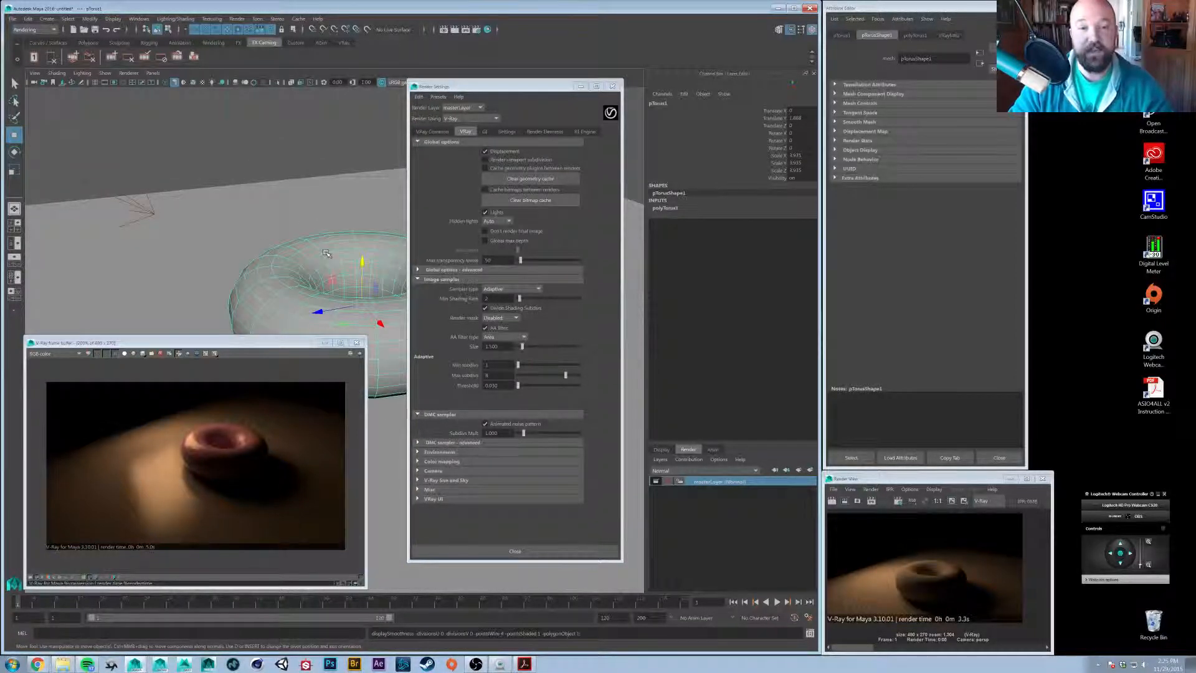
pyautogui.click(298, 152)
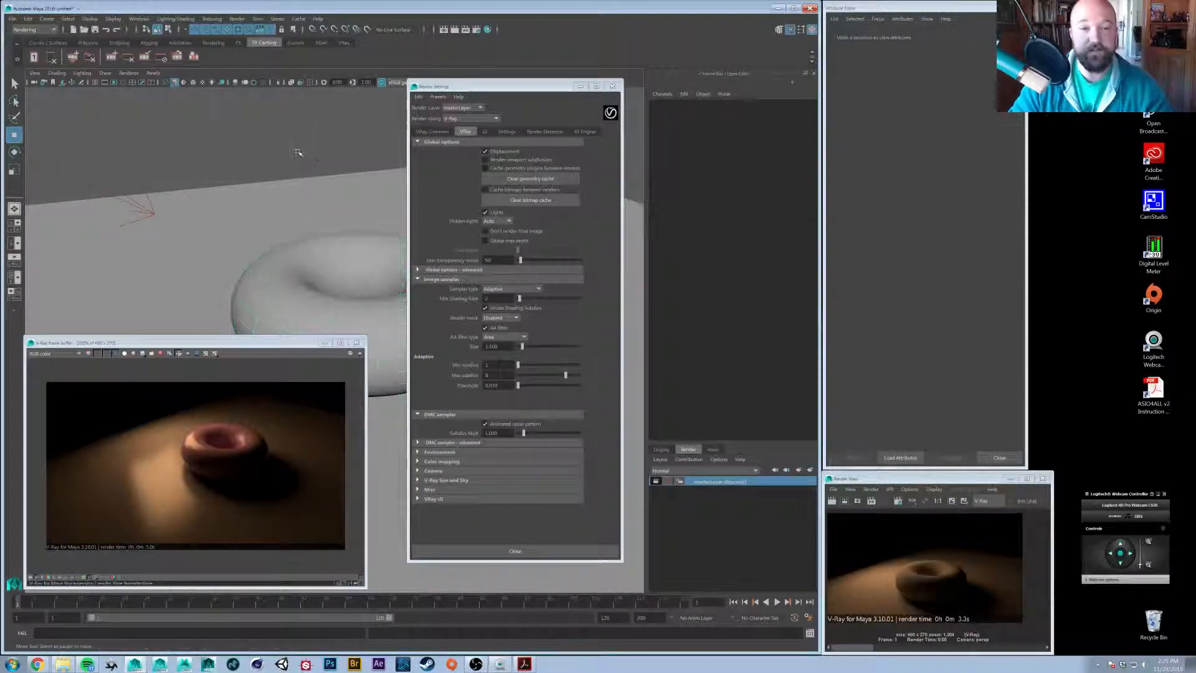
pyautogui.keyDown('alt'); pyautogui.moveTo(297, 152); pyautogui.dragTo(338, 227); pyautogui.keyUp('alt')
pyautogui.scroll(4, 337, 226)
pyautogui.moveTo(298, 279)
pyautogui.keyDown('alt'); pyautogui.mouseDown()
pyautogui.moveTo(288, 306)
pyautogui.moveTo(303, 243)
pyautogui.moveTo(298, 259)
pyautogui.mouseUp(); pyautogui.keyUp('alt')
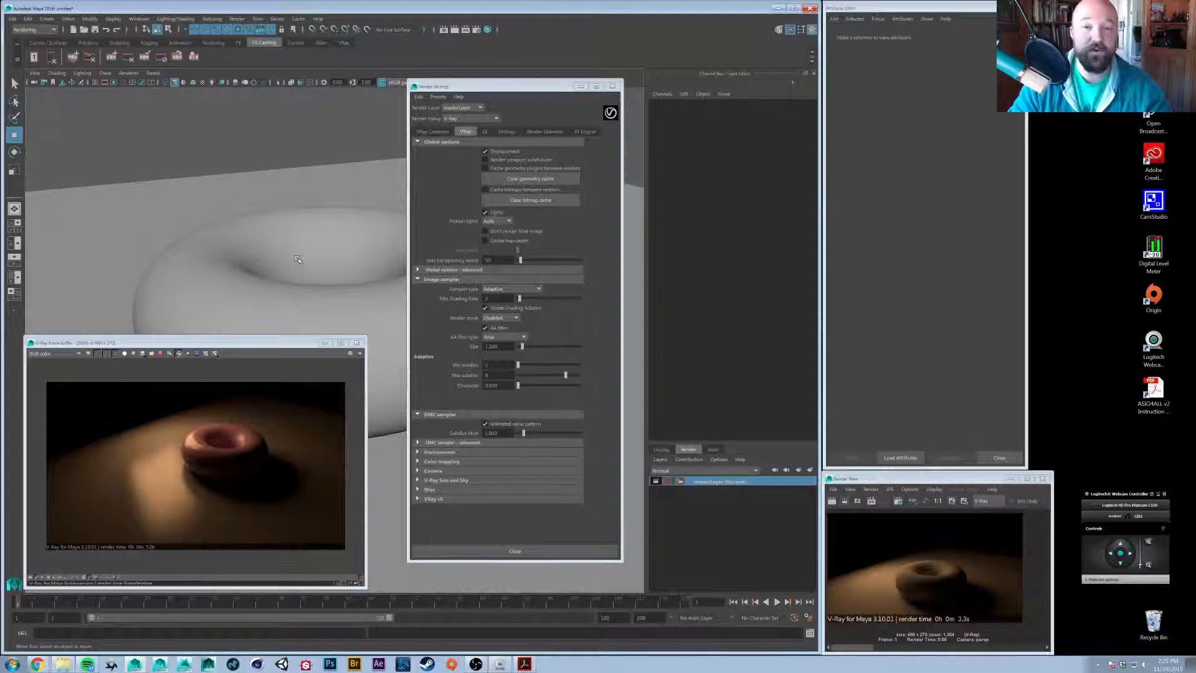
pyautogui.click(298, 259)
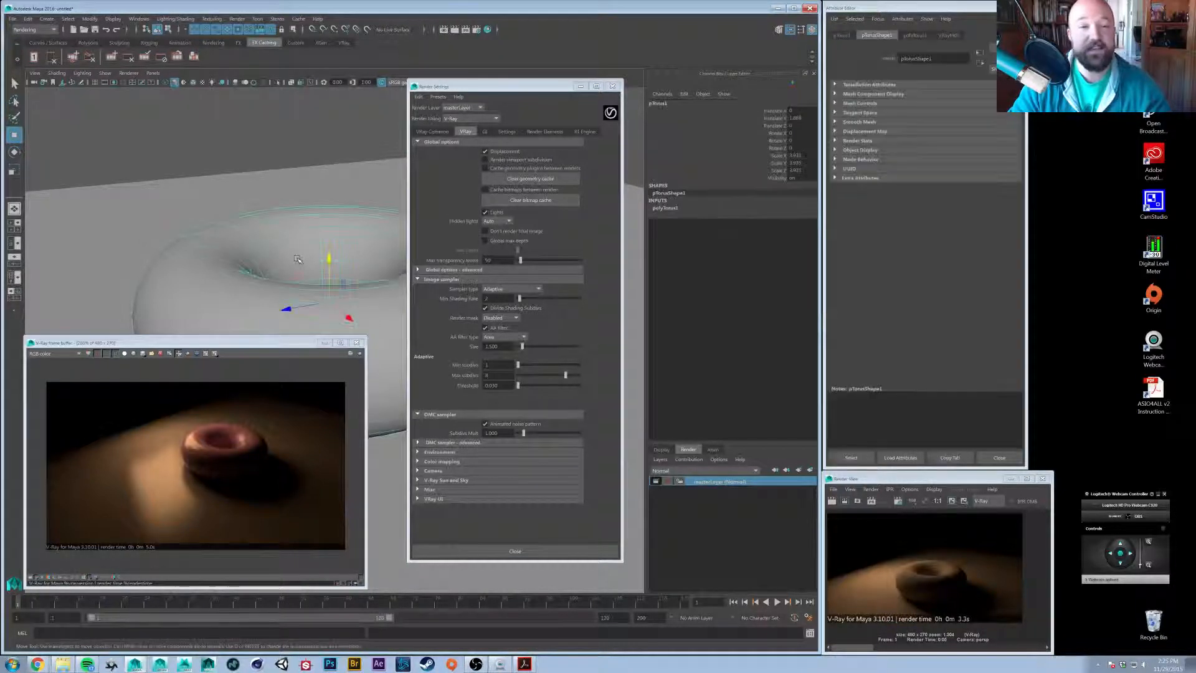
pyautogui.press('1')
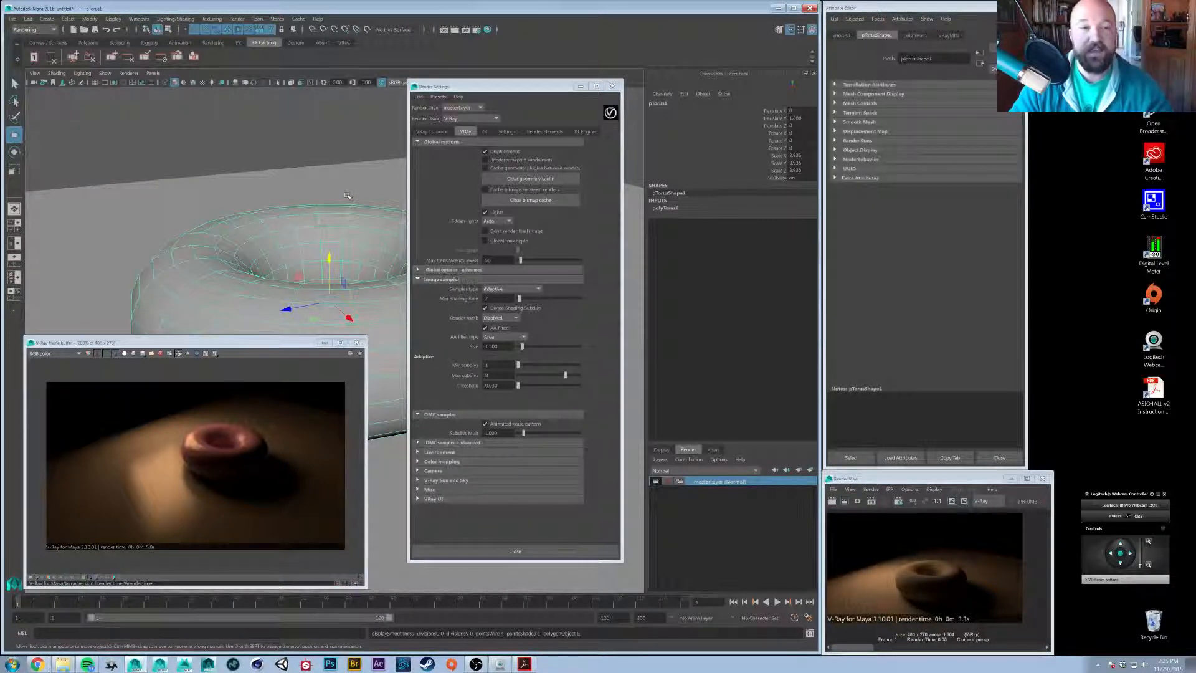
pyautogui.press('3')
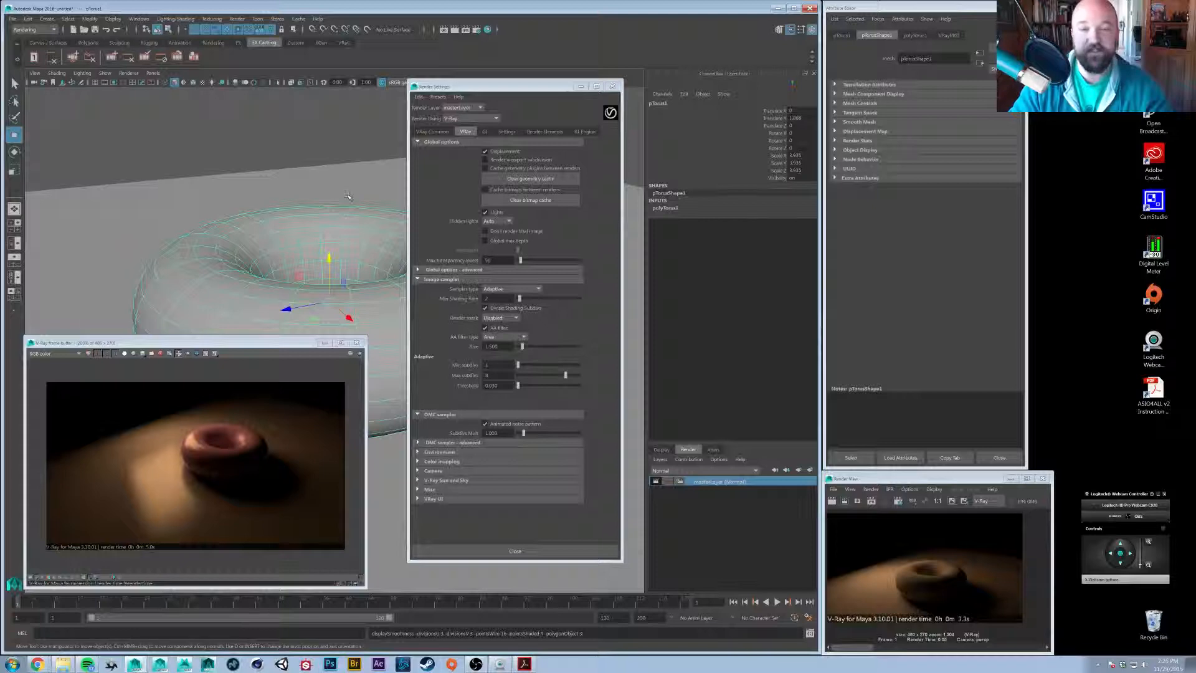
# Turn off smooth mesh preview on the torus and view its unsmoothed shape from different angles
pyautogui.press('1')
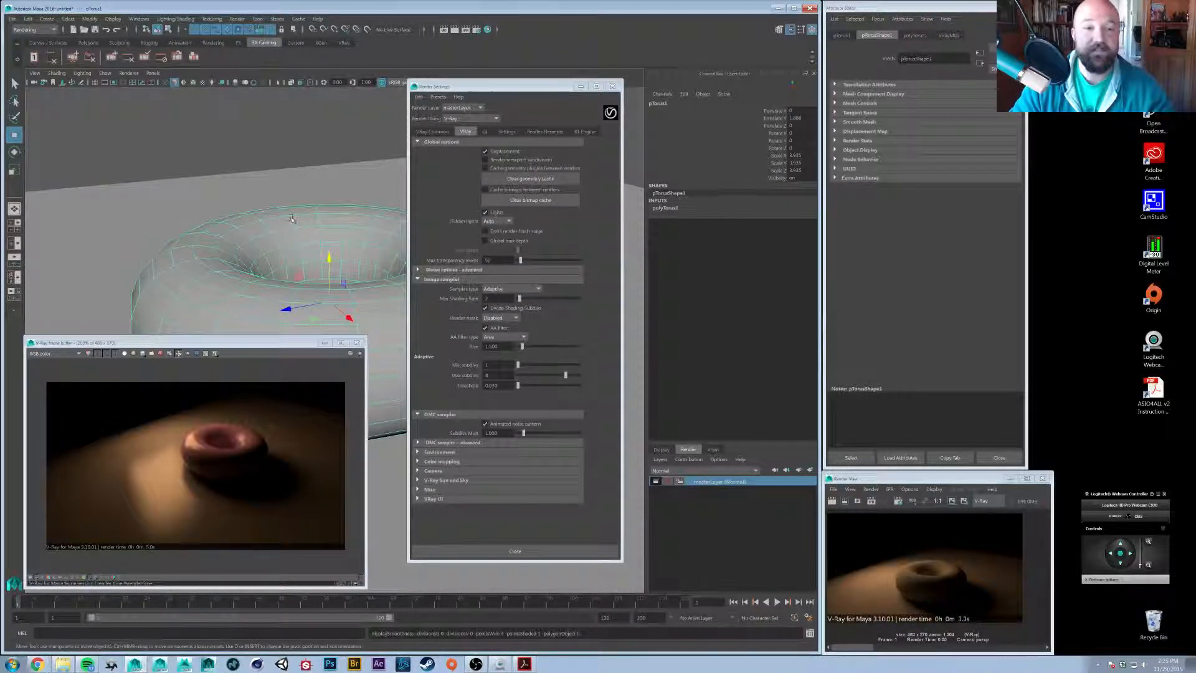
pyautogui.click(263, 182)
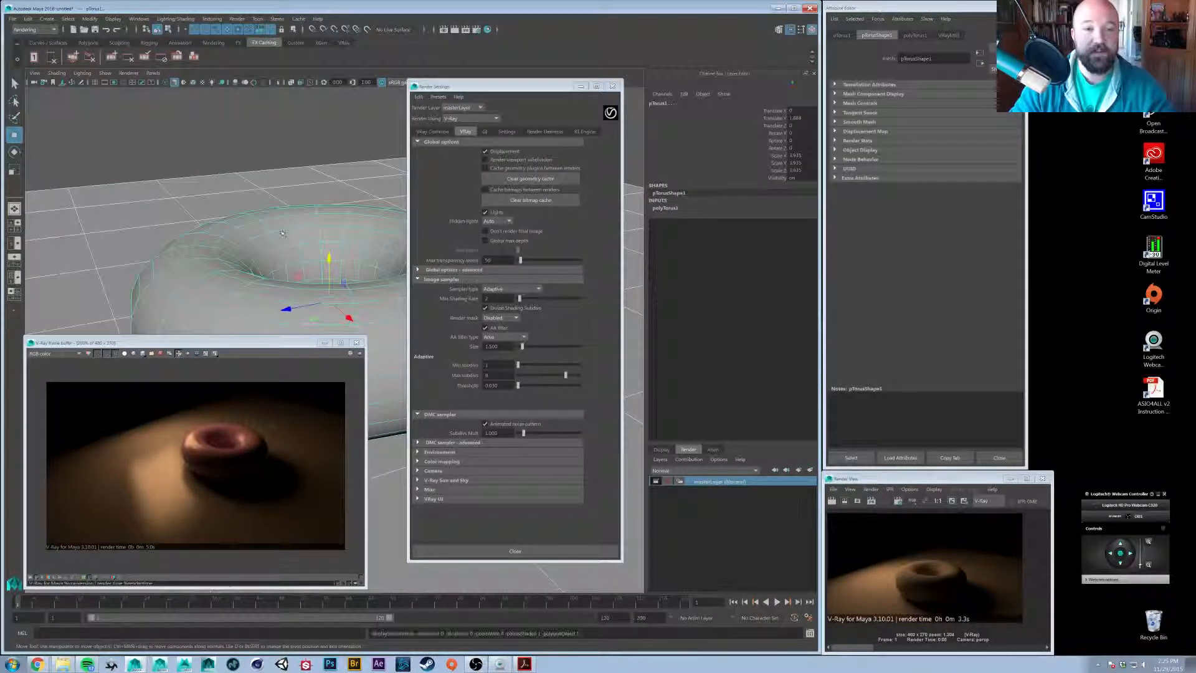
pyautogui.click(268, 167)
pyautogui.click(284, 250)
pyautogui.keyDown('alt'); pyautogui.moveTo(284, 250); pyautogui.dragTo(232, 249); pyautogui.keyUp('alt')
pyautogui.keyDown('alt'); pyautogui.moveTo(232, 248); pyautogui.dragTo(26, 185, button='right'); pyautogui.keyUp('alt')
pyautogui.keyDown('alt'); pyautogui.moveTo(231, 249); pyautogui.dragTo(180, 240); pyautogui.keyUp('alt')
pyautogui.keyDown('alt'); pyautogui.moveTo(181, 240); pyautogui.dragTo(222, 248, button='right'); pyautogui.keyUp('alt')
pyautogui.keyDown('alt'); pyautogui.moveTo(222, 249); pyautogui.dragTo(180, 305, button='middle'); pyautogui.keyUp('alt')
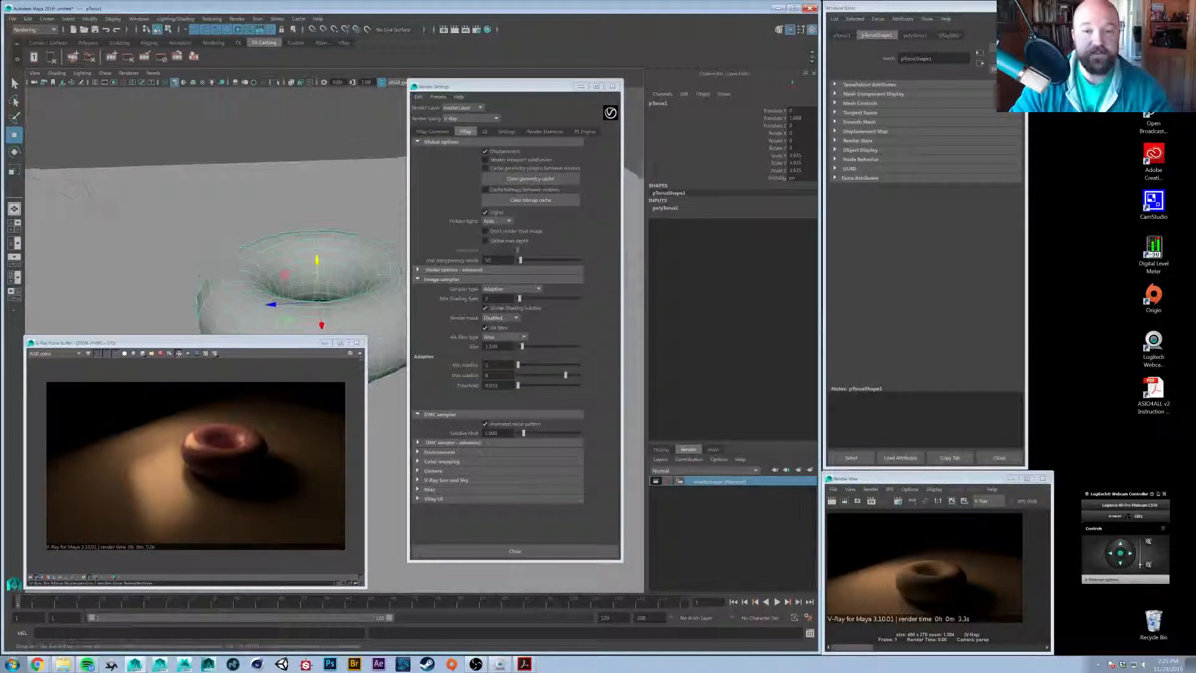
# Close the render settings and clear the torus selection
pyautogui.moveTo(543, 93); pyautogui.dragTo(563, 86)
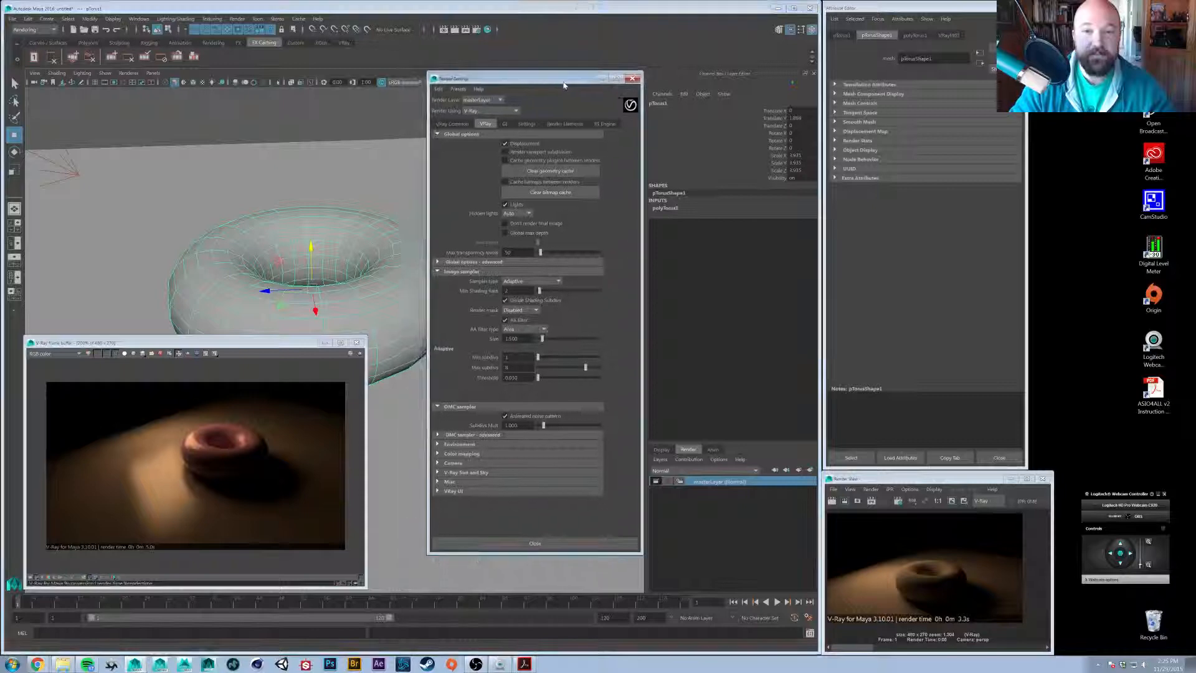
pyautogui.click(632, 78)
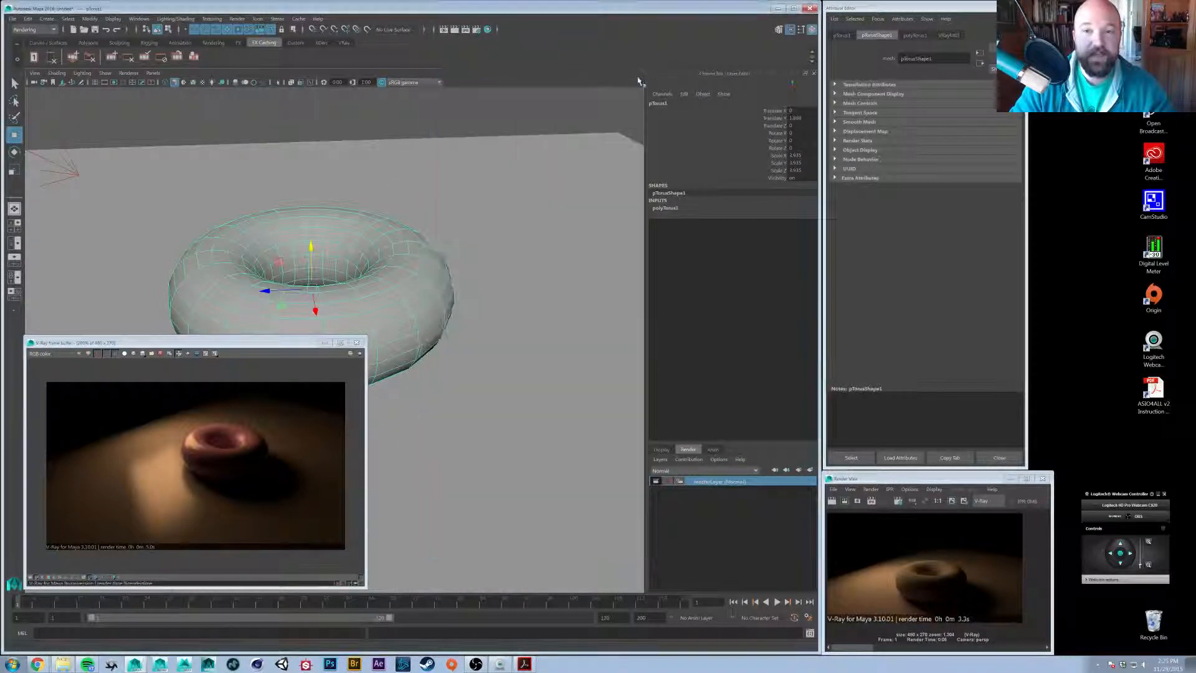
pyautogui.click(403, 122)
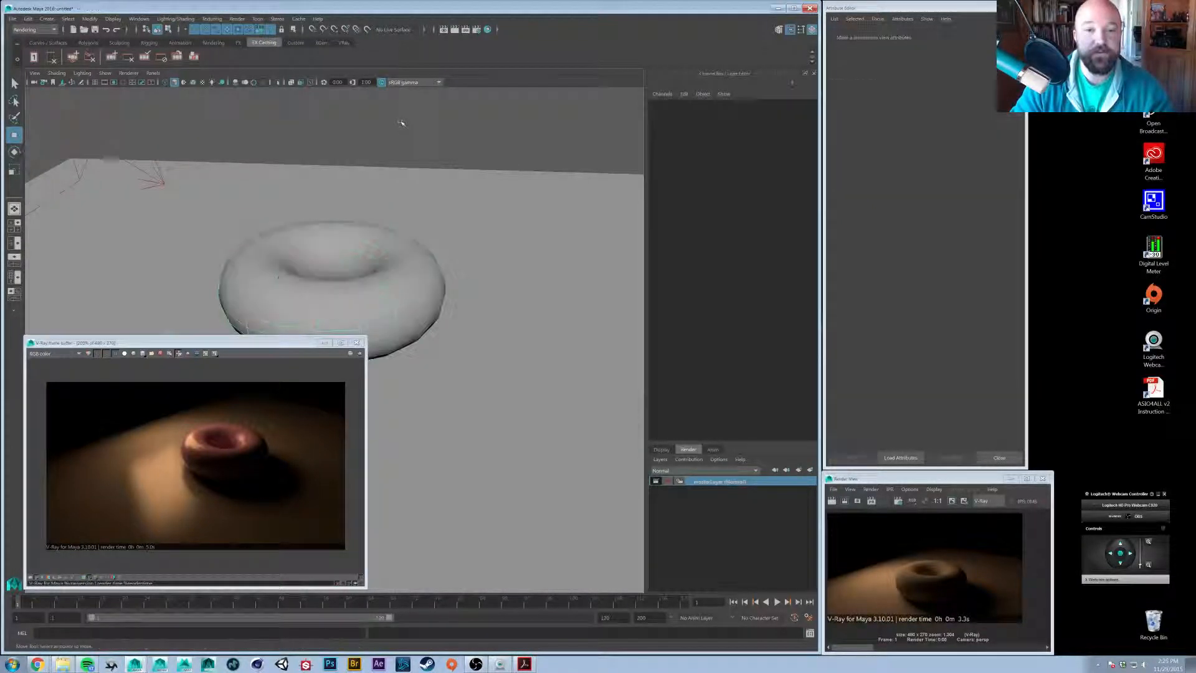
# Select the torus and apply a single VRayDisplacement node to it
pyautogui.keyDown('alt'); pyautogui.moveTo(467, 252); pyautogui.dragTo(406, 255); pyautogui.keyUp('alt')
pyautogui.click(404, 280)
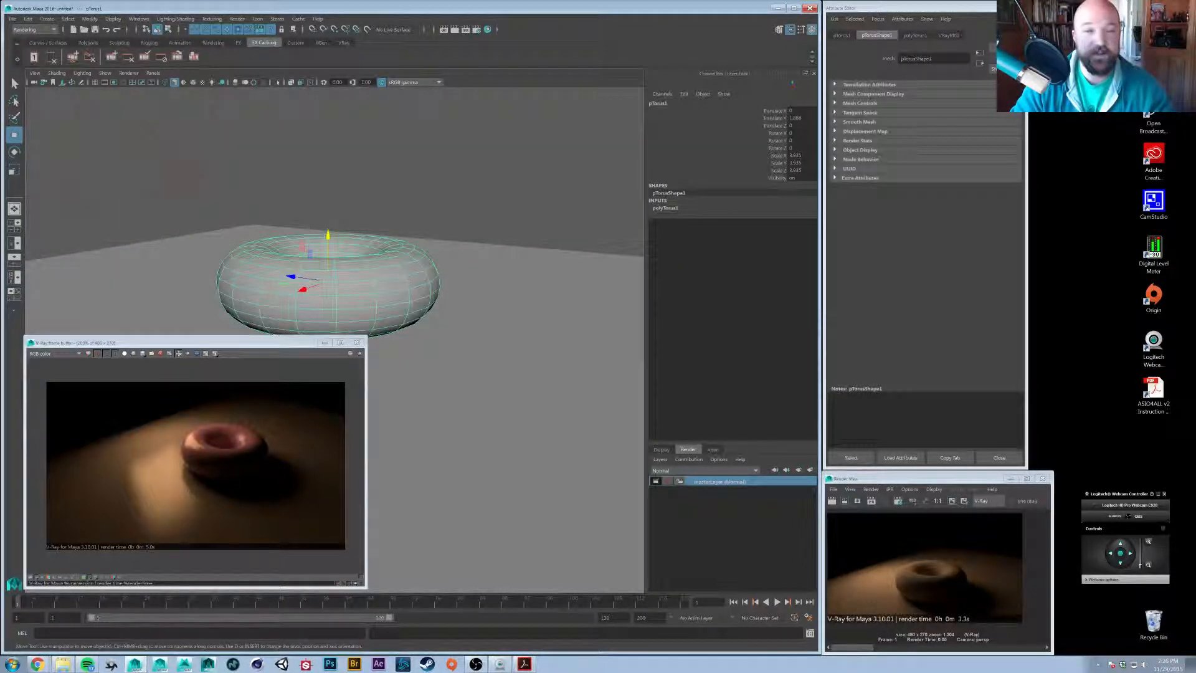
pyautogui.click(46, 18)
pyautogui.moveTo(97, 224)
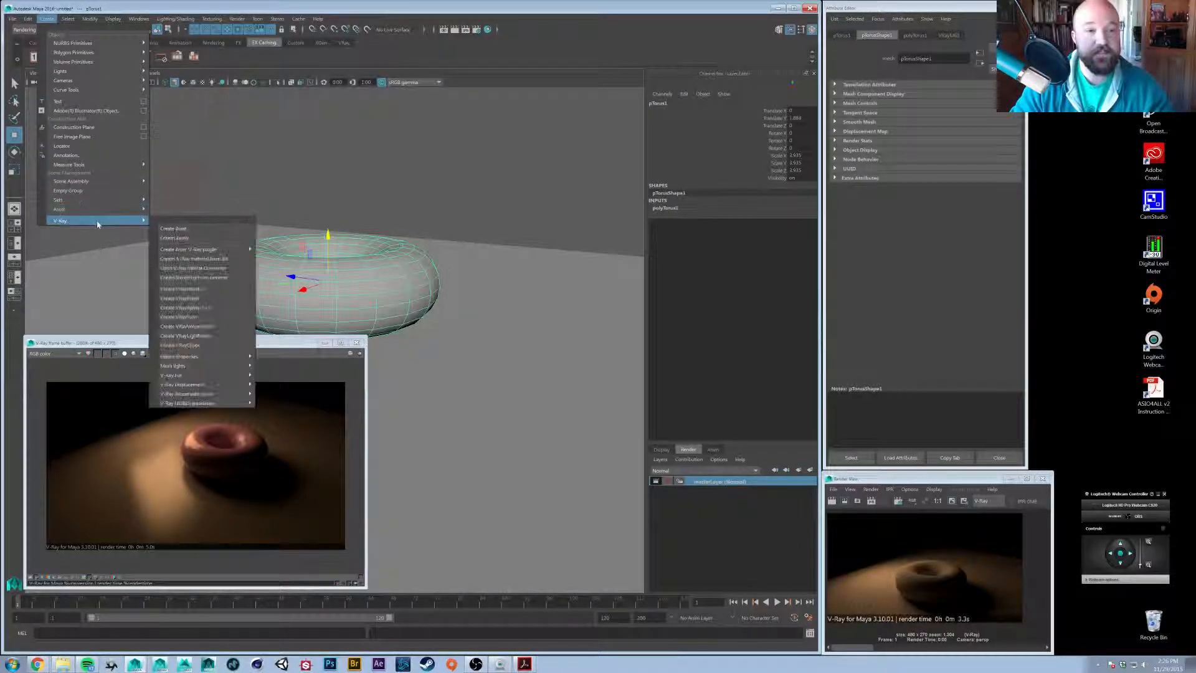
pyautogui.moveTo(197, 385)
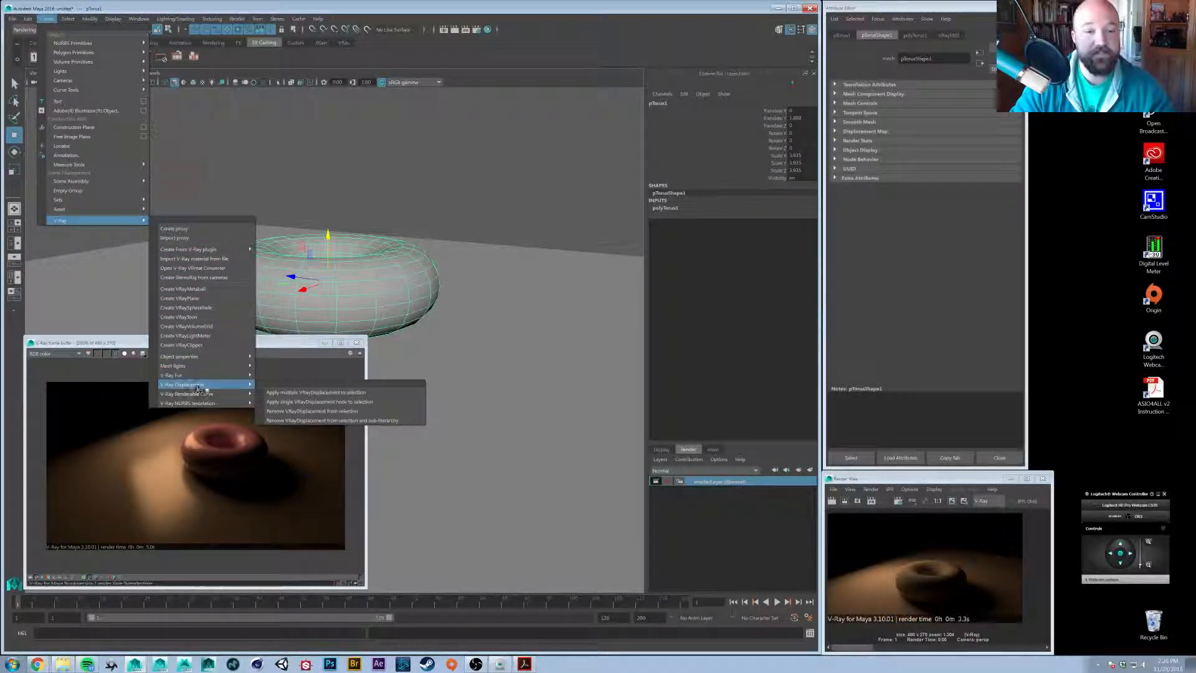
pyautogui.click(377, 403)
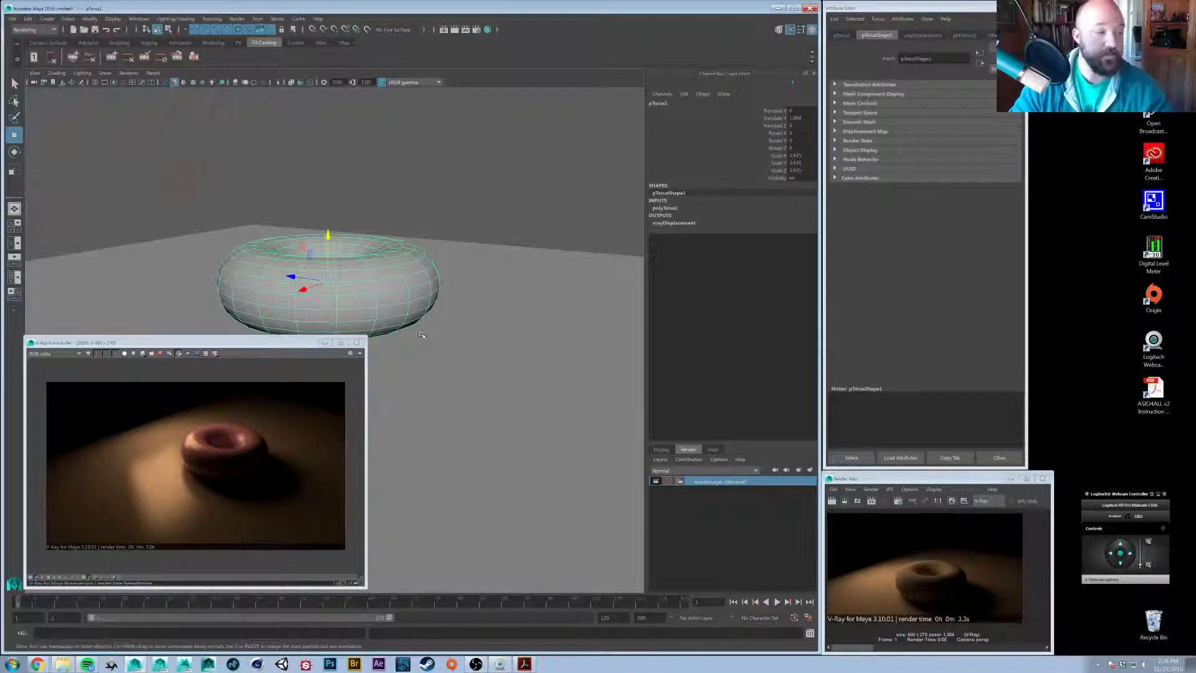
# Open the Outliner, select the new displacement node, and move the window so its full object list is uncovered
pyautogui.keyDown('alt'); pyautogui.moveTo(440, 324); pyautogui.dragTo(444, 358); pyautogui.keyUp('alt')
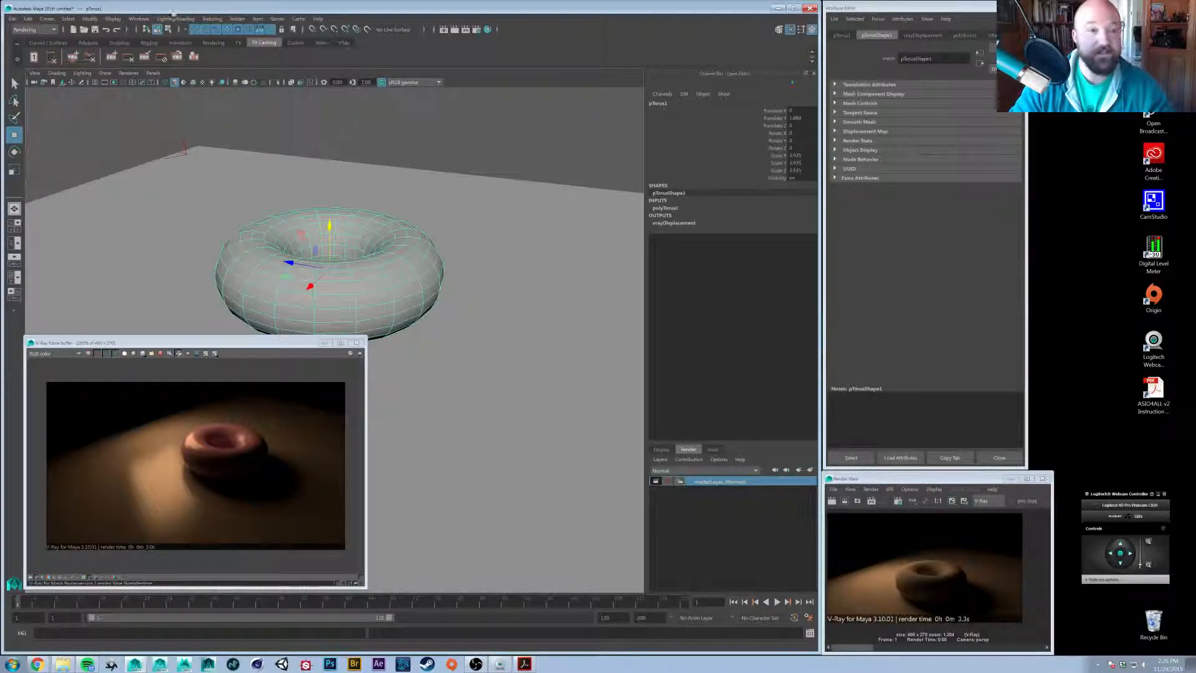
pyautogui.click(138, 19)
pyautogui.click(152, 102)
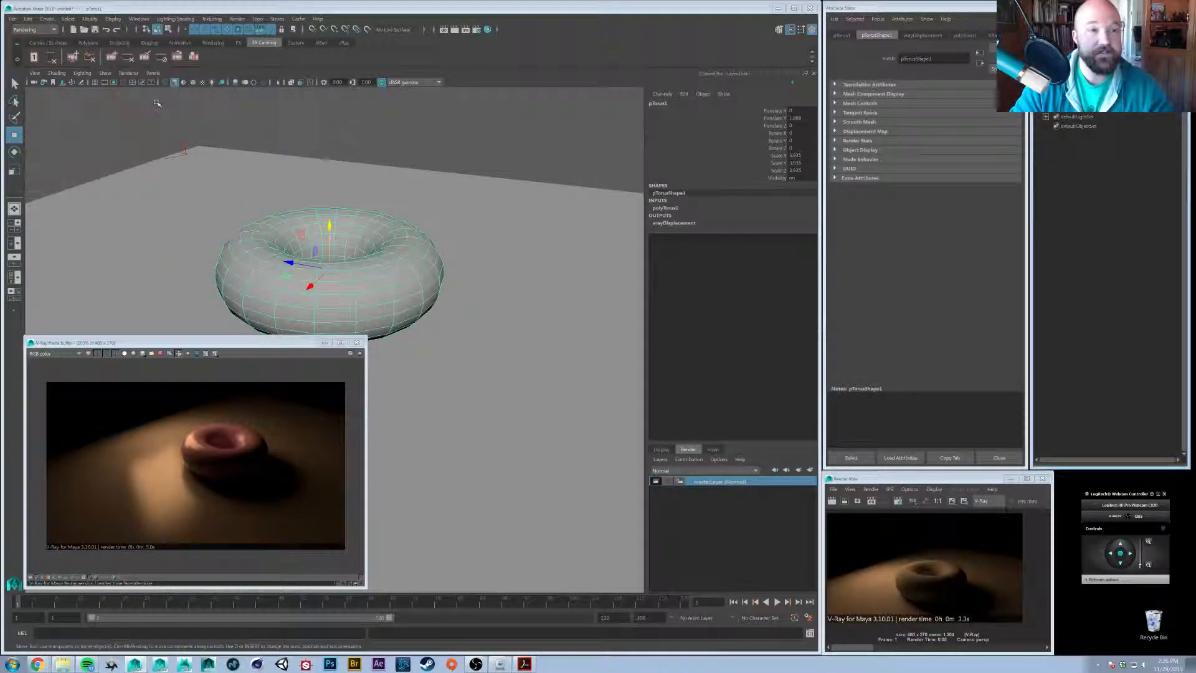
pyautogui.click(1077, 107)
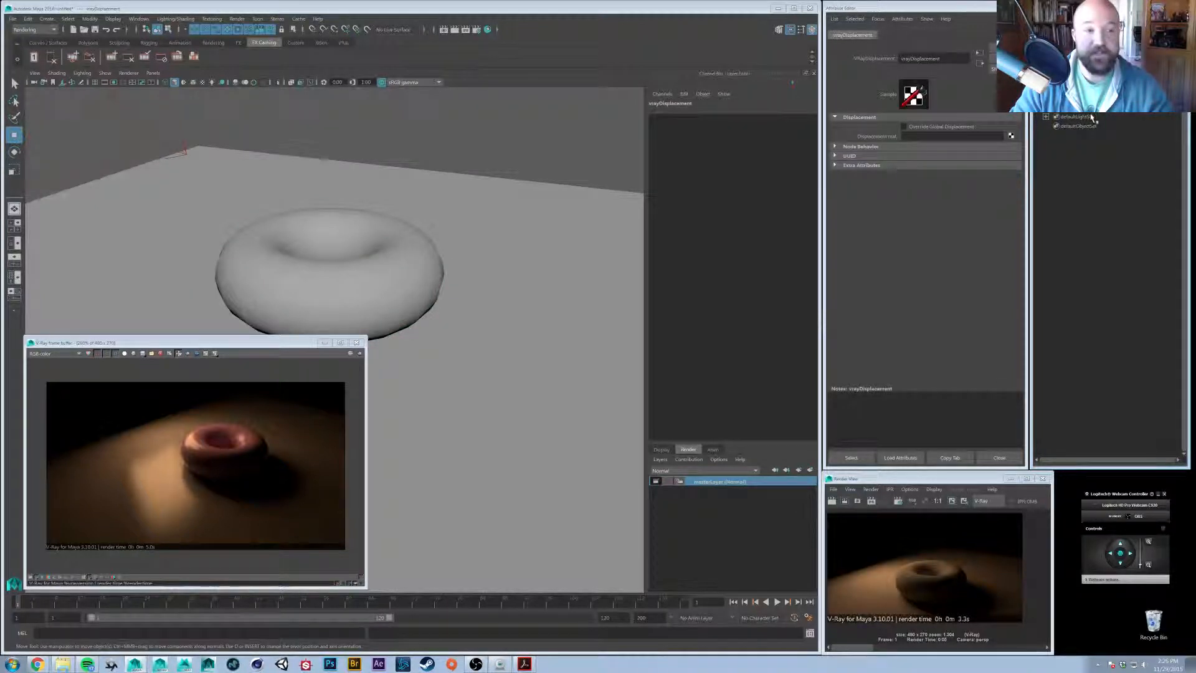
pyautogui.moveTo(1096, 3); pyautogui.dragTo(1096, 115)
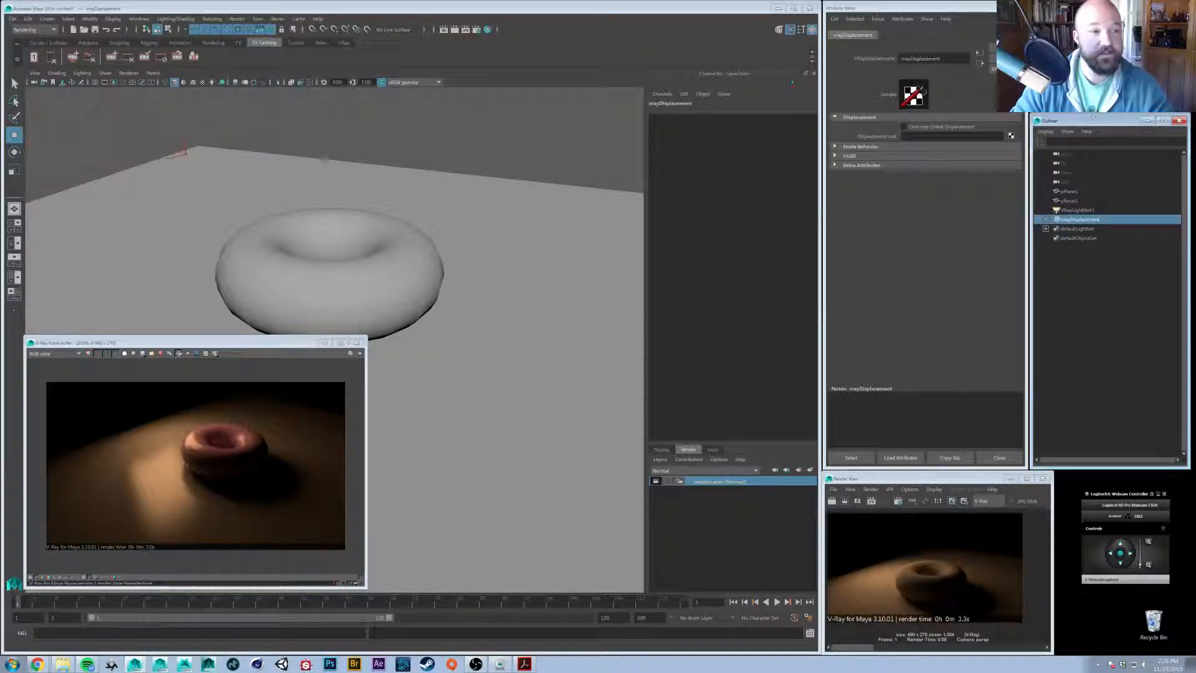
pyautogui.click(1097, 282)
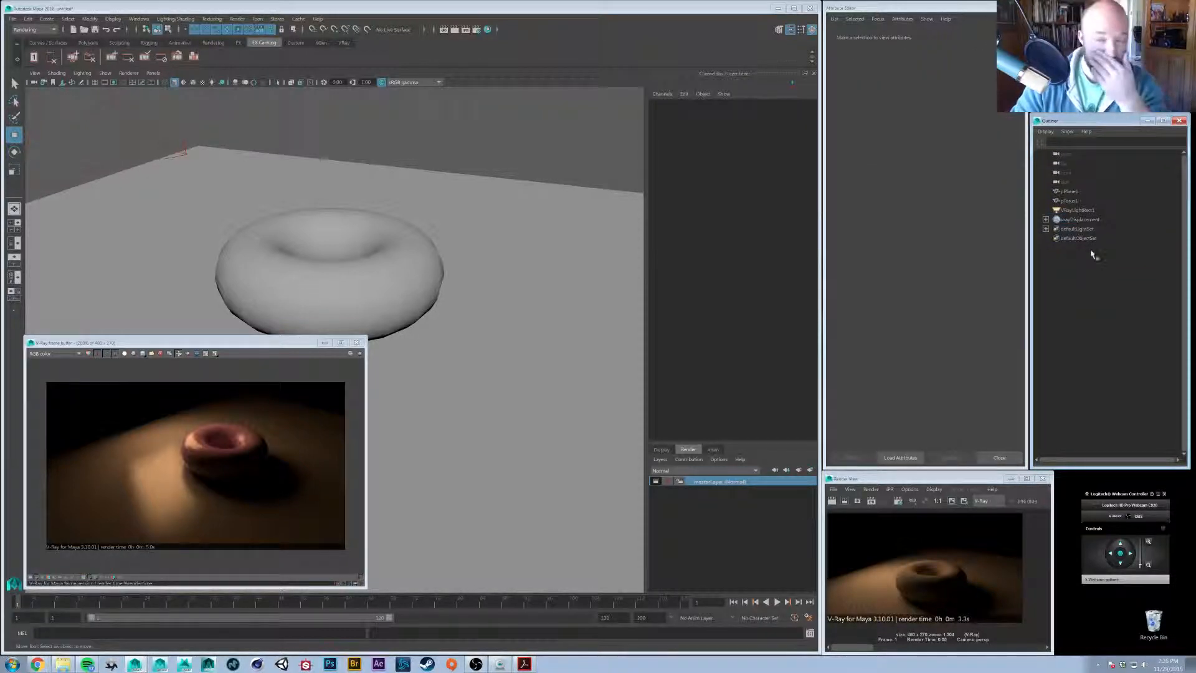
# Rename the displacement node in the Outliner as vrDisp_Smooth
pyautogui.click(1083, 220)
pyautogui.doubleClick(1086, 220)
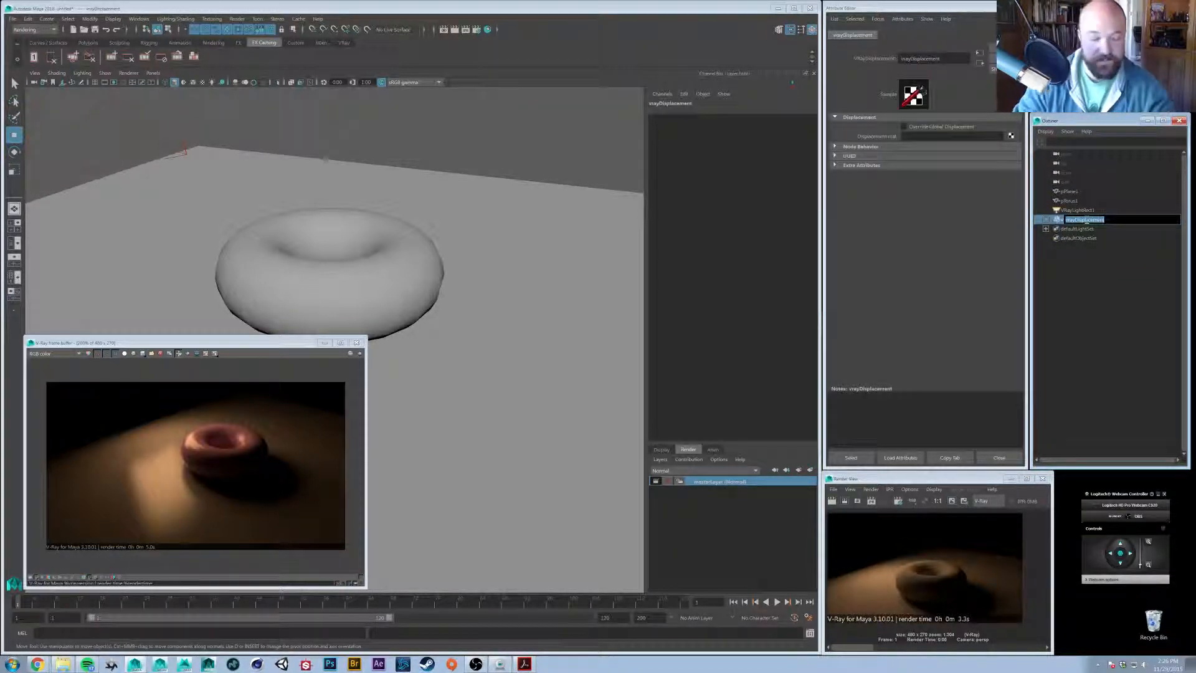
pyautogui.write('vrDisp_Sm')
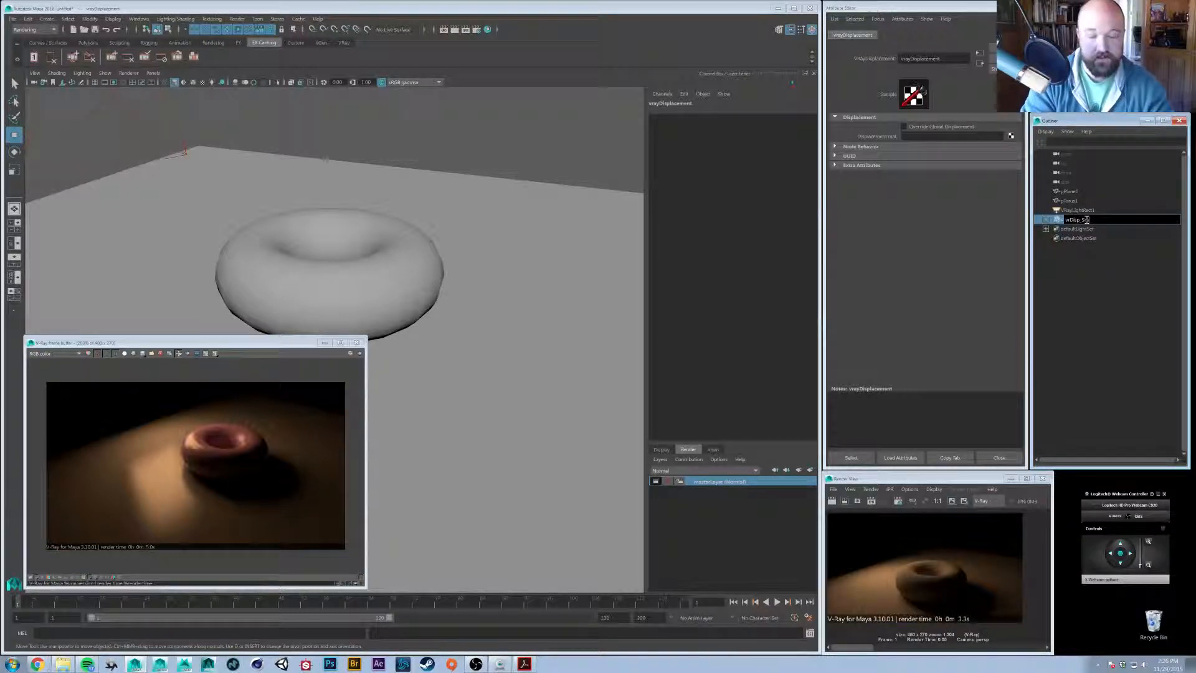
pyautogui.write('ooth')
pyautogui.press('Return')
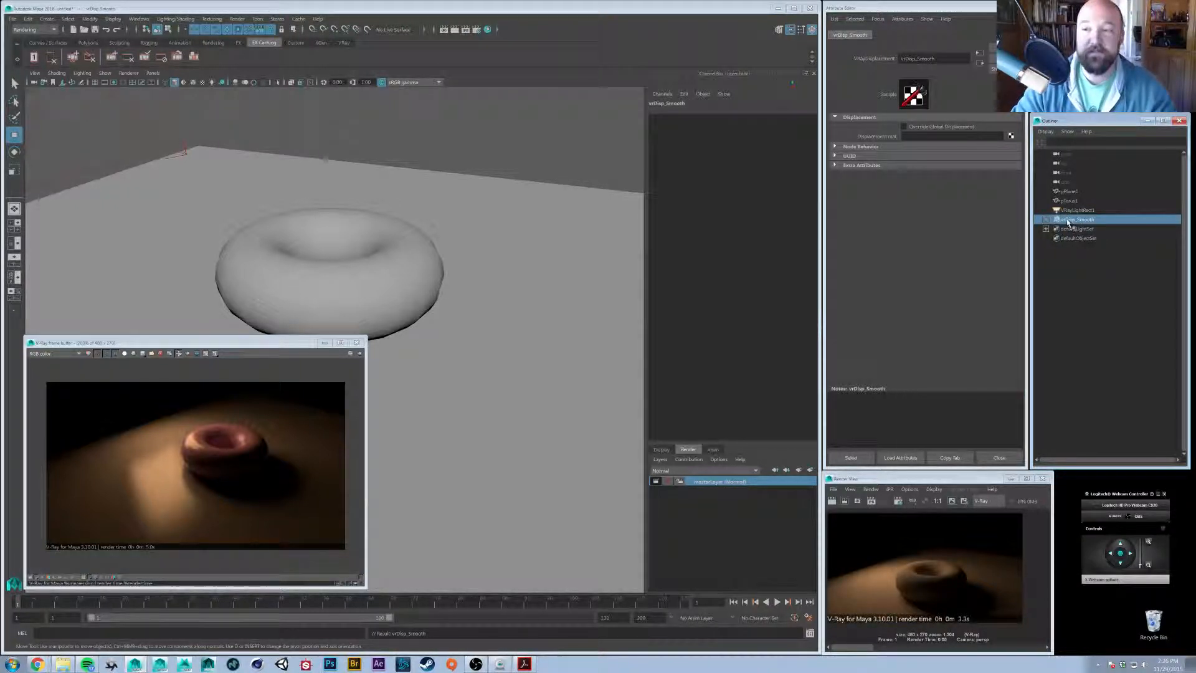
pyautogui.click(1067, 279)
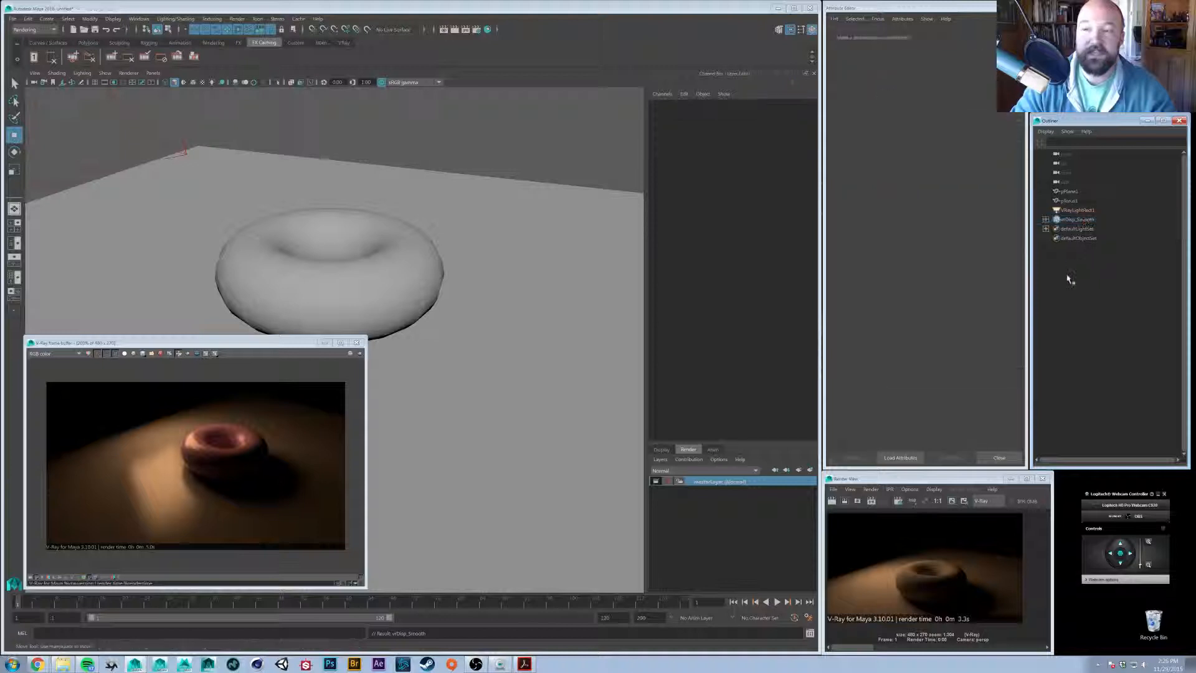
# Add the V-Ray Subdivision and the Subdivision and Displacement Quality attributes to vrDisp_Smooth, and expand its extra V-Ray attributes
pyautogui.click(1079, 221)
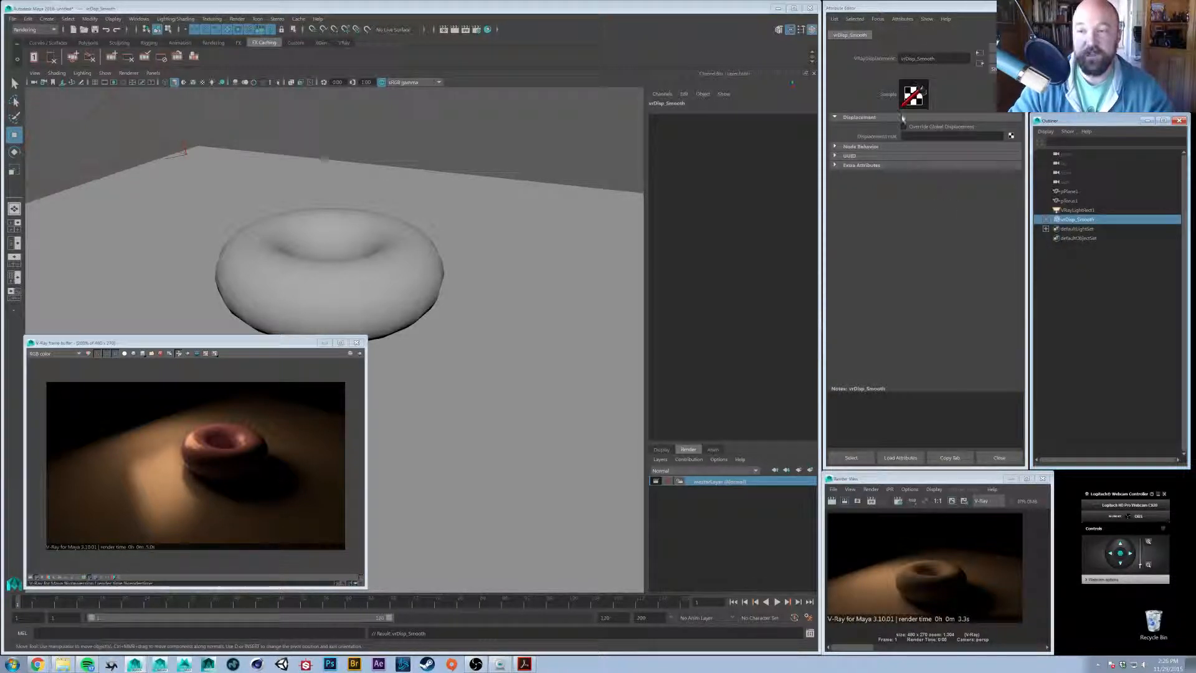
pyautogui.click(1075, 221)
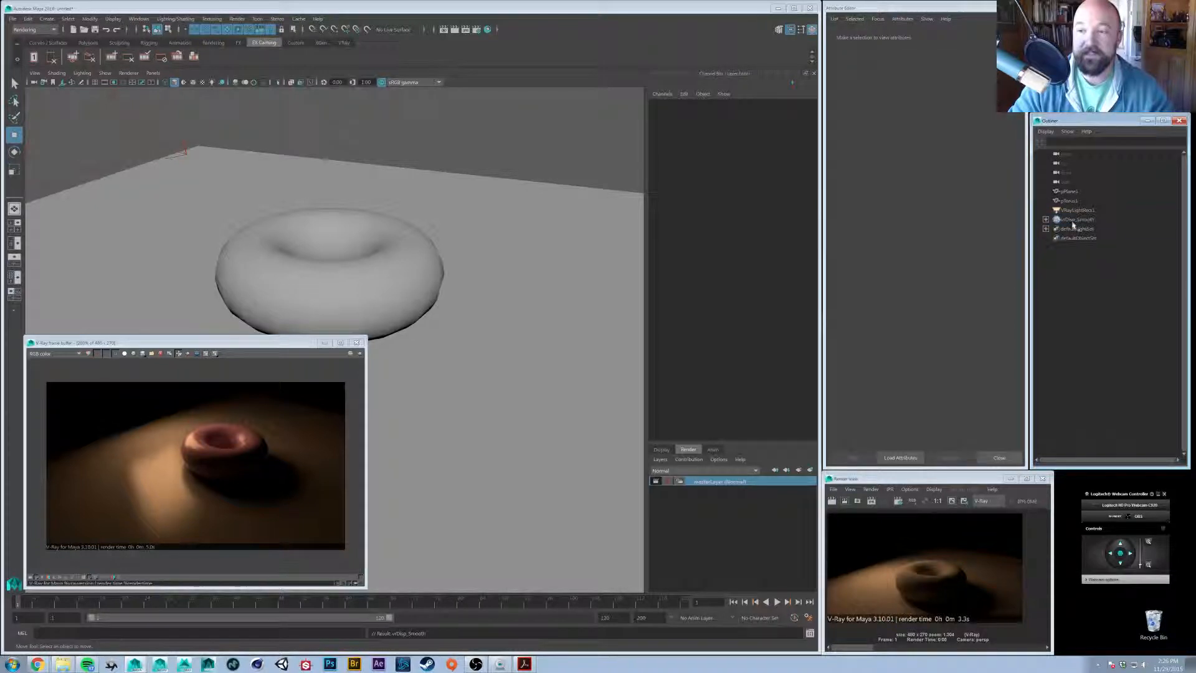
pyautogui.click(901, 19)
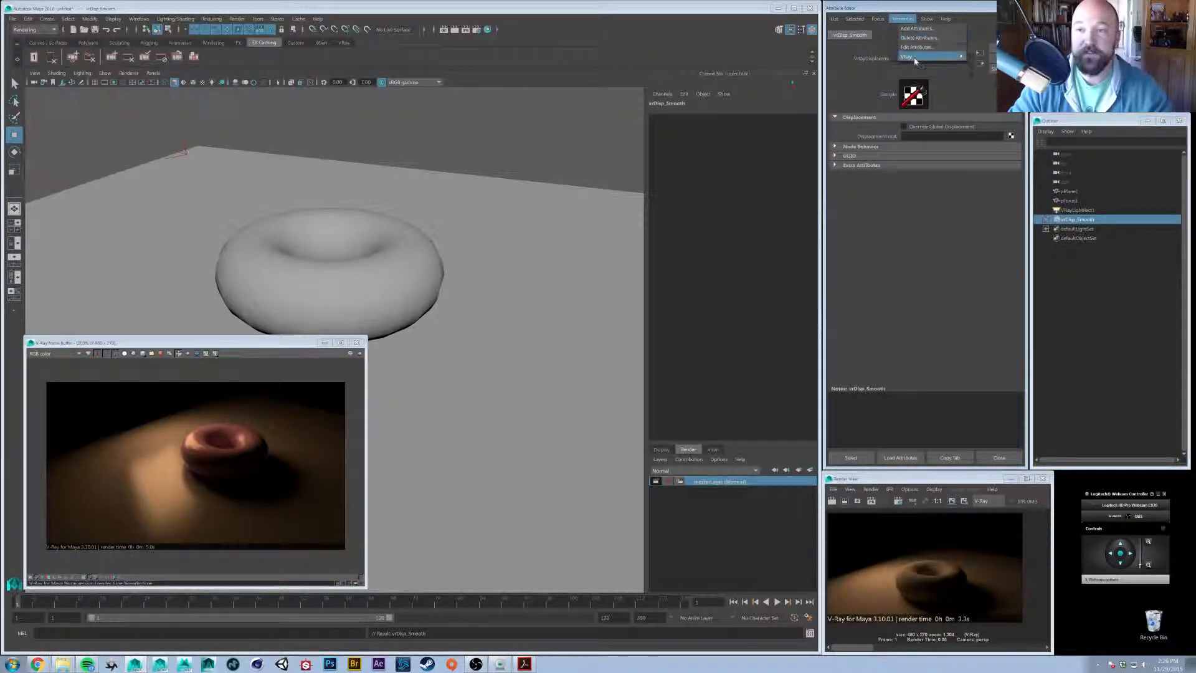
pyautogui.moveTo(921, 57)
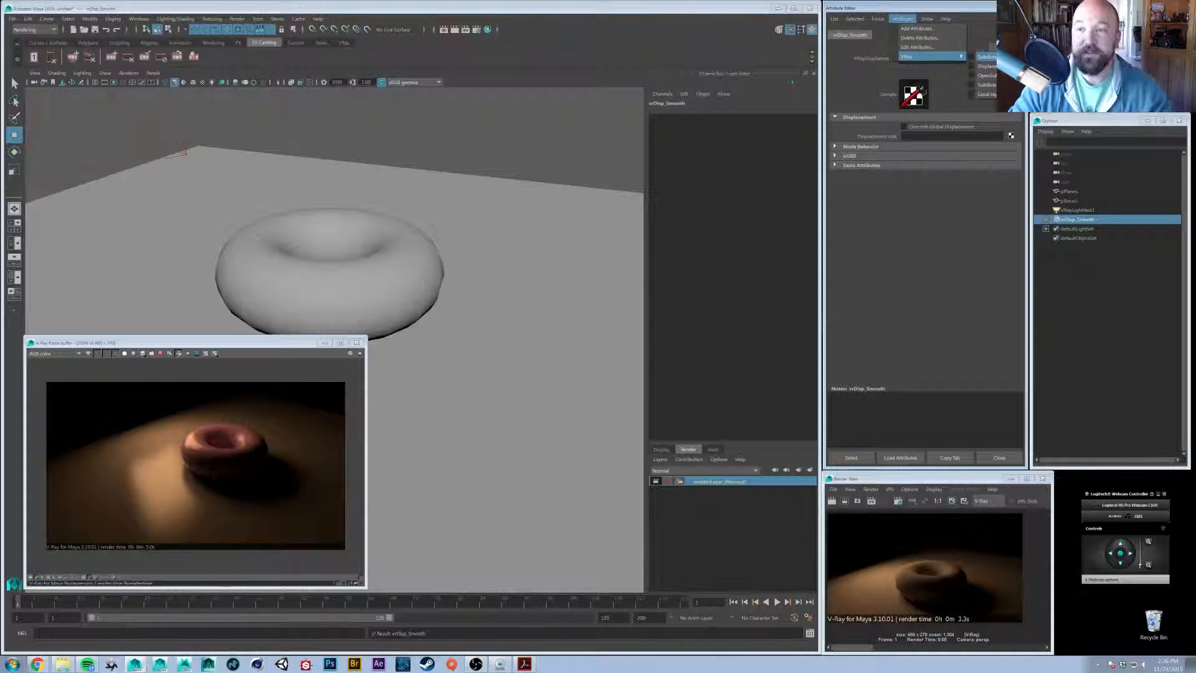
pyautogui.click(986, 56)
pyautogui.click(901, 19)
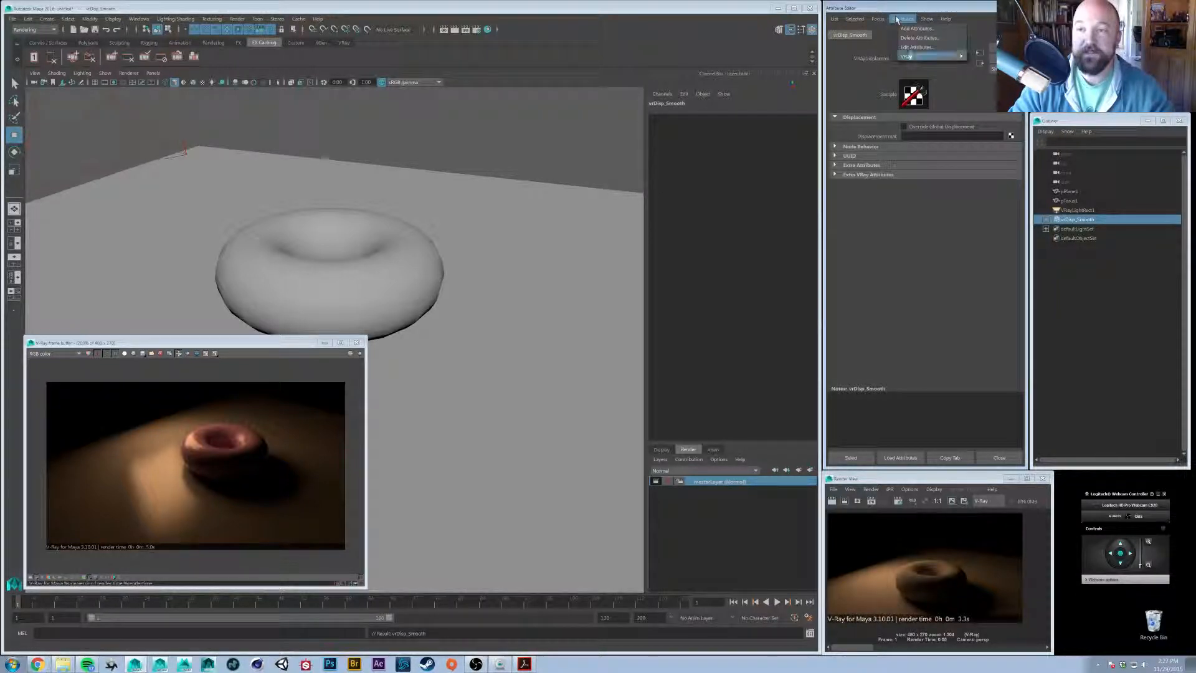
pyautogui.moveTo(922, 57)
pyautogui.click(986, 84)
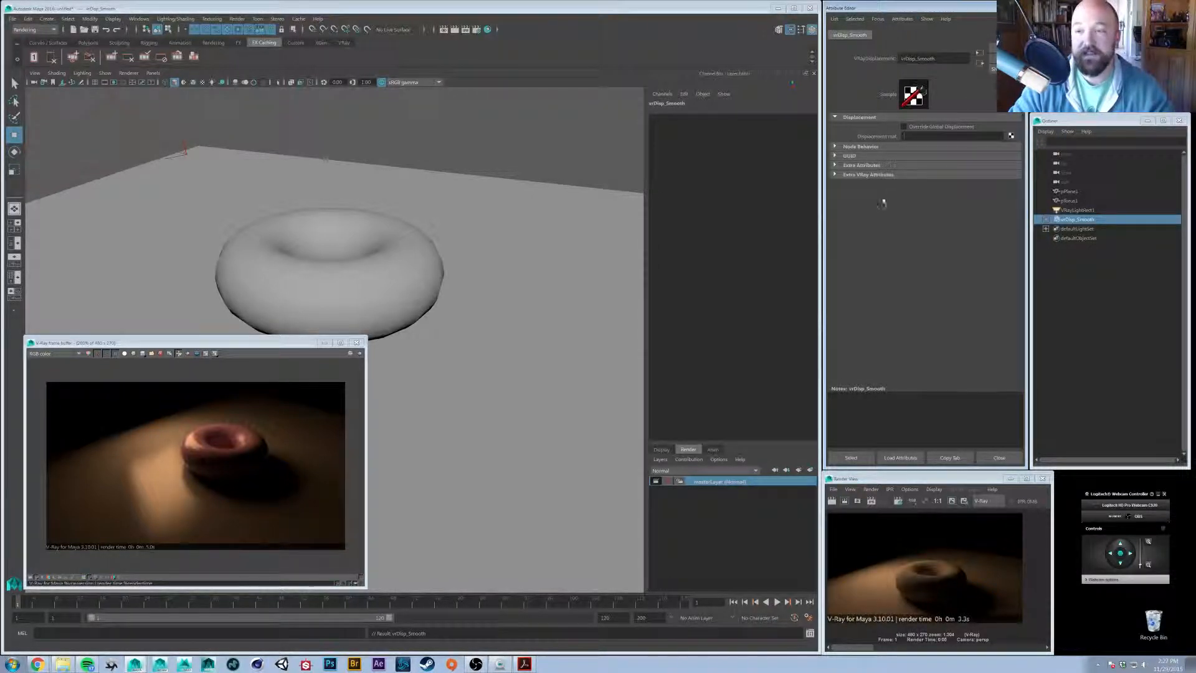
pyautogui.click(872, 175)
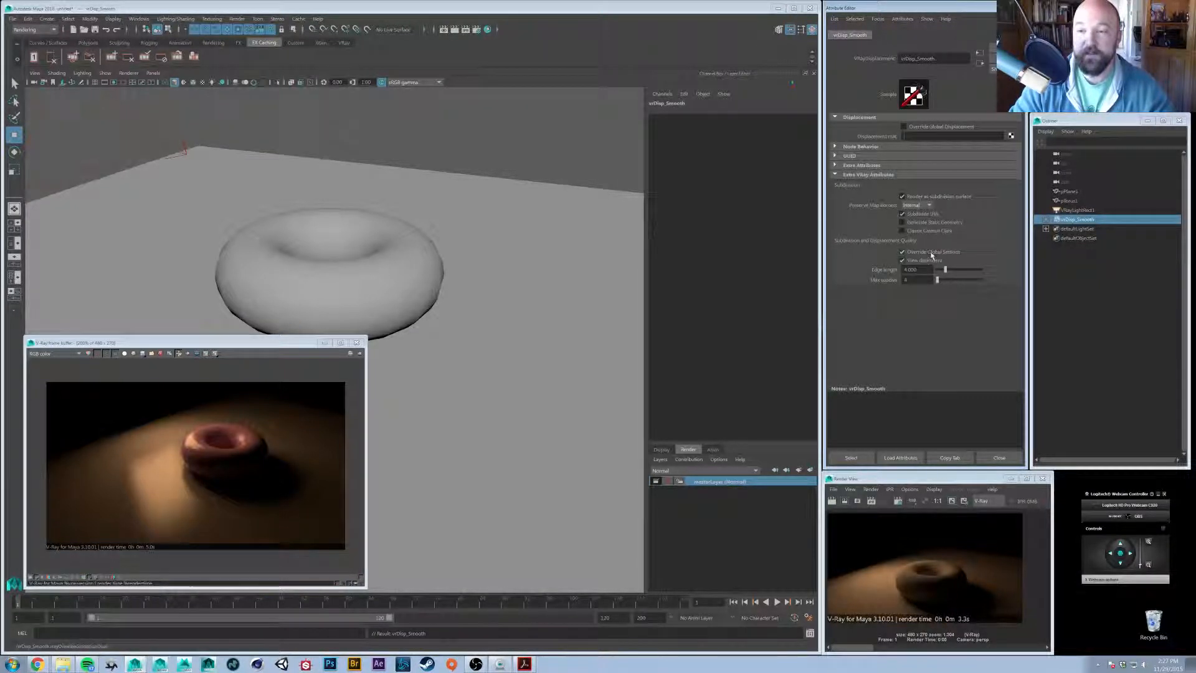
# Examine the default displacement and subdivision options in the V-Ray render settings, including view dependence, and close the settings
pyautogui.click(477, 29)
pyautogui.click(527, 124)
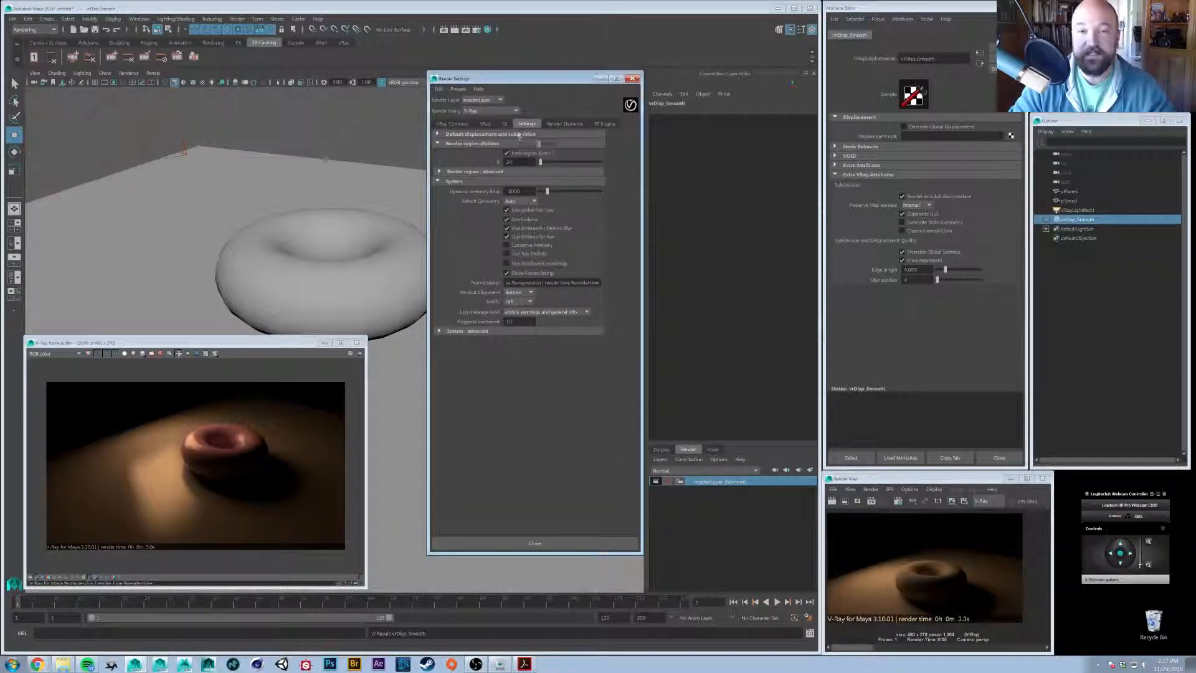
pyautogui.scroll(2, 498, 134)
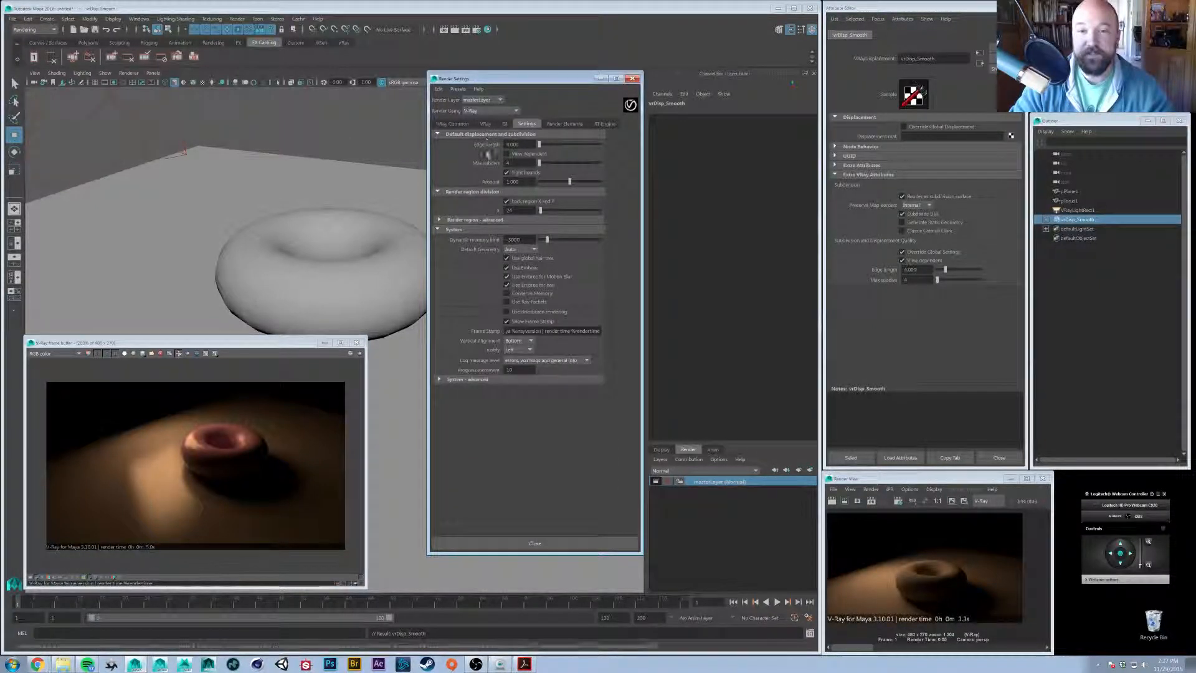
pyautogui.click(506, 153)
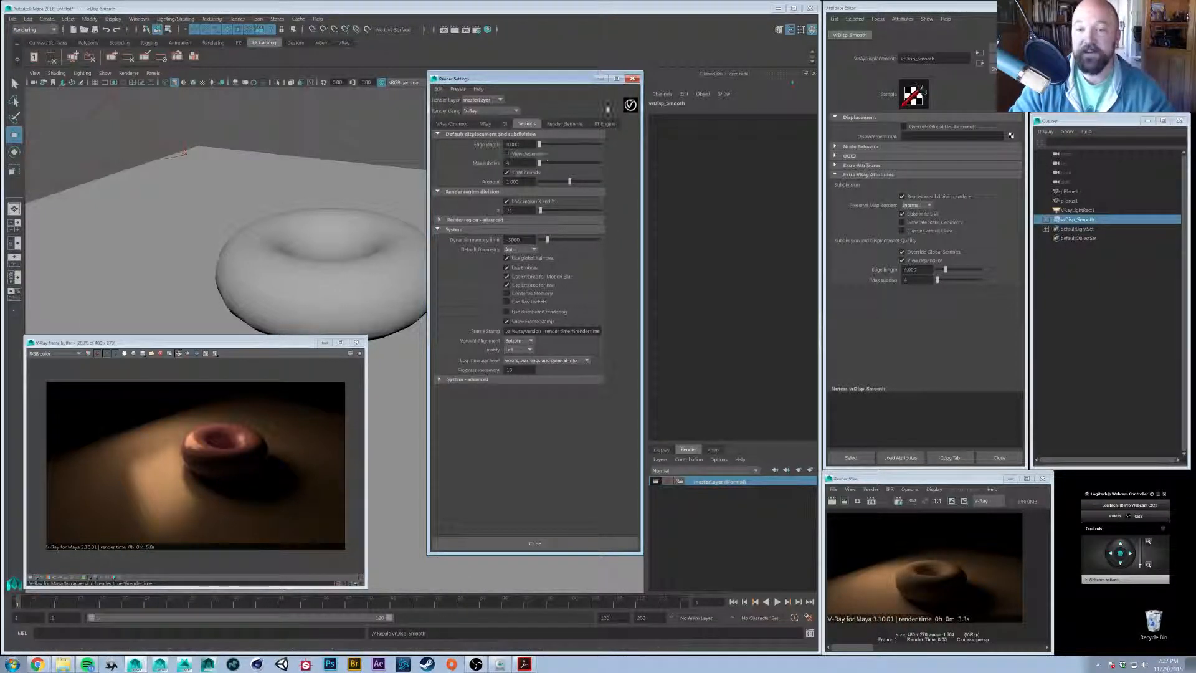
pyautogui.click(631, 79)
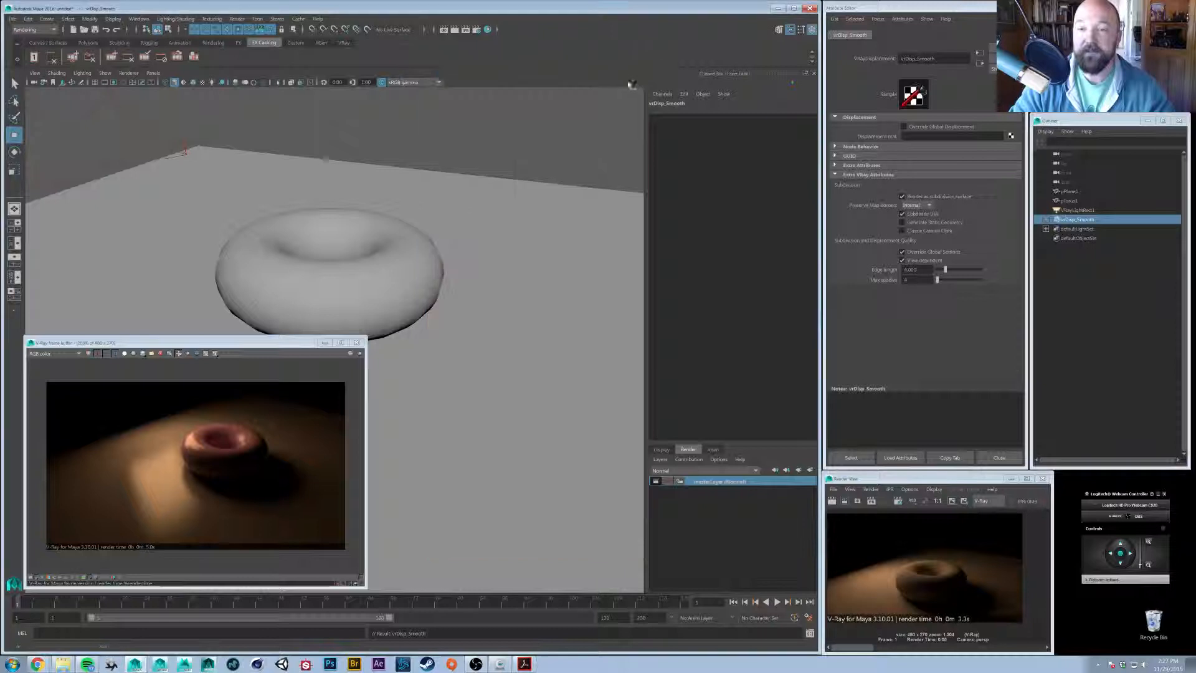
# Check which object belongs to the vrDisp_Smooth set, collapse the set, and select the torus
pyautogui.click(1046, 219)
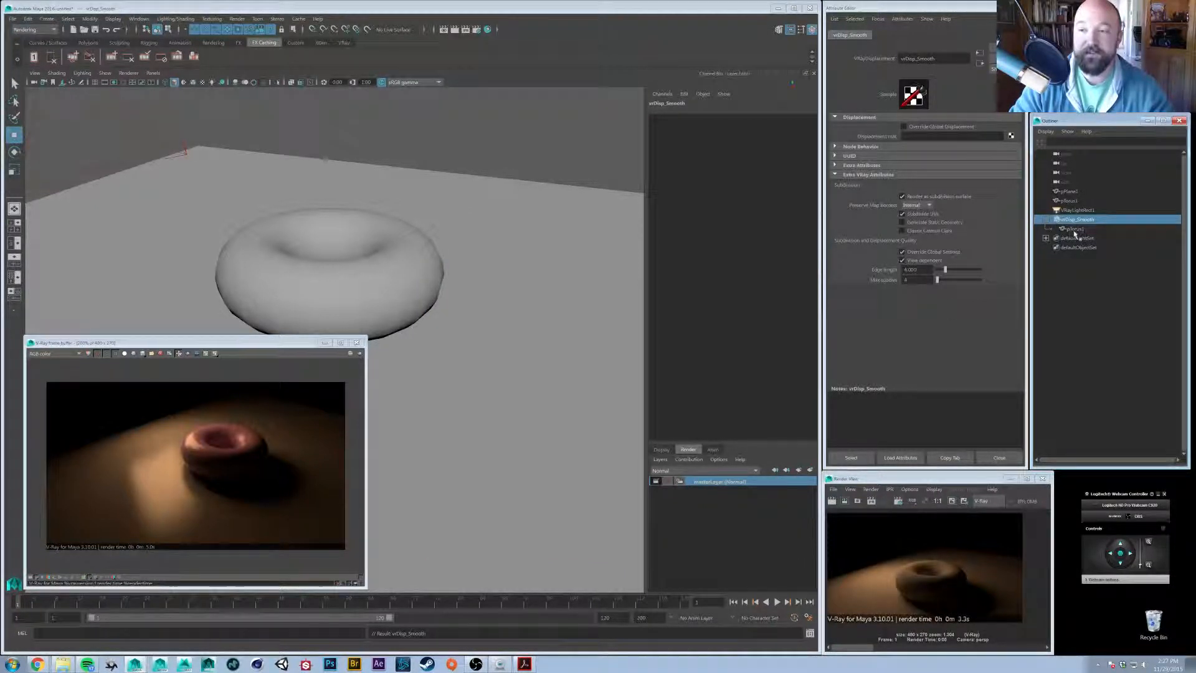
pyautogui.click(1046, 219)
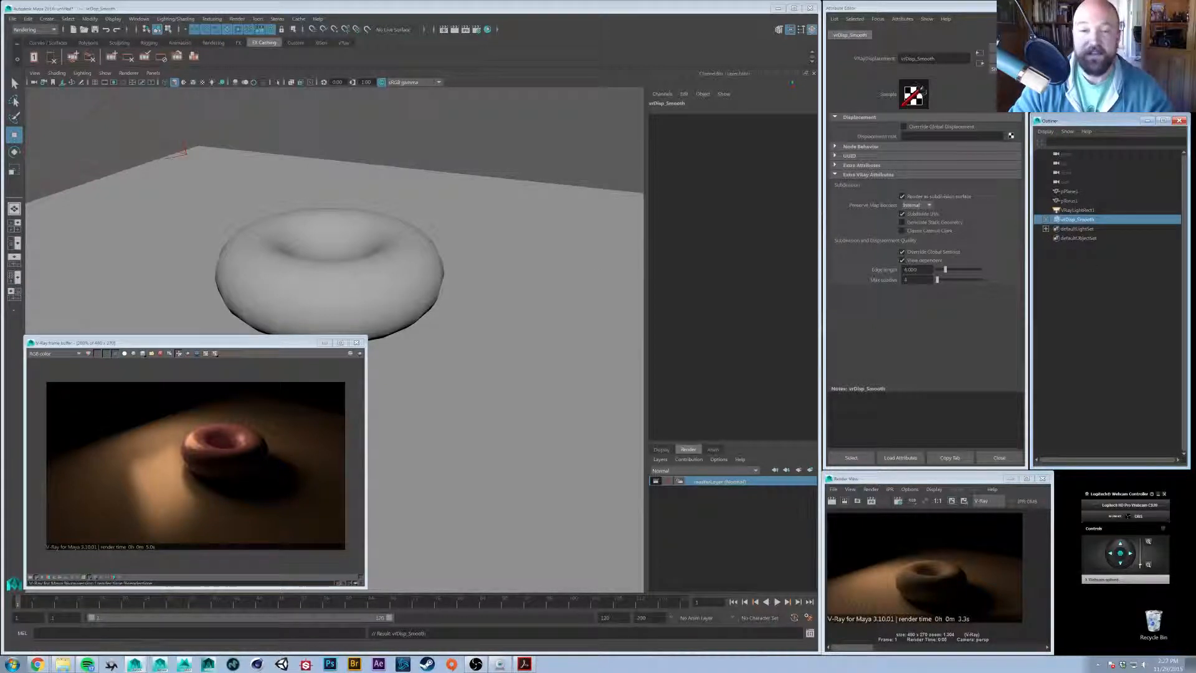
pyautogui.click(1069, 200)
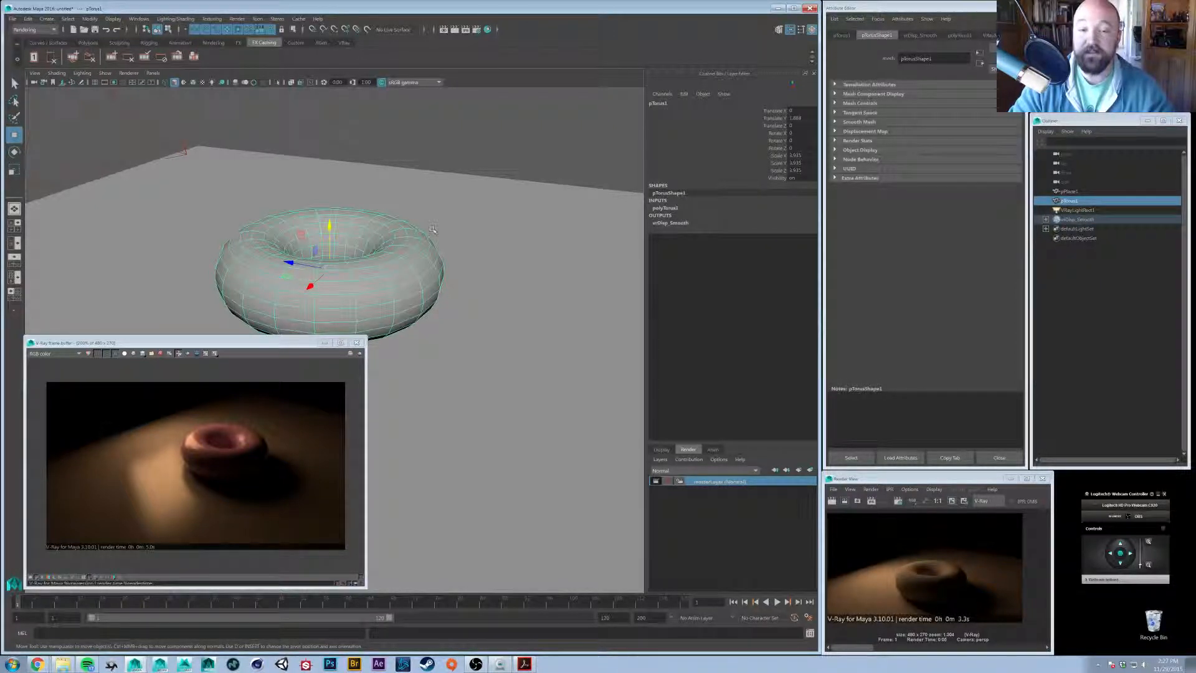
# Turn off the View dependent option in the subdivision quality attributes of vrDisp_Smooth
pyautogui.click(1073, 219)
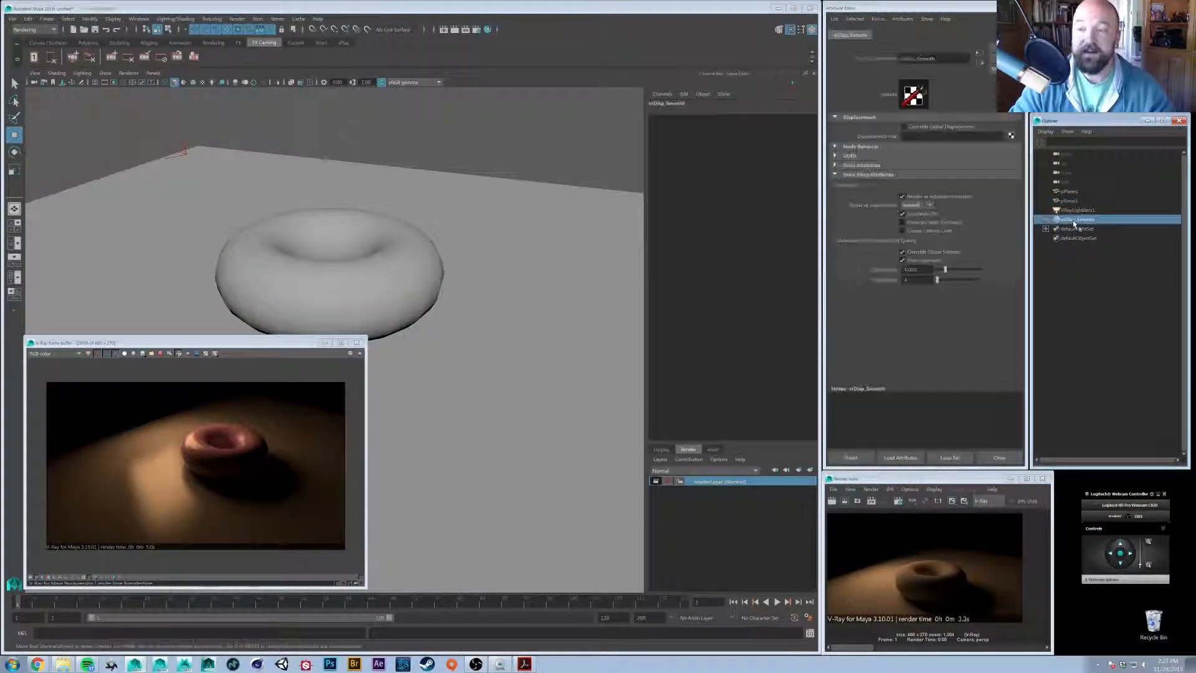
pyautogui.click(933, 263)
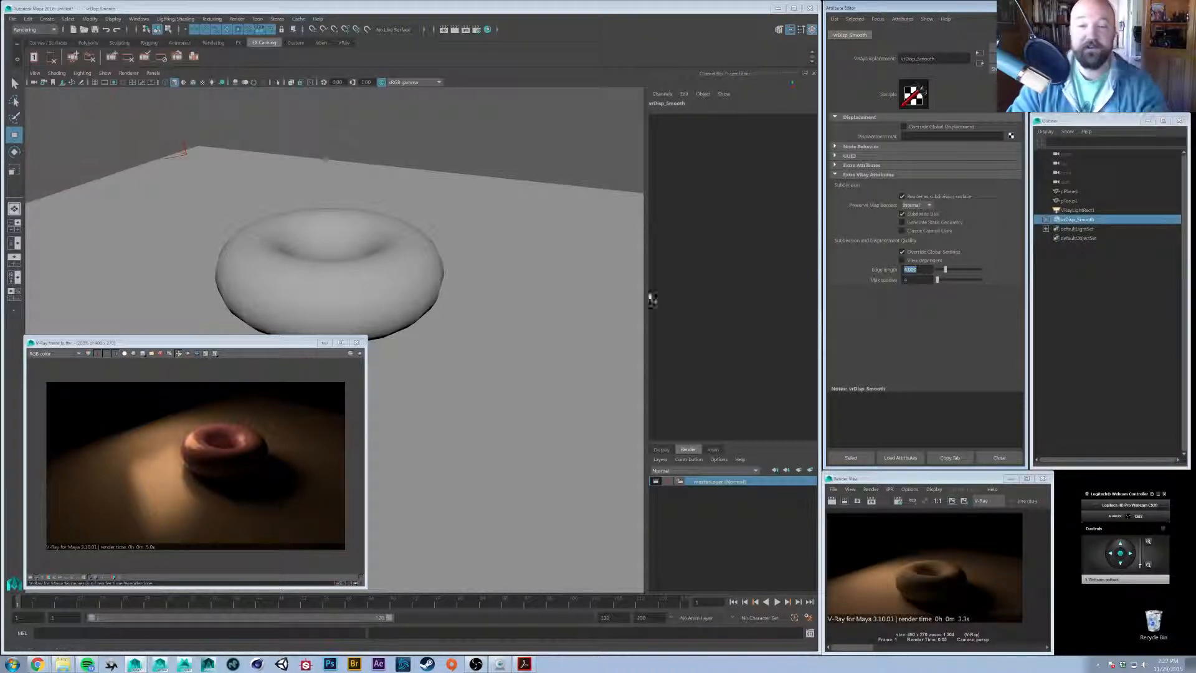
# Select the torus and examine the edges of its polygon faces up close
pyautogui.keyDown('alt'); pyautogui.moveTo(349, 250); pyautogui.dragTo(399, 258, button='middle'); pyautogui.keyUp('alt')
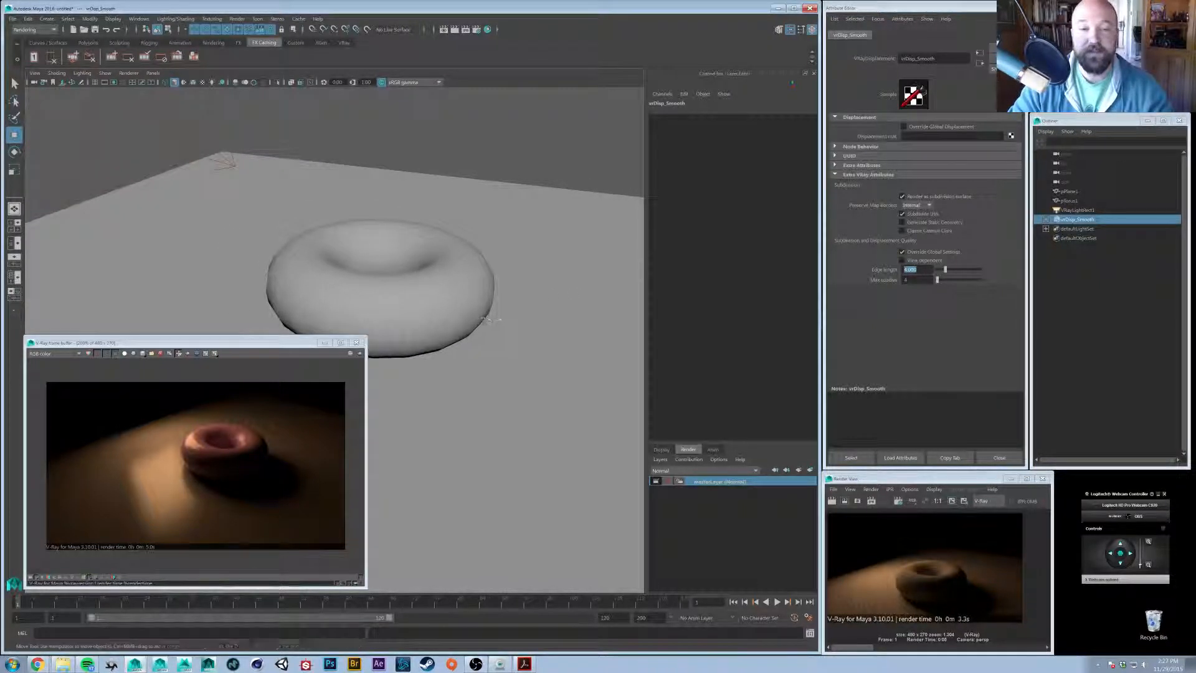
pyautogui.keyDown('alt'); pyautogui.moveTo(399, 258); pyautogui.dragTo(430, 283); pyautogui.keyUp('alt')
pyautogui.keyDown('alt'); pyautogui.moveTo(374, 249); pyautogui.dragTo(463, 205, button='right'); pyautogui.keyUp('alt')
pyautogui.keyDown('alt'); pyautogui.moveTo(463, 199); pyautogui.dragTo(401, 237, button='middle'); pyautogui.keyUp('alt')
pyautogui.click(396, 282)
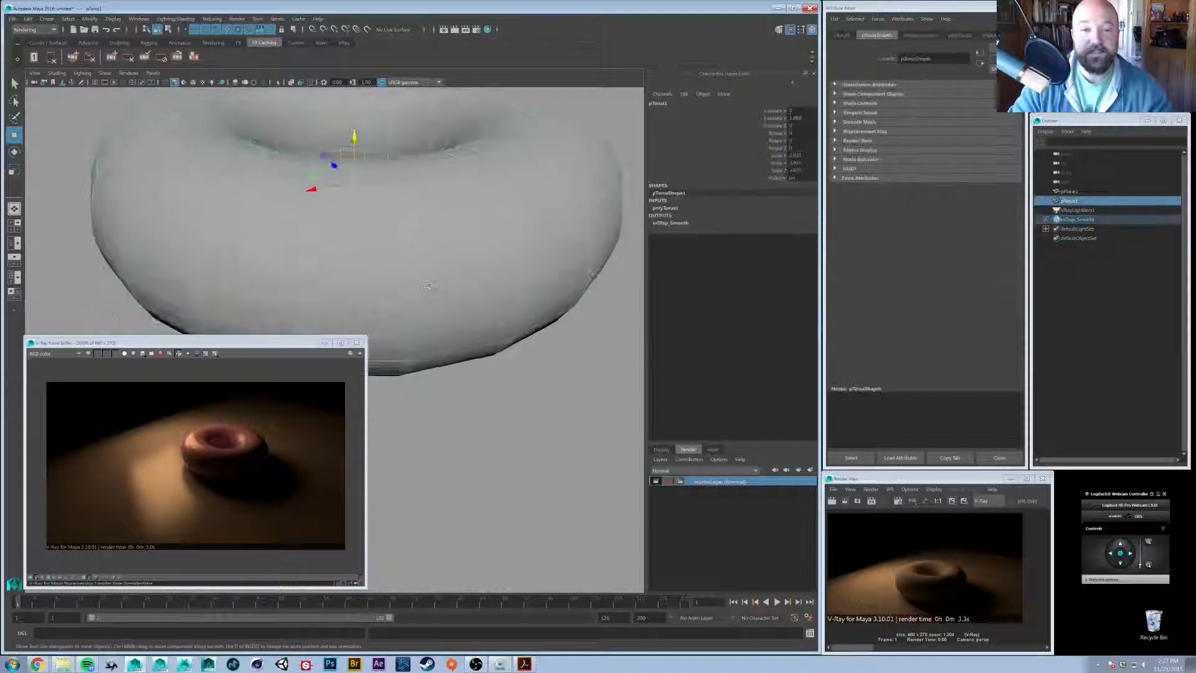
pyautogui.keyDown('alt'); pyautogui.moveTo(400, 237); pyautogui.dragTo(408, 281); pyautogui.keyUp('alt')
pyautogui.keyDown('alt'); pyautogui.moveTo(408, 280); pyautogui.dragTo(445, 258, button='right'); pyautogui.keyUp('alt')
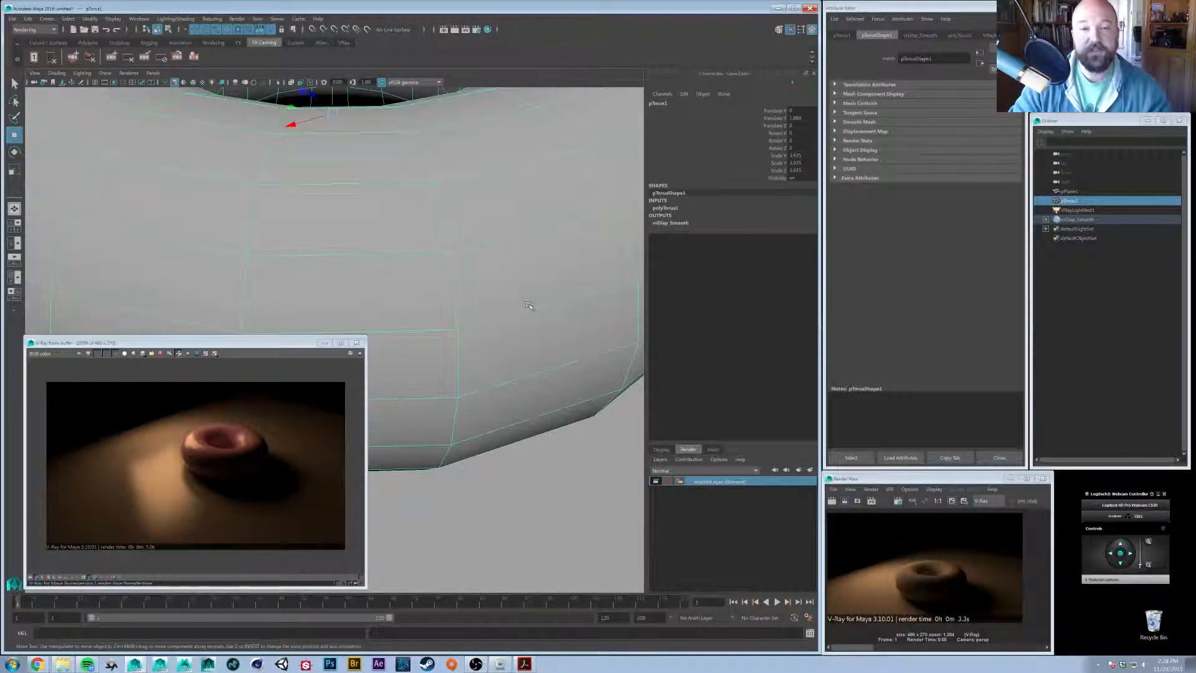
pyautogui.keyDown('alt'); pyautogui.moveTo(529, 303); pyautogui.dragTo(414, 321, button='right'); pyautogui.keyUp('alt')
pyautogui.keyDown('alt'); pyautogui.moveTo(414, 321); pyautogui.dragTo(402, 255); pyautogui.keyUp('alt')
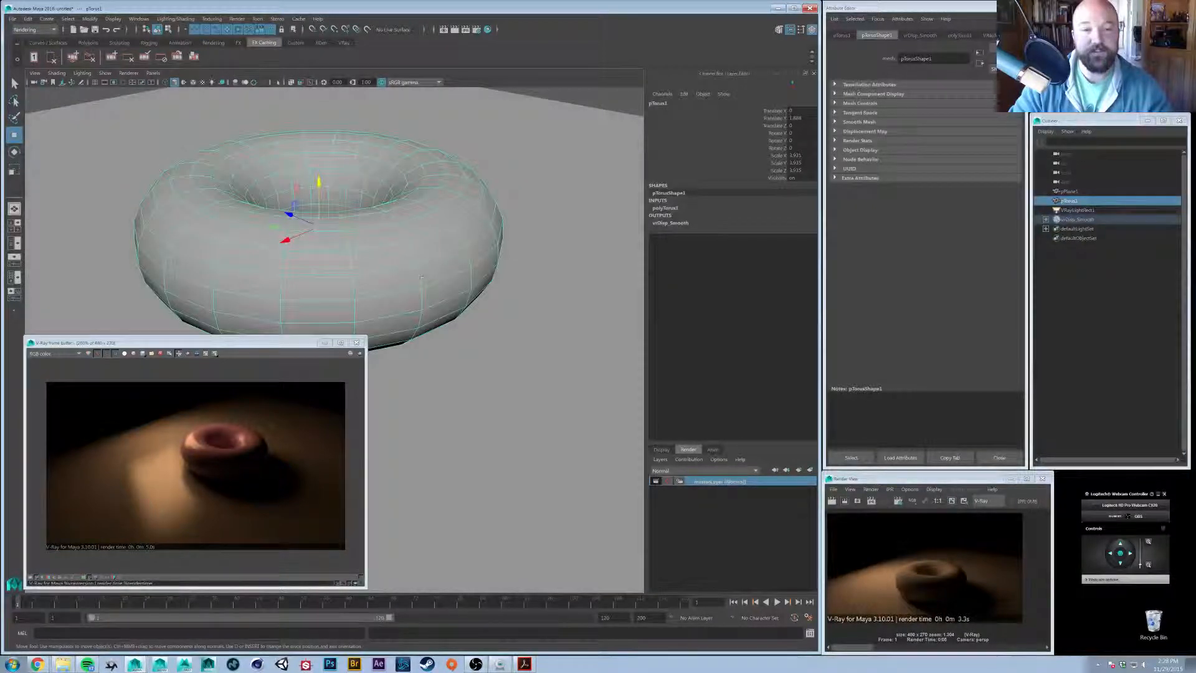
# Select vrDisp_Smooth and render a close-up of the torus's outer silhouette
pyautogui.click(1076, 220)
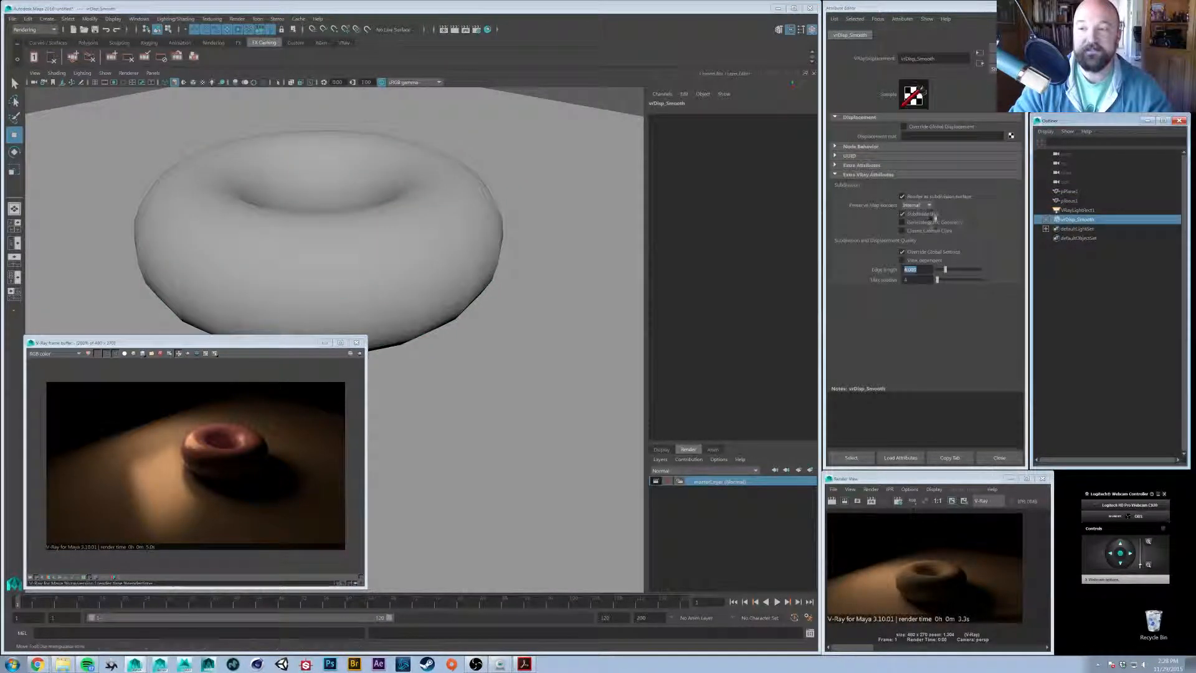
pyautogui.moveTo(923, 270); pyautogui.dragTo(859, 272)
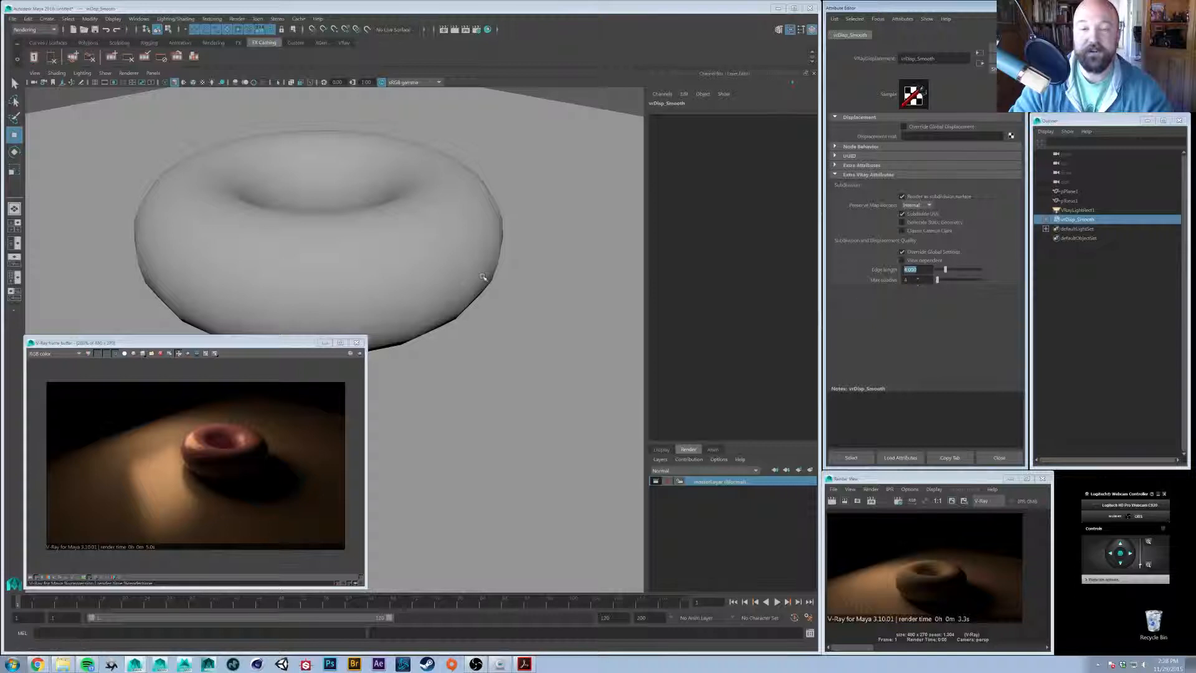
pyautogui.keyDown('alt'); pyautogui.moveTo(482, 276); pyautogui.dragTo(485, 315); pyautogui.keyUp('alt')
pyautogui.keyDown('alt'); pyautogui.moveTo(484, 315); pyautogui.dragTo(609, 369, button='middle'); pyautogui.keyUp('alt')
pyautogui.keyDown('alt'); pyautogui.moveTo(609, 368); pyautogui.dragTo(400, 259); pyautogui.keyUp('alt')
pyautogui.keyDown('alt'); pyautogui.moveTo(400, 259); pyautogui.dragTo(467, 268, button='right'); pyautogui.keyUp('alt')
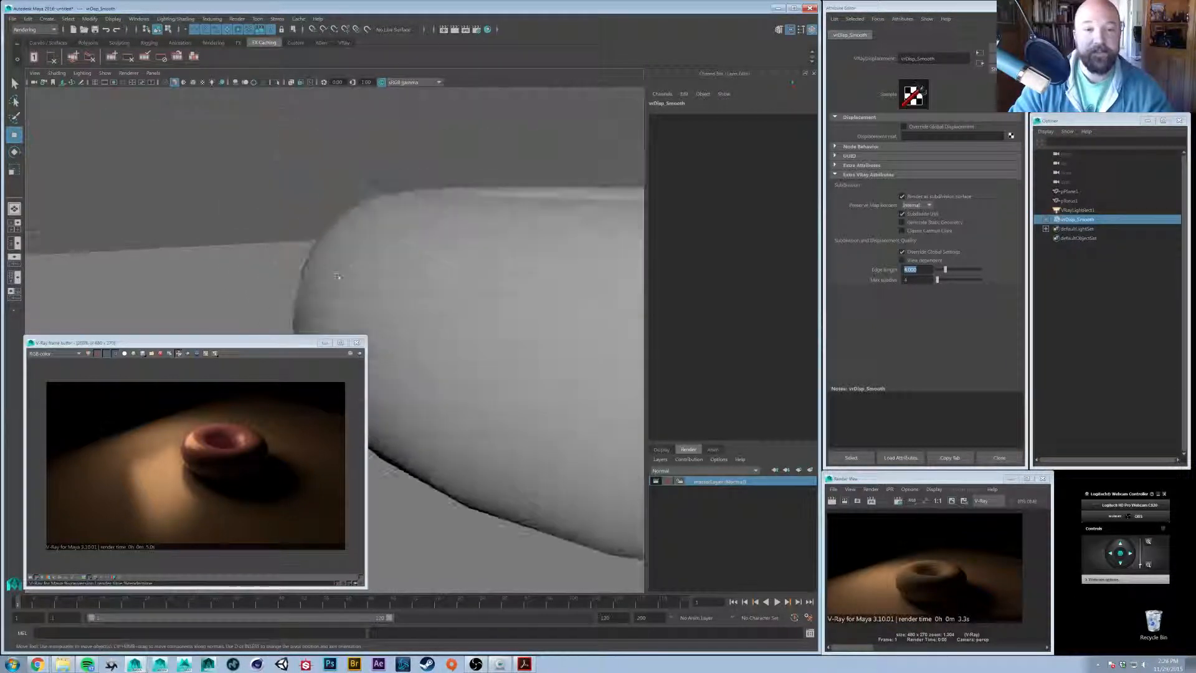
pyautogui.keyDown('alt'); pyautogui.moveTo(467, 268); pyautogui.dragTo(461, 355); pyautogui.keyUp('alt')
pyautogui.keyDown('alt'); pyautogui.moveTo(461, 355); pyautogui.dragTo(523, 364, button='right'); pyautogui.keyUp('alt')
pyautogui.keyDown('alt'); pyautogui.moveTo(523, 364); pyautogui.dragTo(522, 383); pyautogui.keyUp('alt')
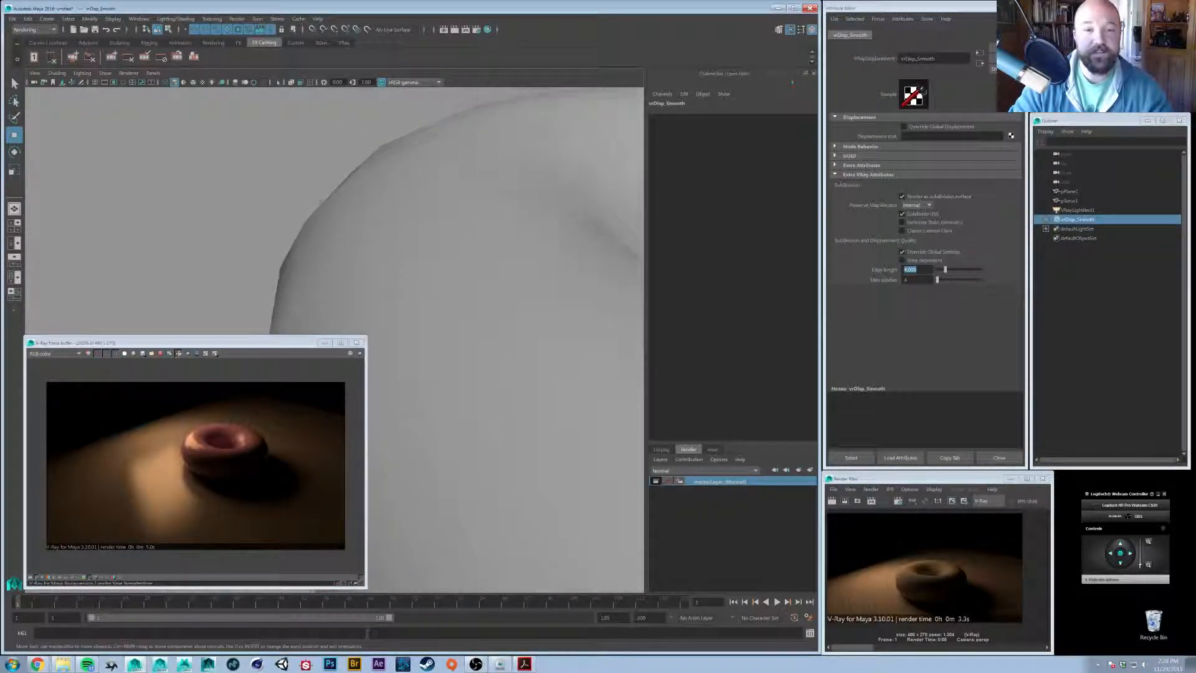
pyautogui.click(360, 353)
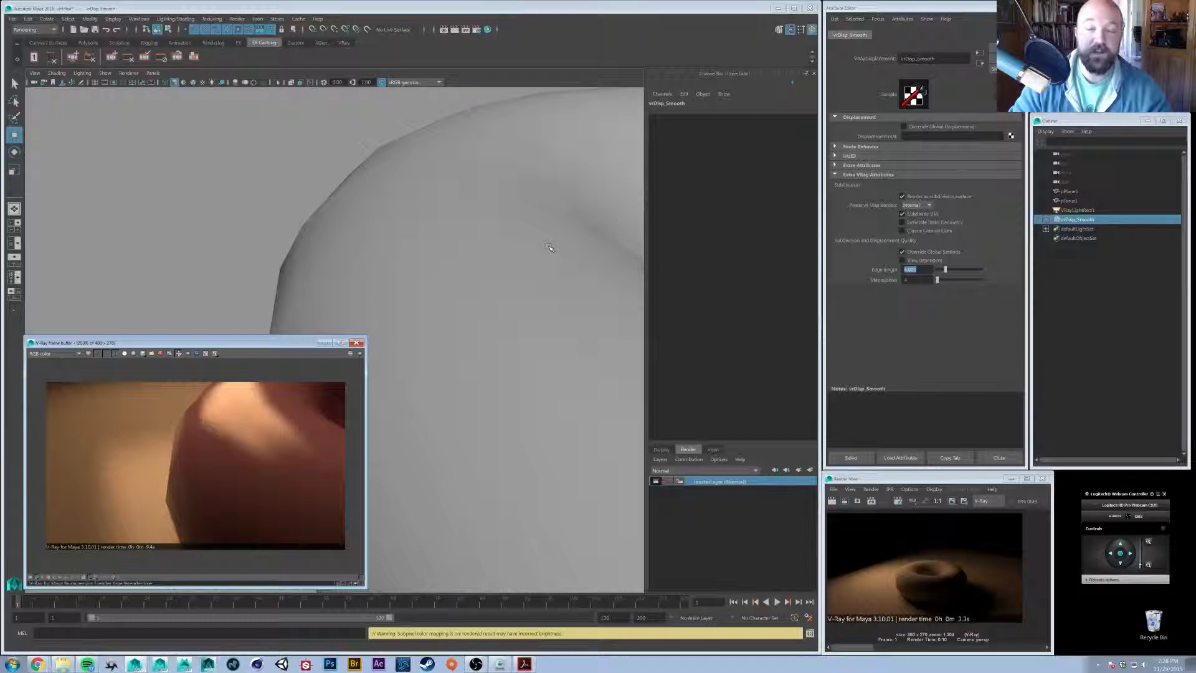
# Select the torus, turn on the viewport grid, and inspect the mesh from above
pyautogui.click(372, 246)
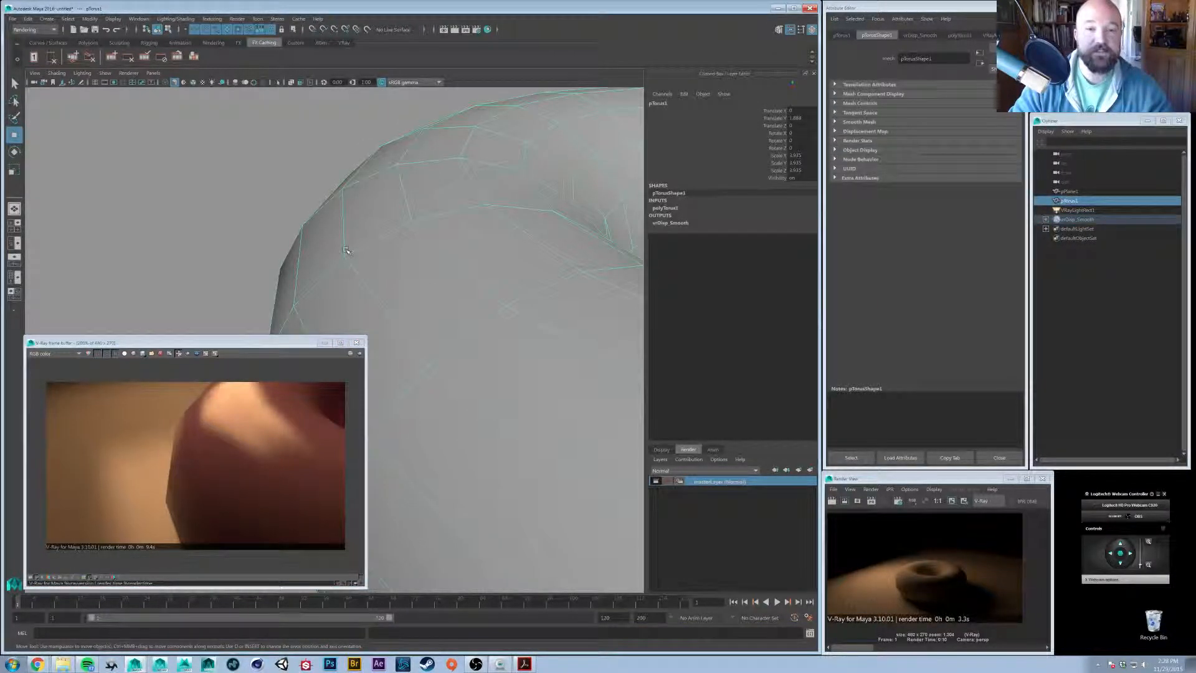
pyautogui.keyDown('alt'); pyautogui.moveTo(372, 245); pyautogui.dragTo(280, 249, button='right'); pyautogui.keyUp('alt')
pyautogui.keyDown('alt'); pyautogui.moveTo(280, 249); pyautogui.dragTo(218, 355); pyautogui.keyUp('alt')
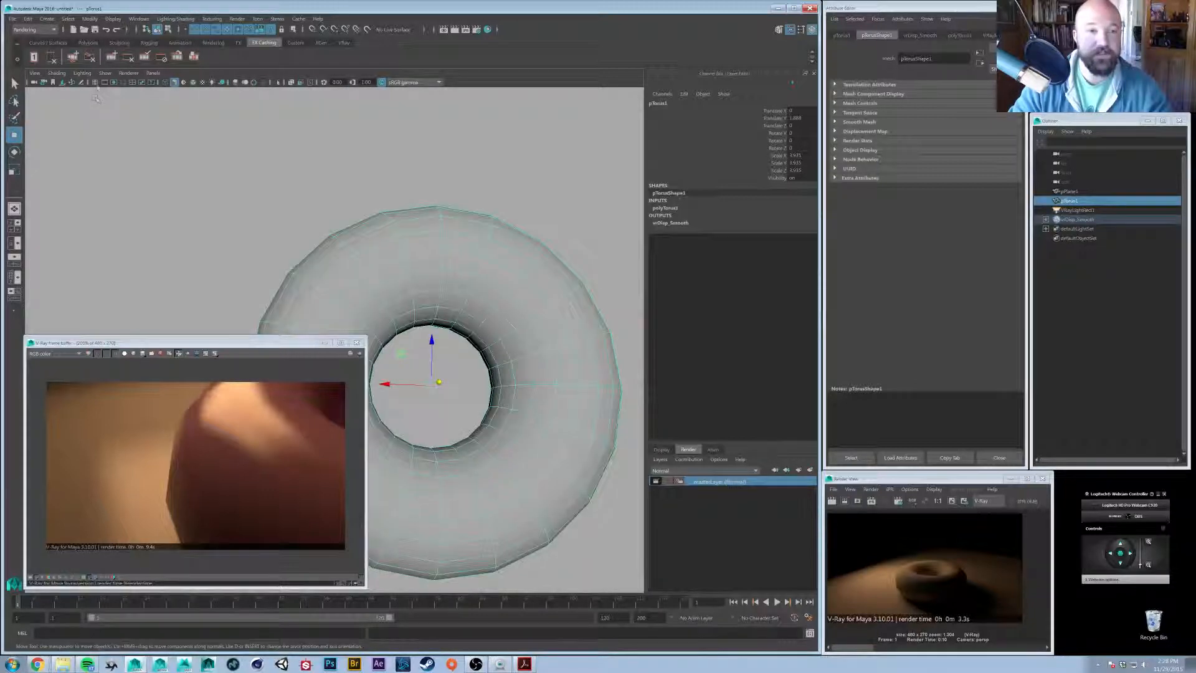
pyautogui.click(94, 85)
pyautogui.keyDown('alt'); pyautogui.moveTo(330, 249); pyautogui.dragTo(311, 218); pyautogui.keyUp('alt')
pyautogui.keyDown('alt'); pyautogui.moveTo(311, 218); pyautogui.dragTo(374, 237, button='right'); pyautogui.keyUp('alt')
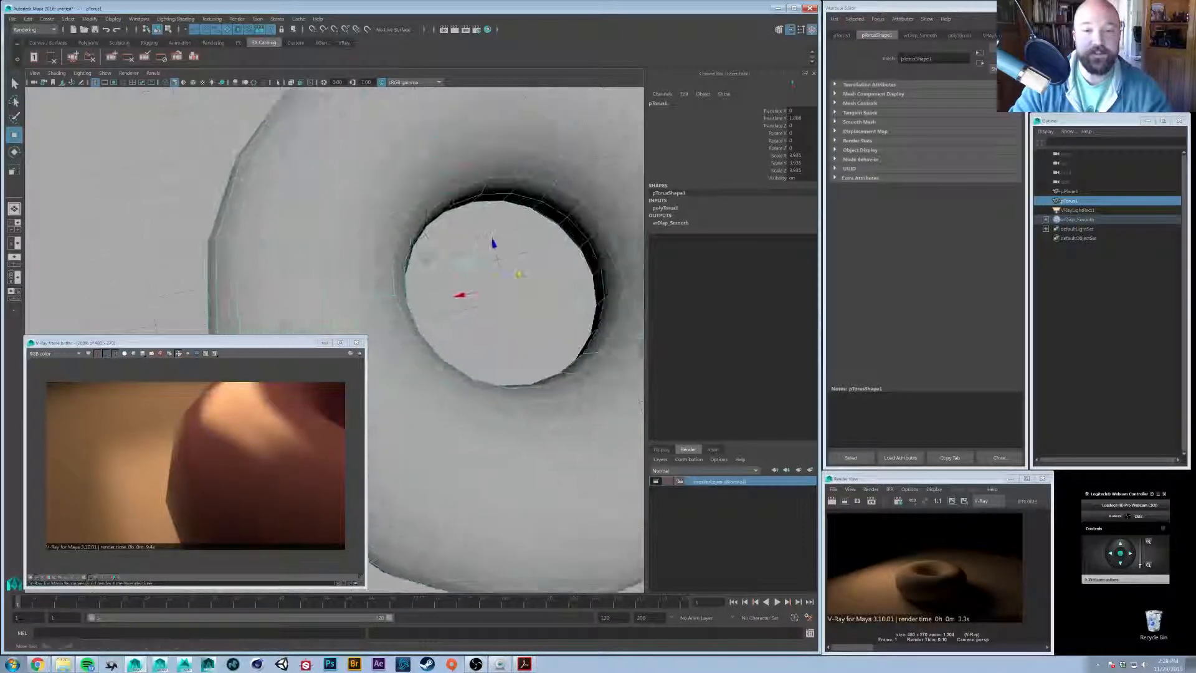
pyautogui.keyDown('alt'); pyautogui.moveTo(336, 237); pyautogui.dragTo(362, 252); pyautogui.keyUp('alt')
pyautogui.keyDown('alt'); pyautogui.moveTo(361, 252); pyautogui.dragTo(371, 254, button='right'); pyautogui.keyUp('alt')
pyautogui.keyDown('alt'); pyautogui.moveTo(371, 255); pyautogui.dragTo(361, 256); pyautogui.keyUp('alt')
pyautogui.keyDown('alt'); pyautogui.moveTo(299, 236); pyautogui.dragTo(350, 245, button='right'); pyautogui.keyUp('alt')
pyautogui.keyDown('alt'); pyautogui.moveTo(349, 245); pyautogui.dragTo(310, 168); pyautogui.keyUp('alt')
# Switch to wireframe display and compare the torus's edge lengths with the grid squares
pyautogui.press('4')
pyautogui.keyDown('alt'); pyautogui.moveTo(430, 237); pyautogui.dragTo(387, 259, button='right'); pyautogui.keyUp('alt')
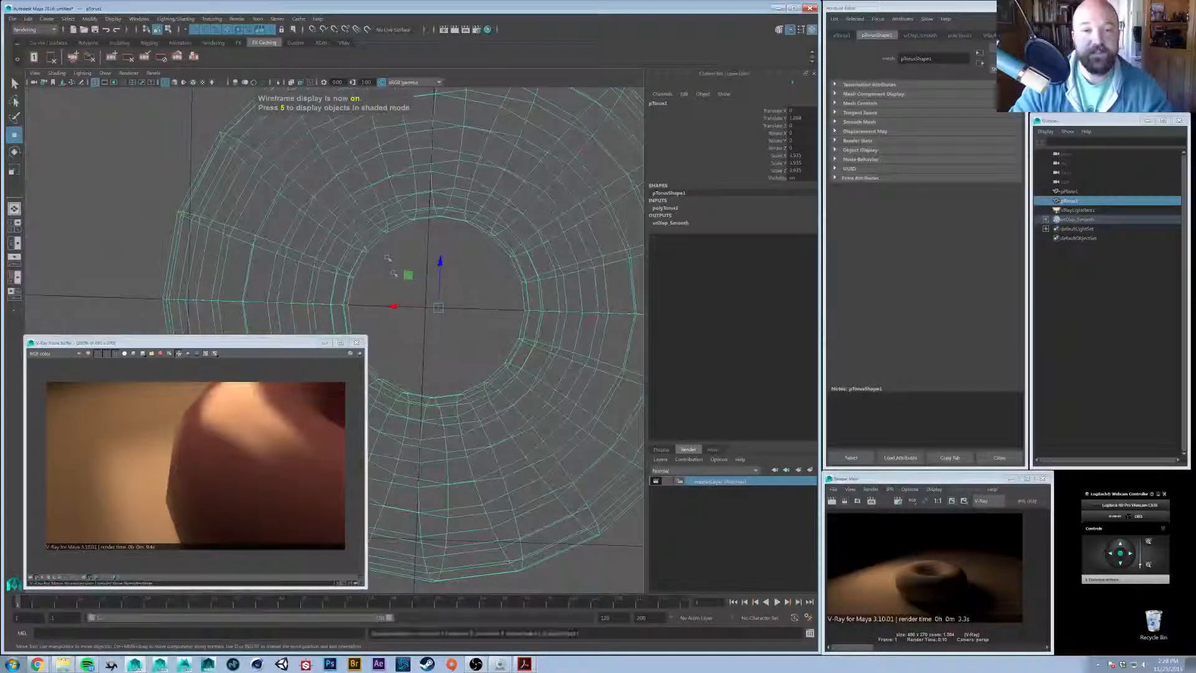
pyautogui.keyDown('alt'); pyautogui.moveTo(327, 259); pyautogui.dragTo(303, 282); pyautogui.keyUp('alt')
pyautogui.keyDown('alt'); pyautogui.moveTo(302, 282); pyautogui.dragTo(454, 266, button='middle'); pyautogui.keyUp('alt')
pyautogui.keyDown('alt'); pyautogui.moveTo(453, 265); pyautogui.dragTo(516, 230); pyautogui.keyUp('alt')
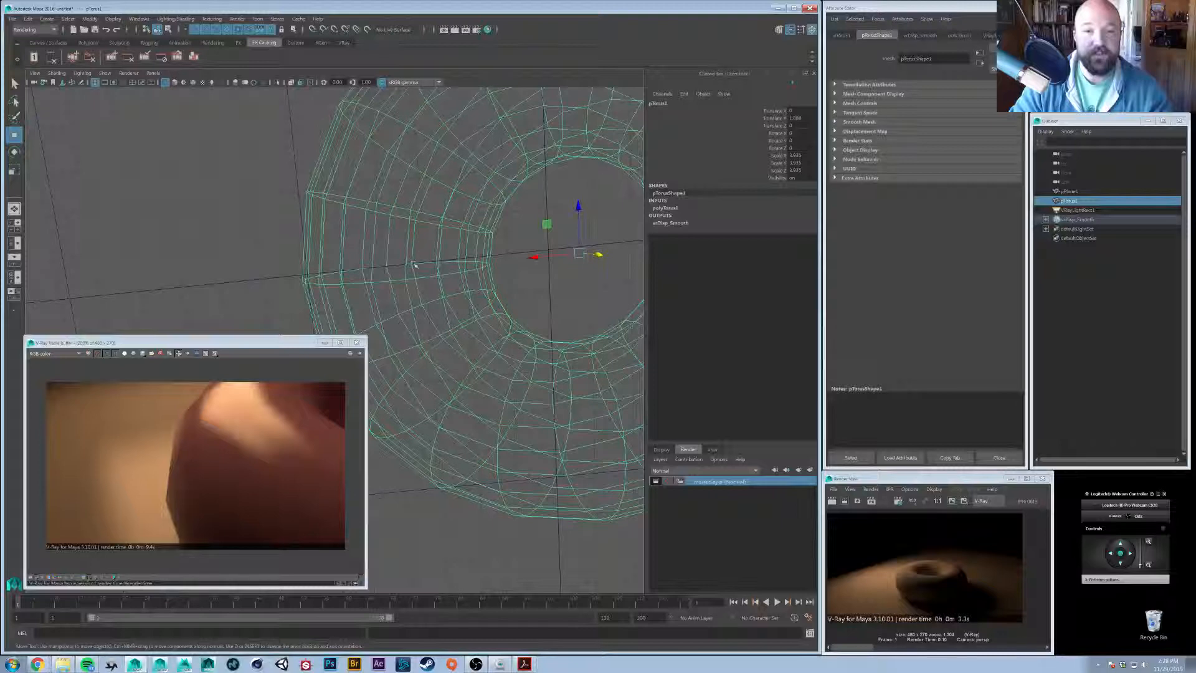
pyautogui.keyDown('alt'); pyautogui.moveTo(414, 264); pyautogui.dragTo(440, 275); pyautogui.keyUp('alt')
pyautogui.keyDown('alt'); pyautogui.moveTo(440, 274); pyautogui.dragTo(526, 288, button='right'); pyautogui.keyUp('alt')
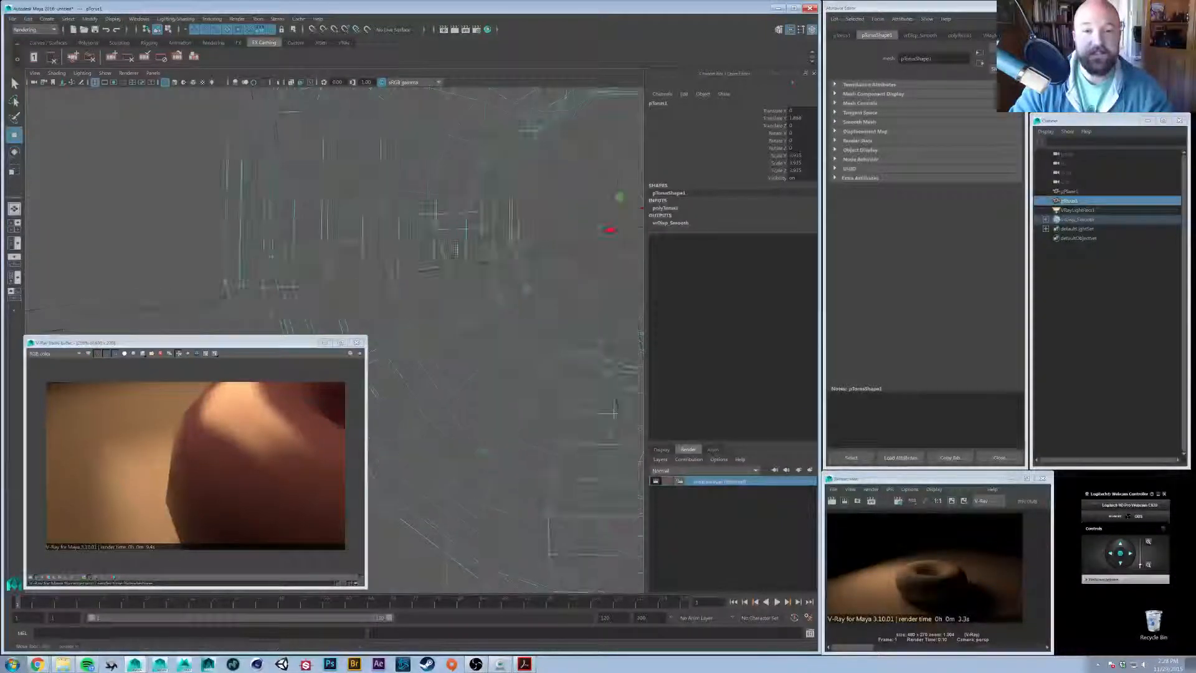
# Select a single edge of the torus to judge its length against the grid, and return to shaded display and object selection
pyautogui.moveTo(400, 249); pyautogui.dragTo(414, 253, button='right')
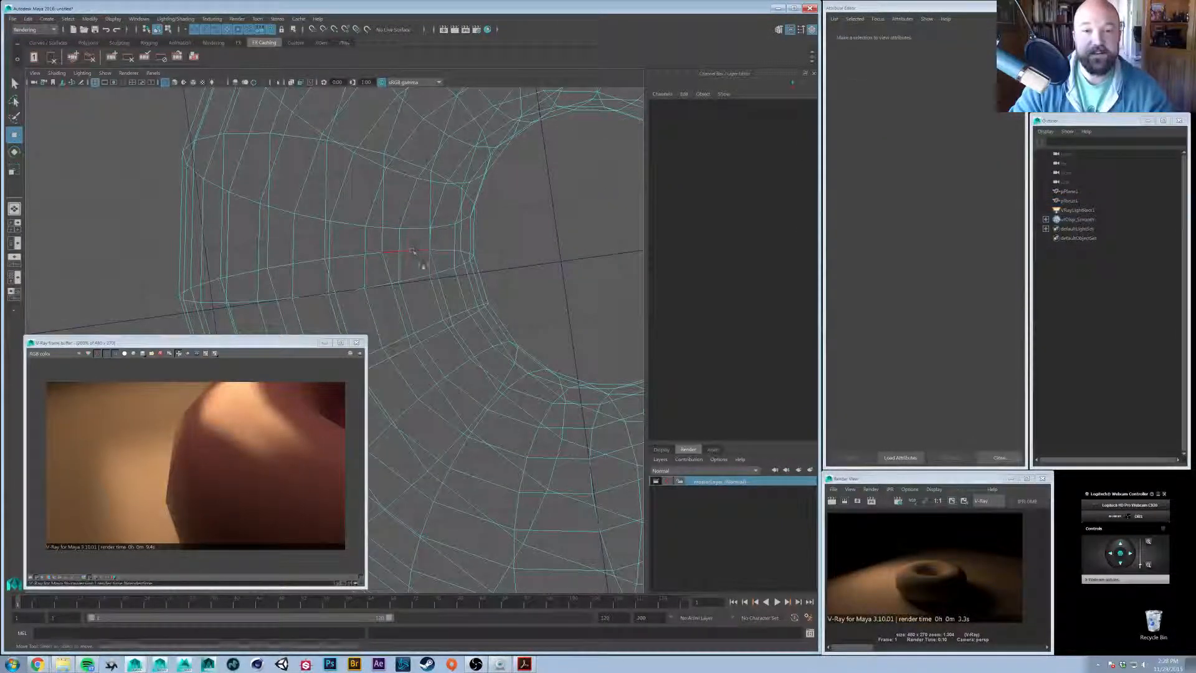
pyautogui.click(412, 251)
pyautogui.keyDown('alt'); pyautogui.moveTo(414, 253); pyautogui.dragTo(561, 296); pyautogui.keyUp('alt')
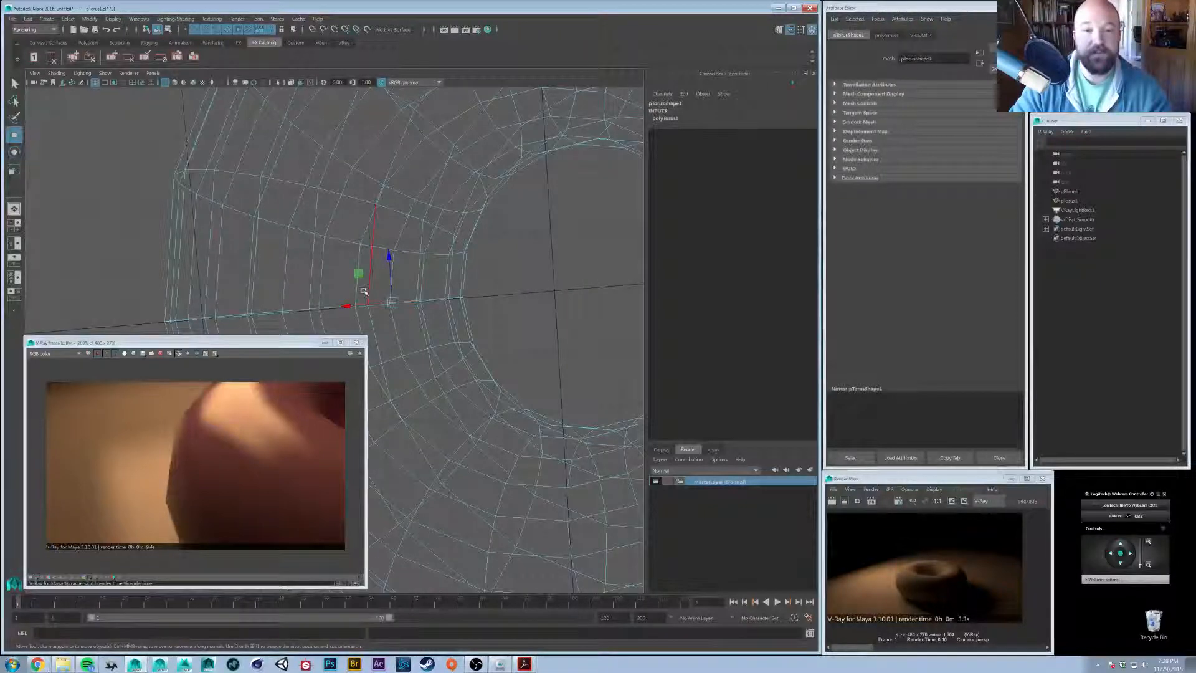
pyautogui.keyDown('alt'); pyautogui.moveTo(364, 292); pyautogui.dragTo(394, 279); pyautogui.keyUp('alt')
pyautogui.keyDown('alt'); pyautogui.moveTo(405, 278); pyautogui.dragTo(450, 299, button='middle'); pyautogui.keyUp('alt')
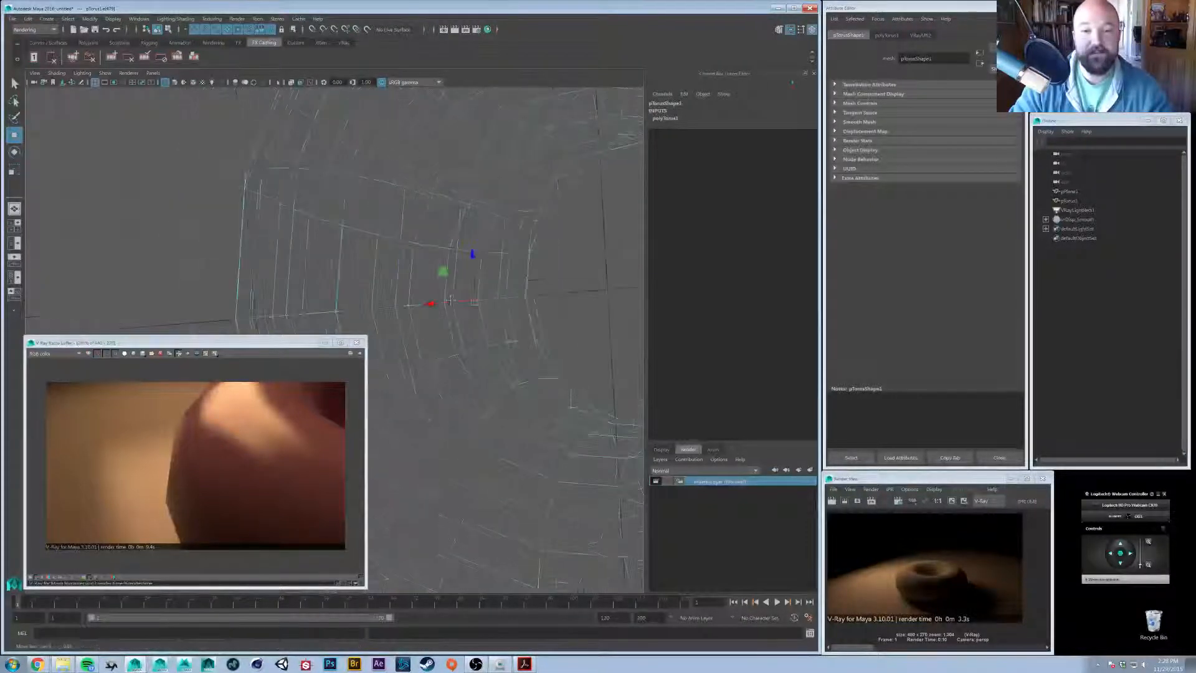
pyautogui.moveTo(450, 300)
pyautogui.keyDown('alt'); pyautogui.mouseDown()
pyautogui.moveTo(480, 312)
pyautogui.moveTo(401, 302)
pyautogui.moveTo(461, 275)
pyautogui.mouseUp(); pyautogui.keyUp('alt')
pyautogui.press('5')
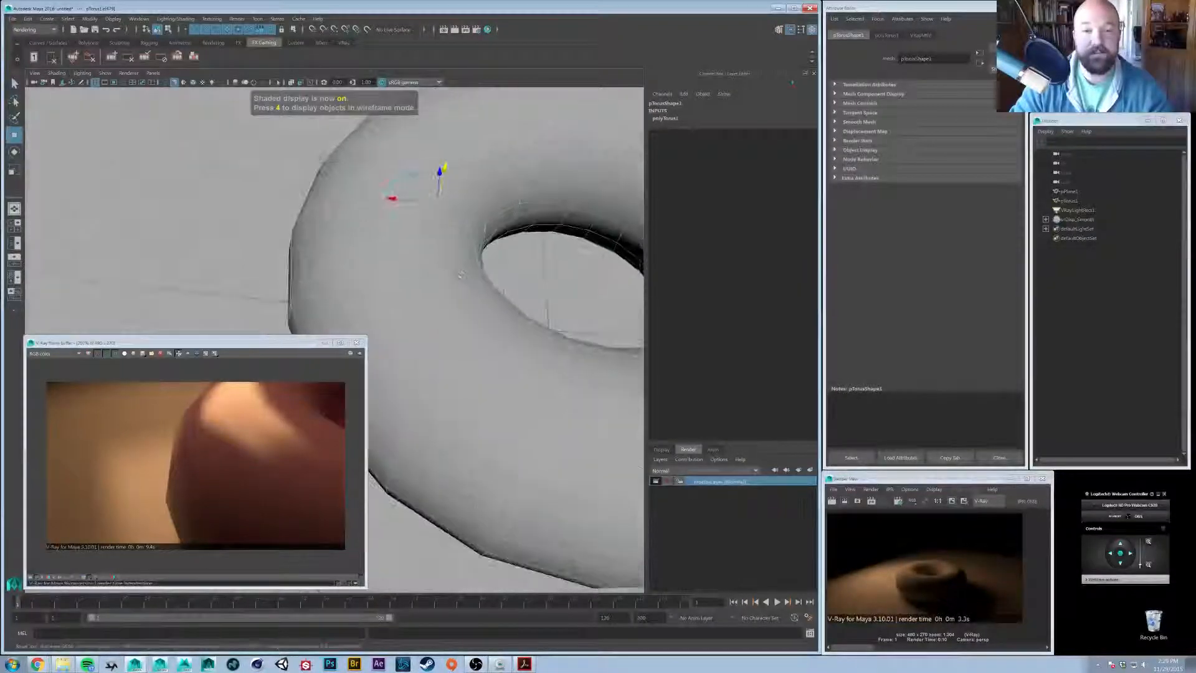
pyautogui.moveTo(400, 267); pyautogui.dragTo(435, 246, button='right')
pyautogui.moveTo(435, 246)
pyautogui.keyDown('alt'); pyautogui.mouseDown()
pyautogui.moveTo(433, 306)
pyautogui.moveTo(423, 265)
pyautogui.mouseUp(); pyautogui.keyUp('alt')
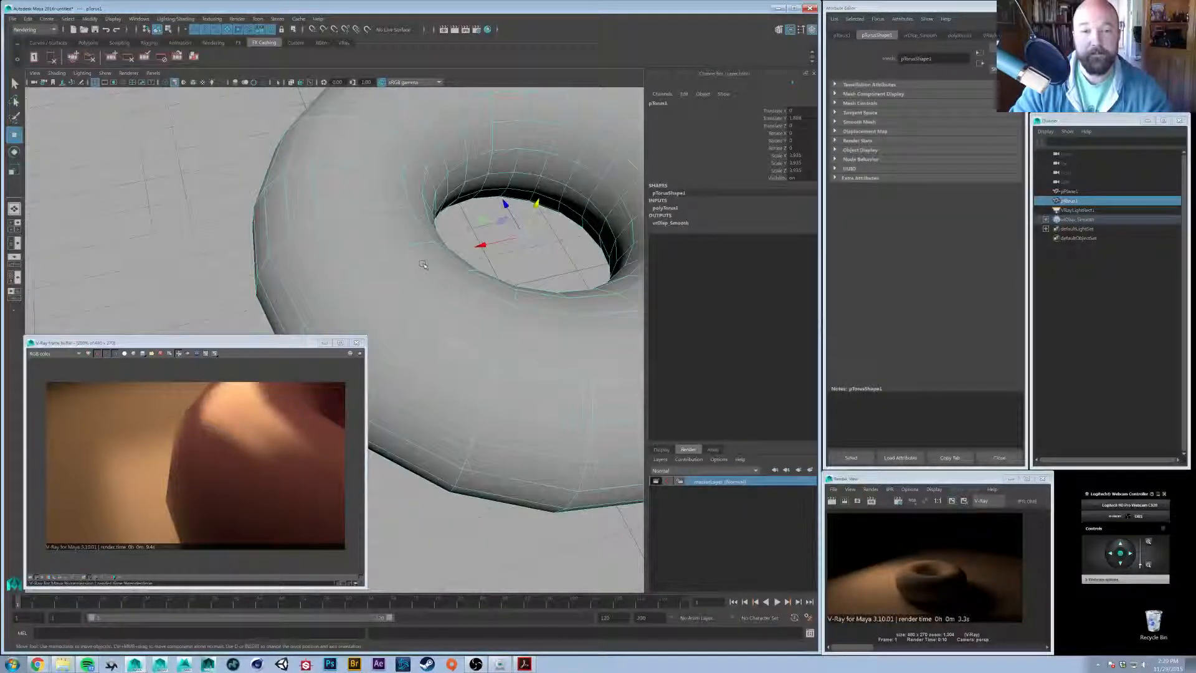
# Render a low side close-up of the torus's rounded outer edge
pyautogui.keyDown('alt'); pyautogui.moveTo(422, 264); pyautogui.dragTo(396, 290, button='middle'); pyautogui.keyUp('alt')
pyautogui.keyDown('alt'); pyautogui.moveTo(395, 291); pyautogui.dragTo(400, 303); pyautogui.keyUp('alt')
pyautogui.keyDown('alt'); pyautogui.moveTo(399, 302); pyautogui.dragTo(435, 327, button='middle'); pyautogui.keyUp('alt')
pyautogui.keyDown('alt'); pyautogui.moveTo(436, 327); pyautogui.dragTo(389, 233); pyautogui.keyUp('alt')
pyautogui.keyDown('alt'); pyautogui.moveTo(367, 218); pyautogui.dragTo(424, 218, button='right'); pyautogui.keyUp('alt')
pyautogui.keyDown('alt'); pyautogui.moveTo(367, 265); pyautogui.dragTo(361, 228); pyautogui.keyUp('alt')
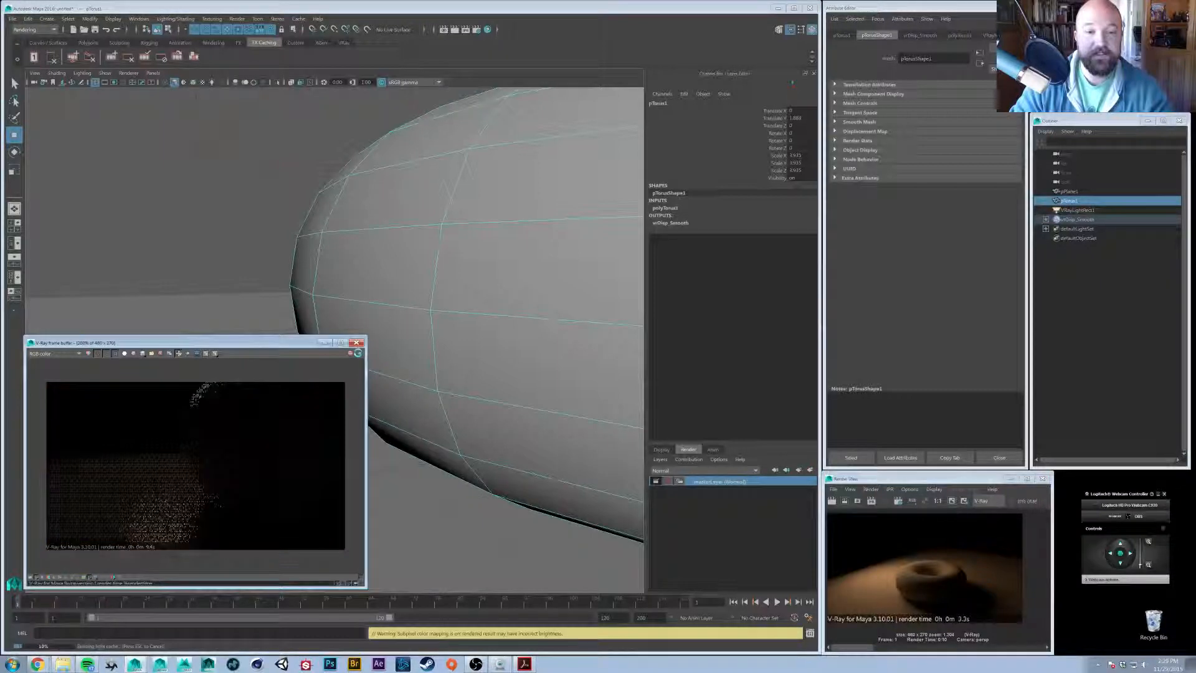
pyautogui.keyDown('alt'); pyautogui.moveTo(403, 230); pyautogui.dragTo(398, 249); pyautogui.keyUp('alt')
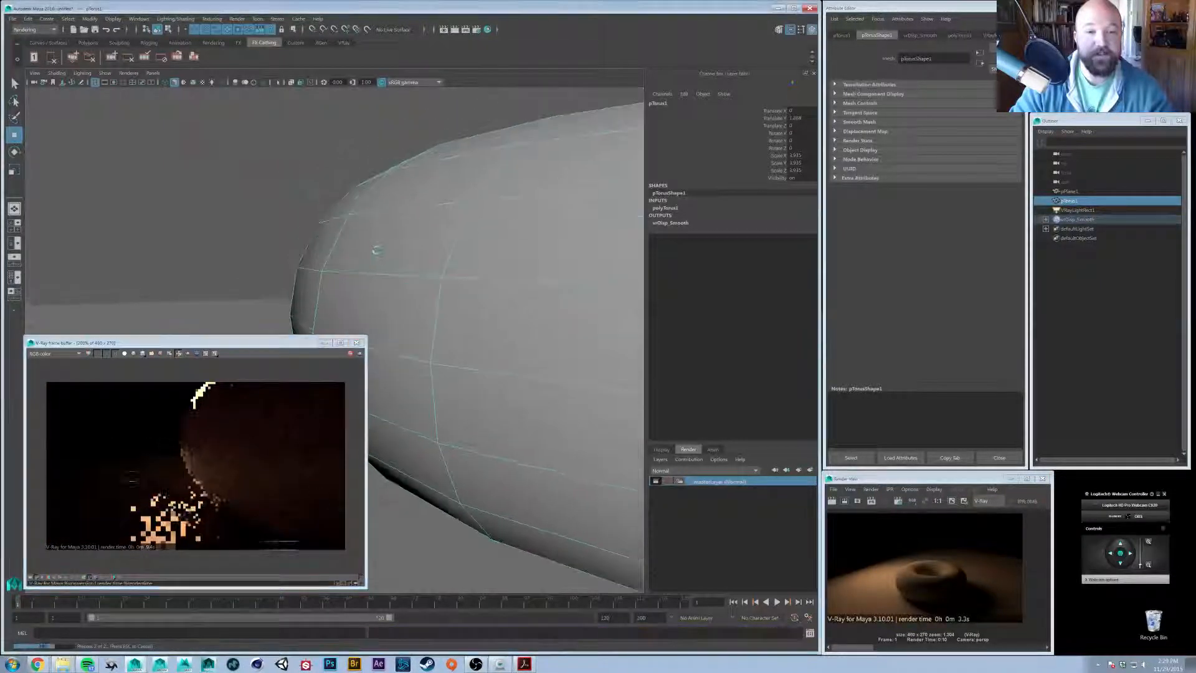
pyautogui.keyDown('alt'); pyautogui.moveTo(398, 249); pyautogui.dragTo(330, 249, button='right'); pyautogui.keyUp('alt')
pyautogui.keyDown('alt'); pyautogui.moveTo(330, 249); pyautogui.dragTo(395, 252, button='middle'); pyautogui.keyUp('alt')
pyautogui.keyDown('alt'); pyautogui.moveTo(394, 252); pyautogui.dragTo(435, 255, button='right'); pyautogui.keyUp('alt')
pyautogui.moveTo(435, 255)
pyautogui.keyDown('alt'); pyautogui.mouseDown()
pyautogui.moveTo(452, 254)
pyautogui.moveTo(452, 238)
pyautogui.mouseUp(); pyautogui.keyUp('alt')
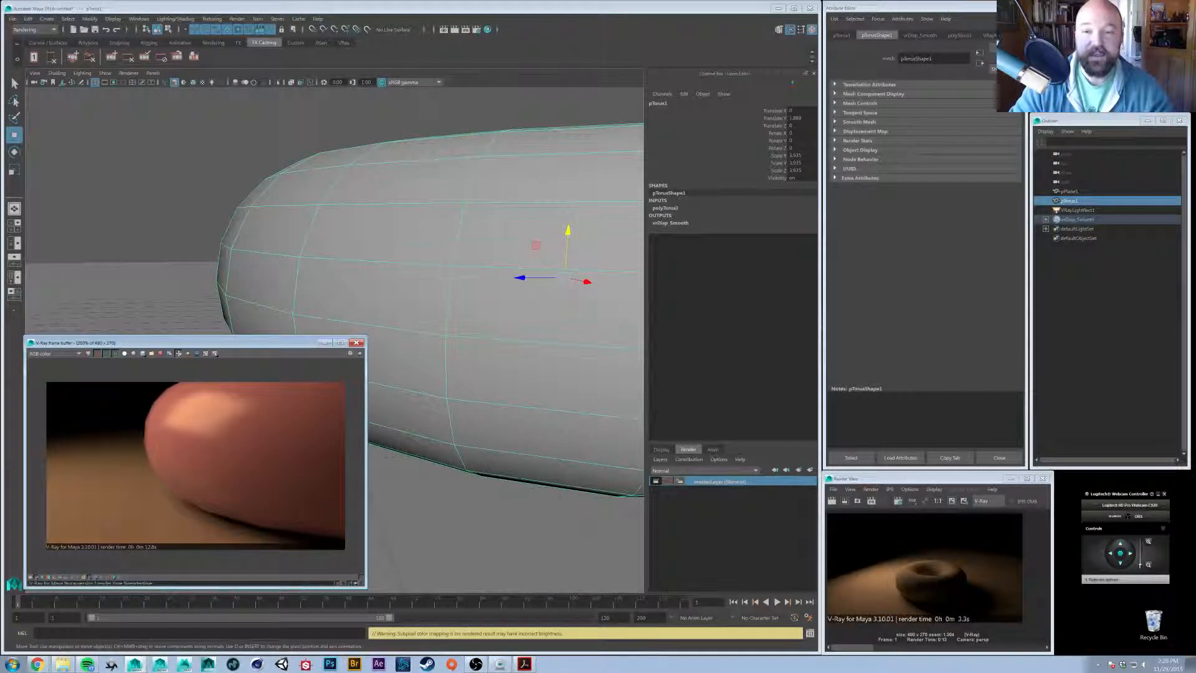
# Set the Edge length of vrDisp_Smooth to 1 and render the close-up again
pyautogui.click(1110, 221)
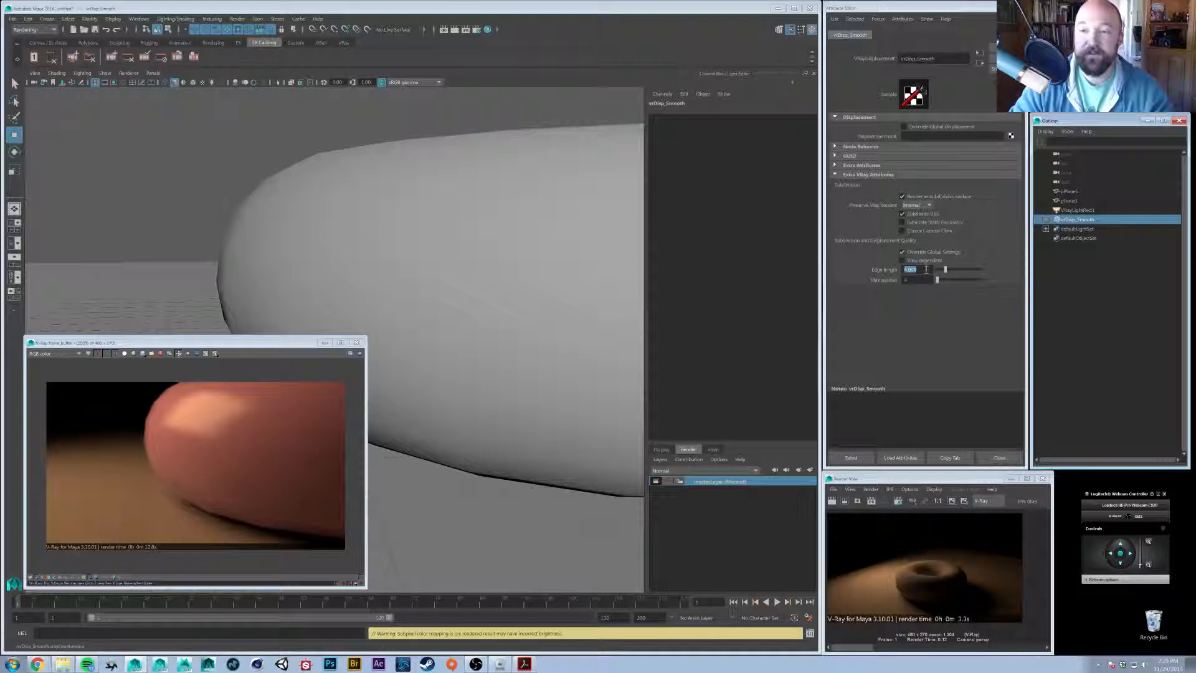
pyautogui.write('1')
pyautogui.press('Return')
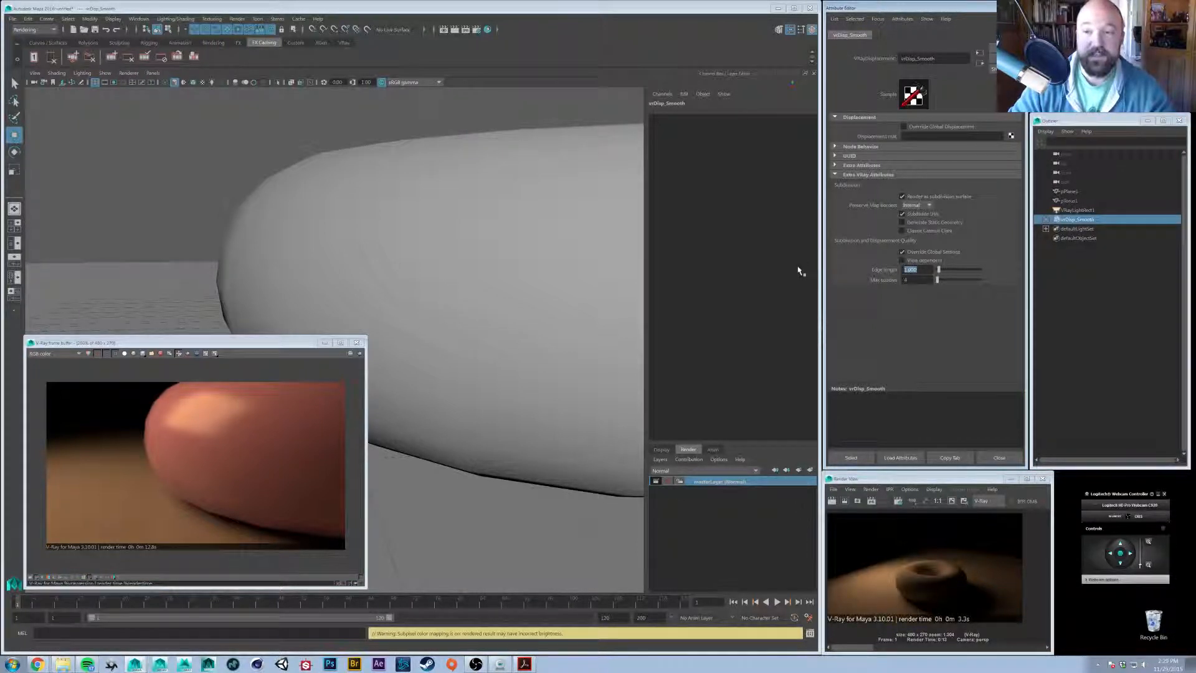
pyautogui.write('2')
pyautogui.press('Return')
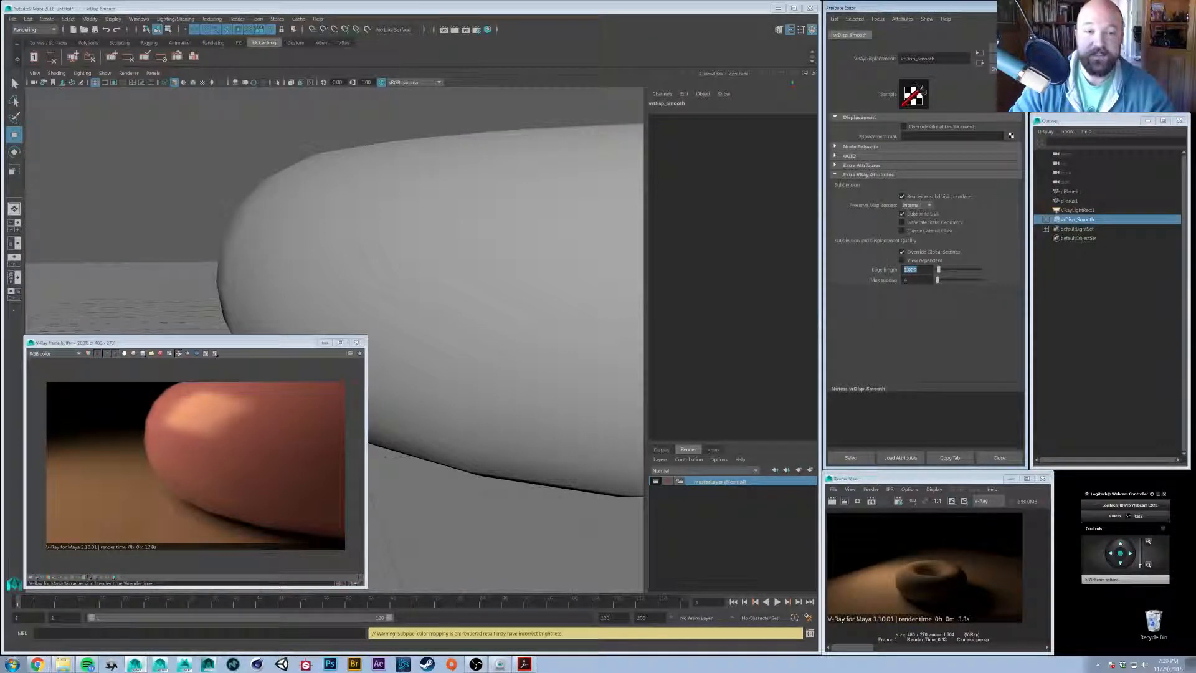
pyautogui.click(360, 353)
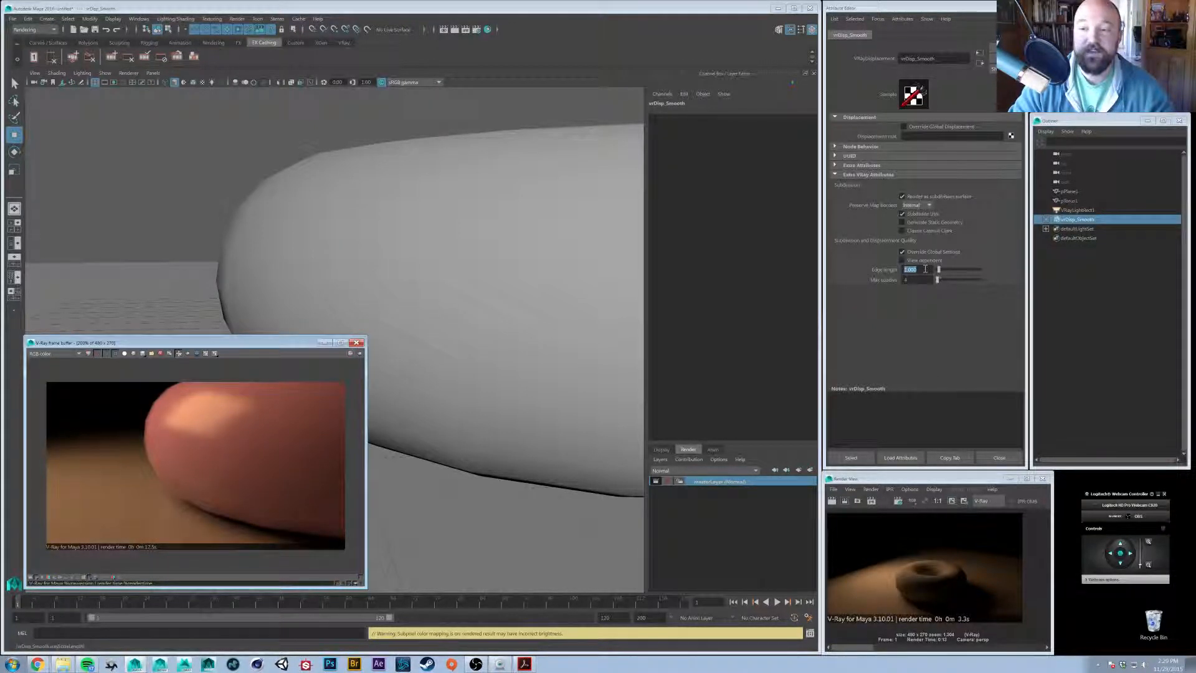
# Set the Edge length of vrDisp_Smooth to 0.1 and render the torus close-up
pyautogui.moveTo(924, 269); pyautogui.dragTo(797, 267)
pyautogui.press('BackSpace')
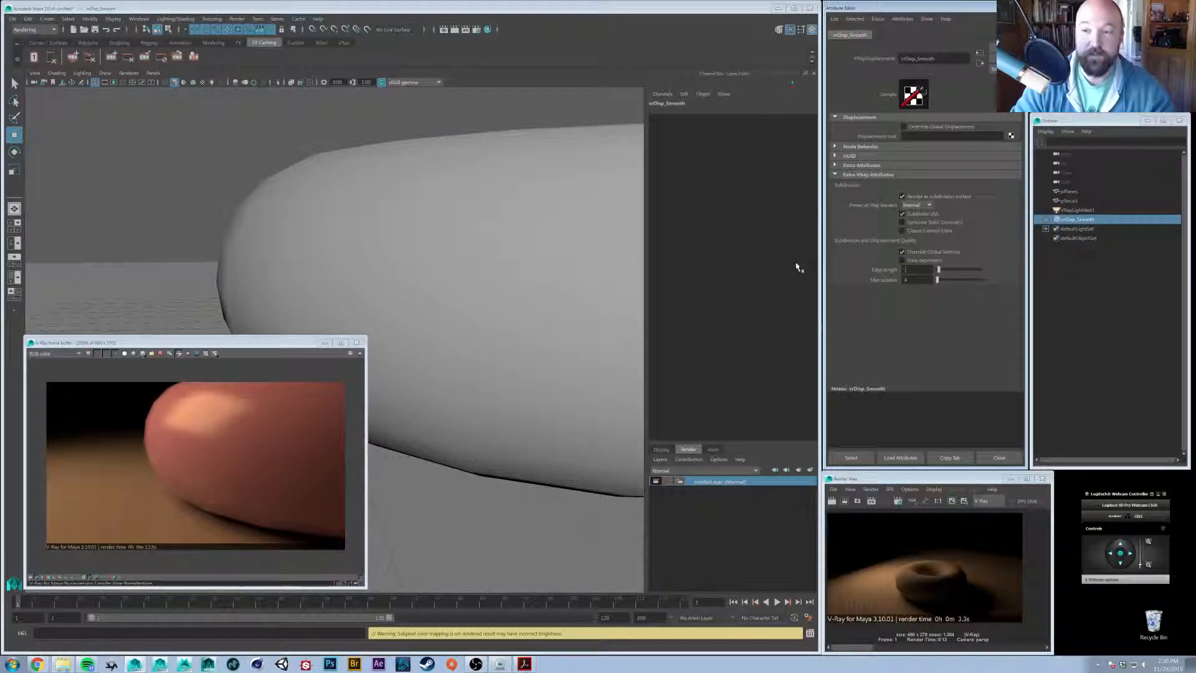
pyautogui.write('0.1')
pyautogui.press('Return')
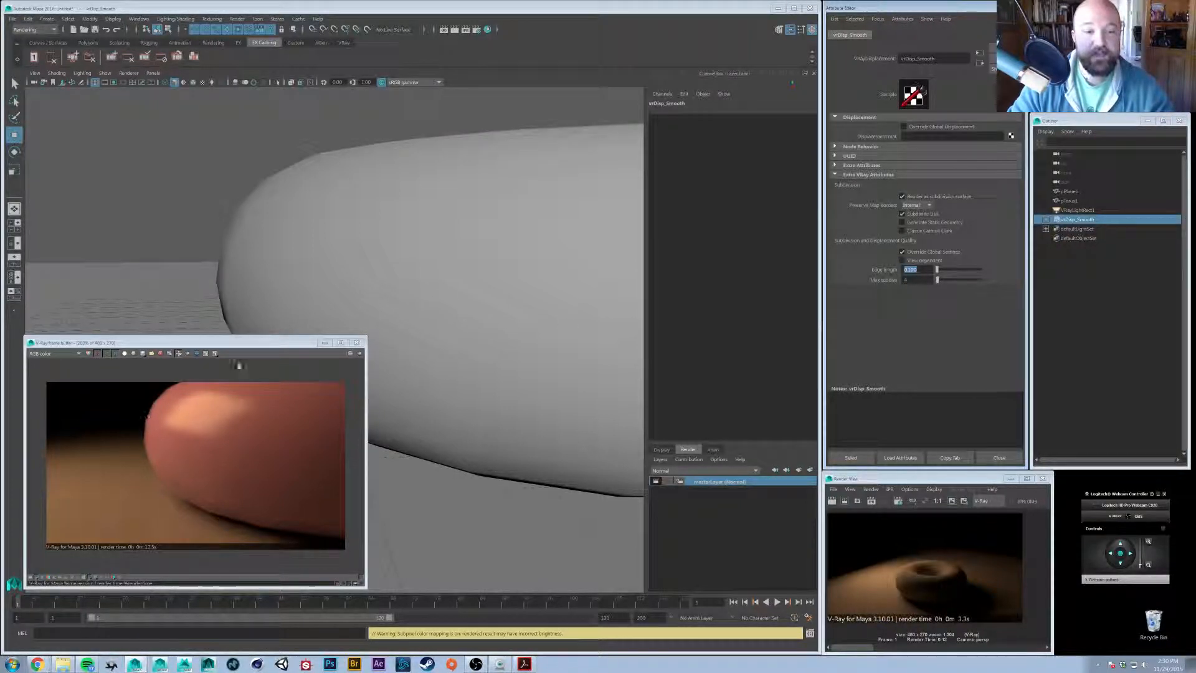
pyautogui.click(360, 354)
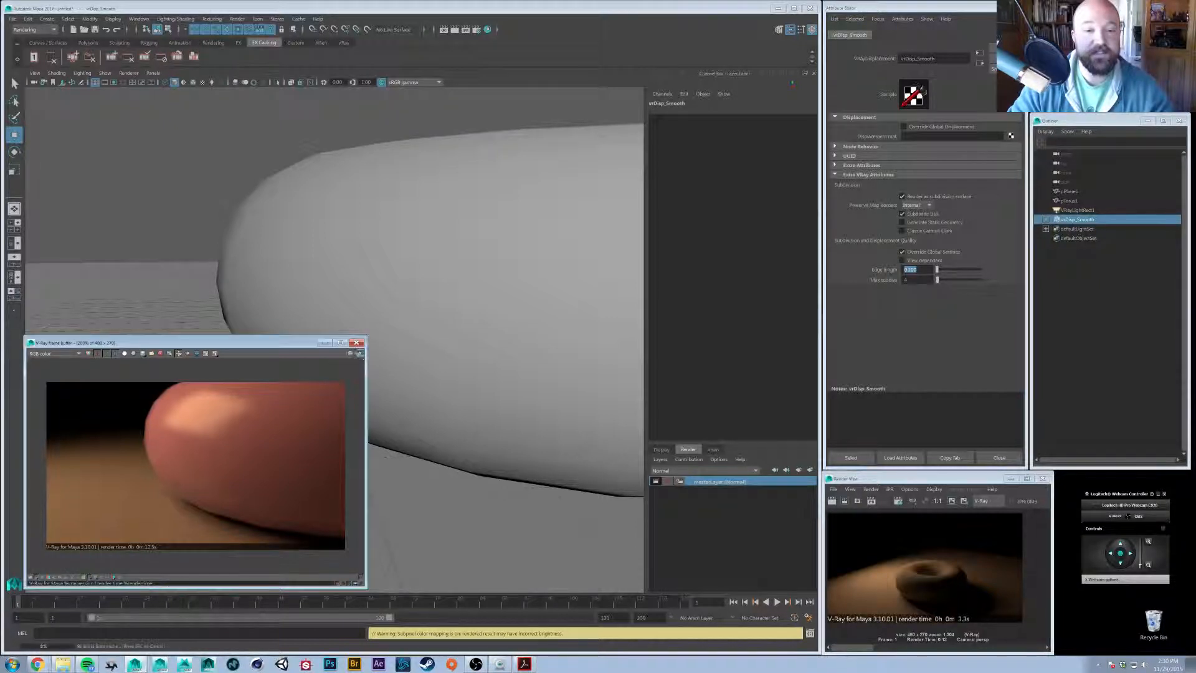
pyautogui.scroll(1, 158, 401)
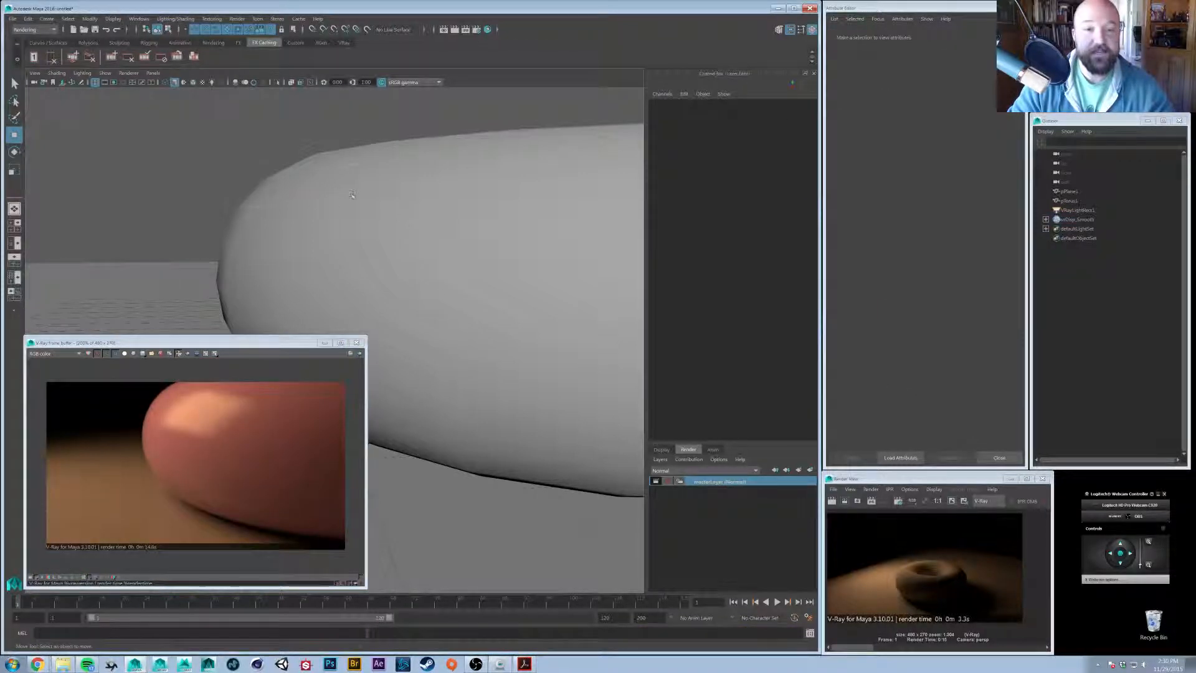
# Apply a polygon Smooth to the torus and increase its divisions to inspect the denser mesh
pyautogui.click(352, 195)
pyautogui.keyDown('alt'); pyautogui.moveTo(351, 194); pyautogui.dragTo(362, 240); pyautogui.keyUp('alt')
pyautogui.keyDown('shift'); pyautogui.moveTo(367, 186); pyautogui.dragTo(341, 239, button='right'); pyautogui.keyUp('shift')
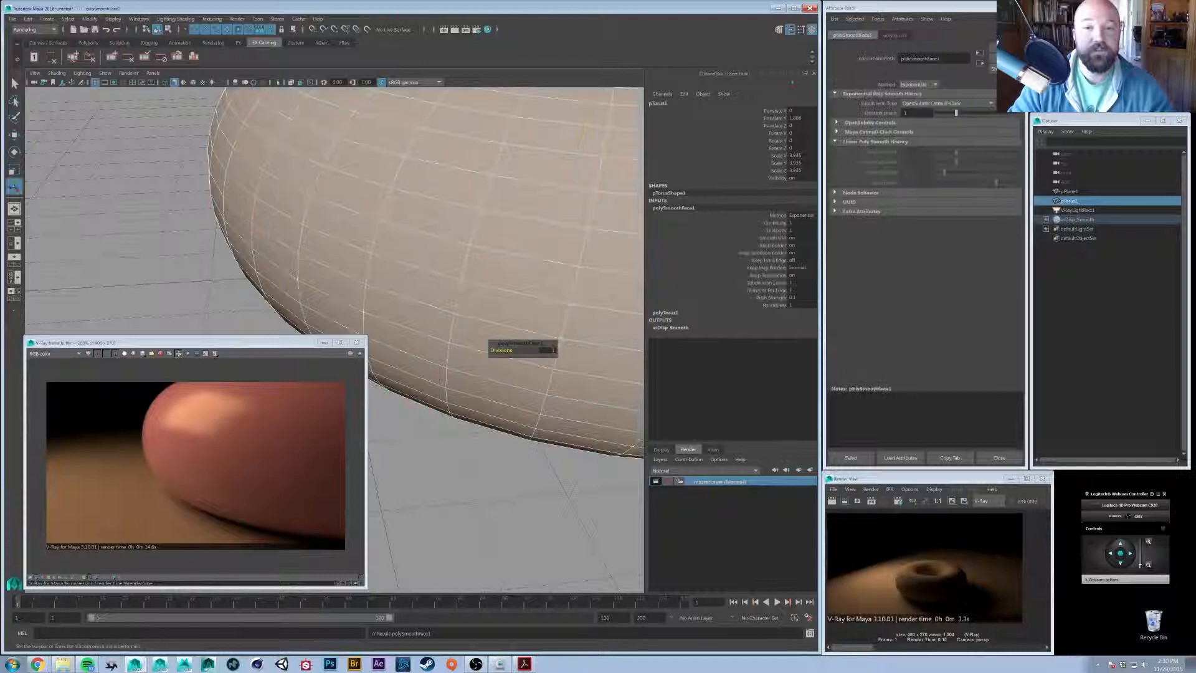
pyautogui.keyDown('alt'); pyautogui.moveTo(391, 261); pyautogui.dragTo(392, 178); pyautogui.keyUp('alt')
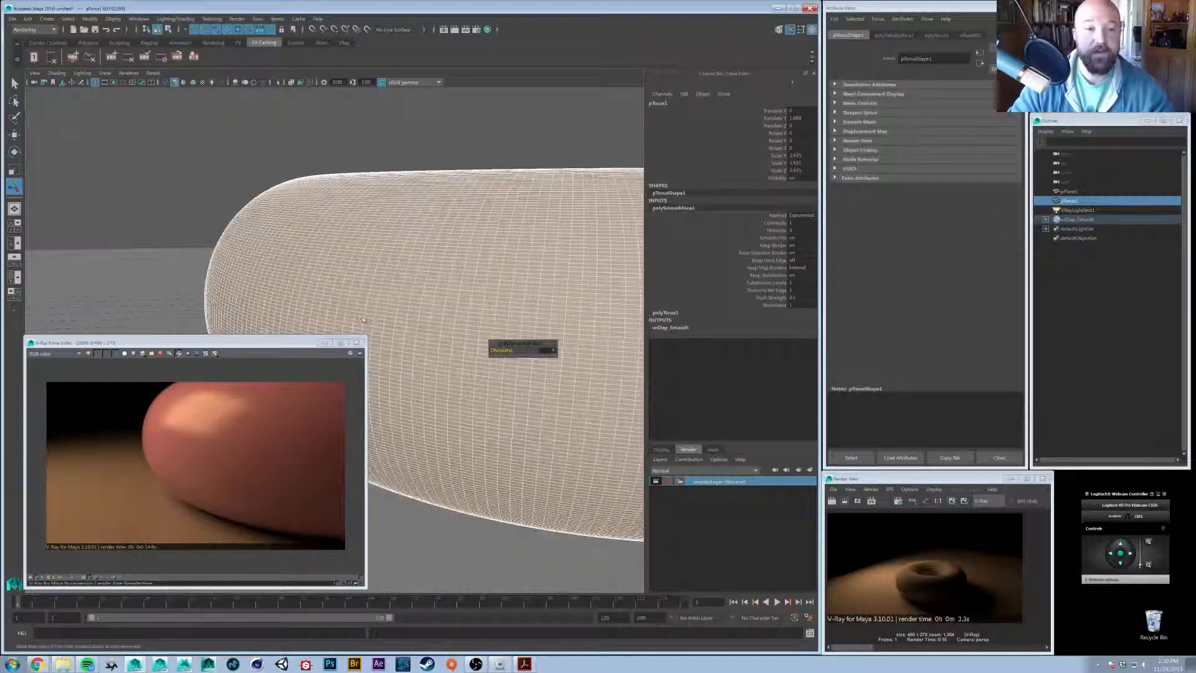
pyautogui.keyDown('alt'); pyautogui.moveTo(311, 235); pyautogui.dragTo(271, 163); pyautogui.keyUp('alt')
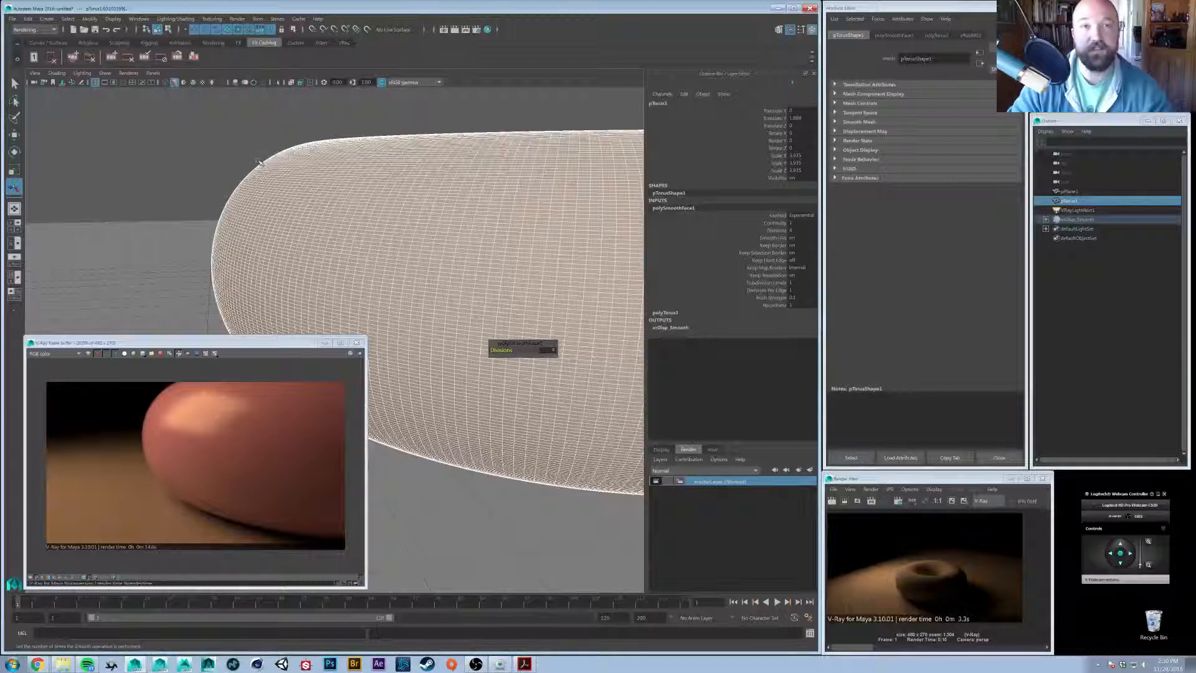
# Undo the polygon Smooth and its divisions change on the torus, returning it to the low-resolution mesh
pyautogui.hotkey('ctrl', 'z')
pyautogui.hotkey('ctrl', 'z')
pyautogui.hotkey('ctrl', 'z')
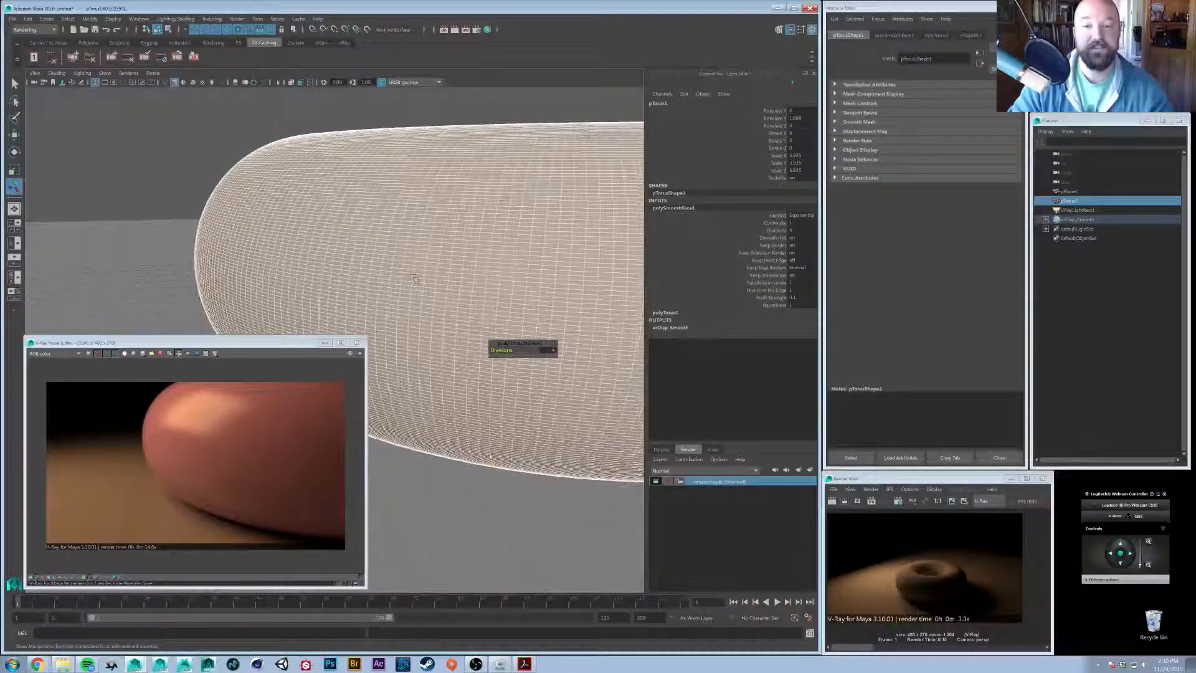
pyautogui.keyDown('alt'); pyautogui.moveTo(414, 278); pyautogui.dragTo(377, 266, button='right'); pyautogui.keyUp('alt')
pyautogui.press('w')
pyautogui.click(278, 138)
pyautogui.click(280, 197)
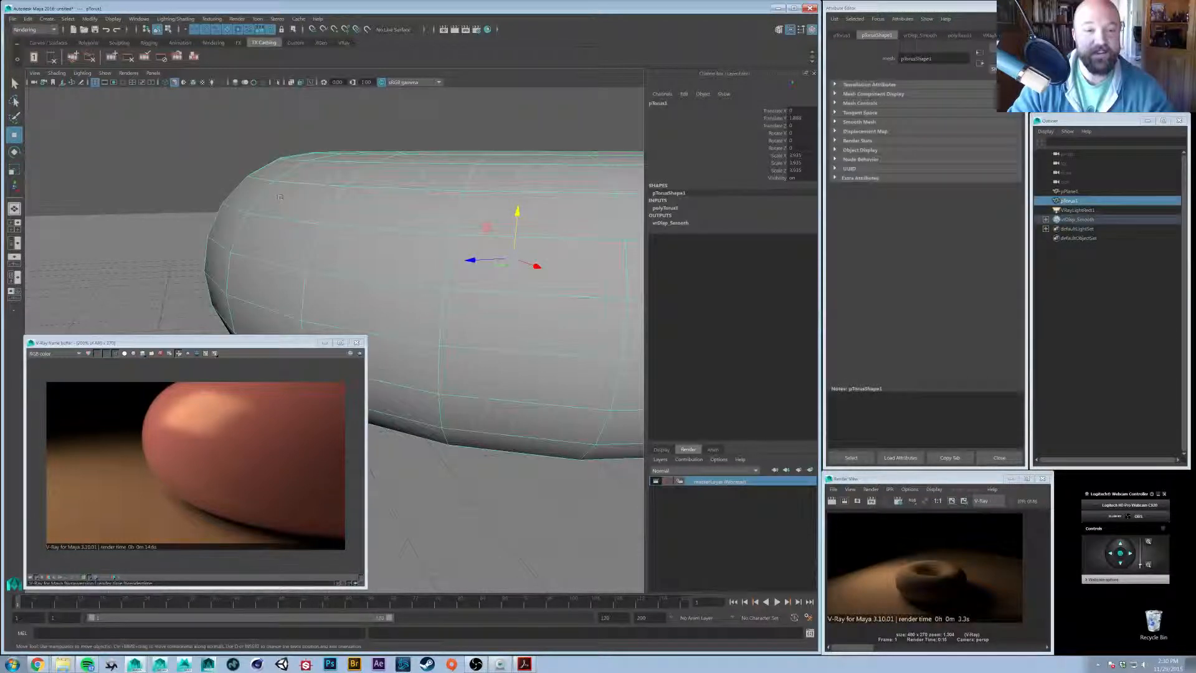
pyautogui.keyDown('alt'); pyautogui.moveTo(279, 197); pyautogui.dragTo(237, 211, button='right'); pyautogui.keyUp('alt')
pyautogui.keyDown('alt'); pyautogui.moveTo(237, 211); pyautogui.dragTo(490, 263); pyautogui.keyUp('alt')
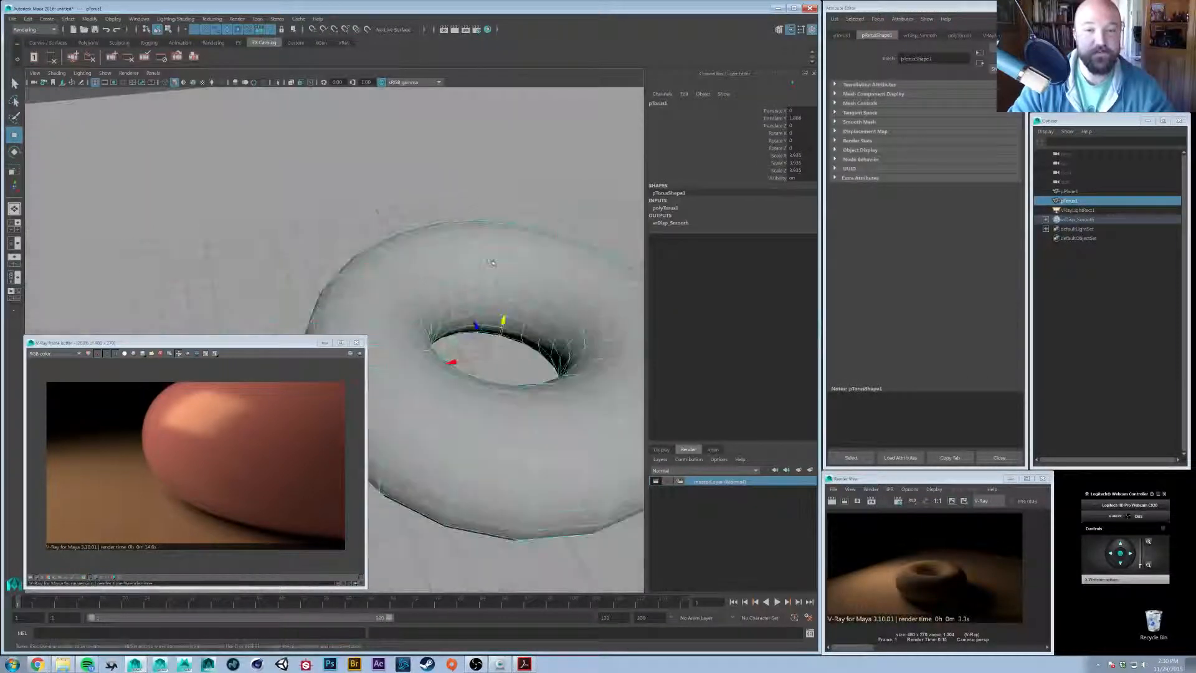
pyautogui.keyDown('alt'); pyautogui.moveTo(490, 262); pyautogui.dragTo(414, 215, button='middle'); pyautogui.keyUp('alt')
pyautogui.keyDown('alt'); pyautogui.moveTo(414, 215); pyautogui.dragTo(367, 208, button='right'); pyautogui.keyUp('alt')
pyautogui.keyDown('alt'); pyautogui.moveTo(367, 208); pyautogui.dragTo(481, 158); pyautogui.keyUp('alt')
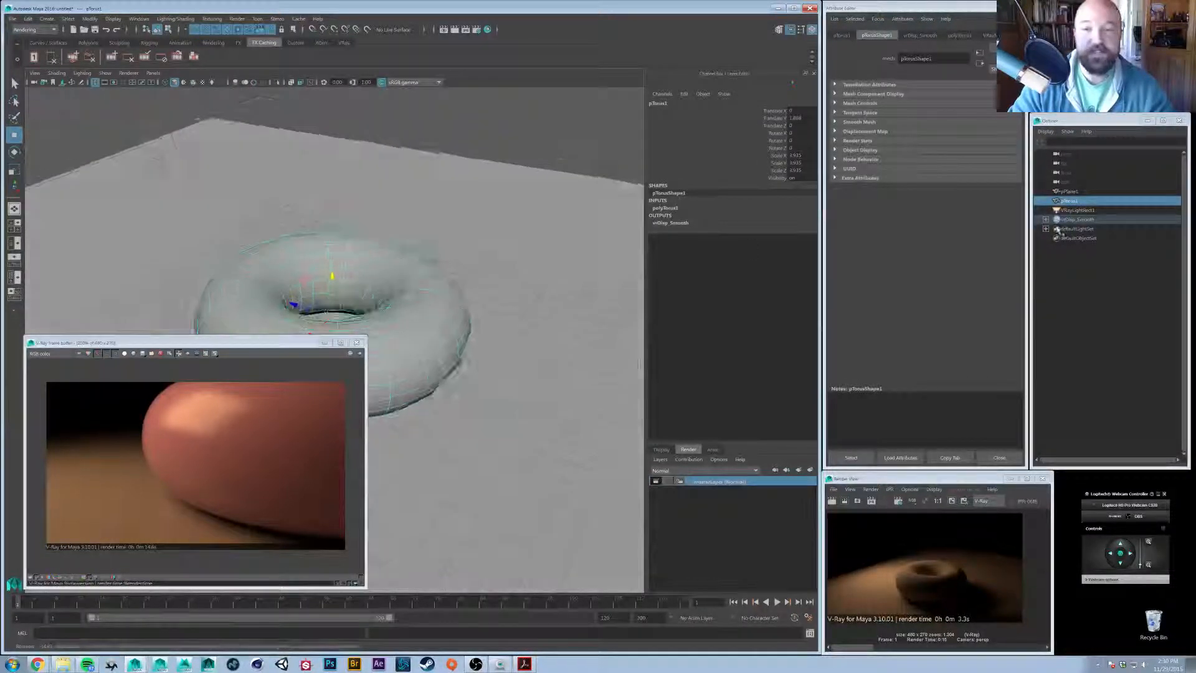
# Set the Edge length of the vrDisp_Smooth displacement node to 0.001
pyautogui.click(1072, 220)
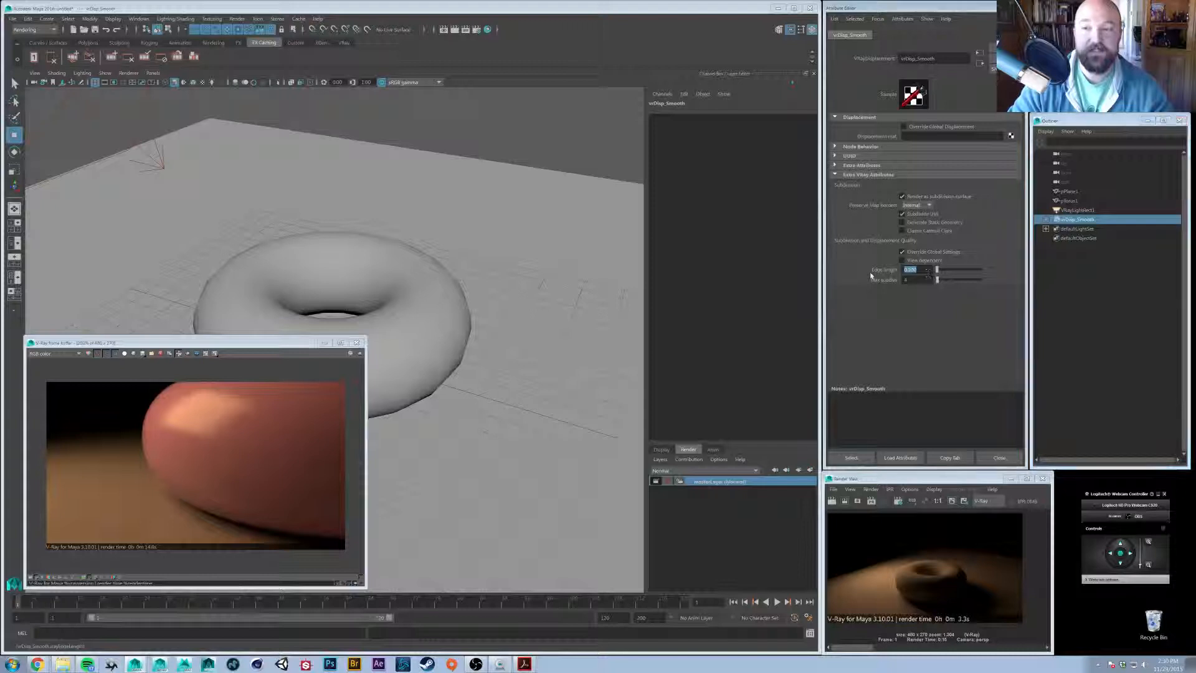
pyautogui.click(923, 270)
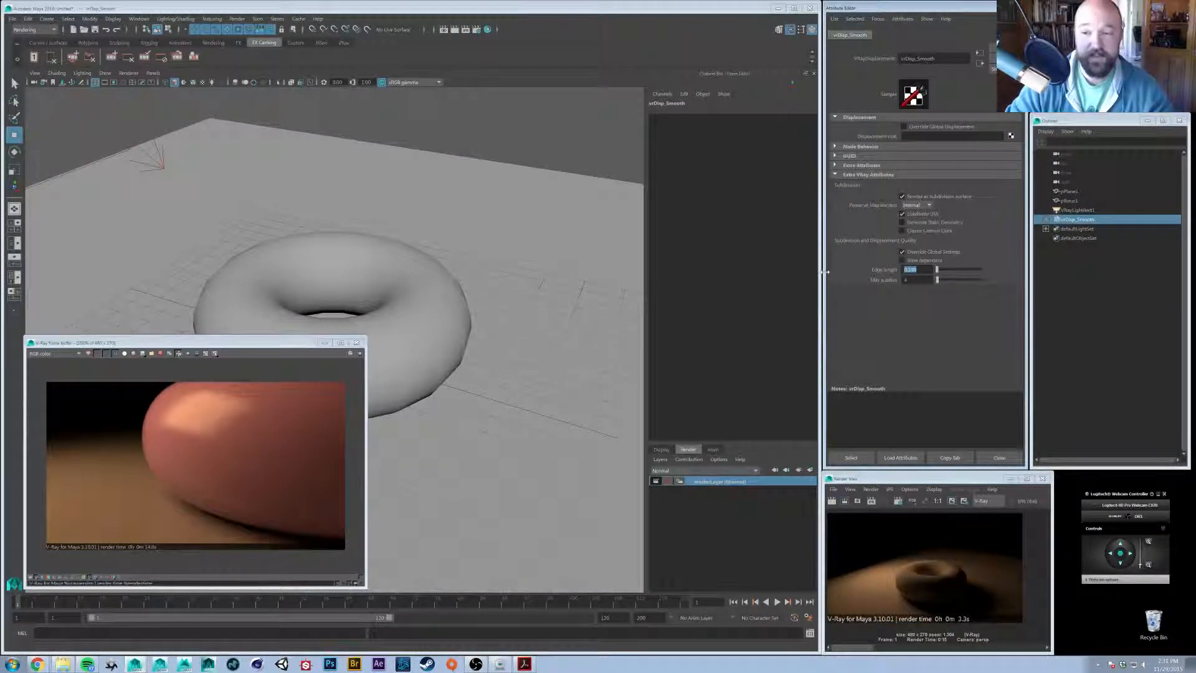
pyautogui.write('.001')
pyautogui.press('Return')
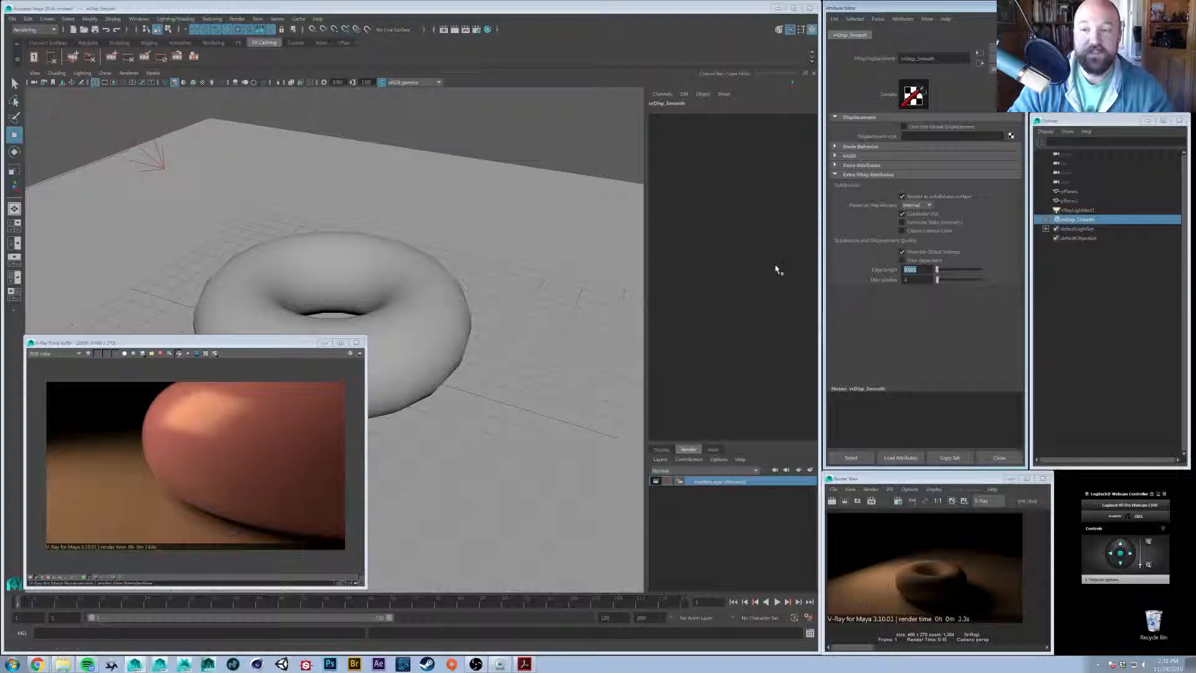
# Examine the torus on the ground plane and the rectangle light's sampling settings, ending back on the vrDisp_Smooth attributes
pyautogui.keyDown('alt'); pyautogui.moveTo(432, 302); pyautogui.dragTo(459, 339); pyautogui.keyUp('alt')
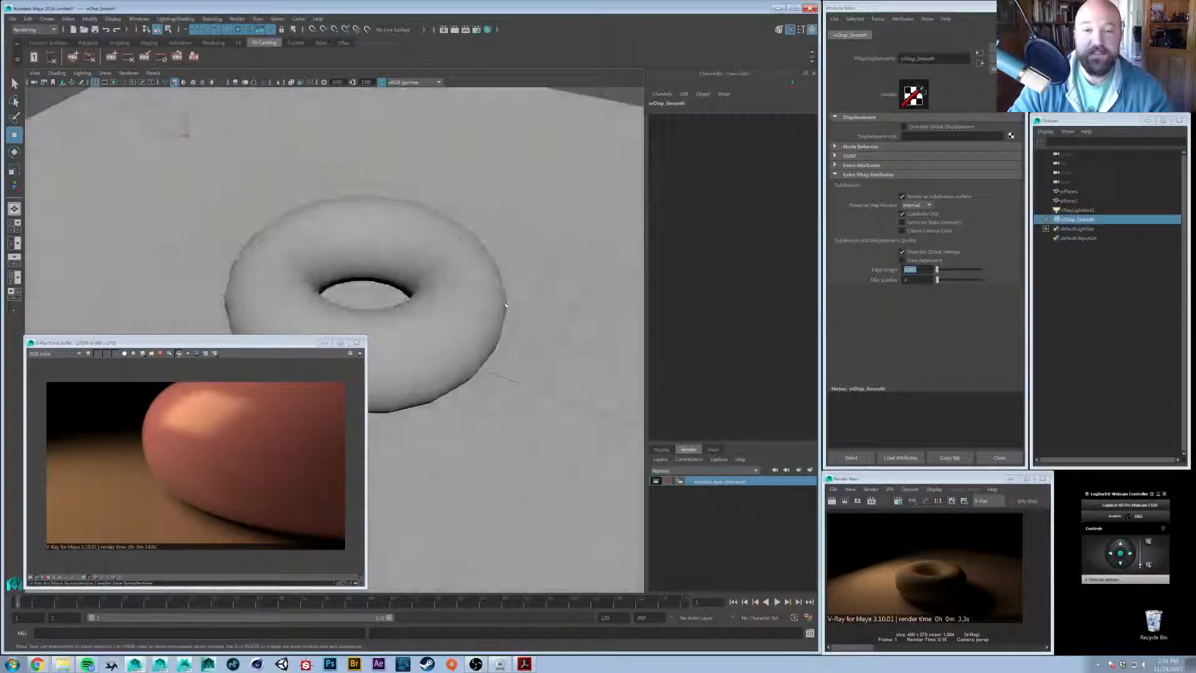
pyautogui.keyDown('alt'); pyautogui.moveTo(459, 339); pyautogui.dragTo(423, 311, button='right'); pyautogui.keyUp('alt')
pyautogui.keyDown('alt'); pyautogui.moveTo(423, 311); pyautogui.dragTo(453, 295); pyautogui.keyUp('alt')
pyautogui.keyDown('alt'); pyautogui.moveTo(435, 348); pyautogui.dragTo(438, 329); pyautogui.keyUp('alt')
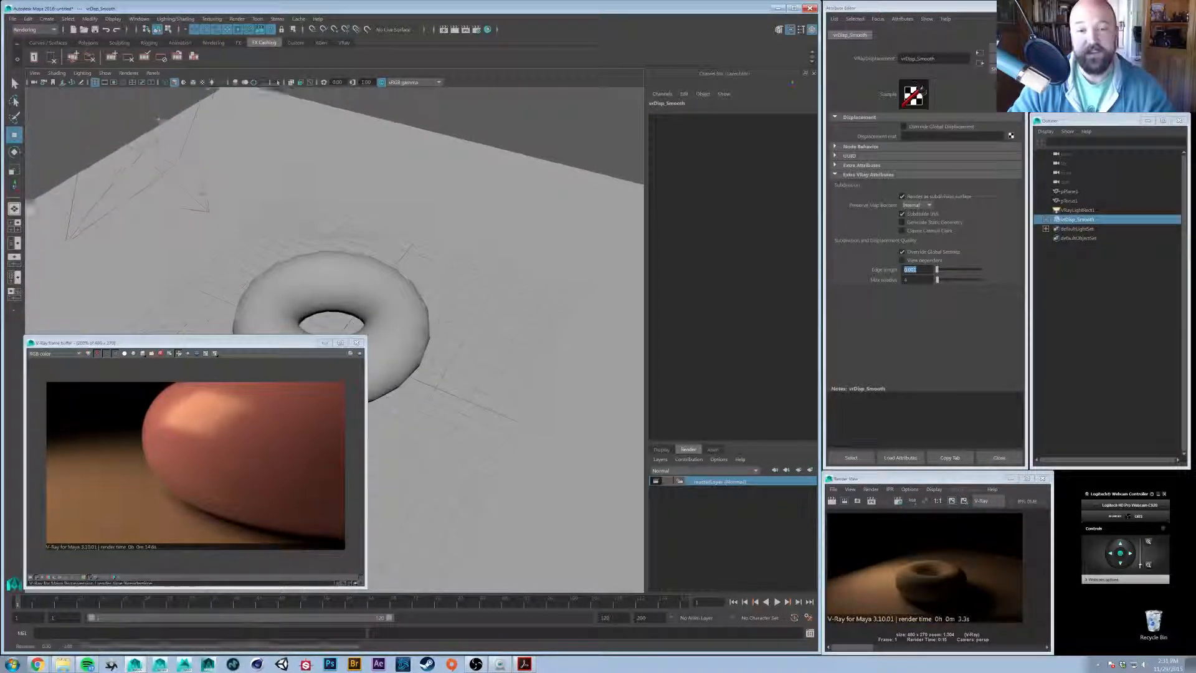
pyautogui.keyDown('alt'); pyautogui.moveTo(438, 329); pyautogui.dragTo(452, 304, button='middle'); pyautogui.keyUp('alt')
pyautogui.keyDown('alt'); pyautogui.moveTo(452, 304); pyautogui.dragTo(447, 305); pyautogui.keyUp('alt')
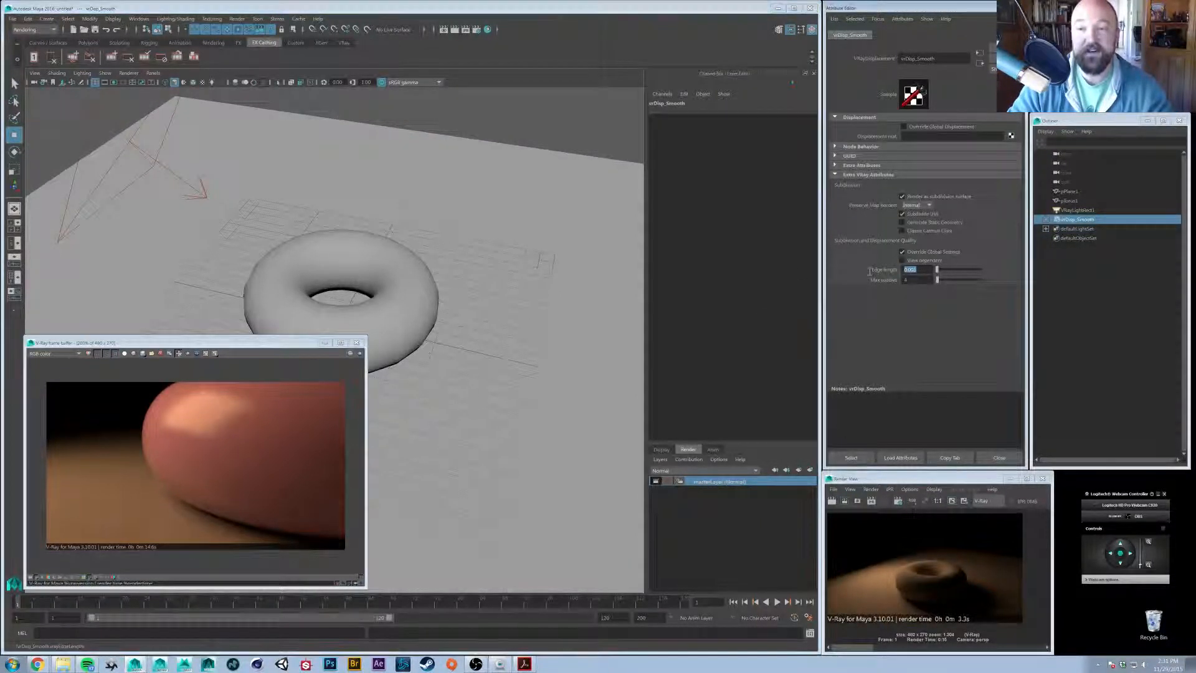
pyautogui.keyDown('alt'); pyautogui.moveTo(527, 271); pyautogui.dragTo(430, 297); pyautogui.keyUp('alt')
pyautogui.click(510, 252)
pyautogui.keyDown('alt'); pyautogui.moveTo(509, 252); pyautogui.dragTo(441, 264); pyautogui.keyUp('alt')
pyautogui.scroll(-4, 475, 267)
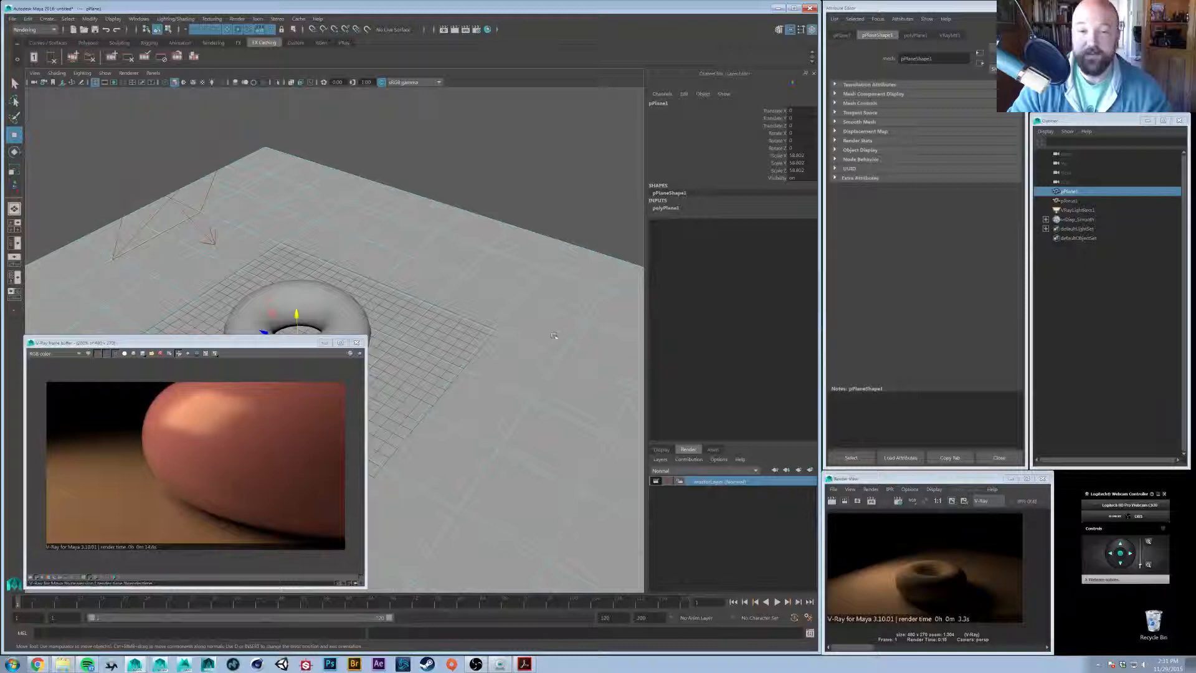
pyautogui.keyDown('alt'); pyautogui.moveTo(457, 311); pyautogui.dragTo(493, 281, button='middle'); pyautogui.keyUp('alt')
pyautogui.keyDown('alt'); pyautogui.moveTo(493, 281); pyautogui.dragTo(482, 334); pyautogui.keyUp('alt')
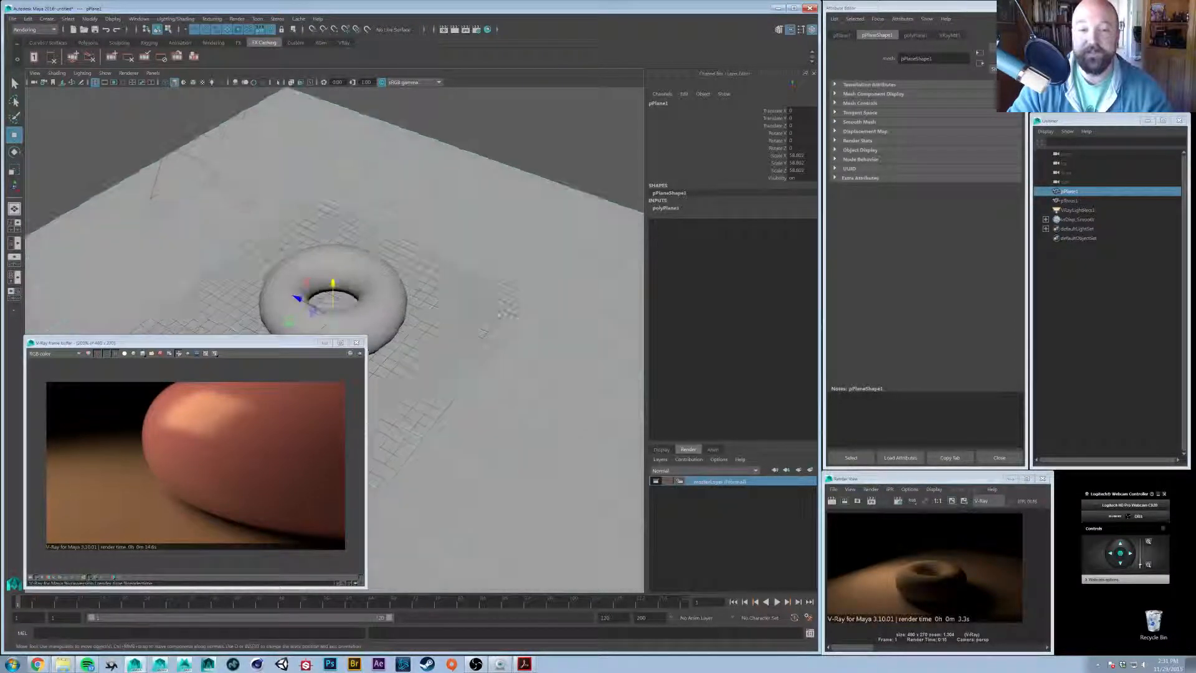
pyautogui.keyDown('alt'); pyautogui.moveTo(366, 322); pyautogui.dragTo(430, 281); pyautogui.keyUp('alt')
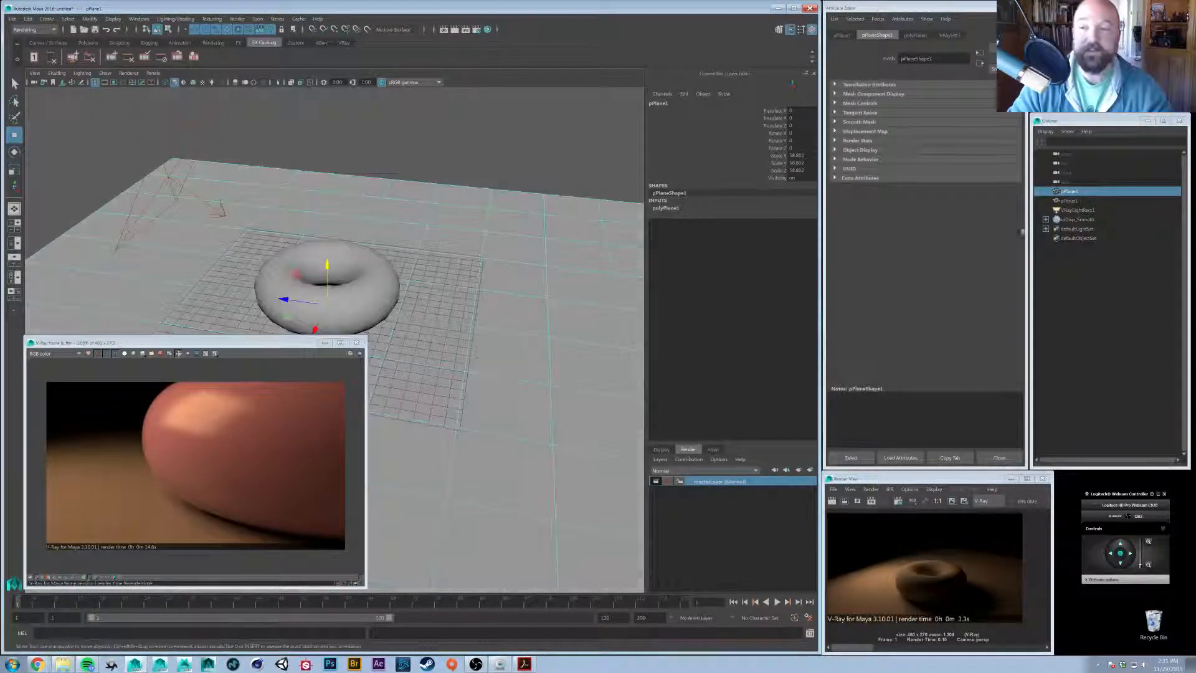
pyautogui.click(1077, 210)
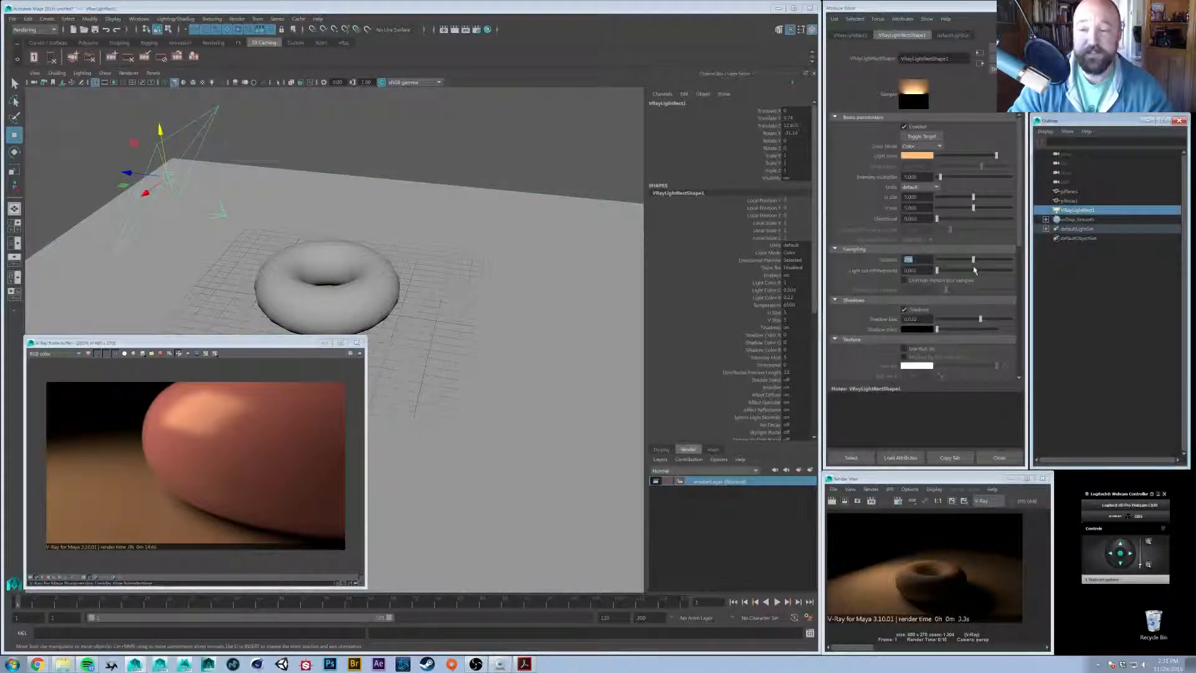
pyautogui.click(1078, 220)
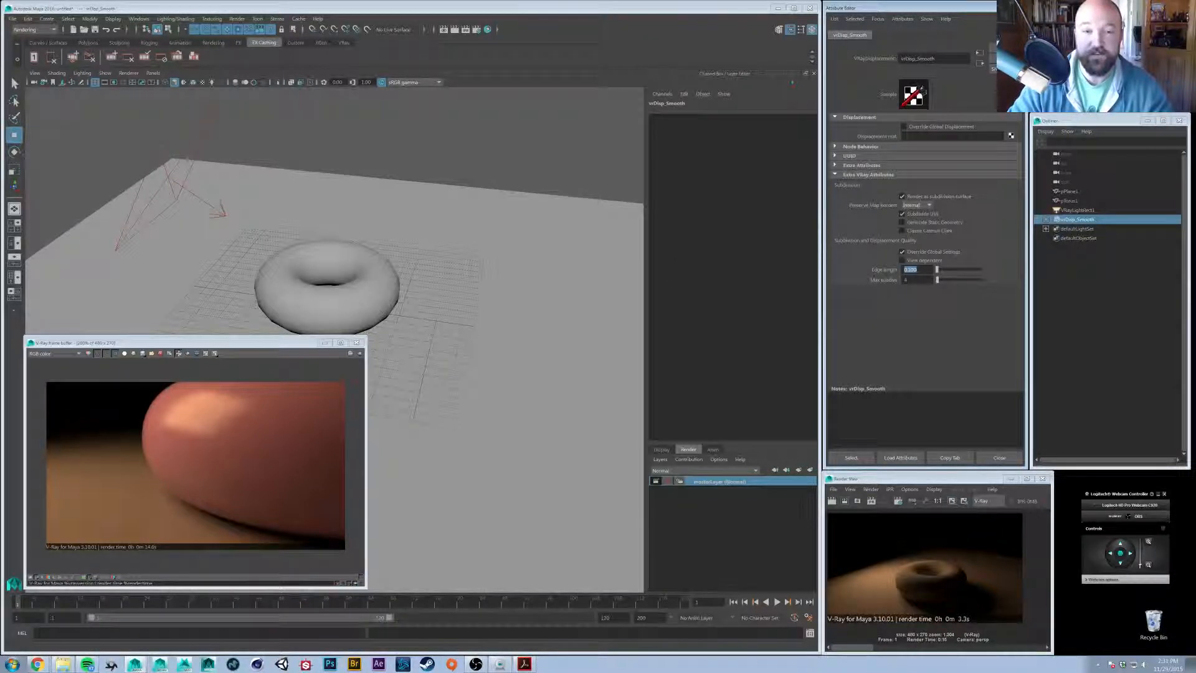
pyautogui.keyDown('alt'); pyautogui.moveTo(187, 264); pyautogui.dragTo(255, 264, button='middle'); pyautogui.keyUp('alt')
pyautogui.keyDown('alt'); pyautogui.moveTo(256, 264); pyautogui.dragTo(249, 218); pyautogui.keyUp('alt')
pyautogui.keyDown('alt'); pyautogui.moveTo(249, 218); pyautogui.dragTo(323, 203, button='right'); pyautogui.keyUp('alt')
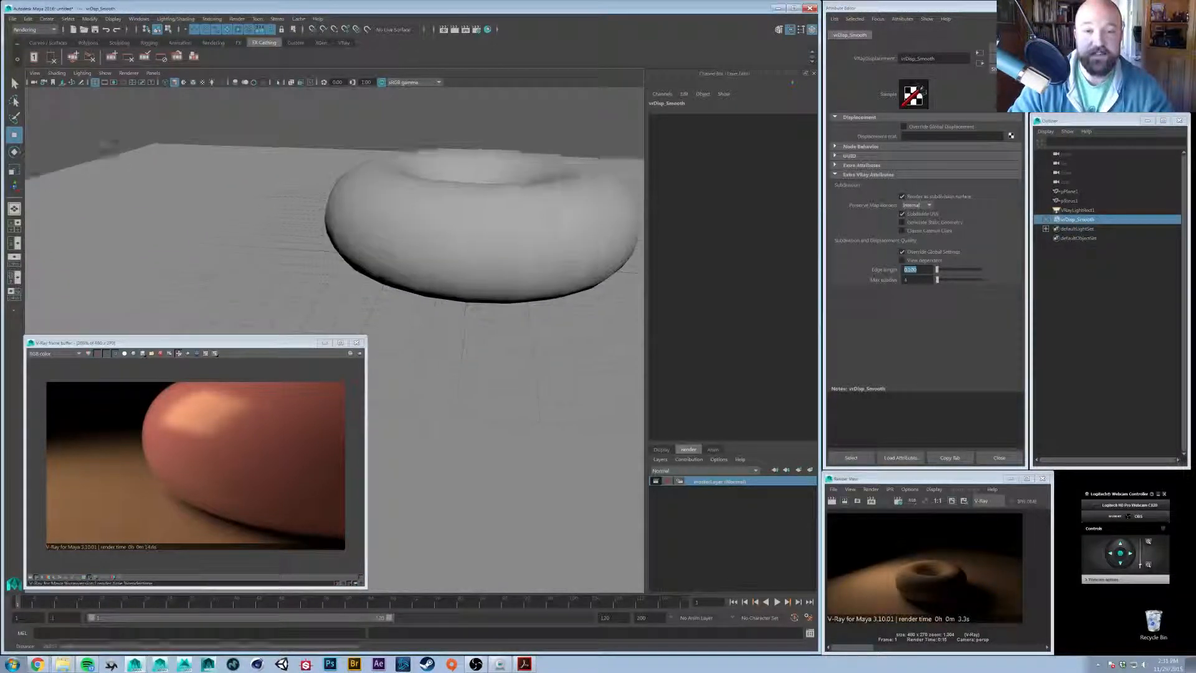
pyautogui.keyDown('alt'); pyautogui.moveTo(324, 202); pyautogui.dragTo(323, 269, button='middle'); pyautogui.keyUp('alt')
pyautogui.keyDown('alt'); pyautogui.moveTo(323, 269); pyautogui.dragTo(319, 233); pyautogui.keyUp('alt')
pyautogui.keyDown('alt'); pyautogui.moveTo(336, 243); pyautogui.dragTo(384, 247, button='right'); pyautogui.keyUp('alt')
pyautogui.keyDown('alt'); pyautogui.moveTo(384, 247); pyautogui.dragTo(413, 242); pyautogui.keyUp('alt')
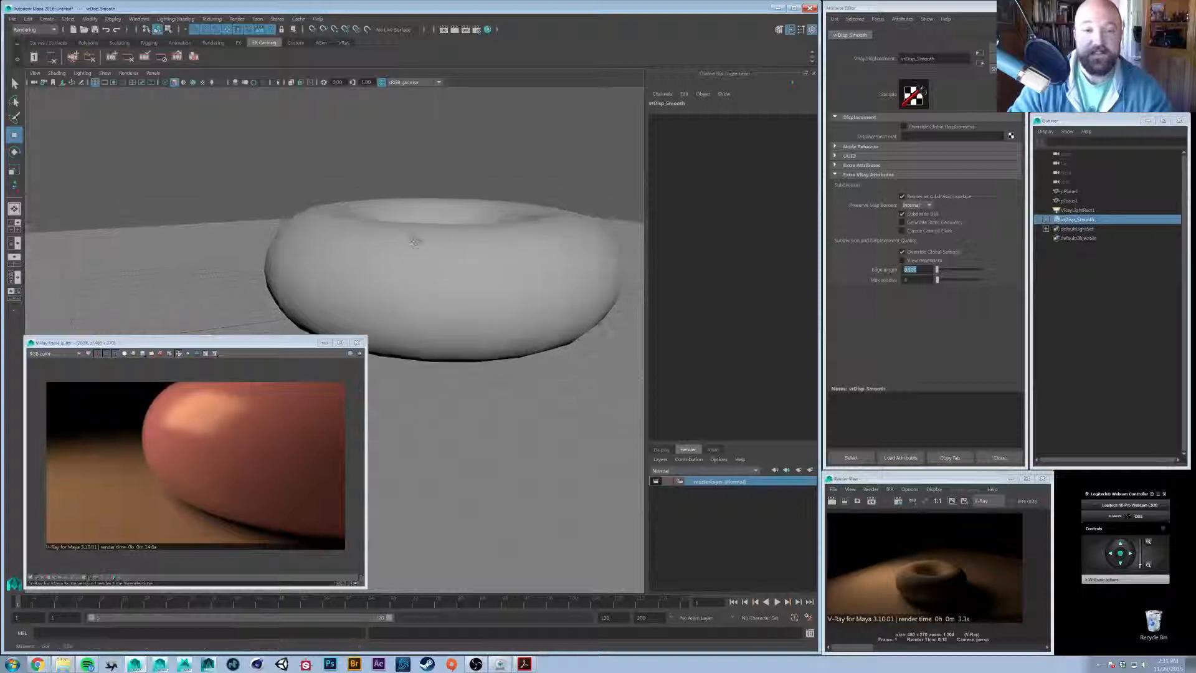
pyautogui.moveTo(413, 242)
pyautogui.keyDown('alt'); pyautogui.mouseDown(button='right')
pyautogui.moveTo(424, 260)
pyautogui.moveTo(398, 254)
pyautogui.mouseUp(button='right'); pyautogui.keyUp('alt')
pyautogui.moveTo(486, 254)
pyautogui.keyDown('alt'); pyautogui.mouseDown()
pyautogui.moveTo(477, 245)
pyautogui.moveTo(488, 249)
pyautogui.mouseUp(); pyautogui.keyUp('alt')
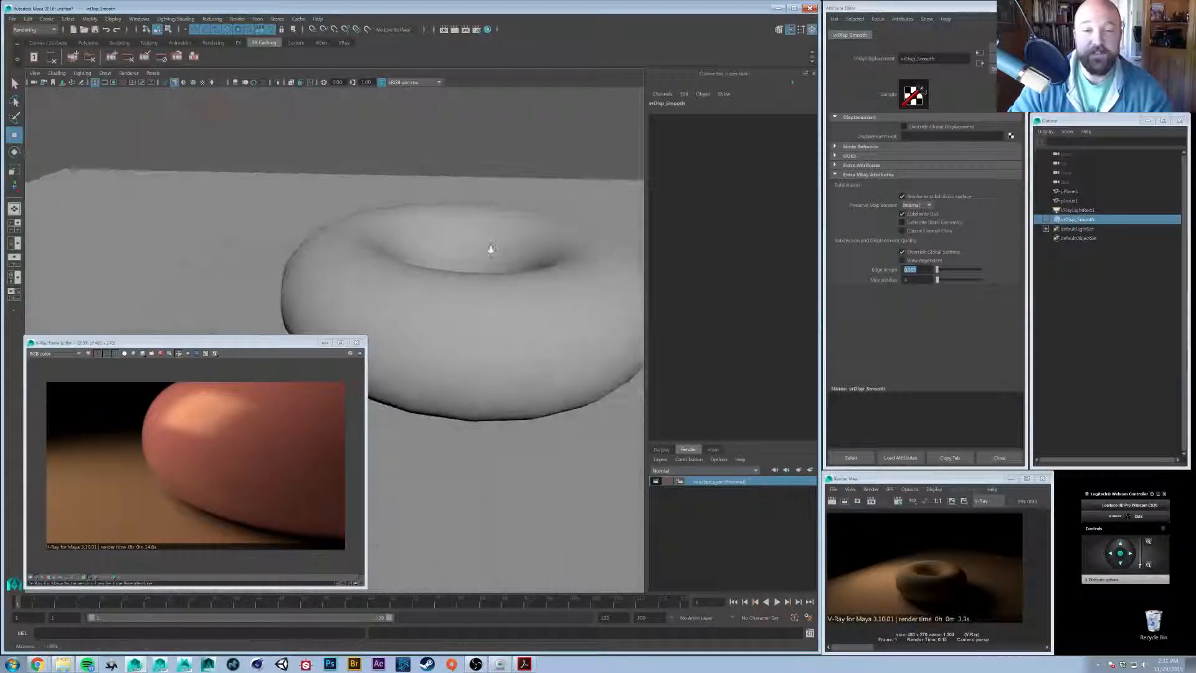
pyautogui.keyDown('alt'); pyautogui.moveTo(488, 249); pyautogui.dragTo(456, 249, button='right'); pyautogui.keyUp('alt')
pyautogui.keyDown('alt'); pyautogui.moveTo(456, 249); pyautogui.dragTo(417, 248, button='middle'); pyautogui.keyUp('alt')
pyautogui.keyDown('alt'); pyautogui.moveTo(417, 248); pyautogui.dragTo(430, 253, button='right'); pyautogui.keyUp('alt')
pyautogui.keyDown('alt'); pyautogui.moveTo(430, 253); pyautogui.dragTo(449, 267); pyautogui.keyUp('alt')
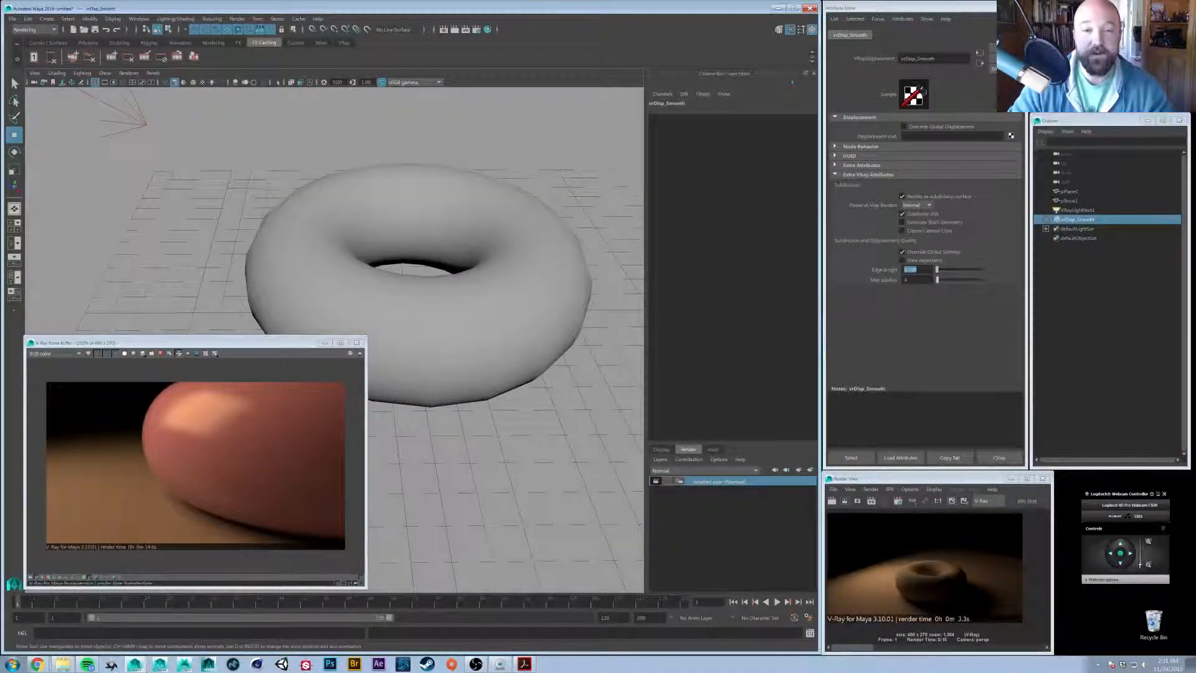
pyautogui.keyDown('alt'); pyautogui.moveTo(525, 252); pyautogui.dragTo(411, 252, button='right'); pyautogui.keyUp('alt')
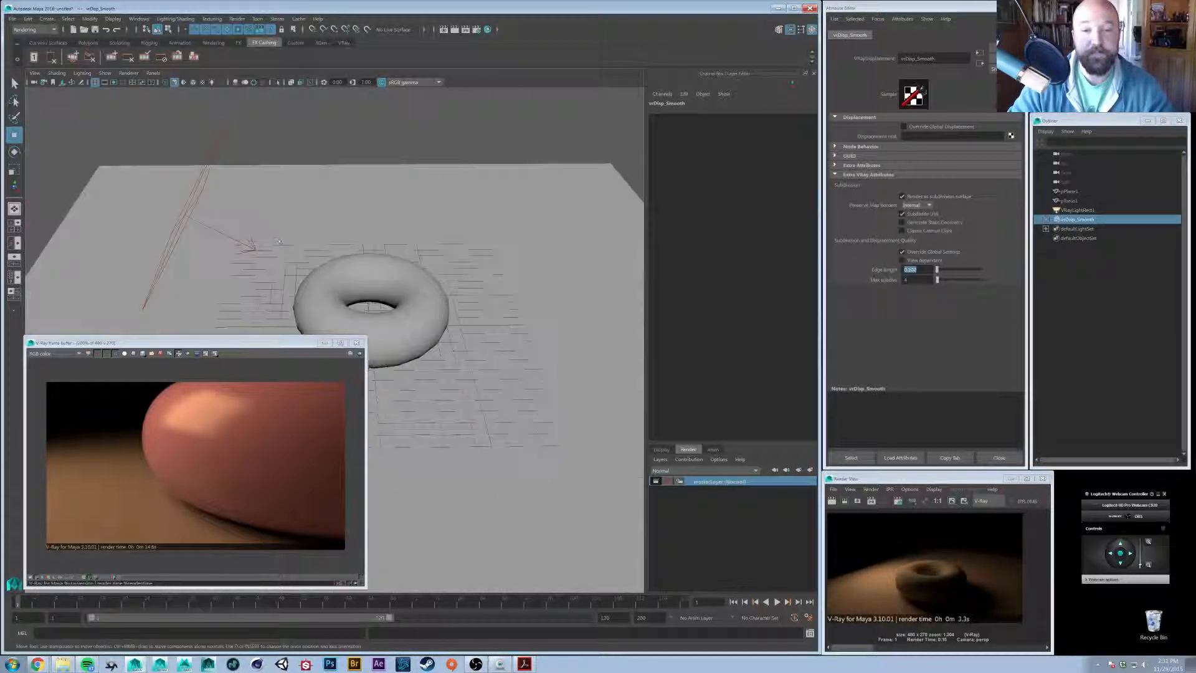
pyautogui.keyDown('alt'); pyautogui.moveTo(411, 252); pyautogui.dragTo(317, 215, button='middle'); pyautogui.keyUp('alt')
pyautogui.keyDown('alt'); pyautogui.moveTo(318, 215); pyautogui.dragTo(339, 246); pyautogui.keyUp('alt')
pyautogui.keyDown('alt'); pyautogui.moveTo(340, 246); pyautogui.dragTo(356, 253, button='right'); pyautogui.keyUp('alt')
pyautogui.keyDown('alt'); pyautogui.moveTo(357, 253); pyautogui.dragTo(391, 238); pyautogui.keyUp('alt')
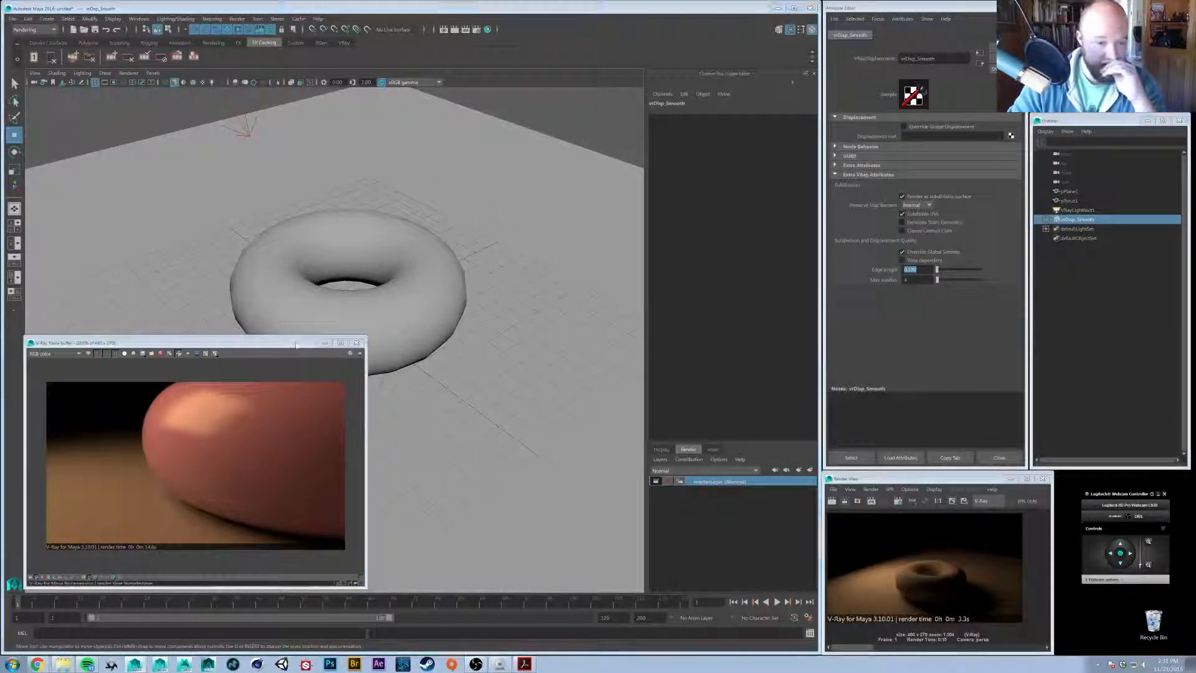
# Move the render window slightly lower and add a V-Ray Dome Light to the scene
pyautogui.moveTo(296, 343); pyautogui.dragTo(297, 360)
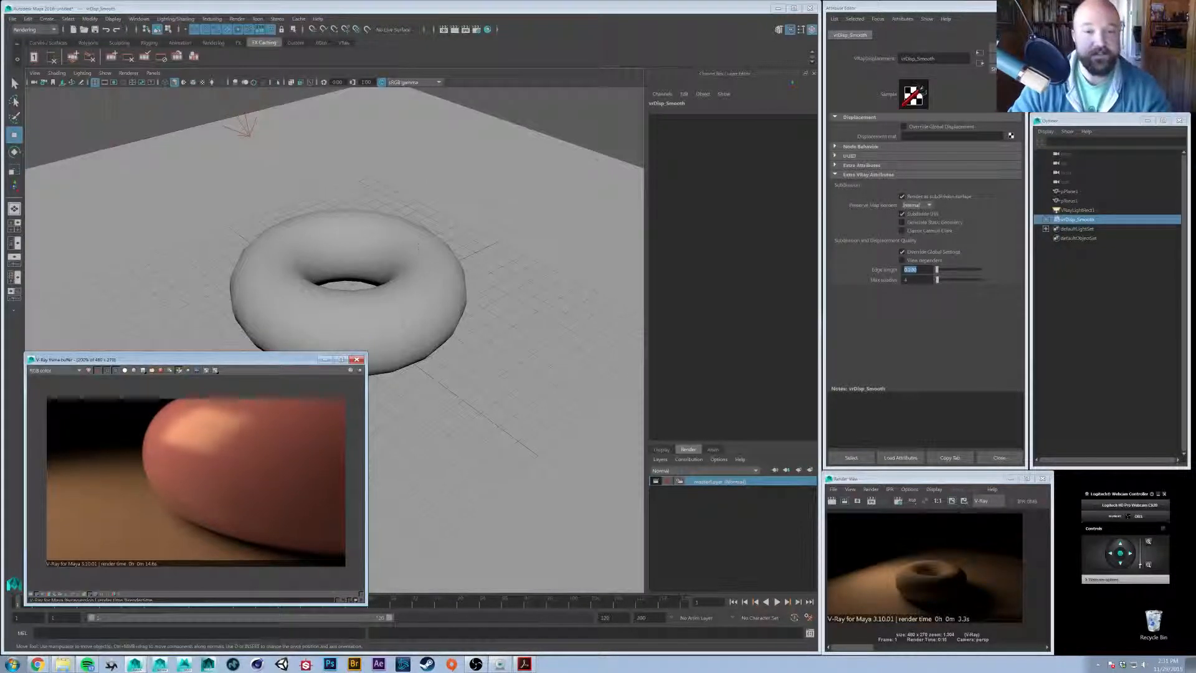
pyautogui.keyDown('alt'); pyautogui.moveTo(375, 291); pyautogui.dragTo(371, 260); pyautogui.keyUp('alt')
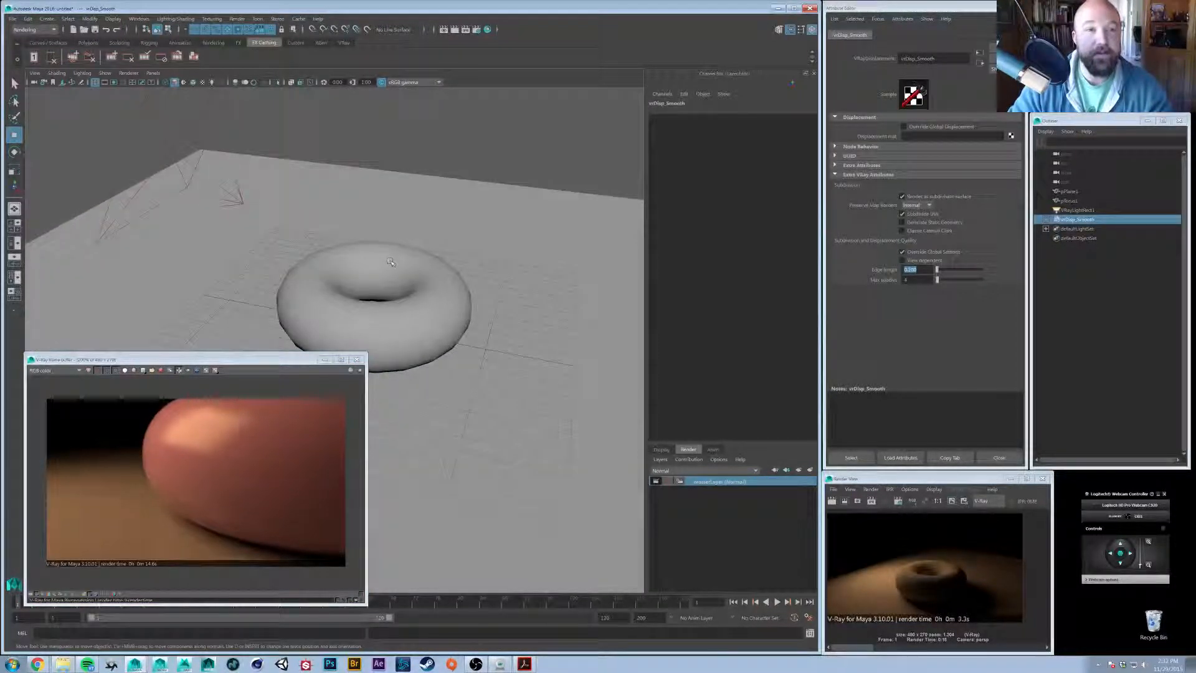
pyautogui.press('space')
pyautogui.click(311, 232)
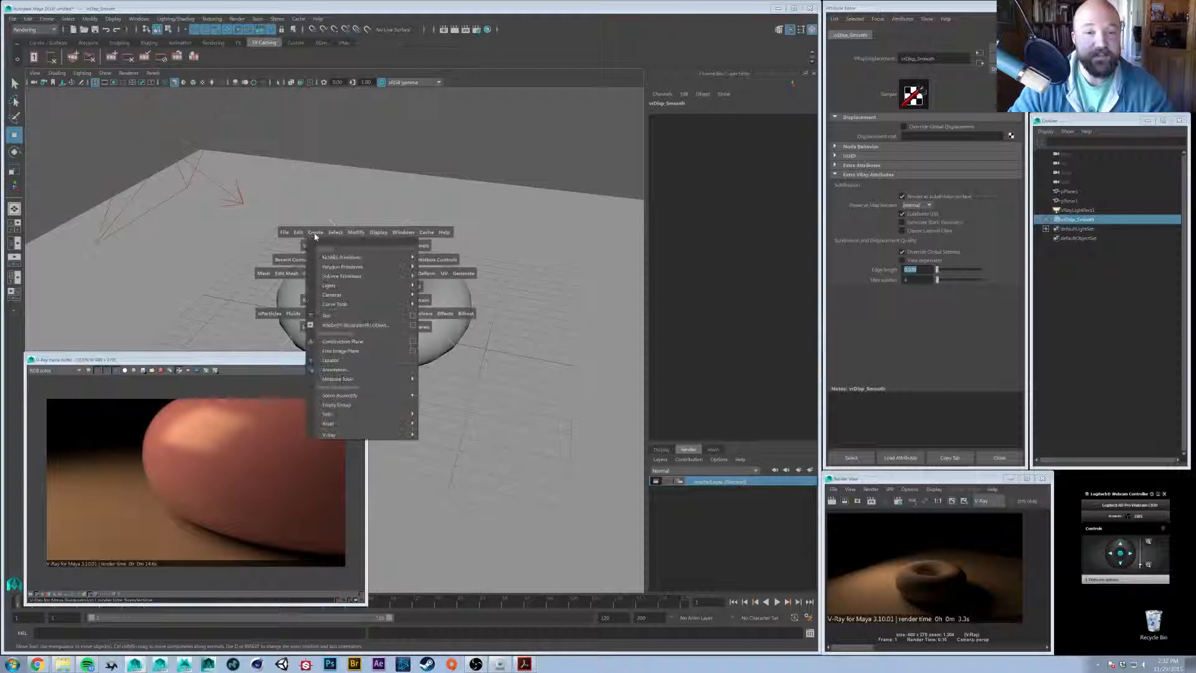
pyautogui.moveTo(373, 286)
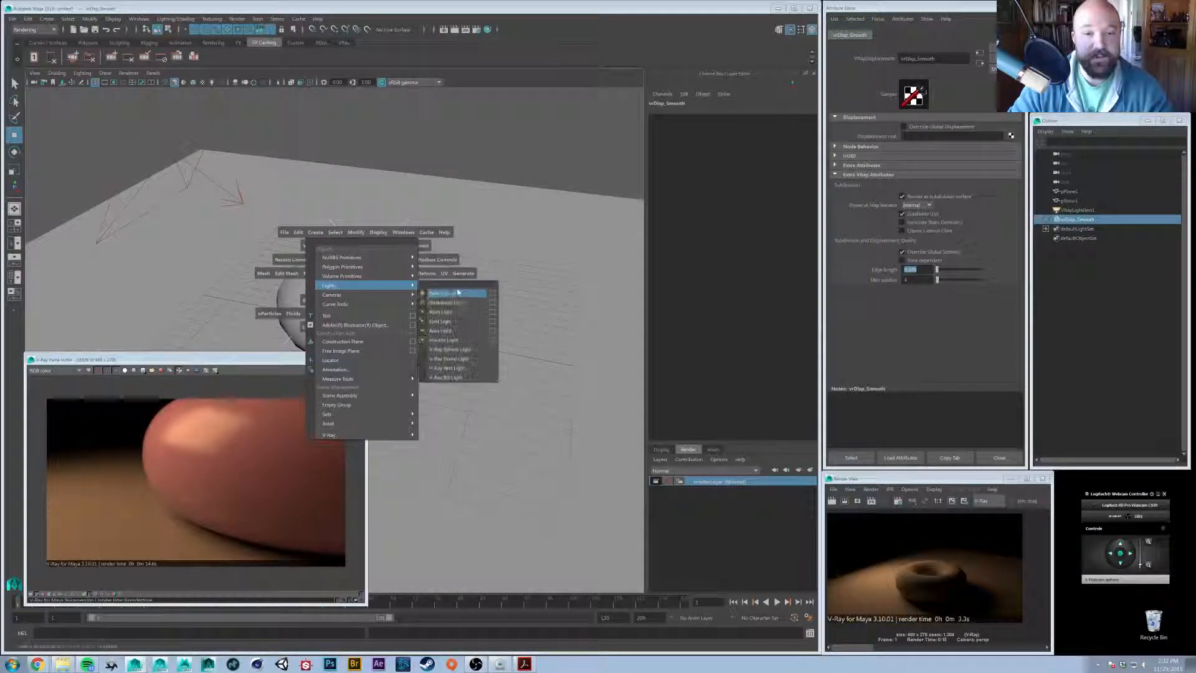
pyautogui.click(457, 363)
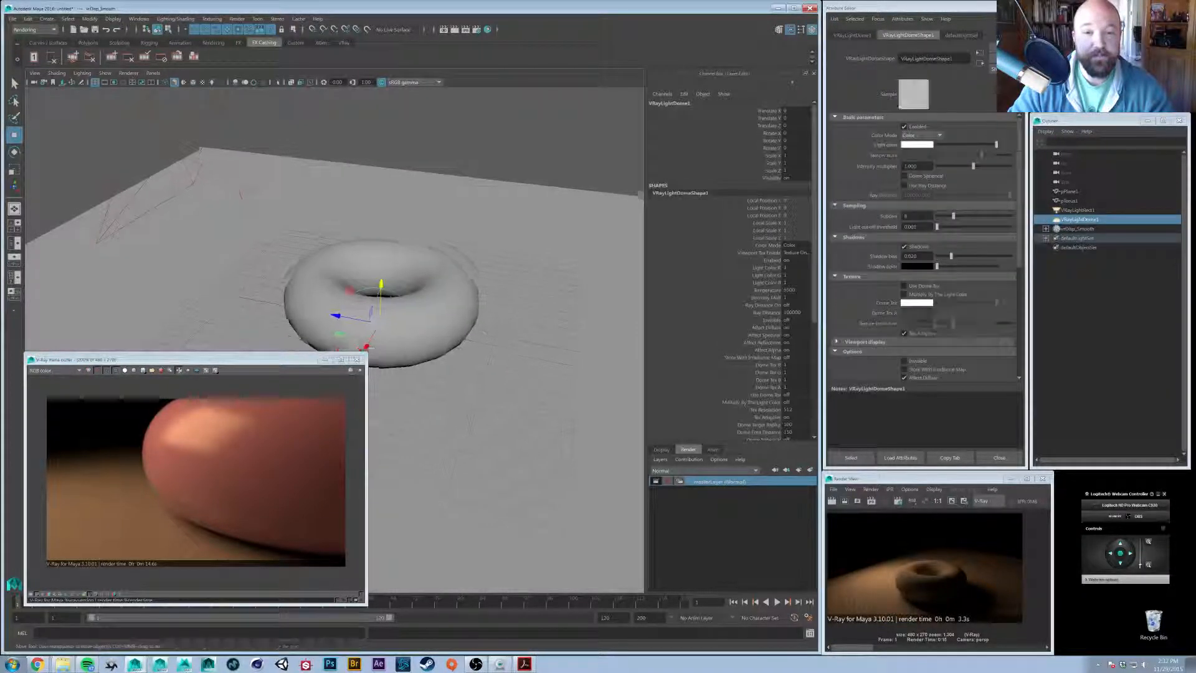
pyautogui.keyDown('alt'); pyautogui.moveTo(456, 349); pyautogui.dragTo(454, 304); pyautogui.keyUp('alt')
pyautogui.keyDown('alt'); pyautogui.moveTo(454, 305); pyautogui.dragTo(475, 274, button='middle'); pyautogui.keyUp('alt')
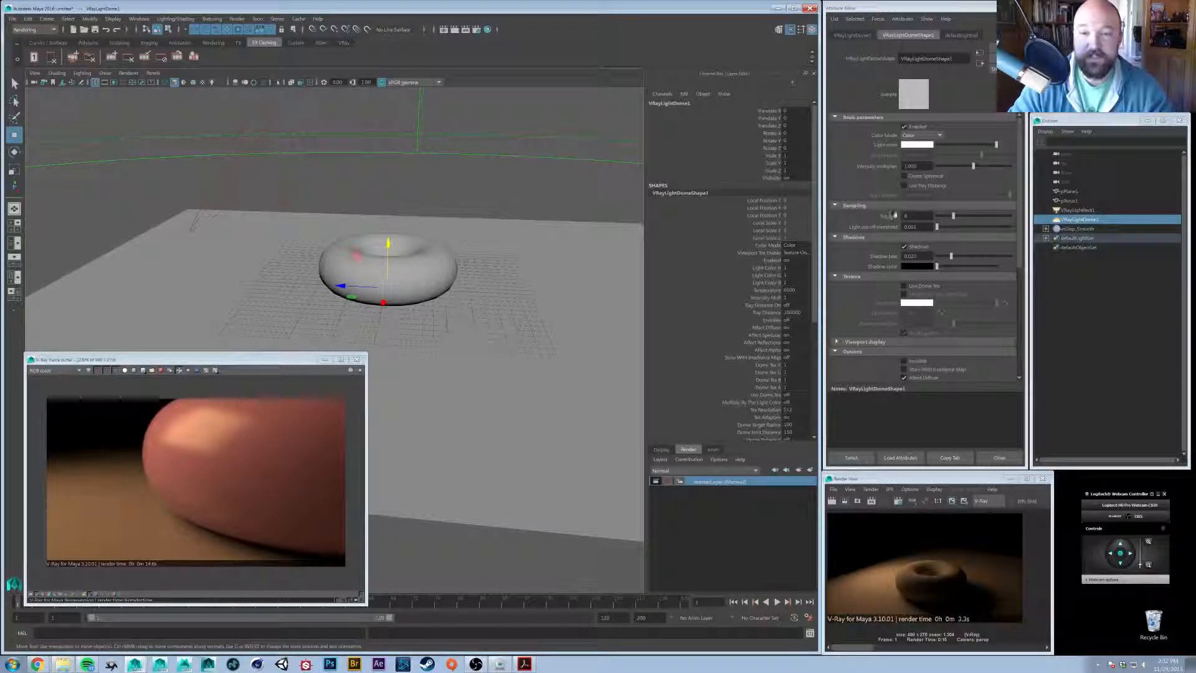
# Make the dome light invisible to the camera by turning on its Invisible option
pyautogui.scroll(-1, 901, 322)
pyautogui.click(904, 323)
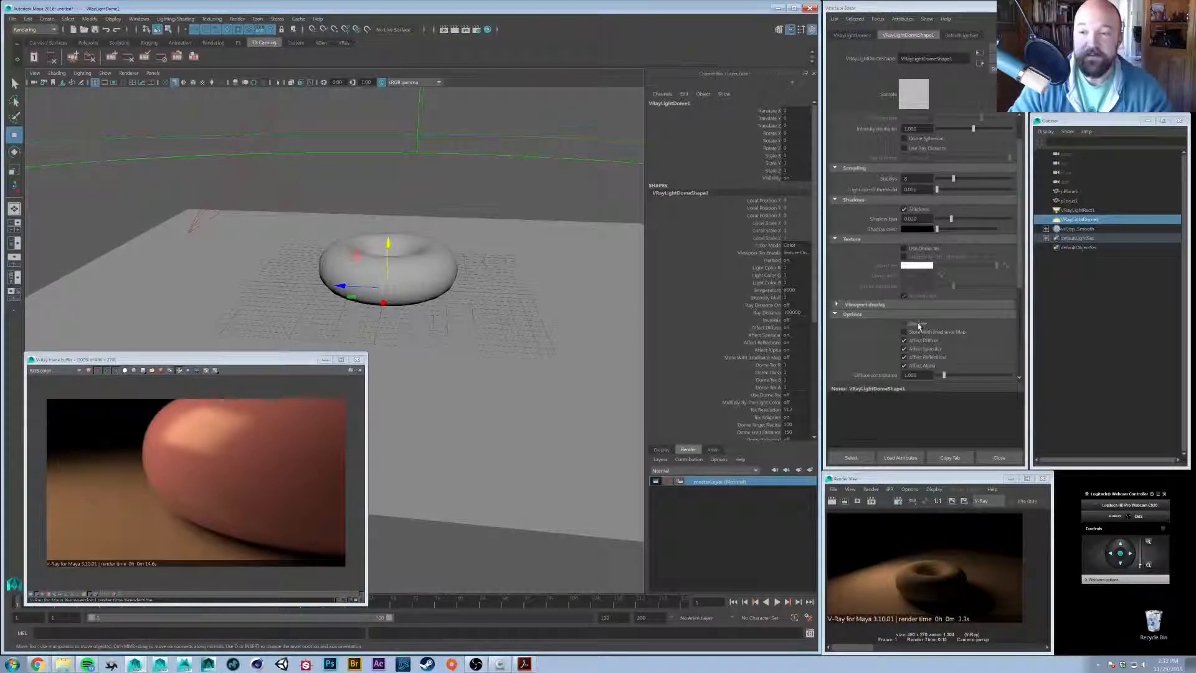
pyautogui.keyDown('alt'); pyautogui.moveTo(581, 247); pyautogui.dragTo(581, 257, button='middle'); pyautogui.keyUp('alt')
pyautogui.moveTo(580, 257)
pyautogui.keyDown('alt'); pyautogui.mouseDown()
pyautogui.moveTo(574, 279)
pyautogui.moveTo(570, 260)
pyautogui.mouseUp(); pyautogui.keyUp('alt')
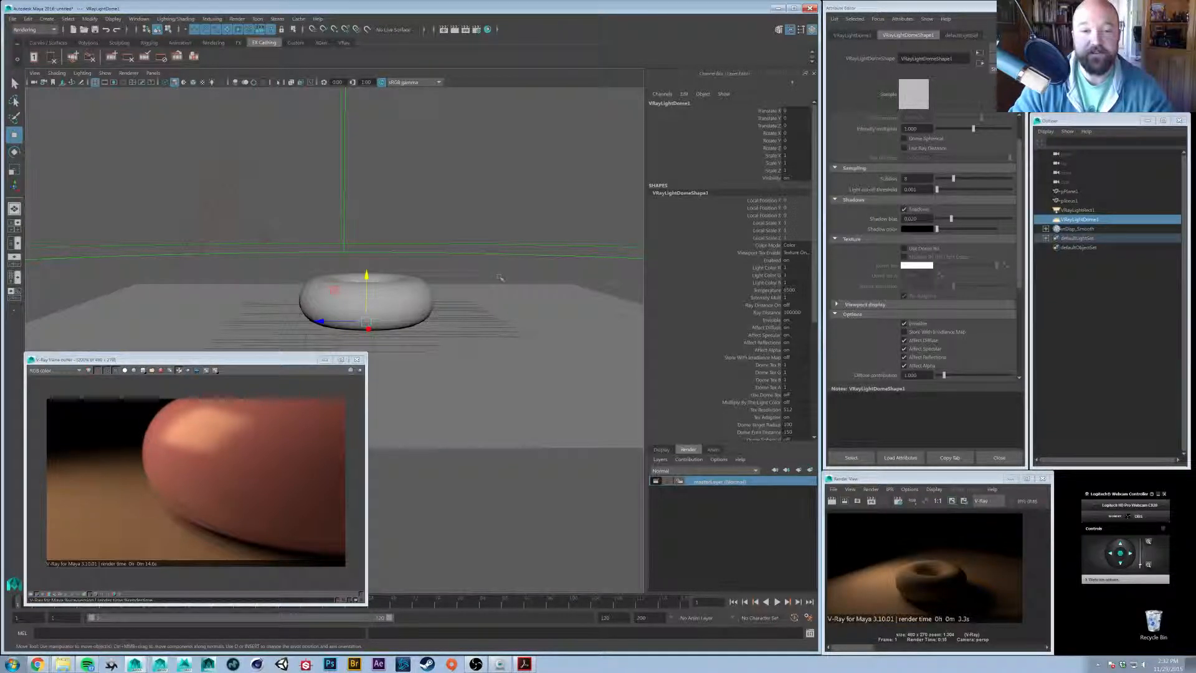
pyautogui.keyDown('alt'); pyautogui.moveTo(501, 254); pyautogui.dragTo(477, 311); pyautogui.keyUp('alt')
pyautogui.keyDown('alt'); pyautogui.moveTo(405, 289); pyautogui.dragTo(423, 291); pyautogui.keyUp('alt')
pyautogui.keyDown('alt'); pyautogui.moveTo(398, 283); pyautogui.dragTo(432, 295, button='right'); pyautogui.keyUp('alt')
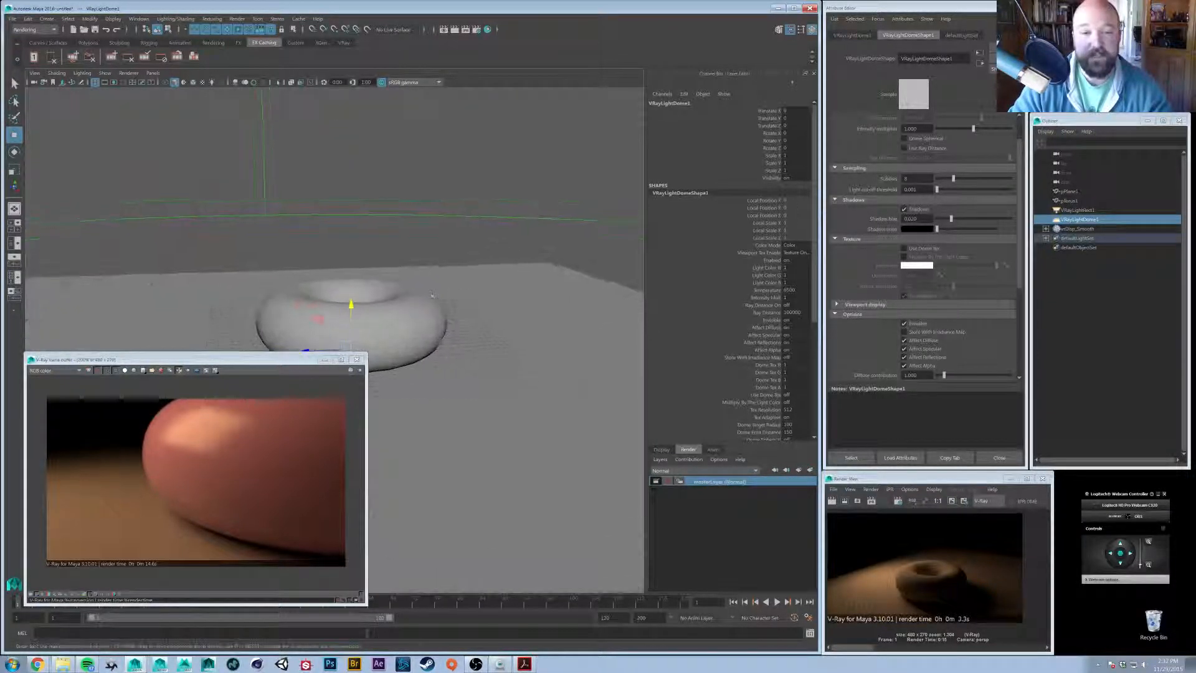
pyautogui.keyDown('alt'); pyautogui.moveTo(432, 294); pyautogui.dragTo(406, 289); pyautogui.keyUp('alt')
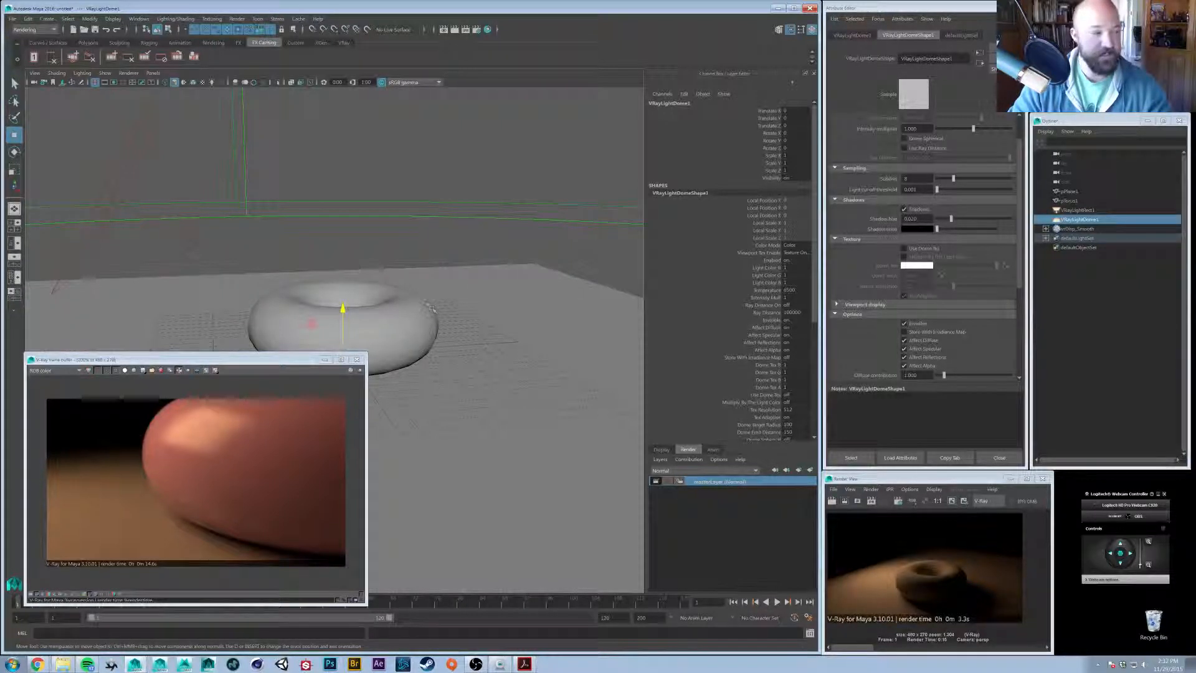
pyautogui.keyDown('alt'); pyautogui.moveTo(427, 312); pyautogui.dragTo(450, 318); pyautogui.keyUp('alt')
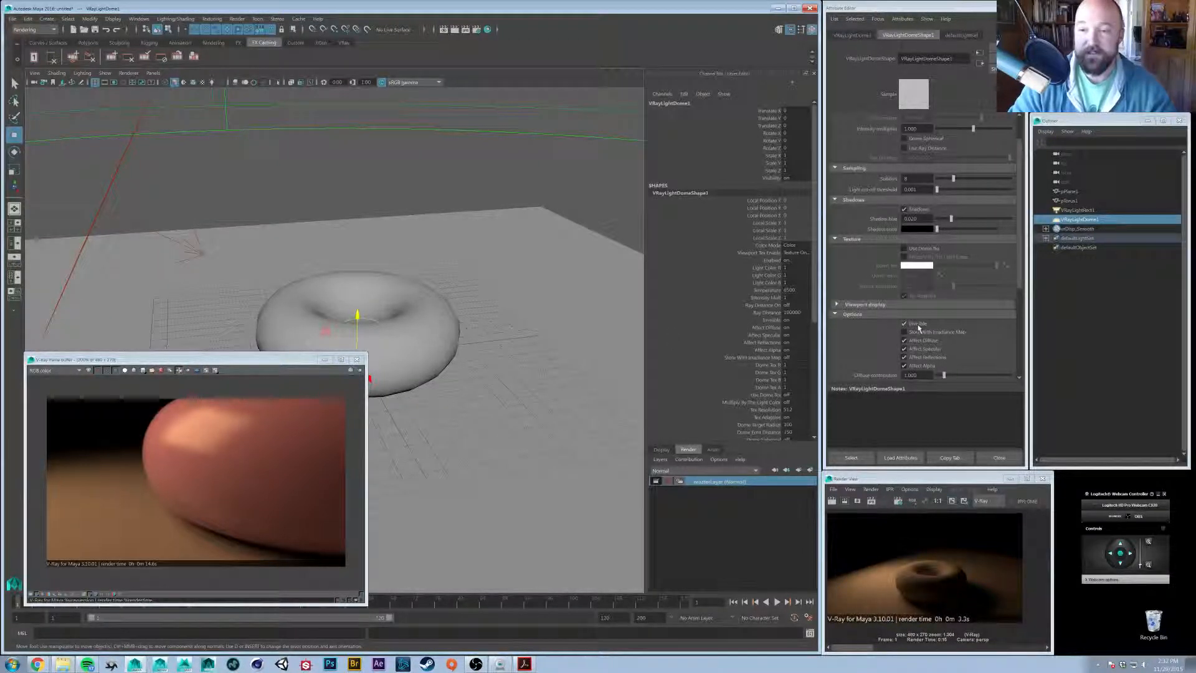
# Turn on the Dome Spherical option in the dome light's basic parameters
pyautogui.scroll(2, 896, 330)
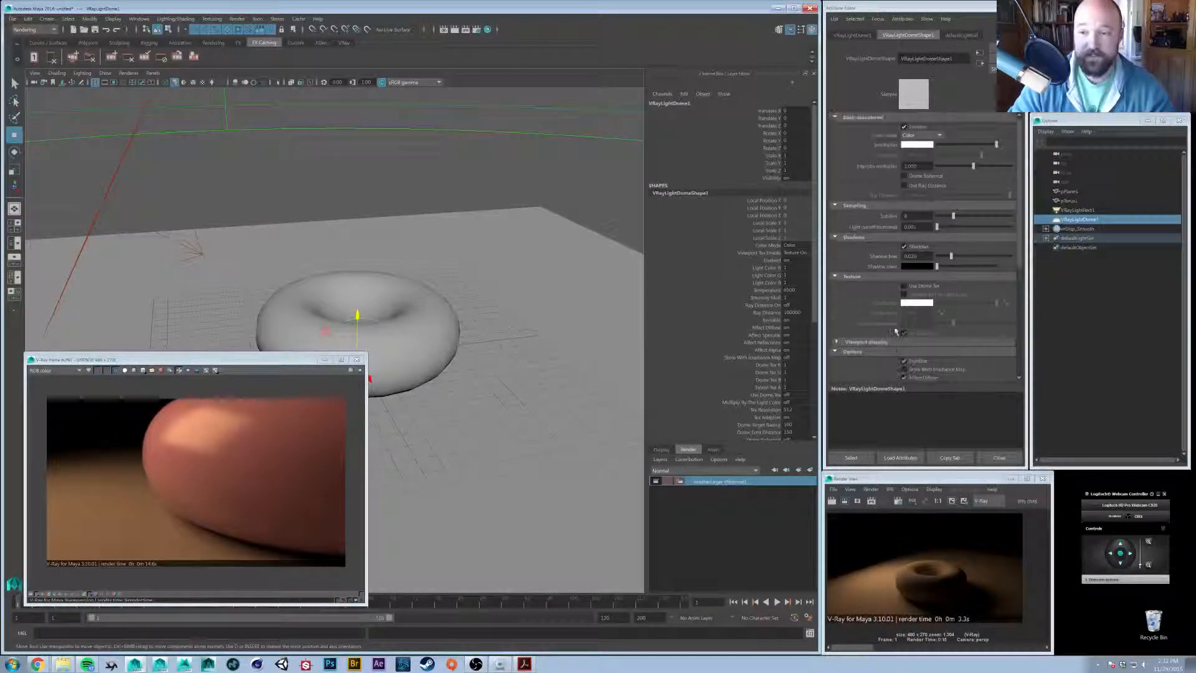
pyautogui.click(927, 177)
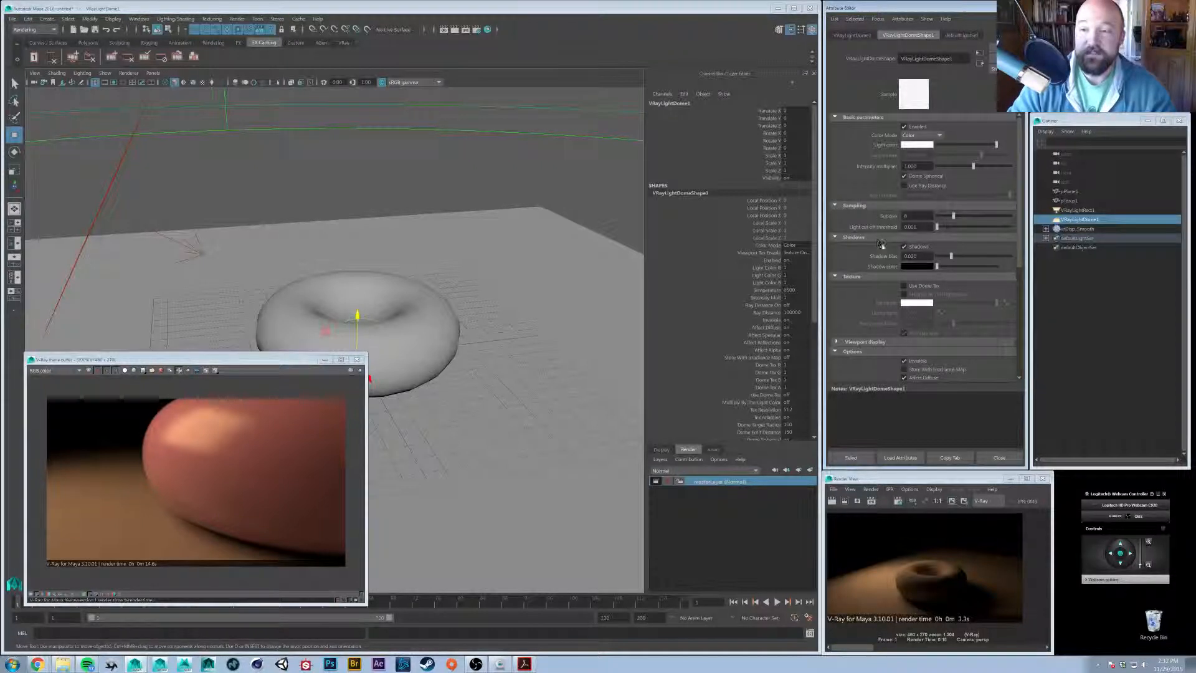
pyautogui.scroll(-1, 871, 277)
pyautogui.scroll(-1, 871, 277)
pyautogui.scroll(2, 871, 277)
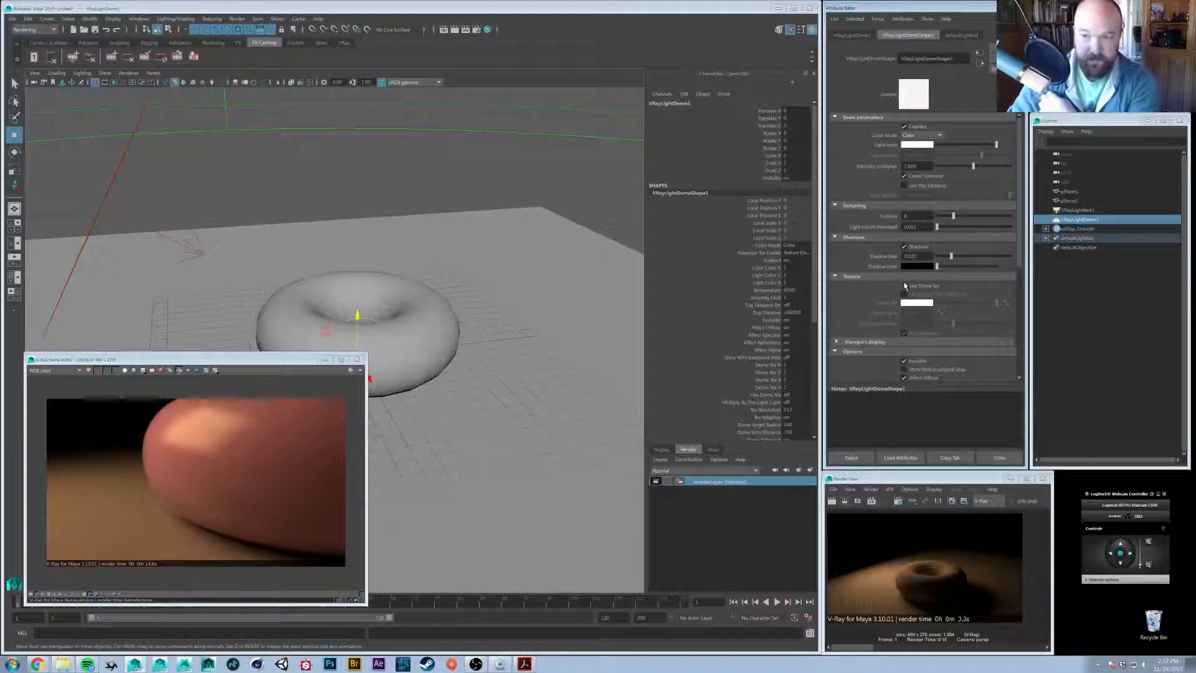
# Turn on Use Dome Tex for the dome light and connect a Ramp texture to its Dome Tex
pyautogui.click(905, 285)
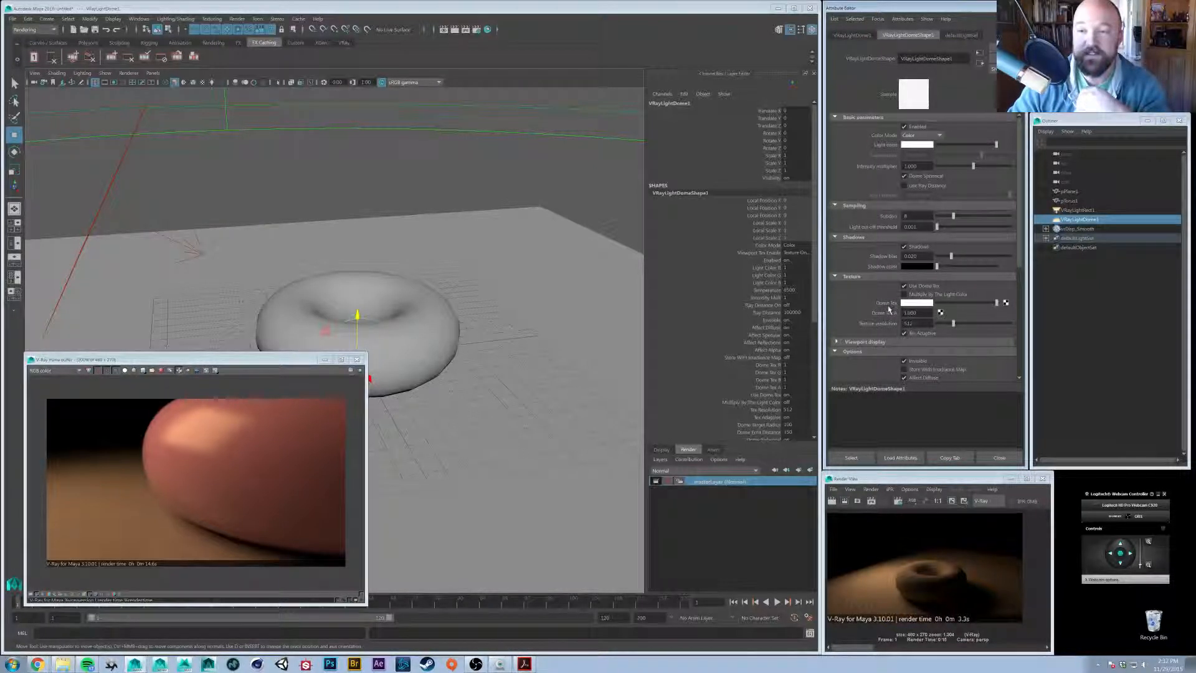
pyautogui.click(1005, 303)
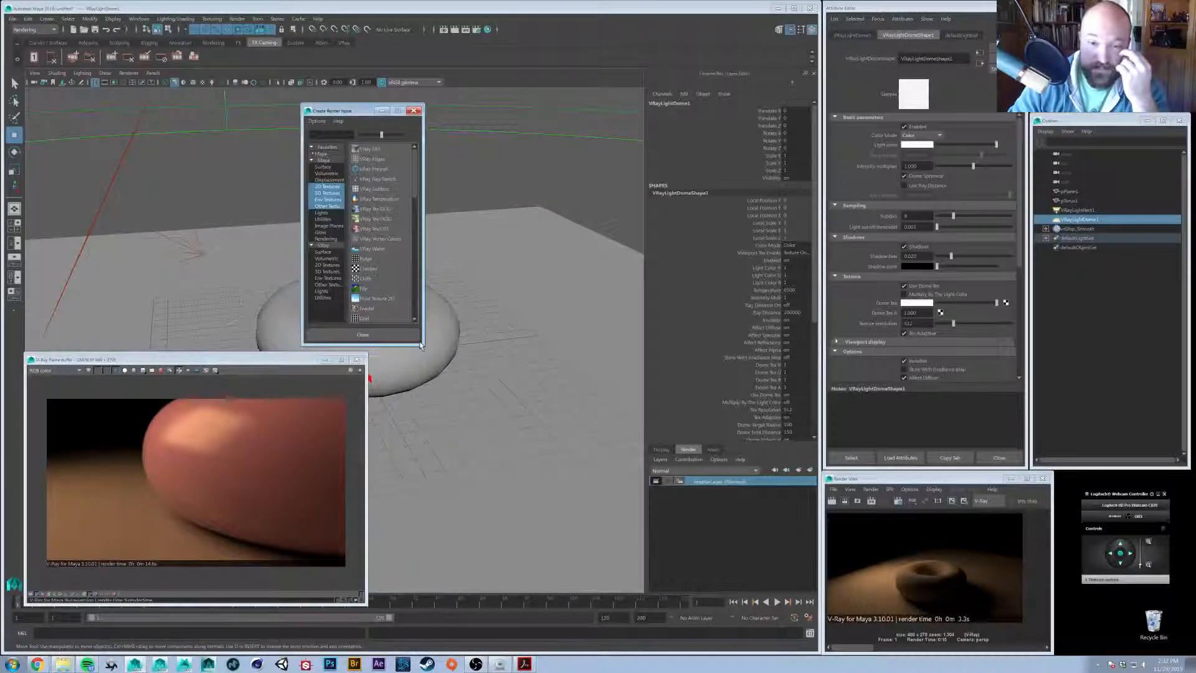
pyautogui.moveTo(423, 344); pyautogui.dragTo(447, 426)
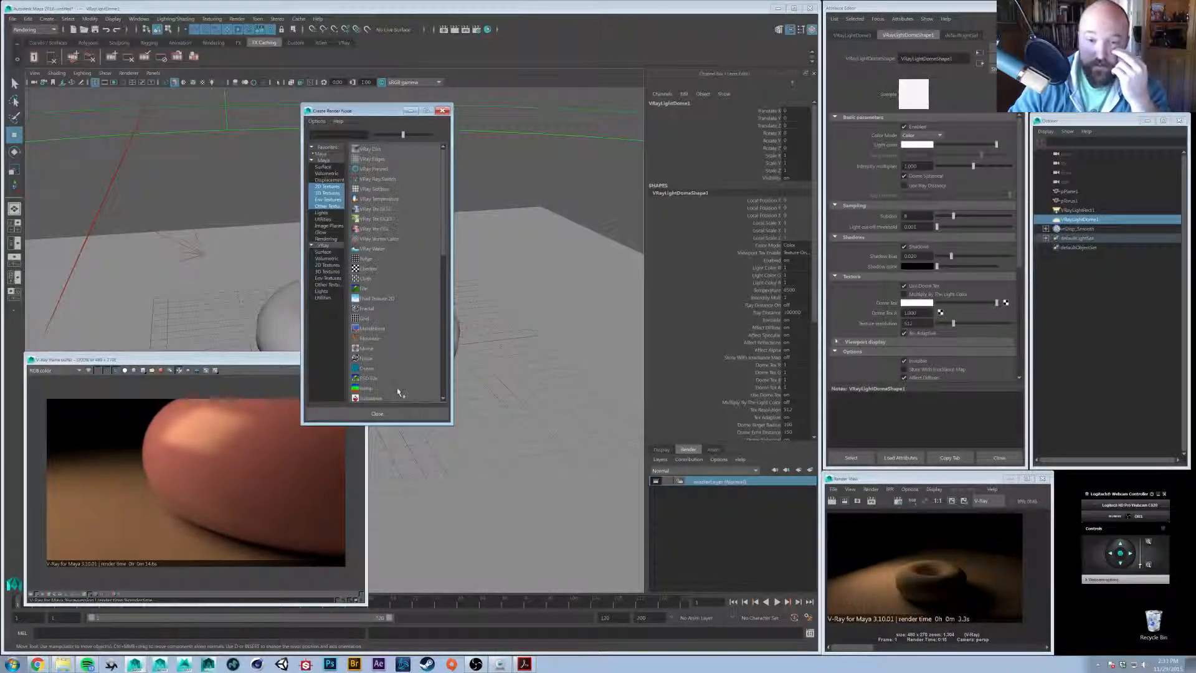
pyautogui.click(402, 398)
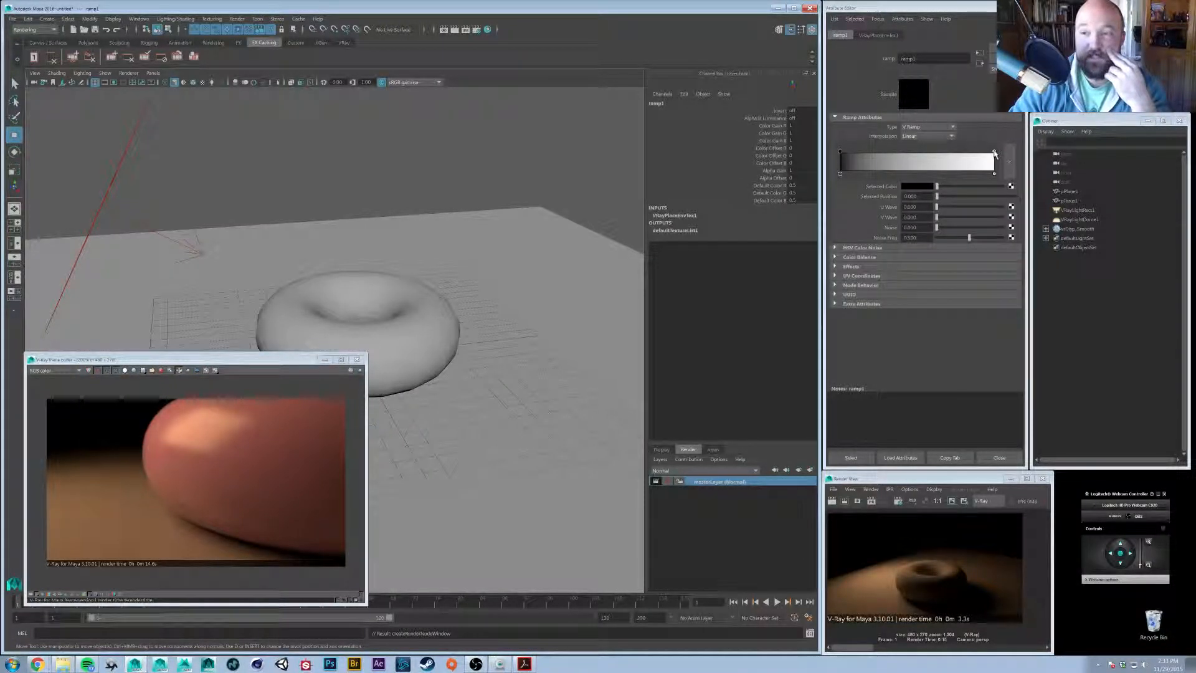
# Move the ramp's white stop to just past the middle and add a light grey stop between it and the end
pyautogui.moveTo(994, 153); pyautogui.dragTo(926, 163)
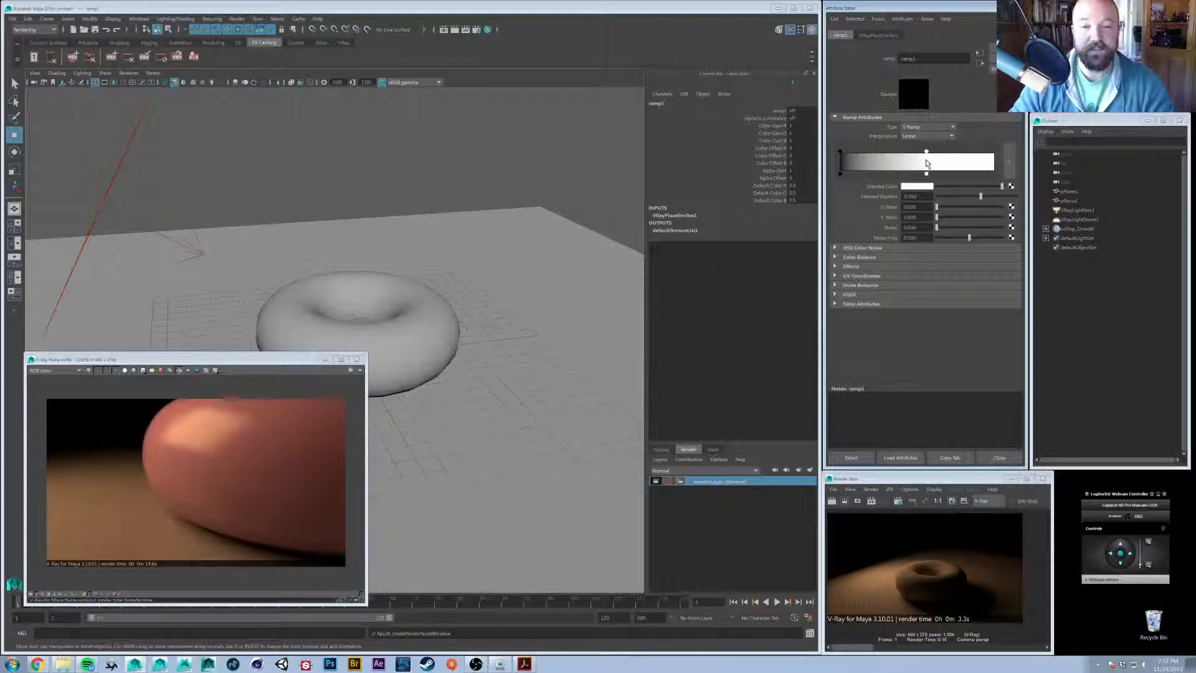
pyautogui.moveTo(926, 154); pyautogui.dragTo(923, 155)
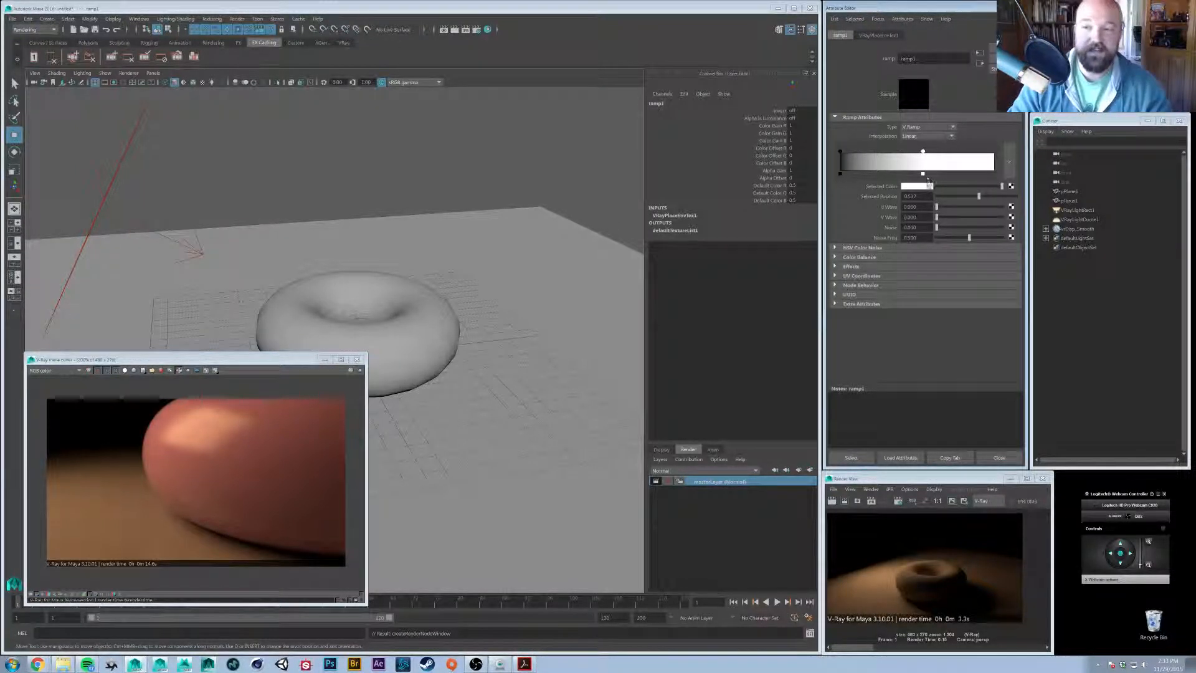
pyautogui.click(966, 165)
pyautogui.click(980, 187)
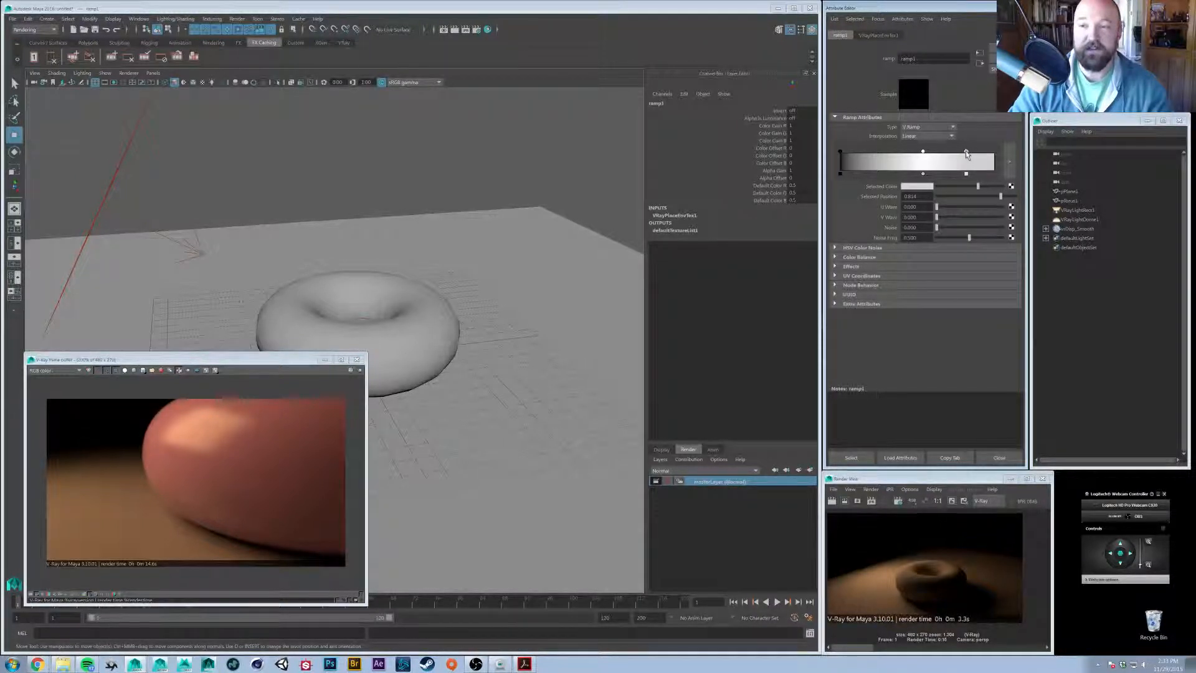
# Add a white stop at the end of the ramp, position 1.000, and darken the grey stop at about 0.76
pyautogui.moveTo(970, 163); pyautogui.dragTo(1001, 187)
pyautogui.click(994, 166)
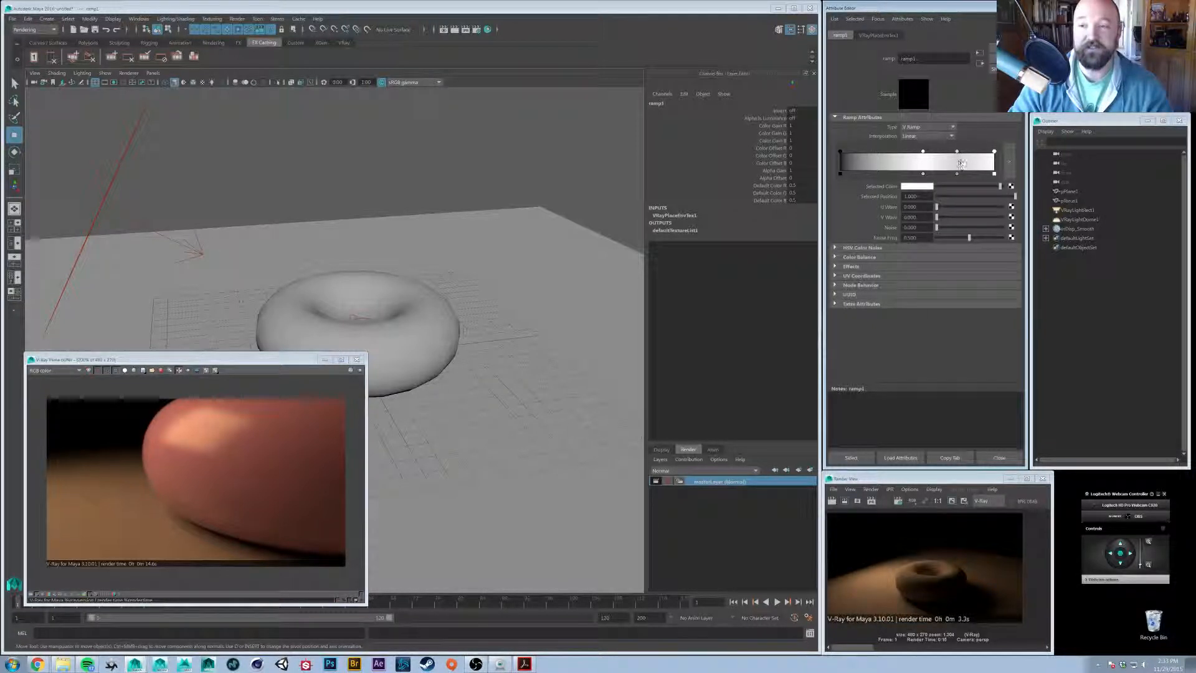
pyautogui.click(956, 173)
pyautogui.moveTo(979, 187); pyautogui.dragTo(966, 189)
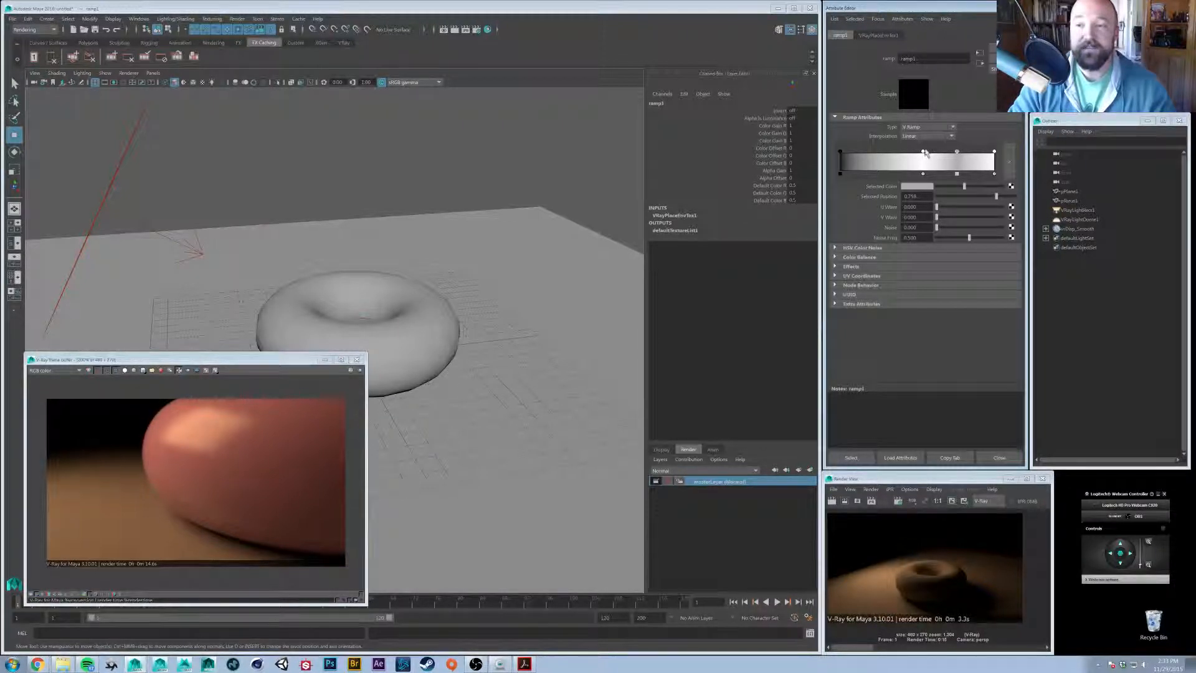
# Add a dark grey stop directly beside the ramp's middle white stop to form a sharp horizon line
pyautogui.click(923, 152)
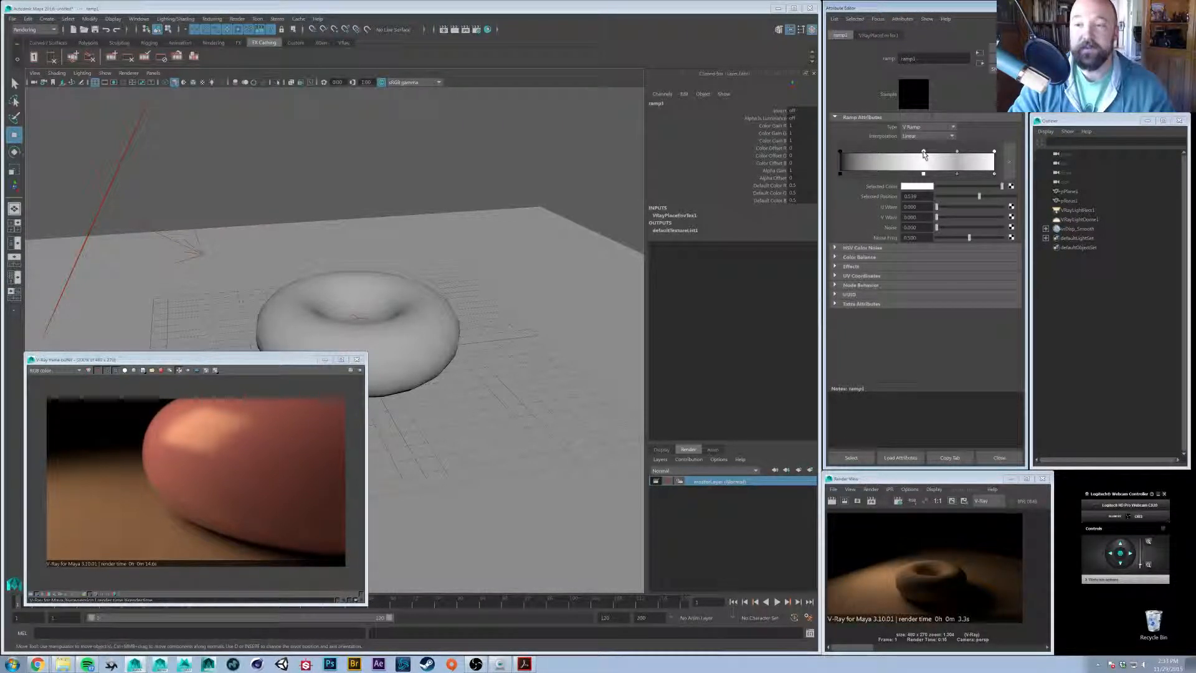
pyautogui.moveTo(921, 155); pyautogui.dragTo(921, 163)
pyautogui.moveTo(996, 186); pyautogui.dragTo(945, 187)
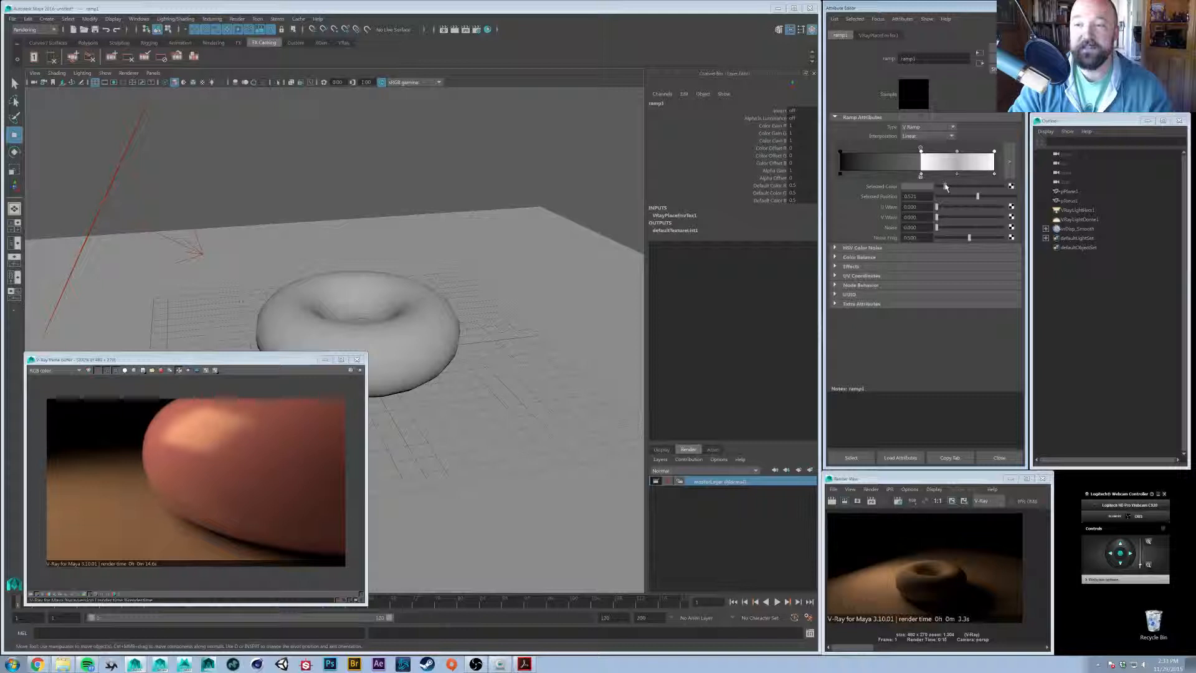
# Lighten the ramp's black start stop to mid grey and add a darker grey stop between it and the horizon
pyautogui.moveTo(920, 148); pyautogui.dragTo(957, 187)
pyautogui.click(840, 152)
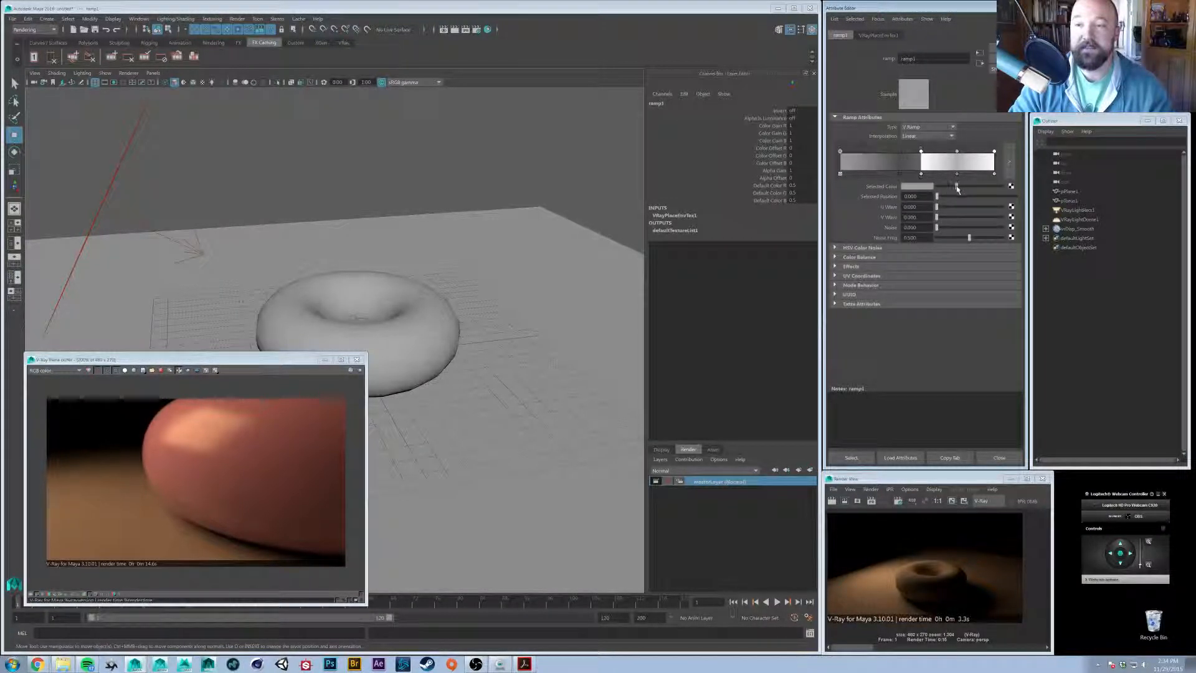
pyautogui.click(895, 160)
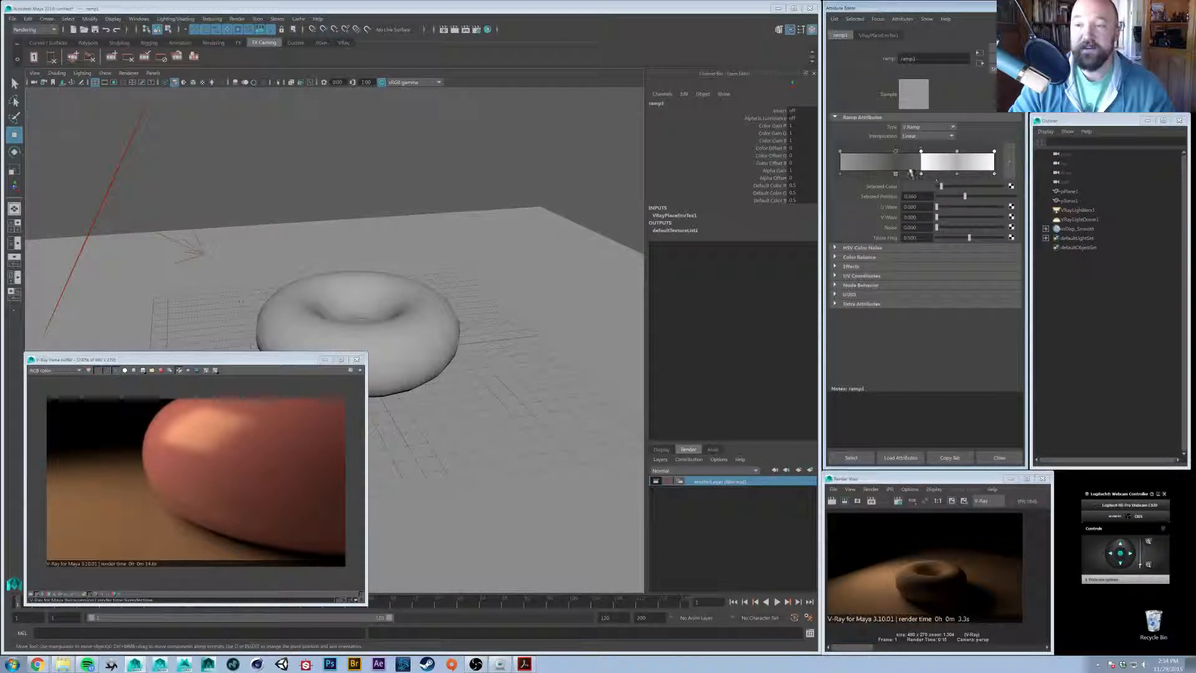
# Tint the grey stop in the sky half of the ramp a muted blue by raising its saturation
pyautogui.click(956, 152)
pyautogui.moveTo(963, 187); pyautogui.dragTo(964, 187)
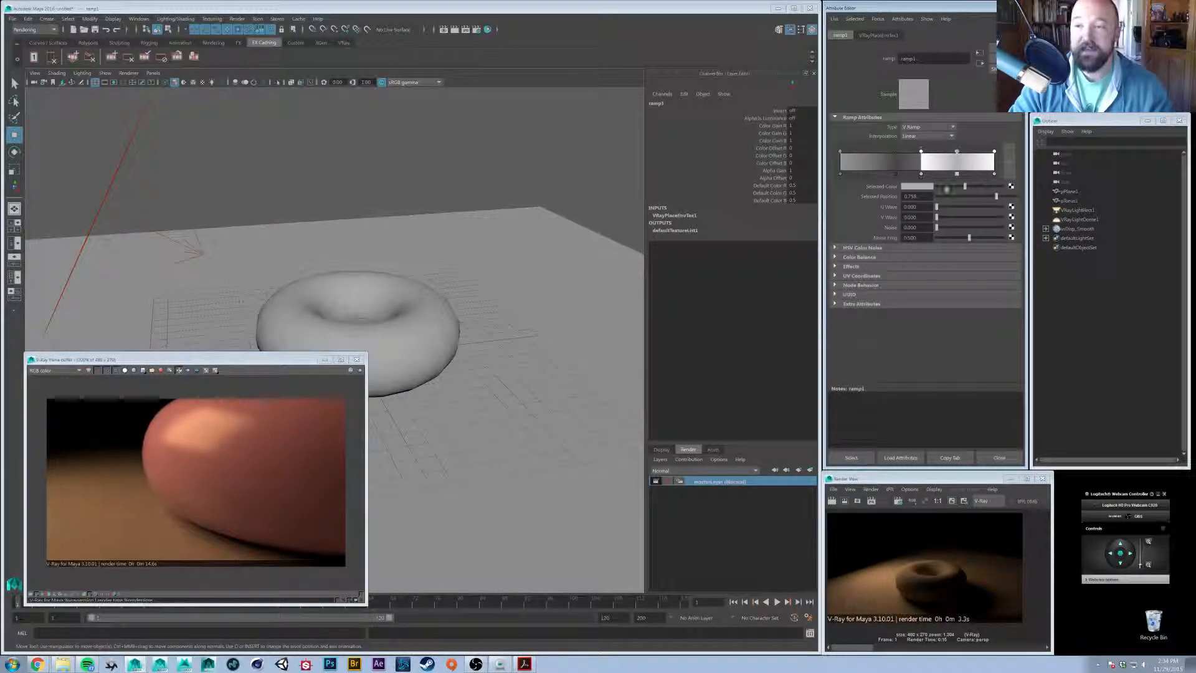
pyautogui.click(928, 187)
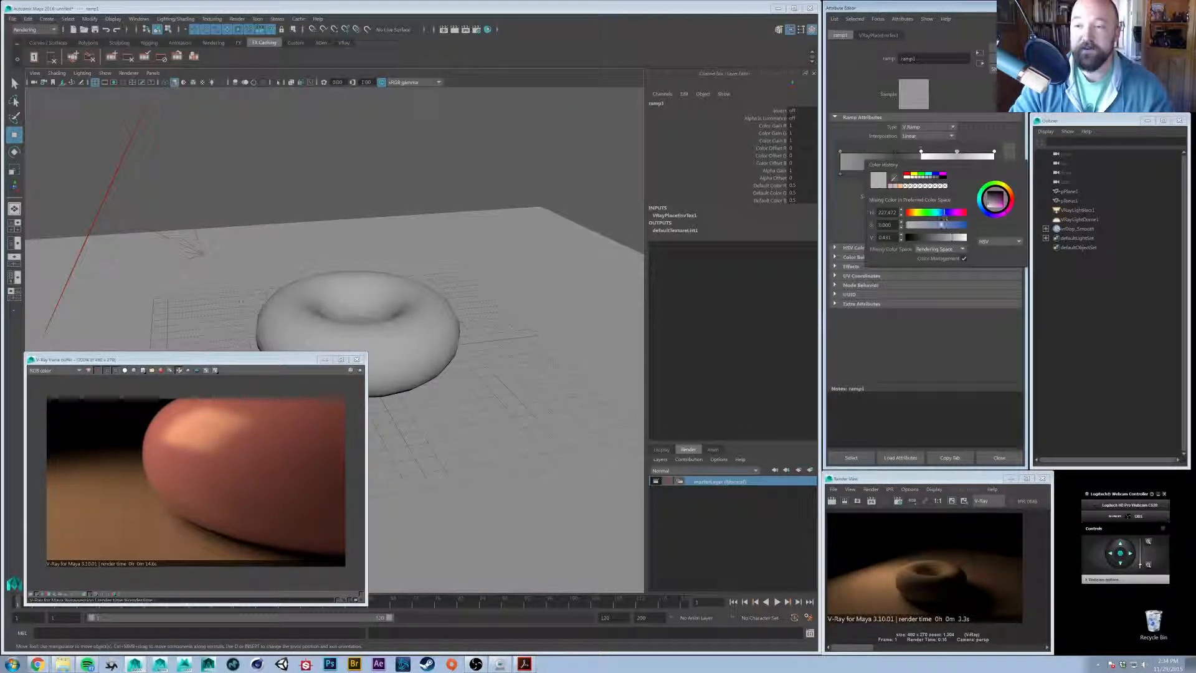
pyautogui.click(934, 224)
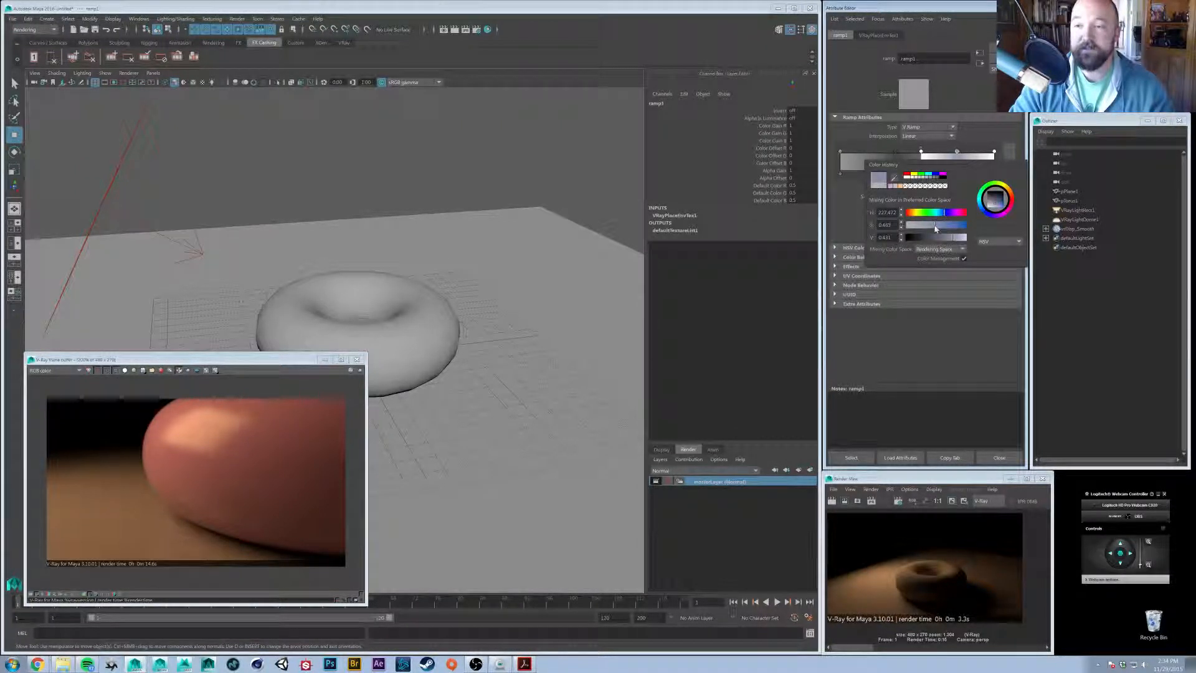
# Tint the white stop at the horizon and the white end stop of the ramp pale blue
pyautogui.click(921, 152)
pyautogui.click(918, 187)
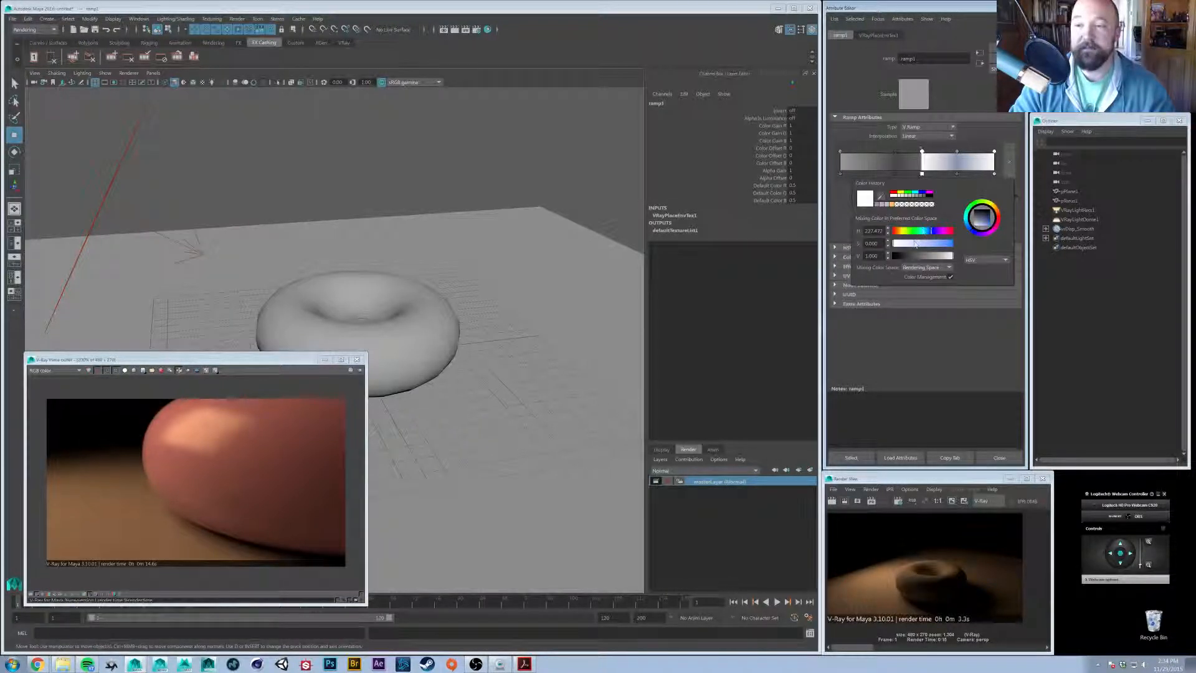
pyautogui.click(915, 245)
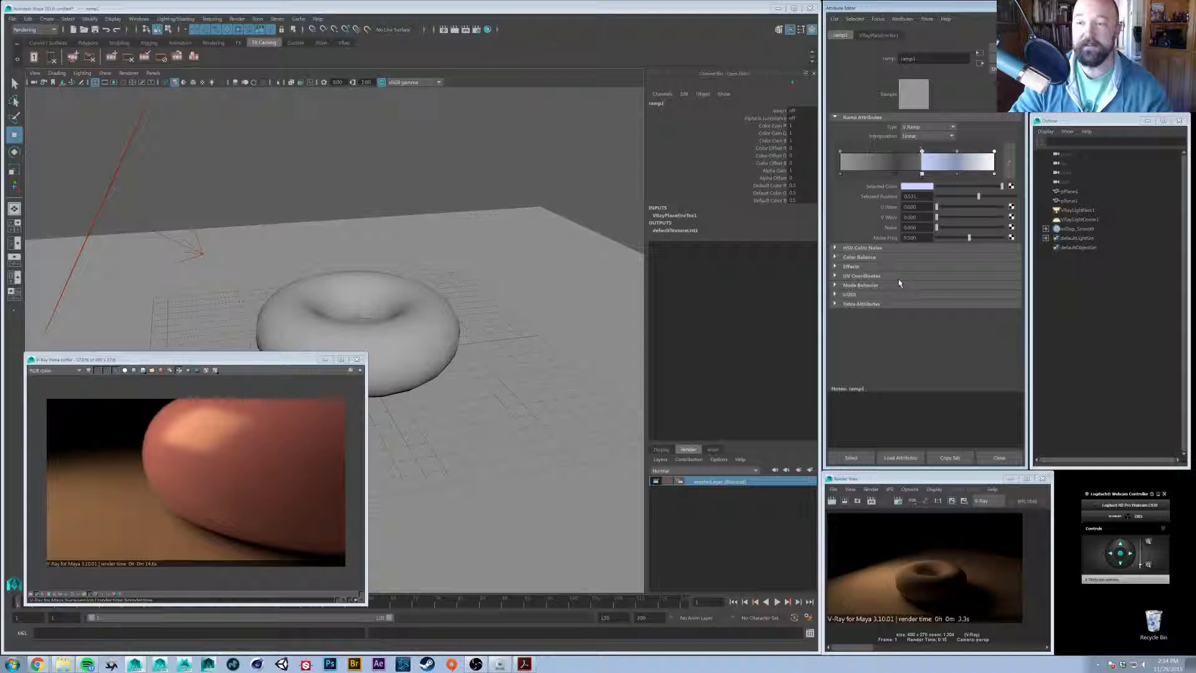
pyautogui.click(994, 152)
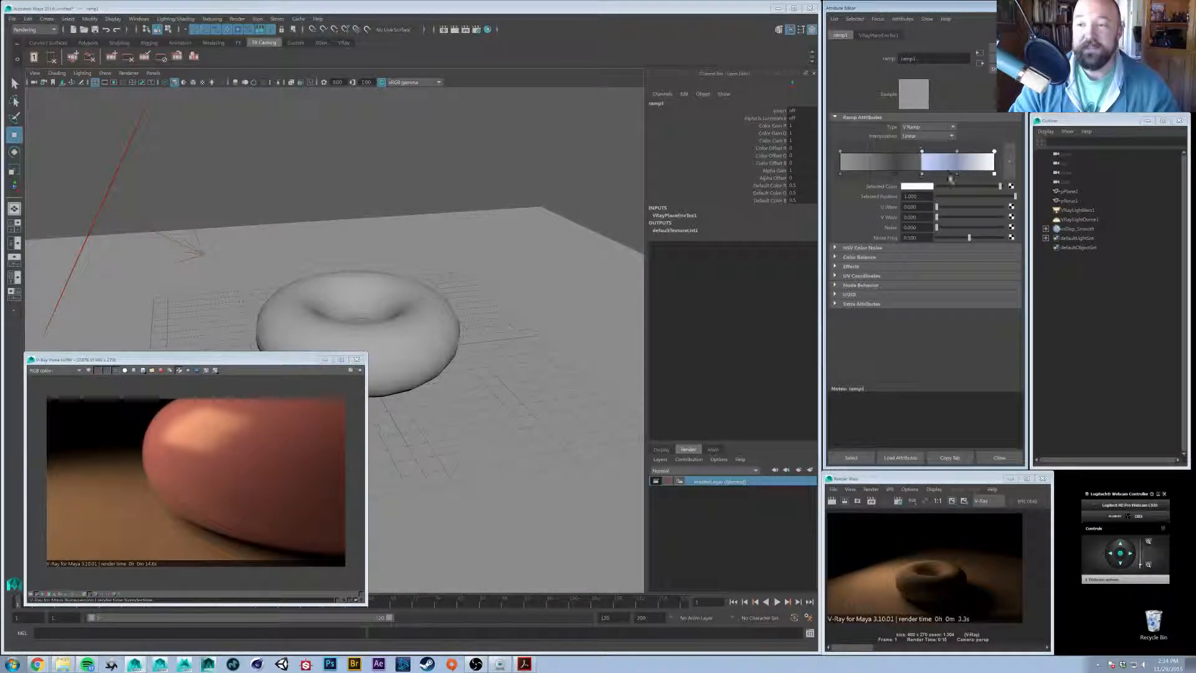
pyautogui.click(928, 186)
pyautogui.moveTo(925, 228); pyautogui.dragTo(936, 227)
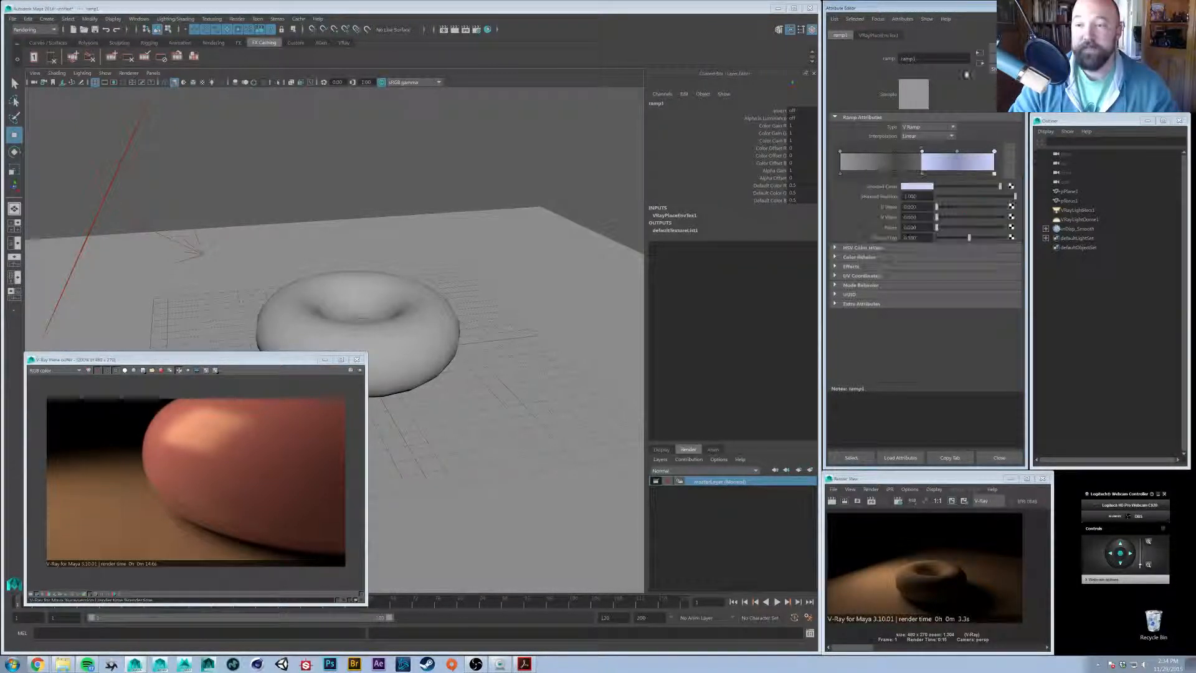
pyautogui.click(921, 153)
pyautogui.moveTo(922, 155); pyautogui.dragTo(922, 155)
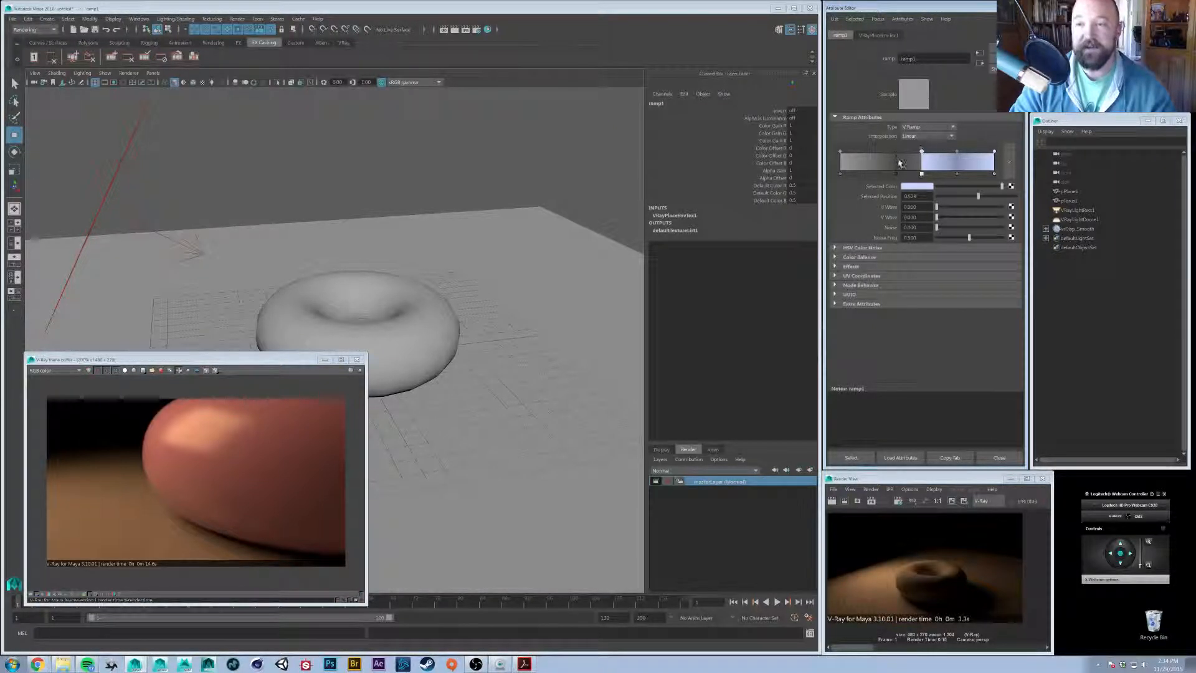
pyautogui.click(839, 152)
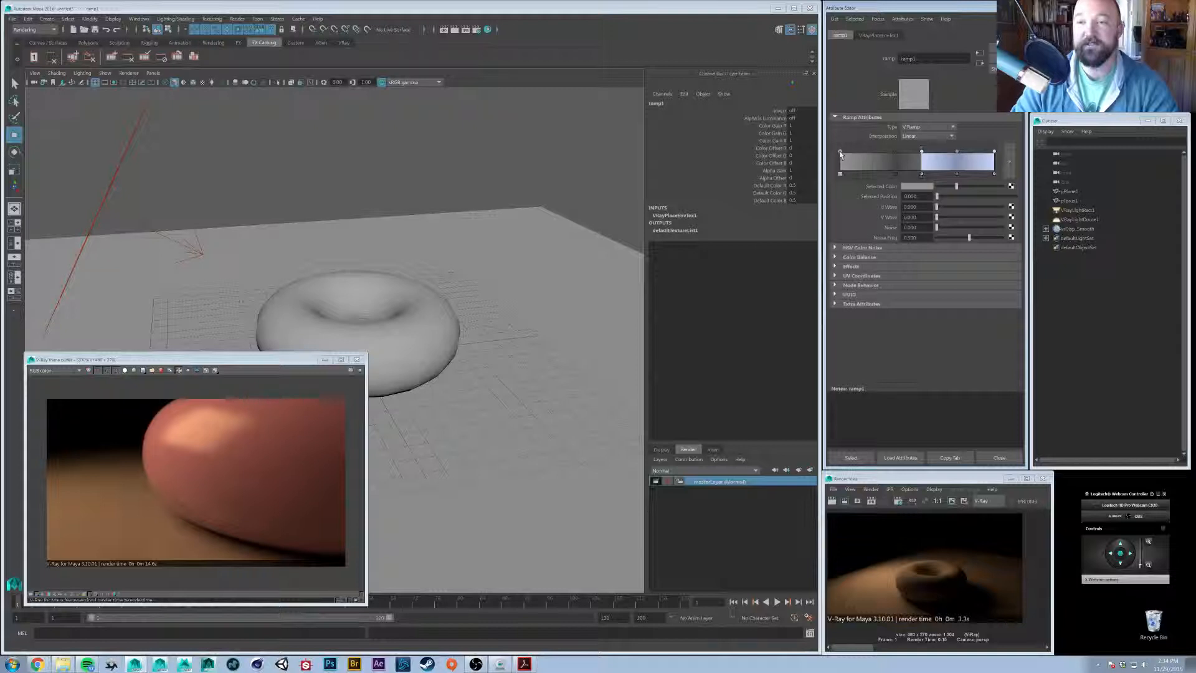
pyautogui.click(841, 154)
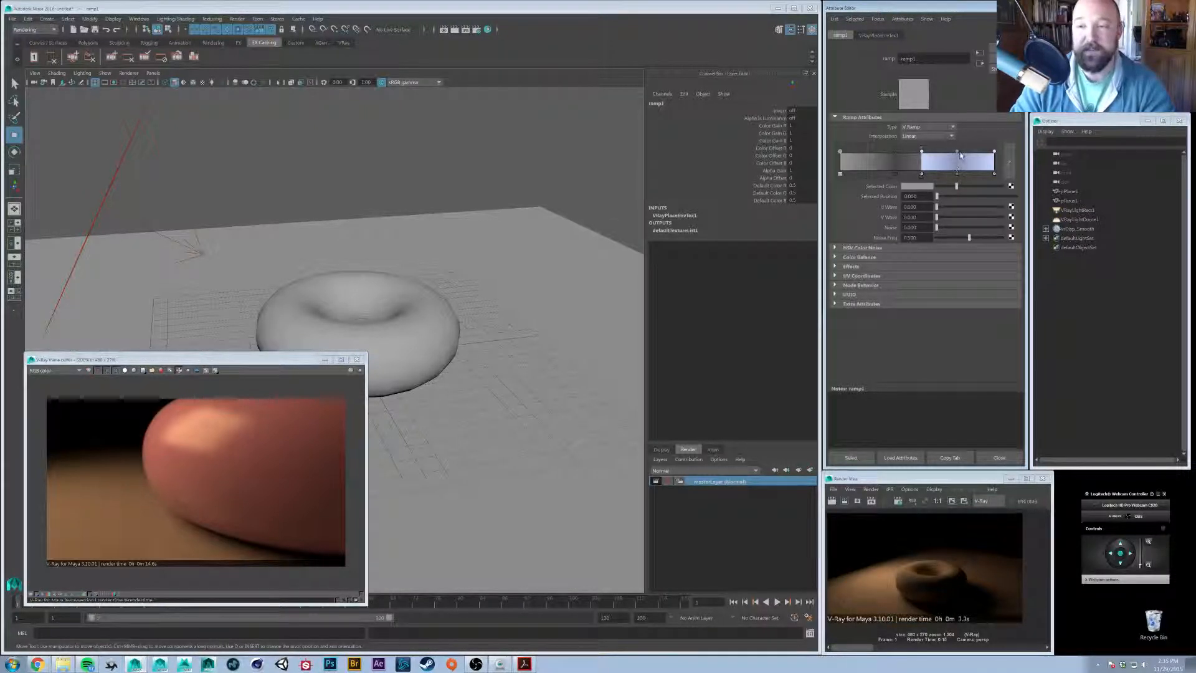
# Increase the saturation of the ramp's mid-sky stop and make the end stop a stronger blue
pyautogui.click(924, 186)
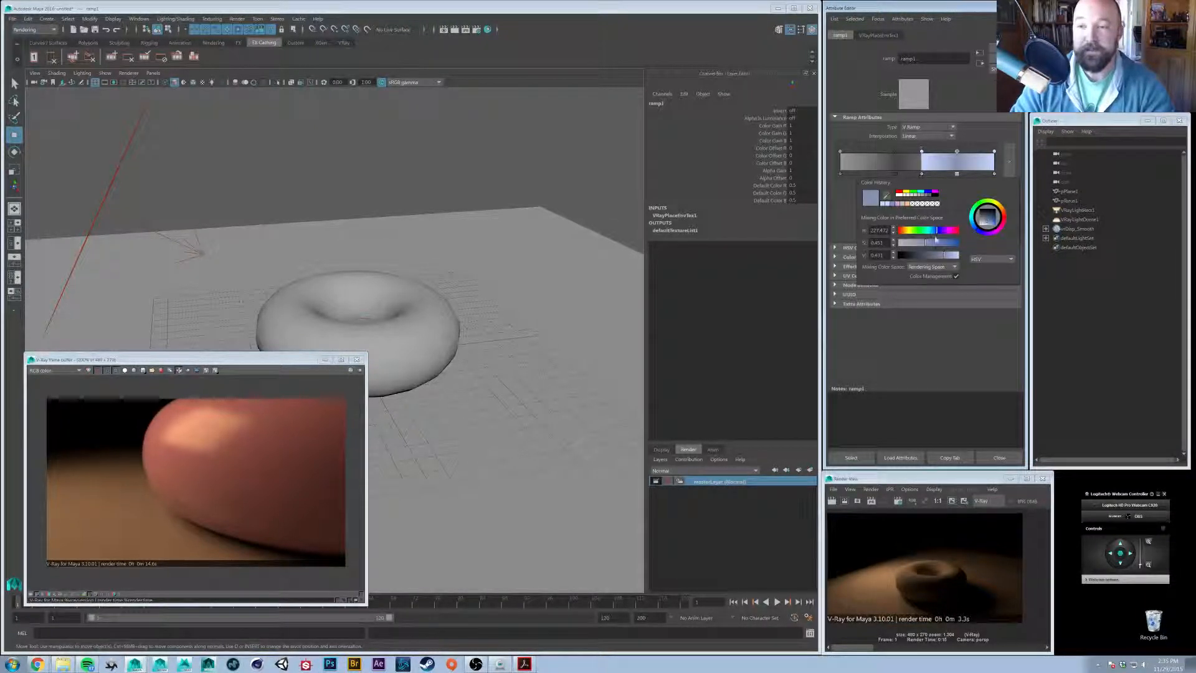
pyautogui.click(936, 242)
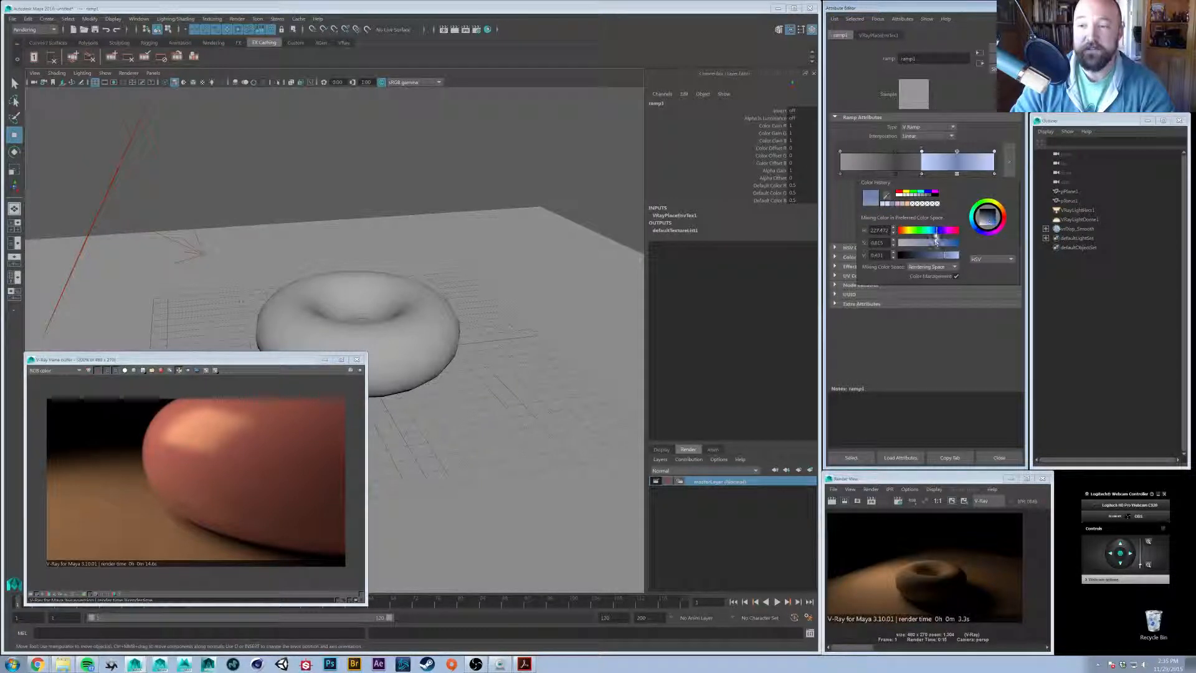
pyautogui.click(994, 151)
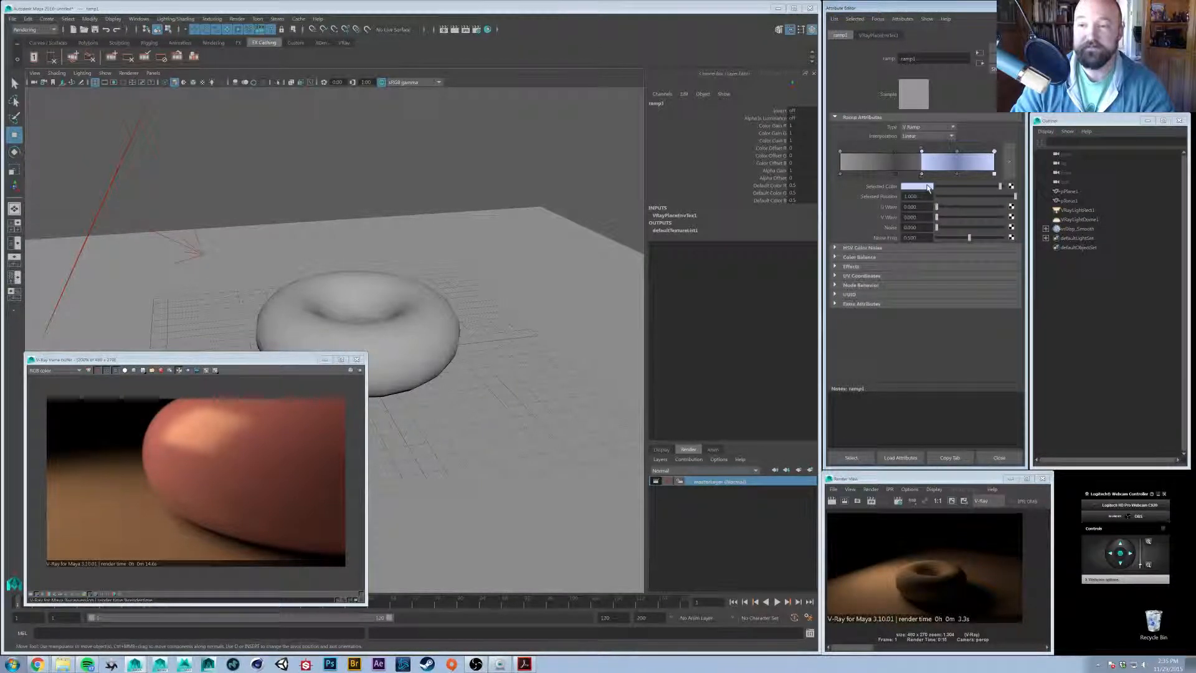
pyautogui.click(927, 186)
pyautogui.moveTo(954, 253); pyautogui.dragTo(957, 255)
pyautogui.click(950, 241)
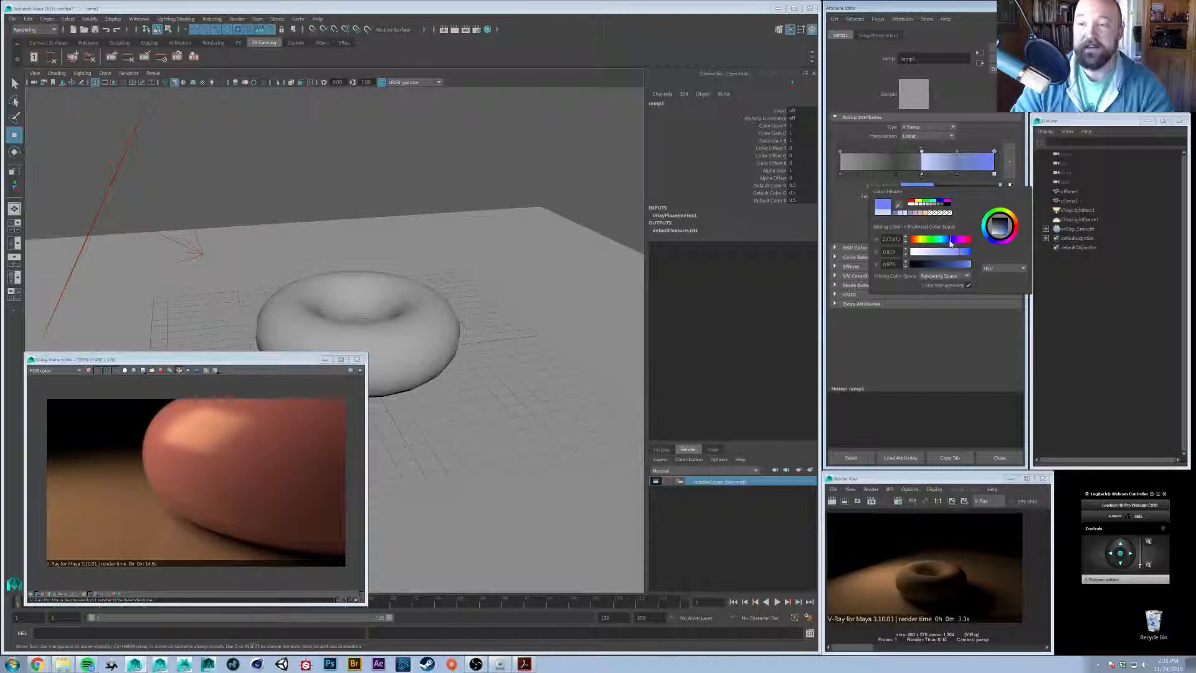
# Shift the mid-sky stop closer to the end of the ramp and deepen the end stop to a darker, saturated blue
pyautogui.click(966, 161)
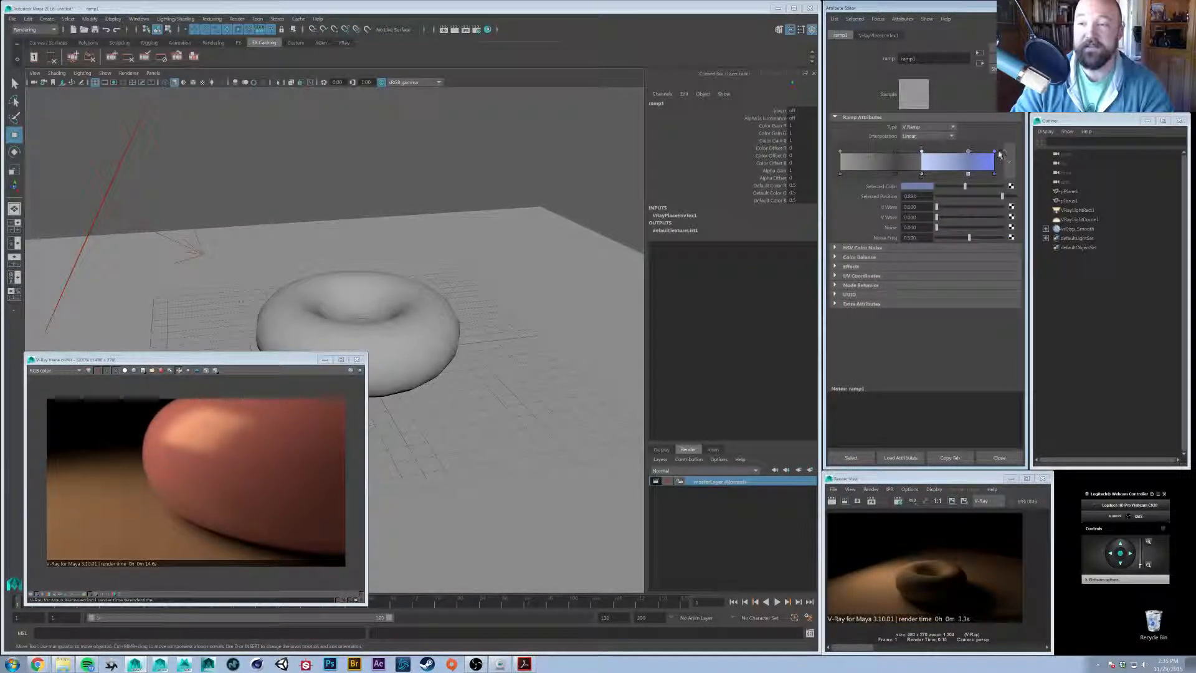
pyautogui.click(930, 185)
pyautogui.click(994, 152)
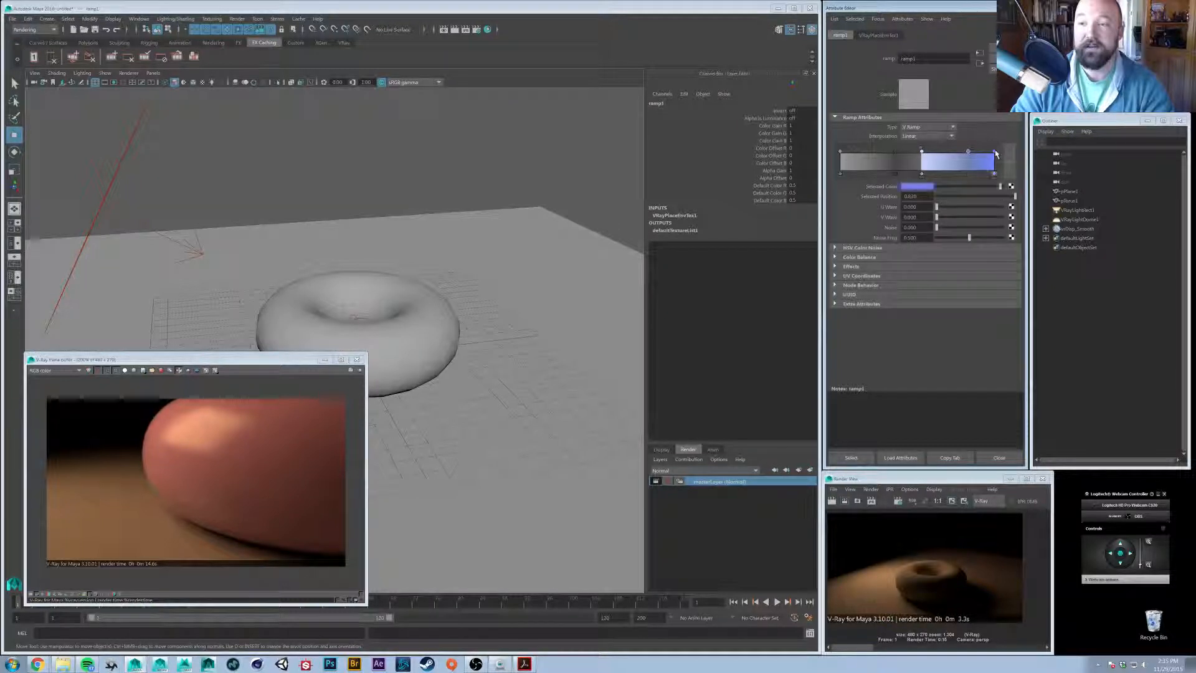
pyautogui.click(928, 187)
pyautogui.moveTo(948, 255); pyautogui.dragTo(944, 244)
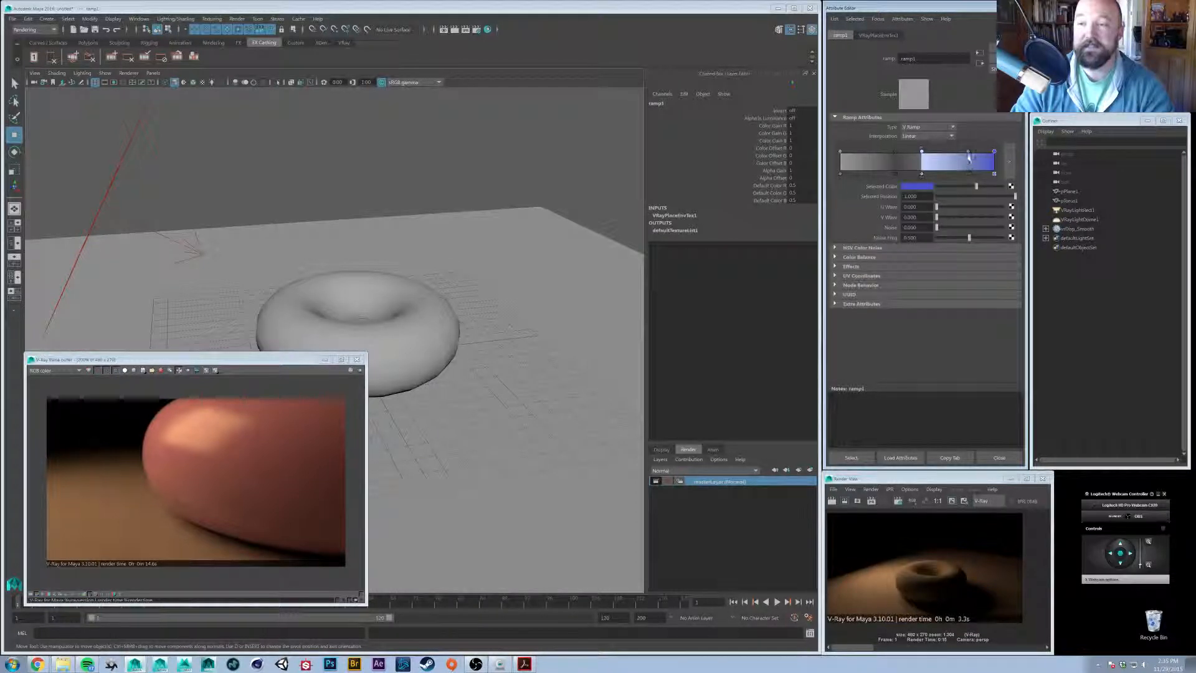
# Move the ramp's mid-sky blue stop back toward the horizon, to about 0.77
pyautogui.click(969, 158)
pyautogui.click(966, 176)
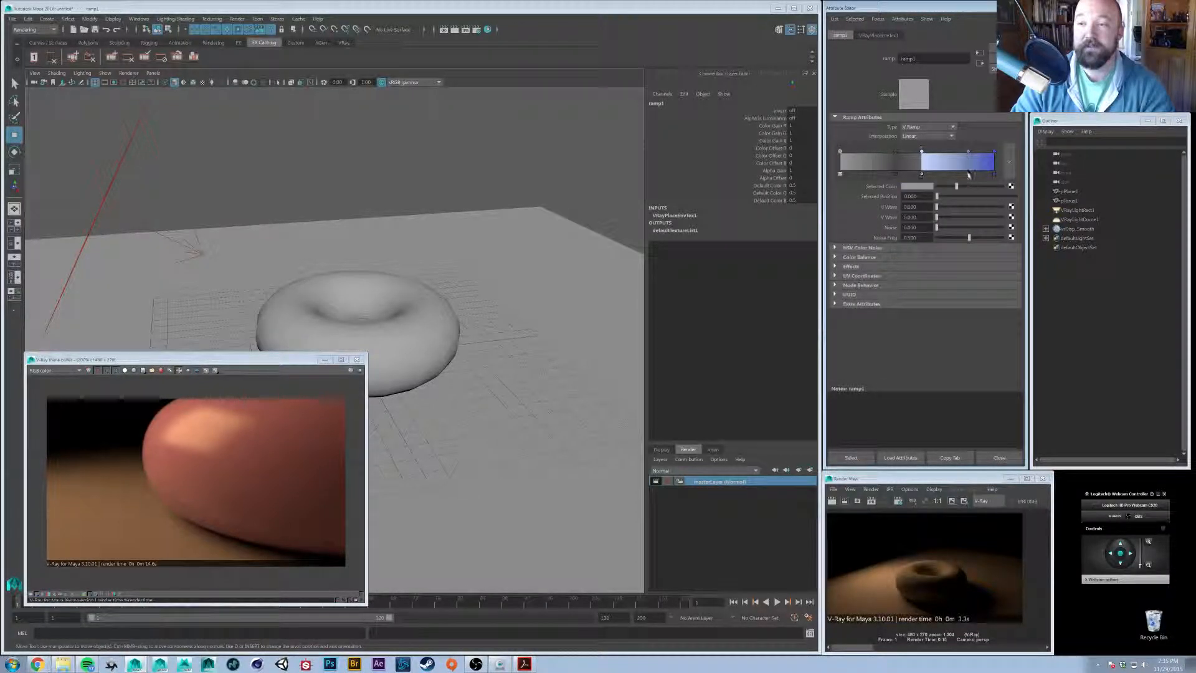
pyautogui.click(960, 156)
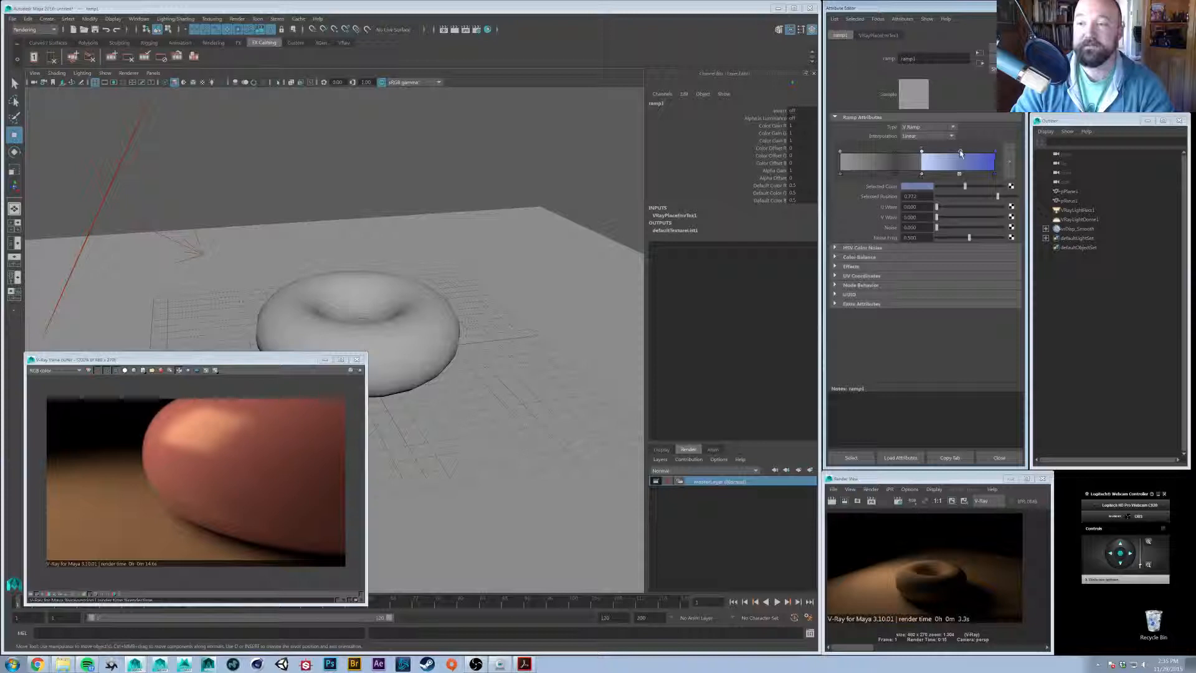
# Select the dark grey stop at the horizon and set the ramp's interpolation to Smooth
pyautogui.click(921, 151)
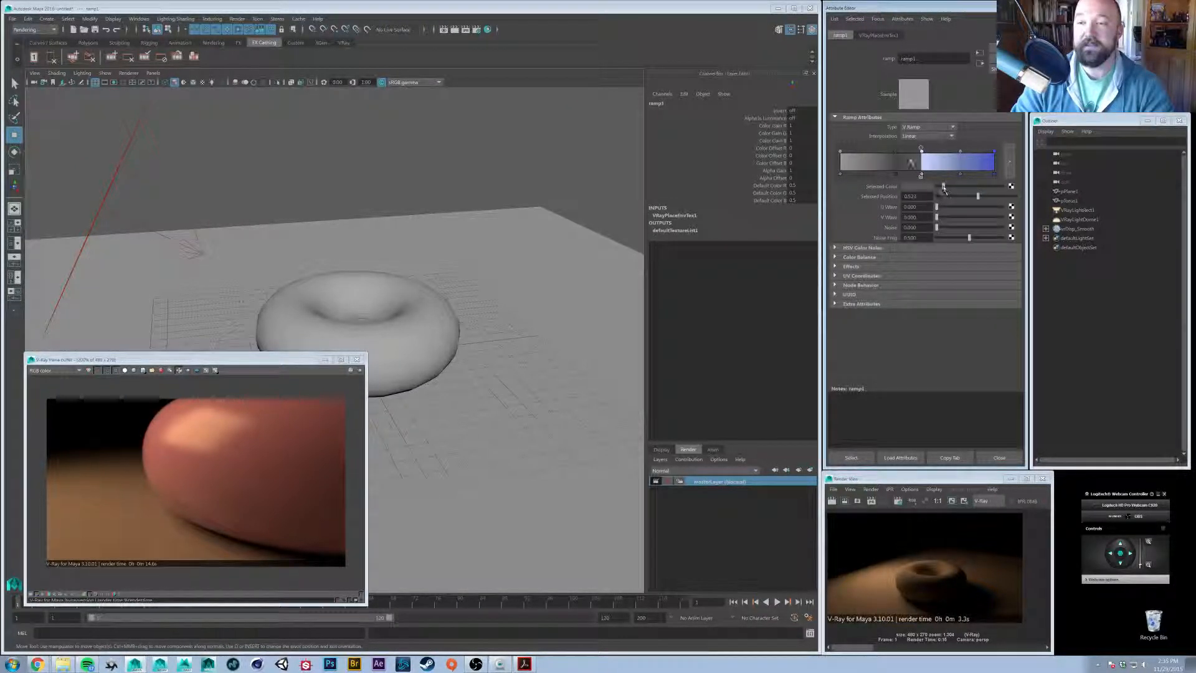
pyautogui.click(908, 136)
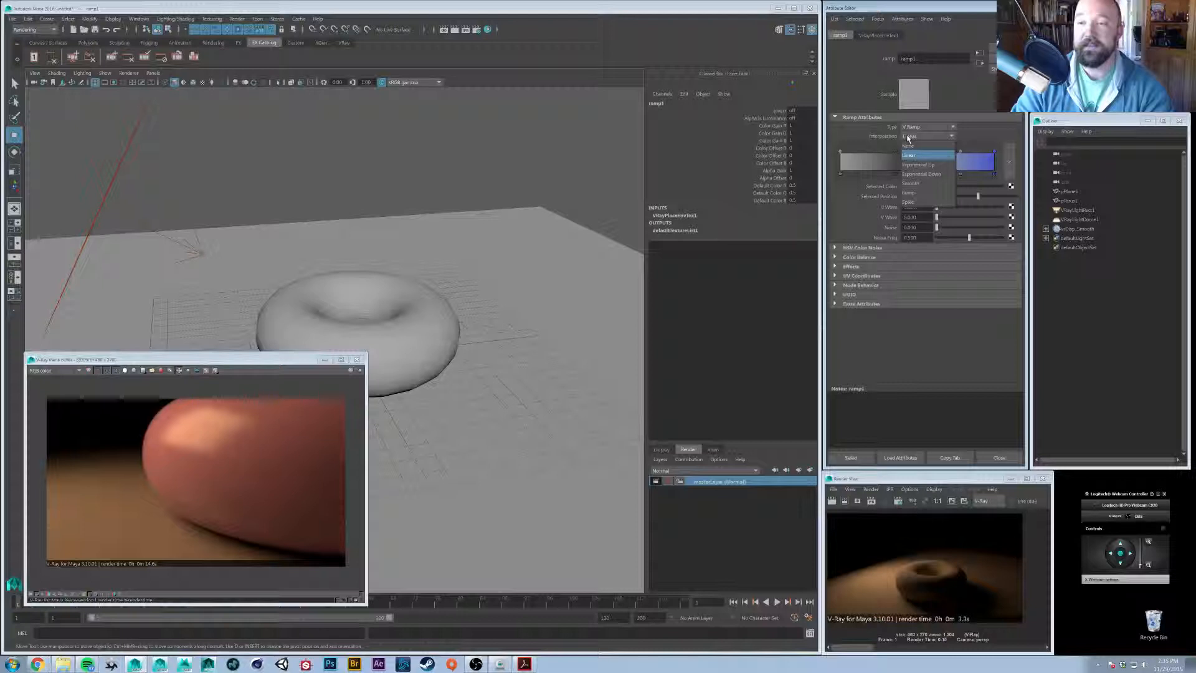
pyautogui.click(917, 185)
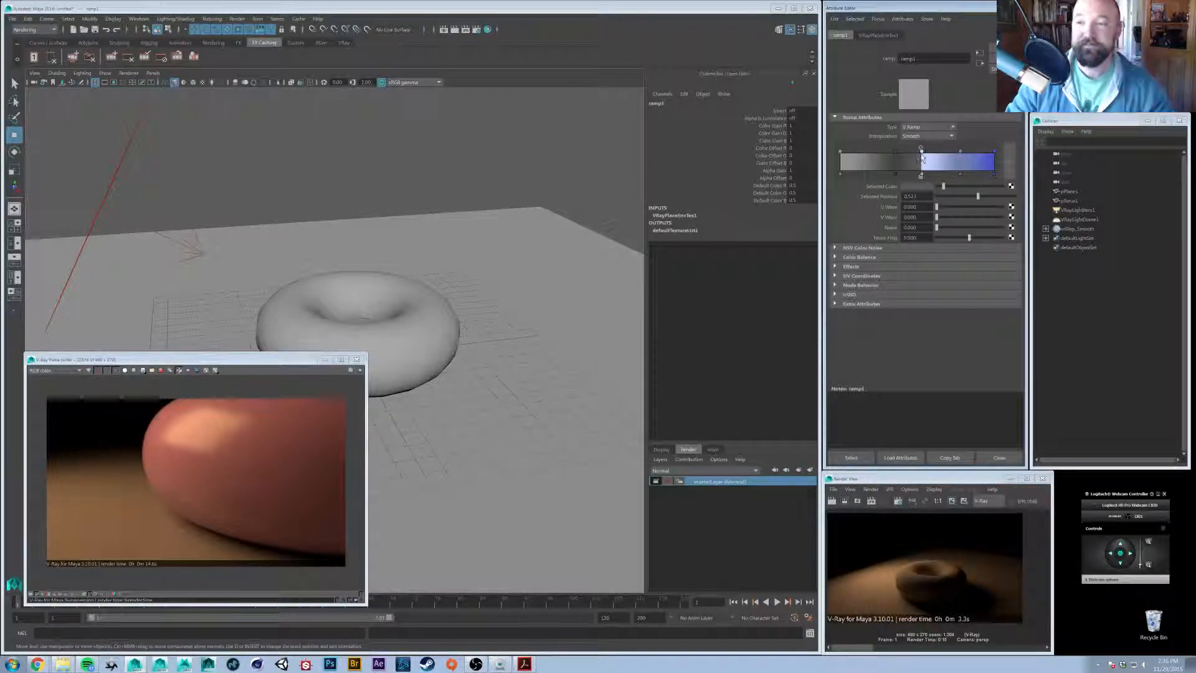
# Select the ramp's dark grey stop at the horizon and shift its hue from blue toward a warm brown
pyautogui.click(922, 152)
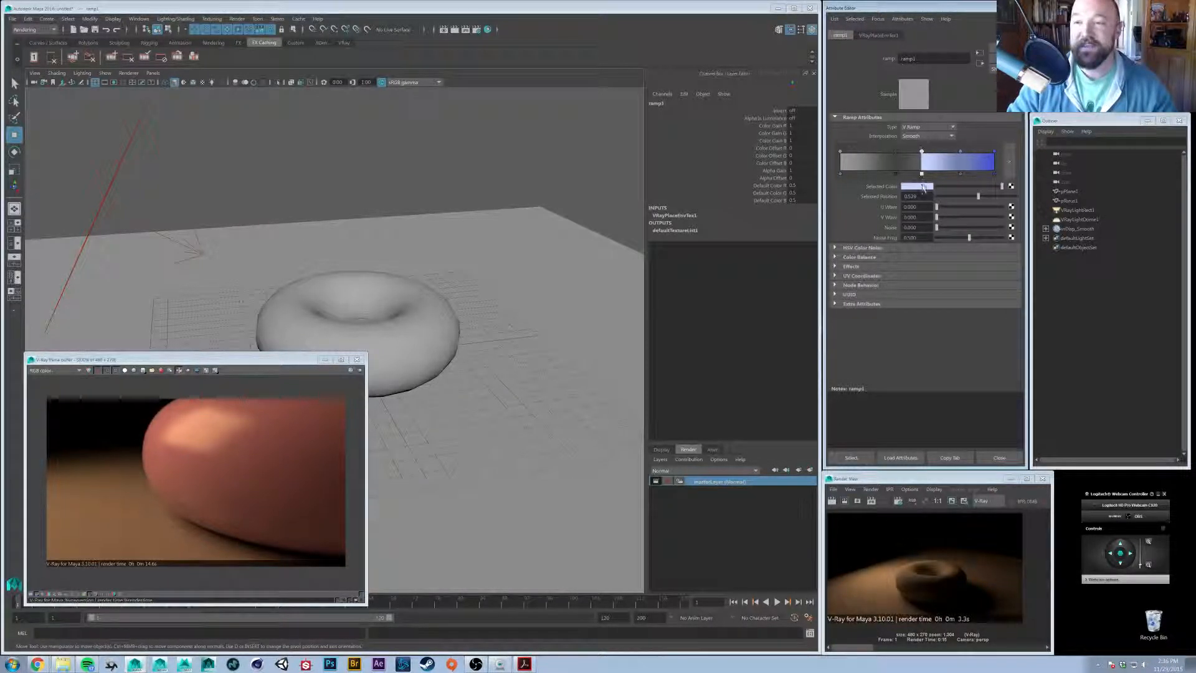
pyautogui.moveTo(922, 152); pyautogui.dragTo(923, 163)
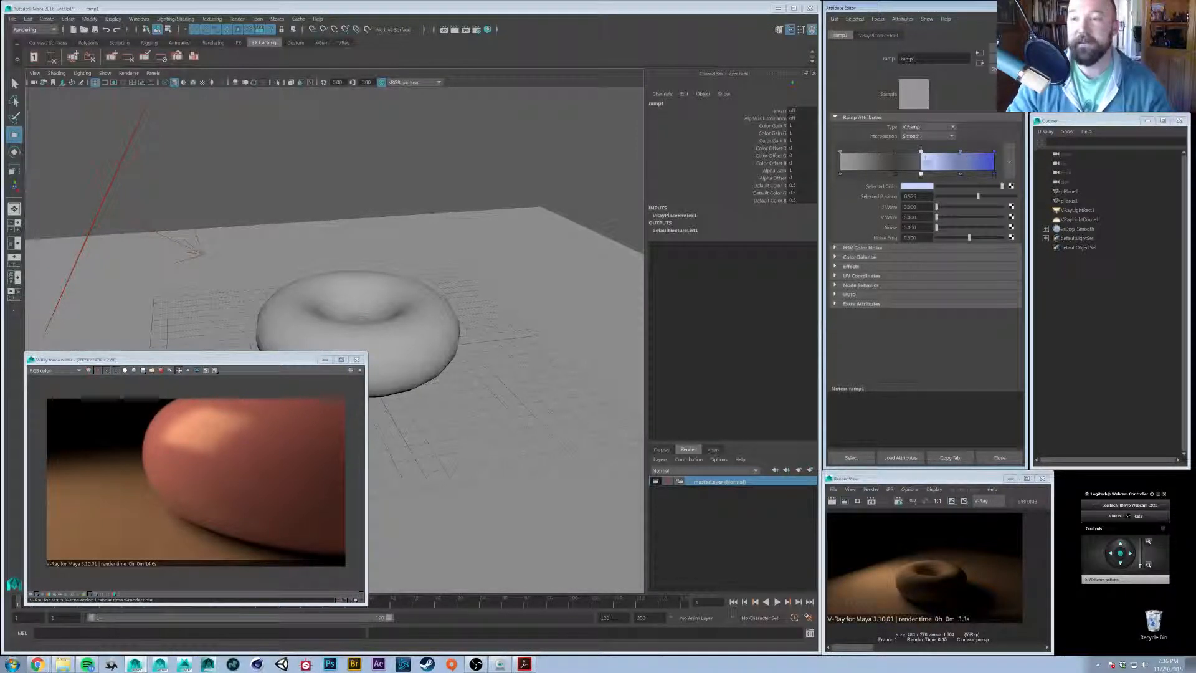
pyautogui.click(920, 151)
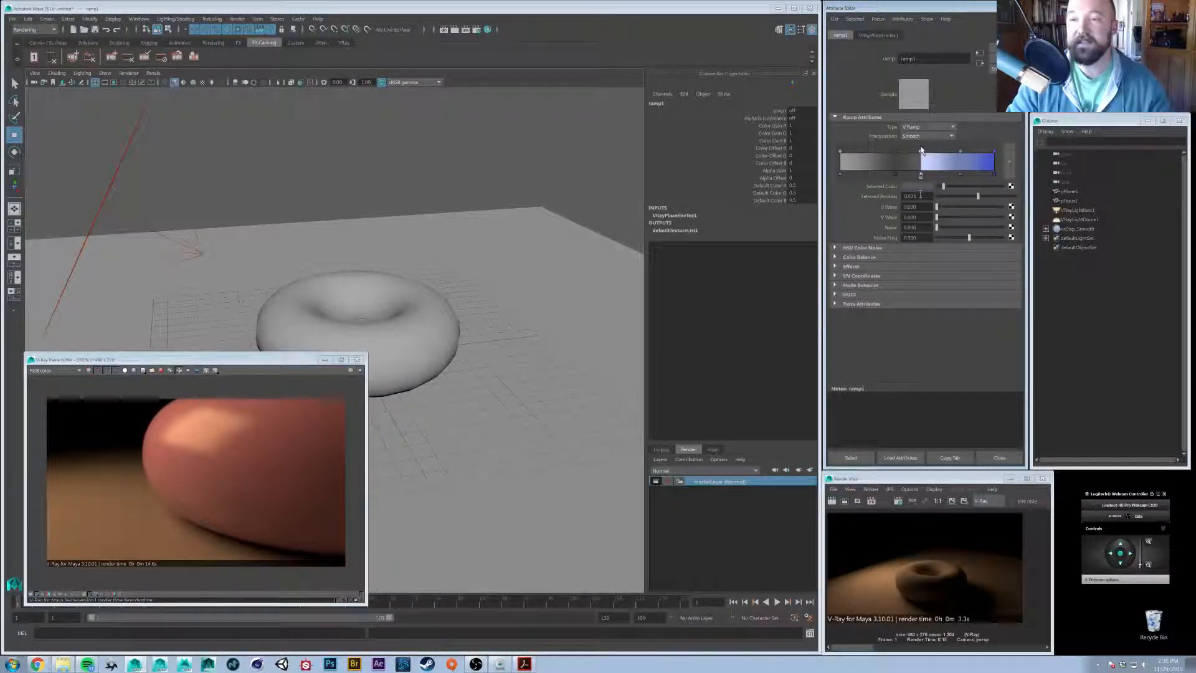
pyautogui.click(917, 187)
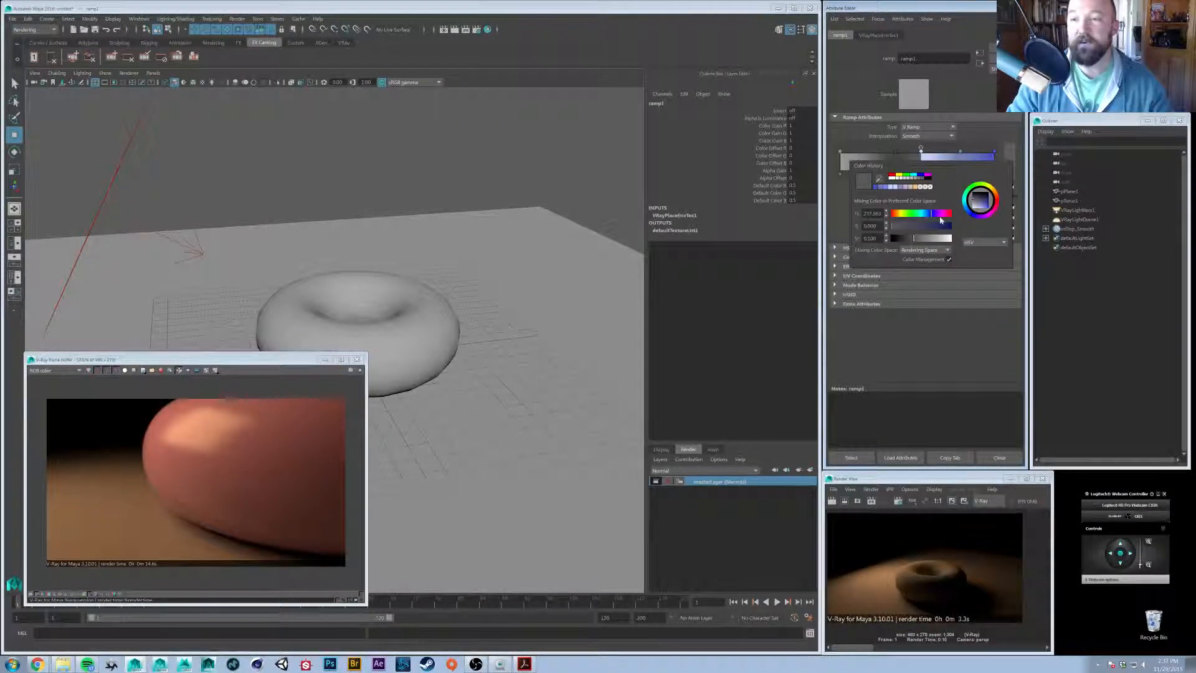
pyautogui.moveTo(931, 217); pyautogui.dragTo(899, 219)
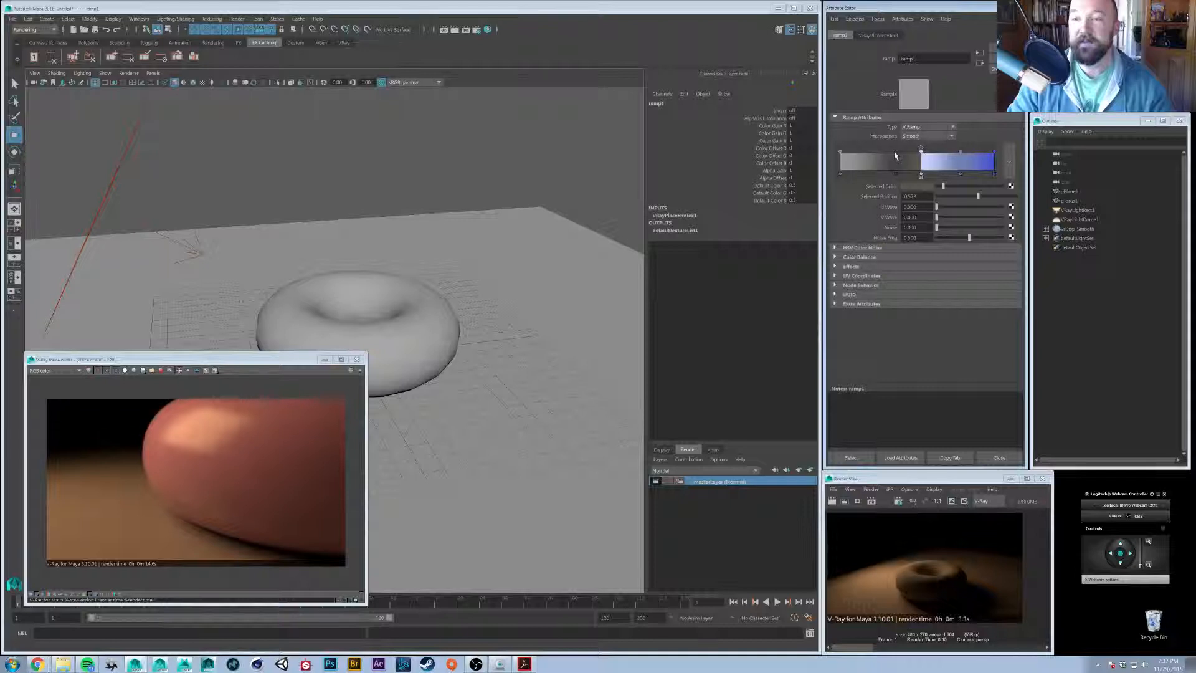
# Tint the ramp's dark ground stop between the start and the horizon brown, with a saturation of about 0.3
pyautogui.click(895, 156)
pyautogui.click(918, 187)
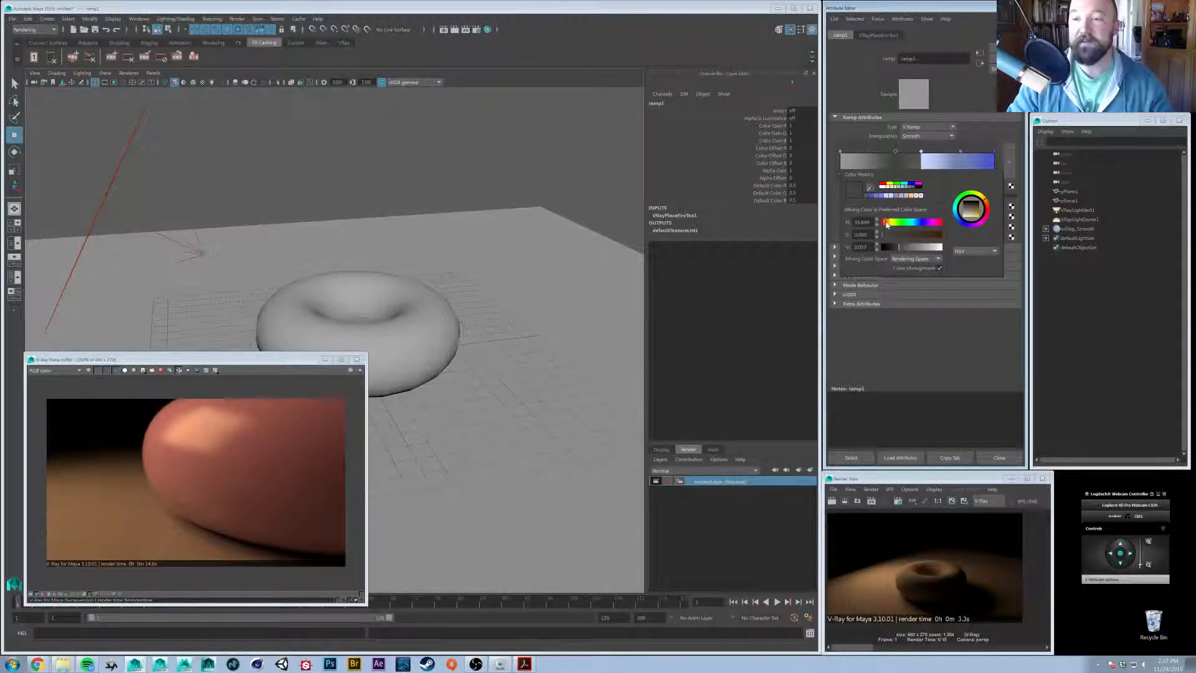
pyautogui.click(901, 235)
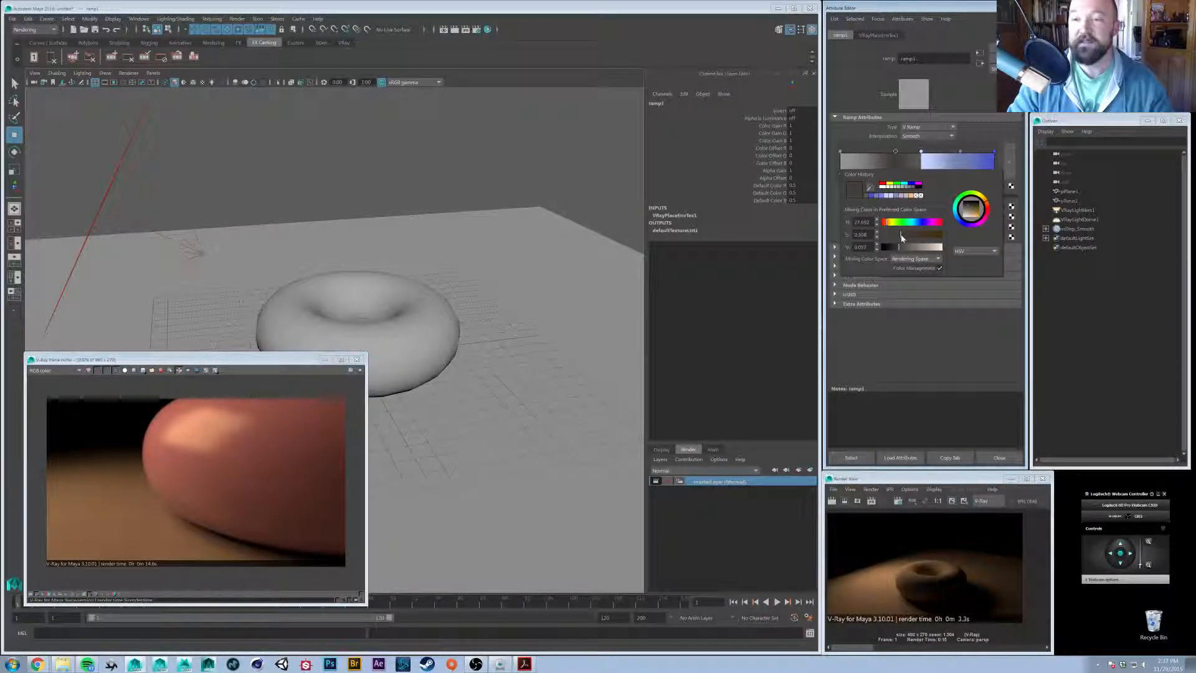
pyautogui.click(902, 248)
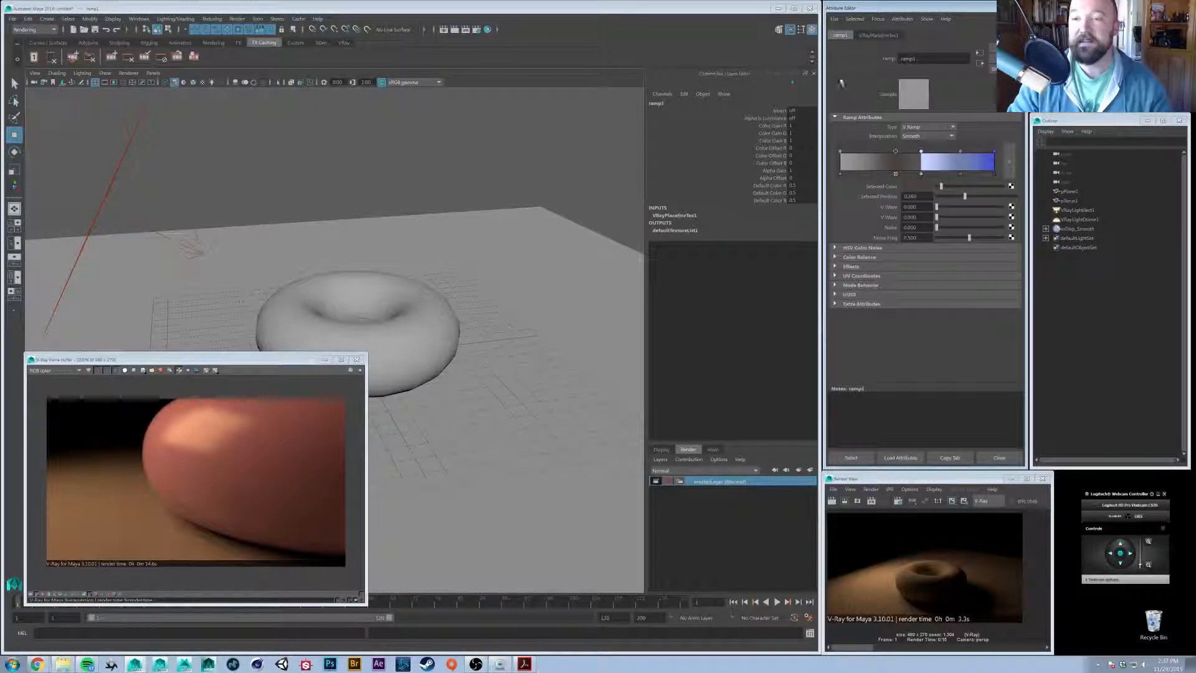
# Give the ramp's light grey start stop a warm brownish tint with an orange hue
pyautogui.click(840, 152)
pyautogui.click(919, 187)
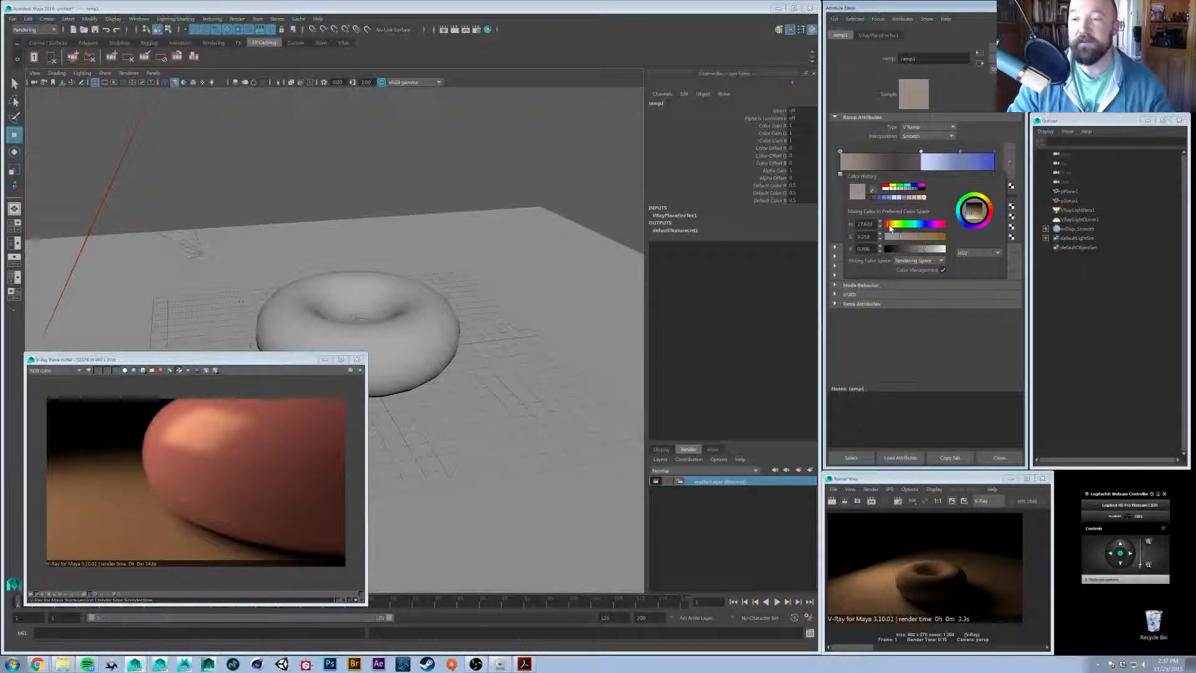
pyautogui.moveTo(889, 225); pyautogui.dragTo(891, 226)
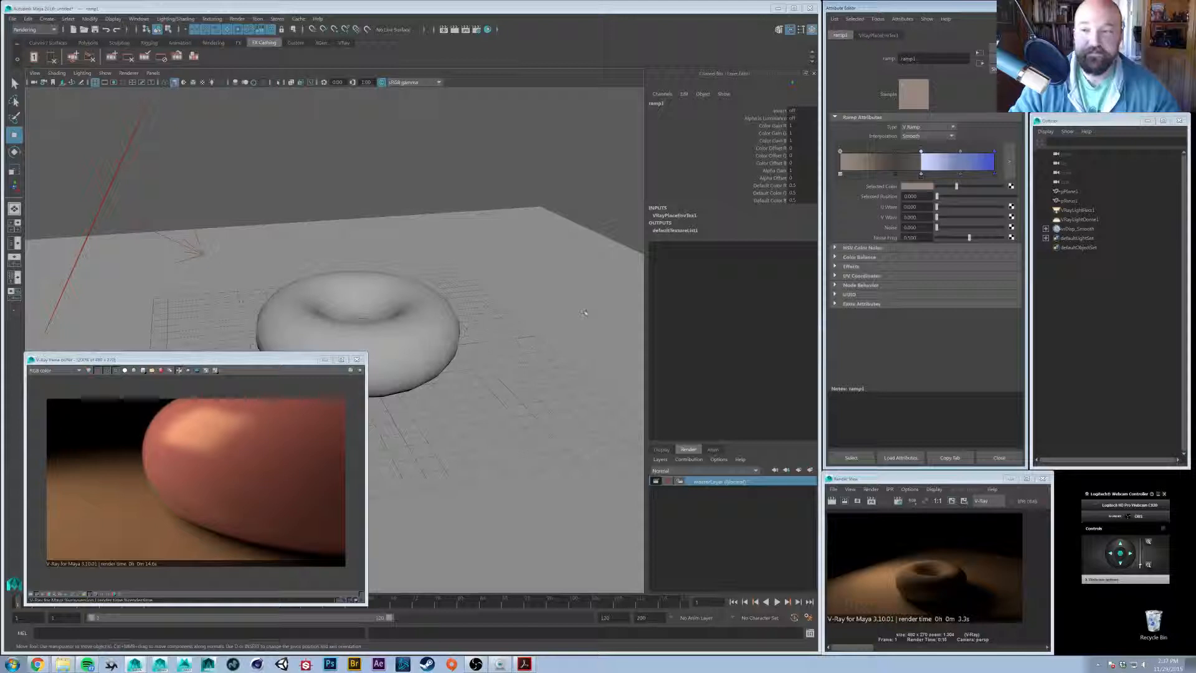
# Render a closer view of the torus with the dome light and show the lighting pass in an enlarged frame buffer
pyautogui.click(1080, 219)
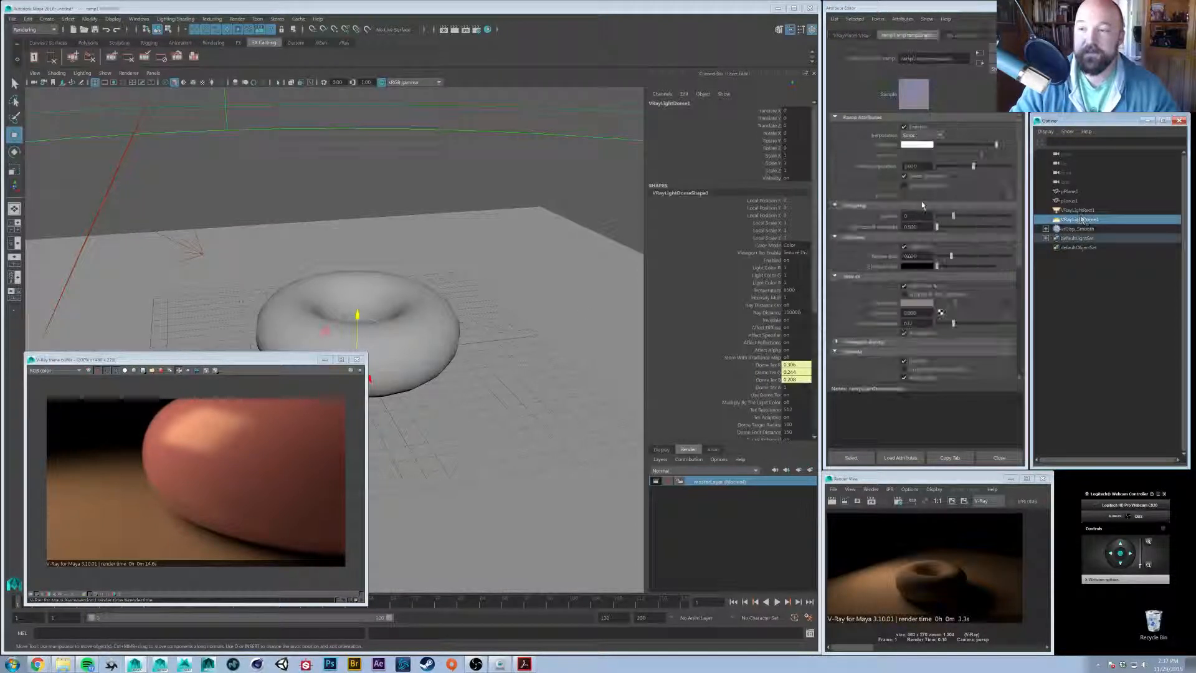
pyautogui.click(921, 166)
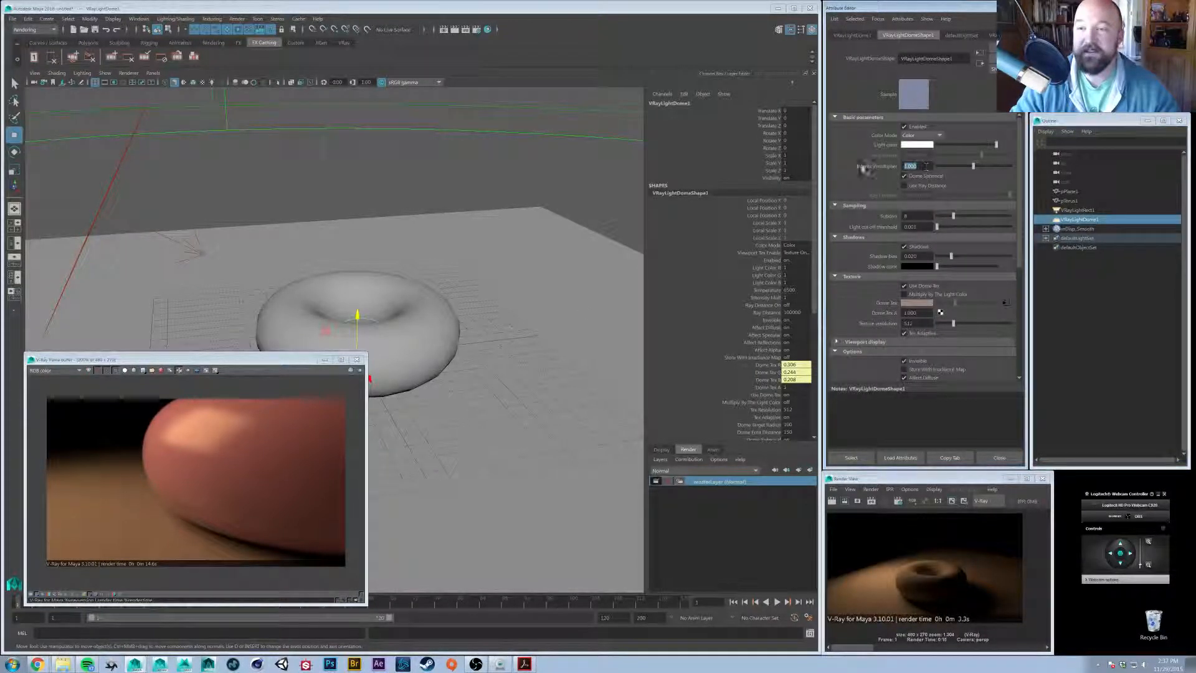
pyautogui.scroll(-5, 882, 285)
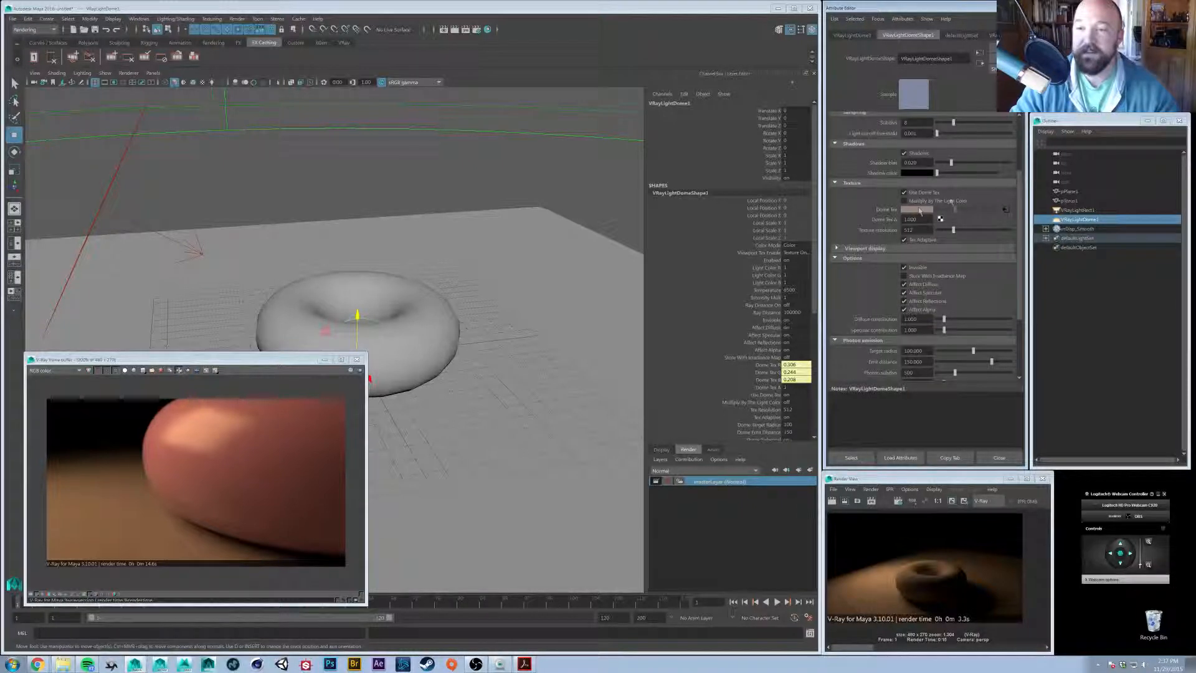
pyautogui.keyDown('alt'); pyautogui.moveTo(498, 327); pyautogui.dragTo(439, 311); pyautogui.keyUp('alt')
pyautogui.keyDown('alt'); pyautogui.moveTo(439, 311); pyautogui.dragTo(486, 295, button='right'); pyautogui.keyUp('alt')
pyautogui.keyDown('alt'); pyautogui.moveTo(486, 296); pyautogui.dragTo(449, 392); pyautogui.keyUp('alt')
pyautogui.keyDown('alt'); pyautogui.moveTo(448, 393); pyautogui.dragTo(374, 368, button='middle'); pyautogui.keyUp('alt')
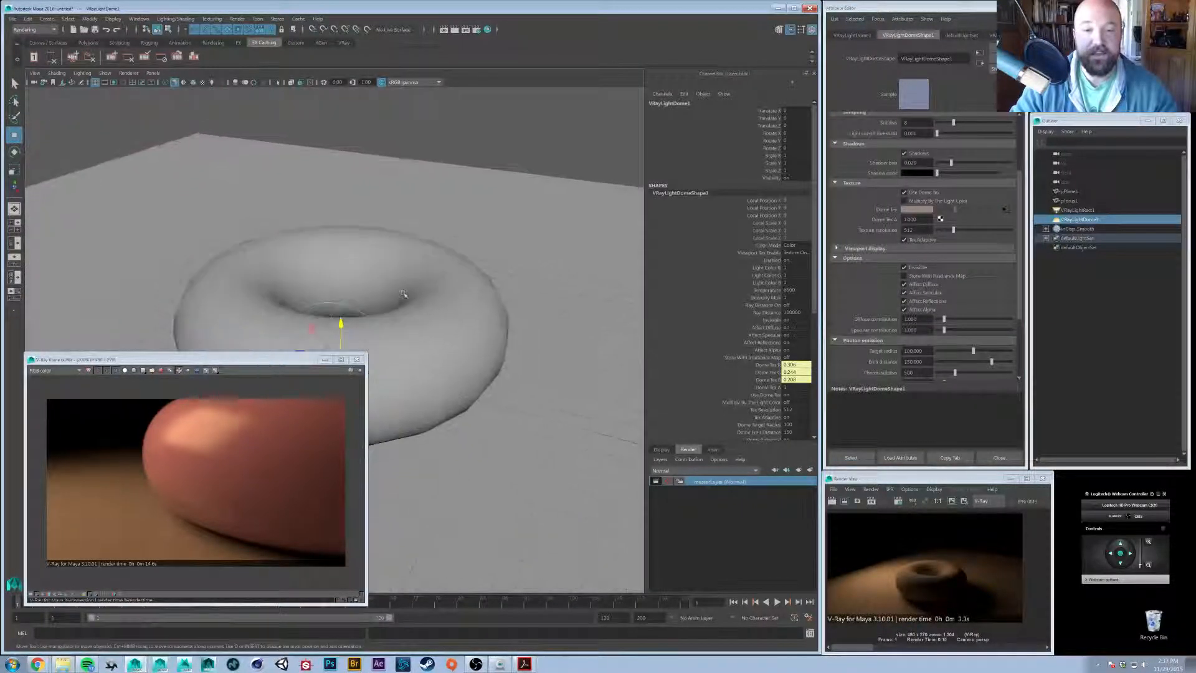
pyautogui.keyDown('alt'); pyautogui.moveTo(373, 369); pyautogui.dragTo(369, 401); pyautogui.keyUp('alt')
pyautogui.moveTo(369, 401)
pyautogui.keyDown('alt'); pyautogui.mouseDown(button='right')
pyautogui.moveTo(356, 394)
pyautogui.moveTo(370, 387)
pyautogui.mouseUp(button='right'); pyautogui.keyUp('alt')
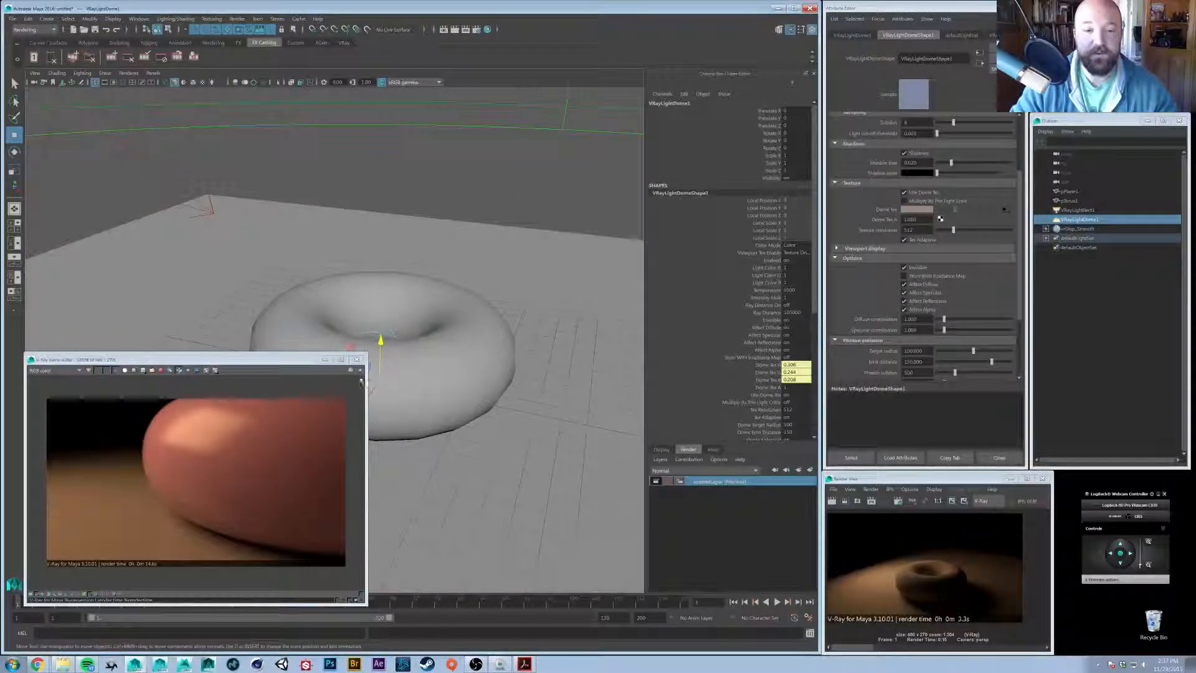
pyautogui.click(359, 370)
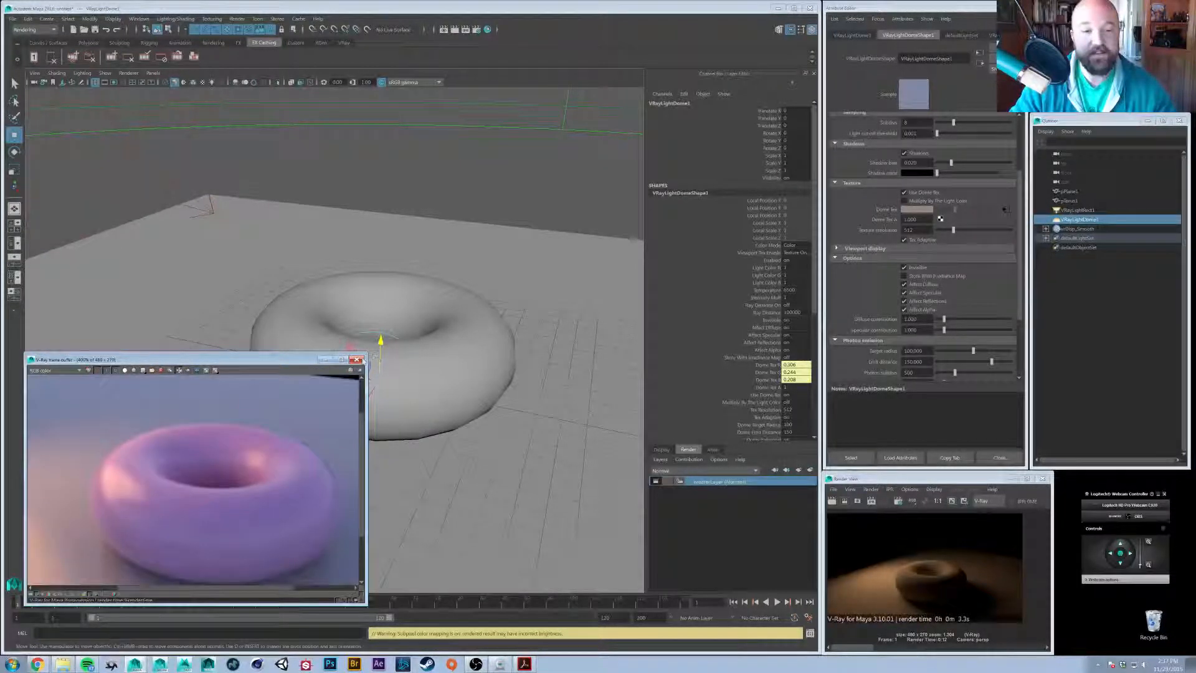
pyautogui.moveTo(368, 355); pyautogui.dragTo(520, 208)
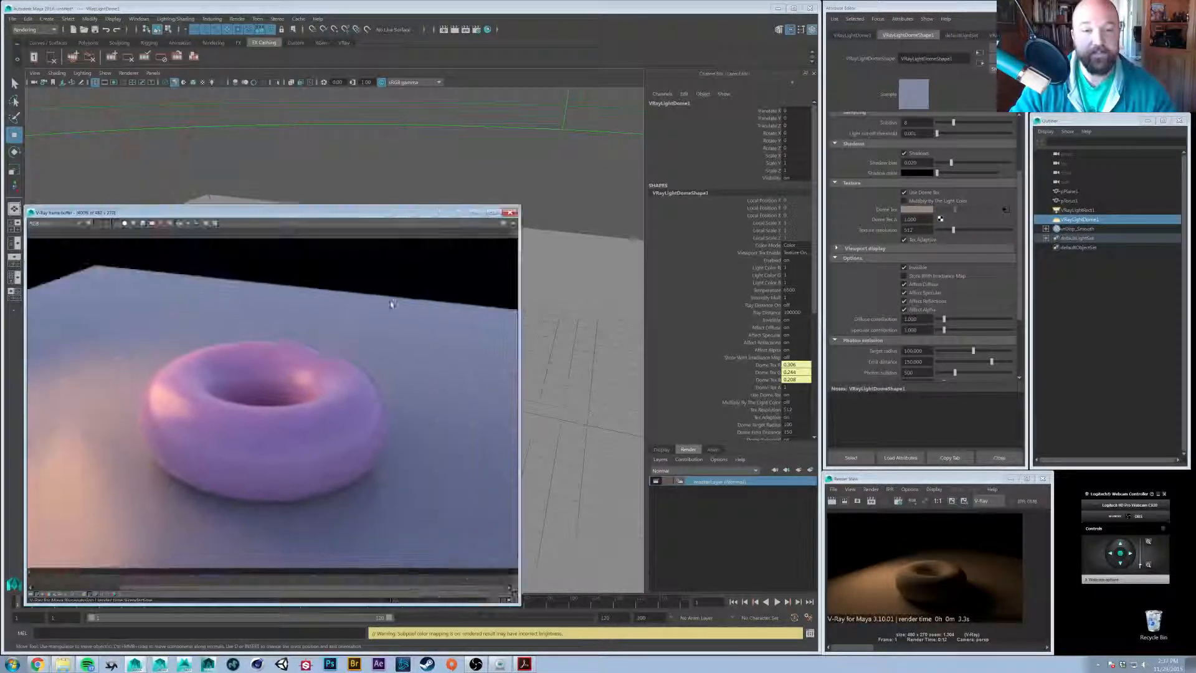
pyautogui.scroll(-4, 50, 225)
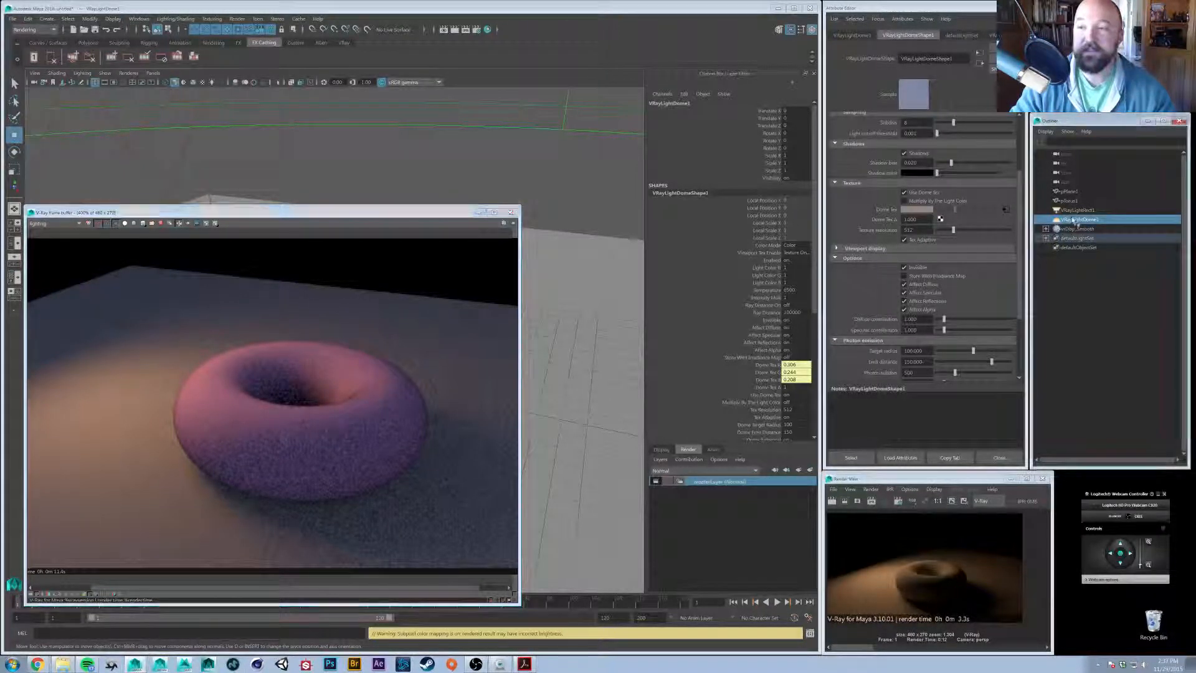
# Compare the sampling subdivisions of the dome light and the rectangular light
pyautogui.click(1074, 211)
pyautogui.click(1072, 221)
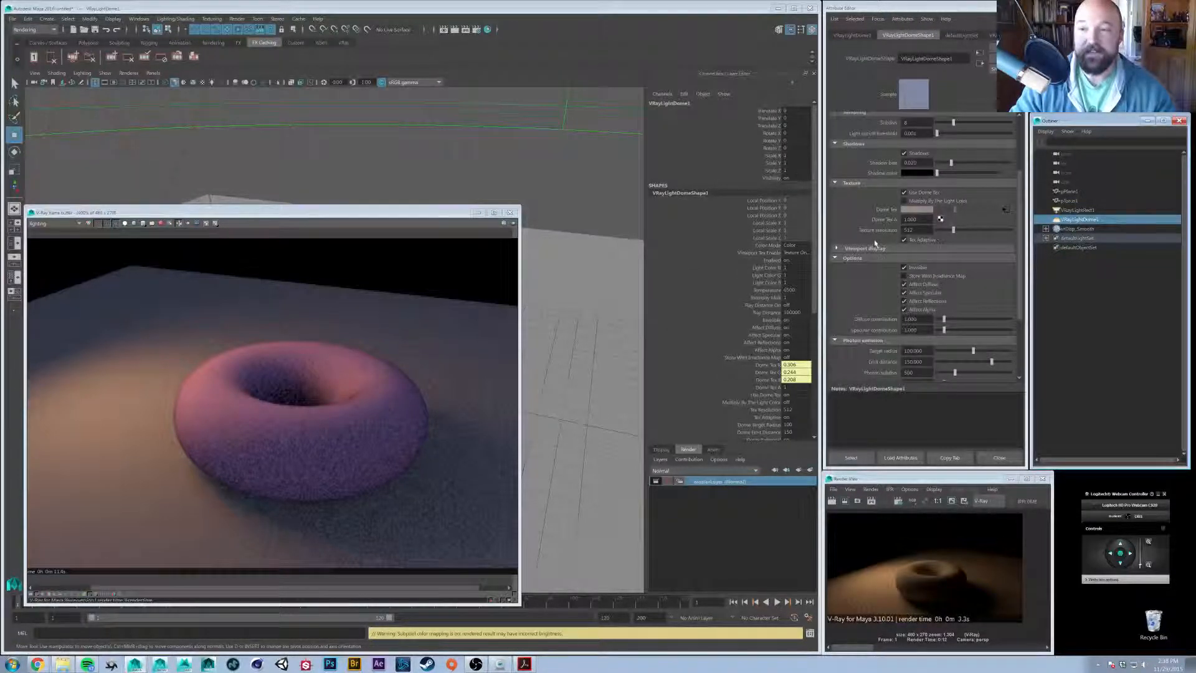
pyautogui.scroll(3, 874, 243)
pyautogui.click(915, 217)
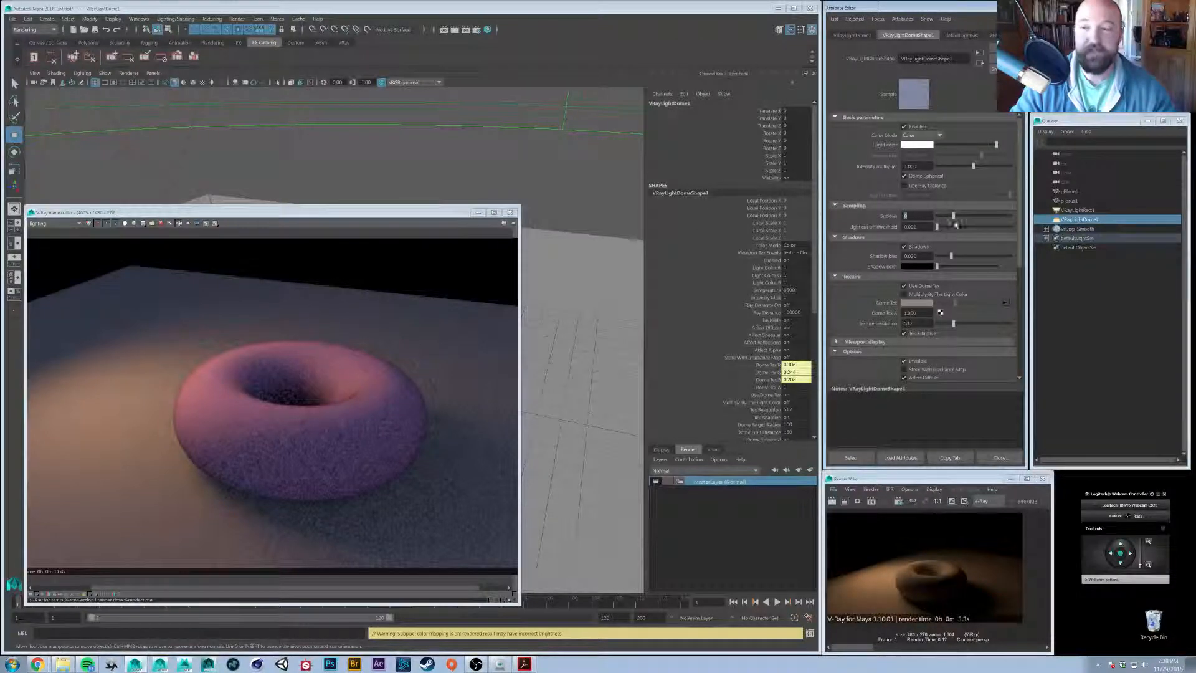
pyautogui.click(1090, 211)
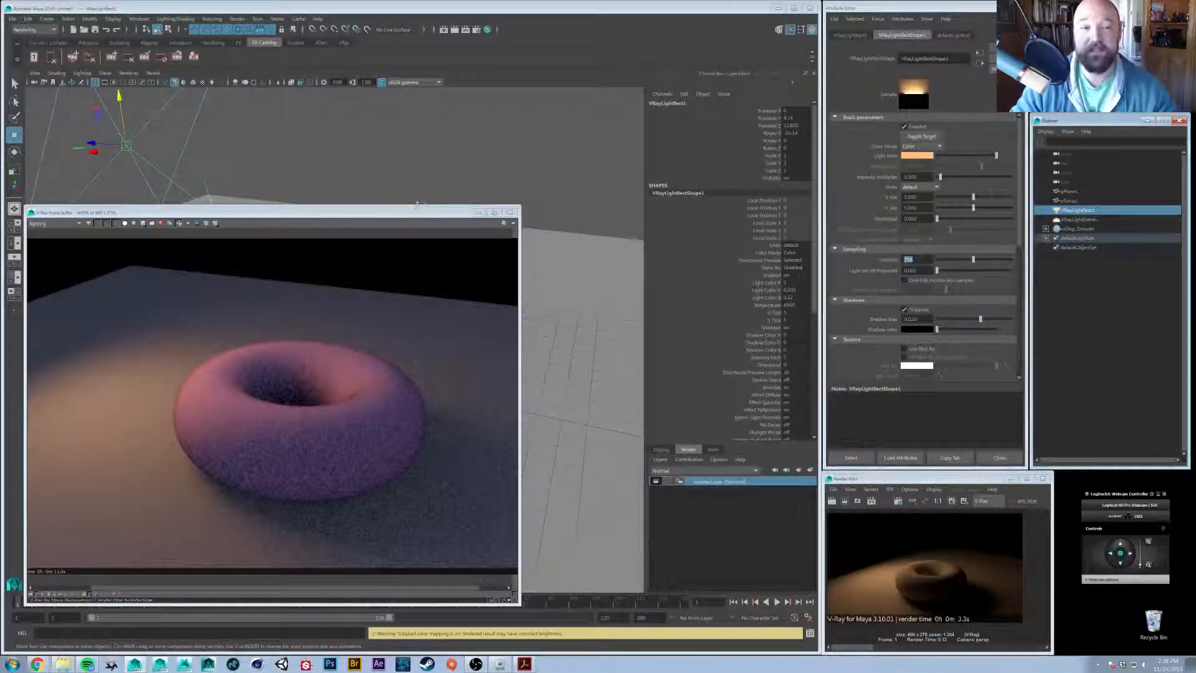
# Examine the grain in the lighting pass and the rectangular light's placement relative to the torus
pyautogui.moveTo(420, 205); pyautogui.dragTo(411, 291)
pyautogui.moveTo(366, 449); pyautogui.dragTo(330, 405, button='middle')
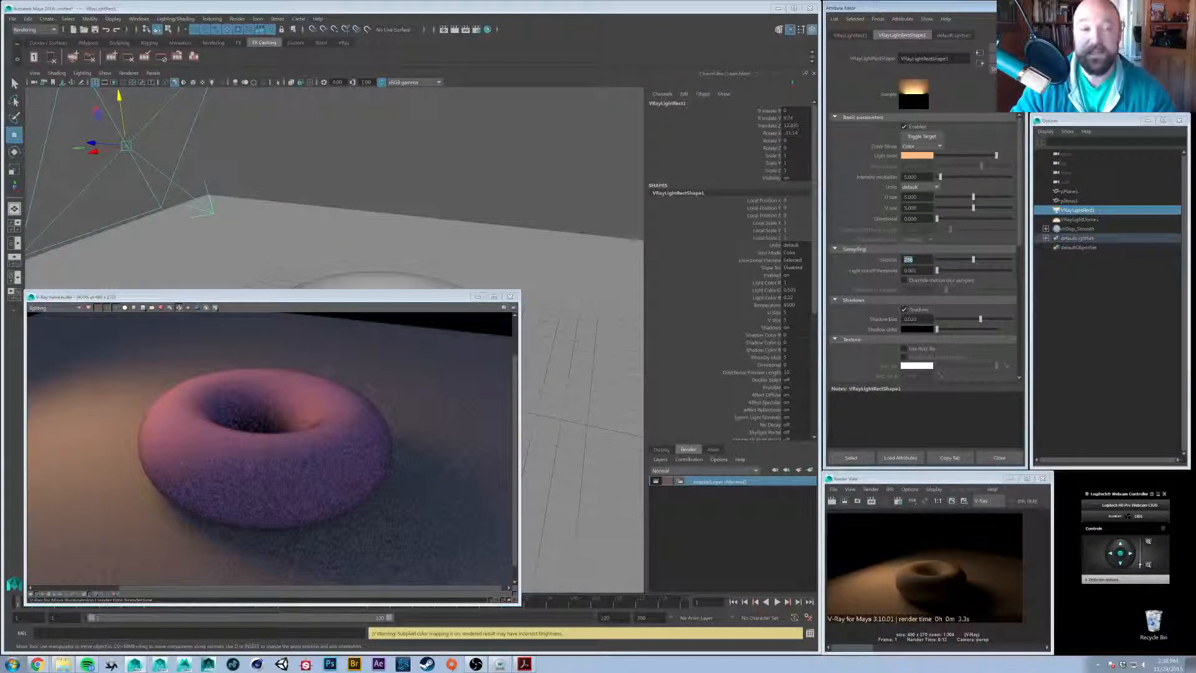
pyautogui.keyDown('alt'); pyautogui.moveTo(553, 393); pyautogui.dragTo(504, 381, button='right'); pyautogui.keyUp('alt')
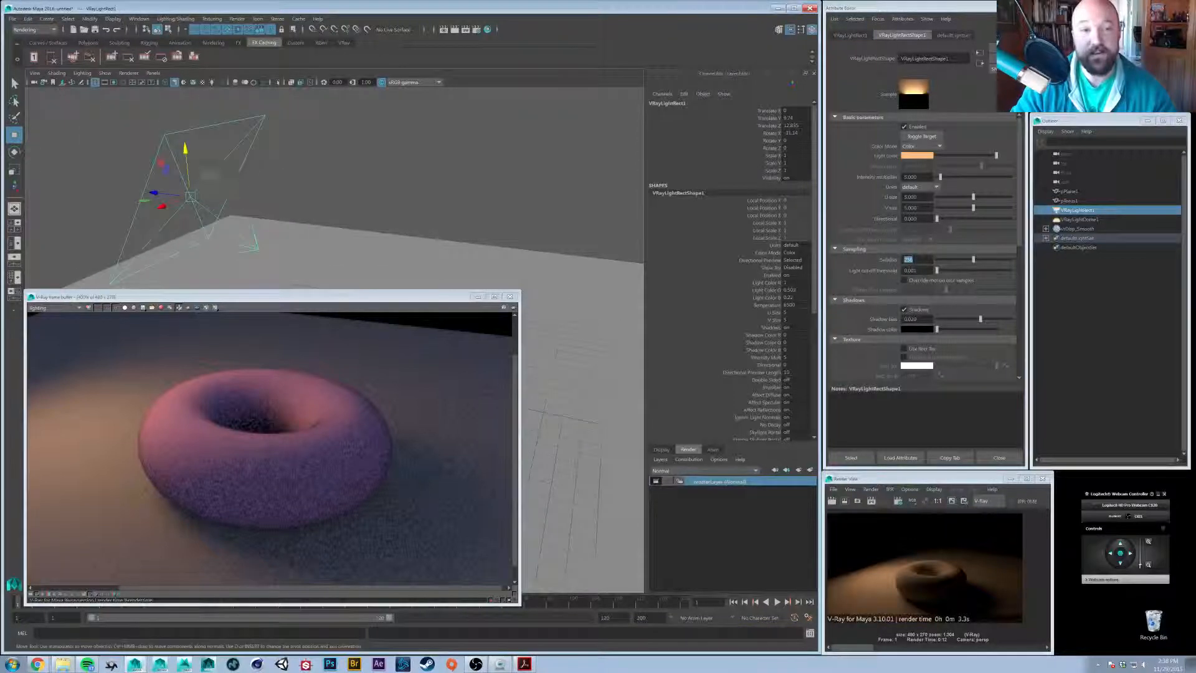
pyautogui.keyDown('alt'); pyautogui.moveTo(413, 169); pyautogui.dragTo(607, 208); pyautogui.keyUp('alt')
pyautogui.keyDown('alt'); pyautogui.moveTo(480, 215); pyautogui.dragTo(421, 206, button='middle'); pyautogui.keyUp('alt')
pyautogui.keyDown('alt'); pyautogui.moveTo(421, 205); pyautogui.dragTo(465, 199, button='right'); pyautogui.keyUp('alt')
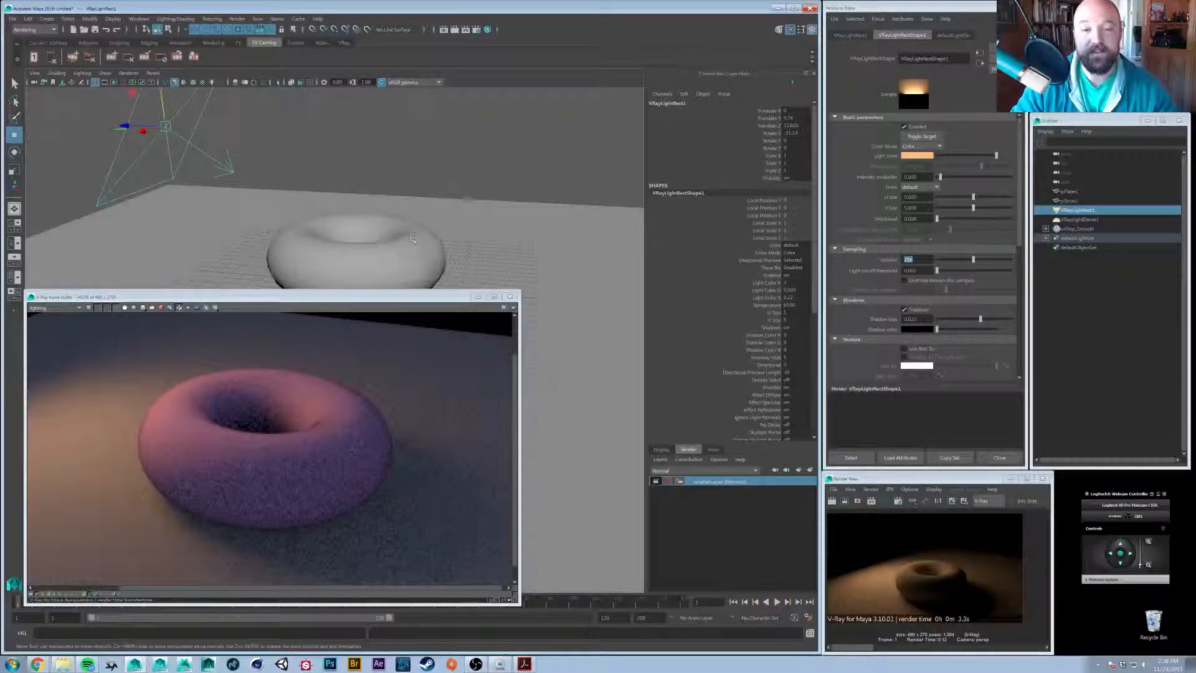
pyautogui.moveTo(412, 239)
pyautogui.keyDown('alt'); pyautogui.mouseDown()
pyautogui.moveTo(403, 227)
pyautogui.moveTo(405, 260)
pyautogui.mouseUp(); pyautogui.keyUp('alt')
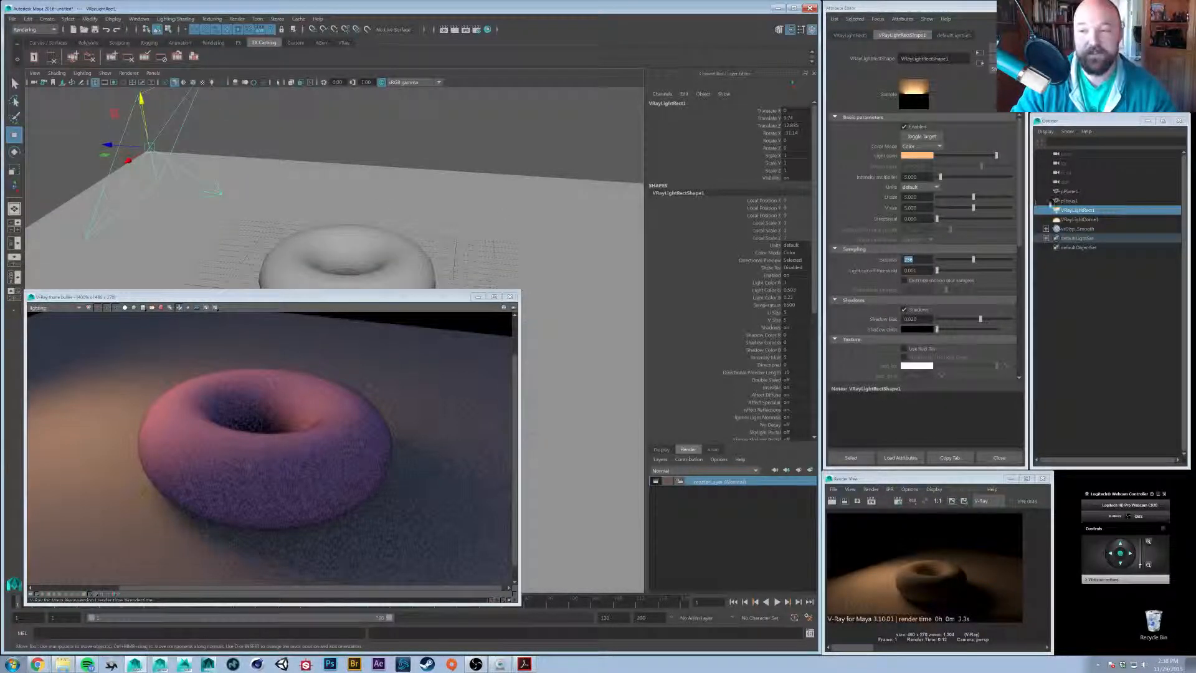
# Raise the dome light's sampling subdivisions to match the rectangular light and render the torus again
pyautogui.click(1078, 219)
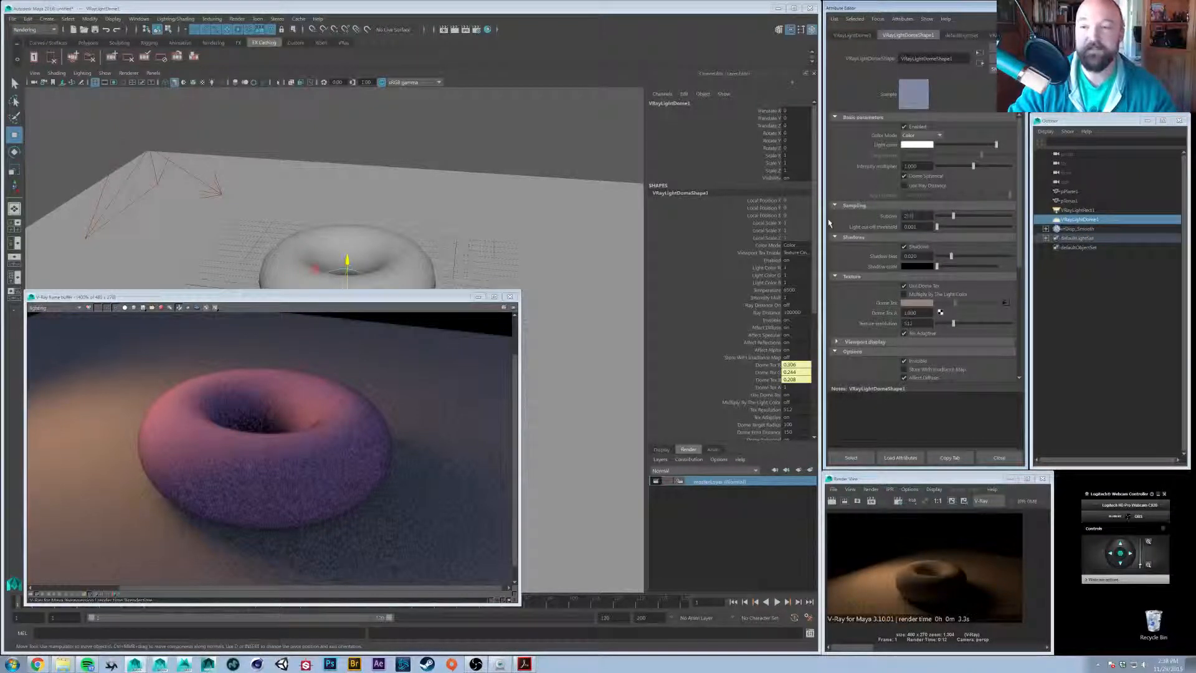
pyautogui.click(374, 376)
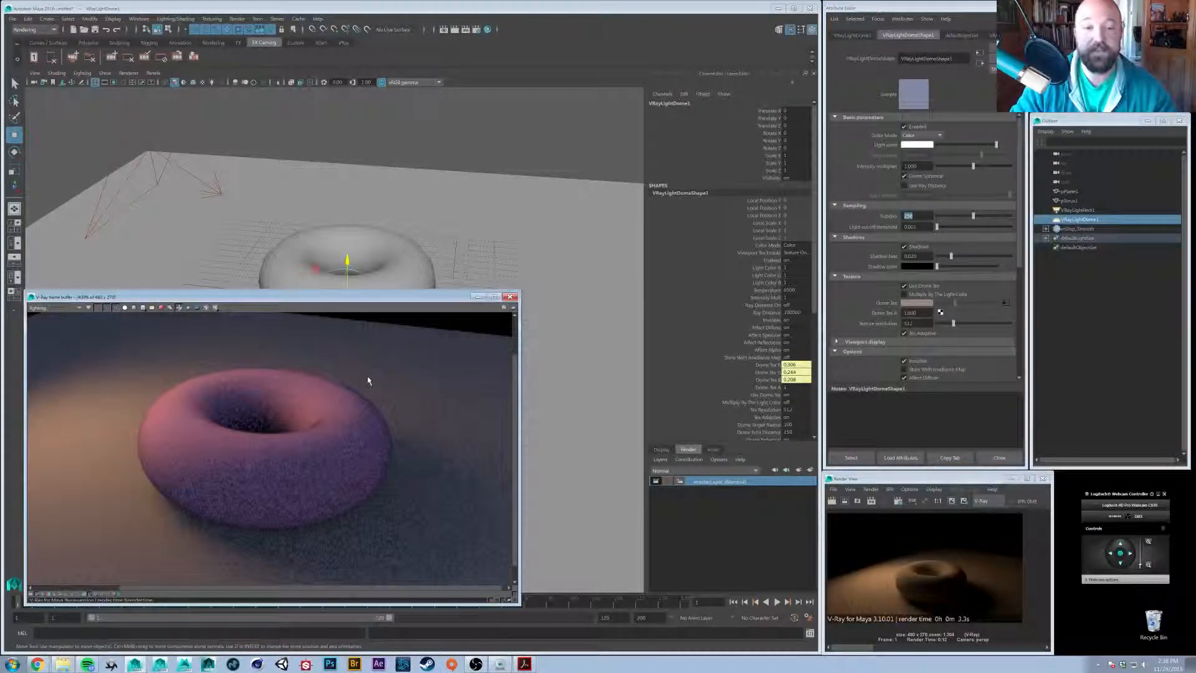
pyautogui.scroll(-2, 371, 378)
pyautogui.scroll(2, 95, 335)
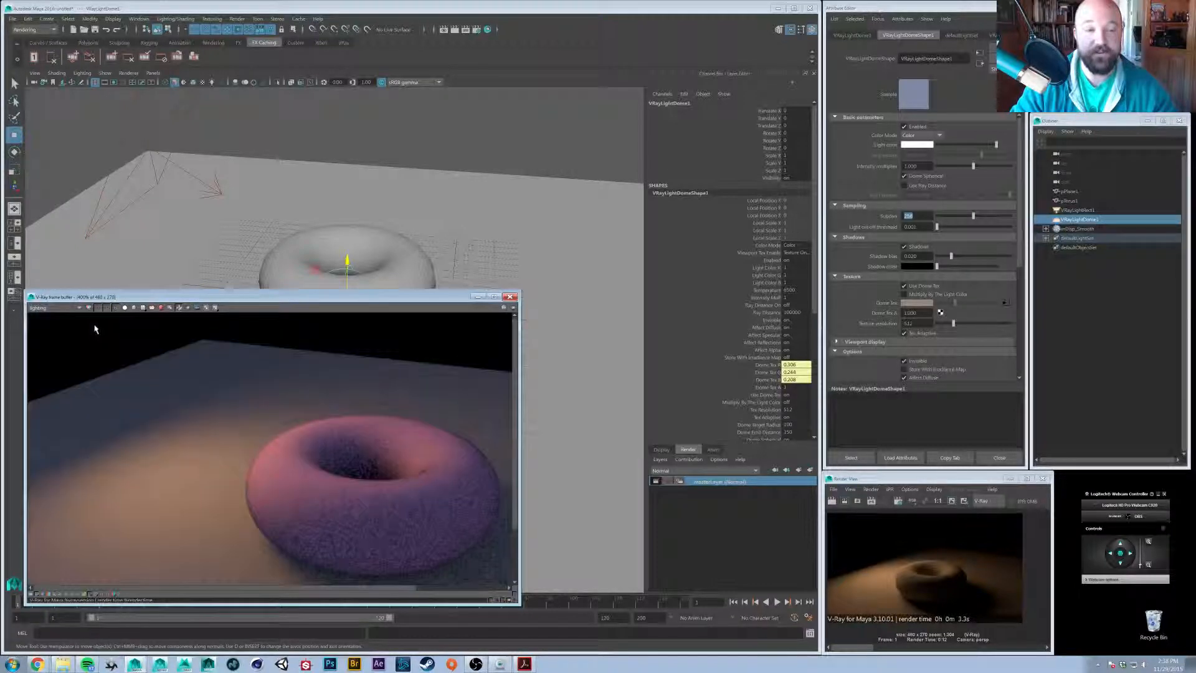
pyautogui.click(89, 308)
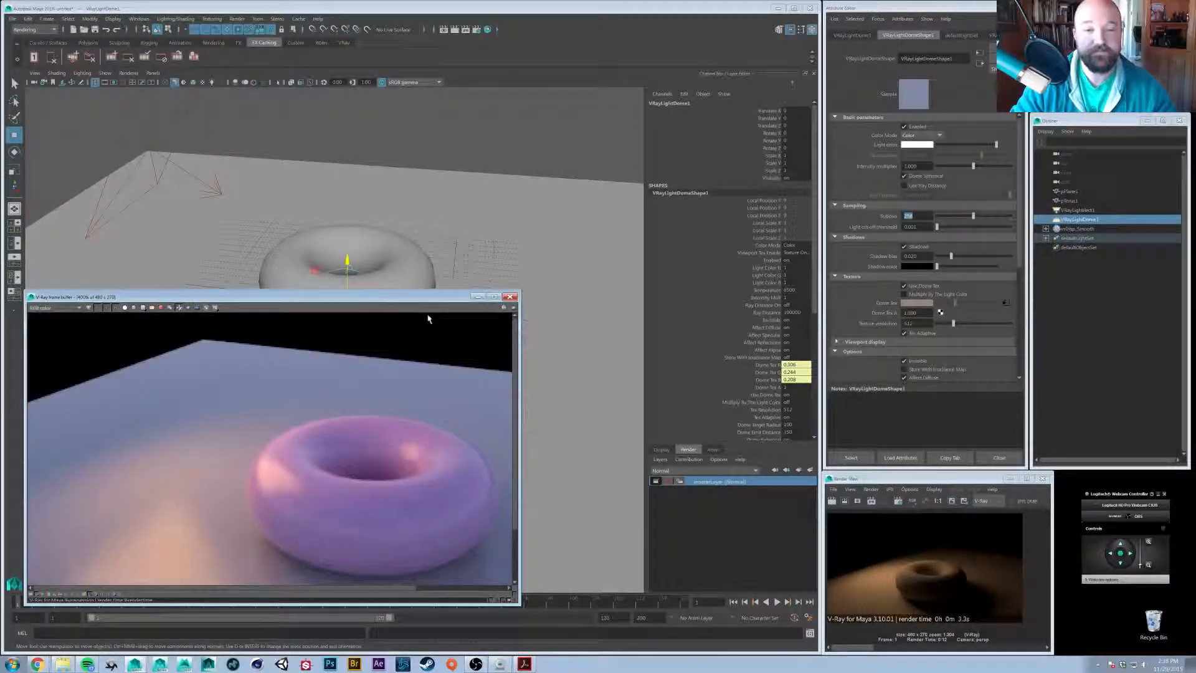
pyautogui.click(513, 308)
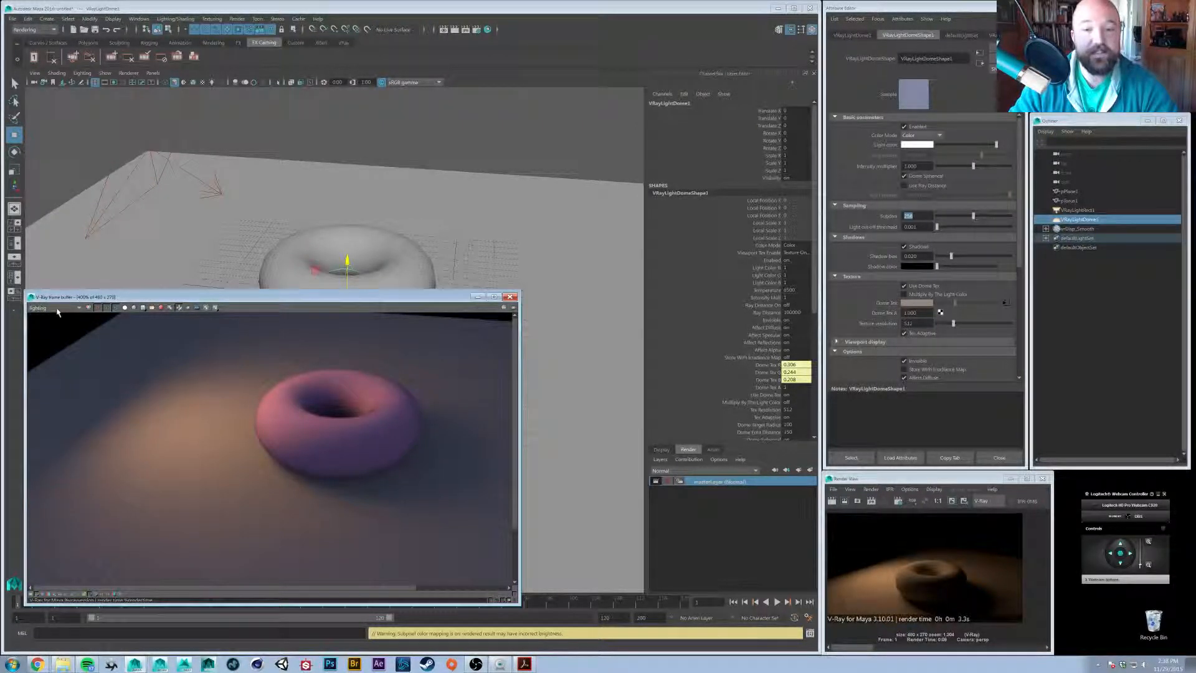
# Inspect the torus and its surroundings in the lighting pass and the reflection pass of the new render
pyautogui.moveTo(316, 406); pyautogui.dragTo(208, 436, button='middle')
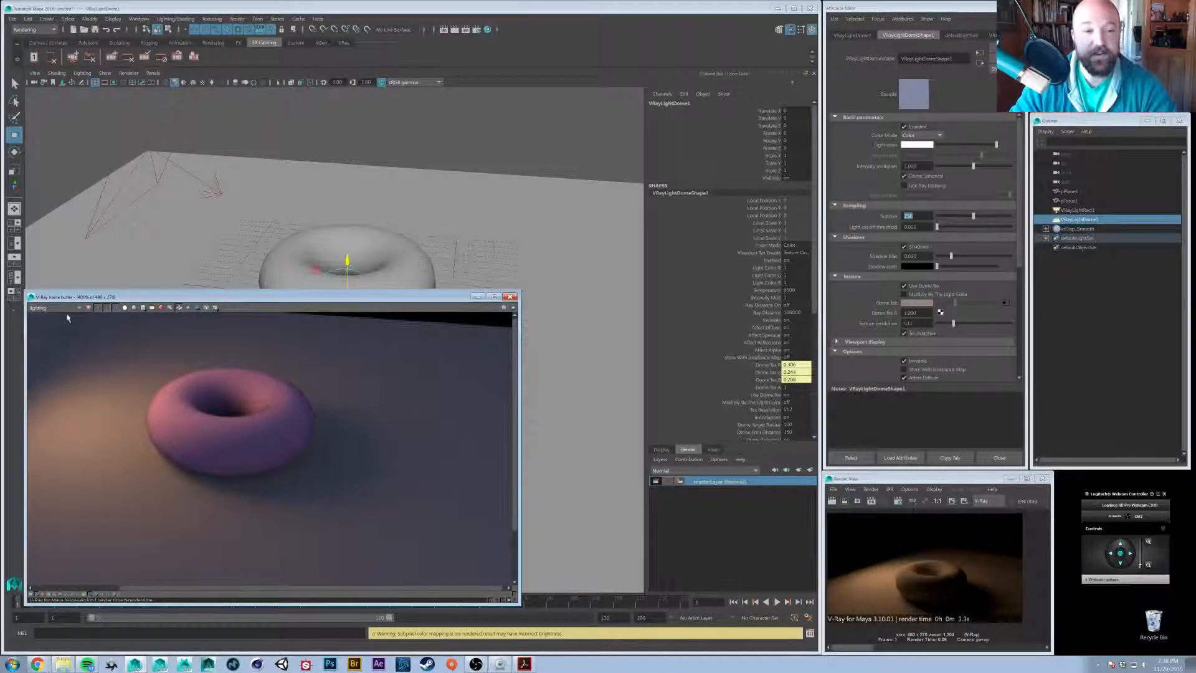
pyautogui.scroll(-1, 56, 309)
pyautogui.scroll(-1, 56, 309)
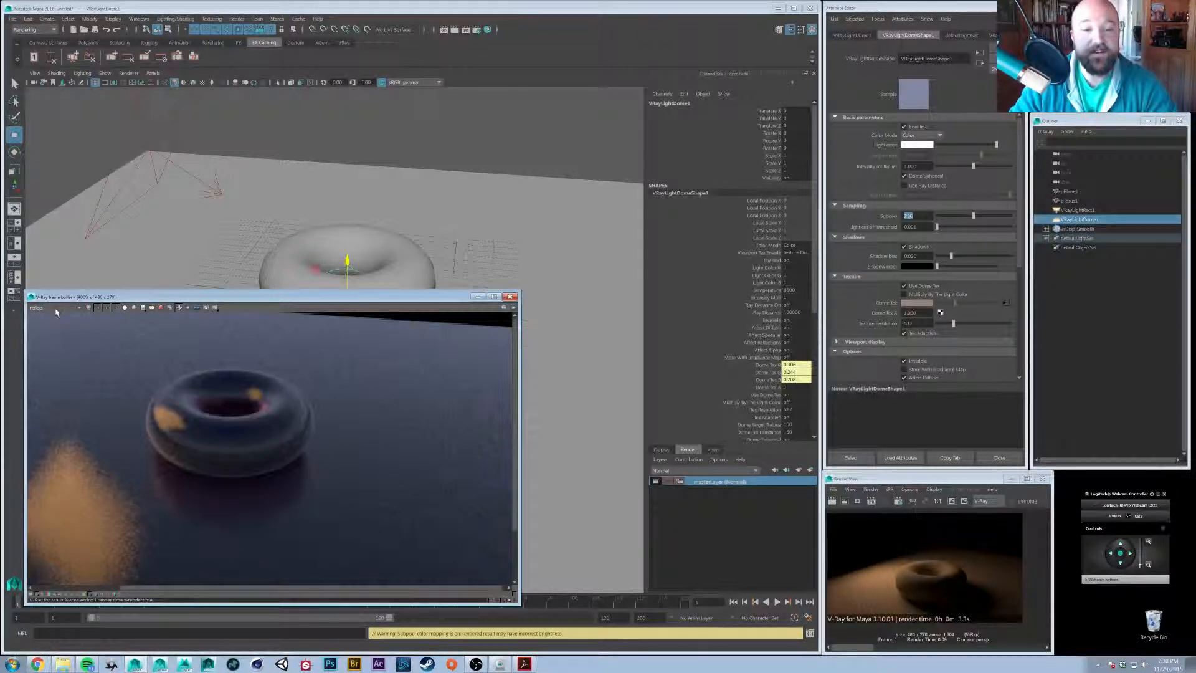
pyautogui.moveTo(115, 381); pyautogui.dragTo(208, 400, button='middle')
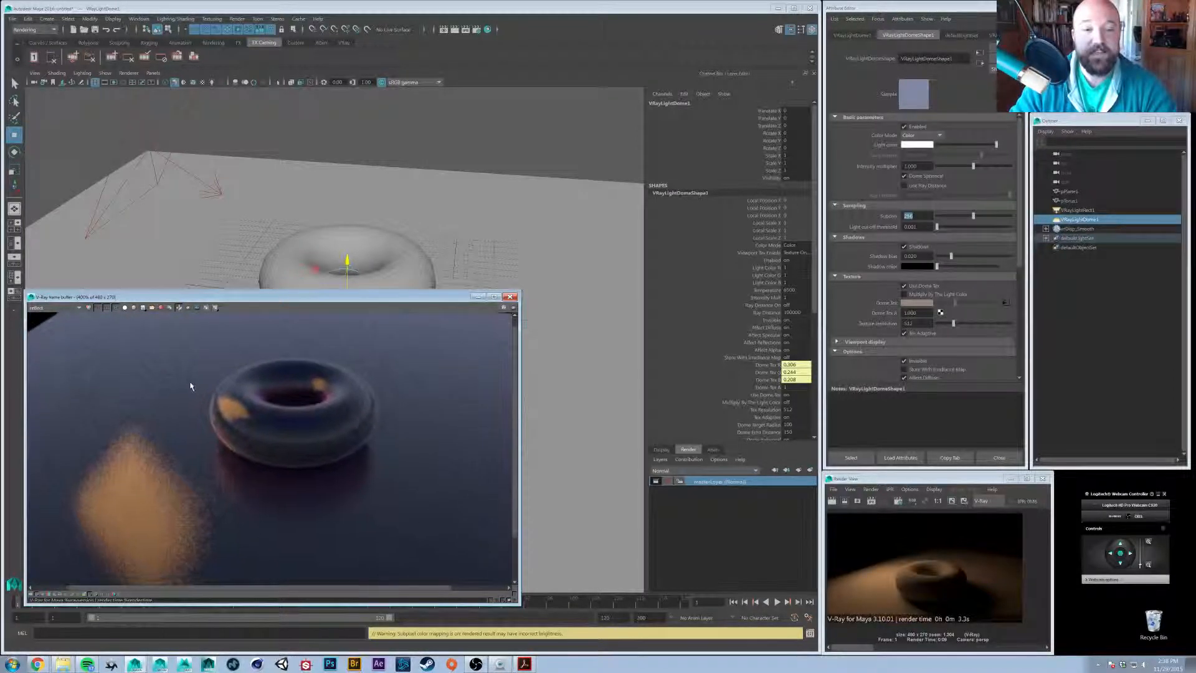
# Set the reflection subdivisions of the floor plane's and torus's materials to 32 and render the reflection pass again
pyautogui.click(552, 306)
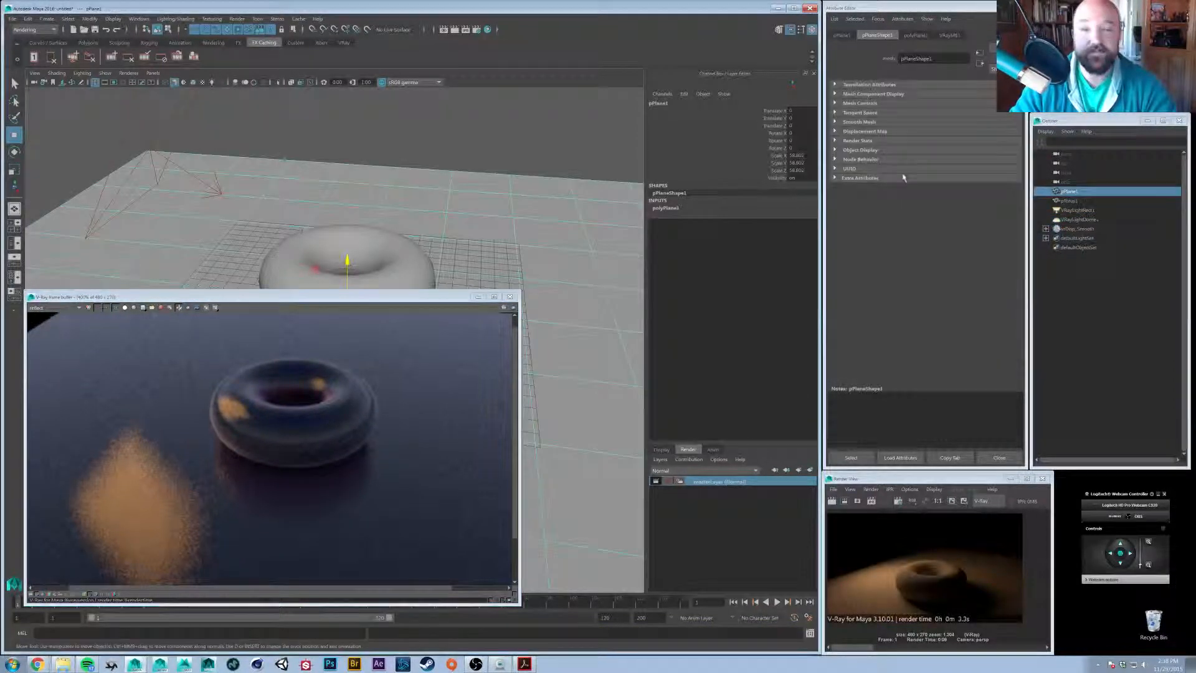
pyautogui.click(949, 36)
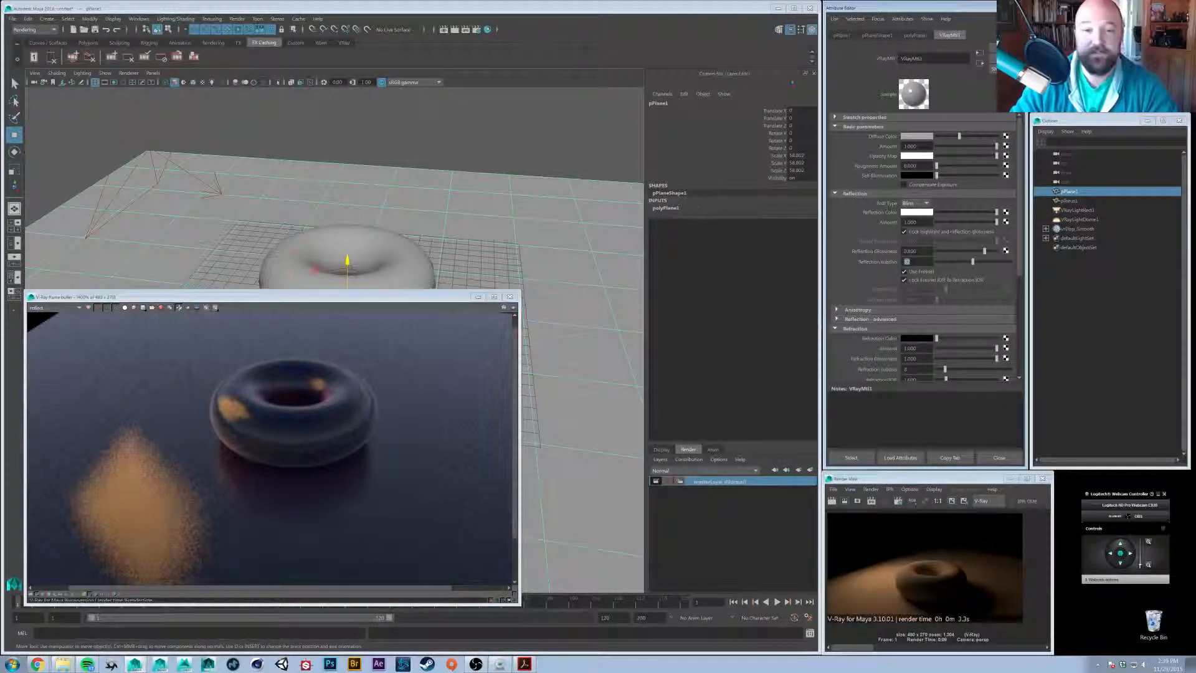
pyautogui.click(404, 254)
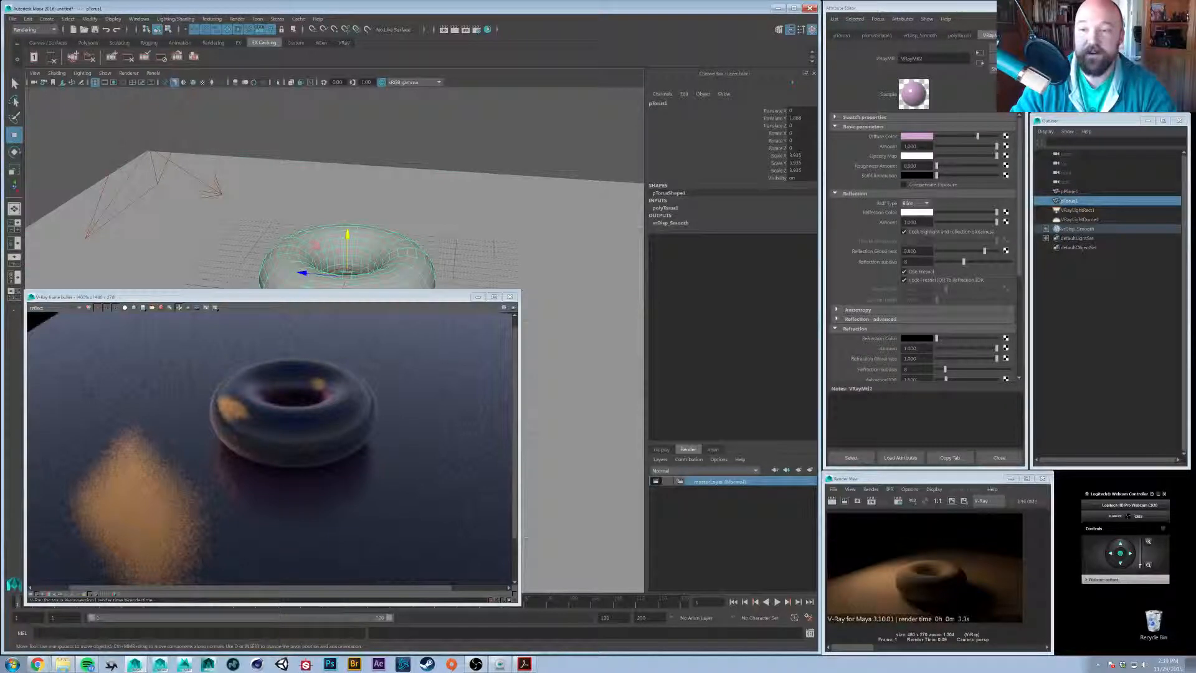
pyautogui.moveTo(916, 262); pyautogui.dragTo(838, 266)
pyautogui.write('32')
pyautogui.press('Return')
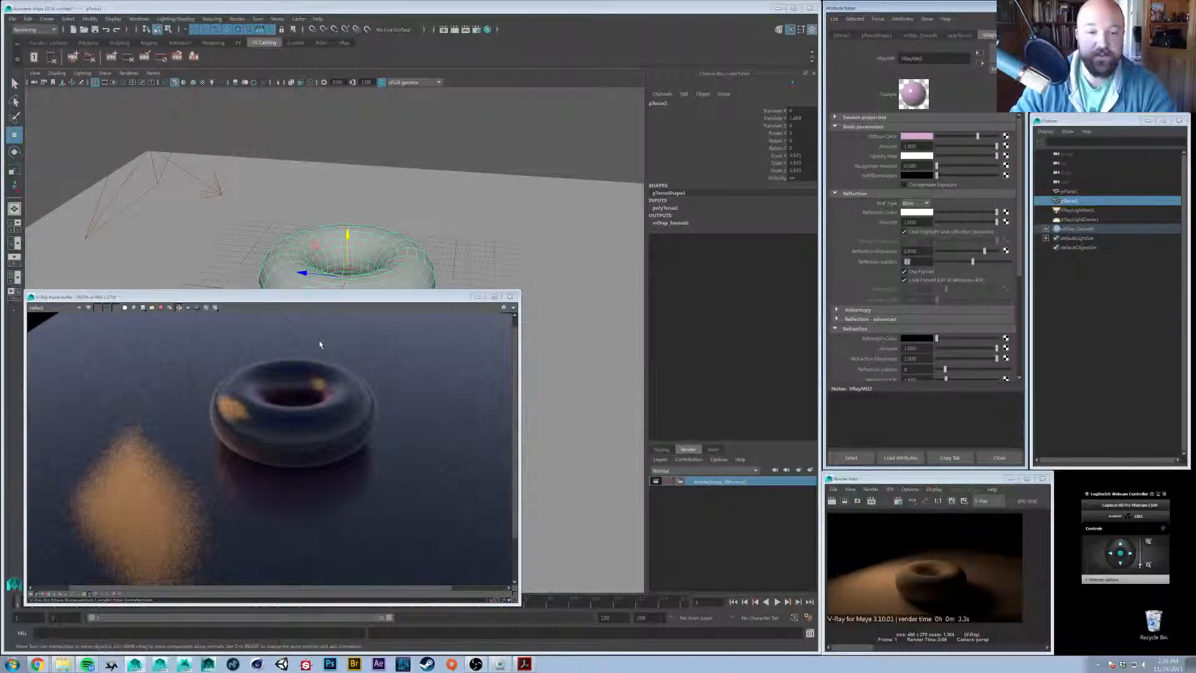
pyautogui.click(513, 307)
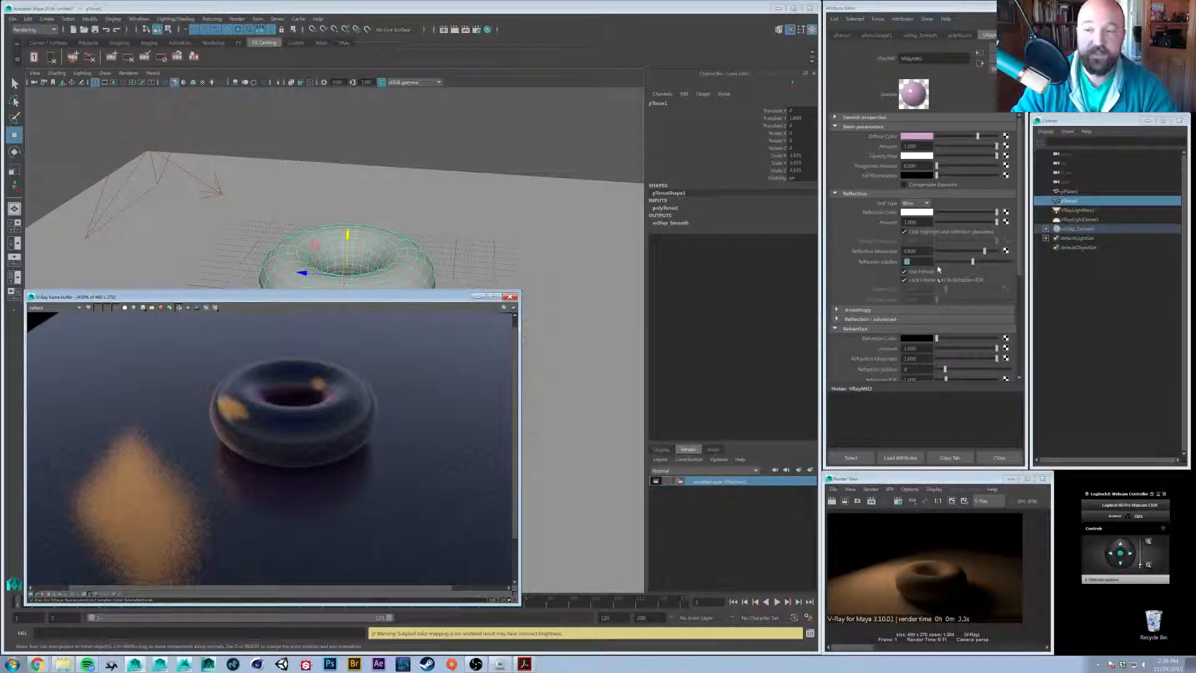
# Raise the reflection subdivisions of both the torus's and the floor plane's materials to 128 and render again
pyautogui.moveTo(921, 262); pyautogui.dragTo(801, 263)
pyautogui.write('128')
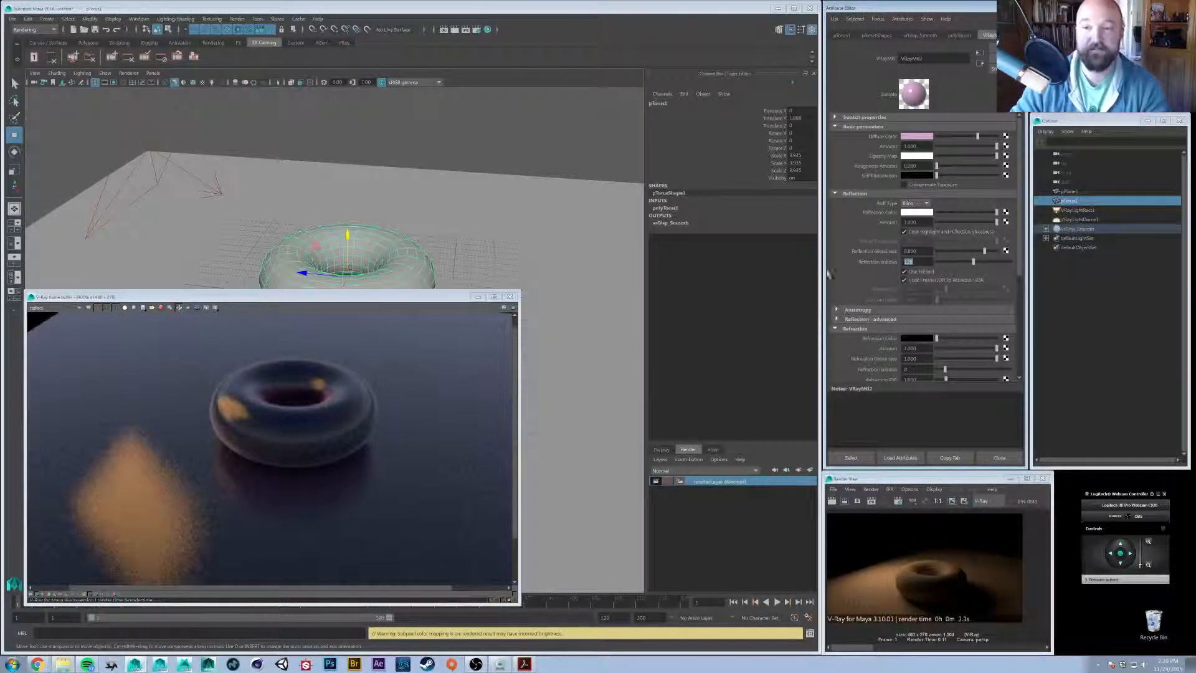
pyautogui.click(599, 280)
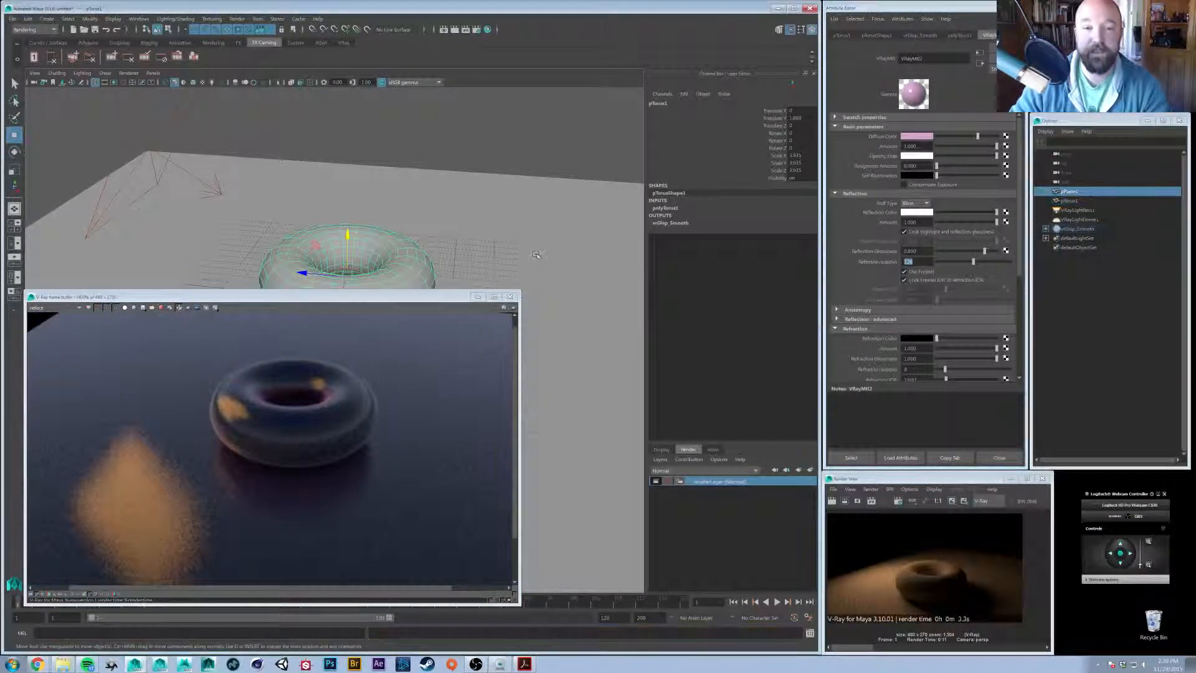
pyautogui.moveTo(918, 262); pyautogui.dragTo(827, 264)
pyautogui.write('128')
pyautogui.press('Return')
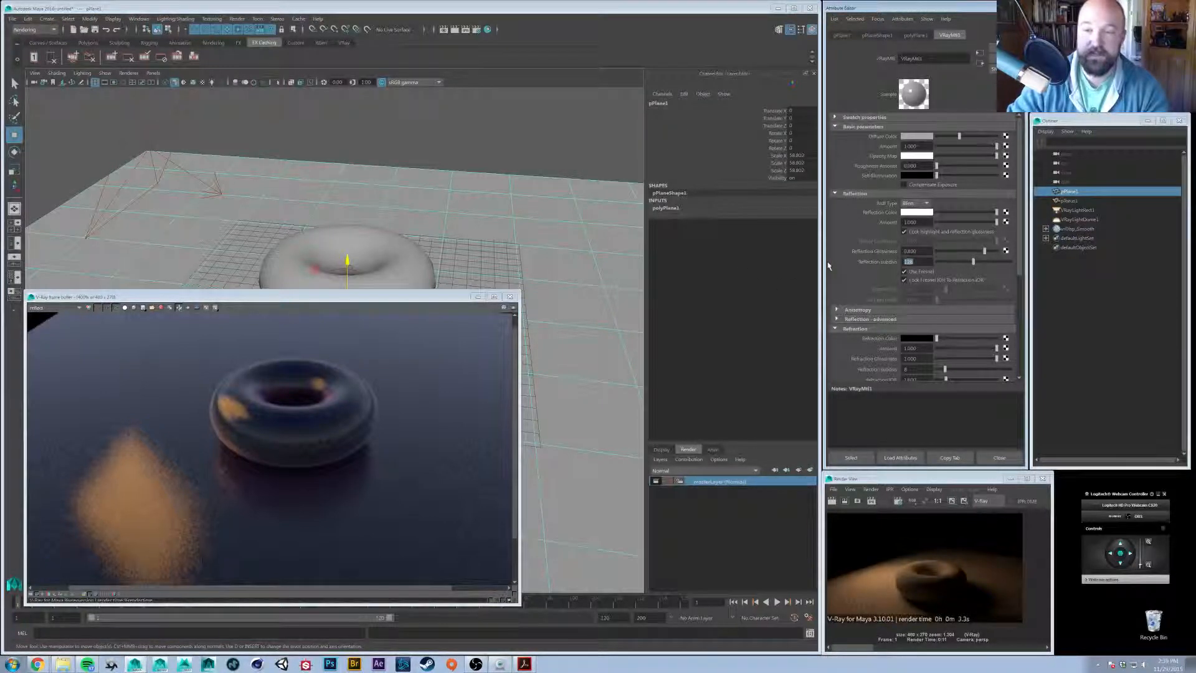
pyautogui.click(513, 309)
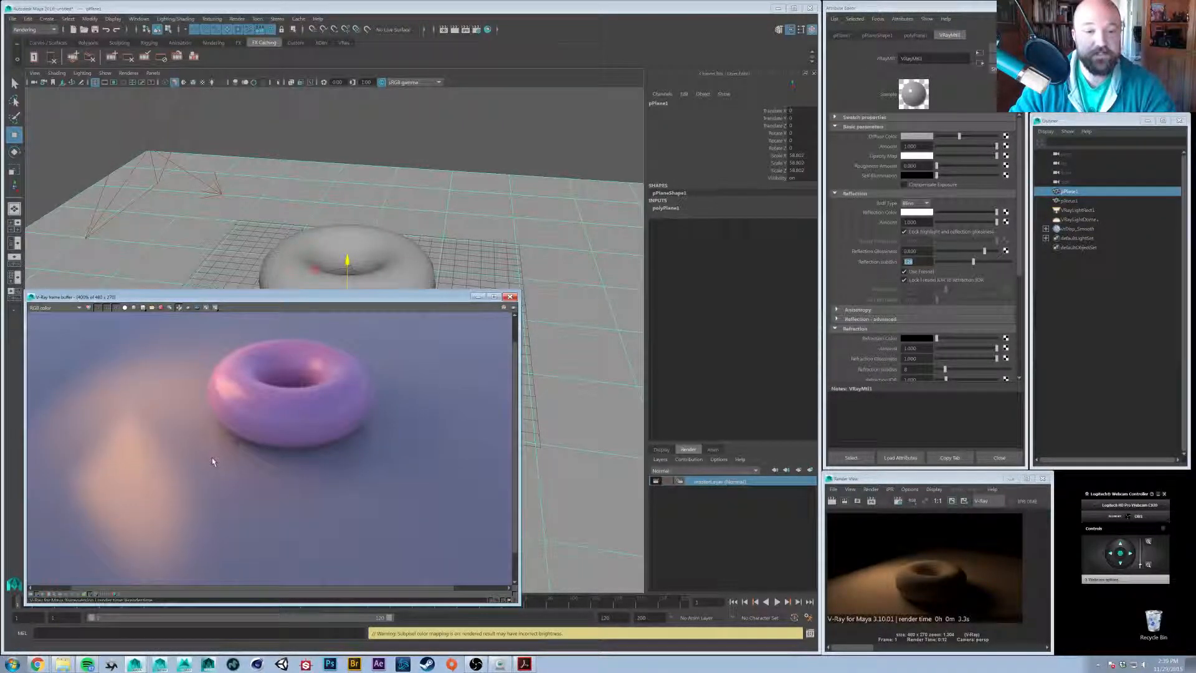
# View the full render, select the torus in a closer view and lower its material's reflection glossiness to 0.6
pyautogui.scroll(-1, 358, 470)
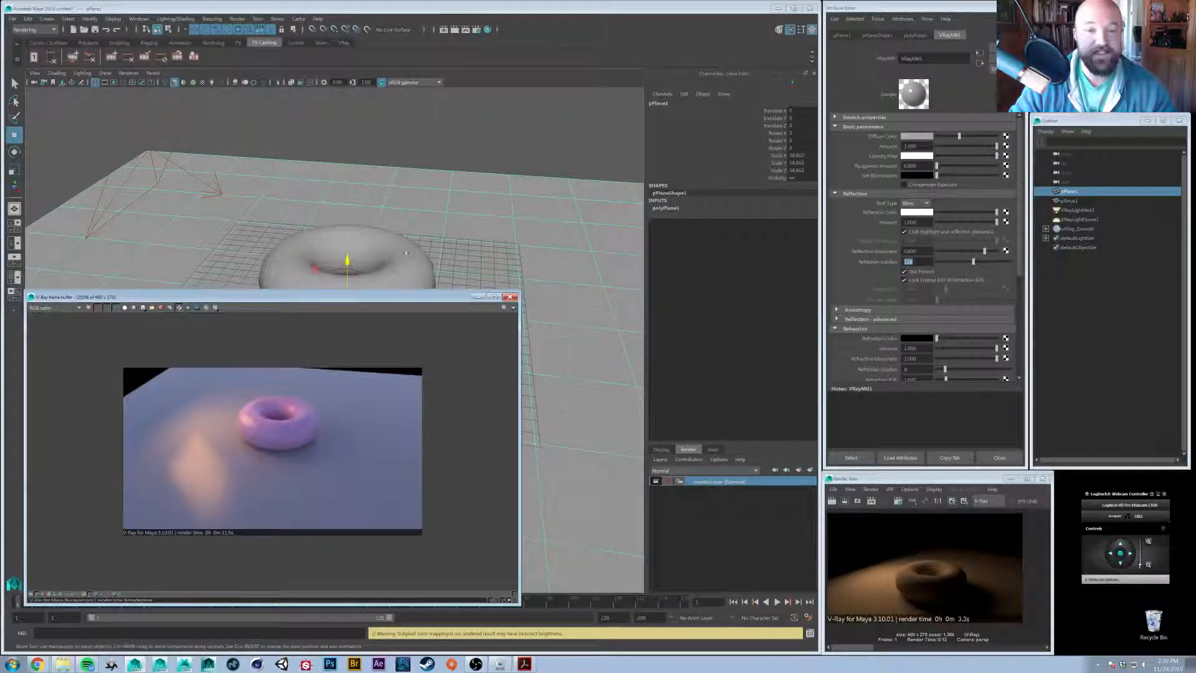
pyautogui.keyDown('alt'); pyautogui.moveTo(405, 253); pyautogui.dragTo(274, 215); pyautogui.keyUp('alt')
pyautogui.click(274, 214)
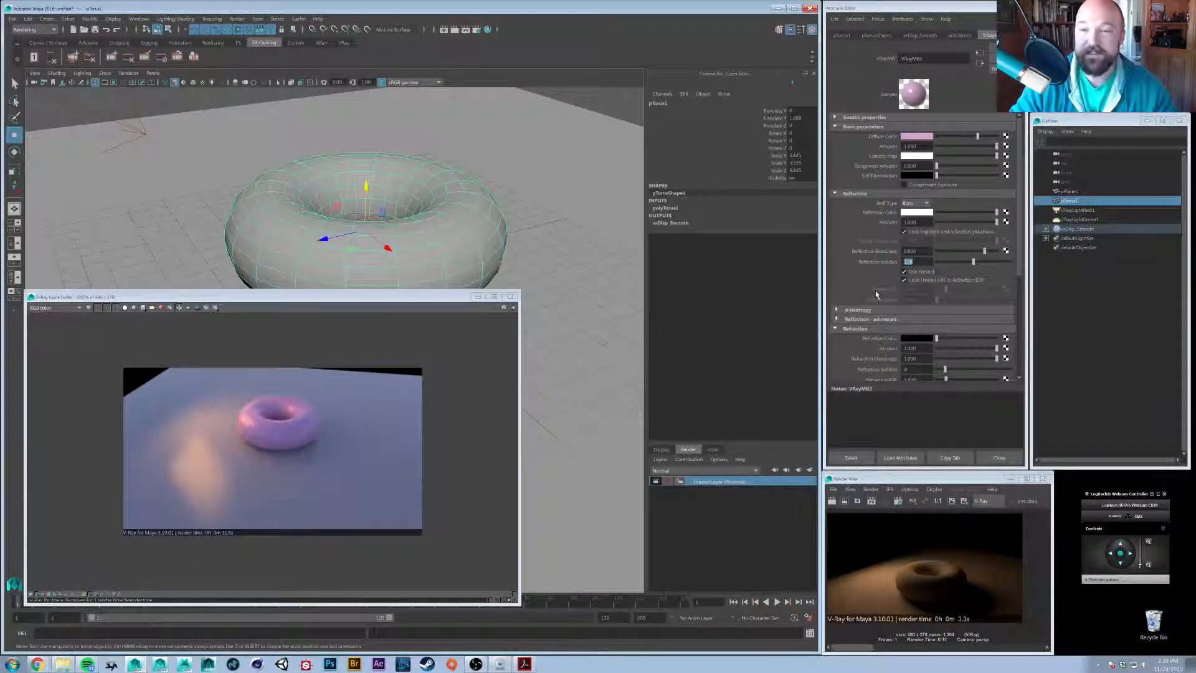
pyautogui.click(926, 250)
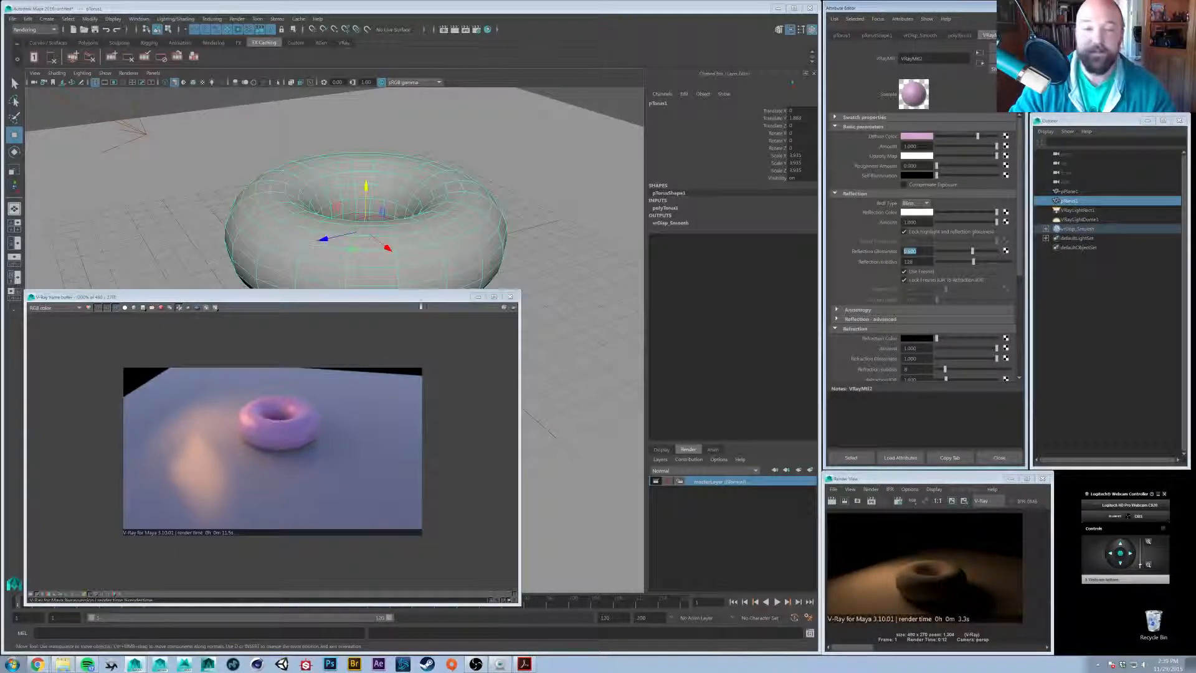
# Shrink the V-Ray frame buffer window to fit the image and render a close-up of the torus
pyautogui.moveTo(417, 302); pyautogui.dragTo(426, 303)
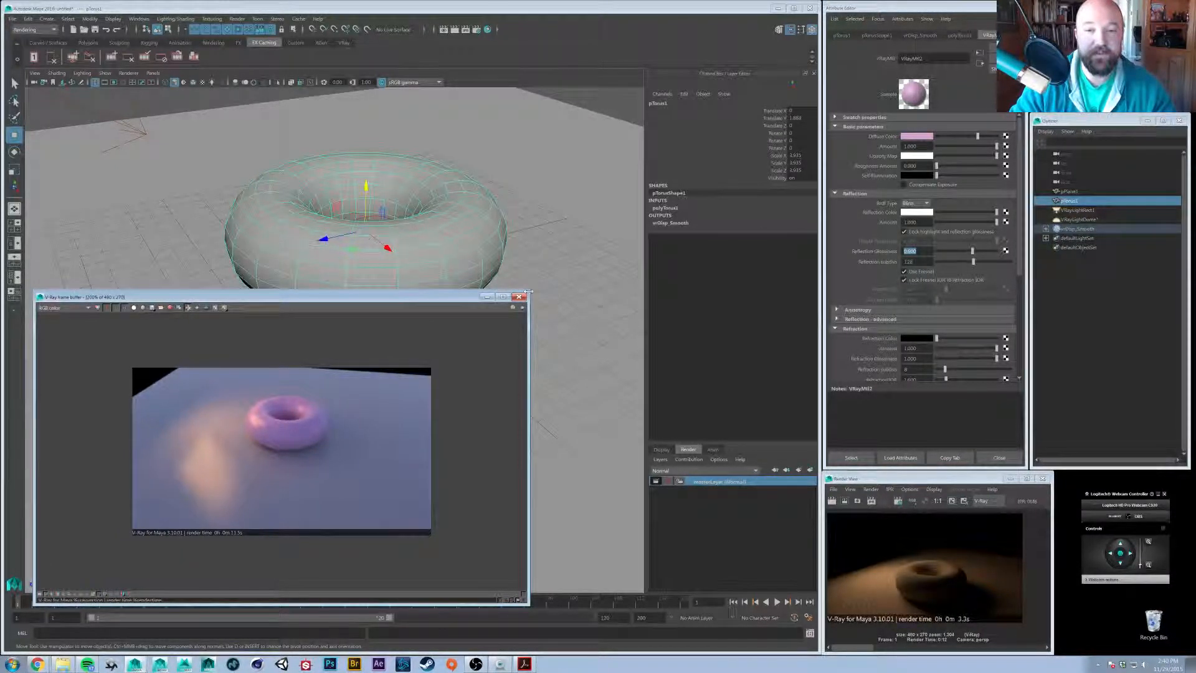
pyautogui.moveTo(528, 290); pyautogui.dragTo(280, 396)
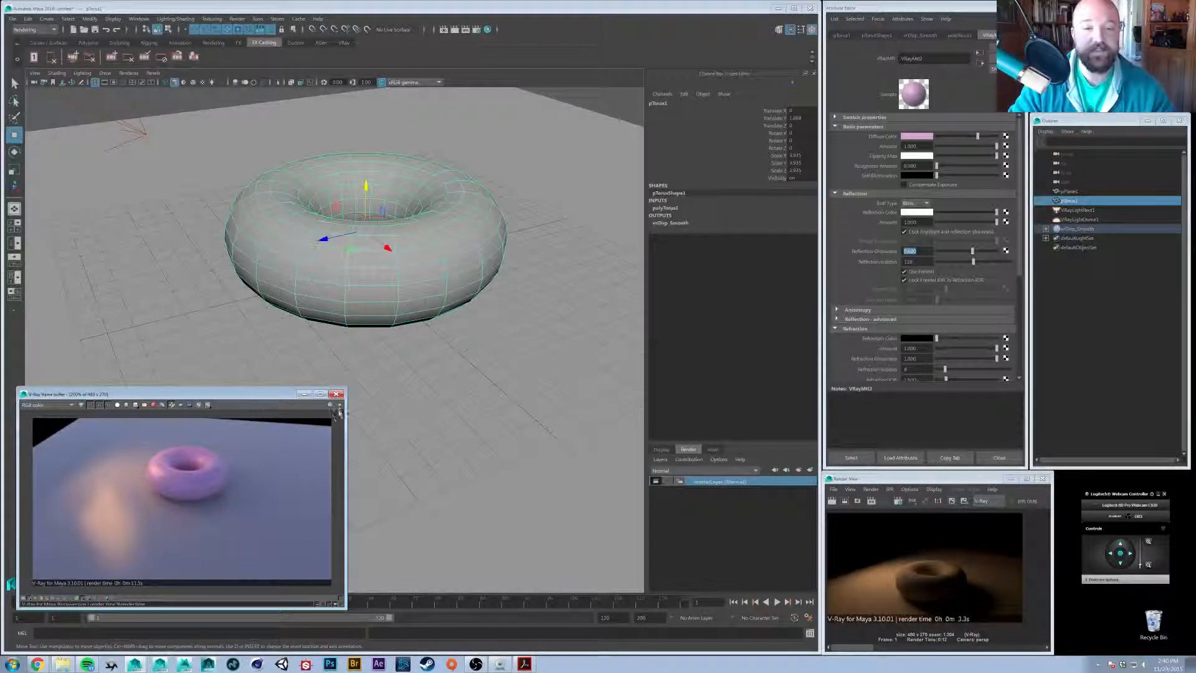
pyautogui.scroll(4, 326, 377)
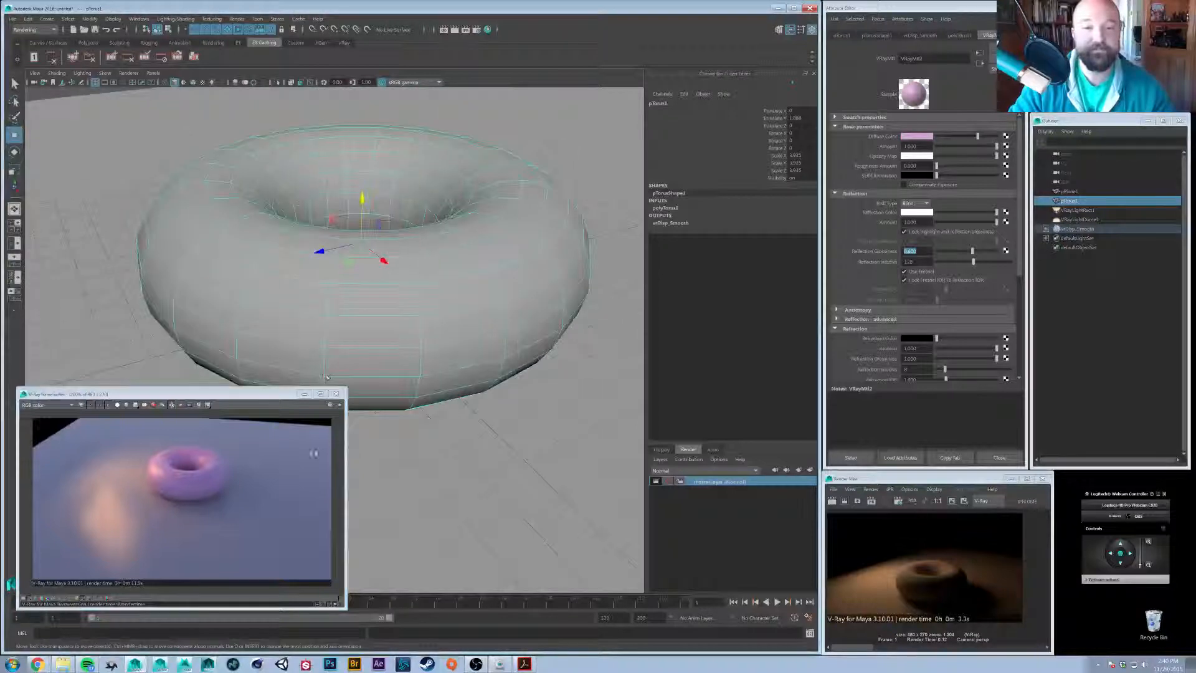
pyautogui.click(340, 405)
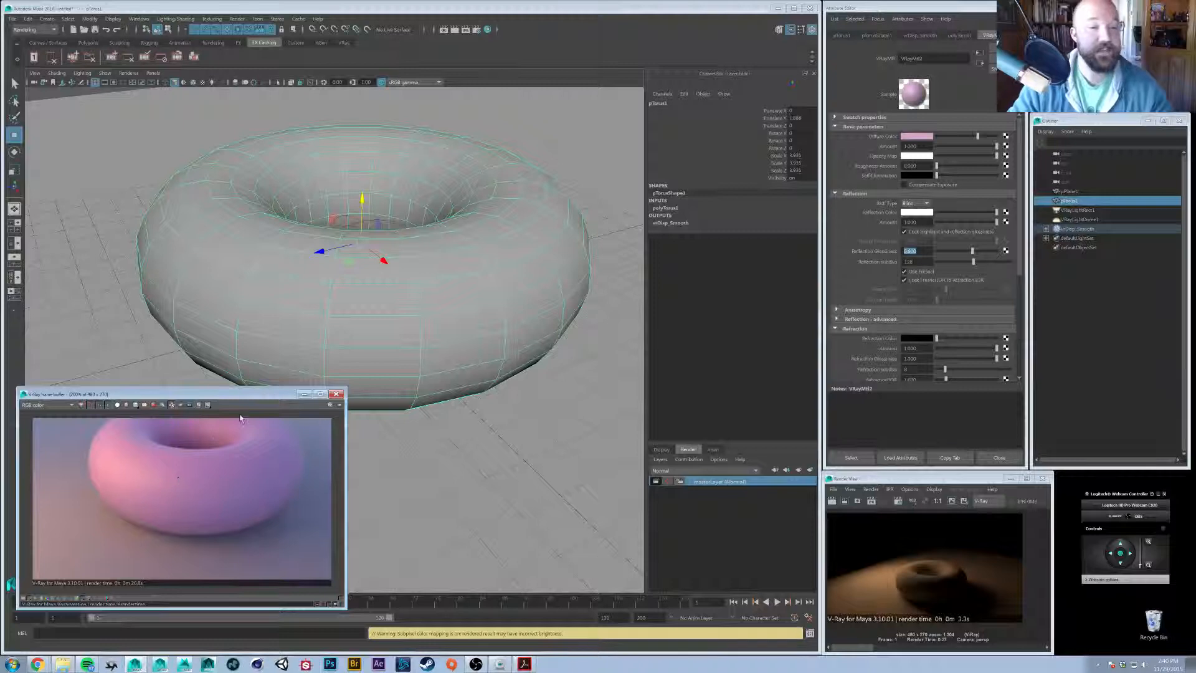
# Shift the frame buffer window slightly and frame the torus larger and lower in the perspective view
pyautogui.moveTo(257, 398); pyautogui.dragTo(276, 380)
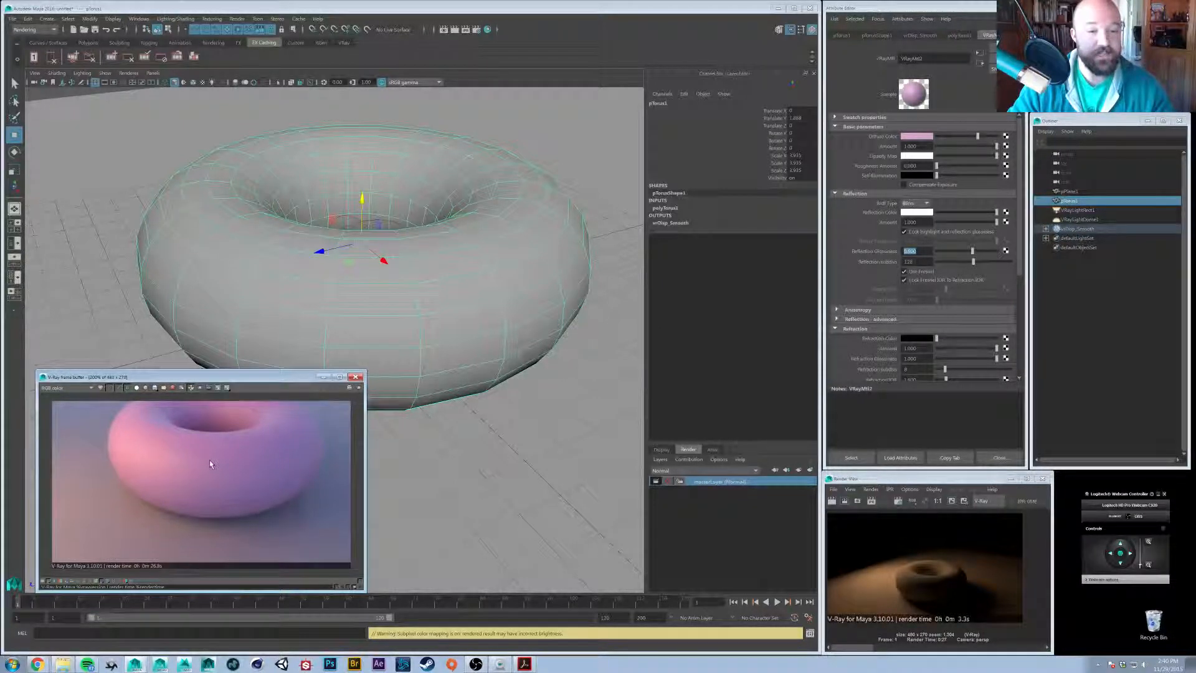
pyautogui.keyDown('alt'); pyautogui.moveTo(374, 298); pyautogui.dragTo(370, 356, button='middle'); pyautogui.keyUp('alt')
pyautogui.keyDown('alt'); pyautogui.moveTo(370, 356); pyautogui.dragTo(392, 357, button='right'); pyautogui.keyUp('alt')
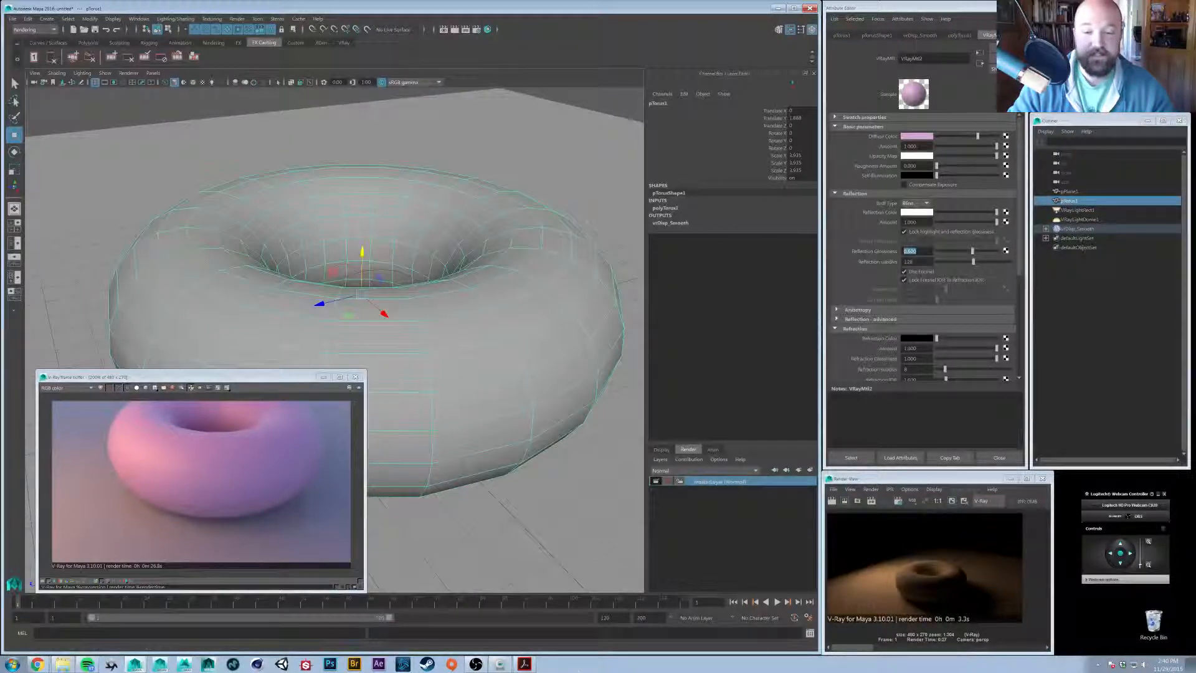
# Switch to Windows Task Manager, exclude CPU 11 from the processor affinity of maya.exe, and close Task Manager
pyautogui.rightClick(581, 667)
pyautogui.click(603, 647)
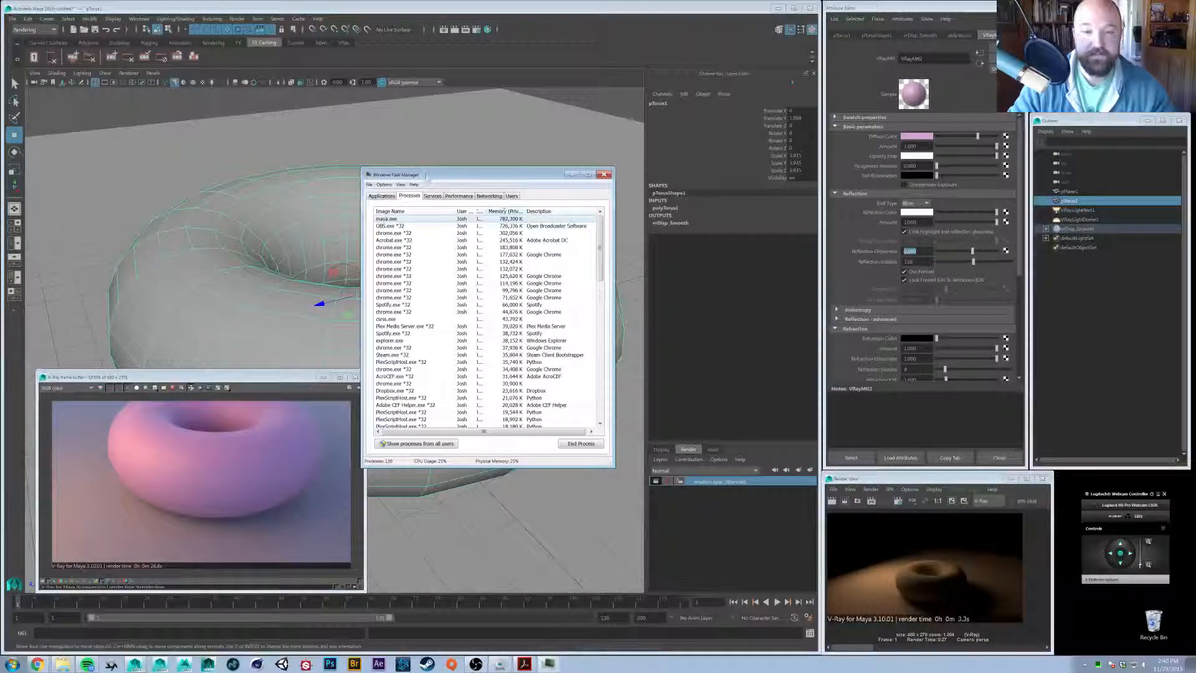
pyautogui.rightClick(407, 220)
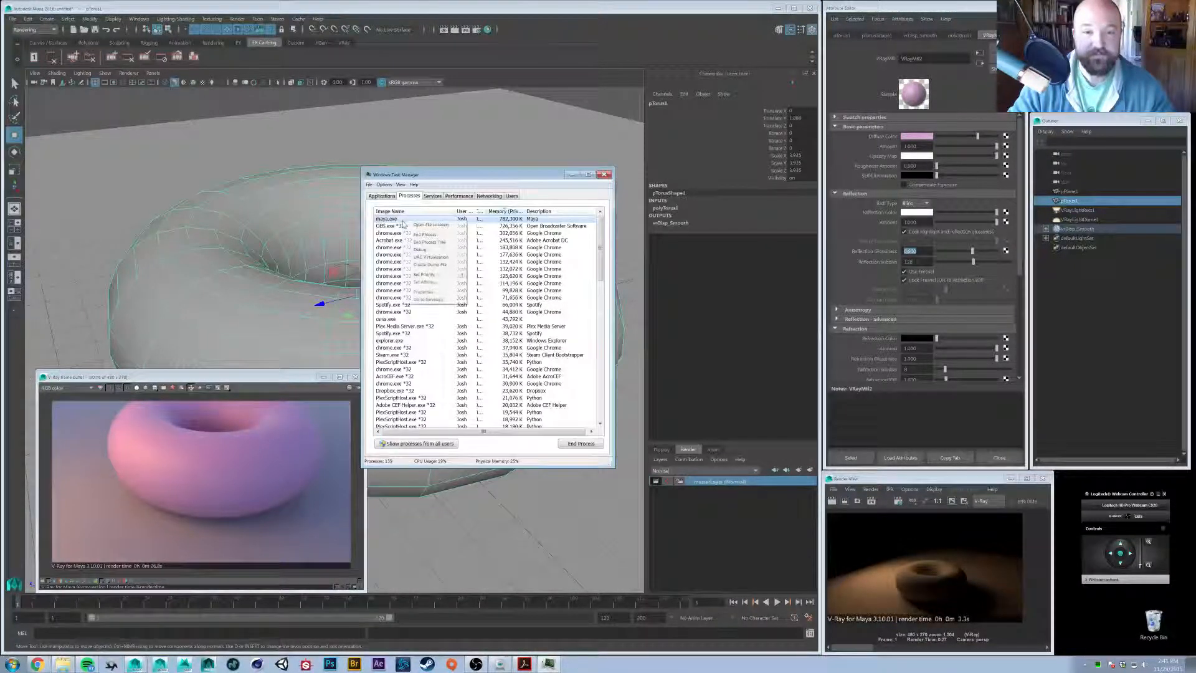
pyautogui.click(430, 282)
pyautogui.scroll(-1, 400, 253)
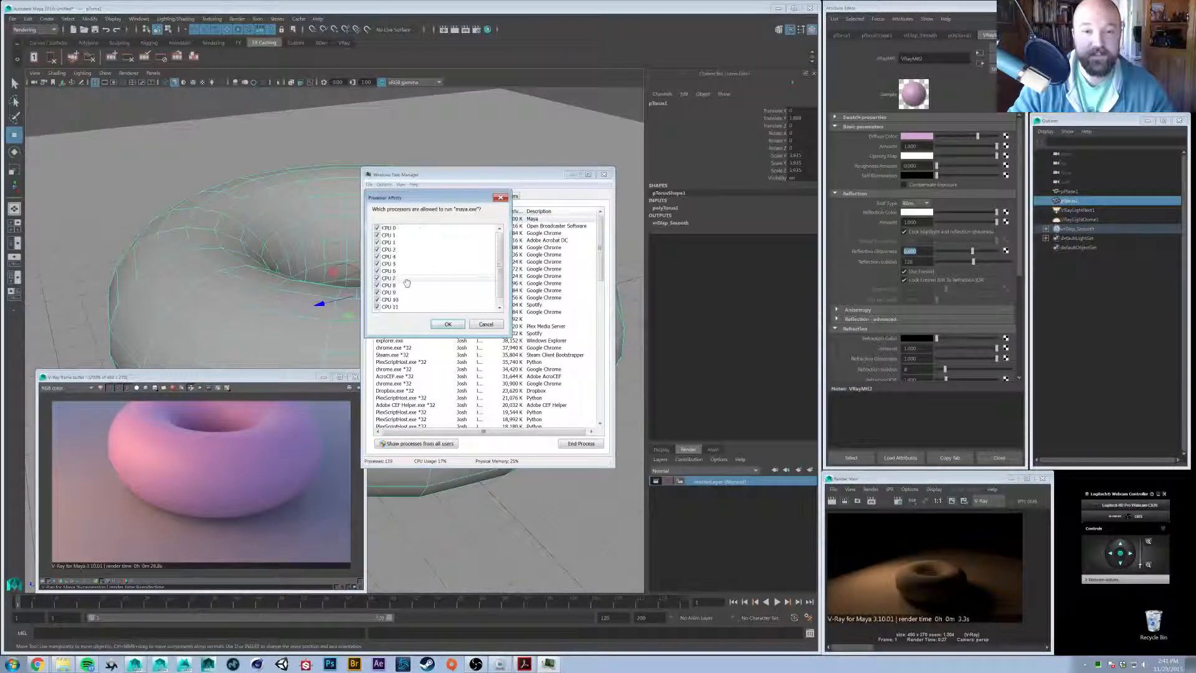
pyautogui.click(378, 306)
pyautogui.click(447, 325)
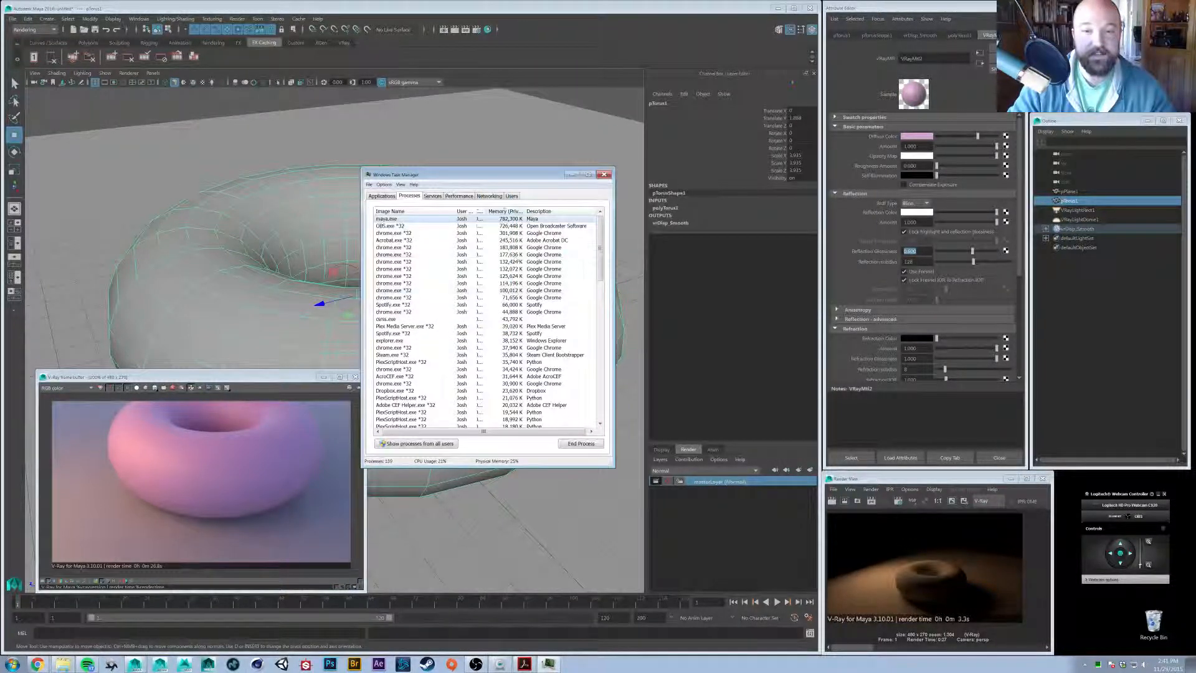
pyautogui.click(602, 175)
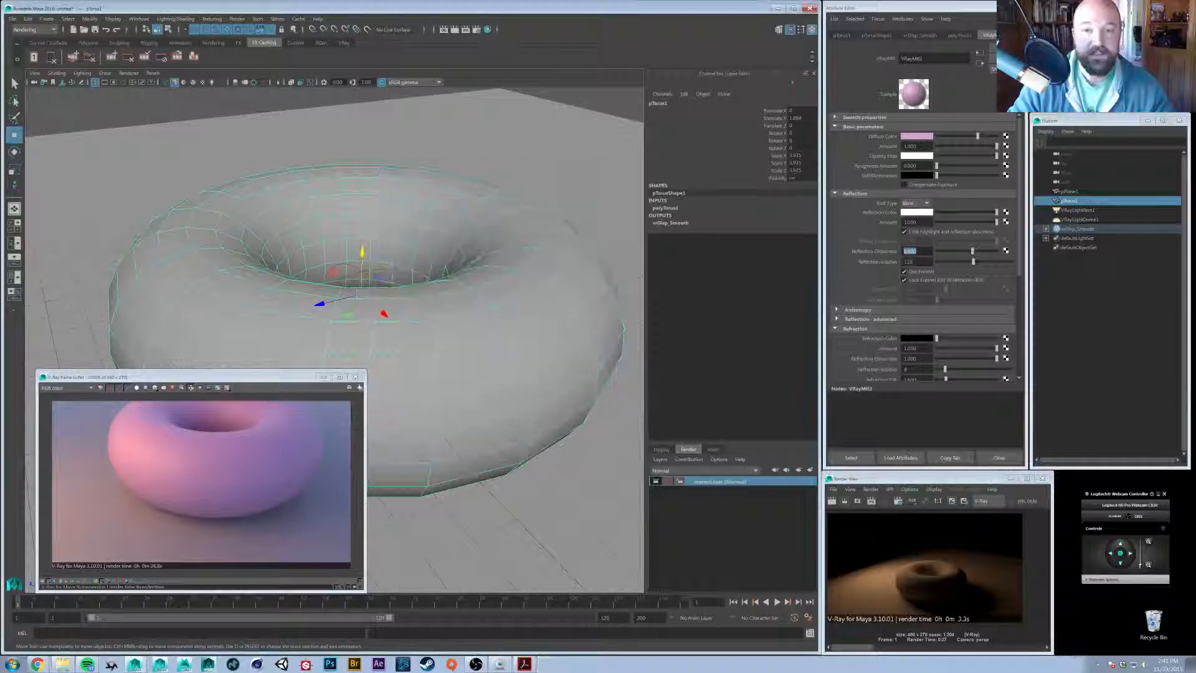
# Render the enlarged torus view, move the frame buffer aside to check the result, and close it
pyautogui.keyDown('alt'); pyautogui.moveTo(423, 283); pyautogui.dragTo(424, 293); pyautogui.keyUp('alt')
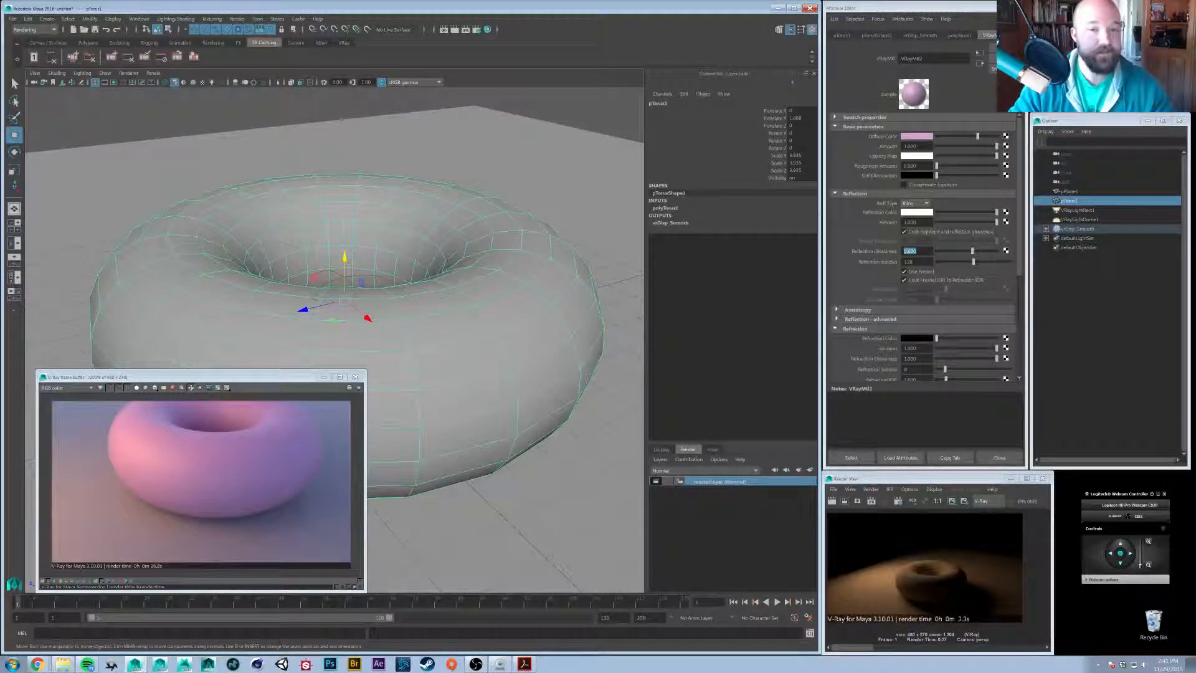
pyautogui.click(358, 389)
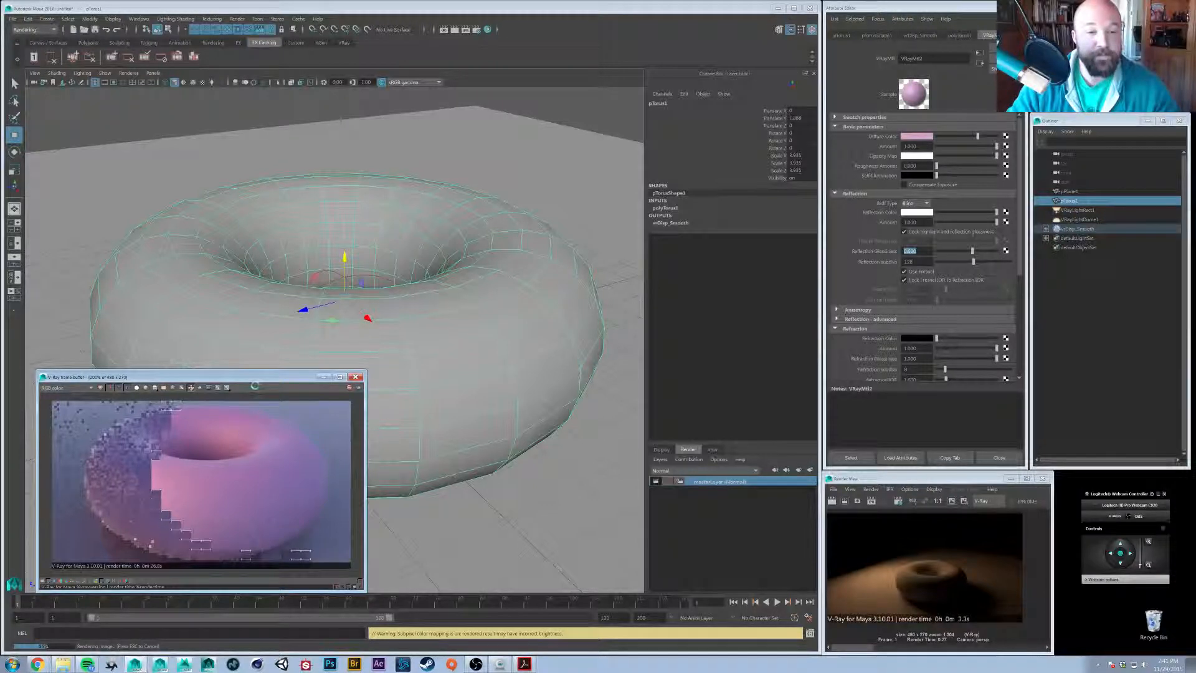
pyautogui.moveTo(258, 377); pyautogui.dragTo(526, 95)
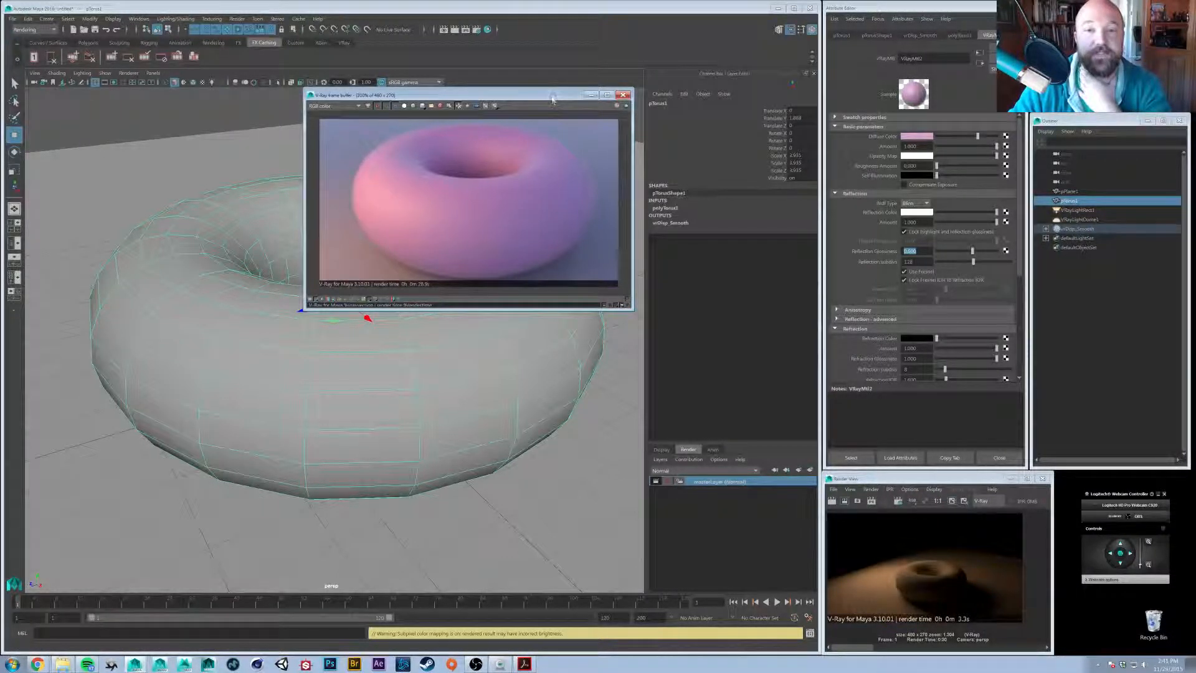
pyautogui.moveTo(552, 99); pyautogui.dragTo(539, 102)
pyautogui.click(611, 100)
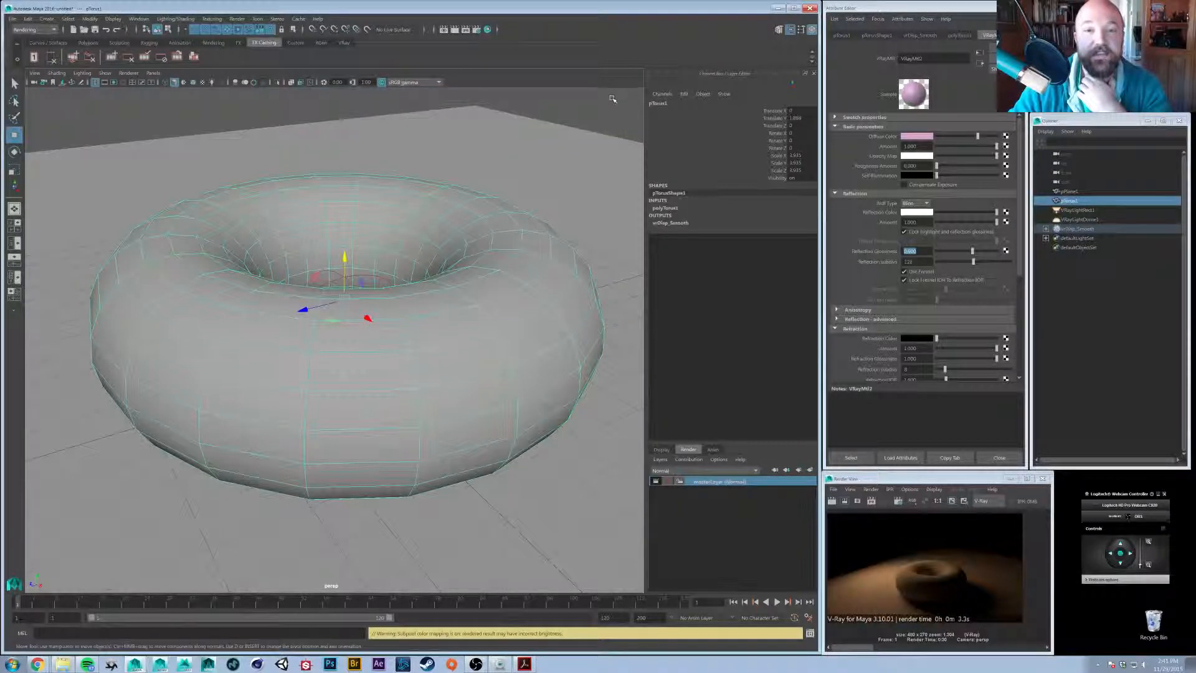
# Pull the perspective view back to show the whole torus on the floor and deselect the torus
pyautogui.keyDown('alt'); pyautogui.moveTo(544, 241); pyautogui.dragTo(489, 251, button='right'); pyautogui.keyUp('alt')
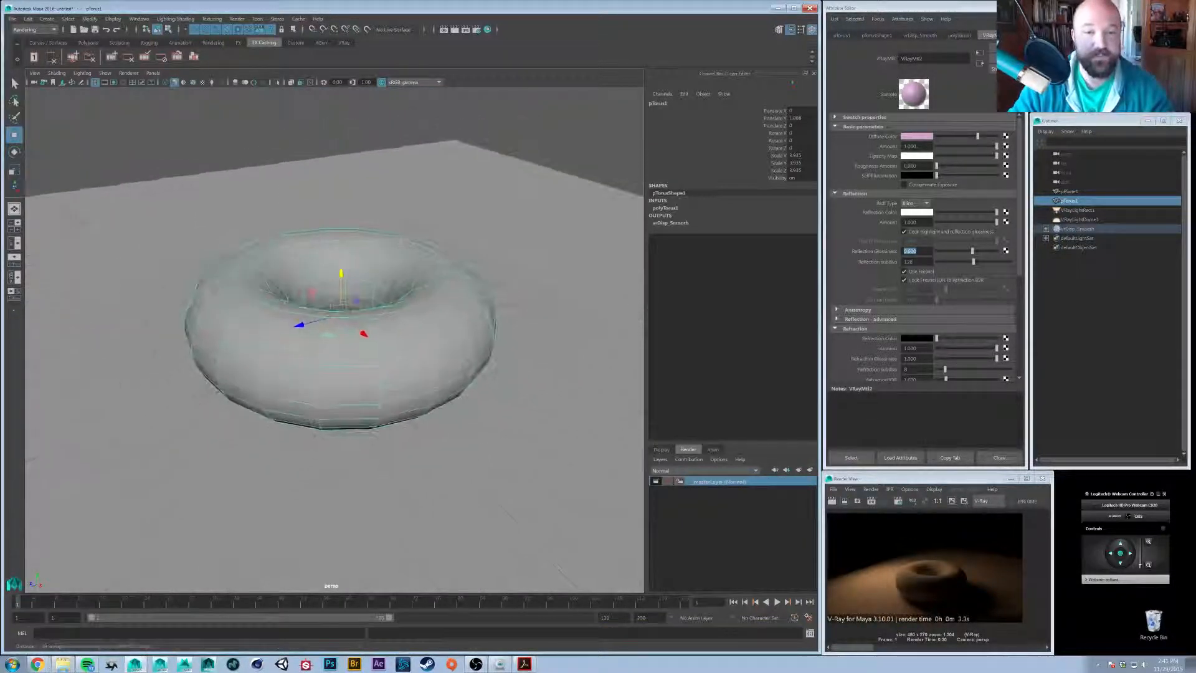
pyautogui.keyDown('alt'); pyautogui.moveTo(489, 250); pyautogui.dragTo(473, 248); pyautogui.keyUp('alt')
pyautogui.keyDown('alt'); pyautogui.moveTo(473, 249); pyautogui.dragTo(390, 244, button='right'); pyautogui.keyUp('alt')
pyautogui.keyDown('alt'); pyautogui.moveTo(389, 244); pyautogui.dragTo(392, 251); pyautogui.keyUp('alt')
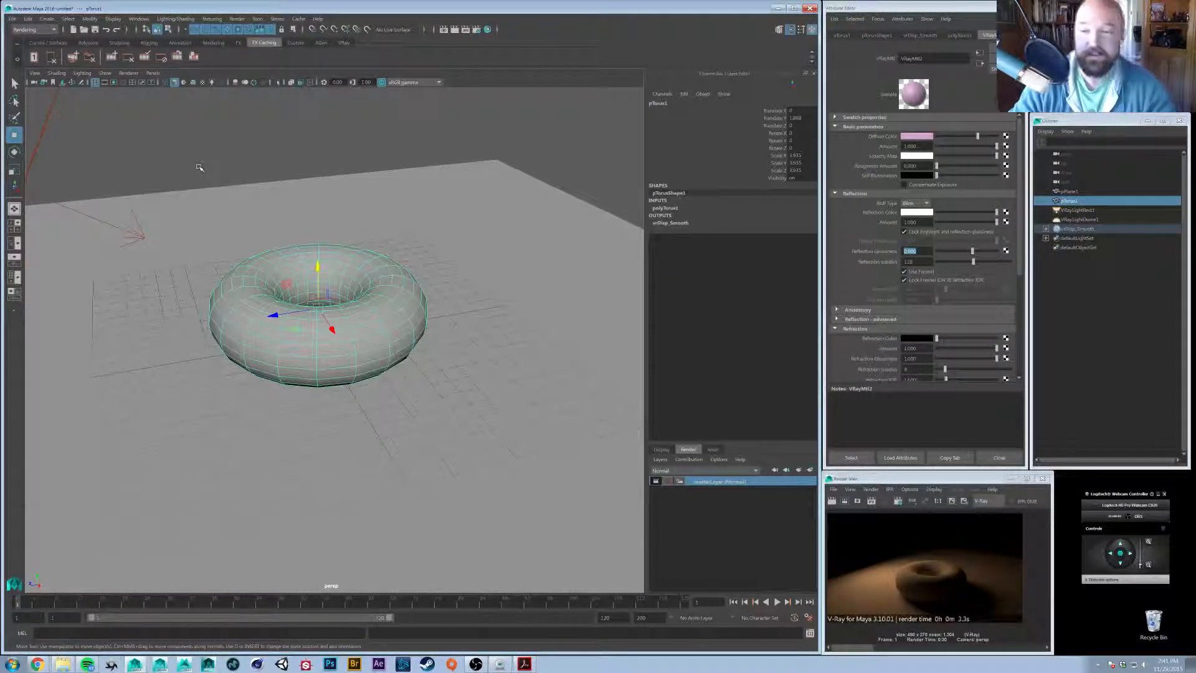
pyautogui.click(360, 139)
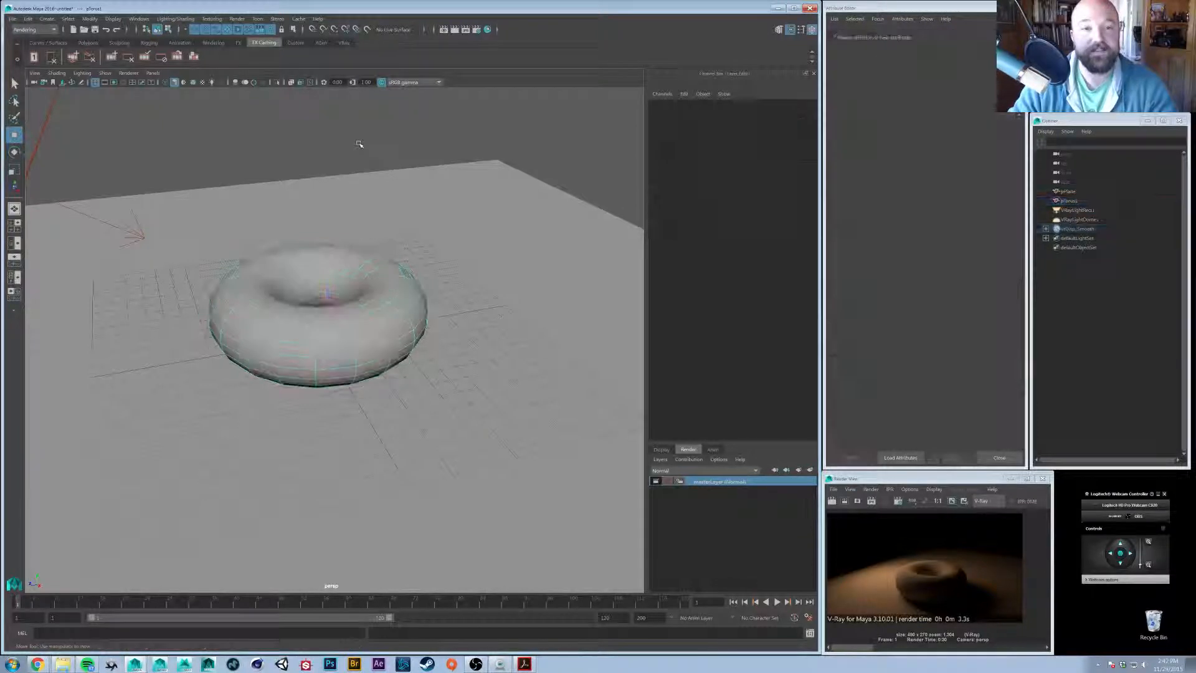